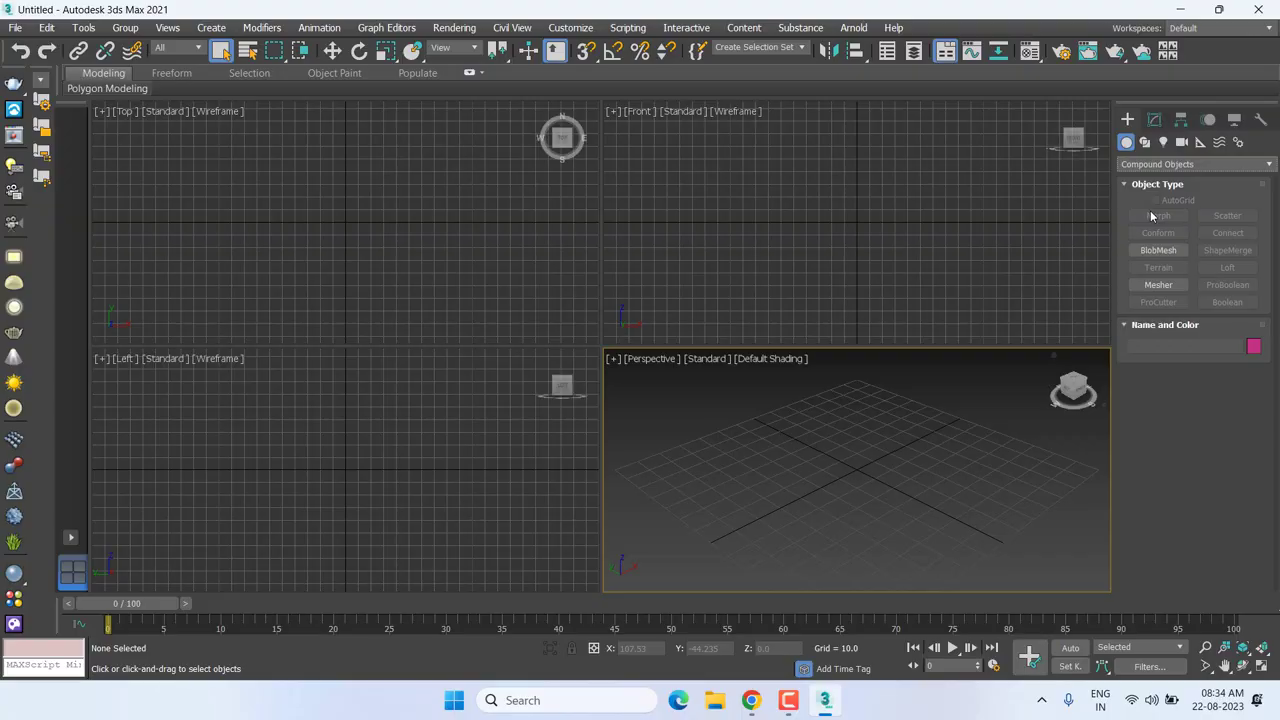
Activate the Line tool from Shapes > Splines in the Create panel.
{"action": "left_click", "coordinate": [1147, 143]}
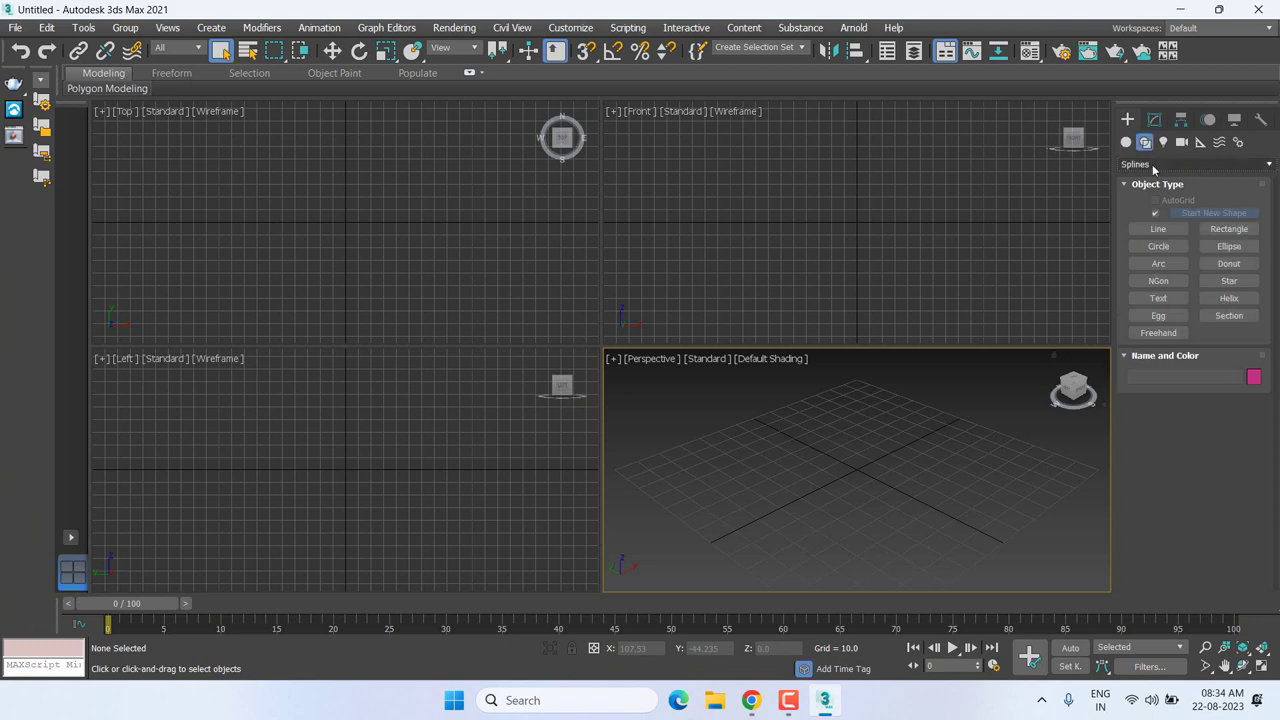
{"action": "left_click", "coordinate": [1152, 164]}
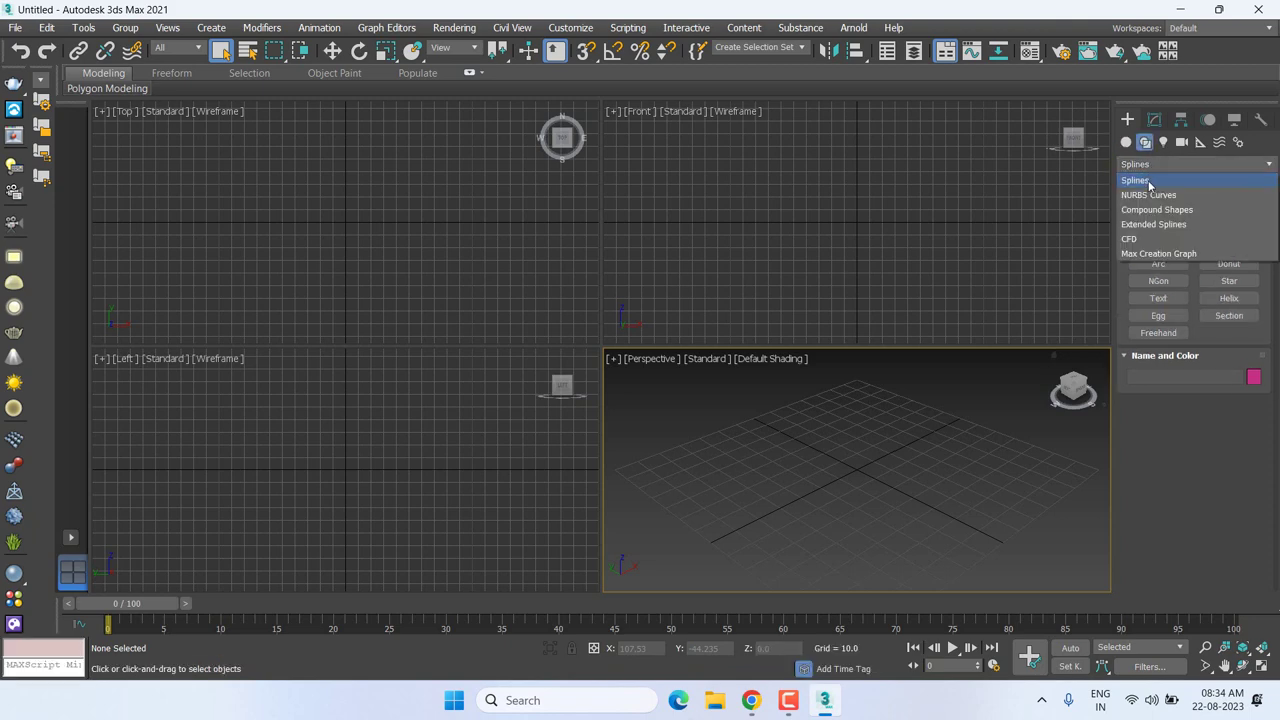
{"action": "left_click", "coordinate": [1141, 180]}
{"action": "left_click", "coordinate": [1157, 230]}
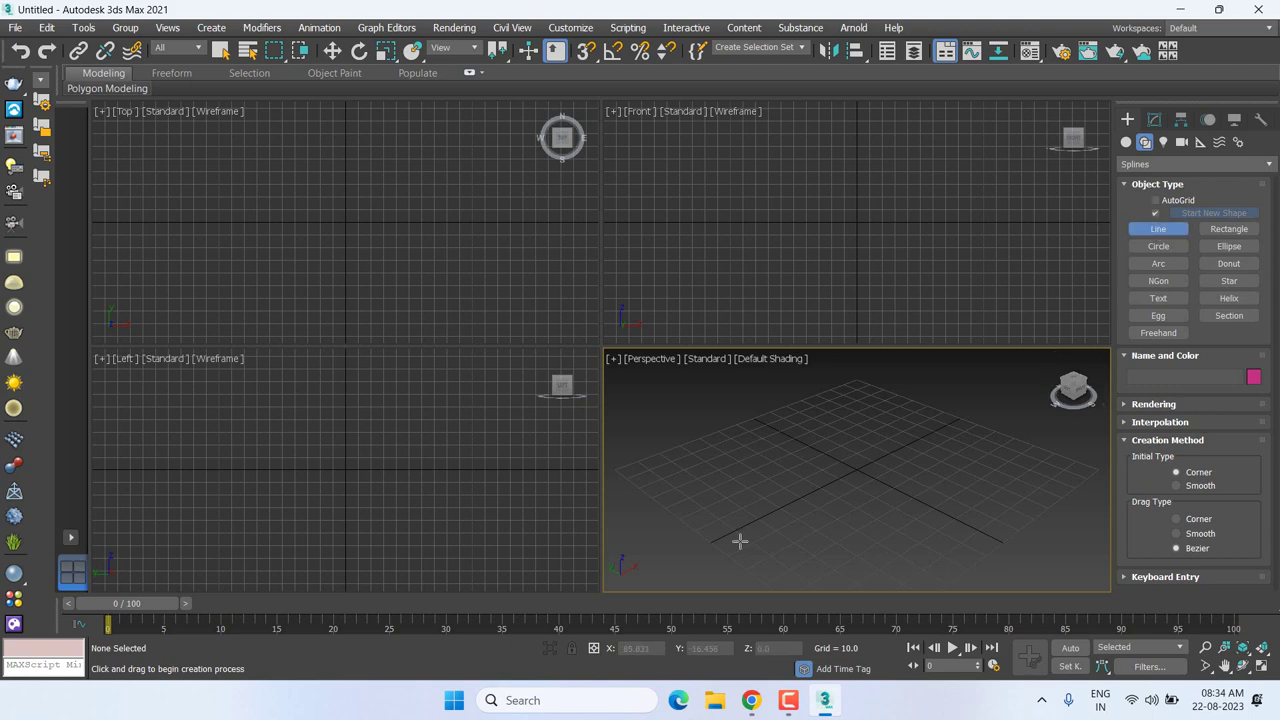
{"action": "left_click", "coordinate": [397, 260]}
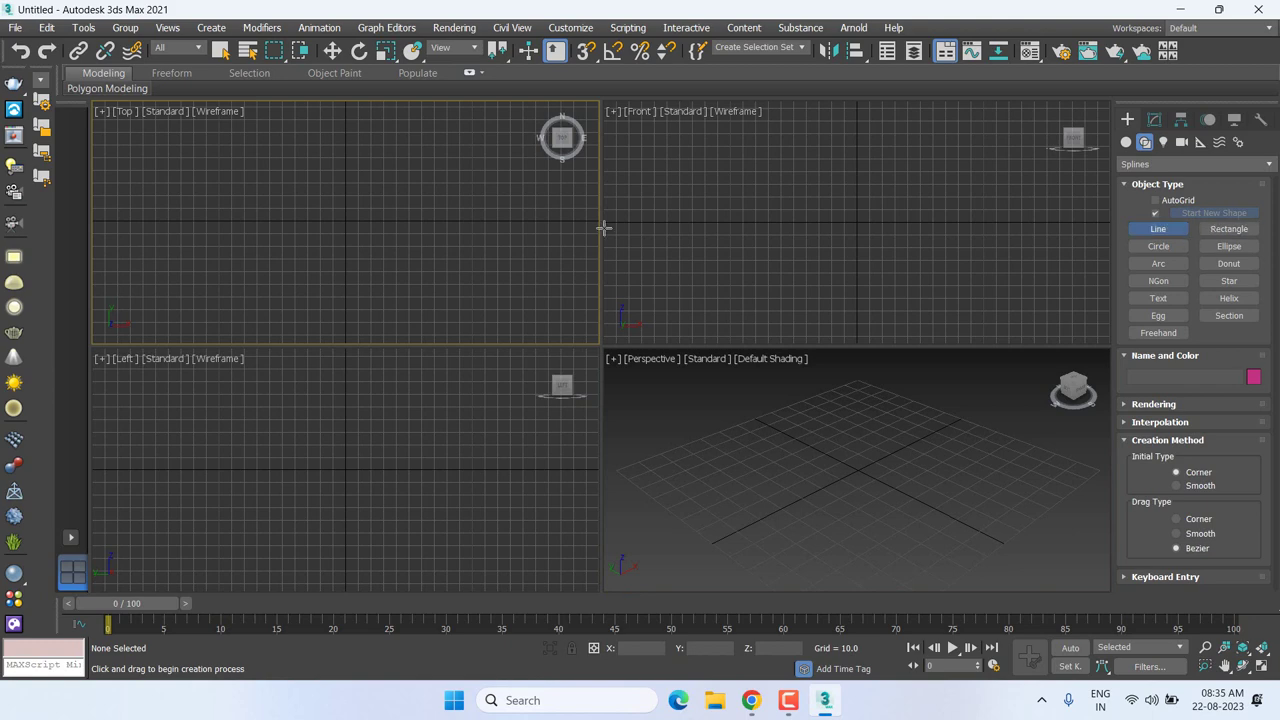
{"action": "scroll", "coordinate": [531, 173], "scroll_direction": "up", "scroll_amount": 1}
{"action": "middle_click_drag", "start_coordinate": [446, 180], "coordinate": [504, 224]}
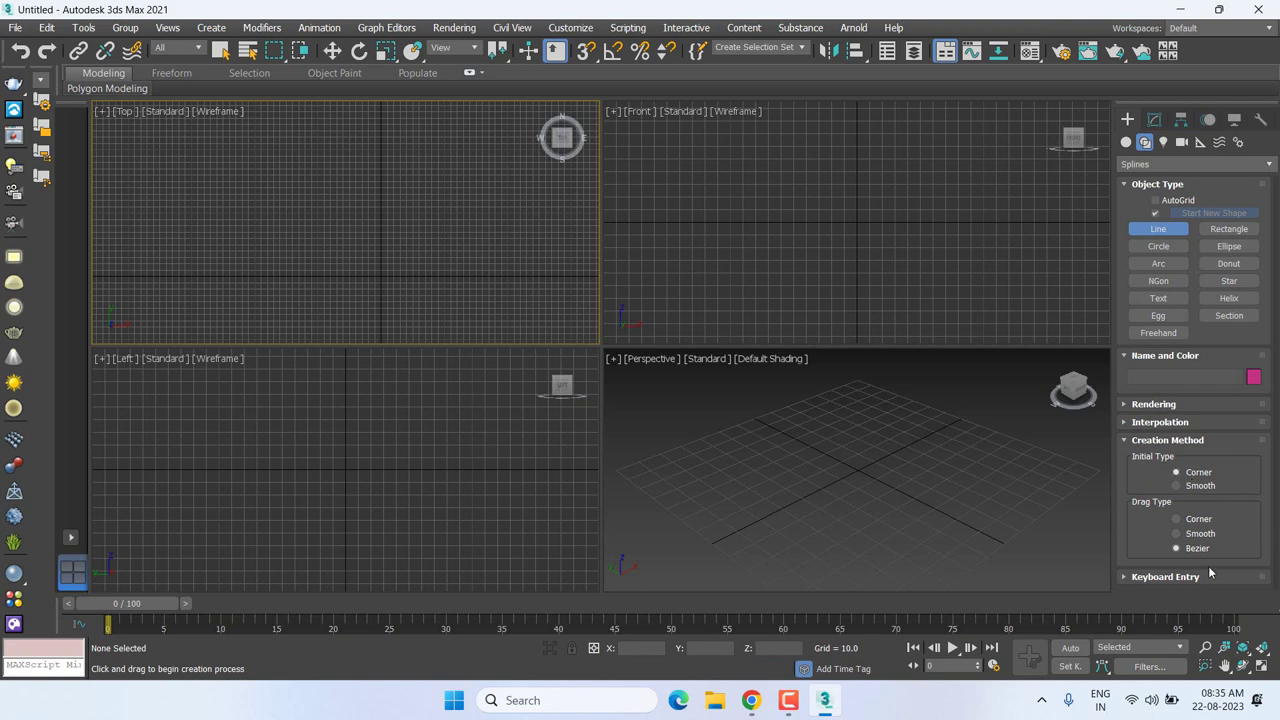
{"action": "left_click", "coordinate": [210, 149]}
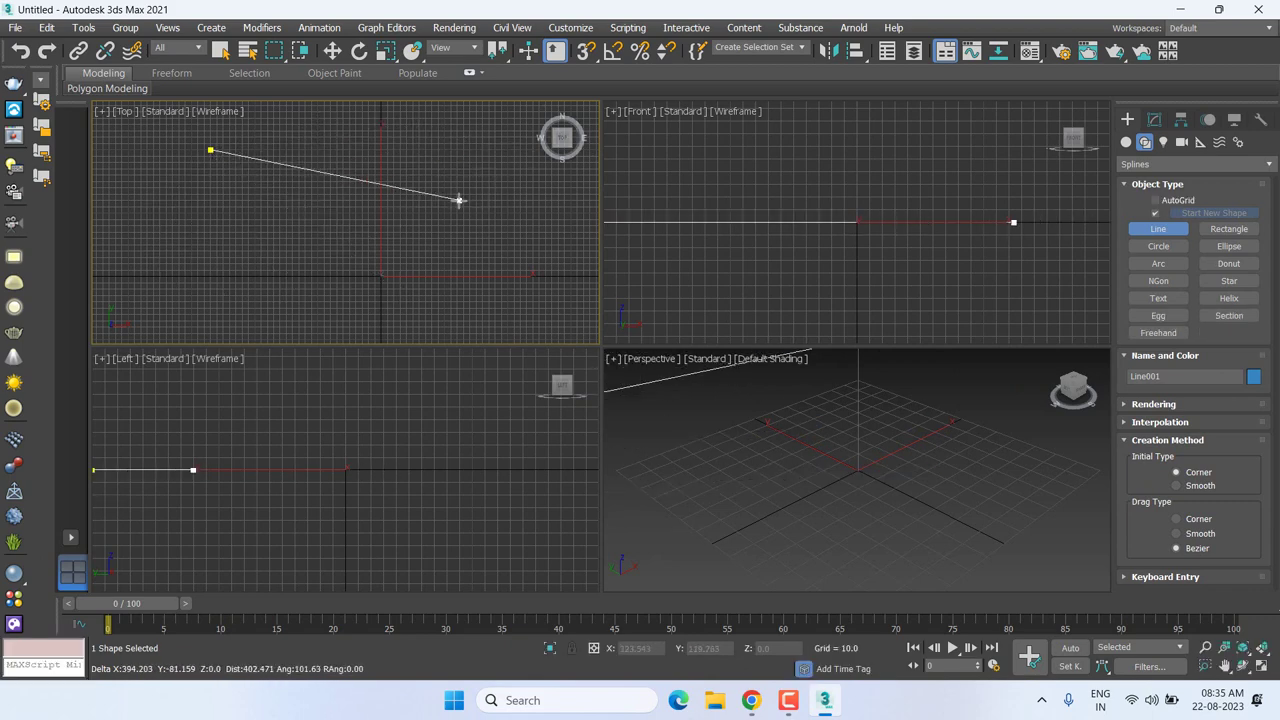
{"action": "left_click", "coordinate": [420, 134]}
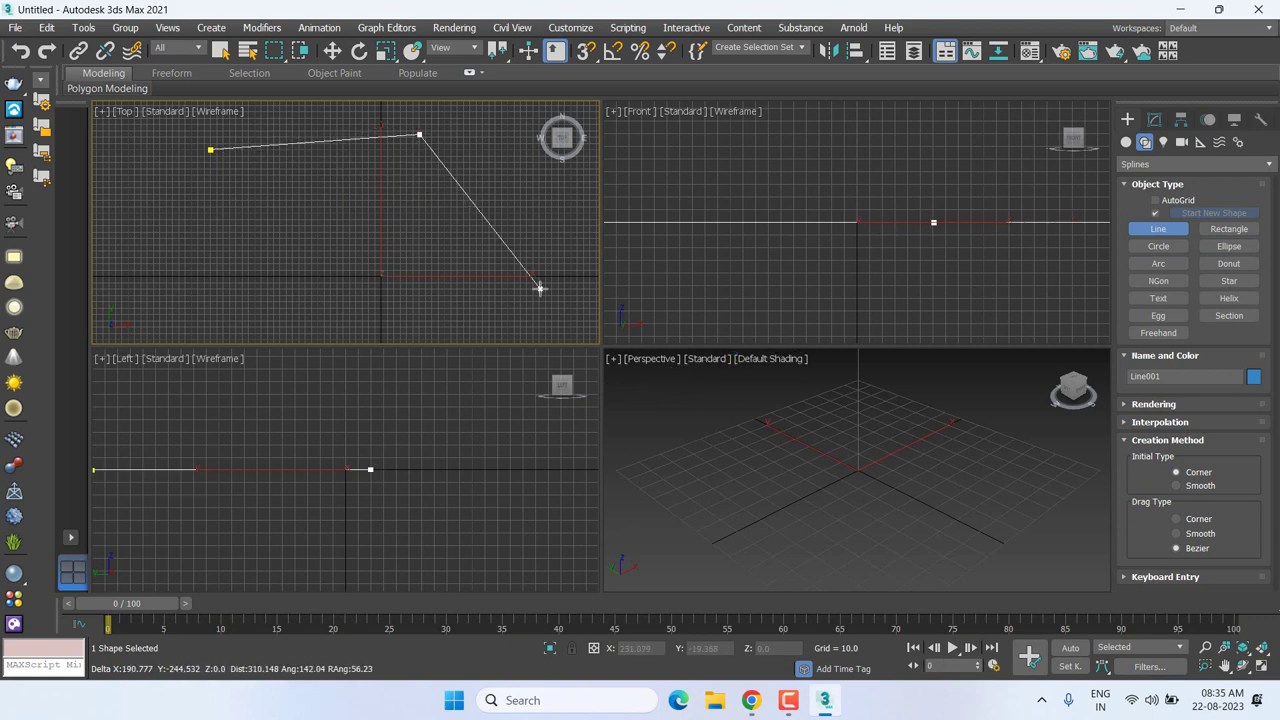
{"action": "left_click", "coordinate": [501, 232]}
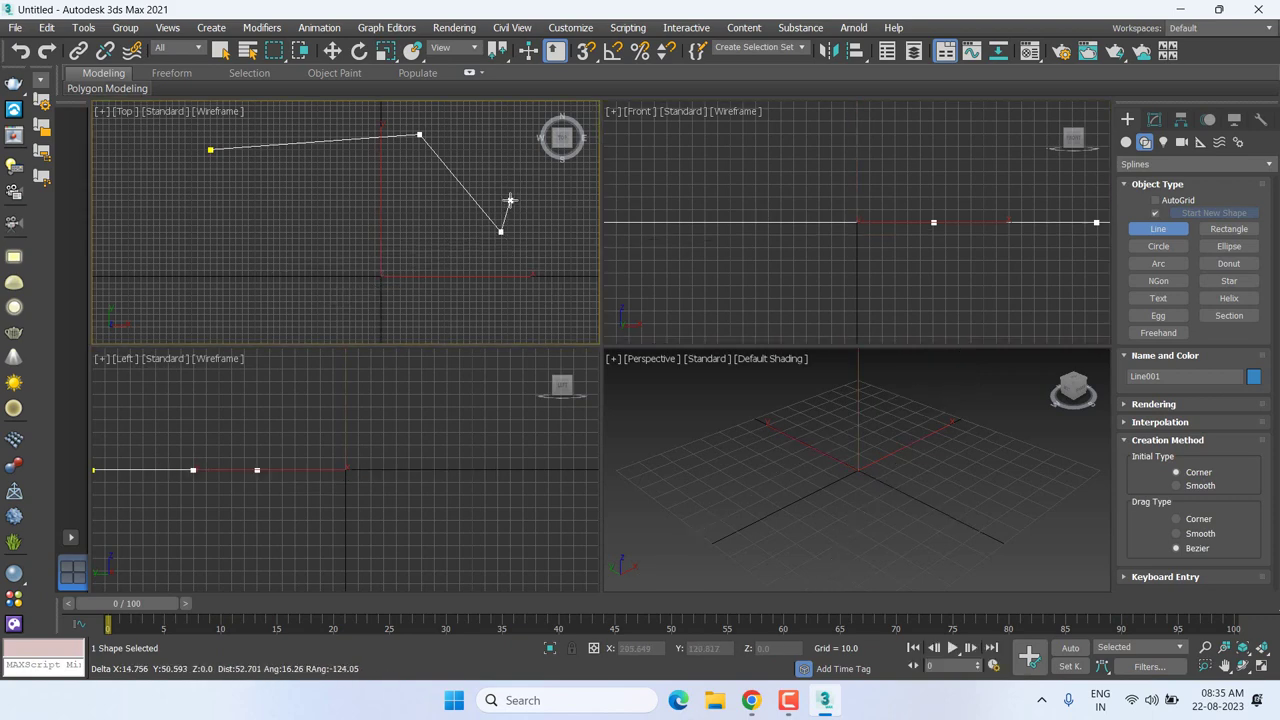
{"action": "key", "text": "BackSpace"}
{"action": "key", "text": "BackSpace"}
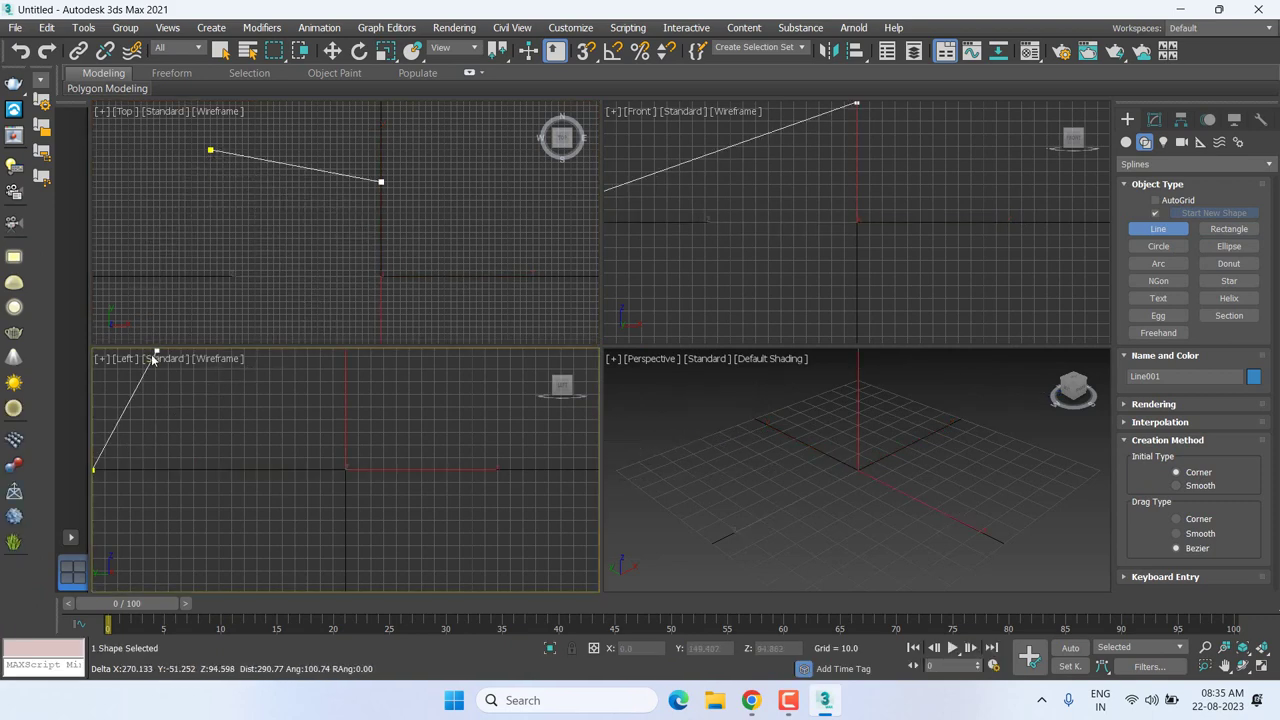
{"action": "left_click", "coordinate": [398, 133], "text": "shift"}
{"action": "left_click", "coordinate": [402, 244], "text": "shift"}
{"action": "left_click", "coordinate": [204, 244], "text": "shift"}
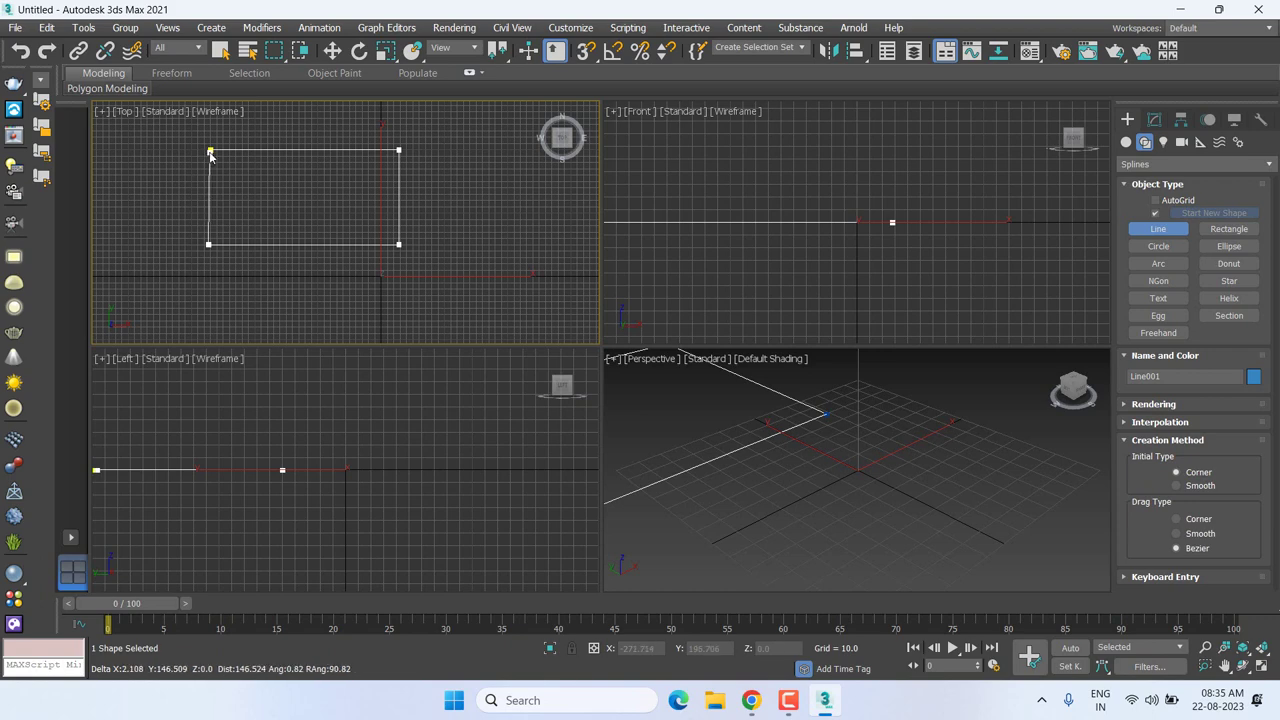
{"action": "left_click", "coordinate": [210, 152]}
{"action": "left_click", "coordinate": [605, 362]}
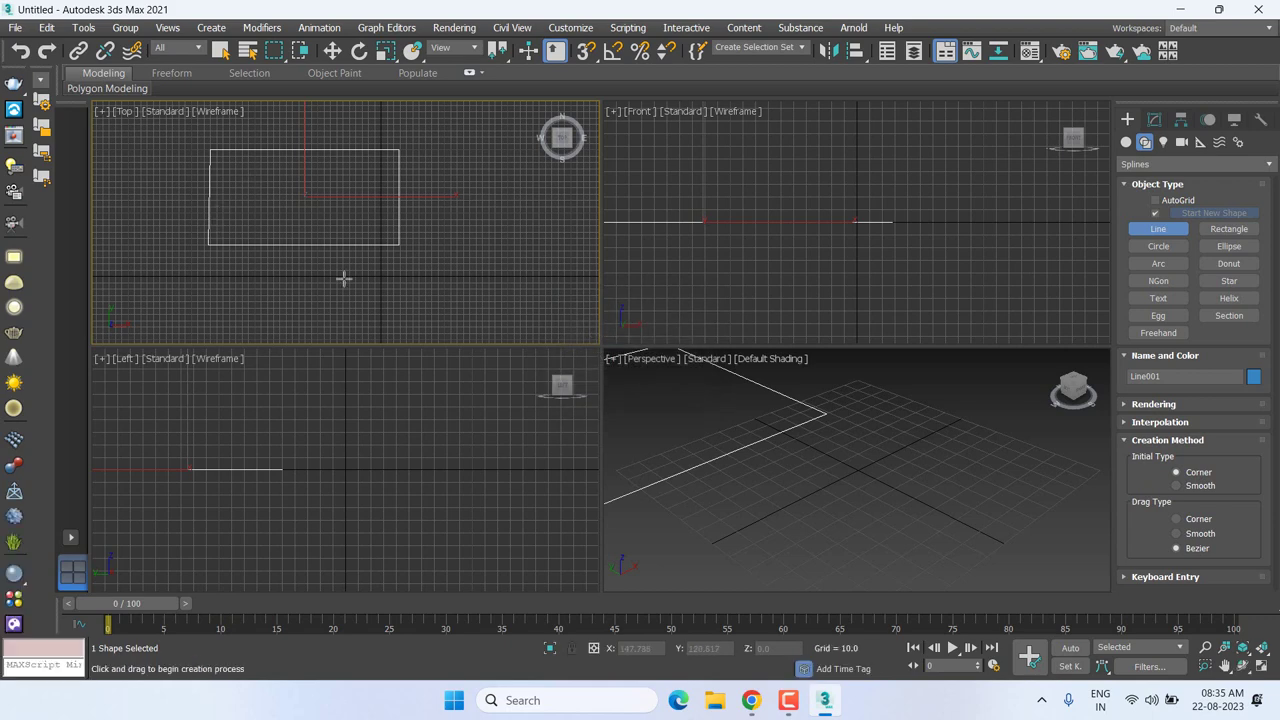
{"action": "key", "text": "w"}
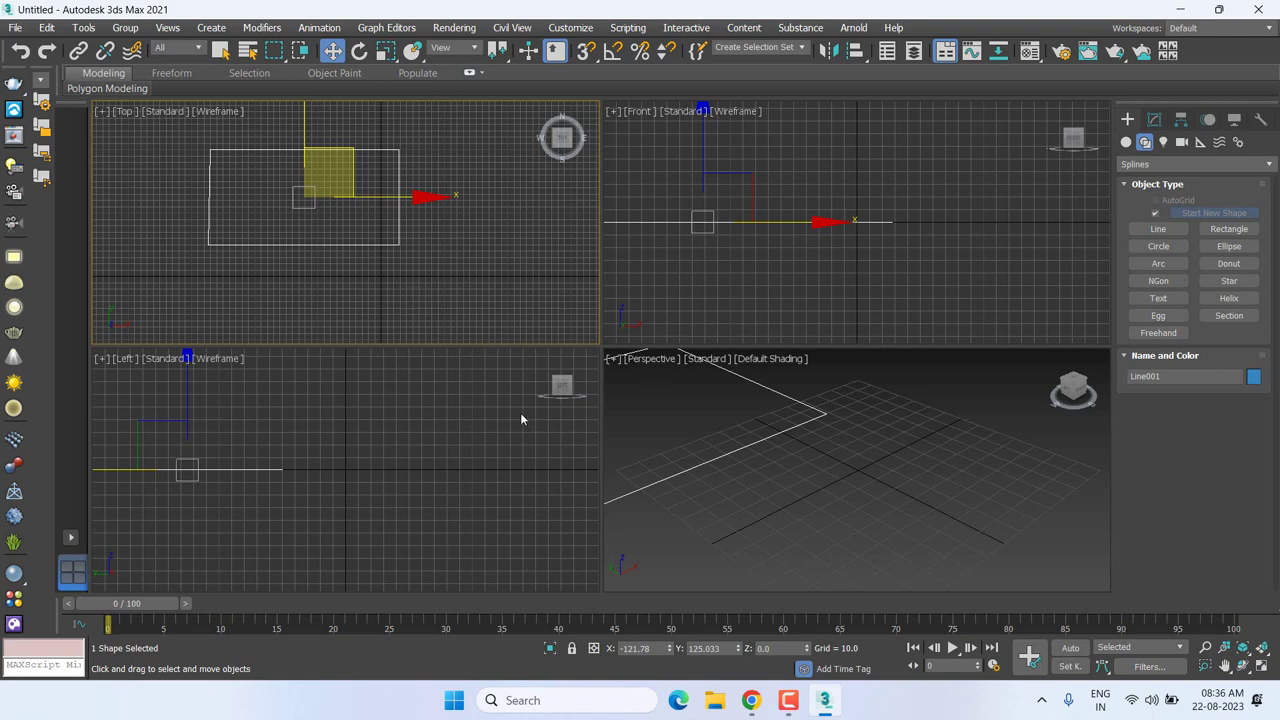
{"action": "middle_click", "coordinate": [459, 384]}
{"action": "key", "text": "Delete"}
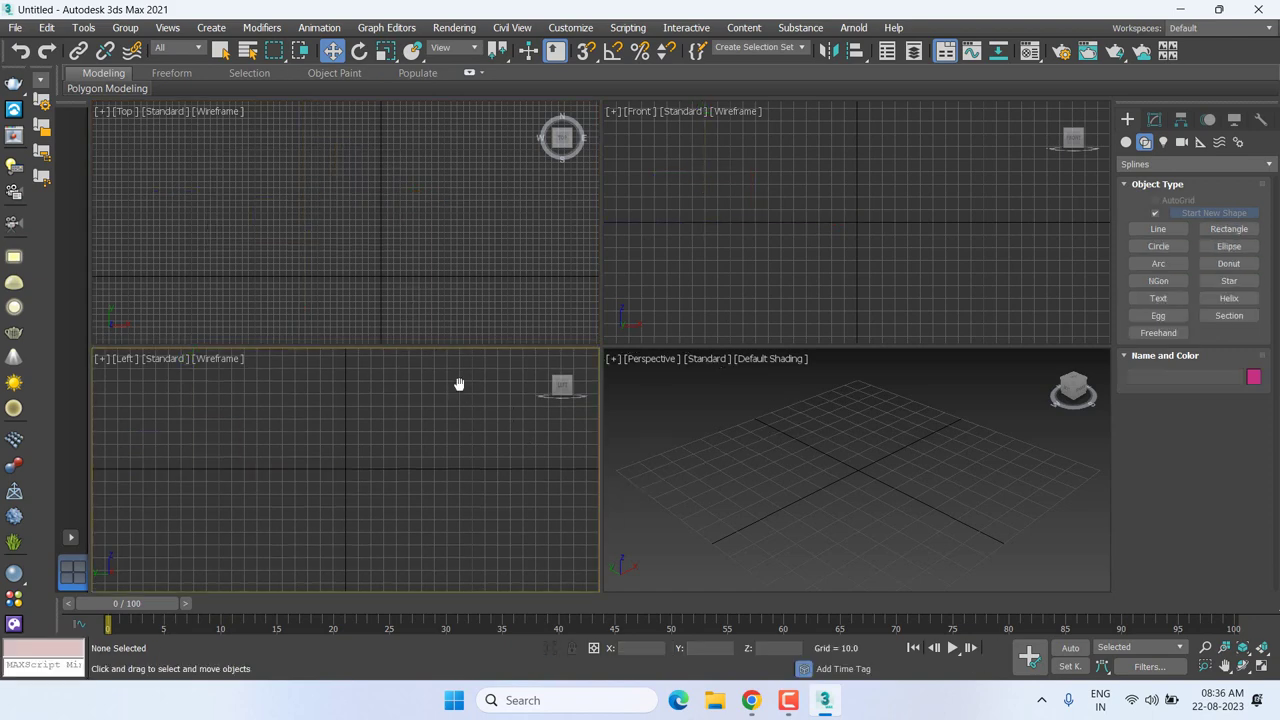
{"action": "left_click", "coordinate": [1158, 229]}
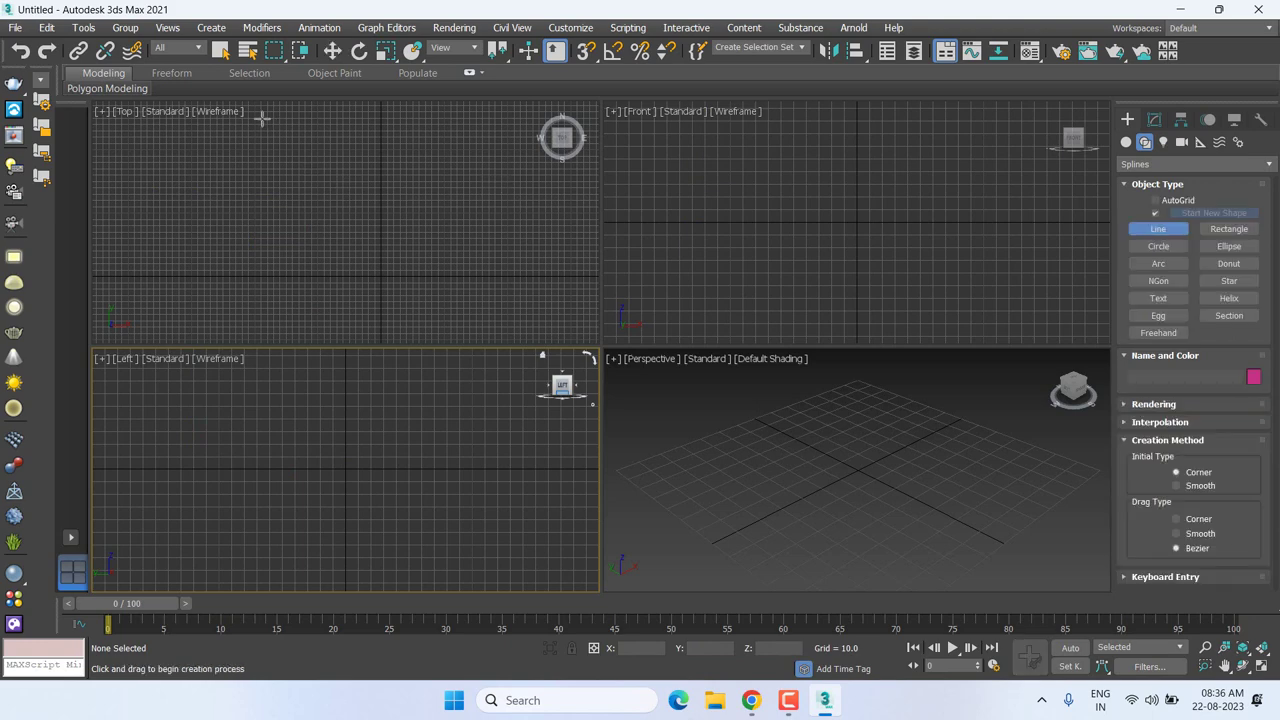
{"action": "left_click", "coordinate": [220, 141]}
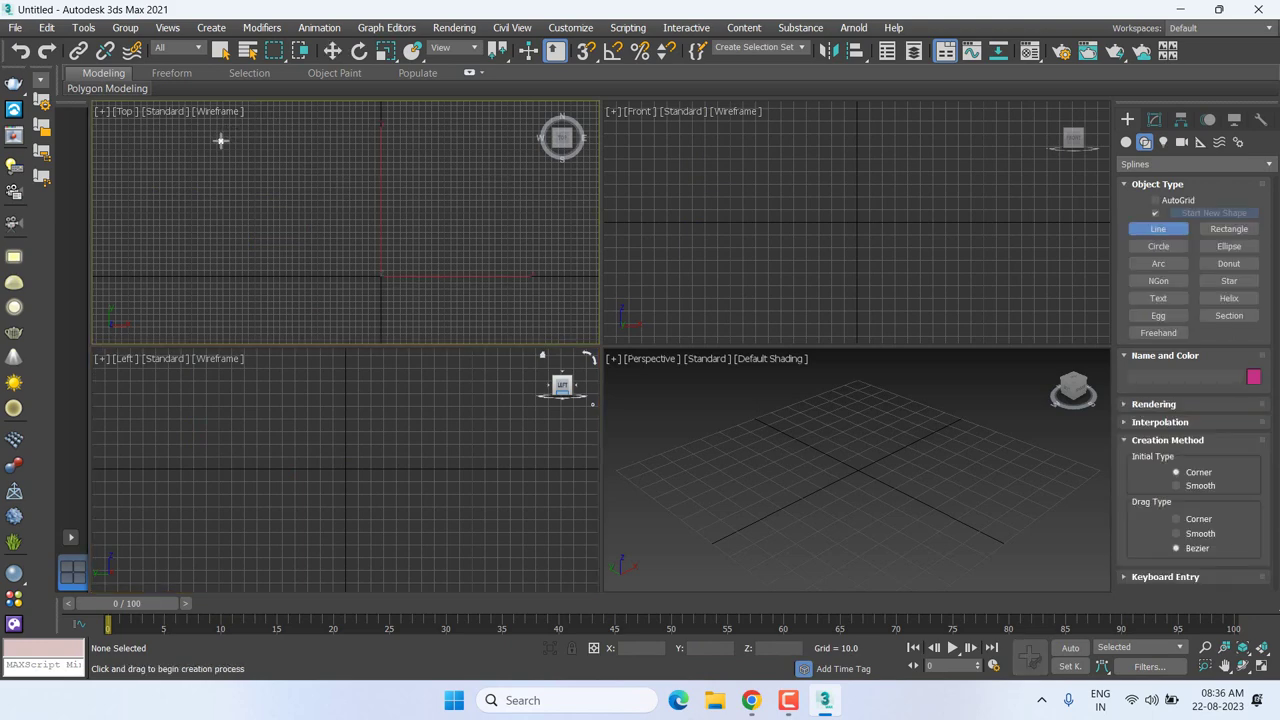
{"action": "left_click", "coordinate": [477, 303]}
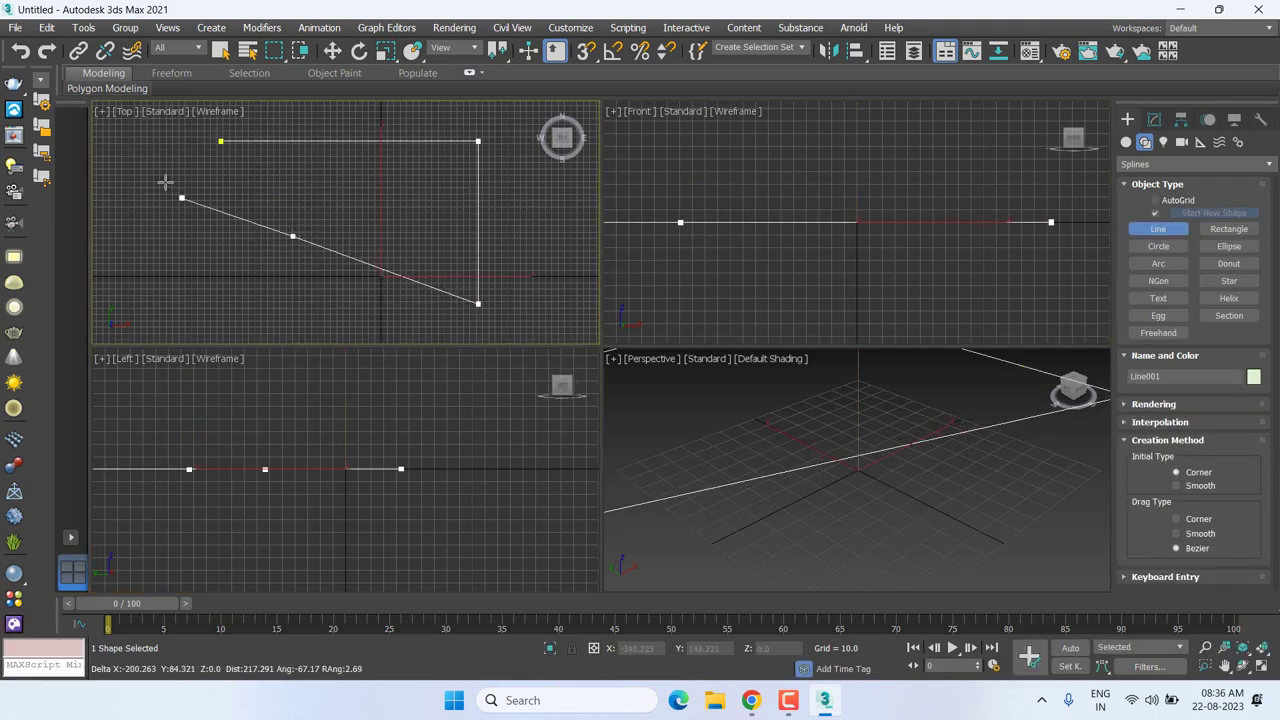
{"action": "left_click", "coordinate": [293, 236]}
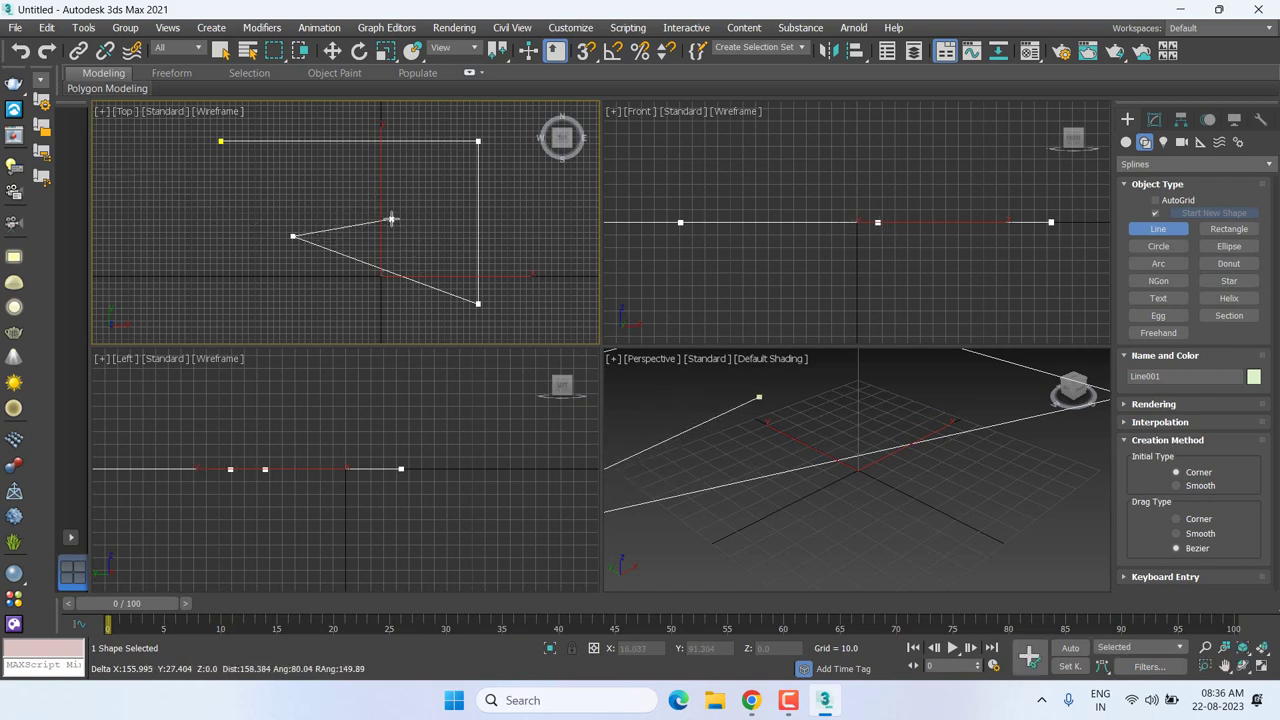
{"action": "right_click", "coordinate": [386, 214]}
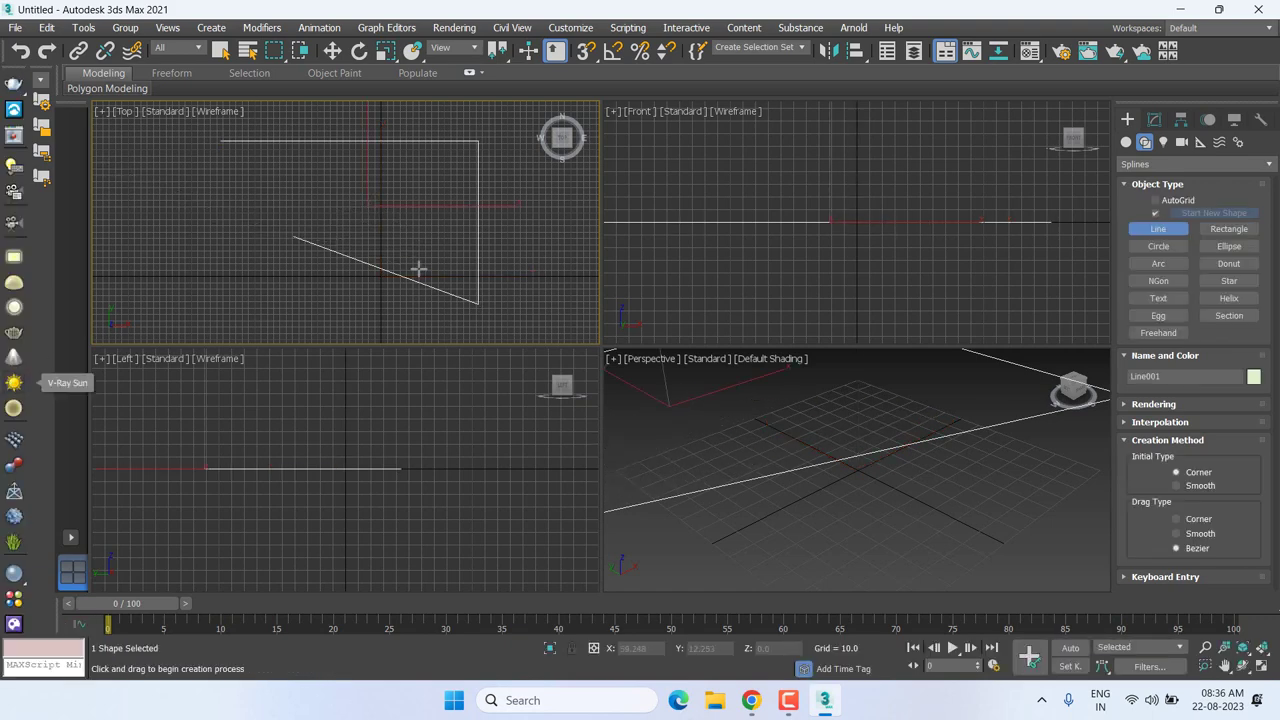
{"action": "key", "text": "w"}
{"action": "left_click", "coordinate": [301, 238]}
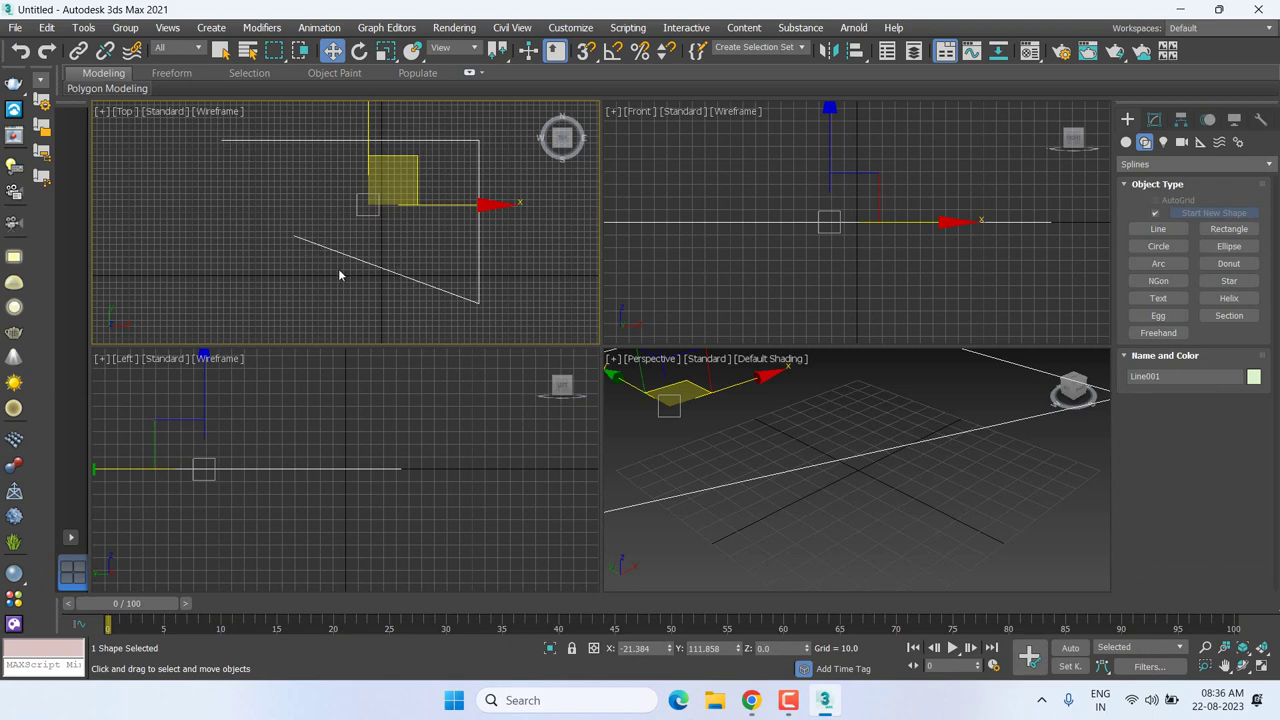
{"action": "key", "text": "Delete"}
{"action": "left_click", "coordinate": [1172, 231]}
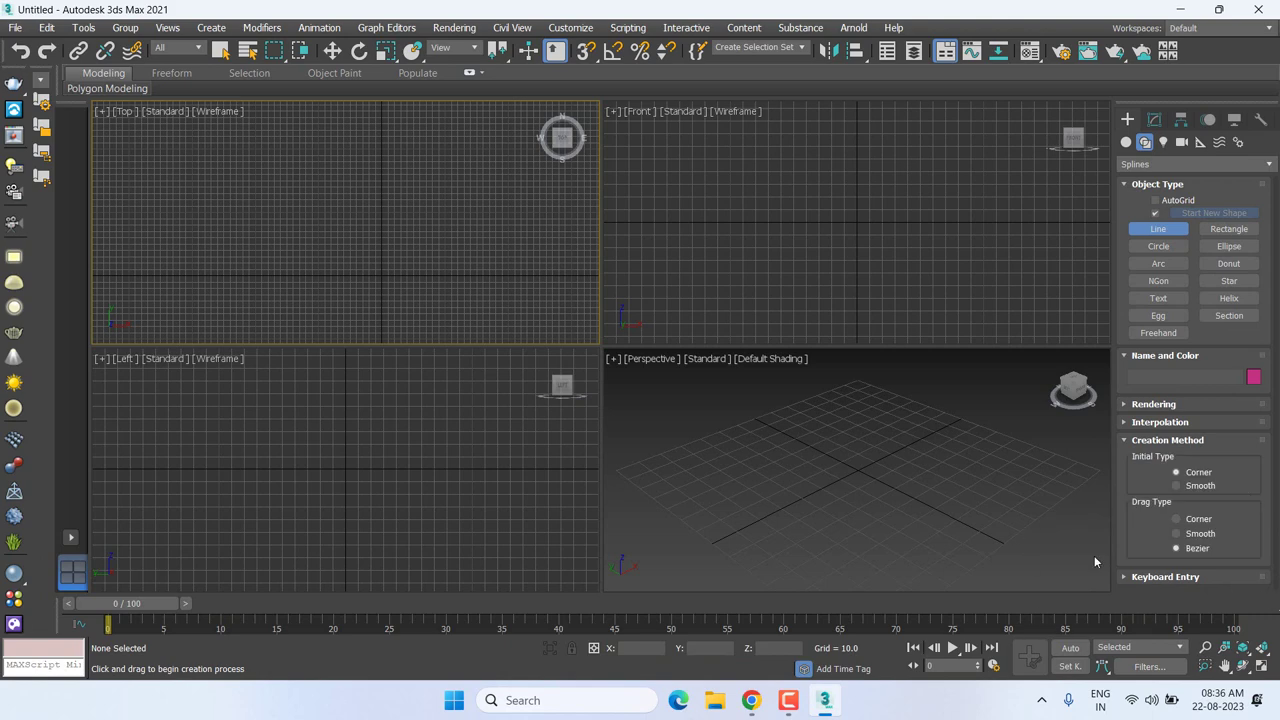
Draw a four-vertex Line001 in the Top view with curved Bezier vertices, closing it on the first point.
{"action": "left_click", "coordinate": [229, 136]}
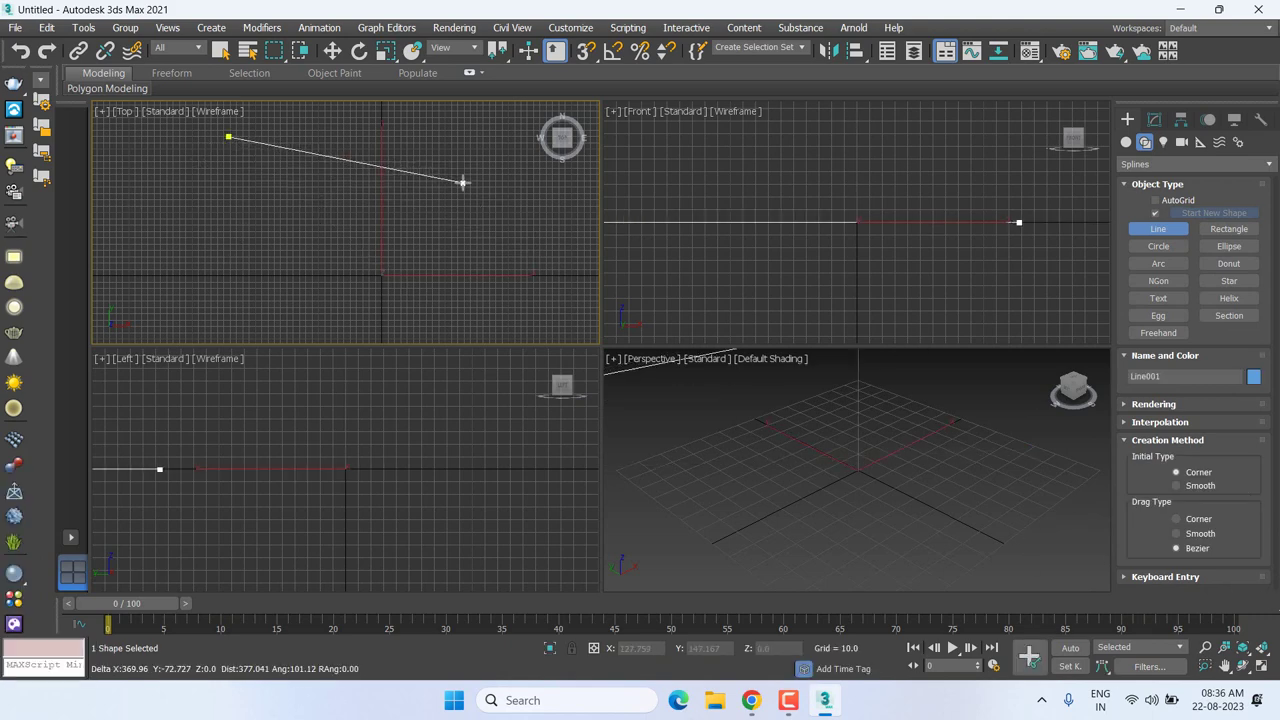
{"action": "left_click_drag", "start_coordinate": [463, 182], "coordinate": [477, 222]}
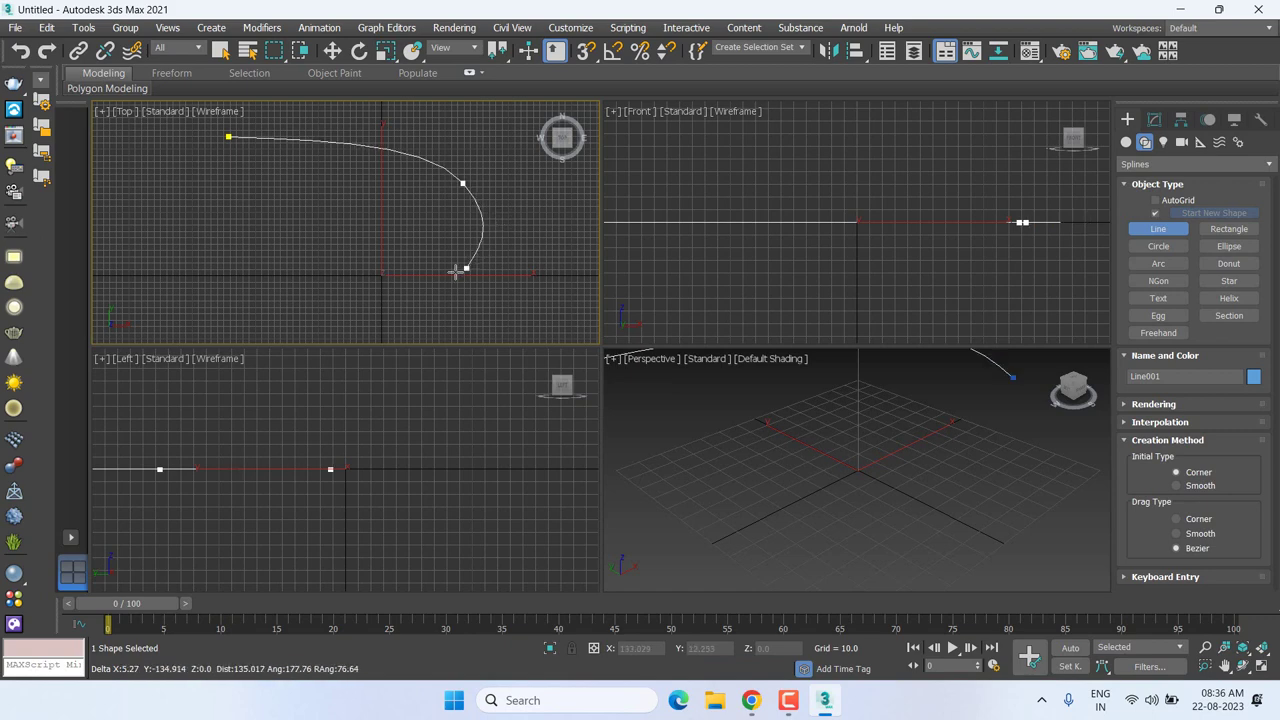
{"action": "mouse_move", "coordinate": [377, 302]}
{"action": "left_mouse_down"}
{"action": "mouse_move", "coordinate": [322, 261]}
{"action": "mouse_move", "coordinate": [309, 194]}
{"action": "left_mouse_up"}
{"action": "left_click", "coordinate": [163, 186]}
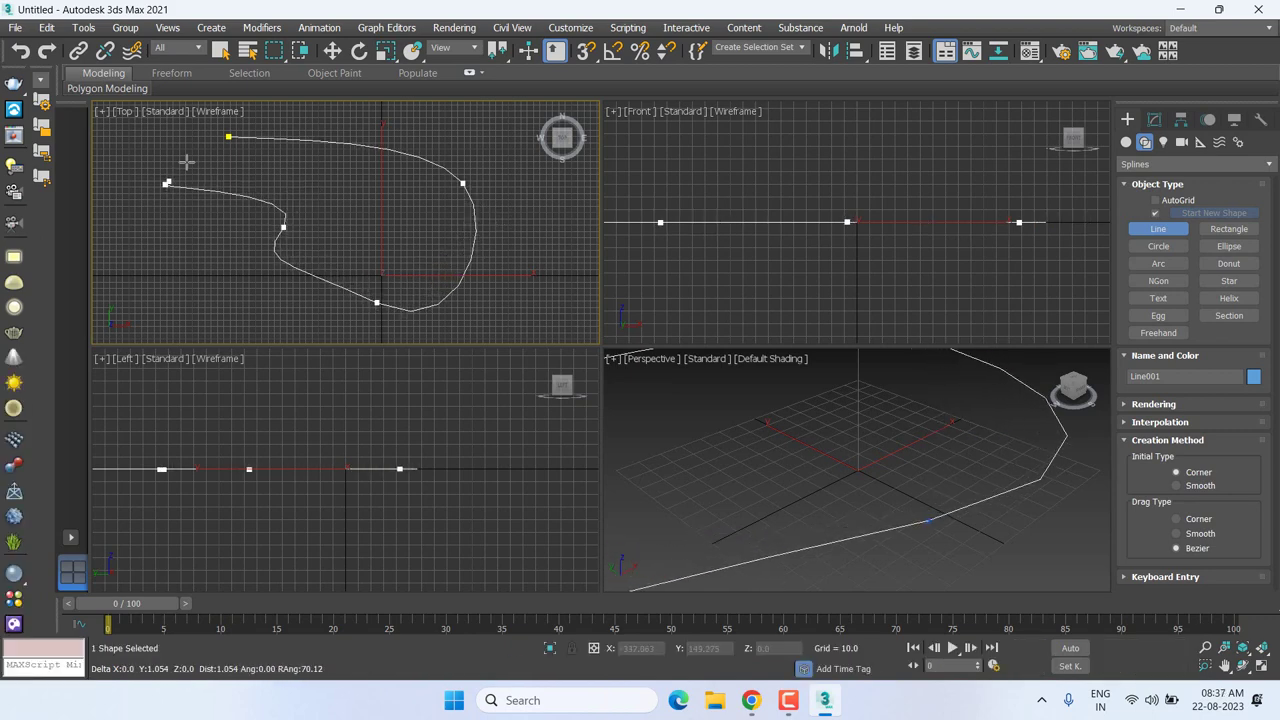
{"action": "left_click", "coordinate": [228, 136]}
{"action": "left_click", "coordinate": [607, 361]}
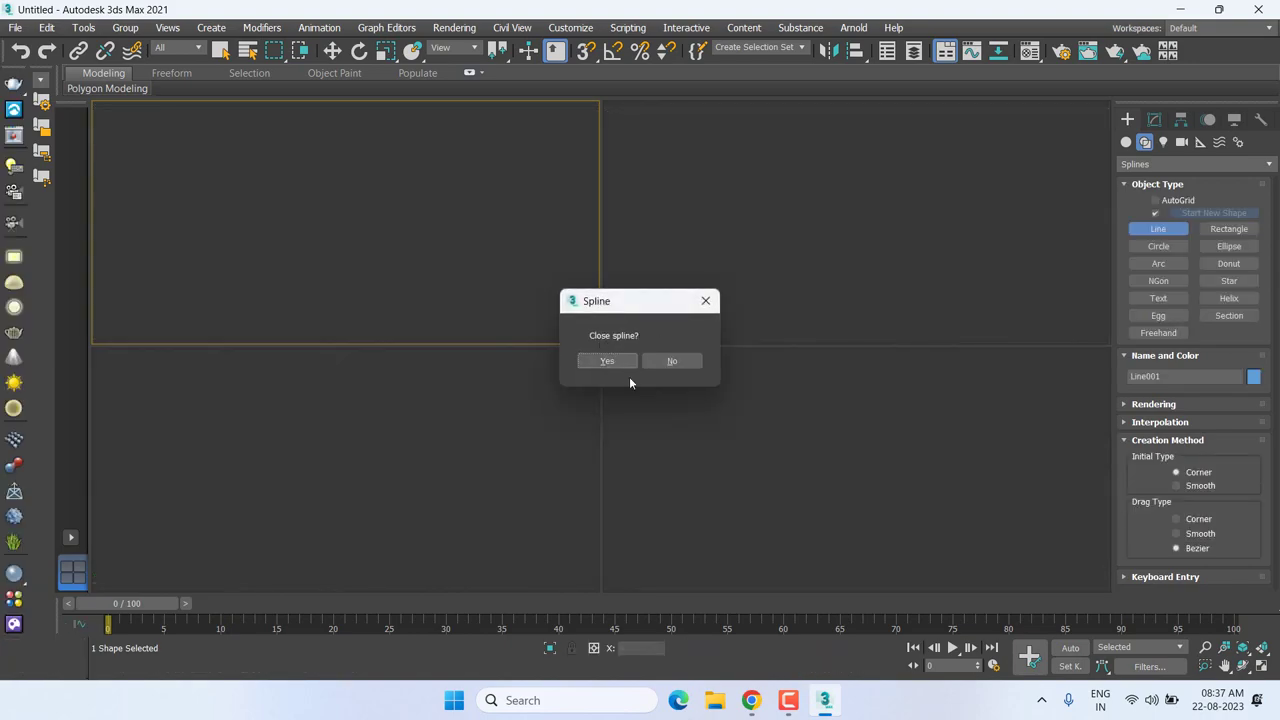
{"action": "left_click", "coordinate": [607, 361]}
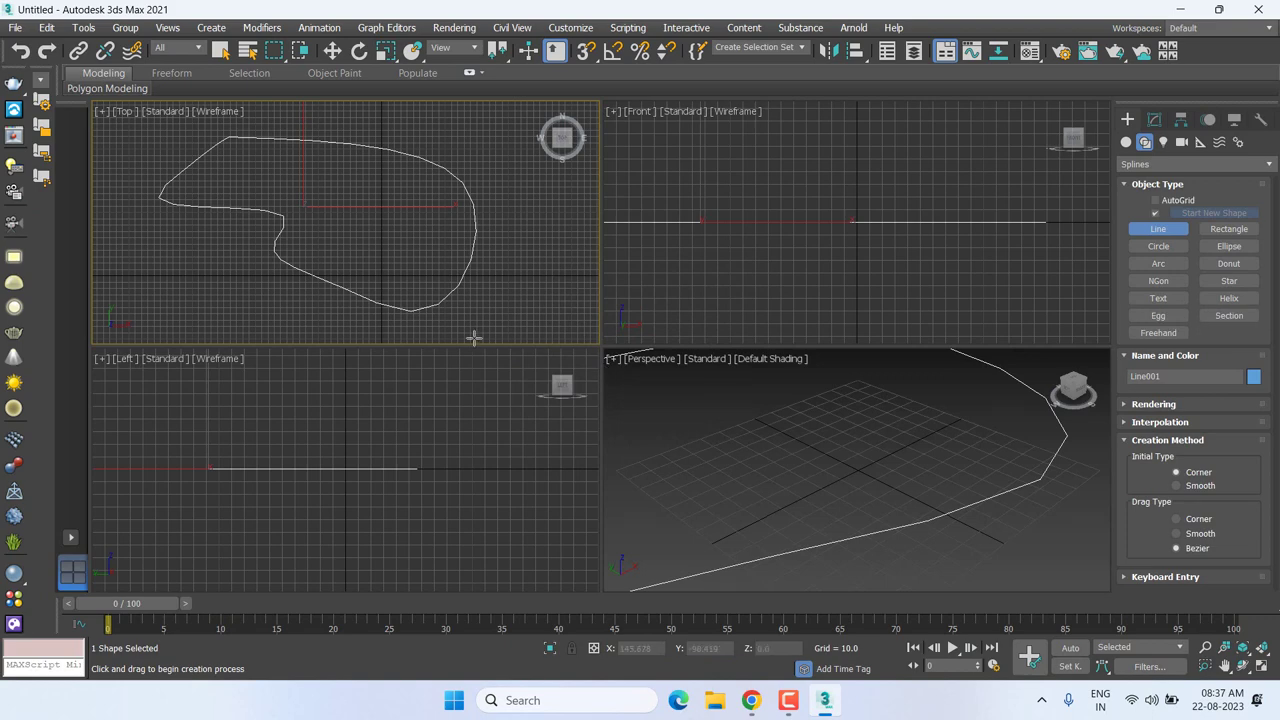
{"action": "middle_click_drag", "start_coordinate": [474, 338], "coordinate": [473, 336]}
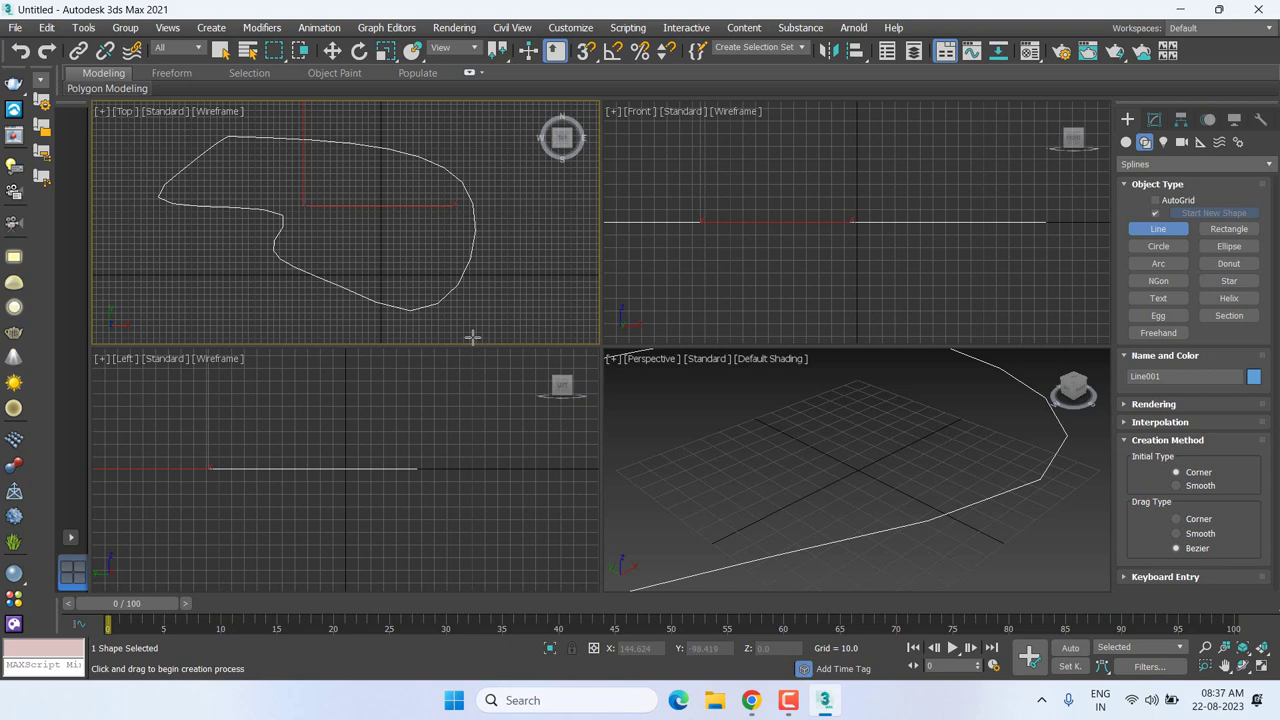
Open Line001's settings in the Modify panel and expand the Soft Selection rollout.
{"action": "key", "text": "w"}
{"action": "scroll", "coordinate": [473, 197], "scroll_direction": "up", "scroll_amount": 2}
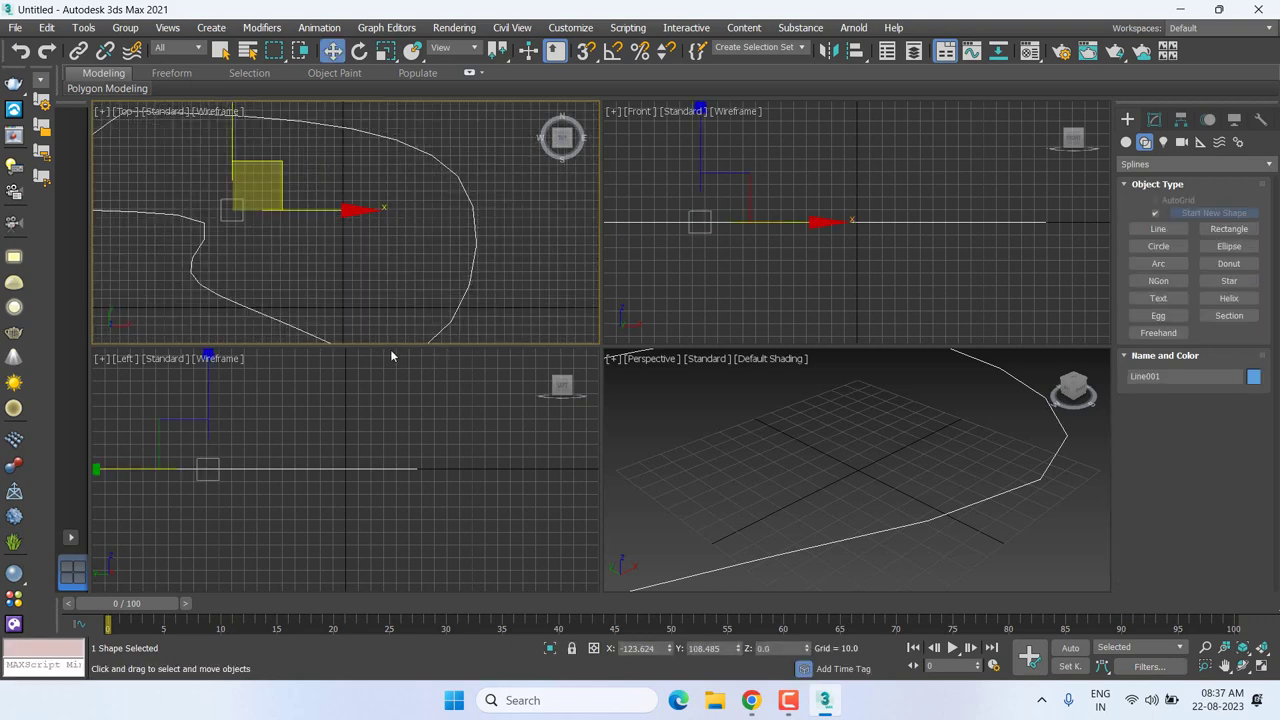
{"action": "left_click", "coordinate": [1154, 119]}
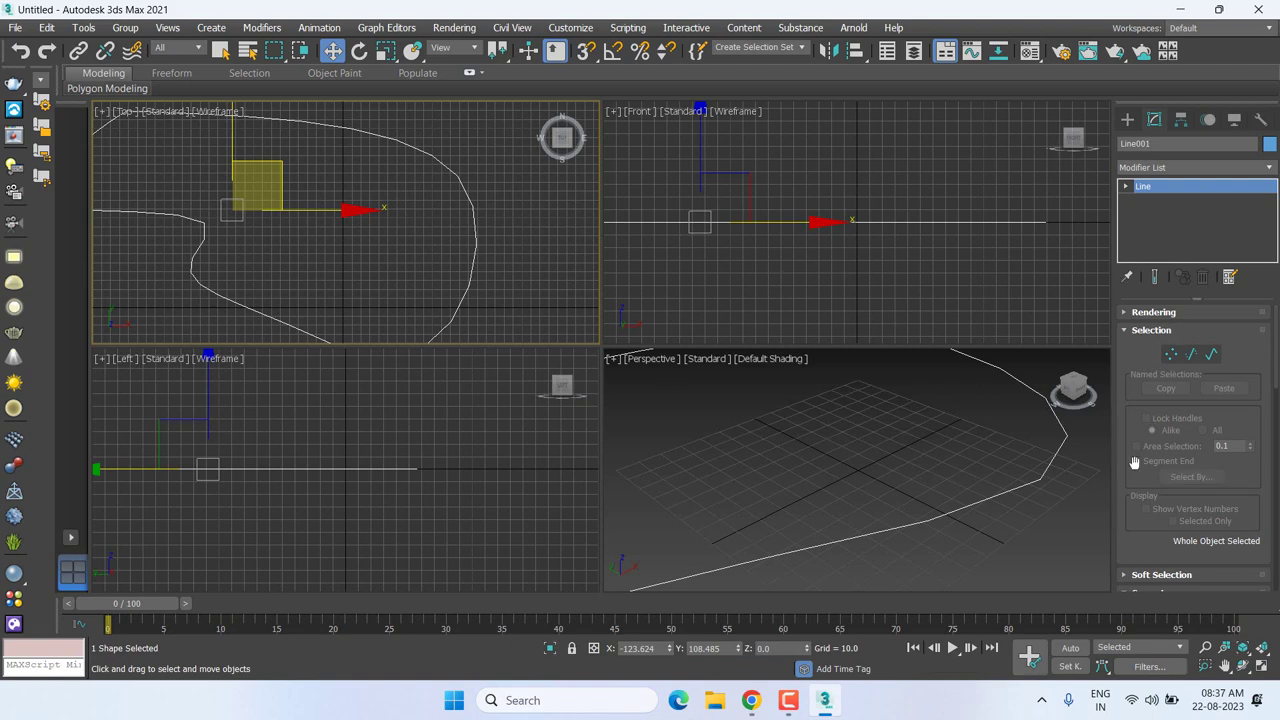
{"action": "scroll", "coordinate": [1163, 510], "scroll_direction": "down", "scroll_amount": 3}
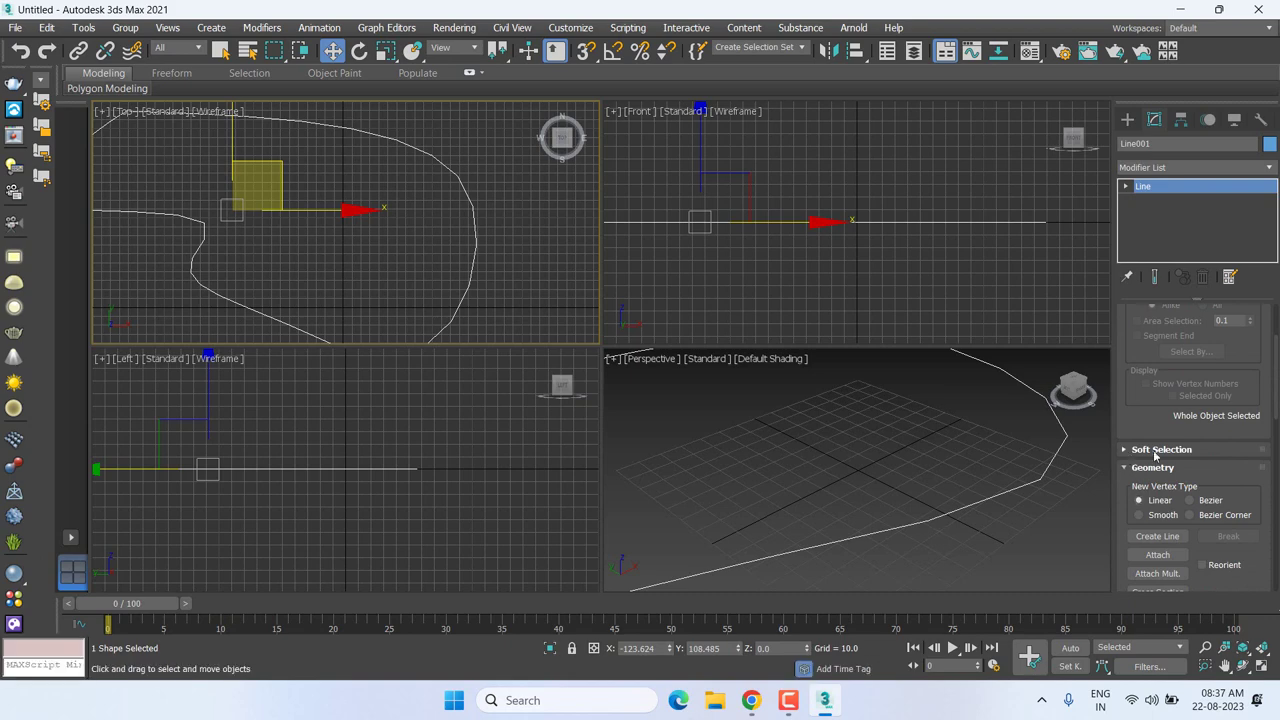
{"action": "left_click_drag", "start_coordinate": [1263, 572], "coordinate": [1272, 314]}
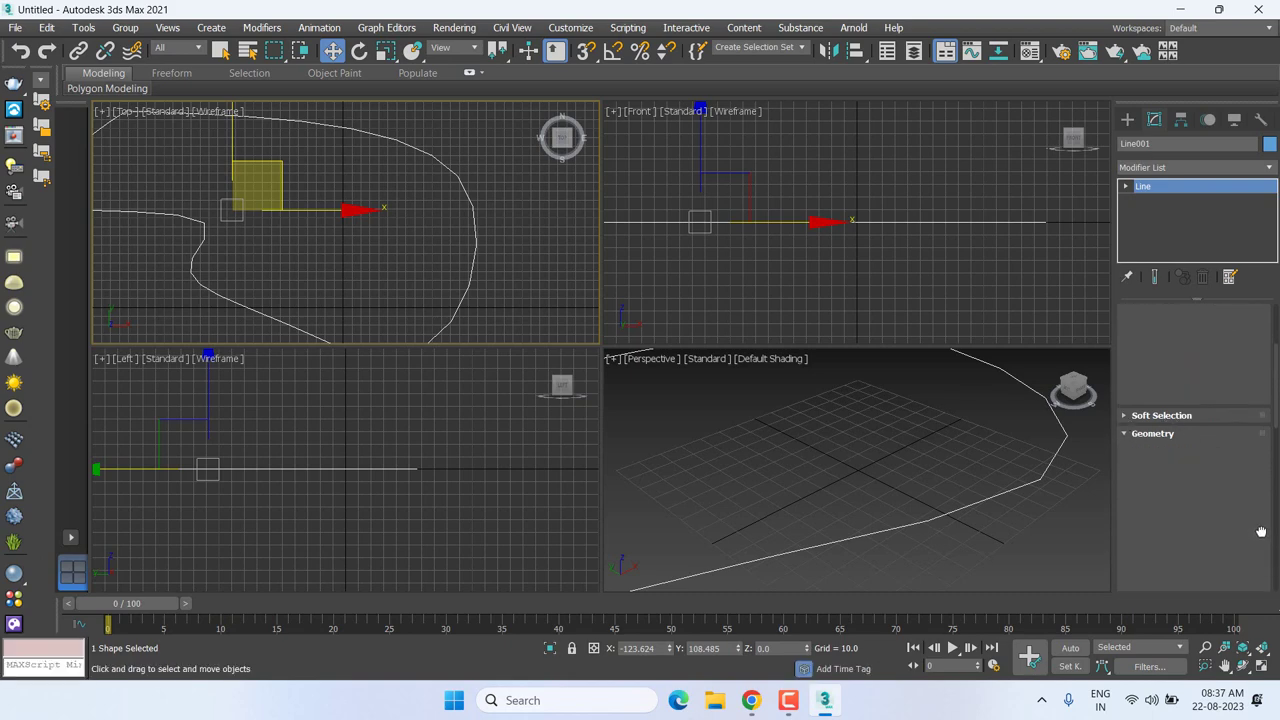
{"action": "scroll", "coordinate": [1215, 420], "scroll_direction": "up", "scroll_amount": 3}
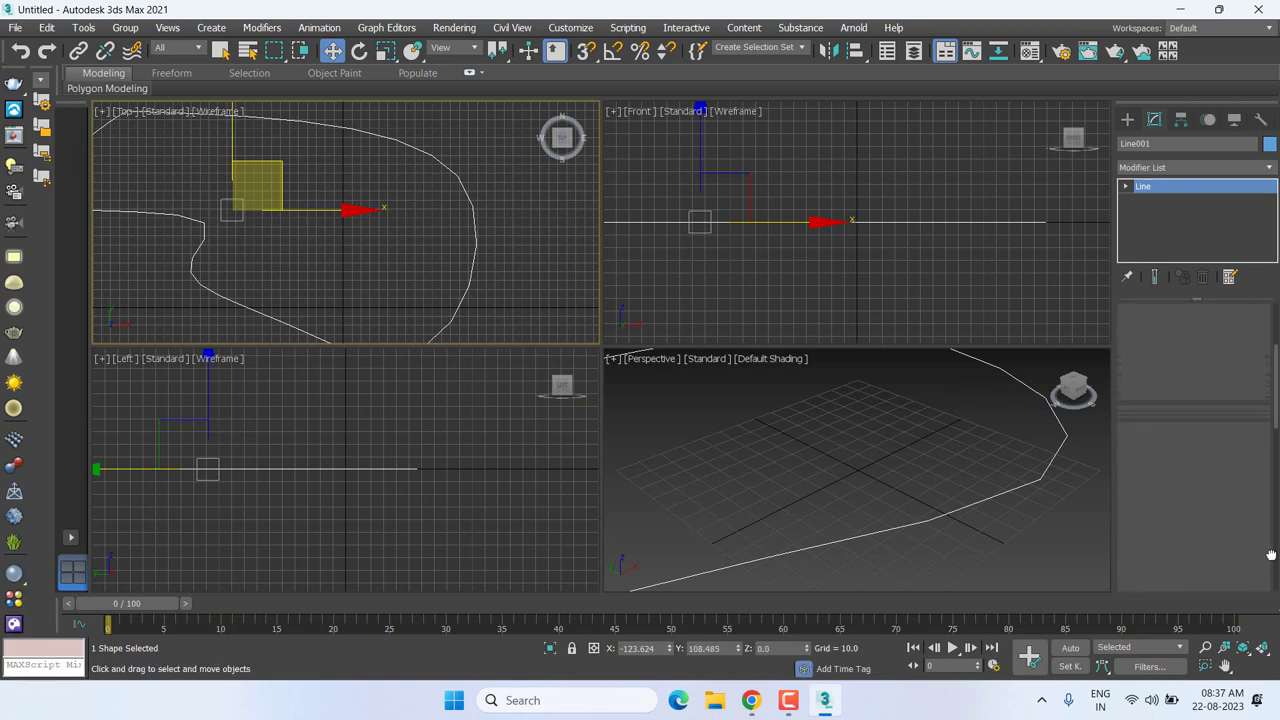
{"action": "scroll", "coordinate": [1209, 450], "scroll_direction": "up", "scroll_amount": 3}
{"action": "left_click", "coordinate": [1159, 452]}
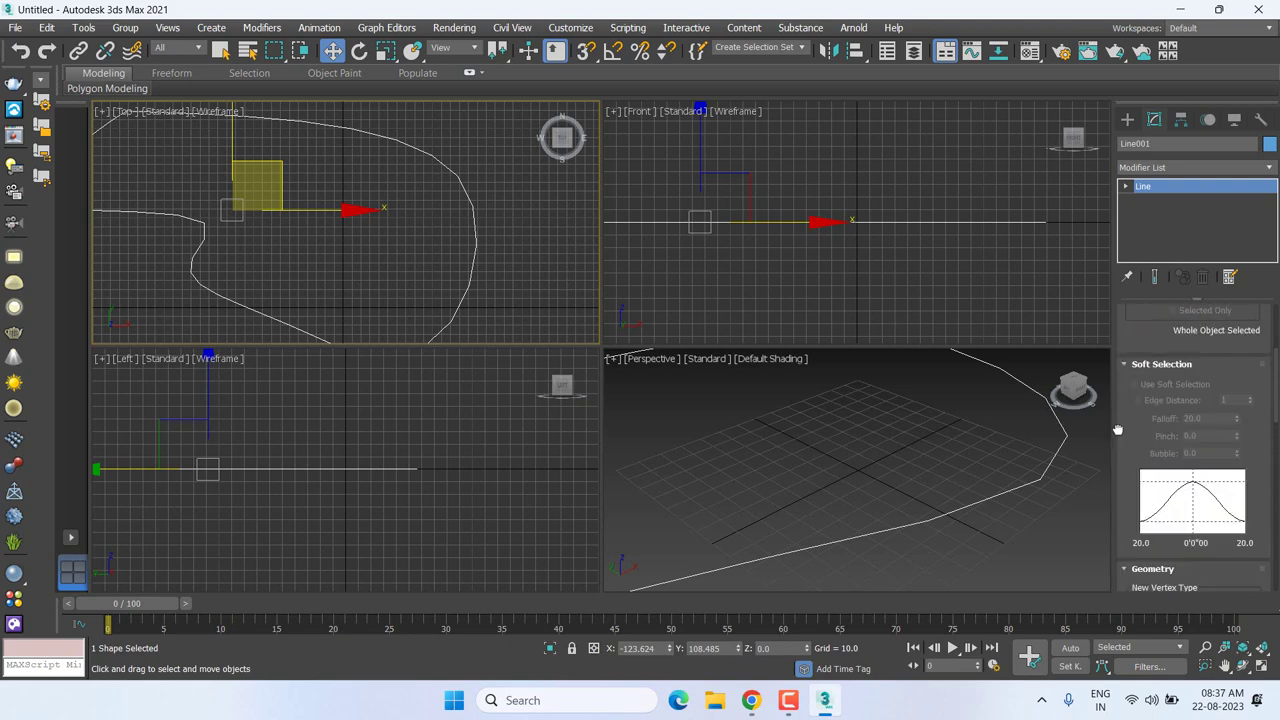
Expand the Interpolation rollout, showing Steps at 6 with Optimize on.
{"action": "scroll", "coordinate": [1117, 429], "scroll_direction": "down", "scroll_amount": 3}
{"action": "scroll", "coordinate": [1245, 338], "scroll_direction": "down", "scroll_amount": 3}
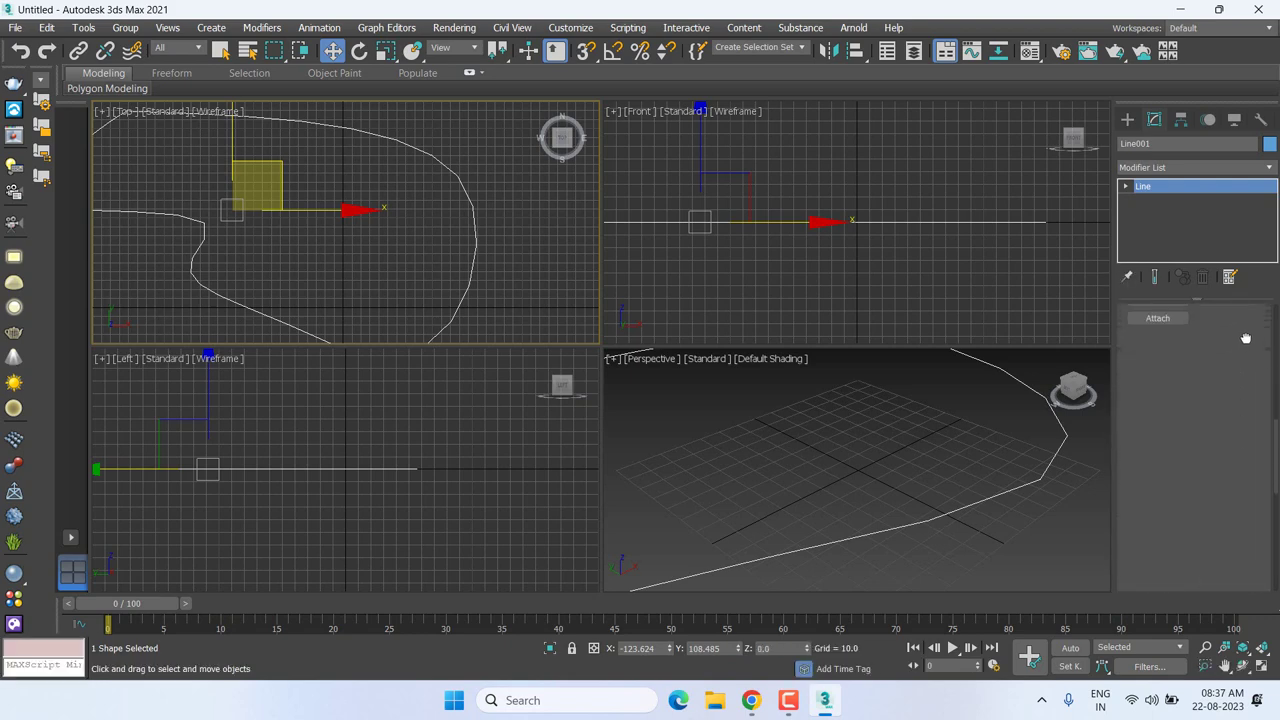
{"action": "left_click_drag", "start_coordinate": [1257, 497], "coordinate": [1259, 355]}
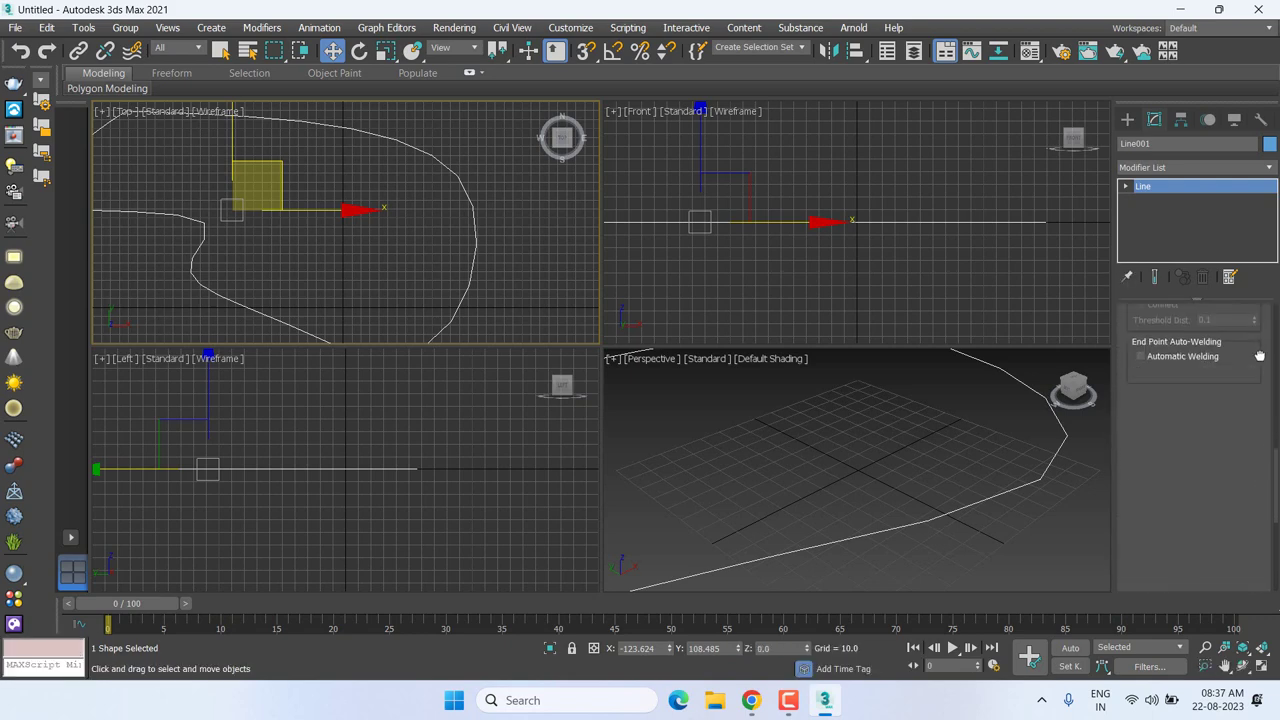
{"action": "scroll", "coordinate": [1259, 355], "scroll_direction": "down", "scroll_amount": 5}
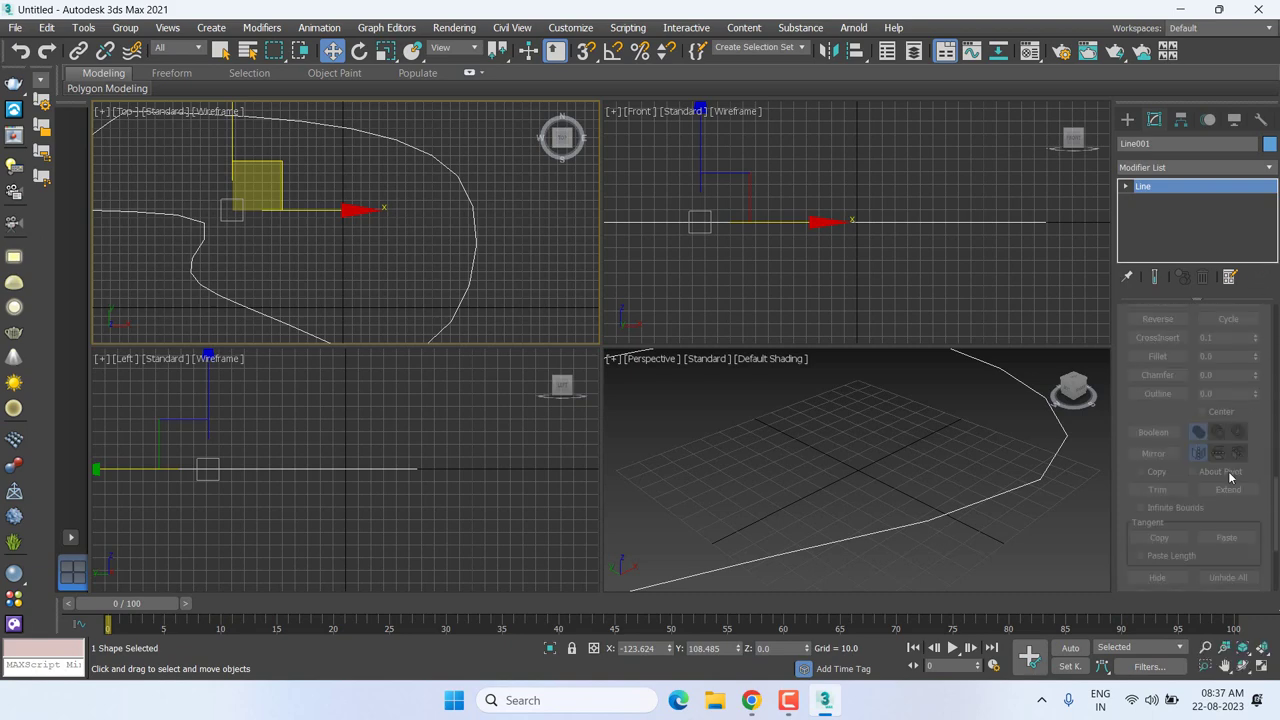
{"action": "scroll", "coordinate": [1230, 478], "scroll_direction": "down", "scroll_amount": 5}
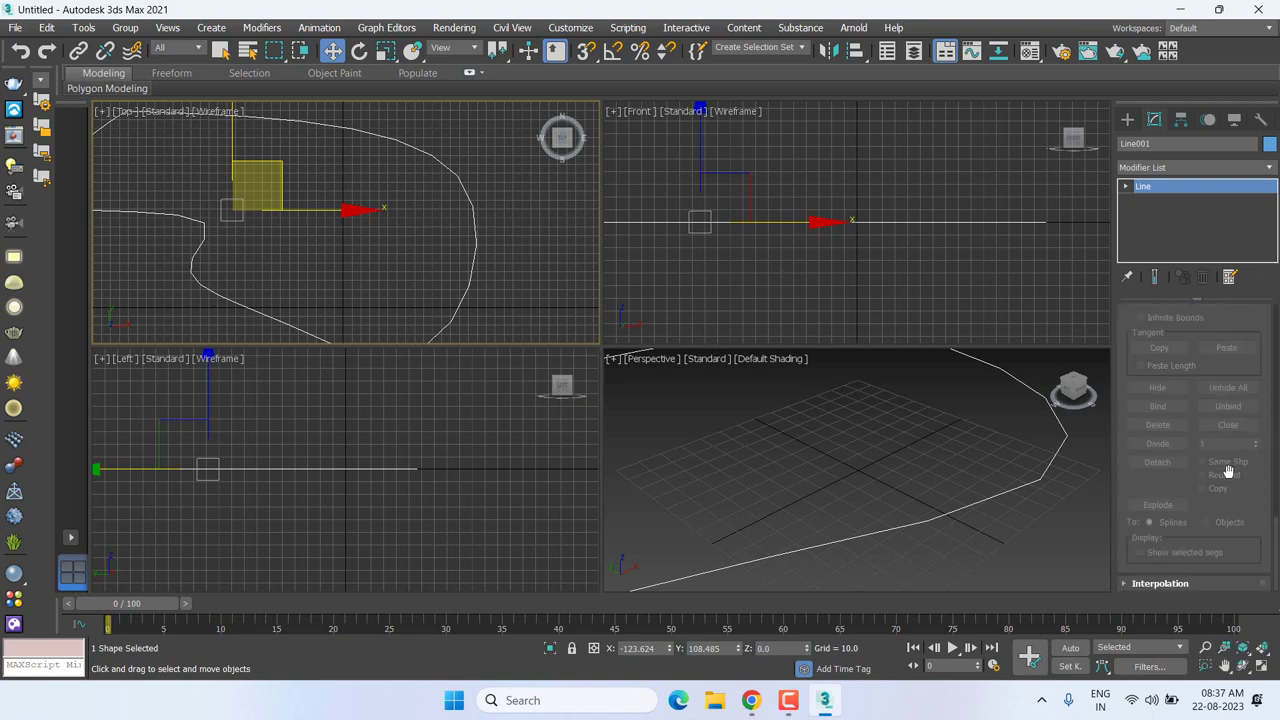
{"action": "left_click", "coordinate": [1155, 584]}
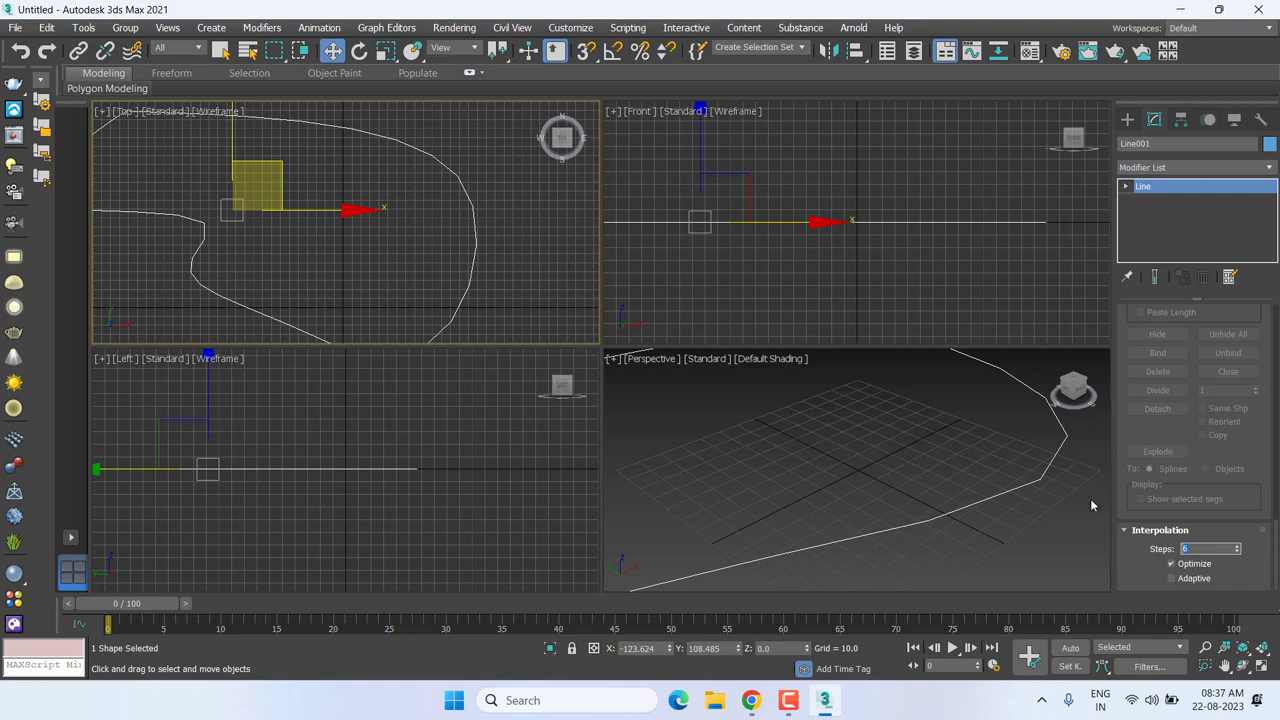
Raise Line001's interpolation Steps to 15 and turn on Adaptive.
{"action": "left_click", "coordinate": [1238, 546]}
{"action": "left_click", "coordinate": [1238, 546]}
{"action": "left_click", "coordinate": [1238, 546]}
{"action": "left_click", "coordinate": [1238, 546]}
{"action": "left_click", "coordinate": [1238, 546]}
{"action": "left_click", "coordinate": [1238, 546]}
{"action": "left_click", "coordinate": [1238, 546]}
{"action": "left_click", "coordinate": [1238, 546]}
{"action": "left_click", "coordinate": [1238, 546]}
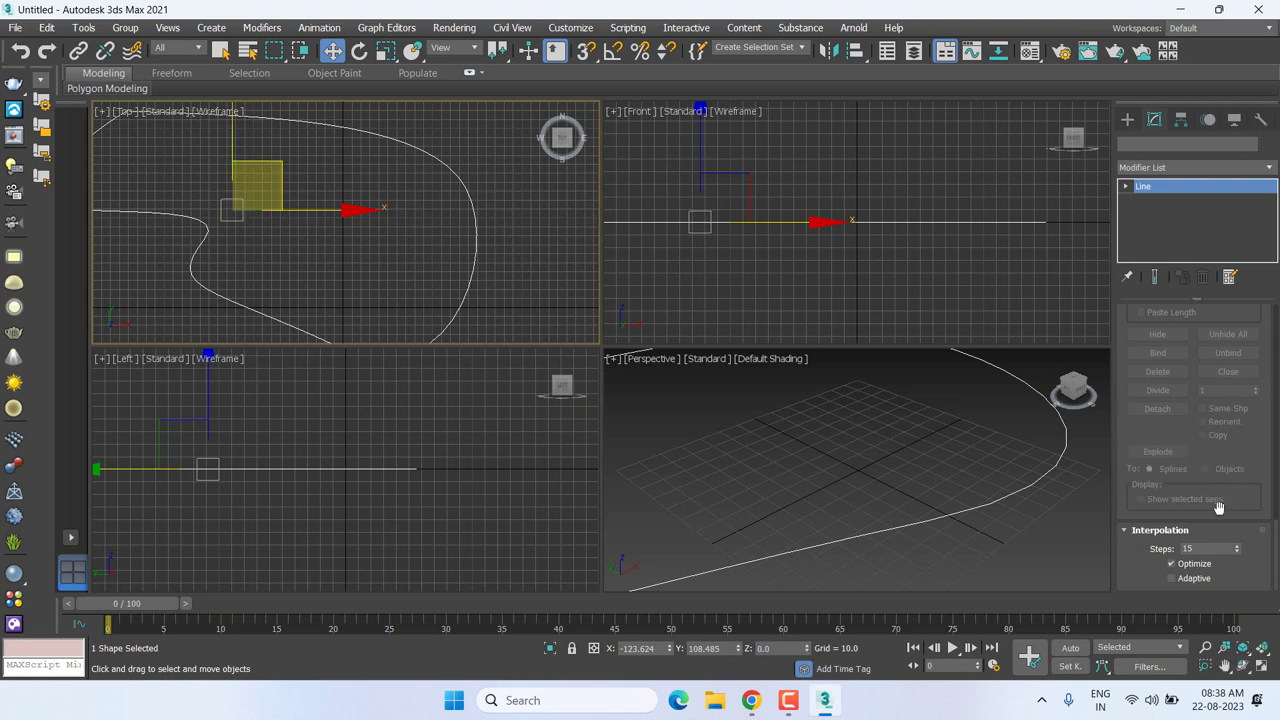
{"action": "left_click", "coordinate": [1172, 579]}
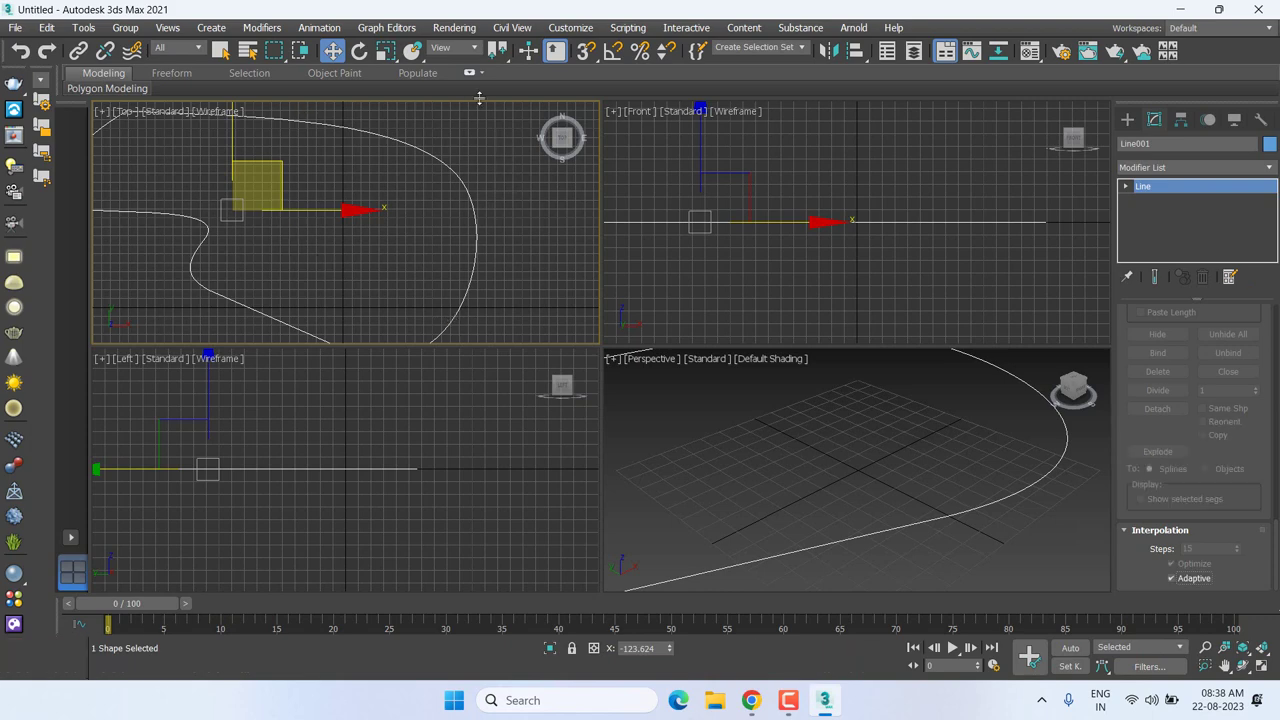
{"action": "middle_click_drag", "start_coordinate": [466, 248], "coordinate": [475, 235]}
{"action": "scroll", "coordinate": [460, 240], "scroll_direction": "down", "scroll_amount": 3}
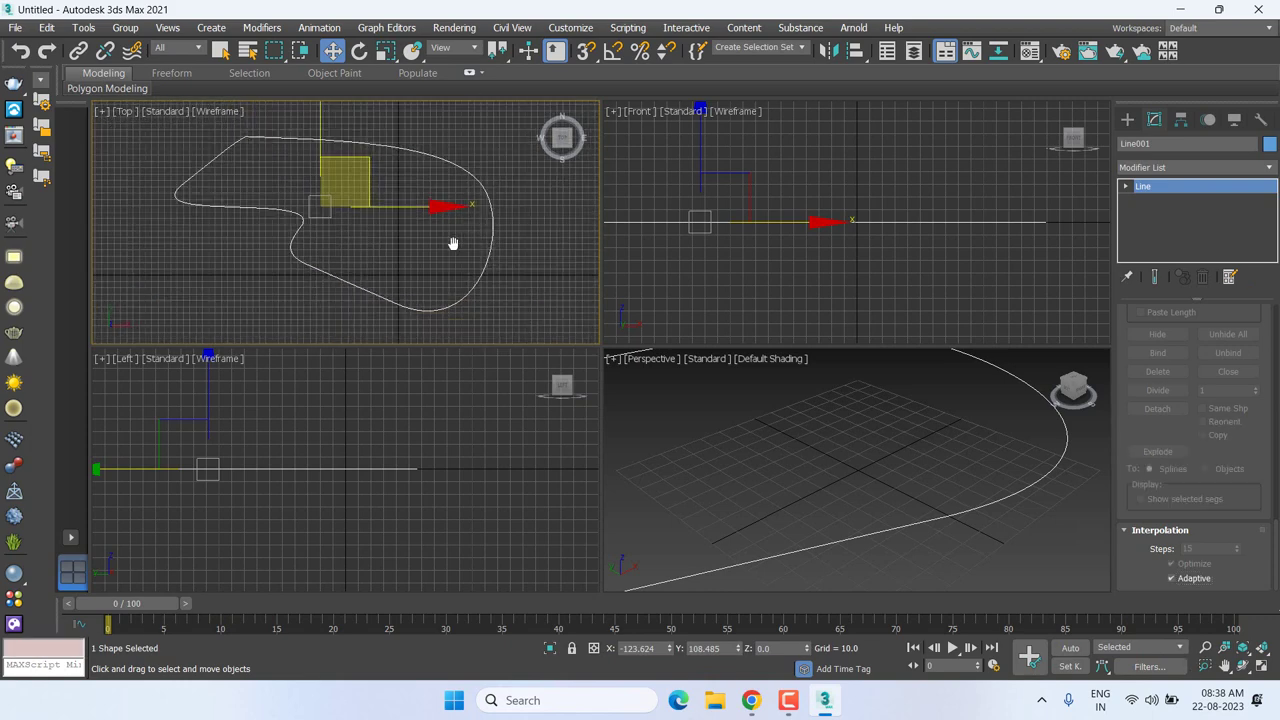
Maximize the viewport with Alt+W and switch it to the Top view.
{"action": "middle_click", "coordinate": [946, 188]}
{"action": "key", "text": "alt+w"}
{"action": "scroll", "coordinate": [749, 343], "scroll_direction": "down", "scroll_amount": 3}
{"action": "scroll", "coordinate": [754, 338], "scroll_direction": "down", "scroll_amount": 3}
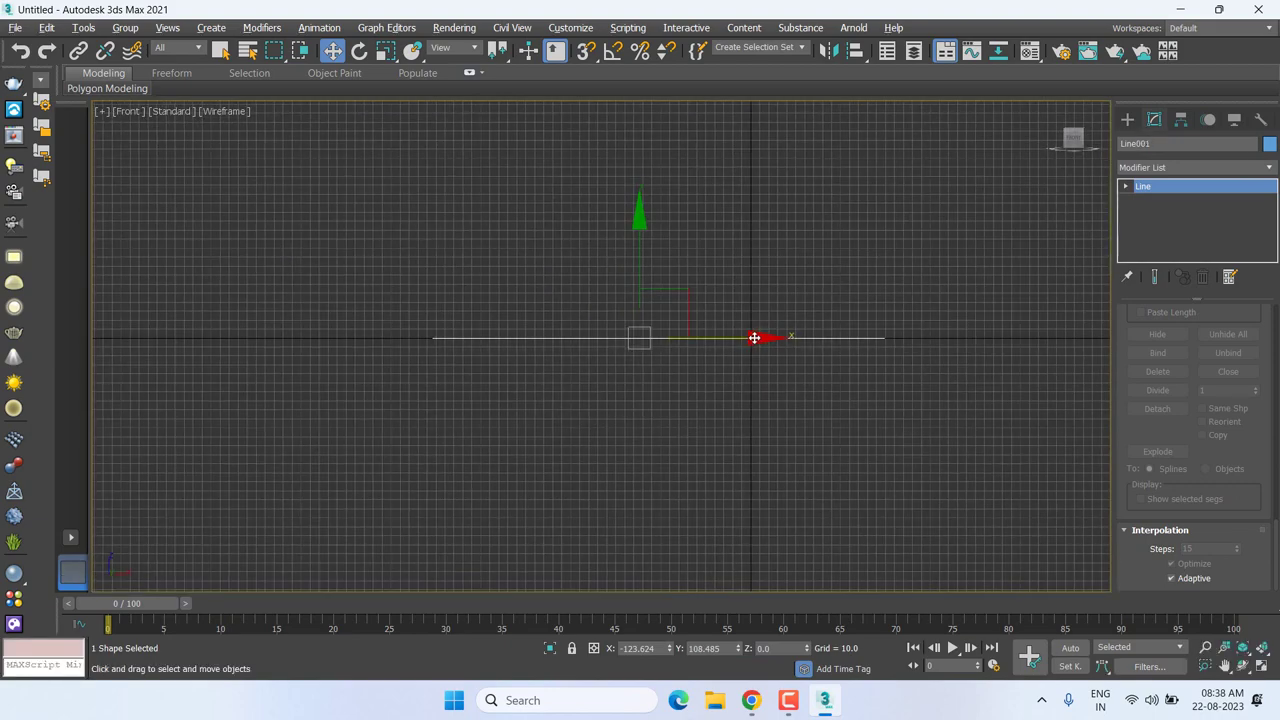
{"action": "key", "text": "t"}
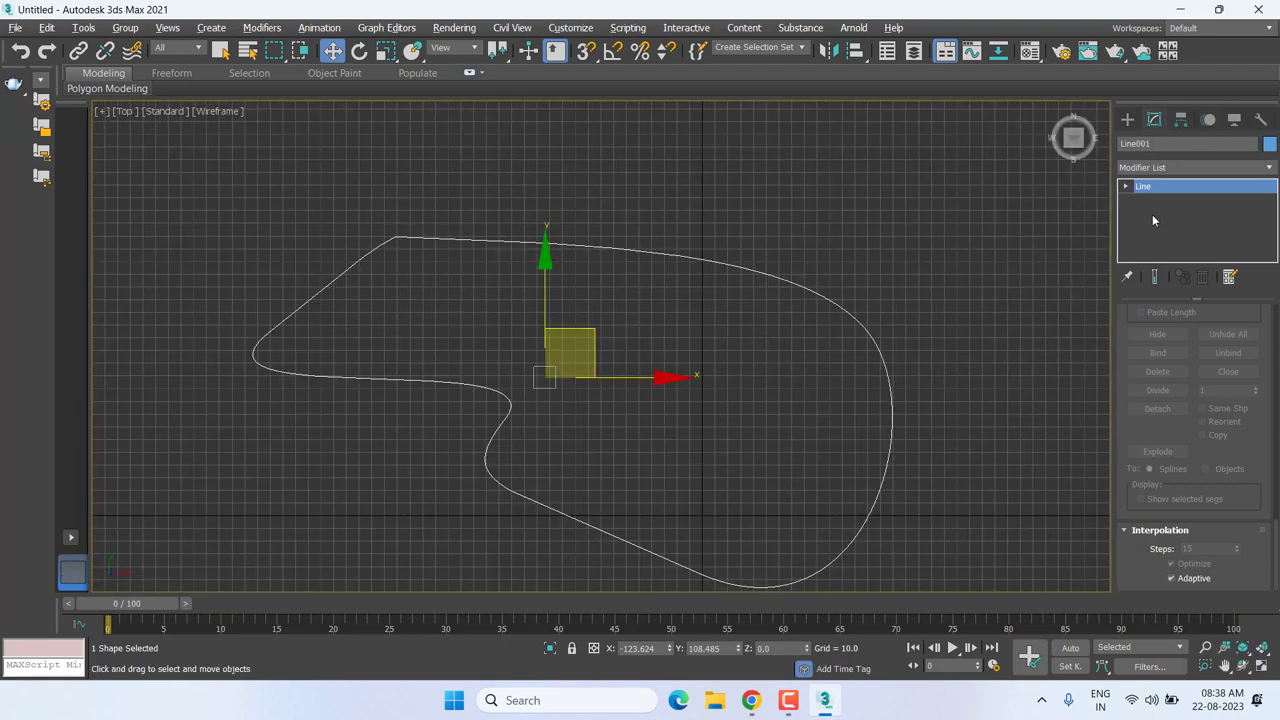
Expand Line001's sub-object levels and select the curve's vertices one by one.
{"action": "left_click", "coordinate": [1127, 186]}
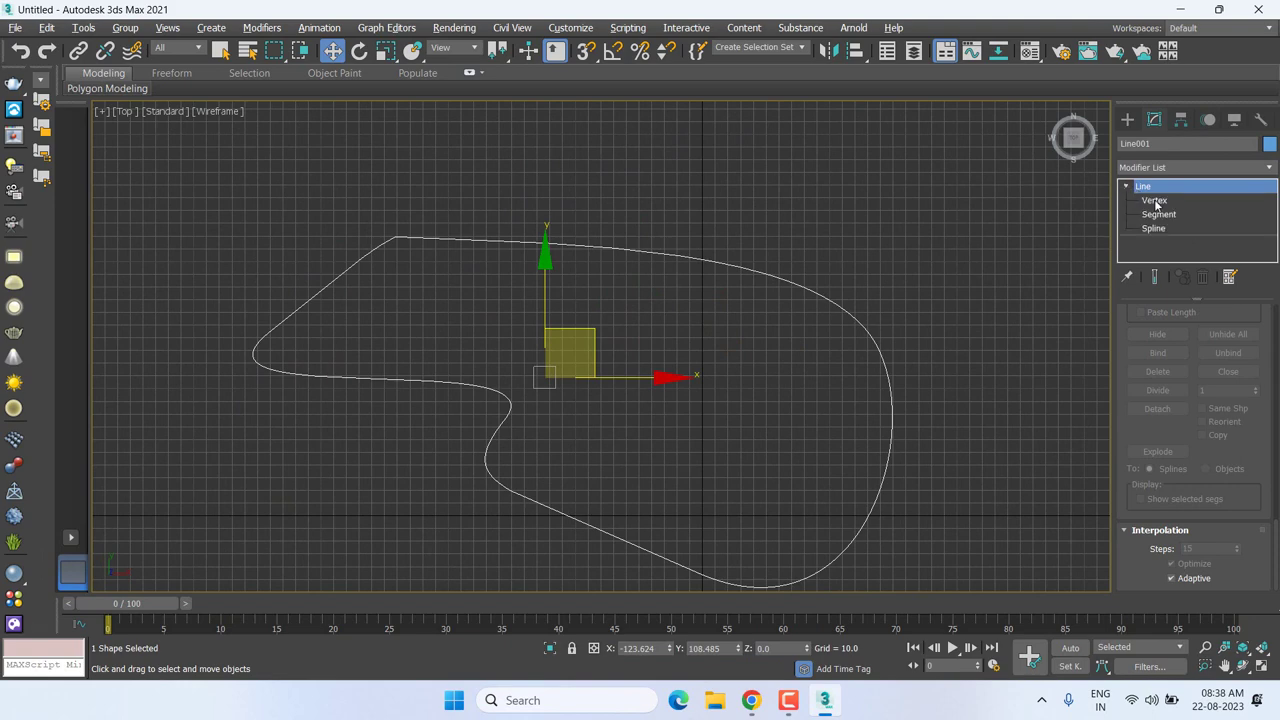
{"action": "left_click", "coordinate": [1154, 200]}
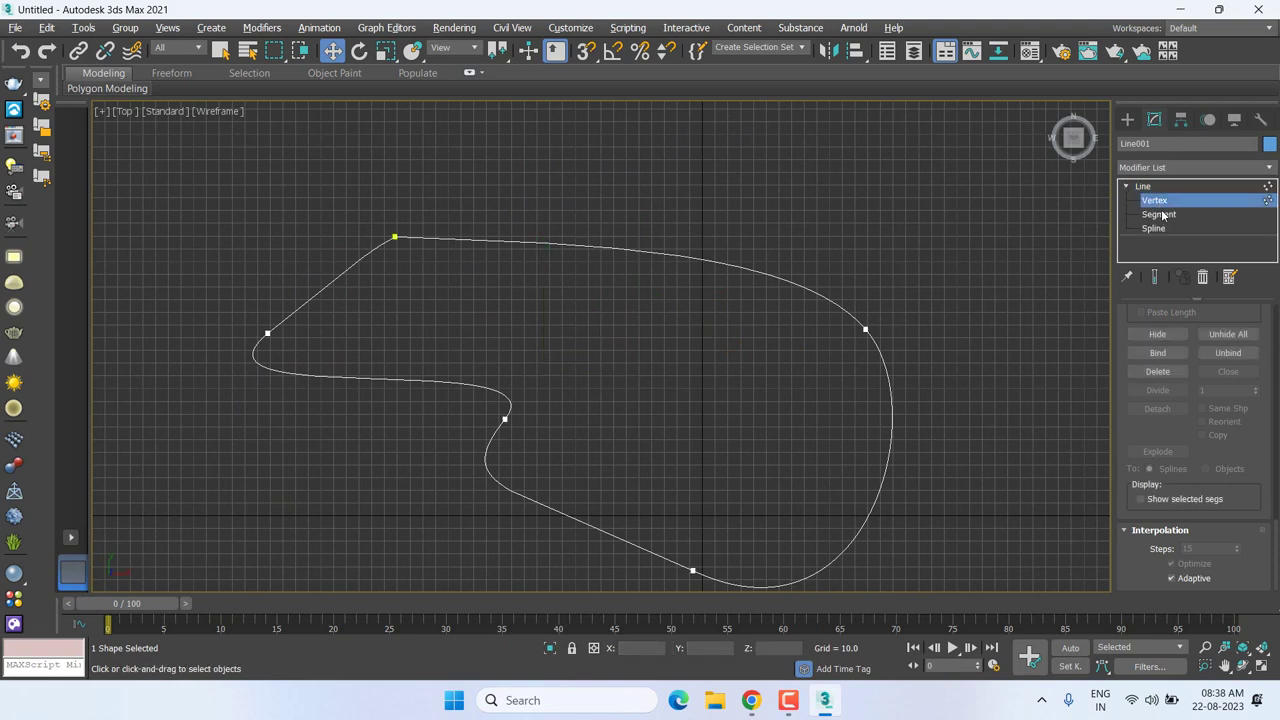
{"action": "left_click", "coordinate": [1160, 214]}
{"action": "left_click", "coordinate": [1162, 228]}
{"action": "left_click", "coordinate": [1154, 200]}
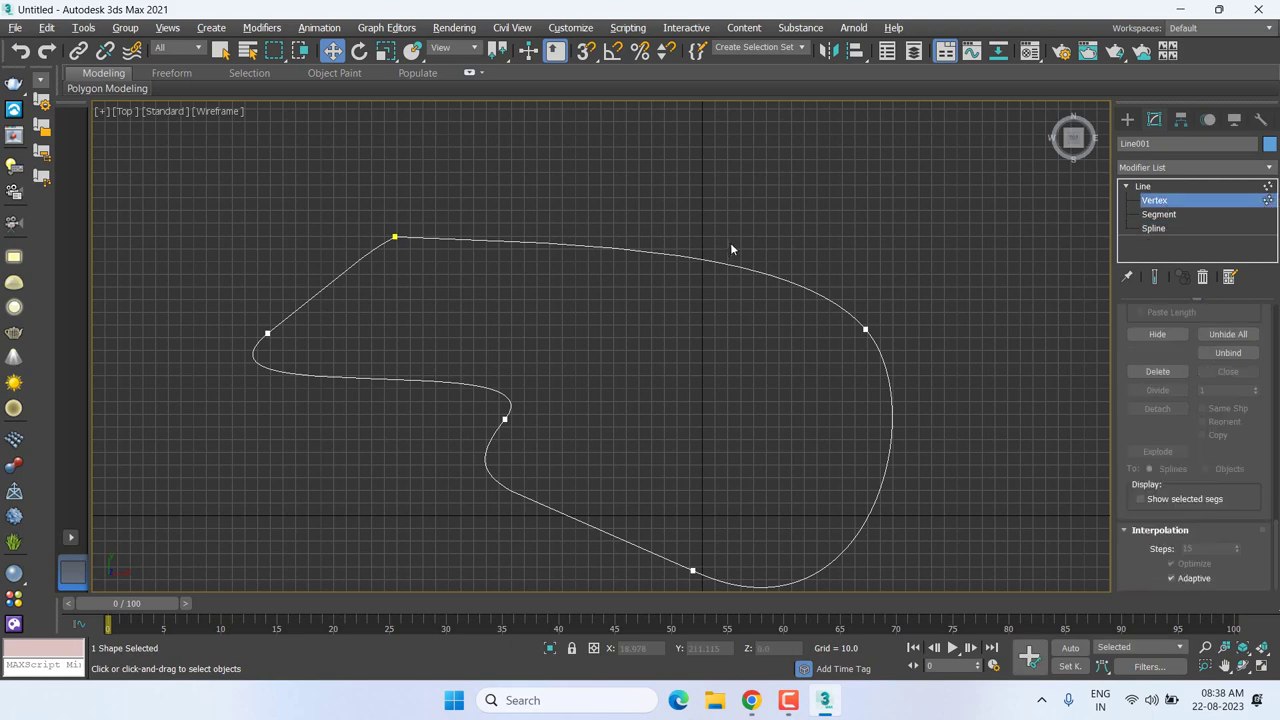
{"action": "left_click_drag", "start_coordinate": [445, 276], "coordinate": [456, 288]}
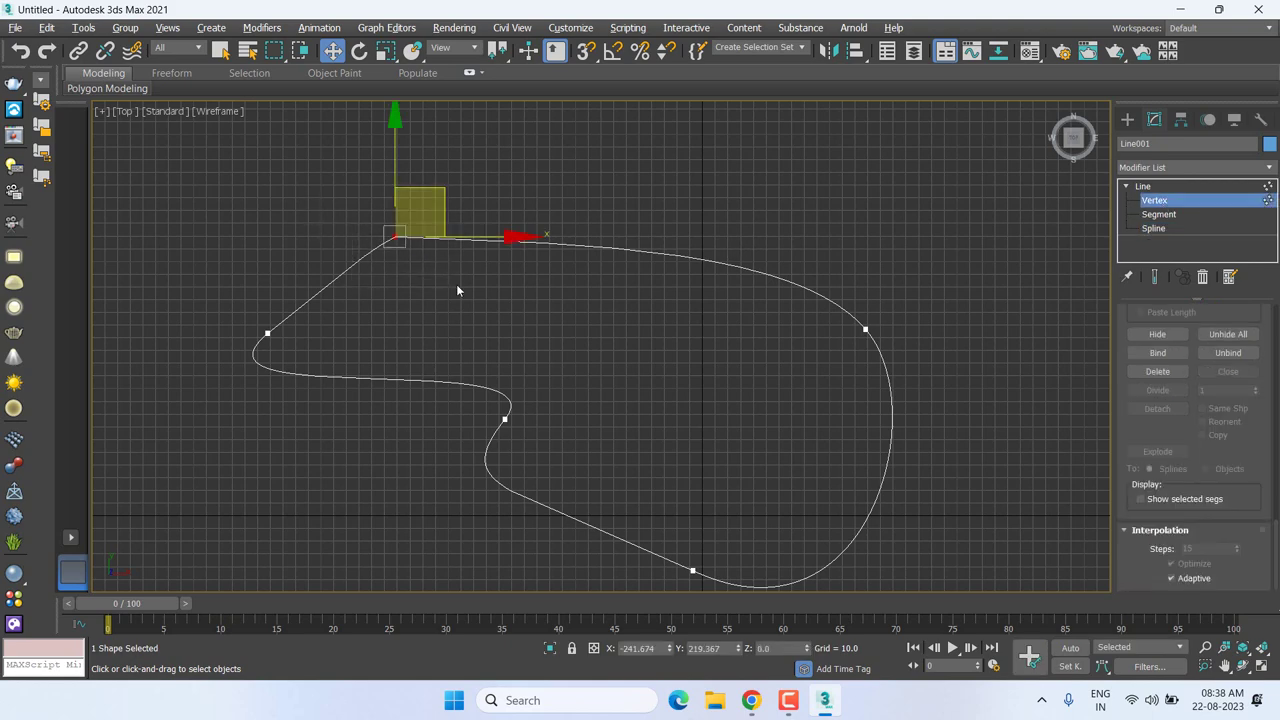
{"action": "left_click_drag", "start_coordinate": [651, 234], "coordinate": [925, 398]}
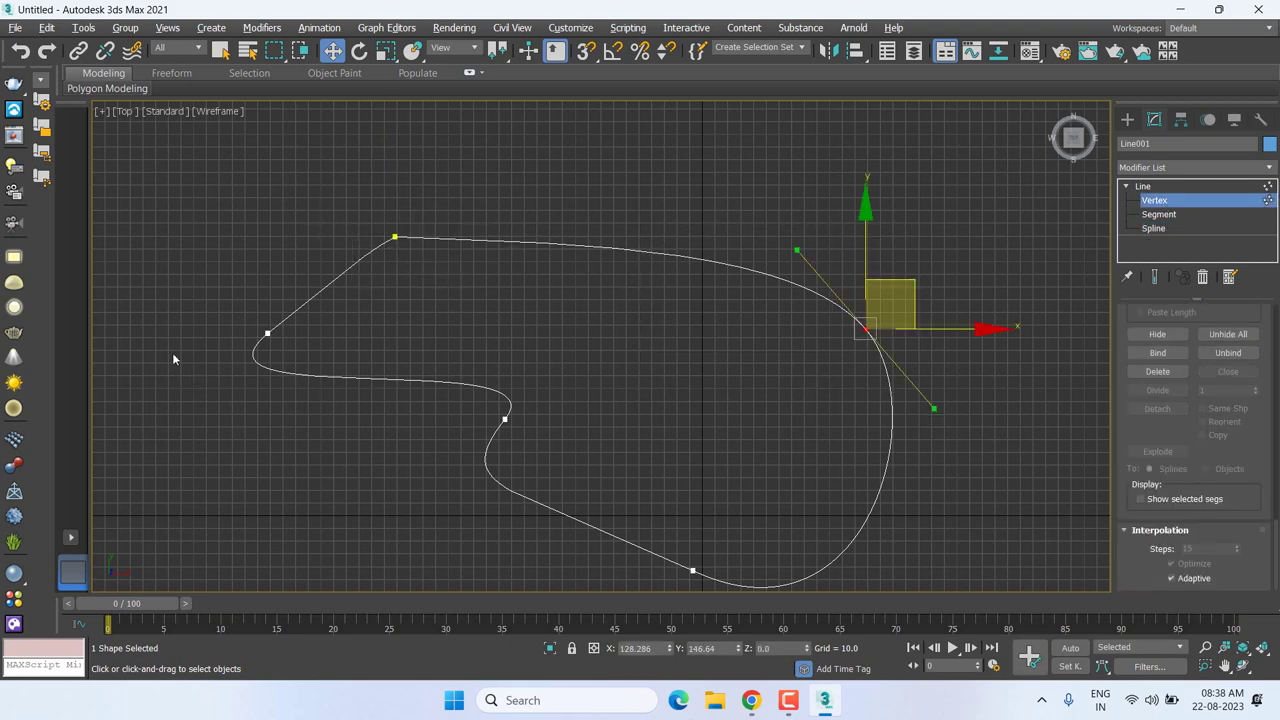
{"action": "left_click_drag", "start_coordinate": [222, 318], "coordinate": [308, 372]}
{"action": "left_click_drag", "start_coordinate": [478, 388], "coordinate": [530, 452]}
{"action": "left_click_drag", "start_coordinate": [745, 650], "coordinate": [746, 640]}
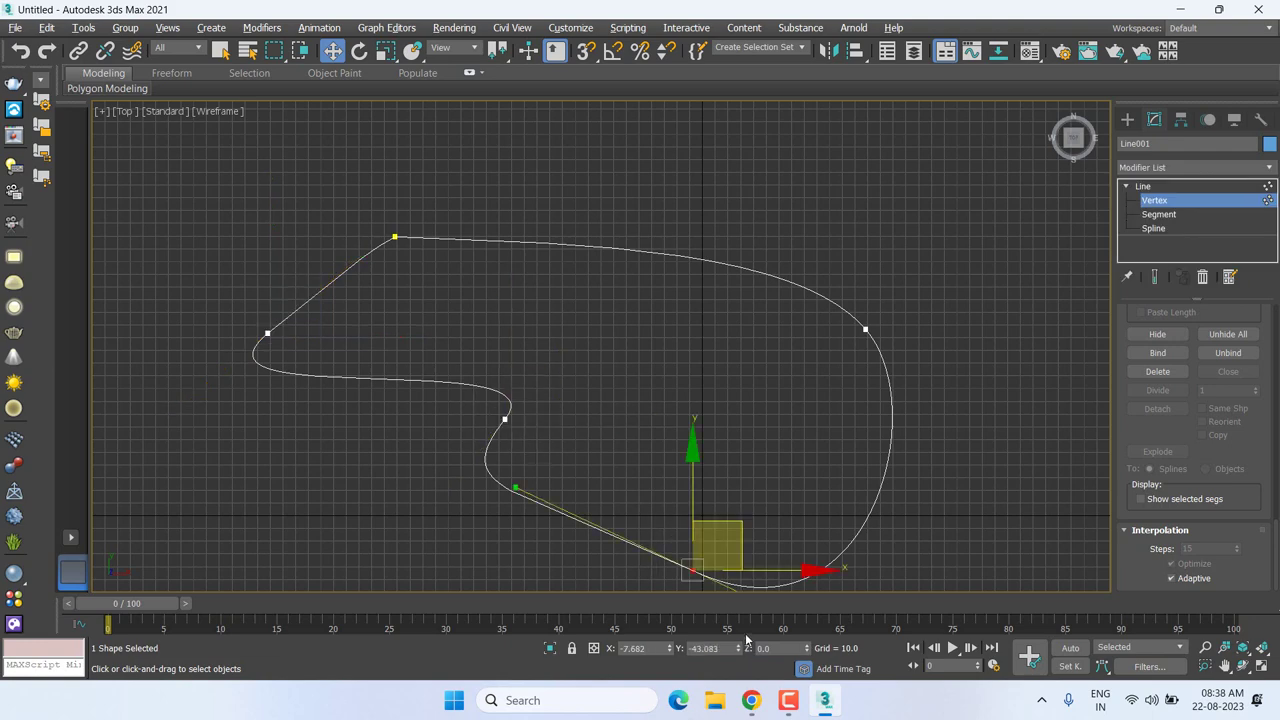
Select the top, right-hand and upper-left segments, then the whole spline.
{"action": "left_click", "coordinate": [1159, 214]}
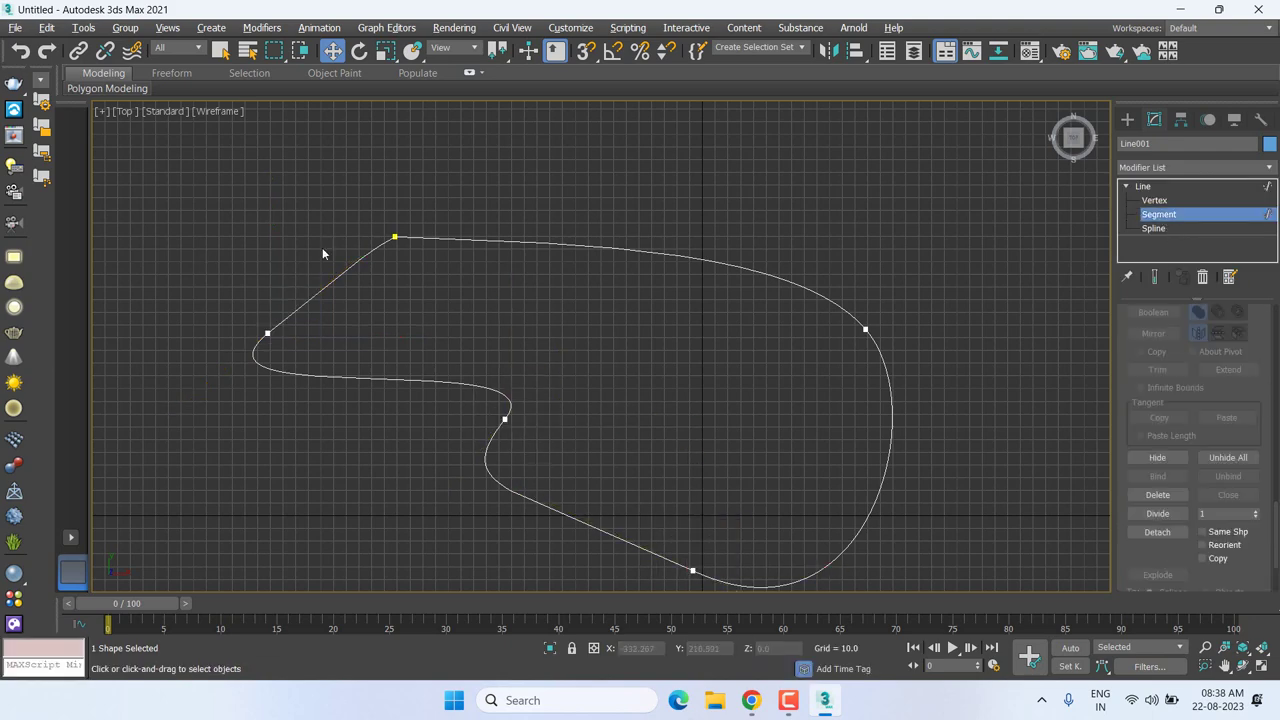
{"action": "left_click_drag", "start_coordinate": [714, 257], "coordinate": [672, 300]}
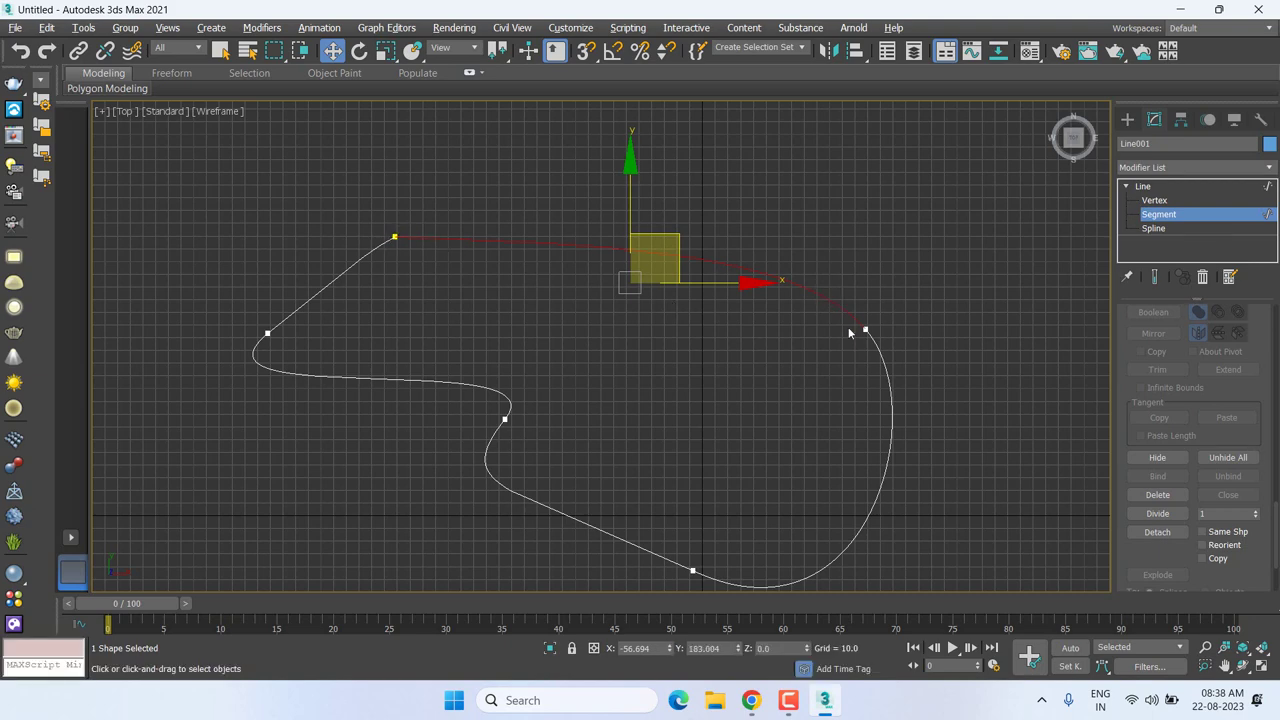
{"action": "left_click_drag", "start_coordinate": [726, 421], "coordinate": [650, 496]}
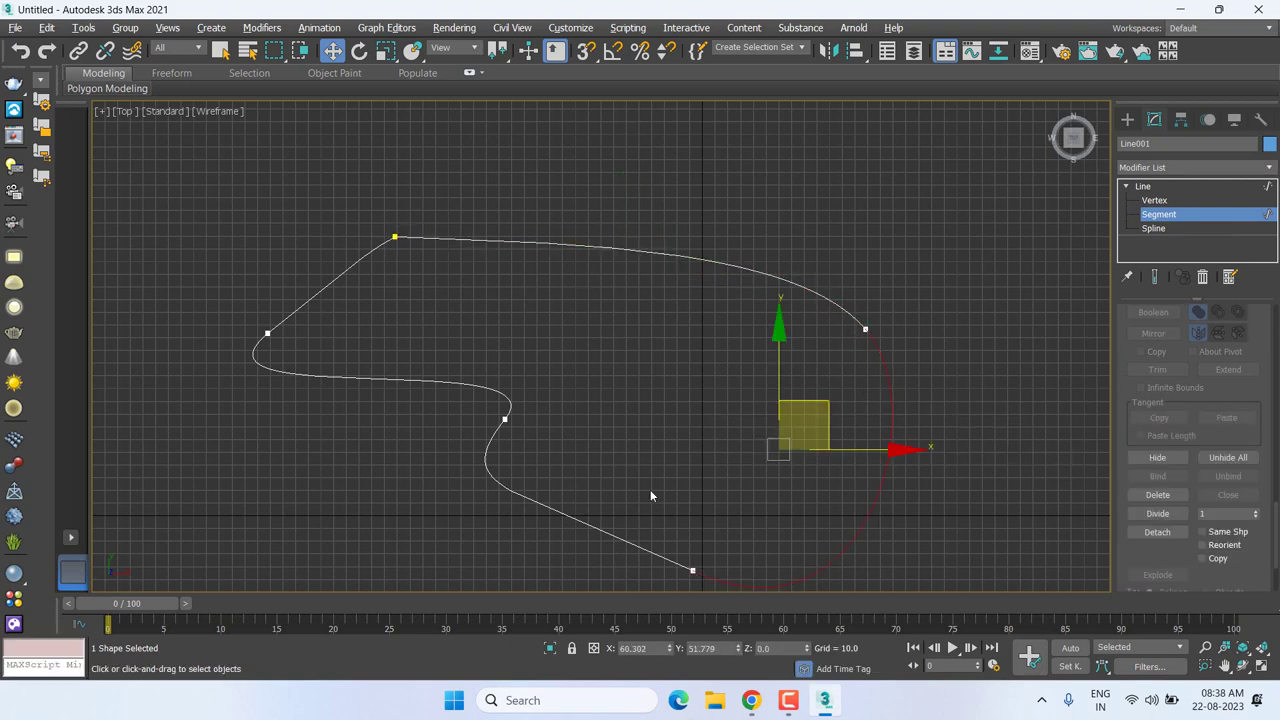
{"action": "left_click_drag", "start_coordinate": [368, 389], "coordinate": [358, 343]}
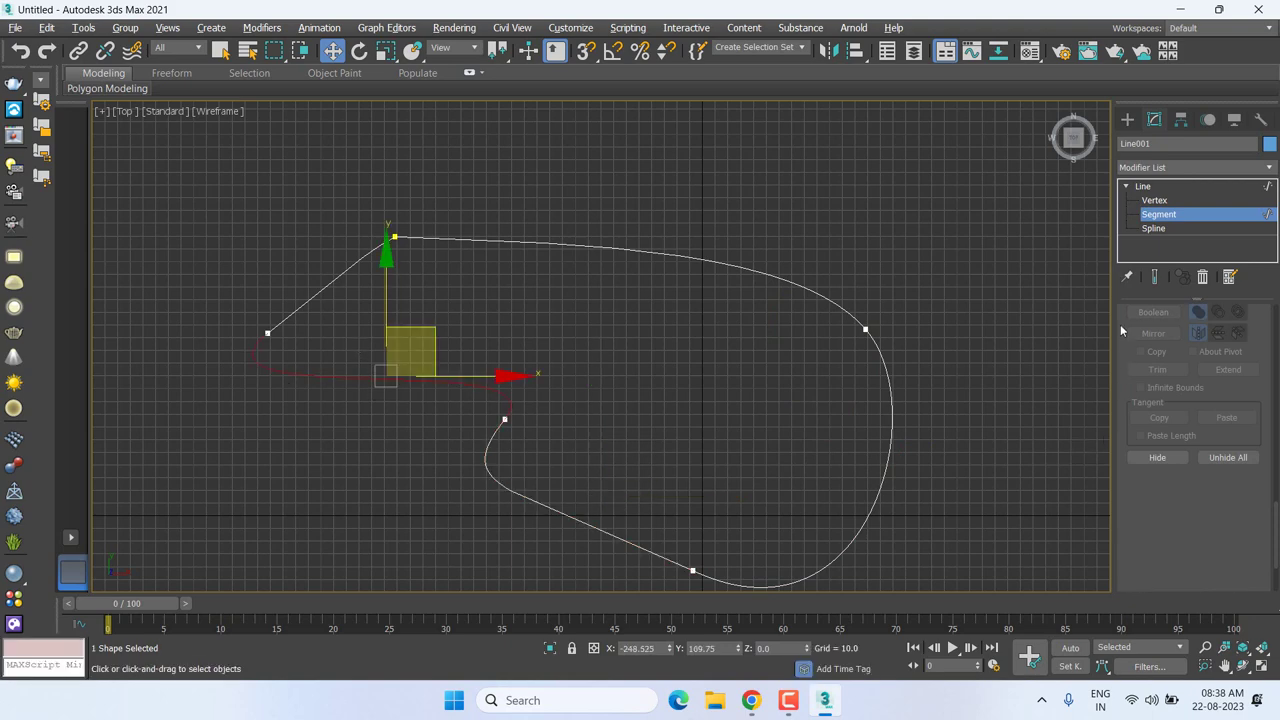
{"action": "left_click", "coordinate": [1154, 228]}
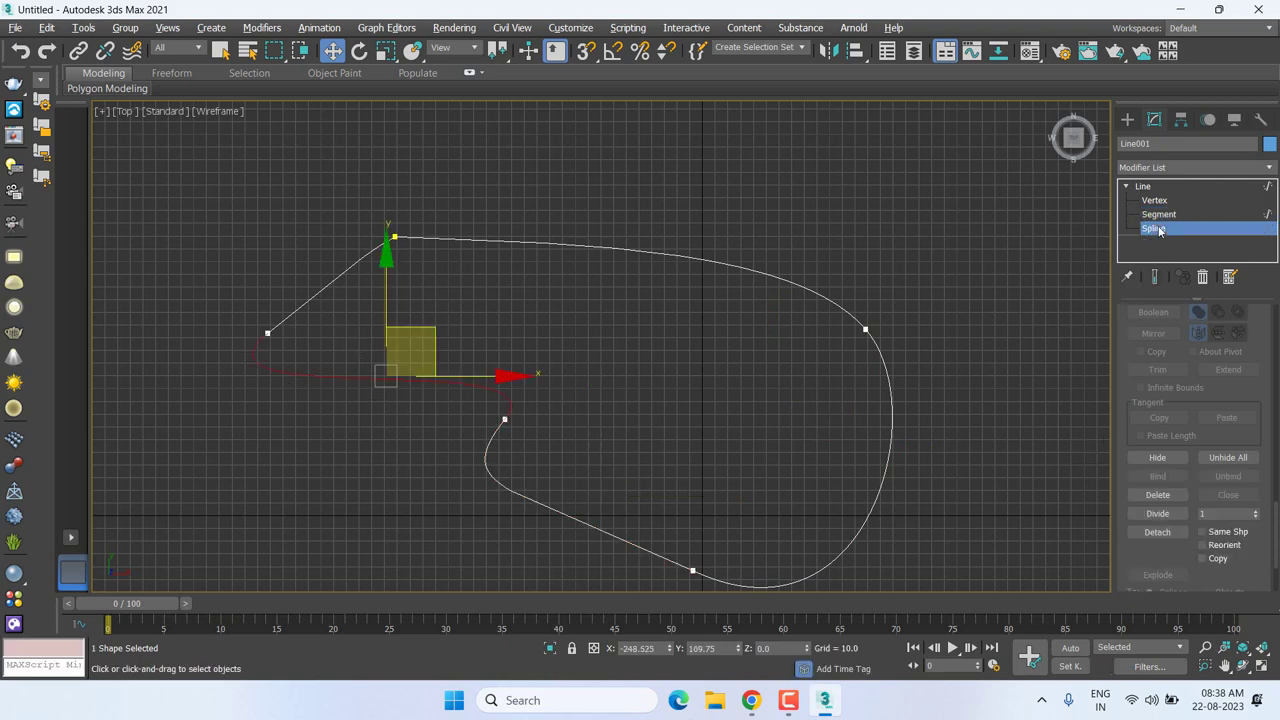
{"action": "left_click", "coordinate": [757, 270]}
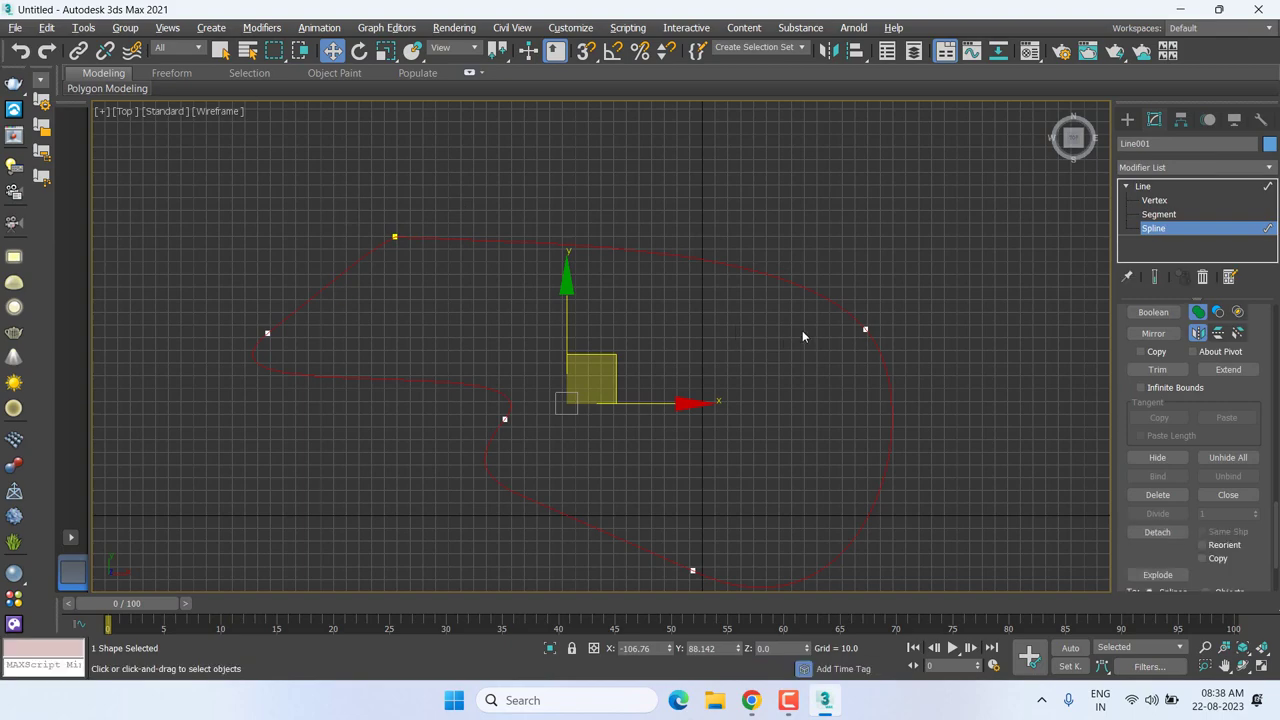
{"action": "scroll", "coordinate": [790, 330], "scroll_direction": "down", "scroll_amount": 2}
{"action": "middle_click_drag", "start_coordinate": [785, 329], "coordinate": [659, 268]}
Return to Vertex level and select the curve's top and right-hand vertices.
{"action": "left_click", "coordinate": [1156, 201]}
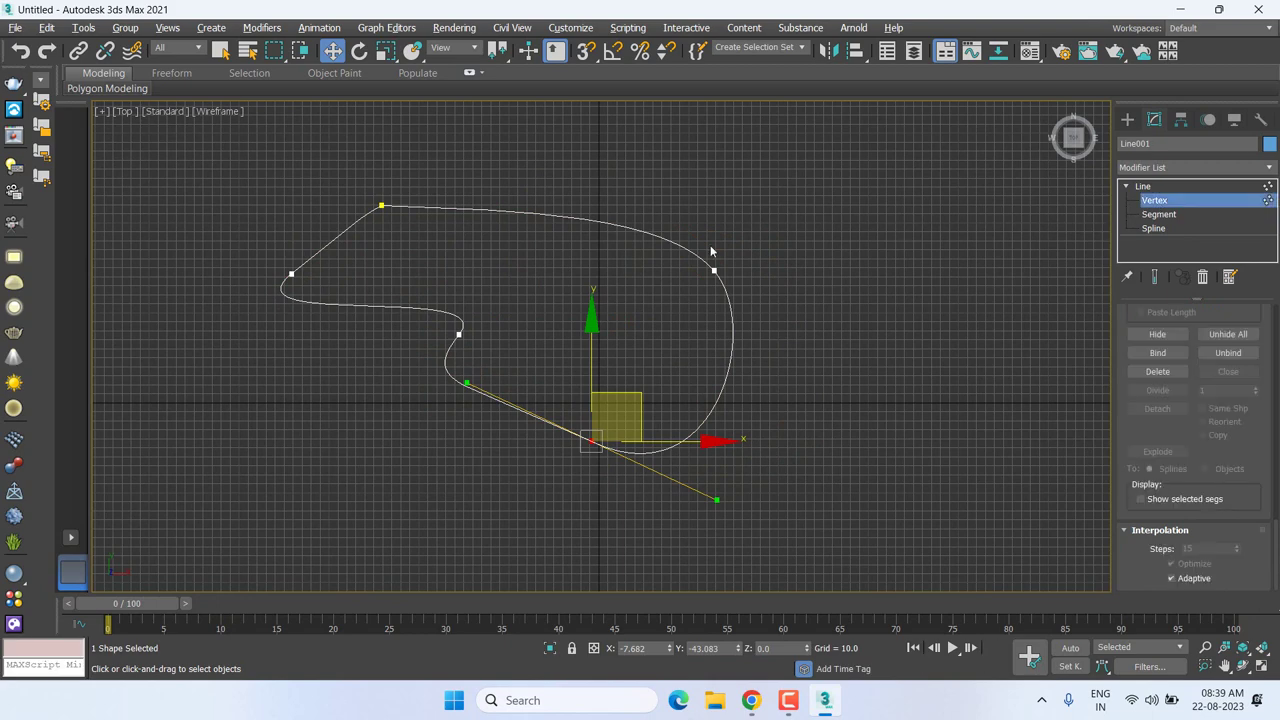
{"action": "left_click_drag", "start_coordinate": [323, 180], "coordinate": [549, 258]}
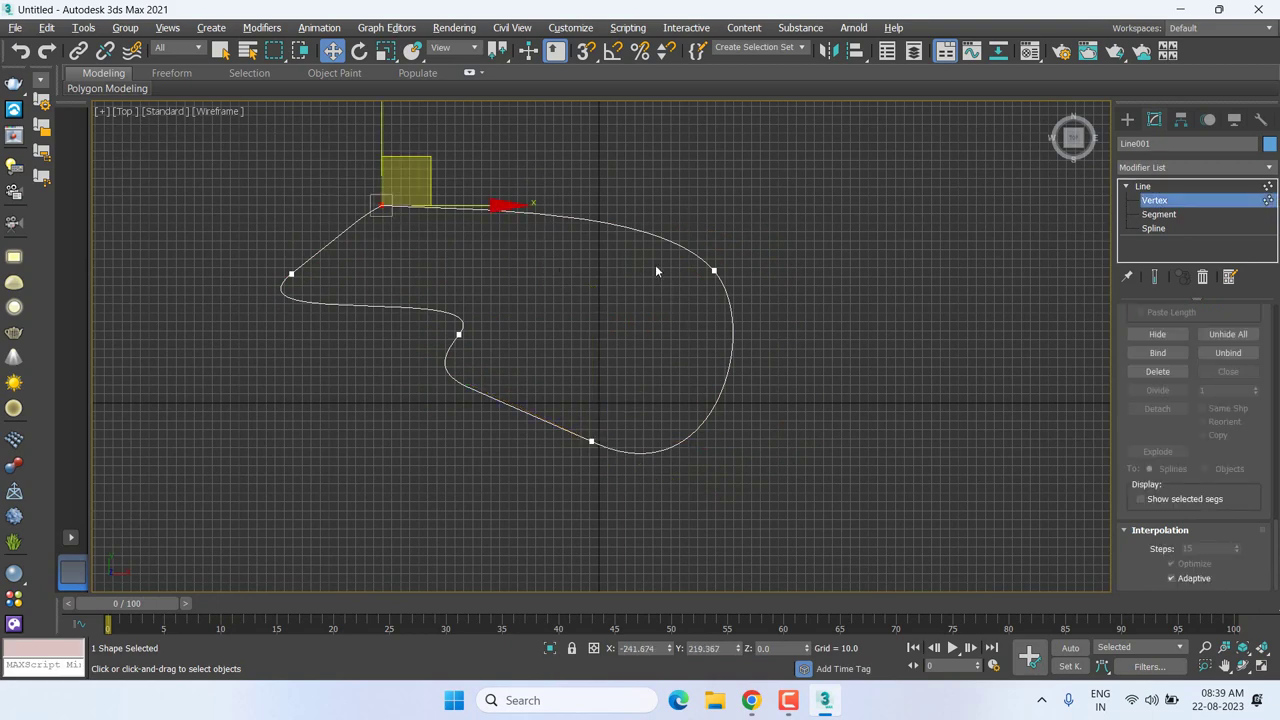
{"action": "left_click_drag", "start_coordinate": [314, 177], "coordinate": [446, 242]}
{"action": "left_click_drag", "start_coordinate": [664, 228], "coordinate": [778, 327]}
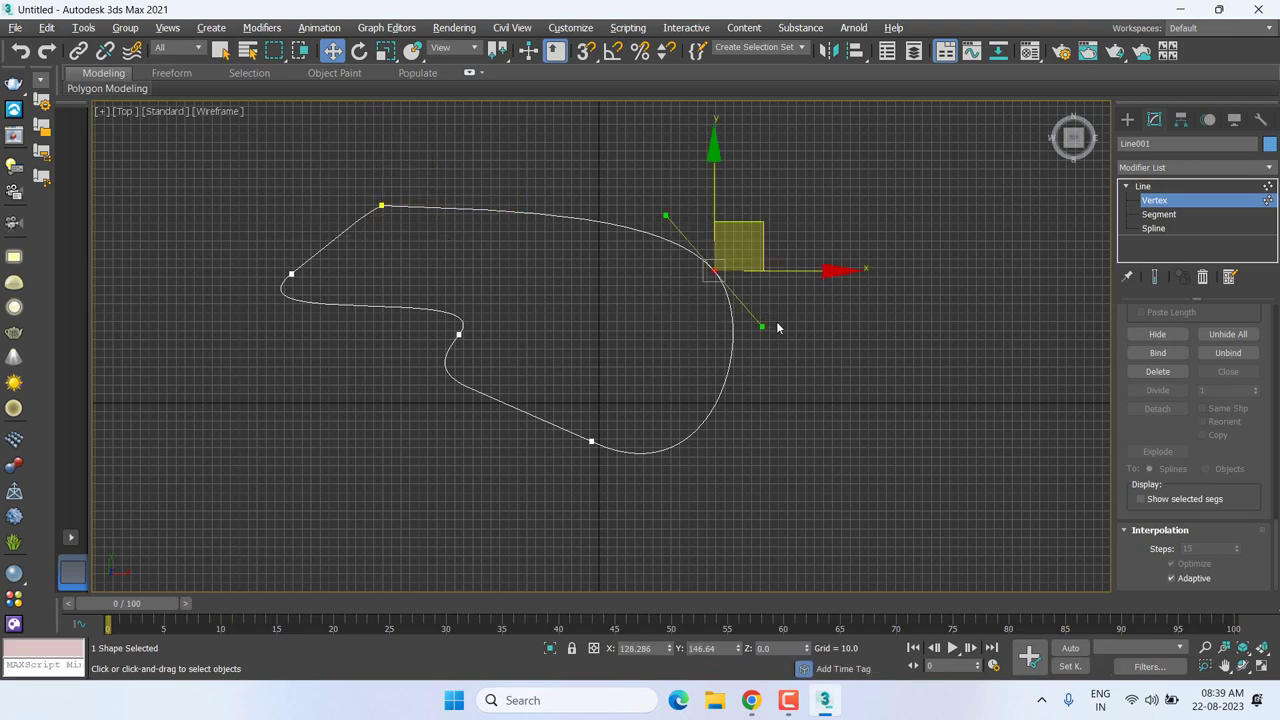
{"action": "scroll", "coordinate": [660, 229], "scroll_direction": "down", "scroll_amount": 2}
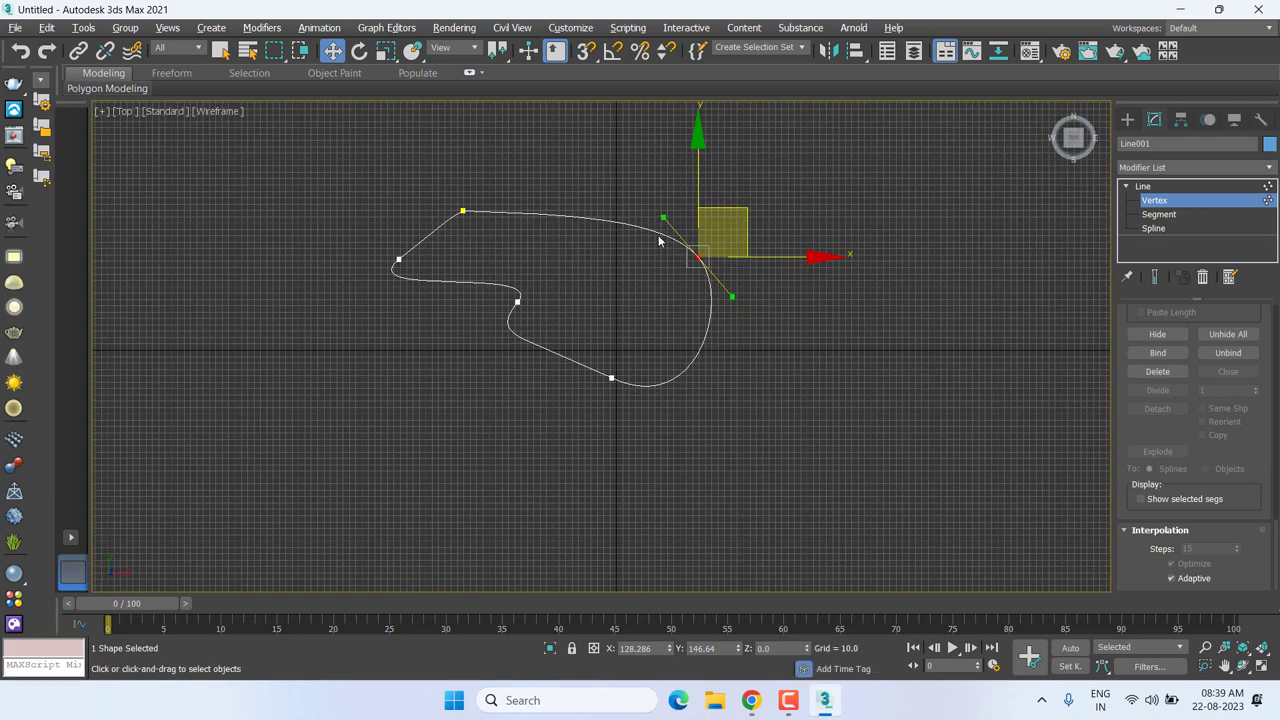
{"action": "left_click", "coordinate": [463, 212]}
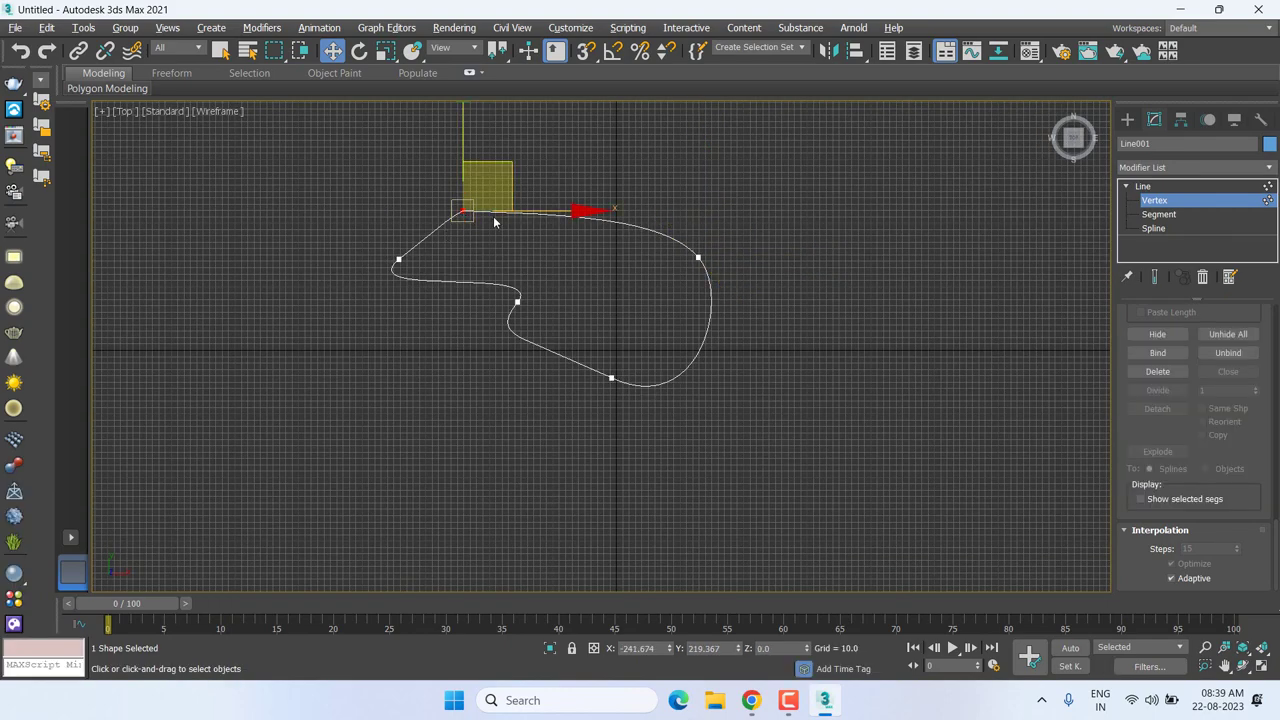
Dismiss the top vertex's quad menu and shift the curve to the left of the view.
{"action": "right_click", "coordinate": [453, 217]}
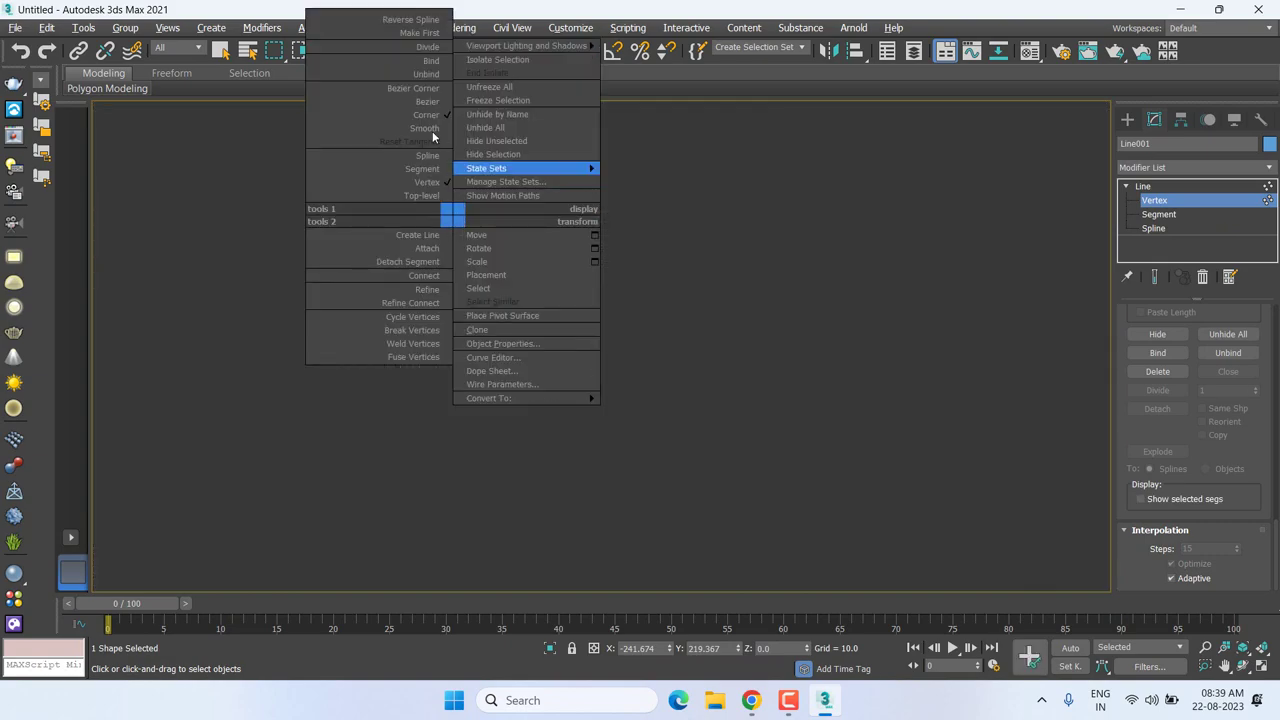
{"action": "mouse_move", "coordinate": [527, 168]}
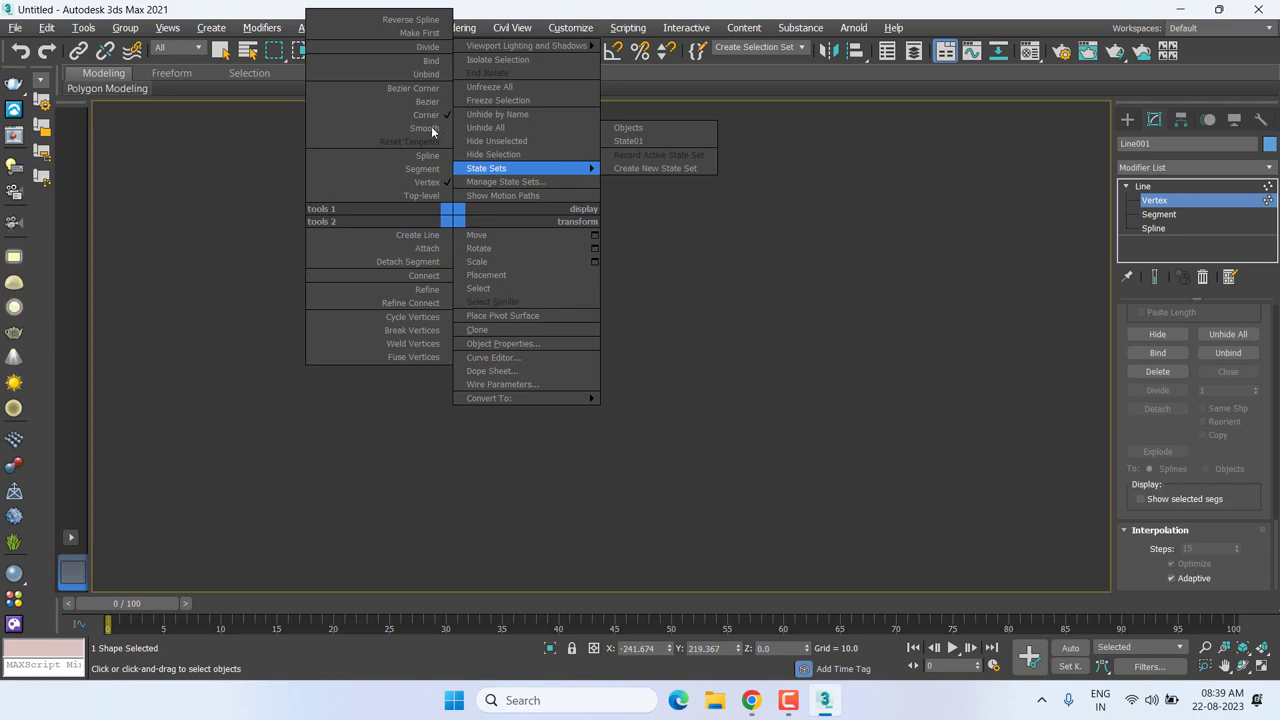
{"action": "left_click", "coordinate": [786, 366]}
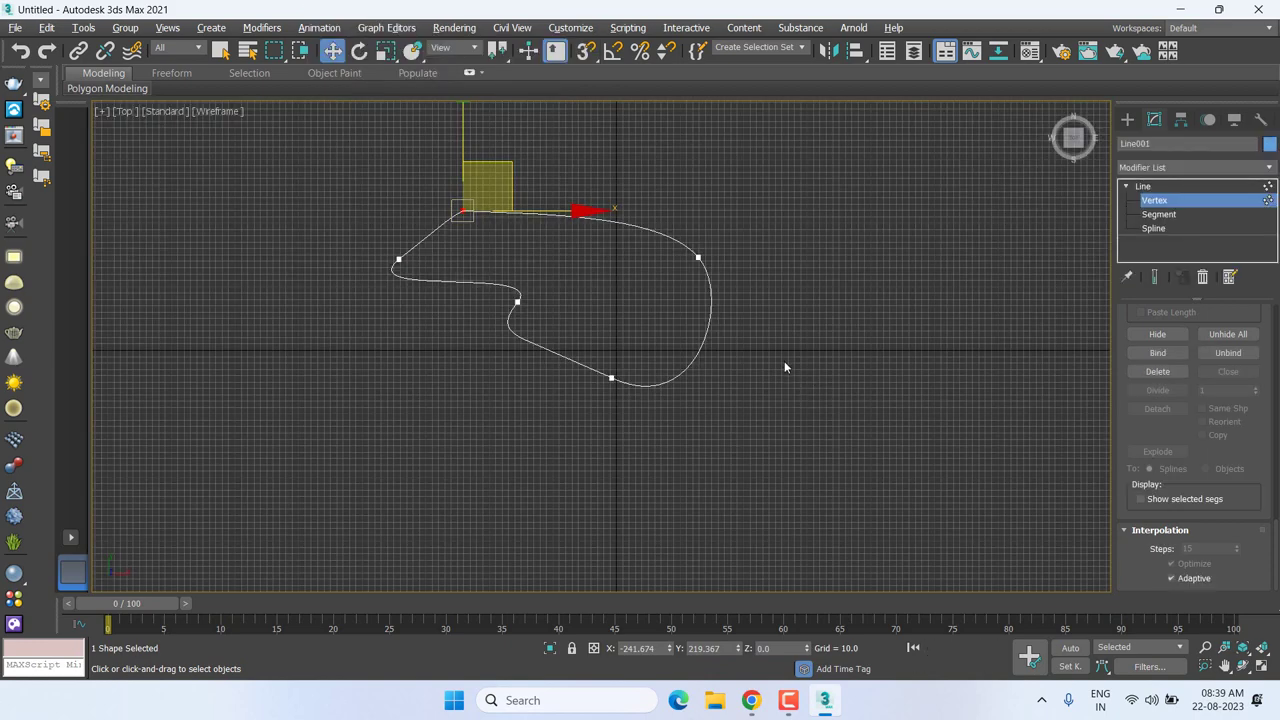
{"action": "scroll", "coordinate": [700, 330], "scroll_direction": "down", "scroll_amount": 2}
{"action": "middle_click_drag", "start_coordinate": [694, 346], "coordinate": [268, 376]}
Draw a closed four-corner rectangular Line002 to the right of the curve.
{"action": "left_click", "coordinate": [1127, 119]}
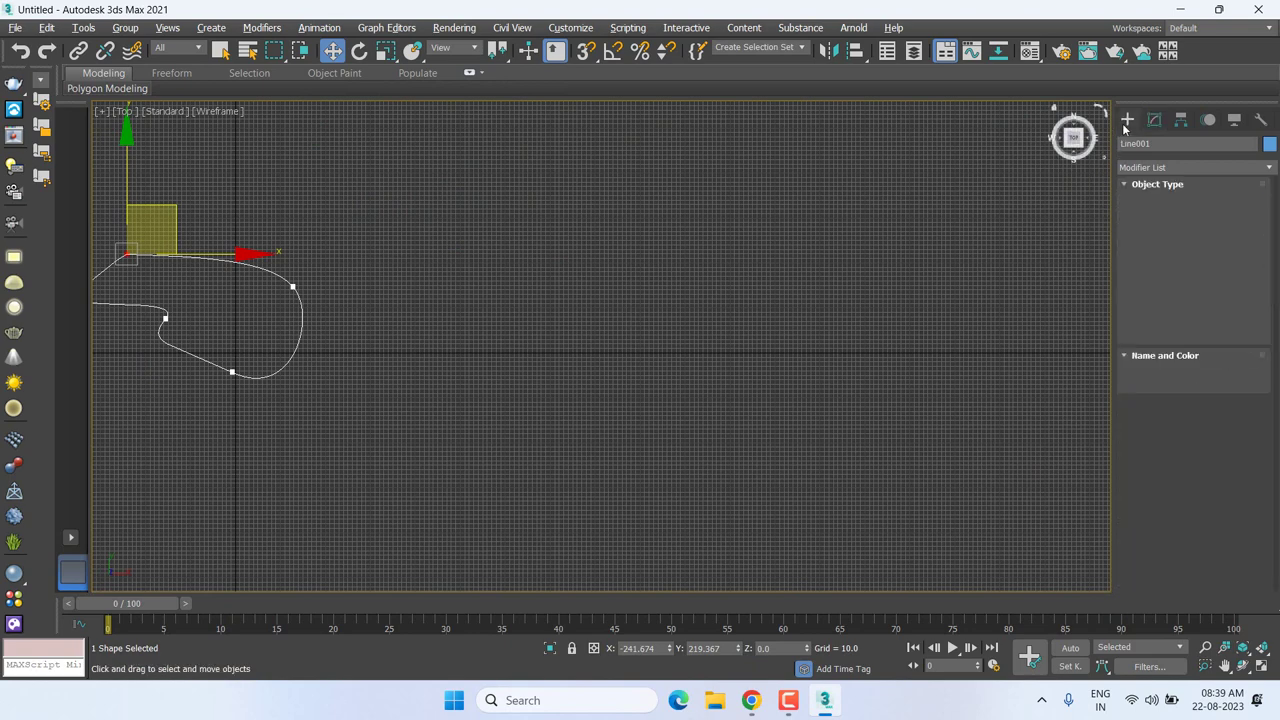
{"action": "left_click", "coordinate": [1145, 142]}
{"action": "left_click", "coordinate": [1158, 233]}
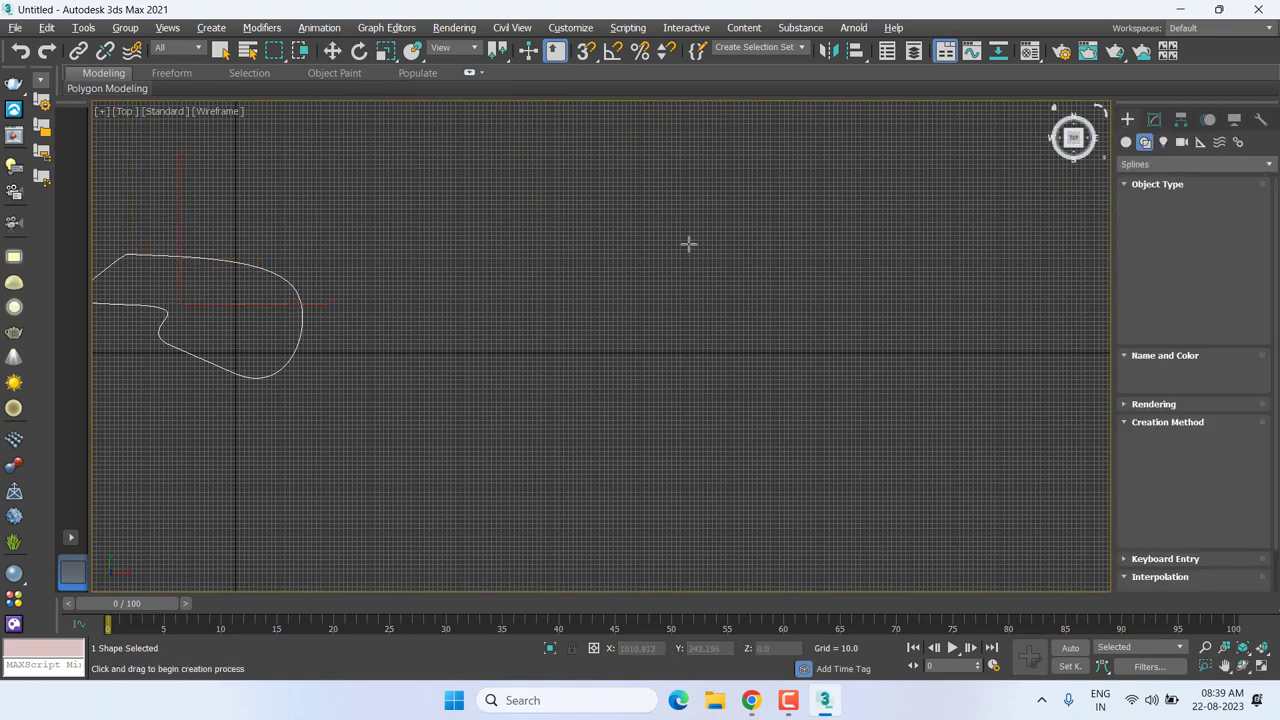
{"action": "left_click", "coordinate": [578, 205]}
{"action": "left_click", "coordinate": [902, 205]}
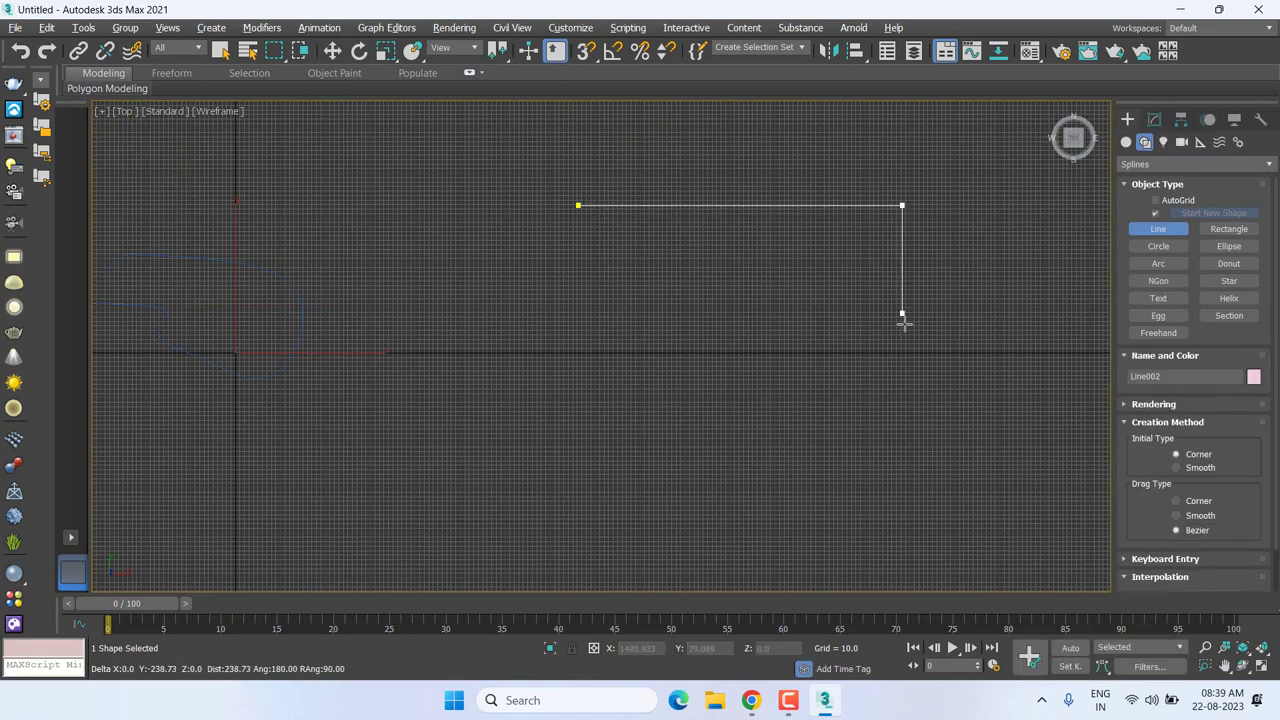
{"action": "left_click", "coordinate": [902, 340]}
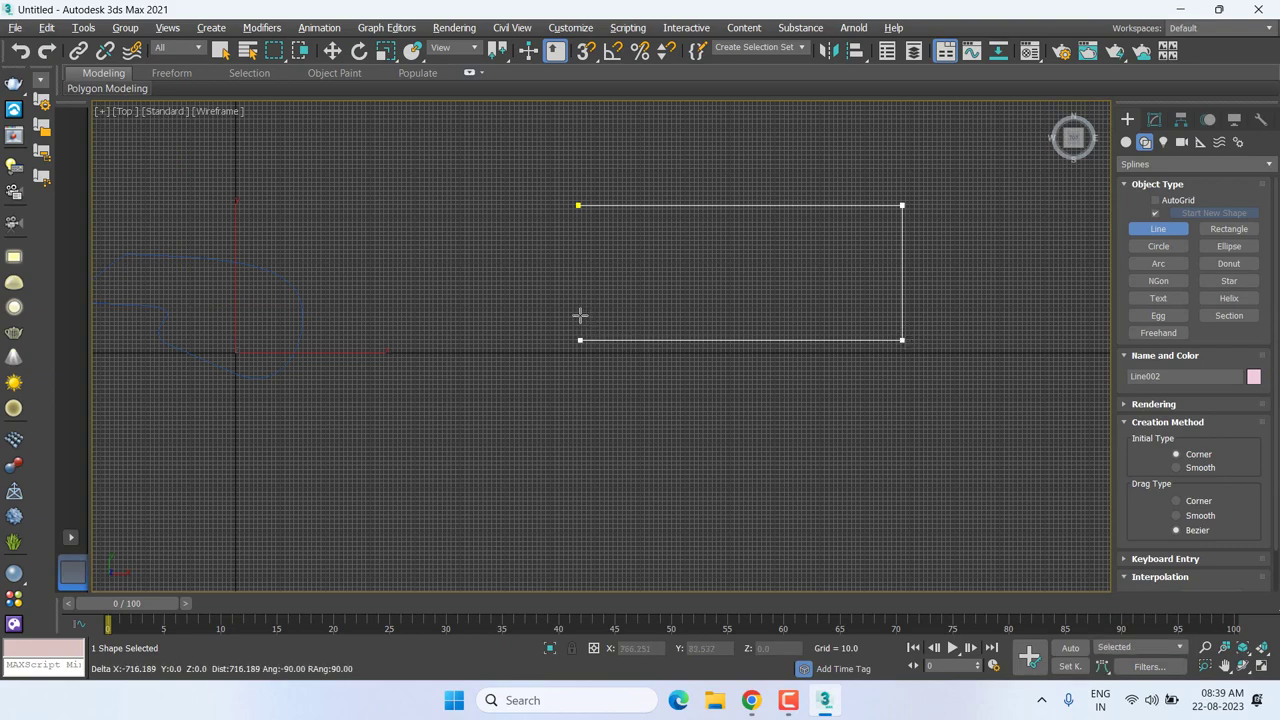
{"action": "left_click", "coordinate": [580, 340]}
{"action": "left_click", "coordinate": [585, 204]}
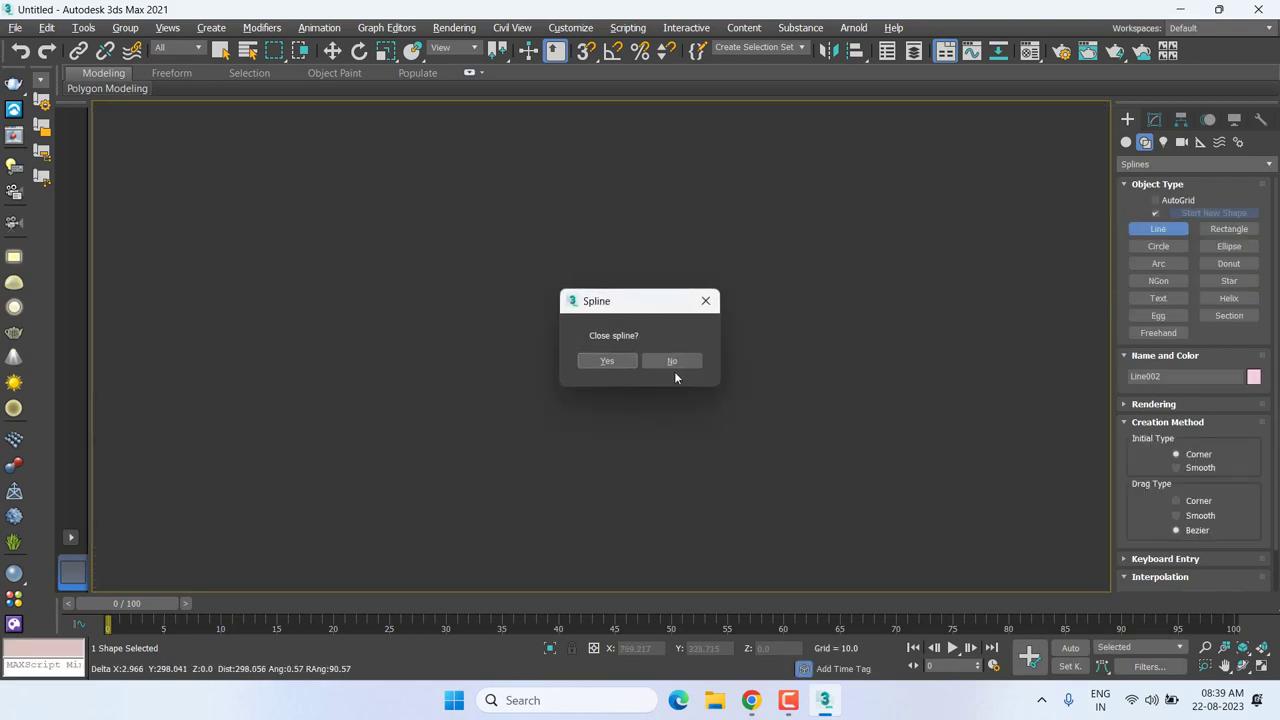
{"action": "left_click", "coordinate": [631, 366]}
{"action": "middle_click_drag", "start_coordinate": [728, 357], "coordinate": [591, 391]}
Select Line002 in the Modify panel and expand its sub-object levels.
{"action": "key", "text": "w"}
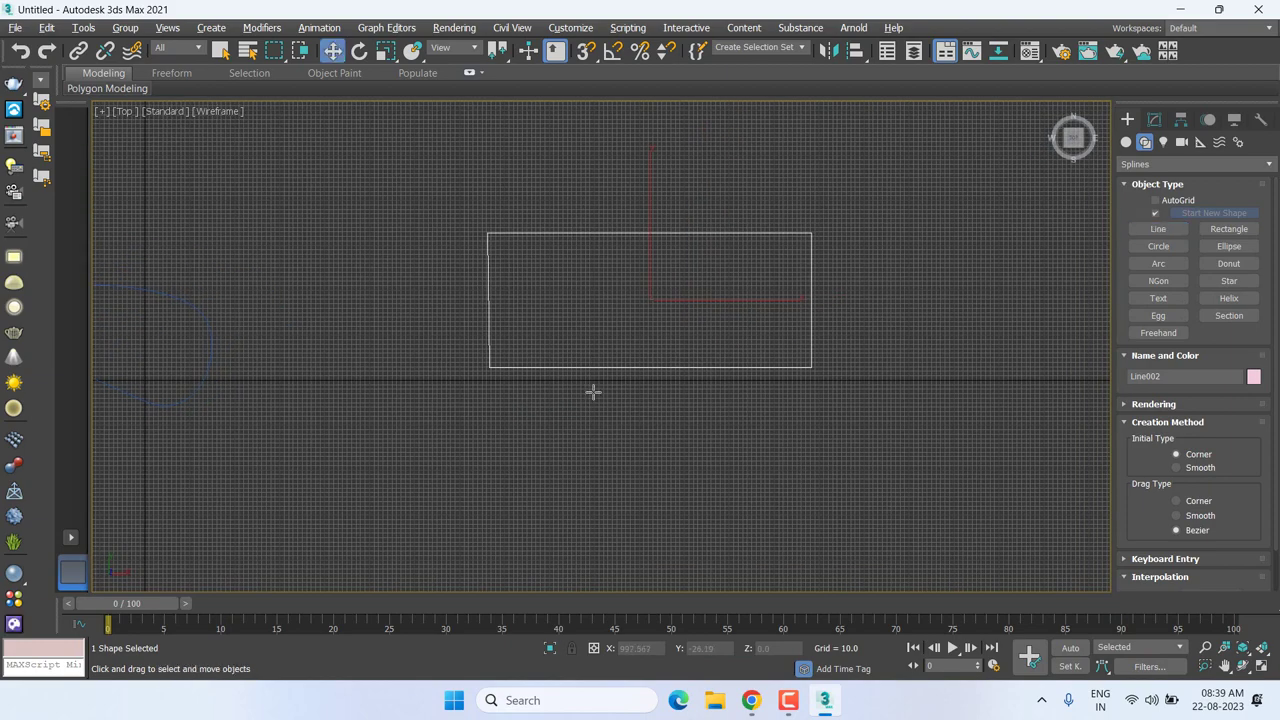
{"action": "left_click", "coordinate": [811, 233]}
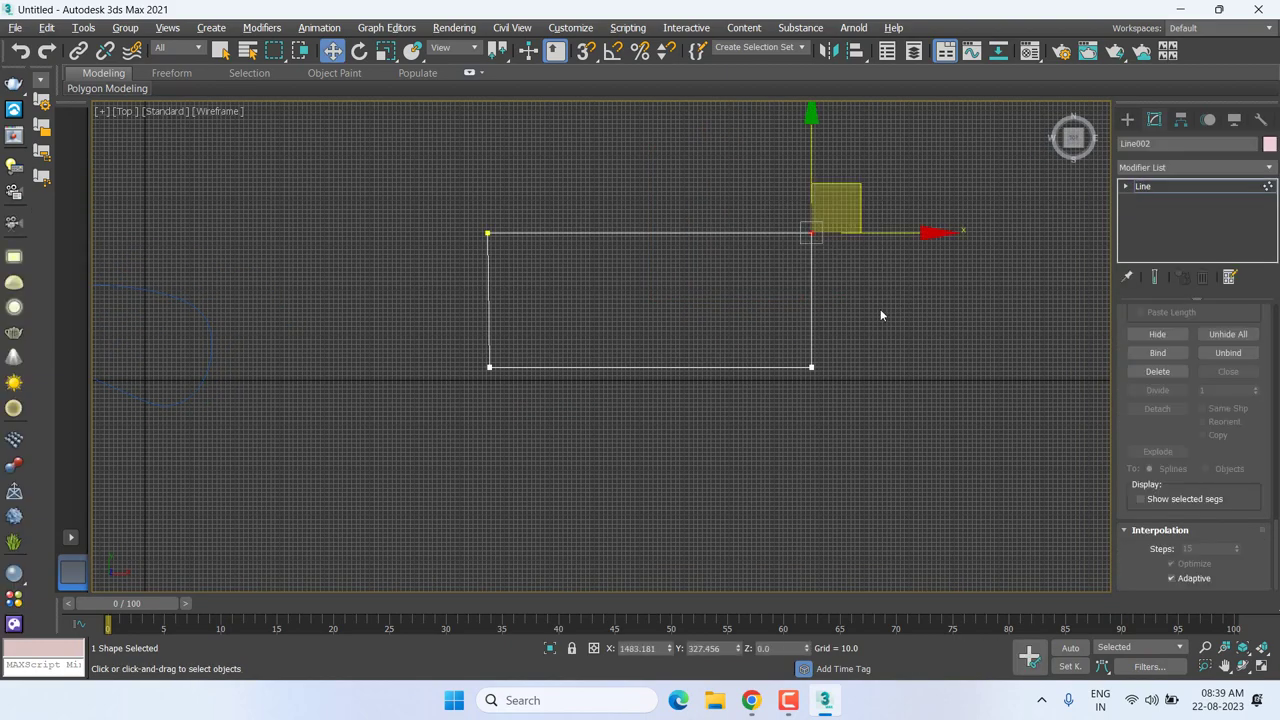
{"action": "left_click", "coordinate": [1148, 187]}
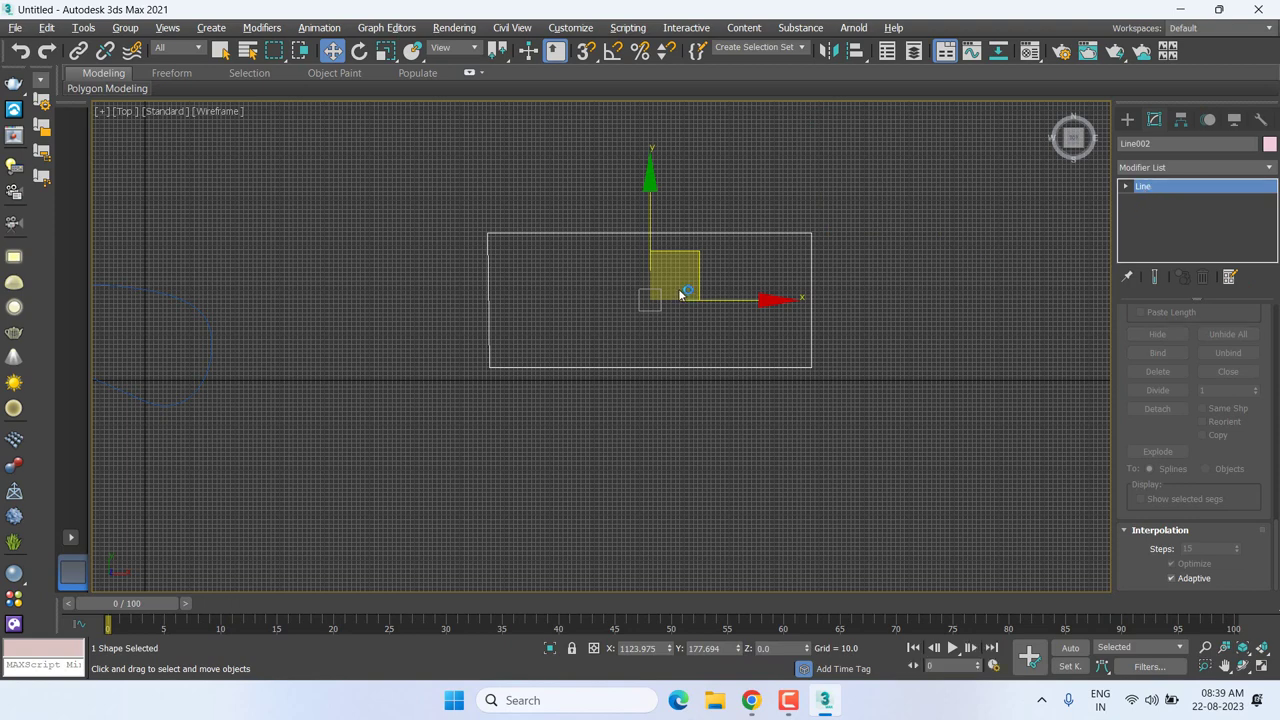
{"action": "left_click", "coordinate": [1135, 187]}
{"action": "left_click", "coordinate": [1127, 187]}
{"action": "middle_click_drag", "start_coordinate": [882, 295], "coordinate": [871, 298]}
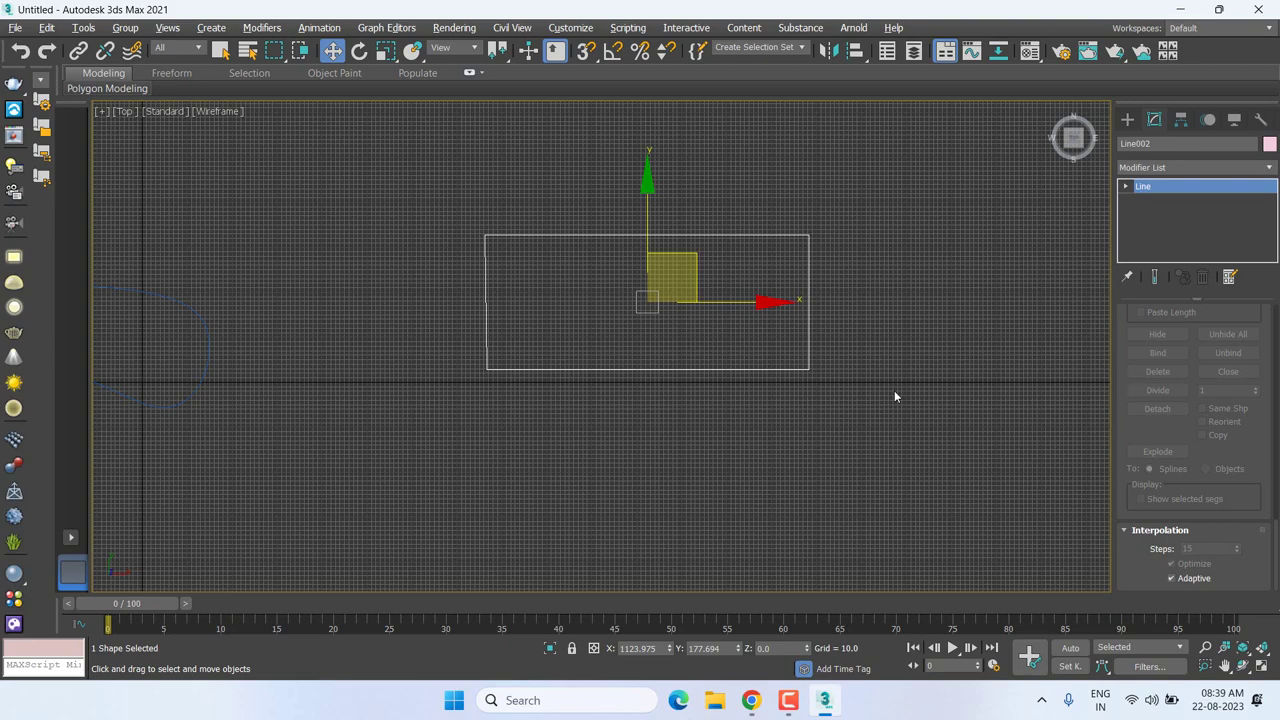
Cycle through sub-object levels with 1 and 2, then select the rectangle's top-left vertex.
{"action": "key", "text": "1"}
{"action": "key", "text": "2"}
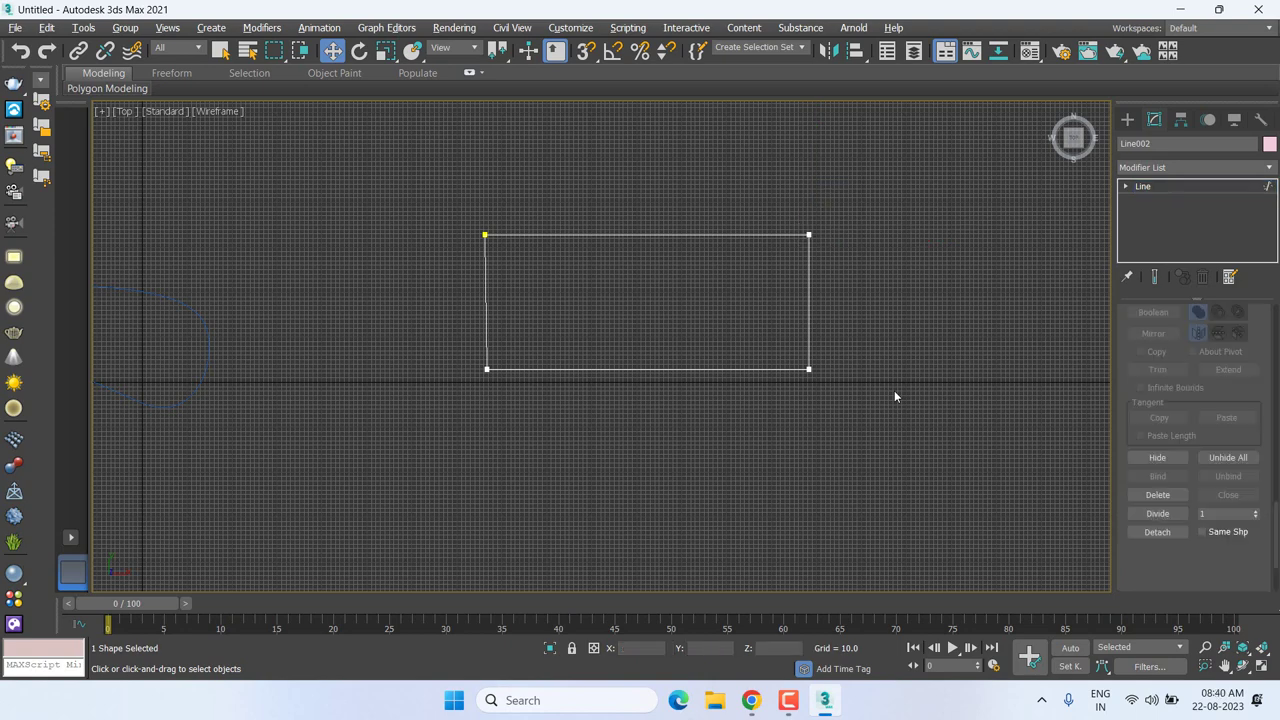
{"action": "key", "text": "2"}
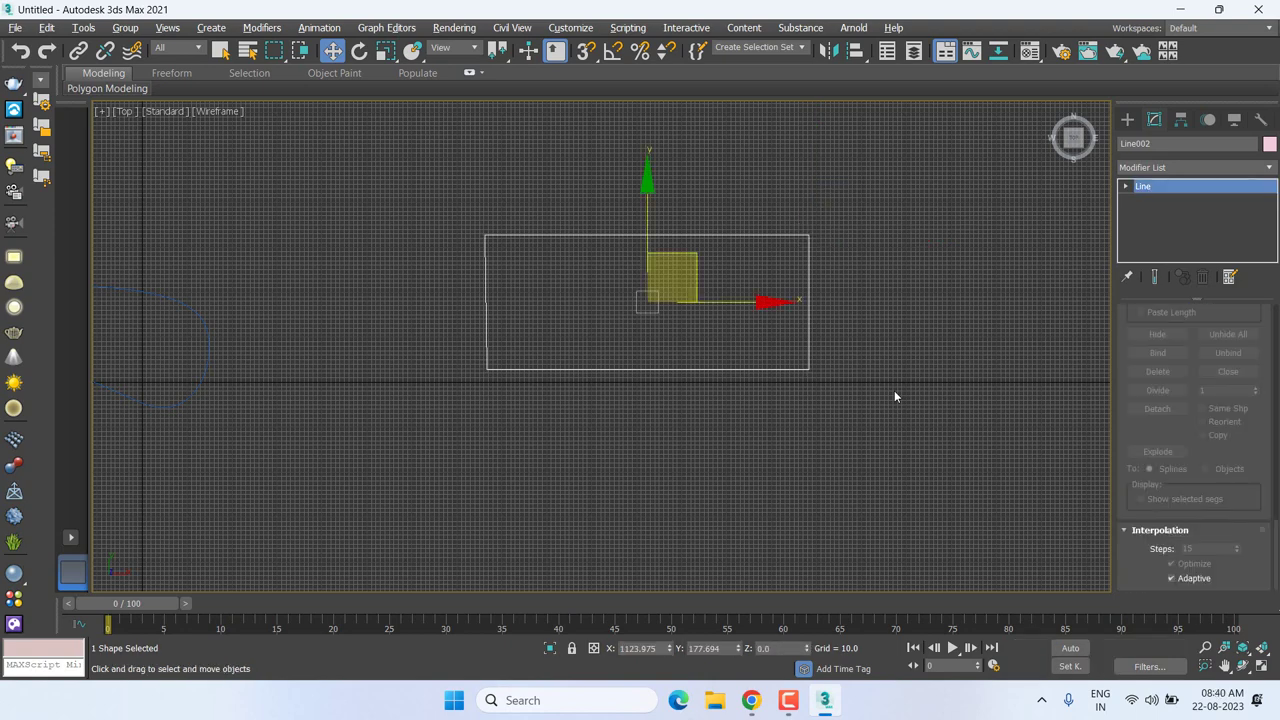
{"action": "key", "text": "1"}
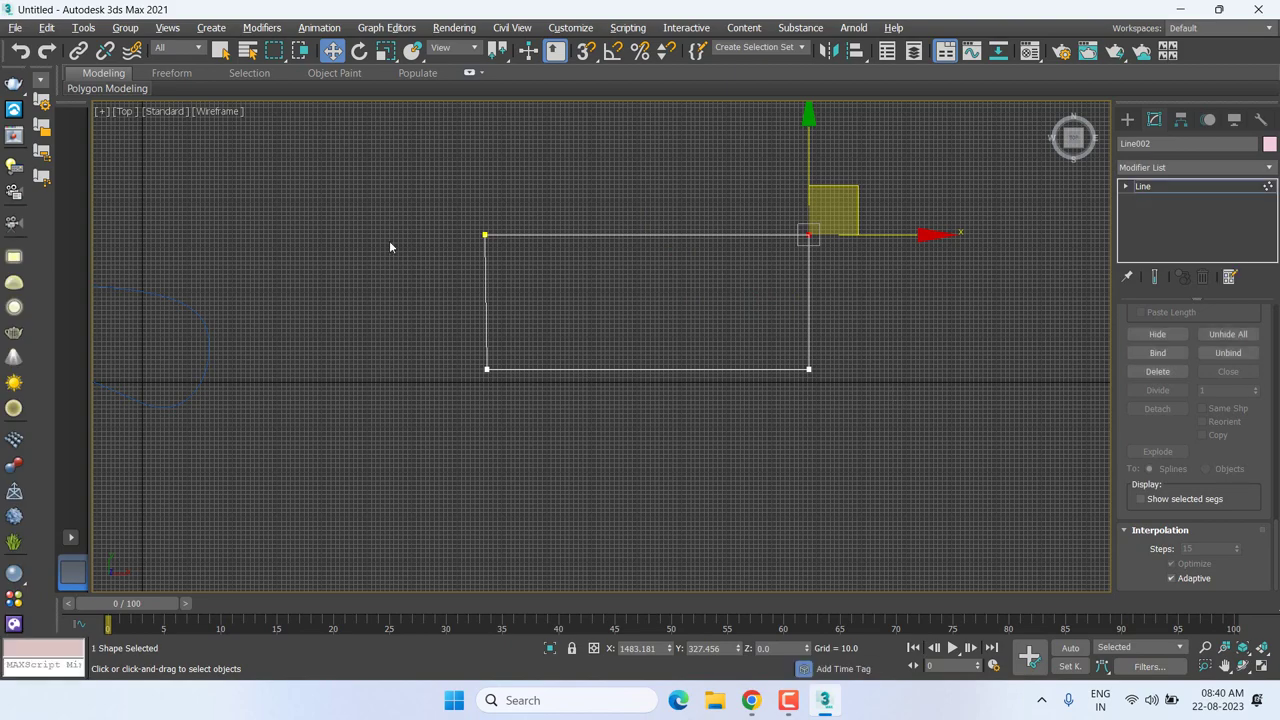
{"action": "left_click", "coordinate": [390, 247]}
{"action": "left_click_drag", "start_coordinate": [485, 206], "coordinate": [518, 268]}
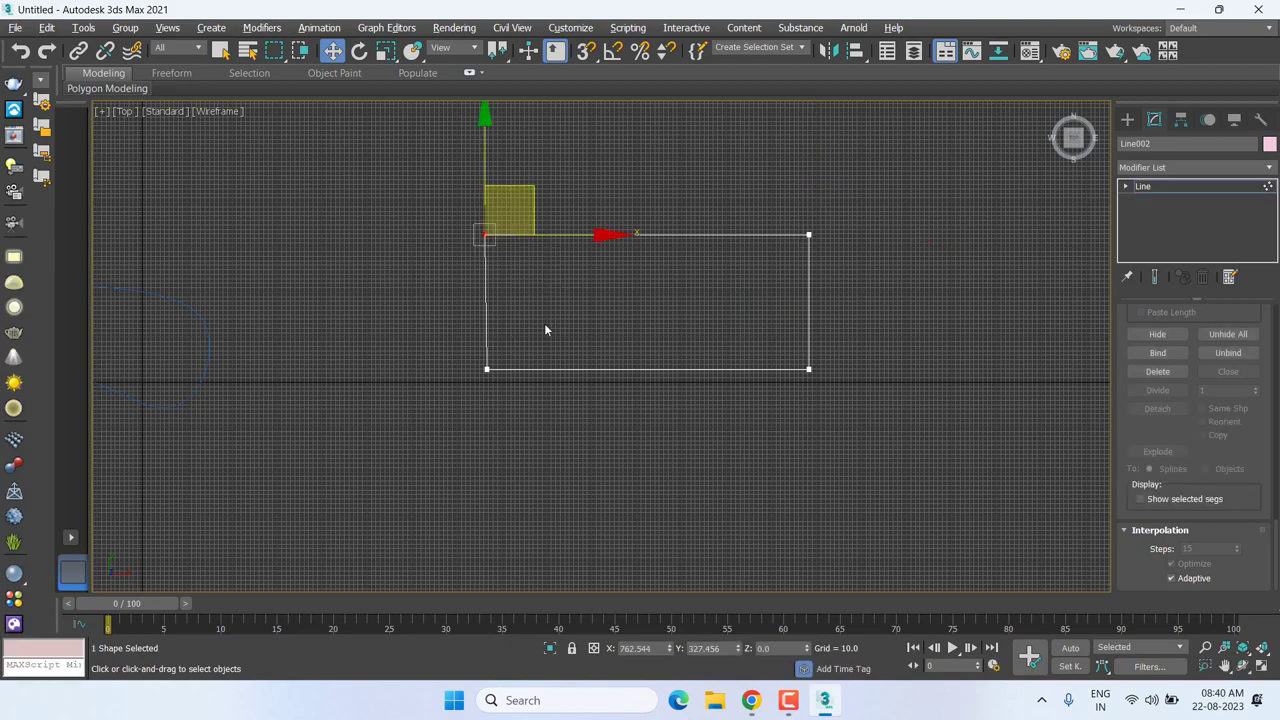
Set the rectangle's top-left vertex to Smooth, rounding that corner.
{"action": "right_click", "coordinate": [484, 233]}
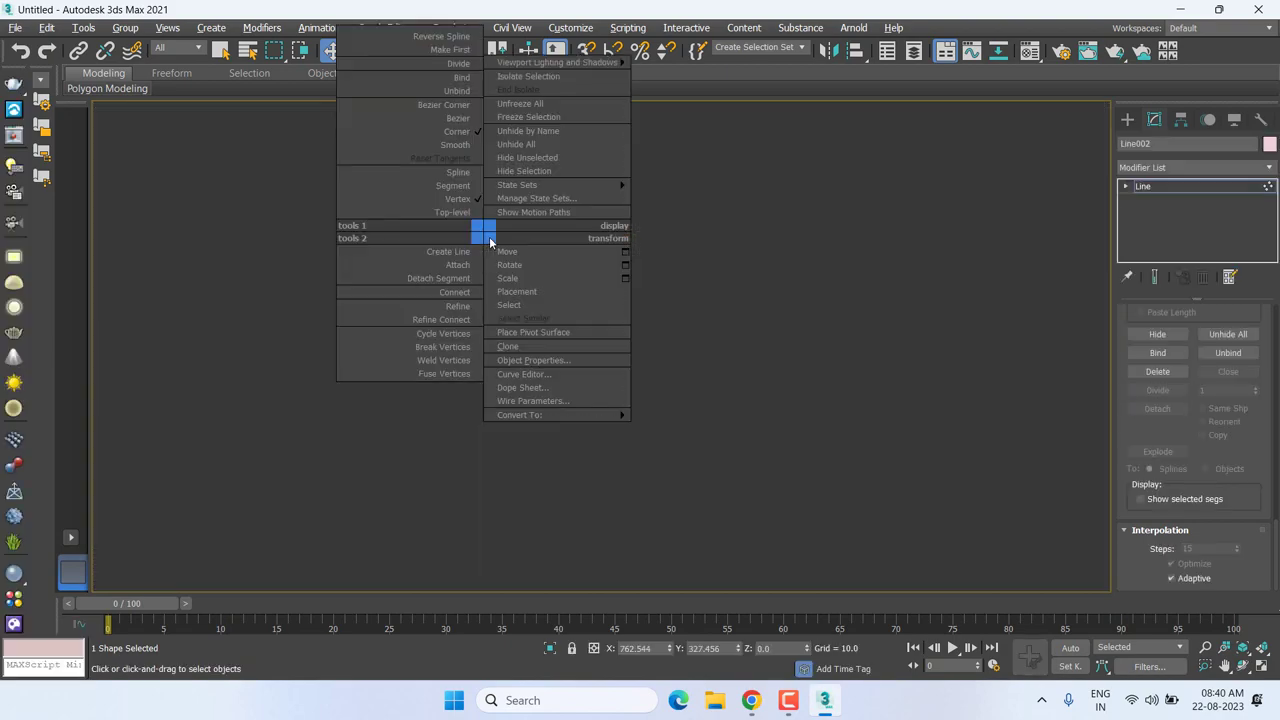
{"action": "left_click", "coordinate": [471, 151]}
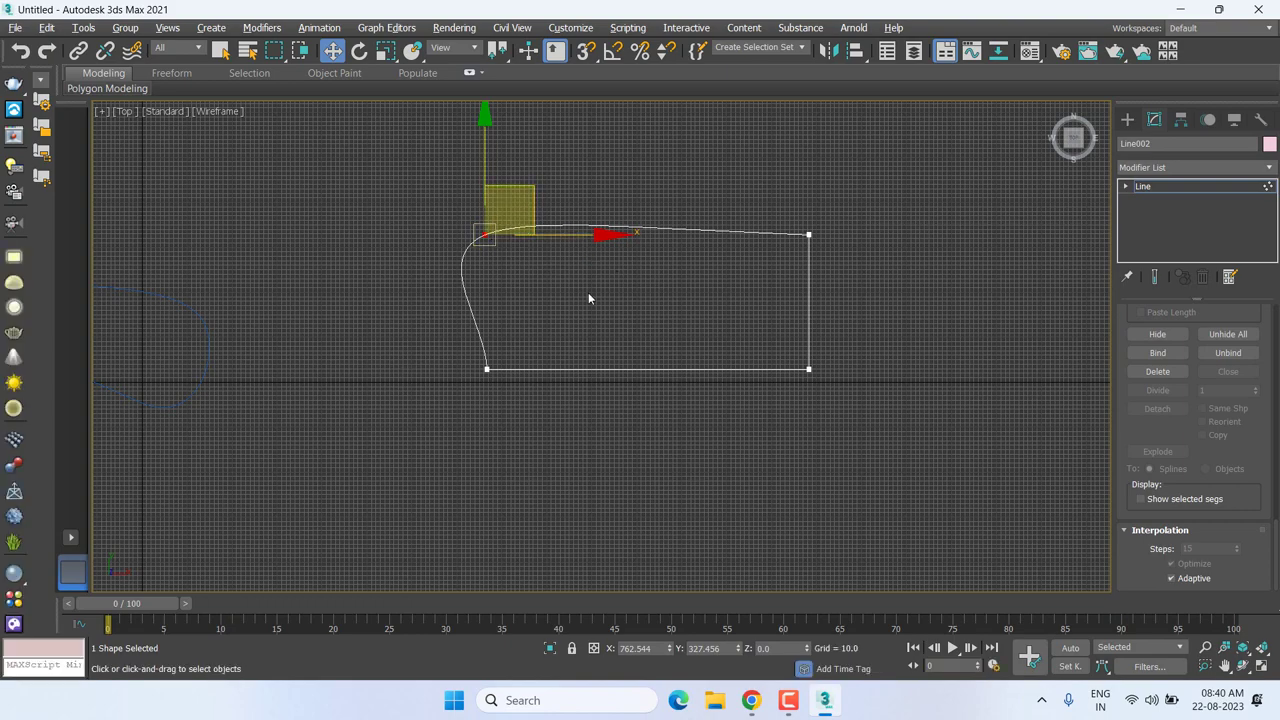
{"action": "scroll", "coordinate": [480, 246], "scroll_direction": "up", "scroll_amount": 2}
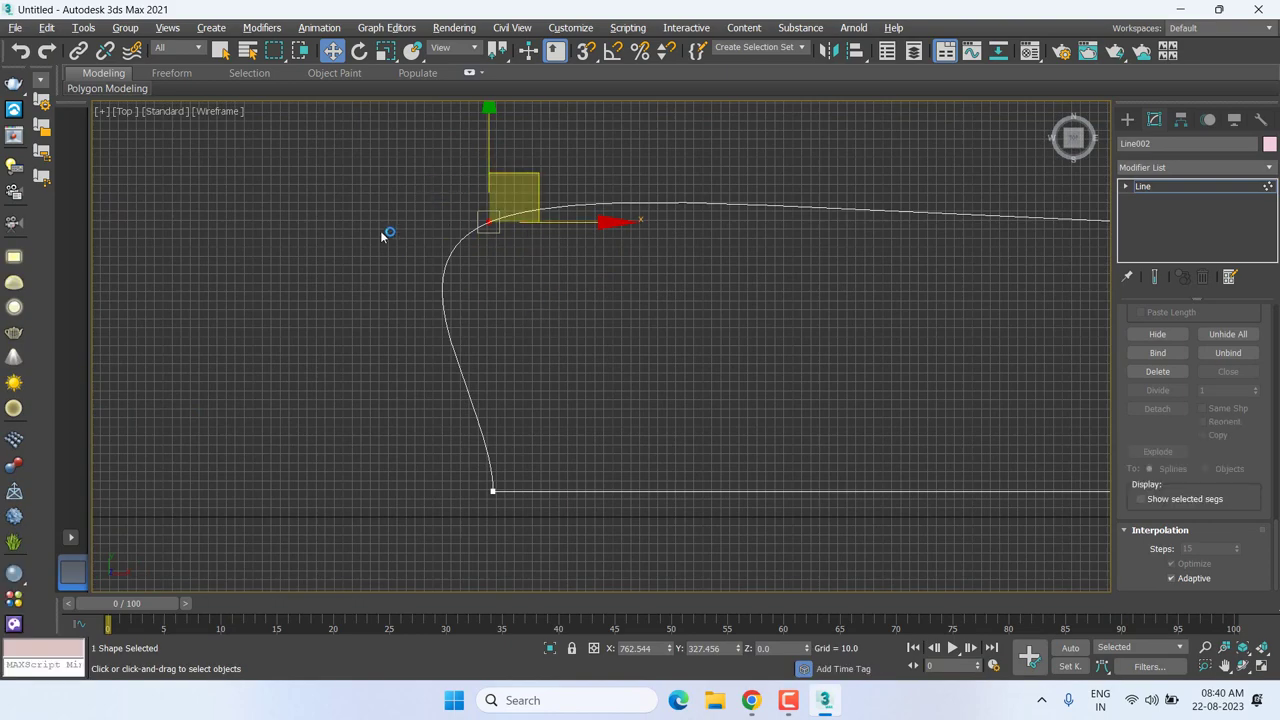
{"action": "scroll", "coordinate": [550, 276], "scroll_direction": "down", "scroll_amount": 3}
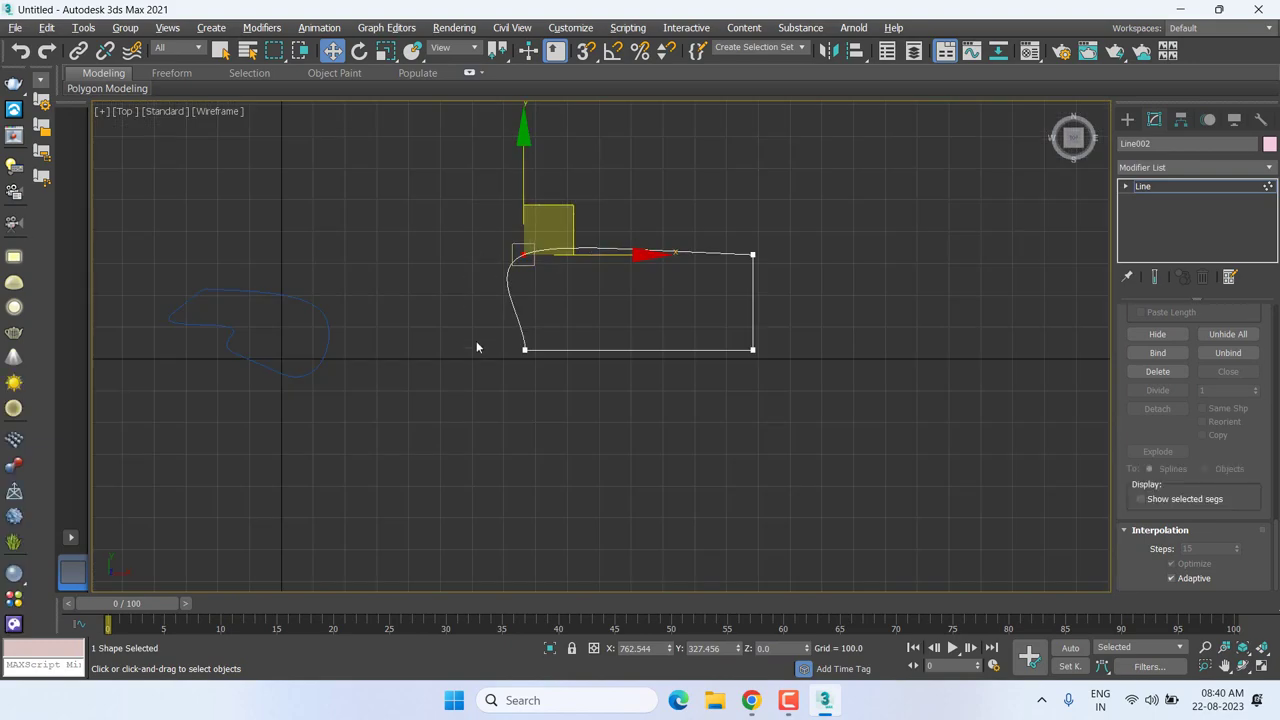
{"action": "right_click", "coordinate": [521, 255]}
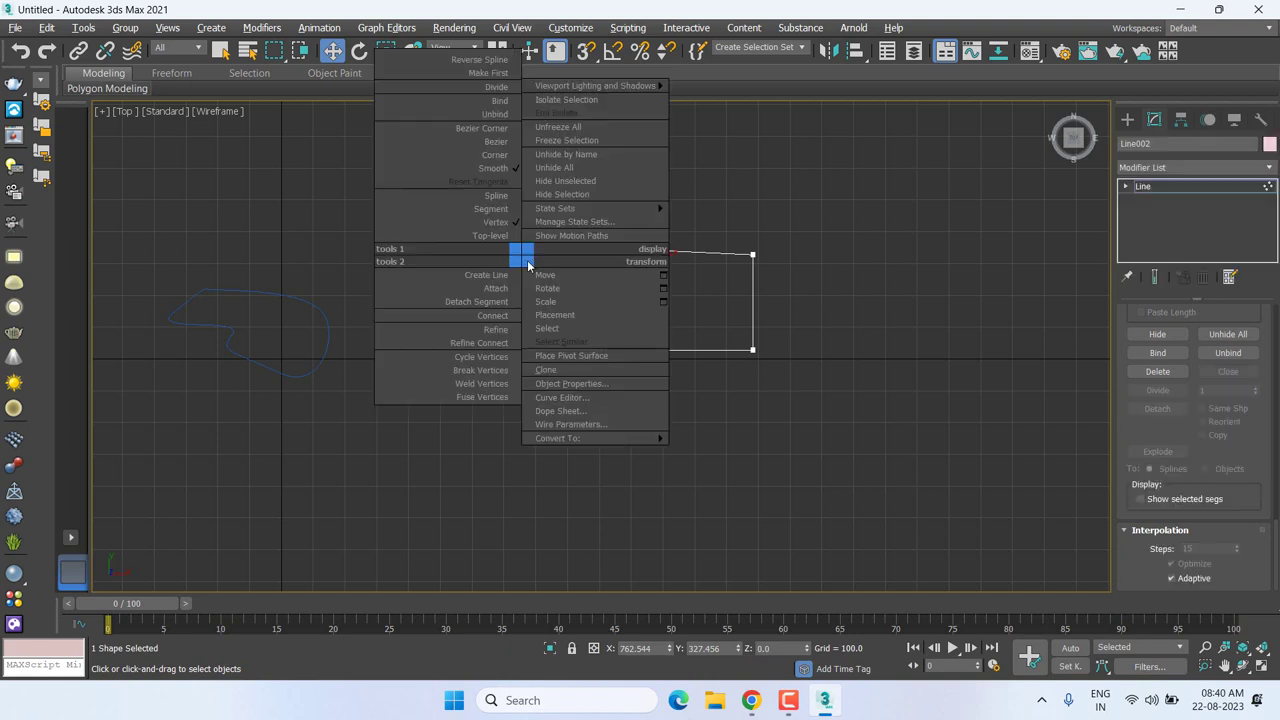
Convert the top-left vertex to Bezier and pull its handle down-left to bow the edges.
{"action": "left_click", "coordinate": [500, 144]}
{"action": "scroll", "coordinate": [580, 282], "scroll_direction": "up", "scroll_amount": 2}
{"action": "scroll", "coordinate": [580, 282], "scroll_direction": "up", "scroll_amount": 2}
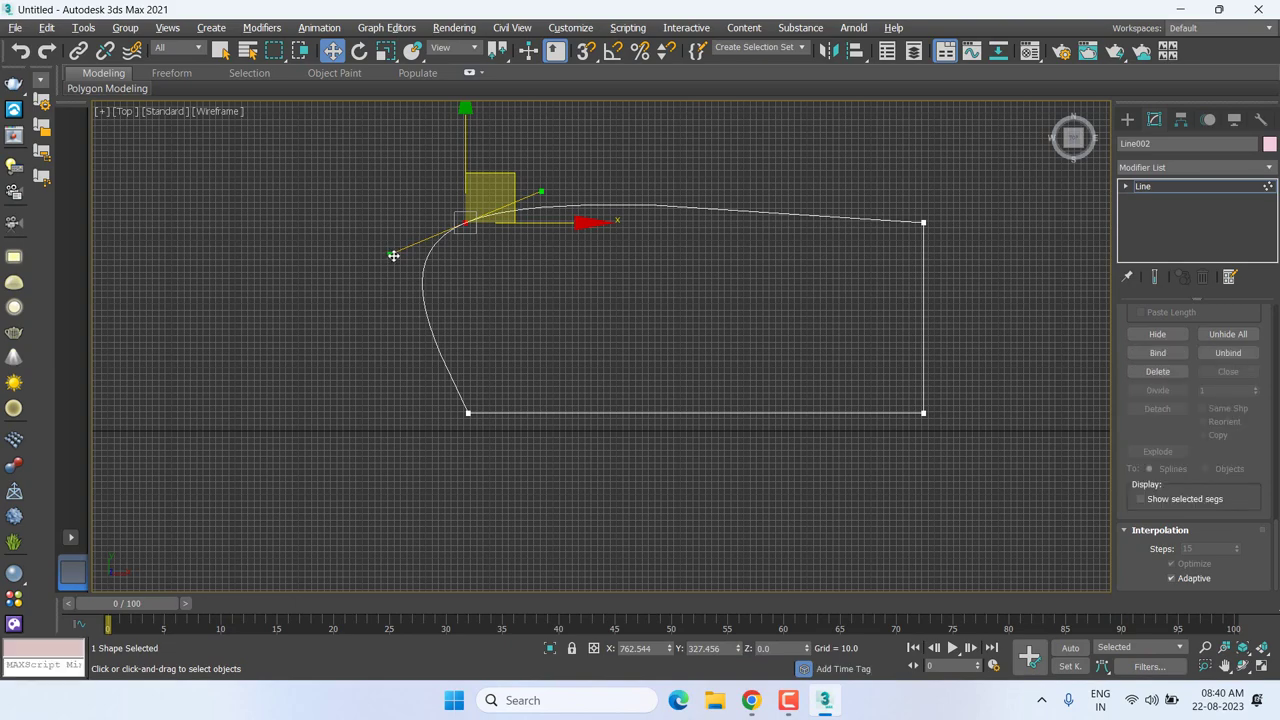
{"action": "mouse_move", "coordinate": [394, 257]}
{"action": "left_mouse_down"}
{"action": "mouse_move", "coordinate": [417, 291]}
{"action": "mouse_move", "coordinate": [514, 311]}
{"action": "mouse_move", "coordinate": [484, 316]}
{"action": "mouse_move", "coordinate": [457, 217]}
{"action": "mouse_move", "coordinate": [571, 183]}
{"action": "mouse_move", "coordinate": [429, 246]}
{"action": "mouse_move", "coordinate": [366, 325]}
{"action": "mouse_move", "coordinate": [363, 286]}
{"action": "mouse_move", "coordinate": [400, 268]}
{"action": "left_mouse_up"}
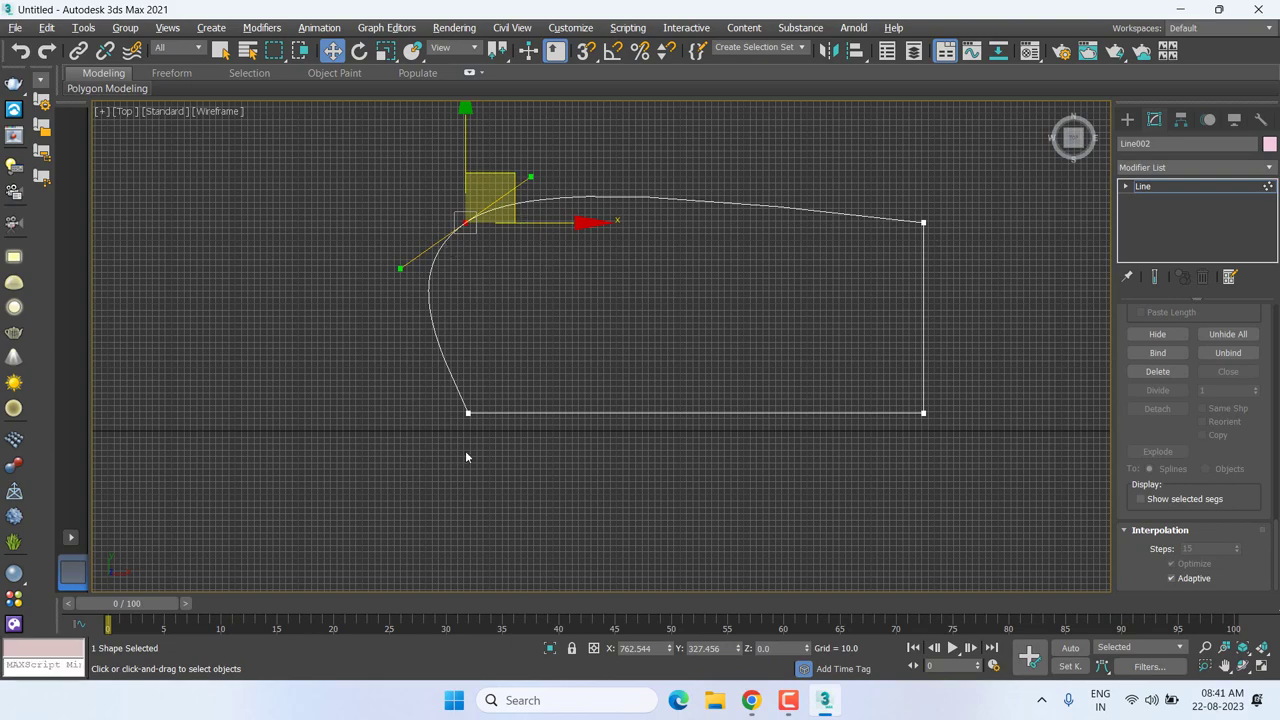
Convert both left corner vertices to Bezier Corner and drag their handles outward into a rounded nose.
{"action": "right_click", "coordinate": [472, 222]}
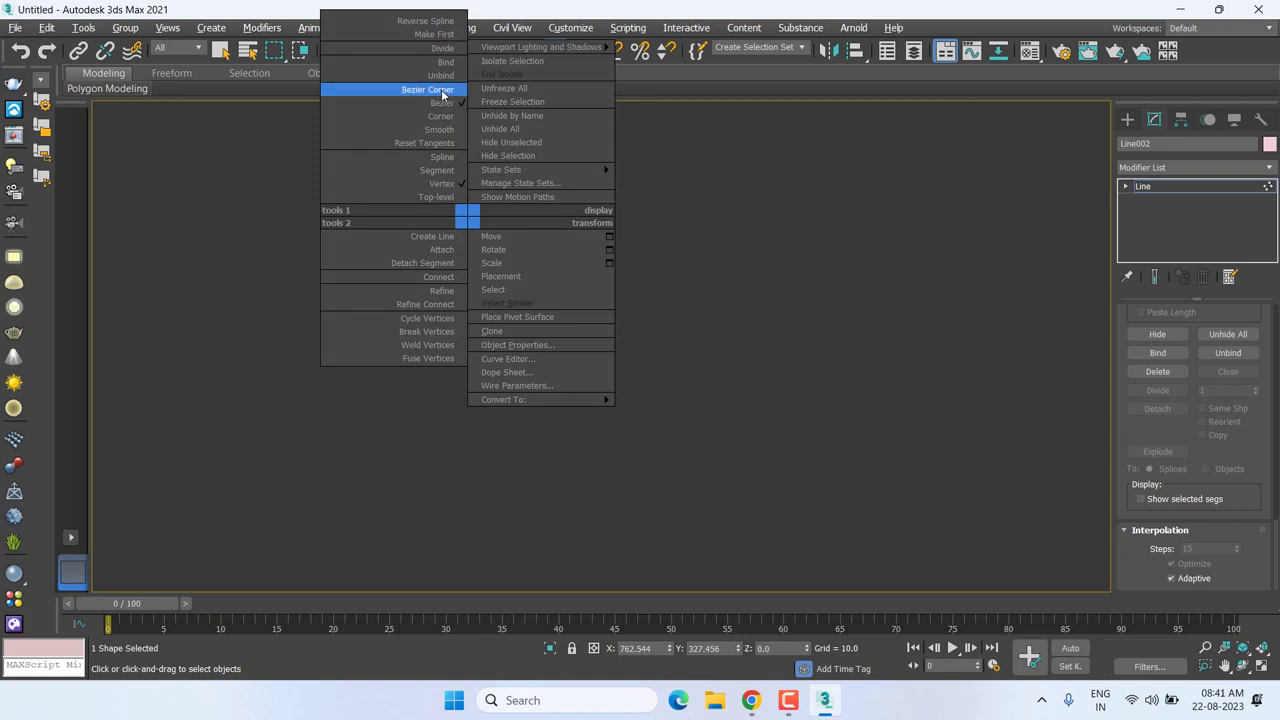
{"action": "left_click", "coordinate": [430, 90]}
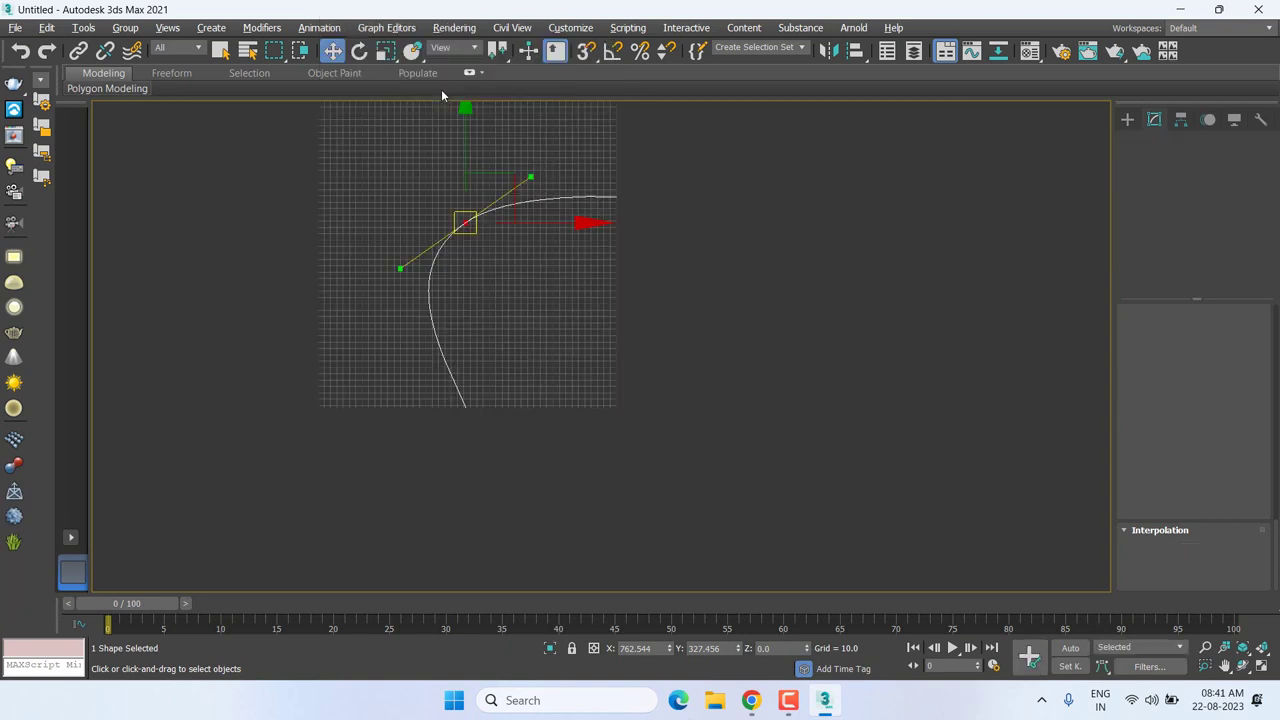
{"action": "mouse_move", "coordinate": [398, 268]}
{"action": "left_mouse_down"}
{"action": "mouse_move", "coordinate": [392, 213]}
{"action": "mouse_move", "coordinate": [408, 300]}
{"action": "left_mouse_up"}
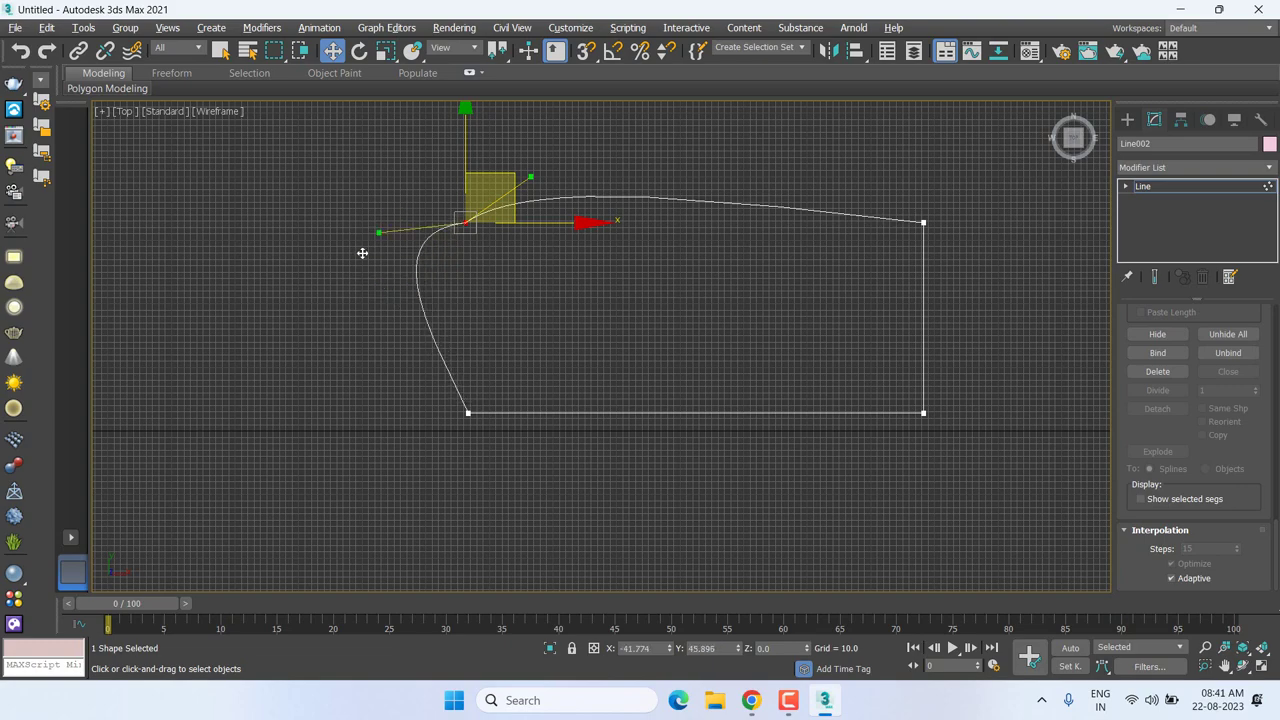
{"action": "left_click", "coordinate": [468, 412]}
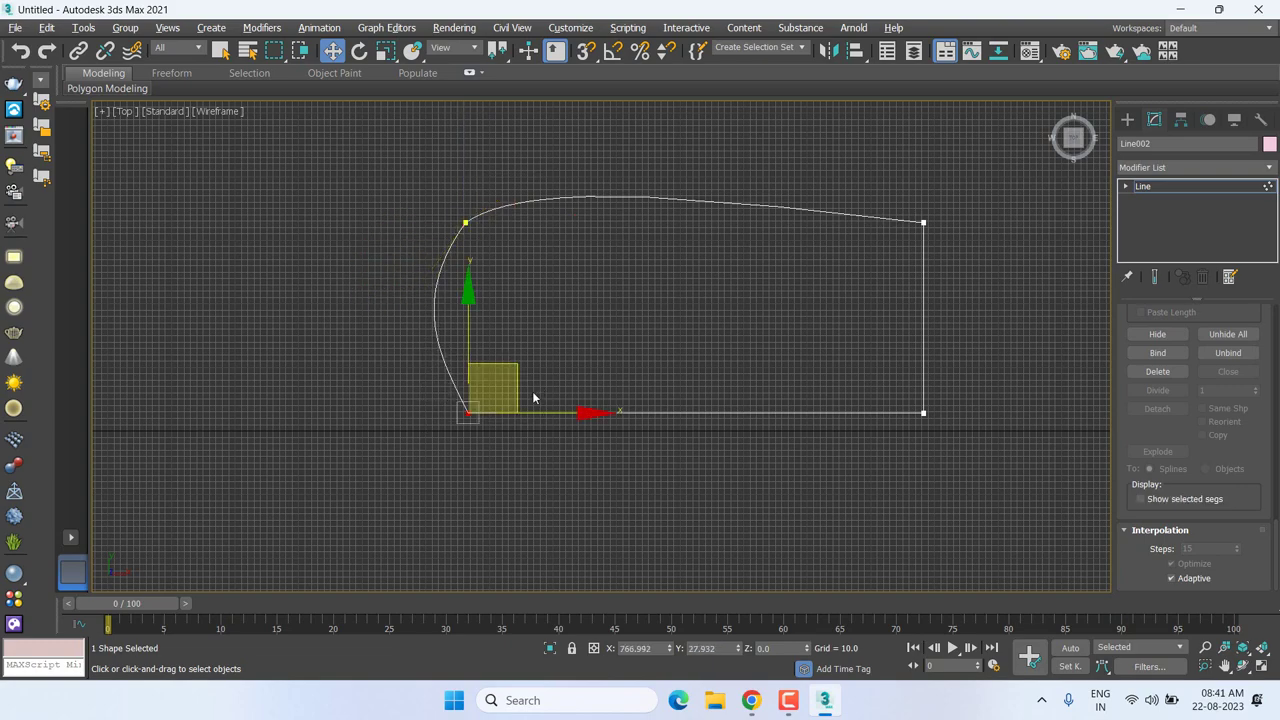
{"action": "right_click", "coordinate": [450, 399]}
{"action": "left_click", "coordinate": [410, 274]}
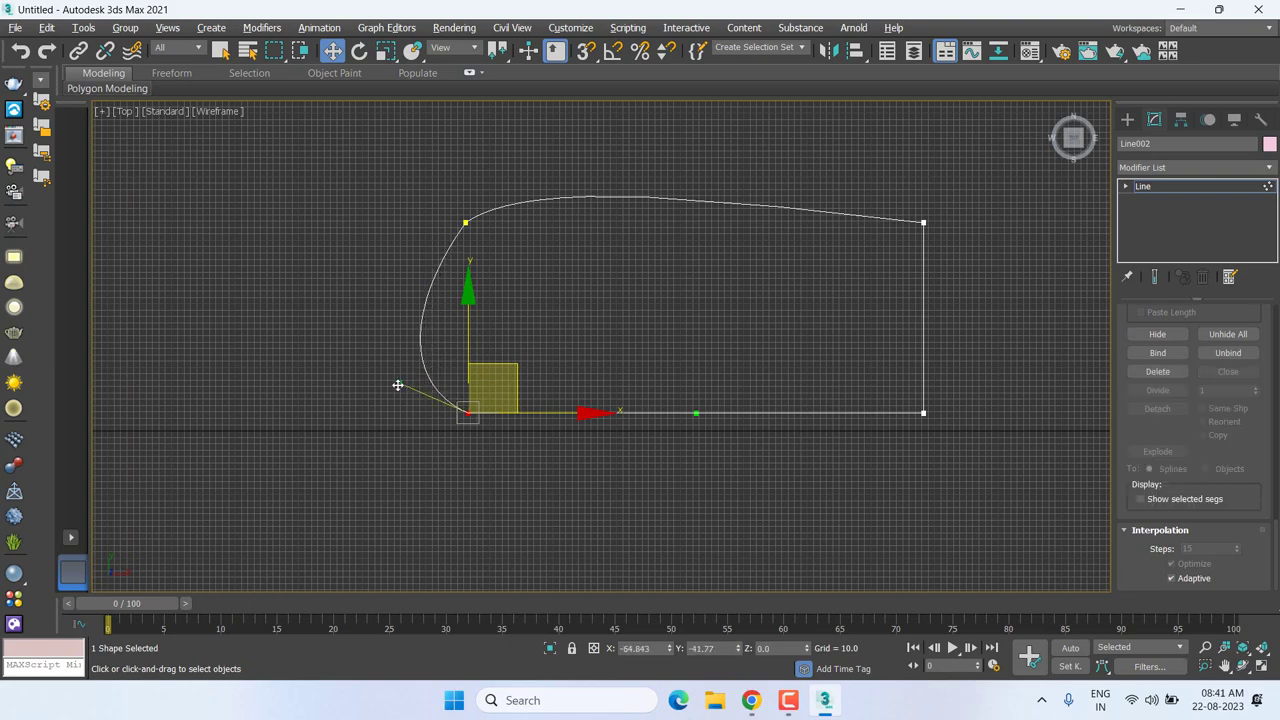
{"action": "left_click_drag", "start_coordinate": [440, 357], "coordinate": [328, 353]}
{"action": "mouse_move", "coordinate": [416, 218]}
{"action": "left_mouse_down"}
{"action": "mouse_move", "coordinate": [476, 295]}
{"action": "mouse_move", "coordinate": [372, 274]}
{"action": "left_mouse_up"}
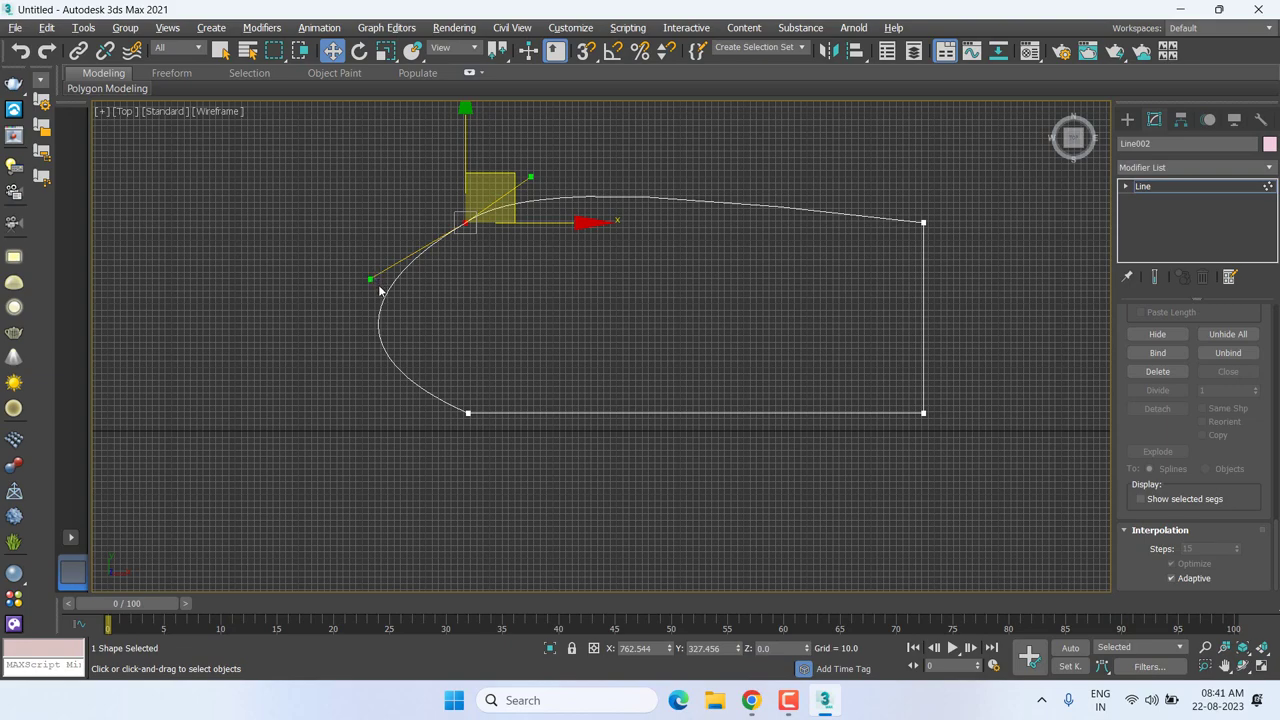
{"action": "middle_click_drag", "start_coordinate": [376, 288], "coordinate": [342, 278]}
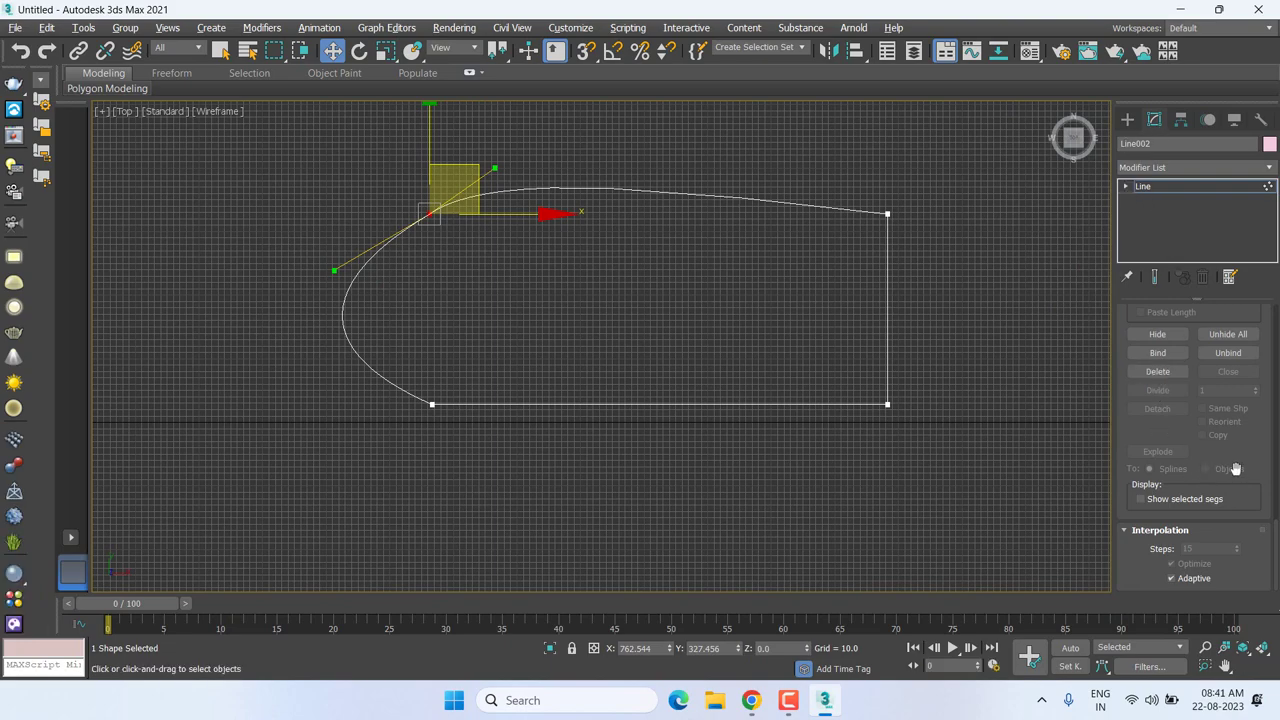
{"action": "scroll", "coordinate": [1264, 468], "scroll_direction": "up", "scroll_amount": 5}
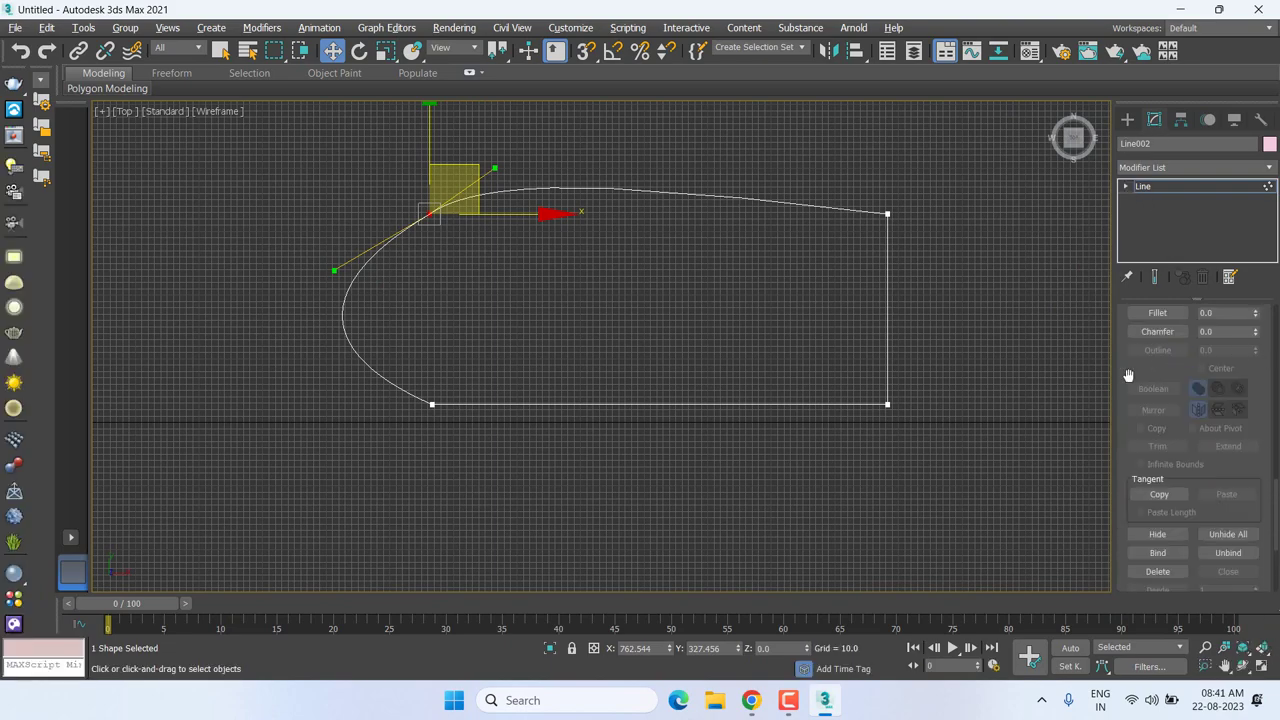
{"action": "scroll", "coordinate": [1140, 425], "scroll_direction": "up", "scroll_amount": 2}
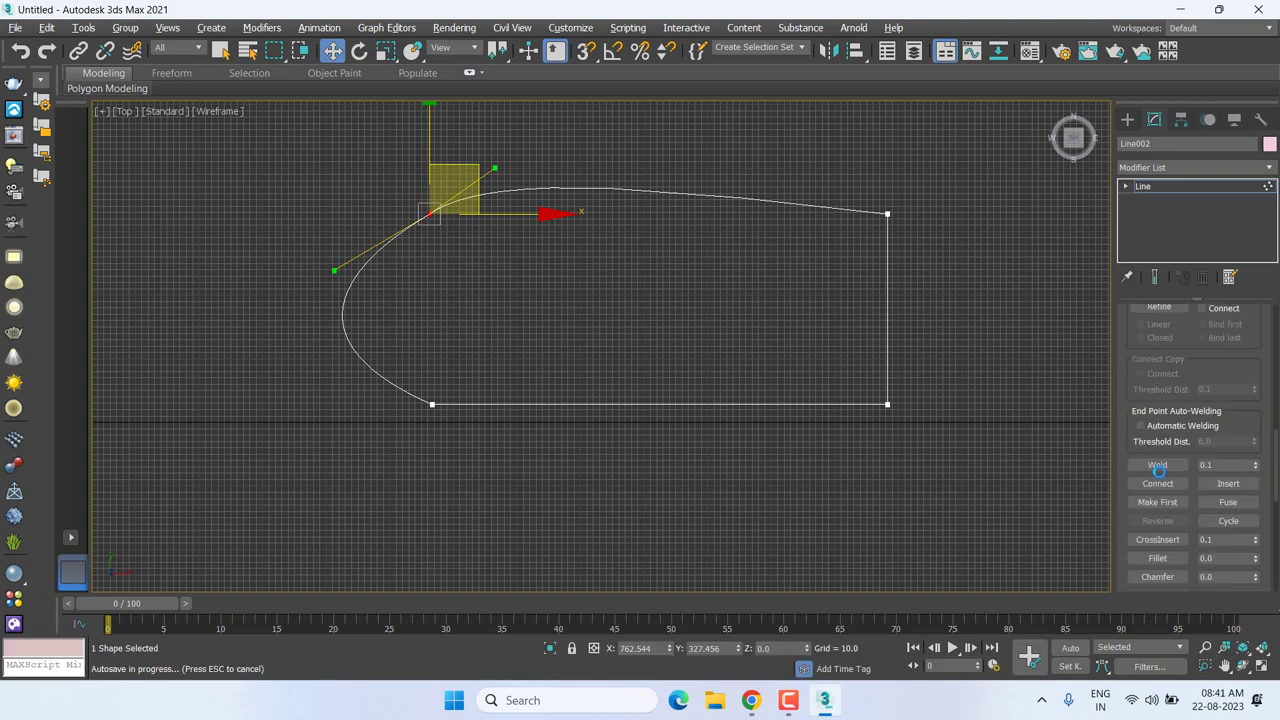
Zoom out the view and collapse the Soft Selection rollout.
{"action": "scroll", "coordinate": [1261, 373], "scroll_direction": "up", "scroll_amount": 1}
{"action": "scroll", "coordinate": [1261, 373], "scroll_direction": "up", "scroll_amount": 1}
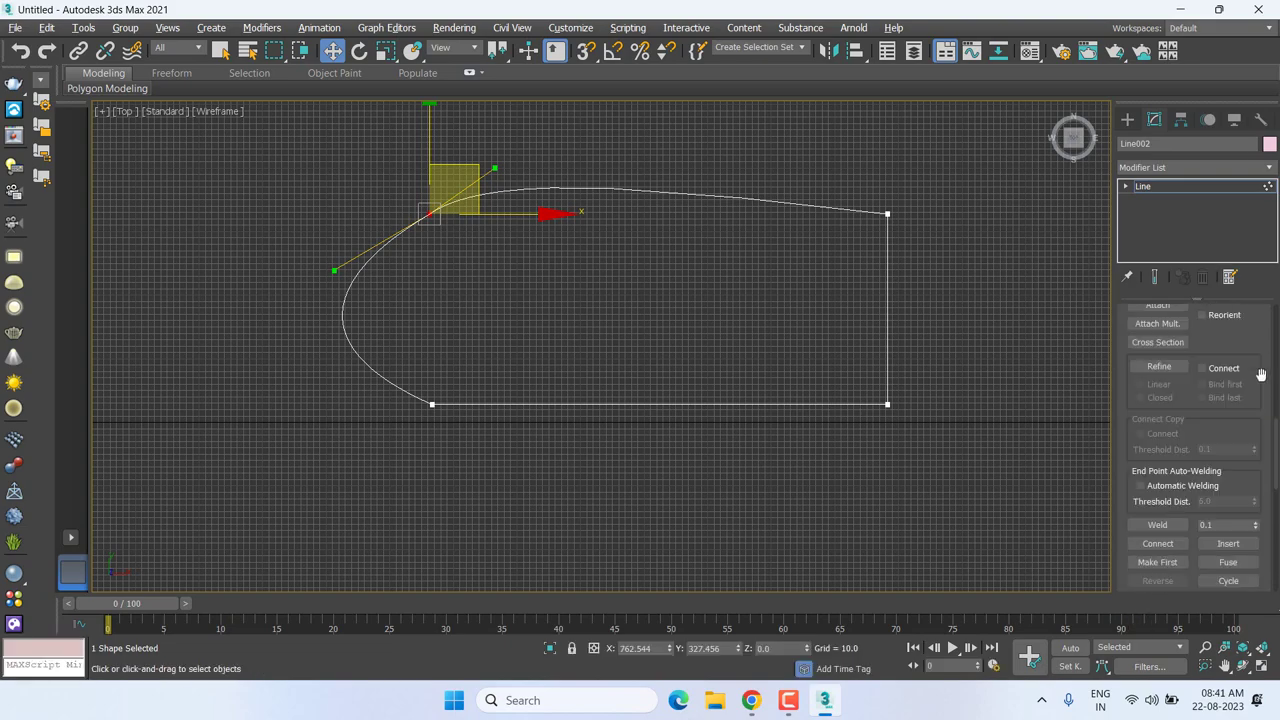
{"action": "scroll", "coordinate": [1261, 373], "scroll_direction": "up", "scroll_amount": 1}
{"action": "scroll", "coordinate": [1261, 373], "scroll_direction": "up", "scroll_amount": 1}
{"action": "scroll", "coordinate": [1261, 373], "scroll_direction": "up", "scroll_amount": 1}
{"action": "scroll", "coordinate": [1261, 373], "scroll_direction": "up", "scroll_amount": 2}
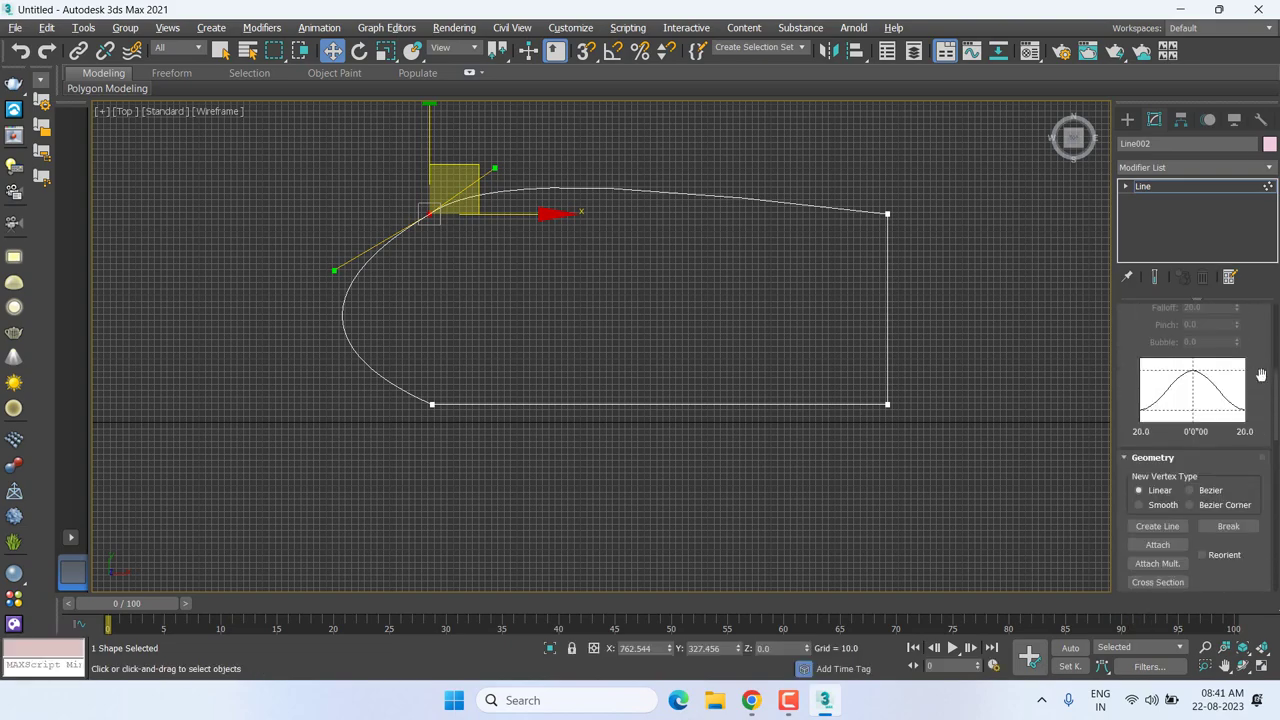
{"action": "scroll", "coordinate": [1261, 373], "scroll_direction": "up", "scroll_amount": 1}
{"action": "left_click", "coordinate": [1145, 314]}
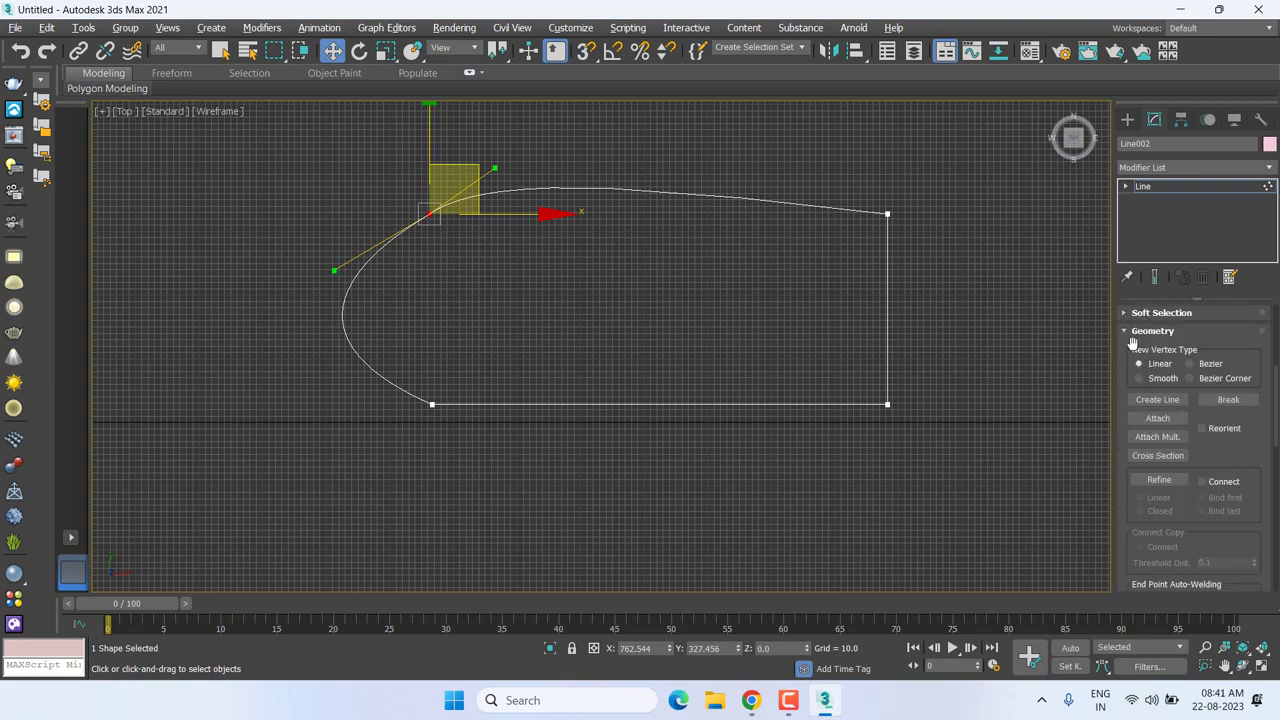
Draw a four-corner outline around the rounded shape with Create Line and close the spline.
{"action": "left_click", "coordinate": [1168, 401]}
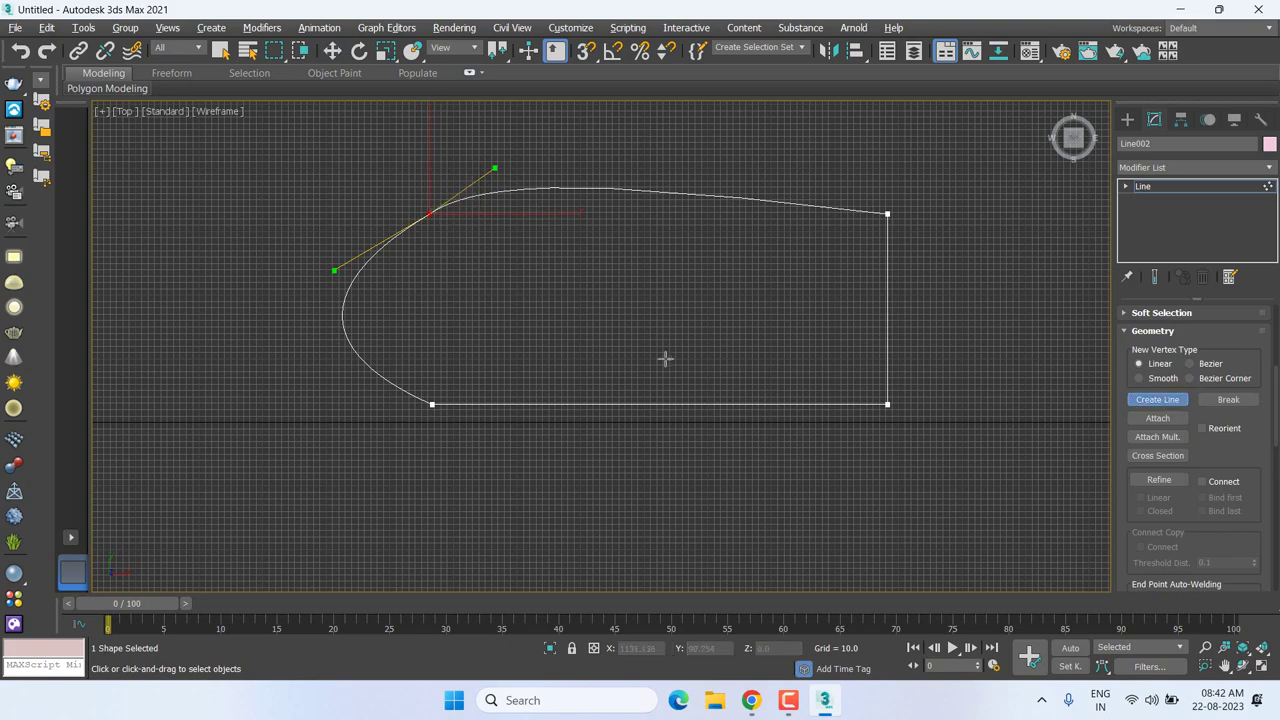
{"action": "scroll", "coordinate": [663, 357], "scroll_direction": "down", "scroll_amount": 2}
{"action": "scroll", "coordinate": [654, 363], "scroll_direction": "down", "scroll_amount": 2}
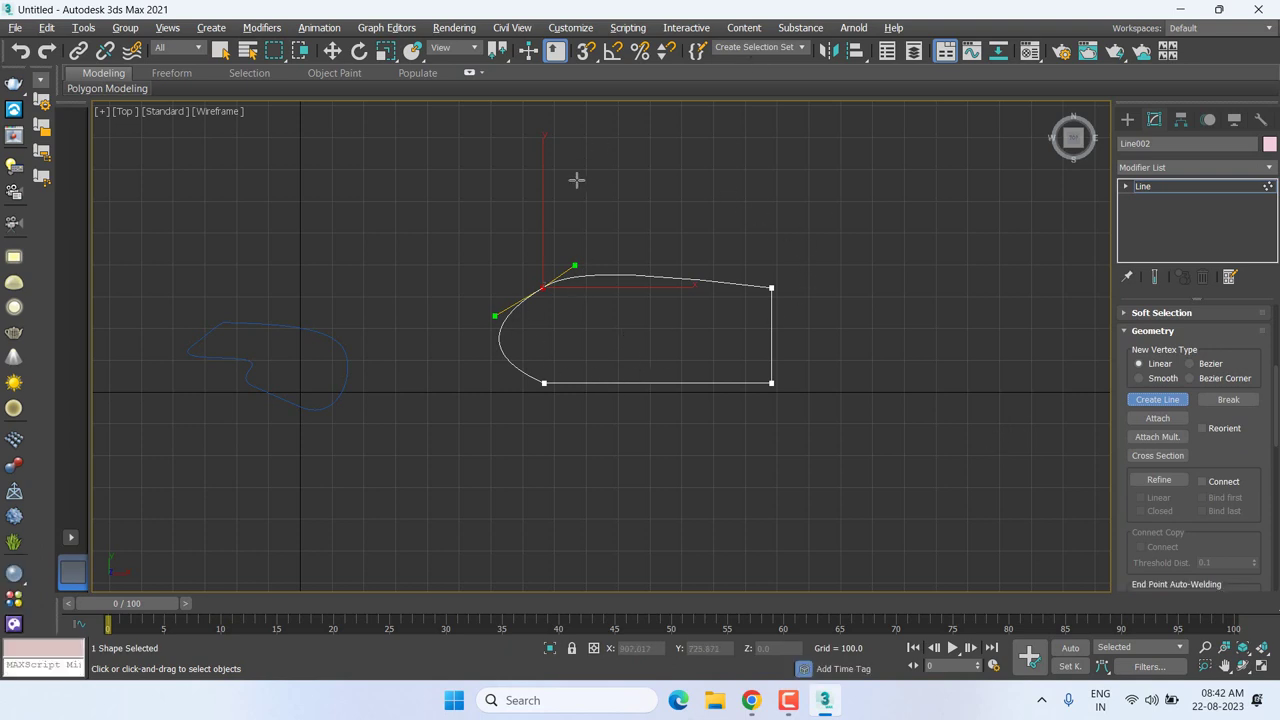
{"action": "left_click", "coordinate": [432, 161]}
{"action": "left_click", "coordinate": [416, 474]}
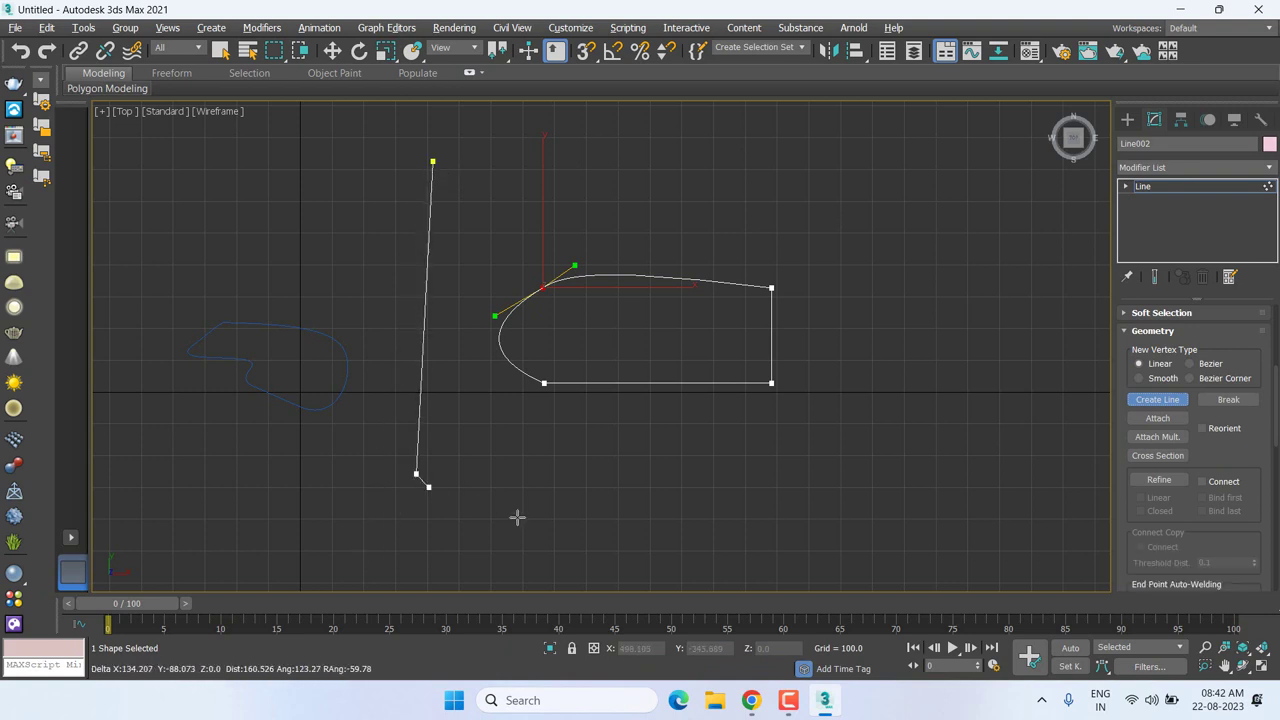
{"action": "left_click", "coordinate": [757, 509]}
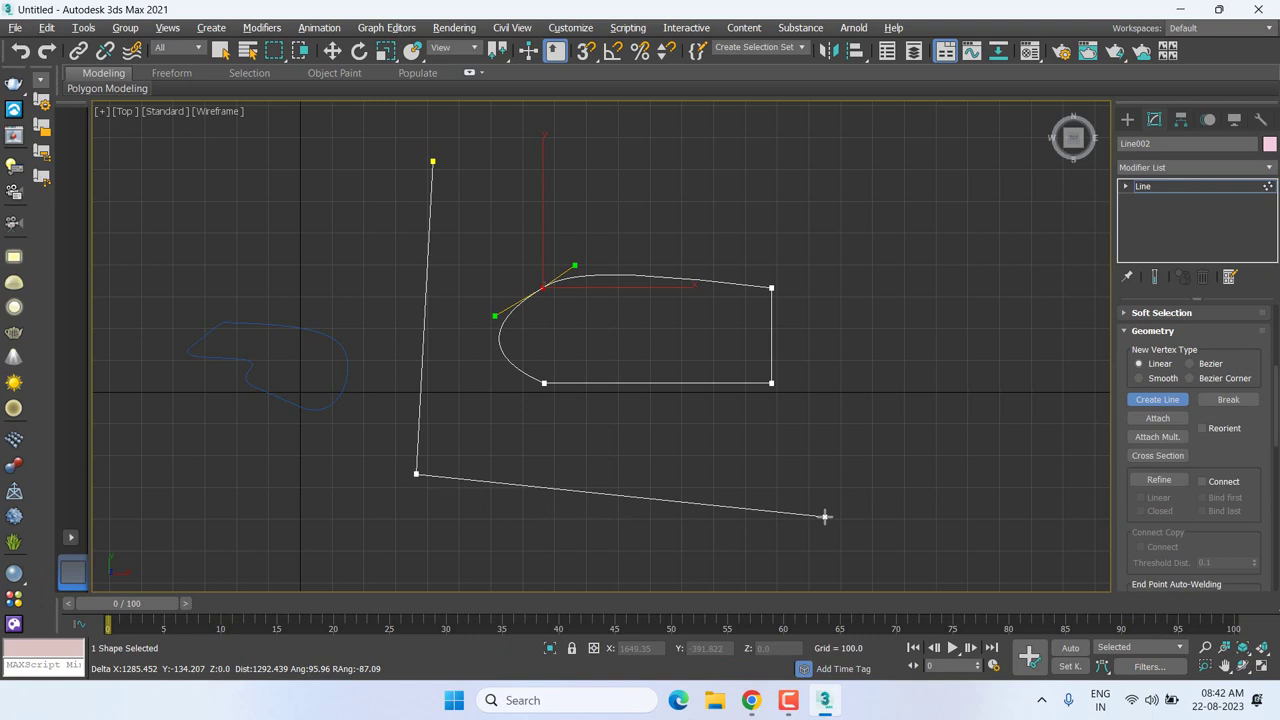
{"action": "left_click", "coordinate": [825, 517]}
{"action": "left_click", "coordinate": [935, 201]}
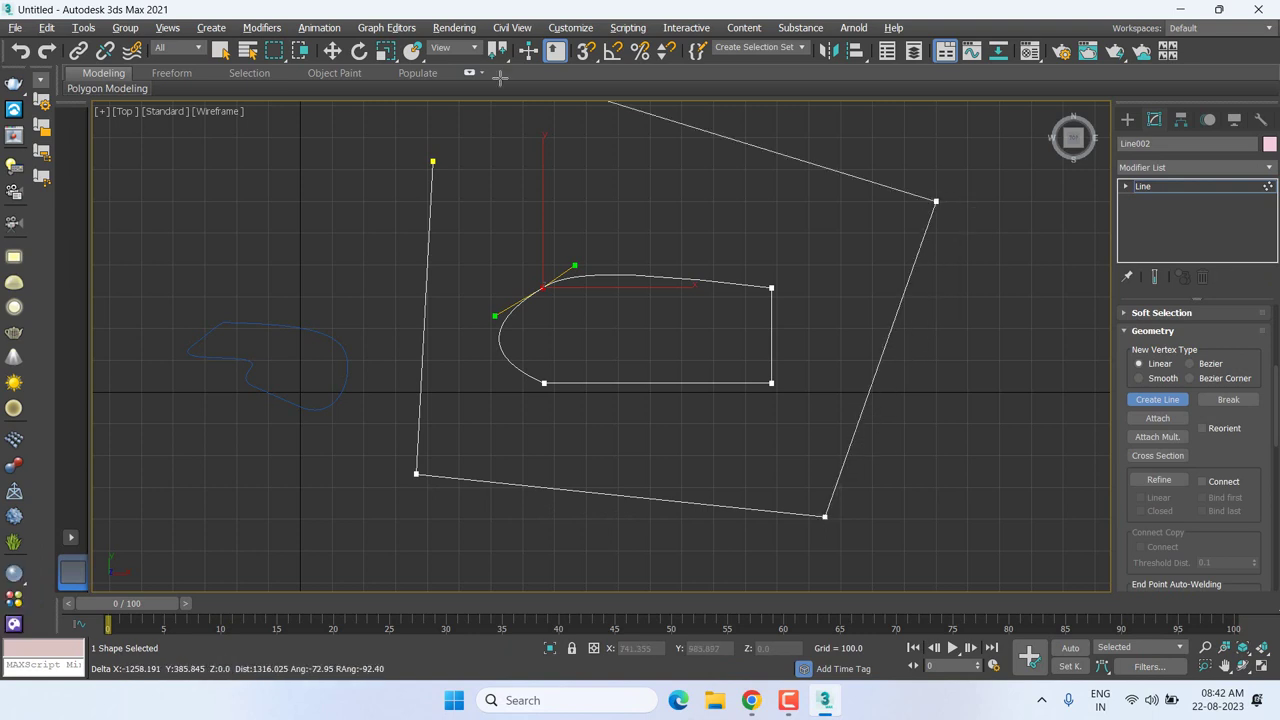
{"action": "left_click", "coordinate": [433, 160]}
{"action": "left_click", "coordinate": [605, 361]}
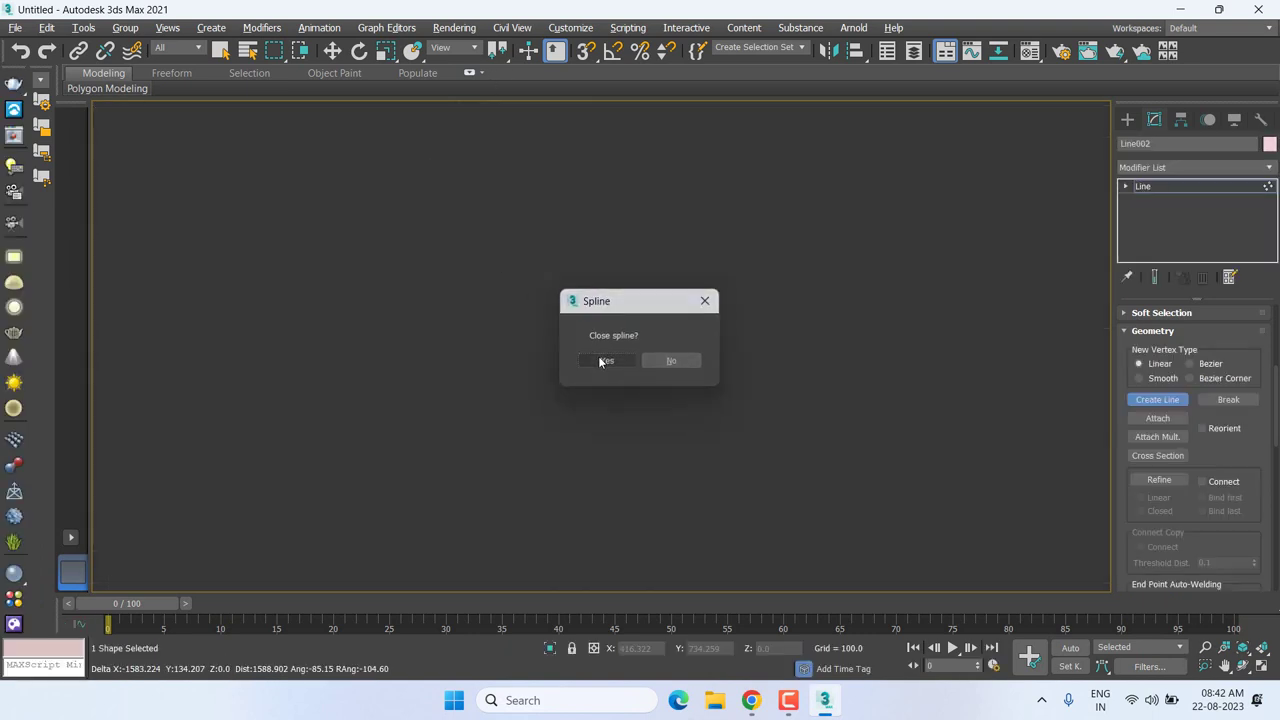
{"action": "key", "text": "w"}
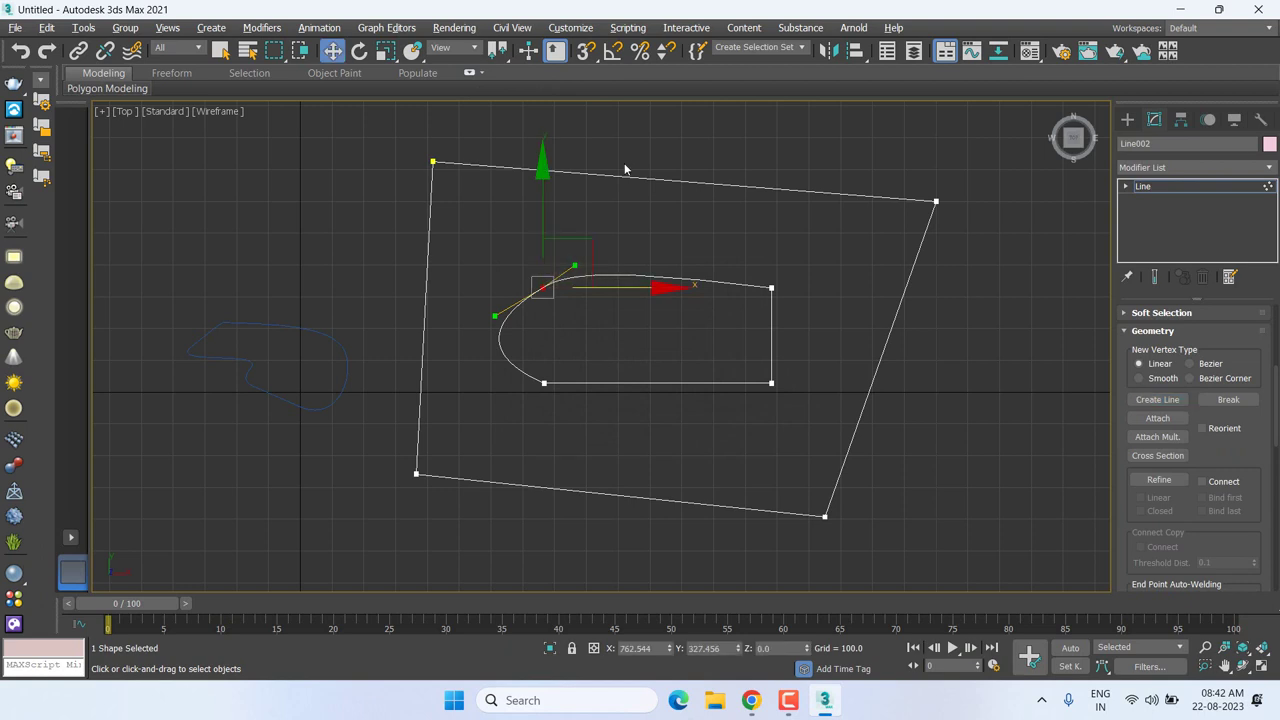
Nudge the whole shape upward, then select the outer four-sided spline at Spline level.
{"action": "left_click", "coordinate": [1147, 186]}
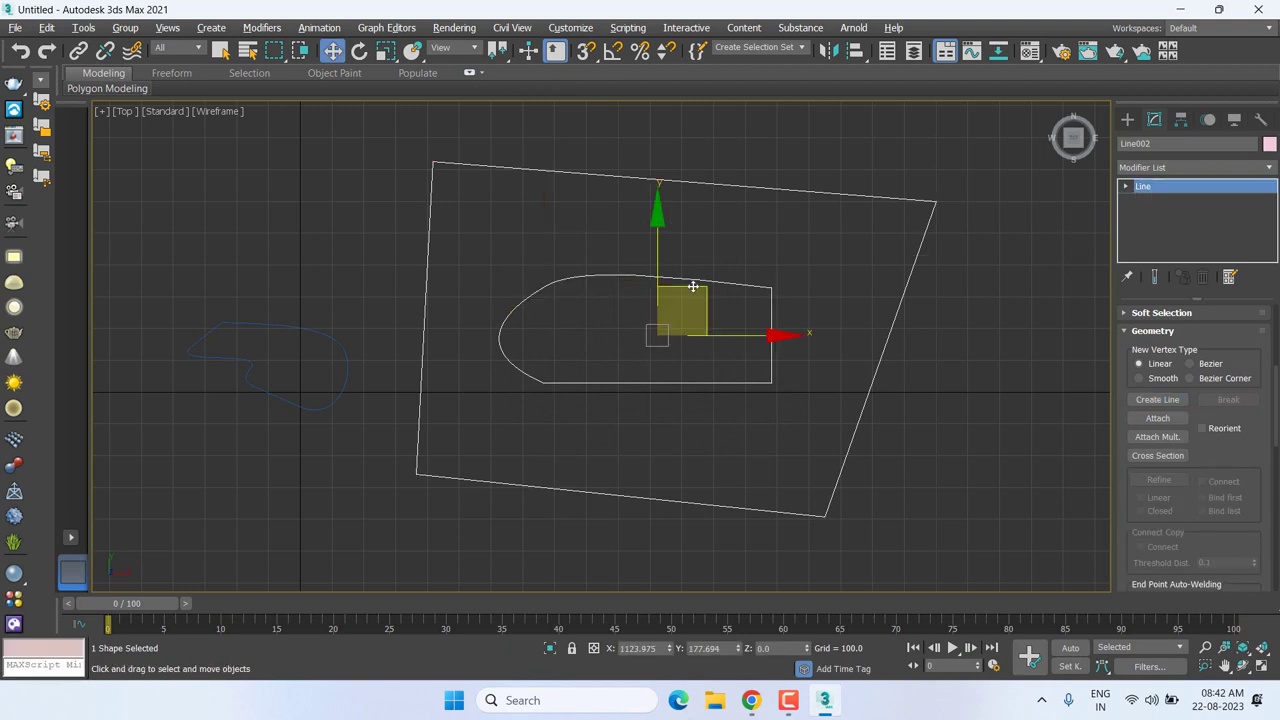
{"action": "mouse_move", "coordinate": [693, 287]}
{"action": "left_mouse_down"}
{"action": "mouse_move", "coordinate": [693, 260]}
{"action": "mouse_move", "coordinate": [797, 266]}
{"action": "mouse_move", "coordinate": [703, 291]}
{"action": "mouse_move", "coordinate": [820, 260]}
{"action": "mouse_move", "coordinate": [764, 285]}
{"action": "mouse_move", "coordinate": [703, 234]}
{"action": "left_mouse_up"}
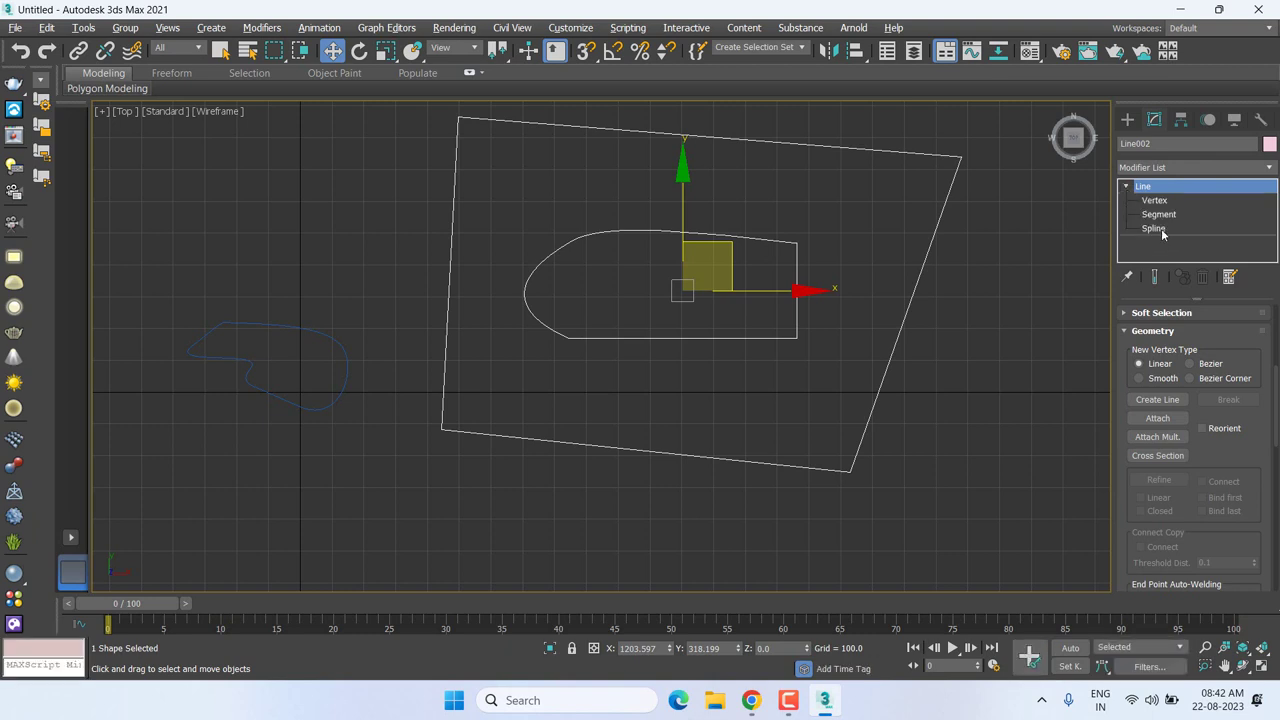
{"action": "left_click", "coordinate": [1155, 228]}
{"action": "left_click", "coordinate": [795, 242]}
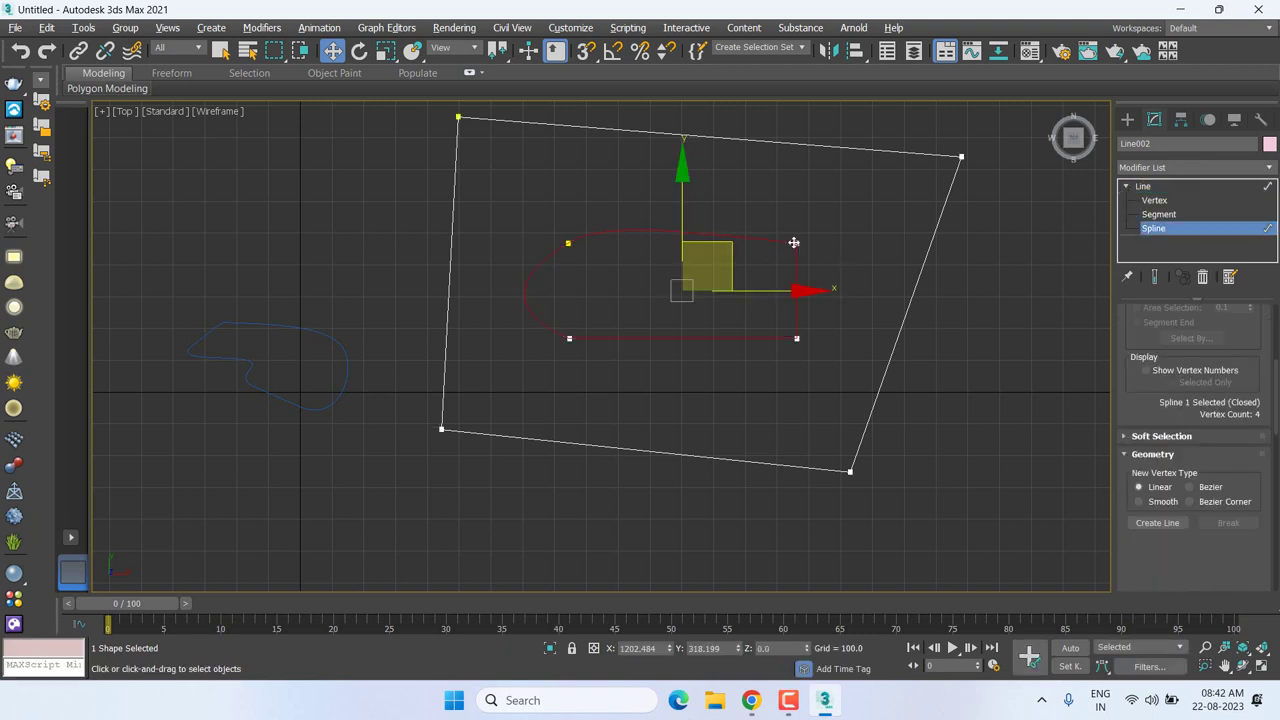
{"action": "left_click", "coordinate": [921, 268]}
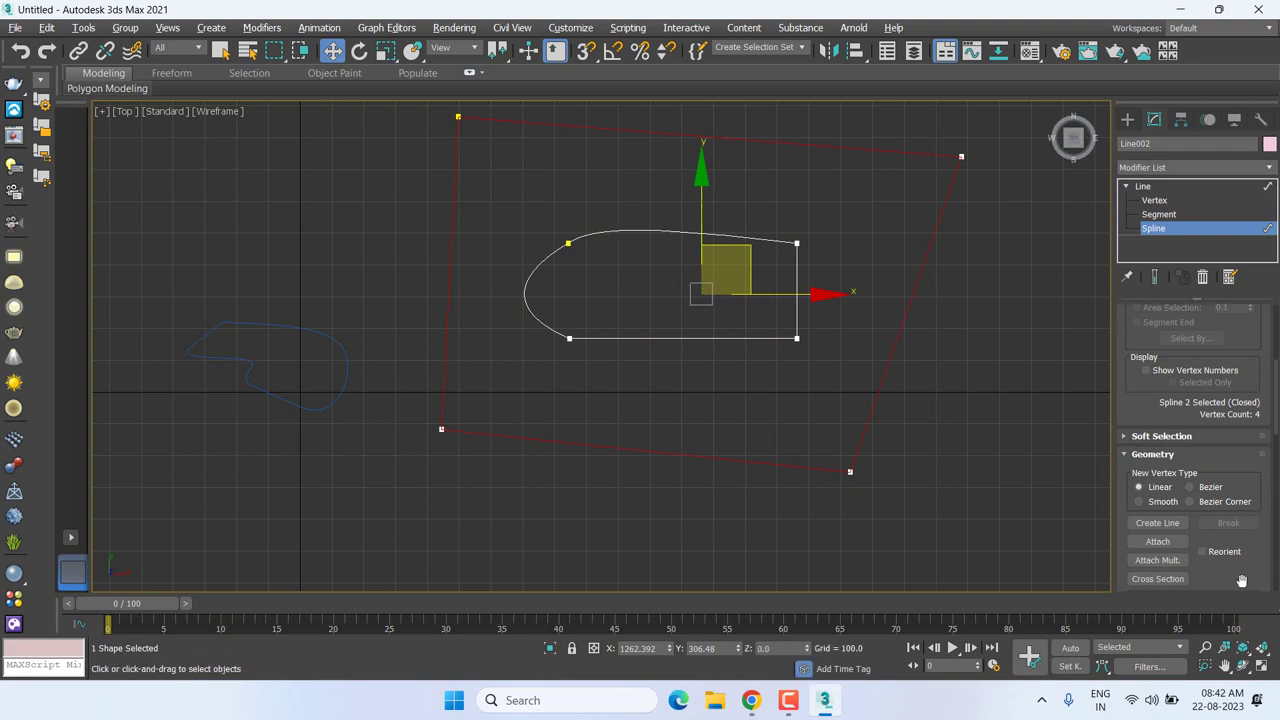
Scroll the Modify panel down and start Detach on the selected outer spline.
{"action": "left_click_drag", "start_coordinate": [1241, 580], "coordinate": [1256, 322]}
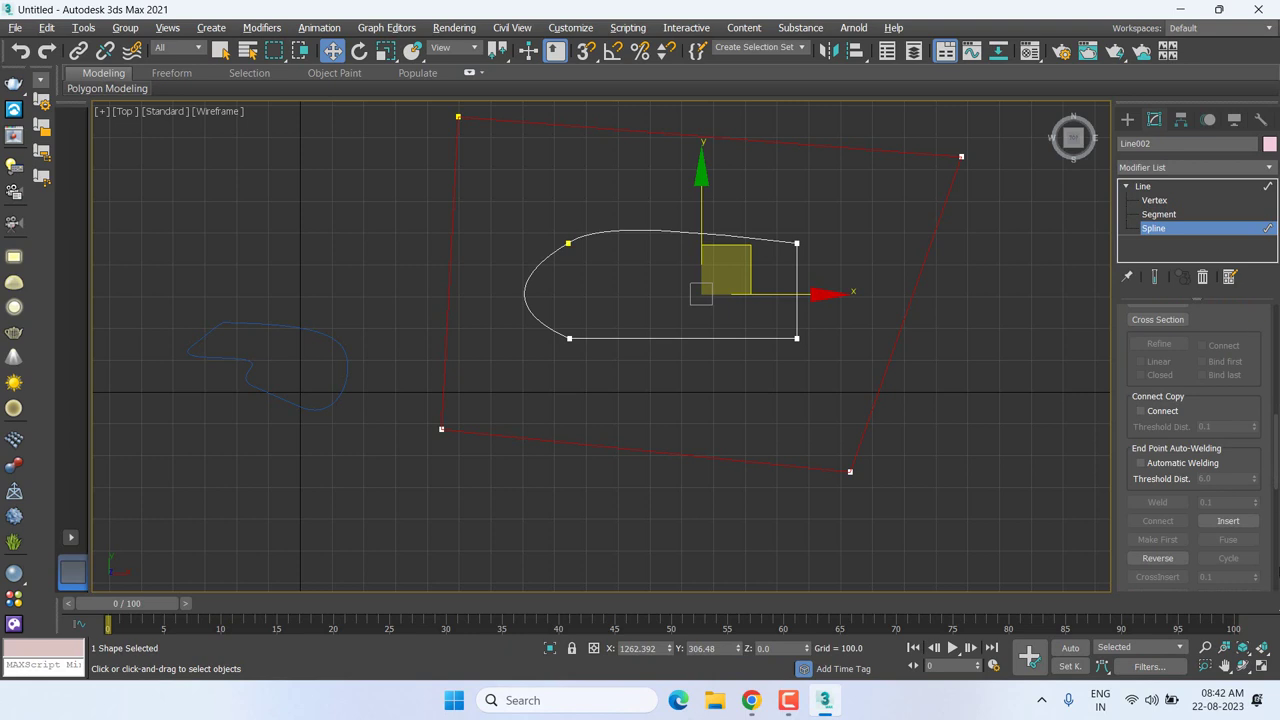
{"action": "scroll", "coordinate": [1275, 481], "scroll_direction": "down", "scroll_amount": 2}
{"action": "scroll", "coordinate": [1275, 481], "scroll_direction": "down", "scroll_amount": 2}
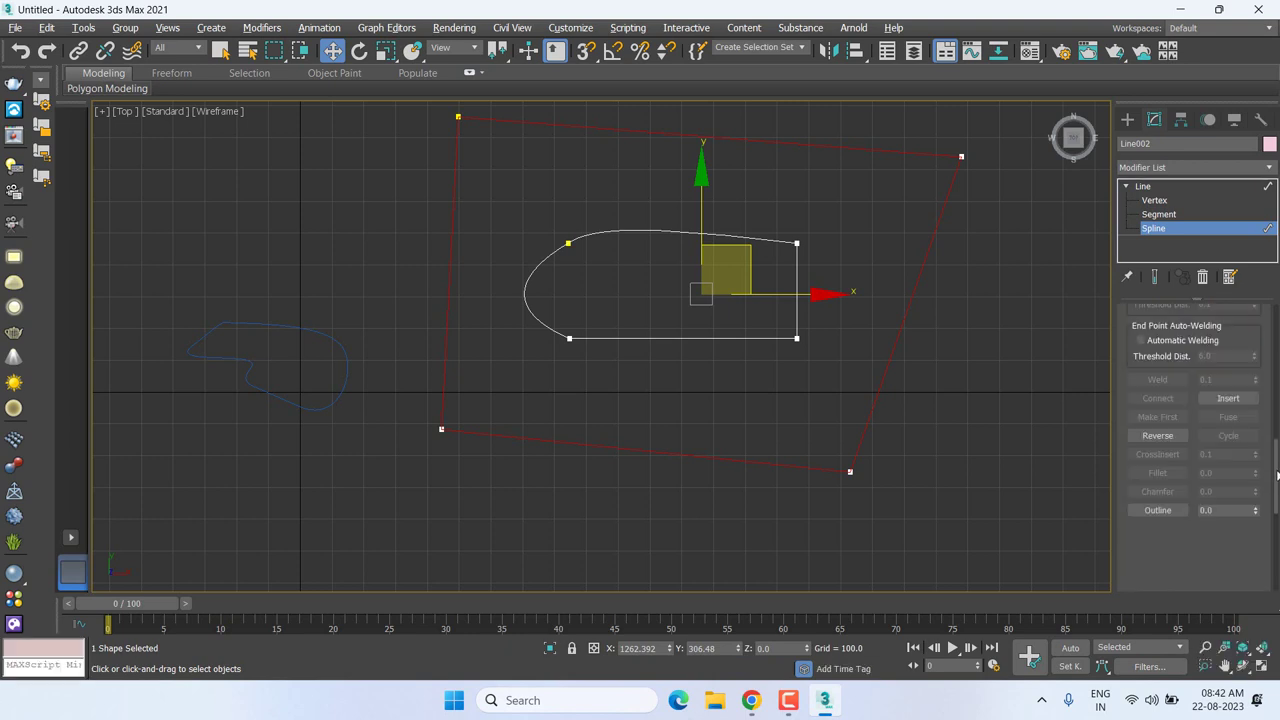
{"action": "left_click_drag", "start_coordinate": [1277, 481], "coordinate": [1277, 522]}
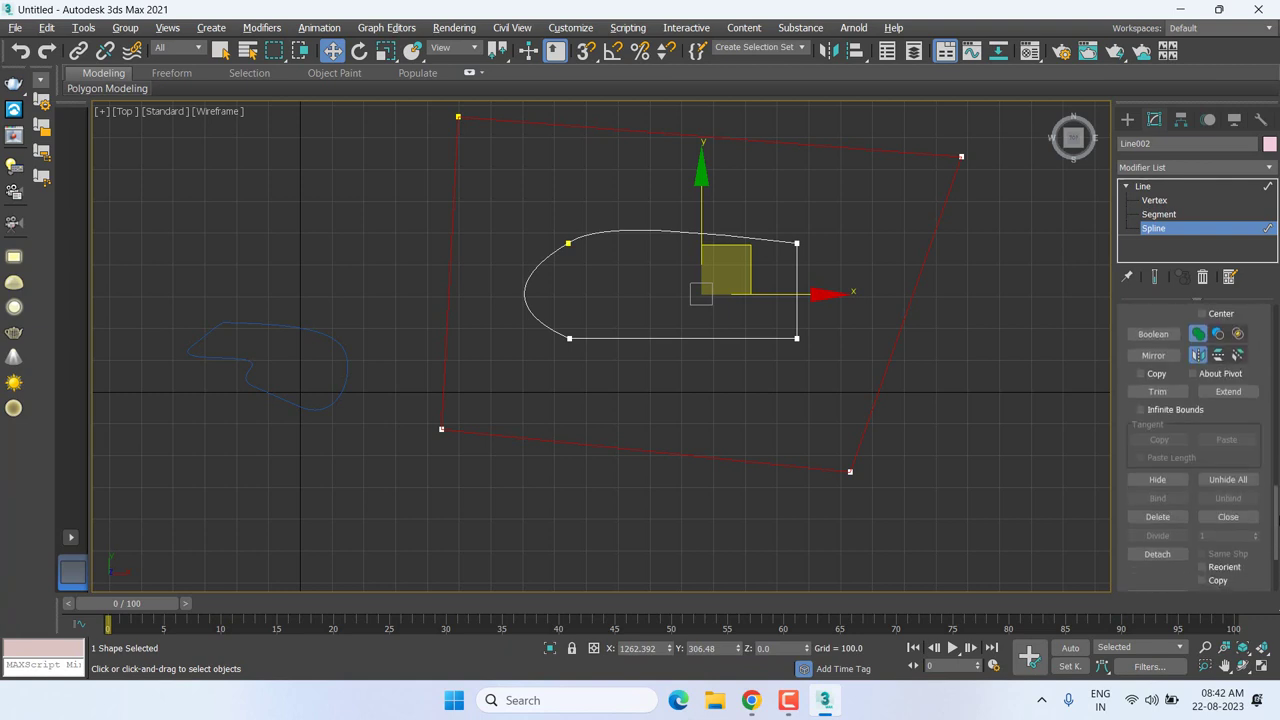
{"action": "left_click", "coordinate": [1157, 555]}
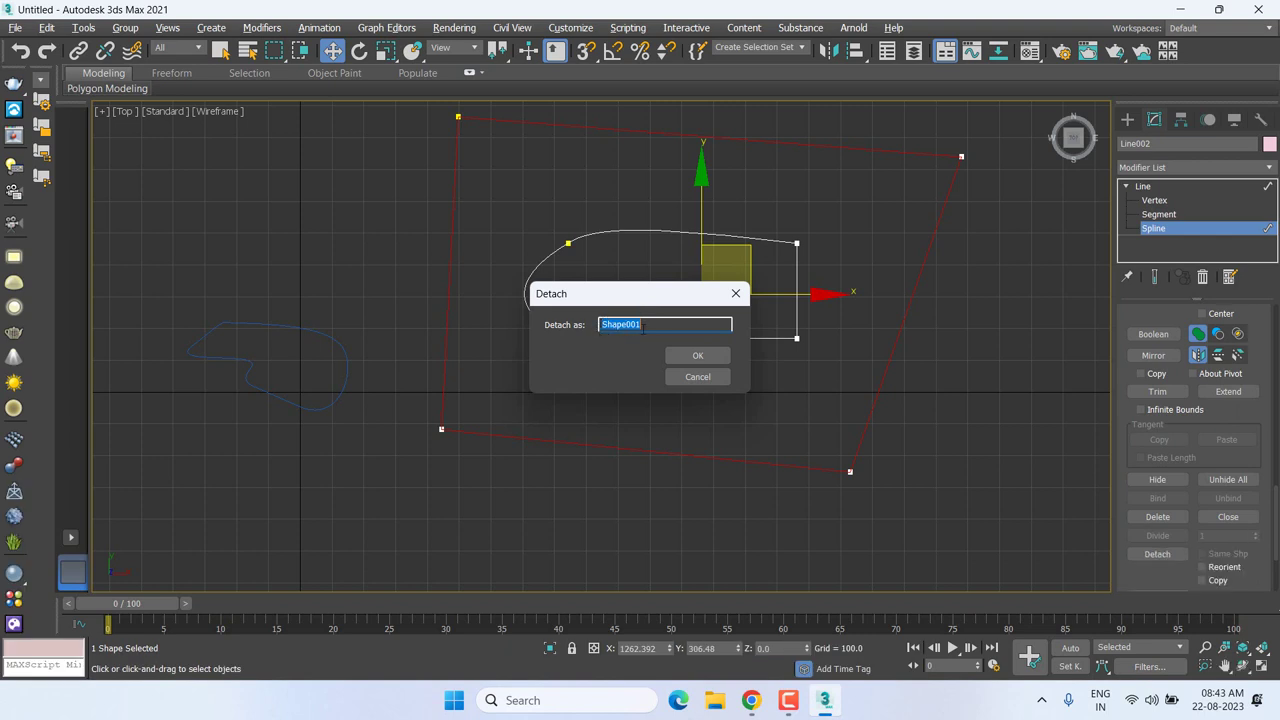
Confirm detaching the outer spline as Shape001 and exit sub-object mode.
{"action": "left_click", "coordinate": [697, 355]}
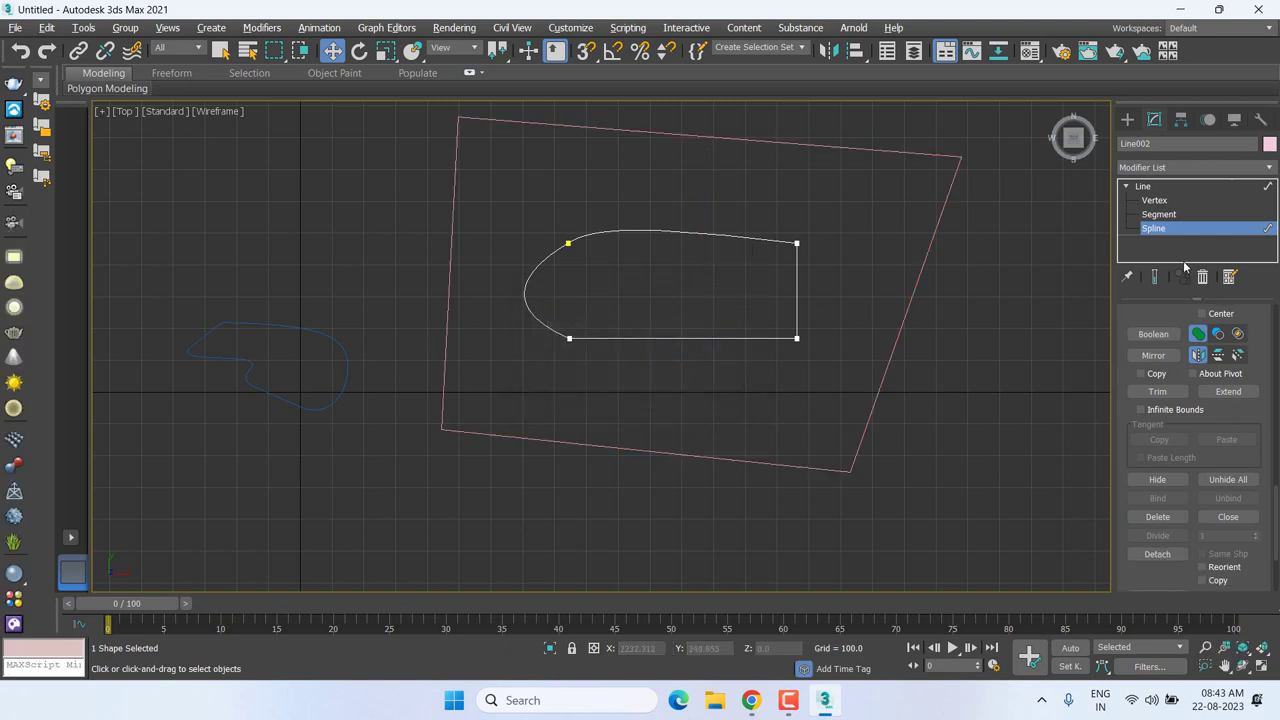
{"action": "left_click", "coordinate": [1143, 188]}
{"action": "left_click", "coordinate": [1125, 187]}
{"action": "left_click", "coordinate": [814, 336]}
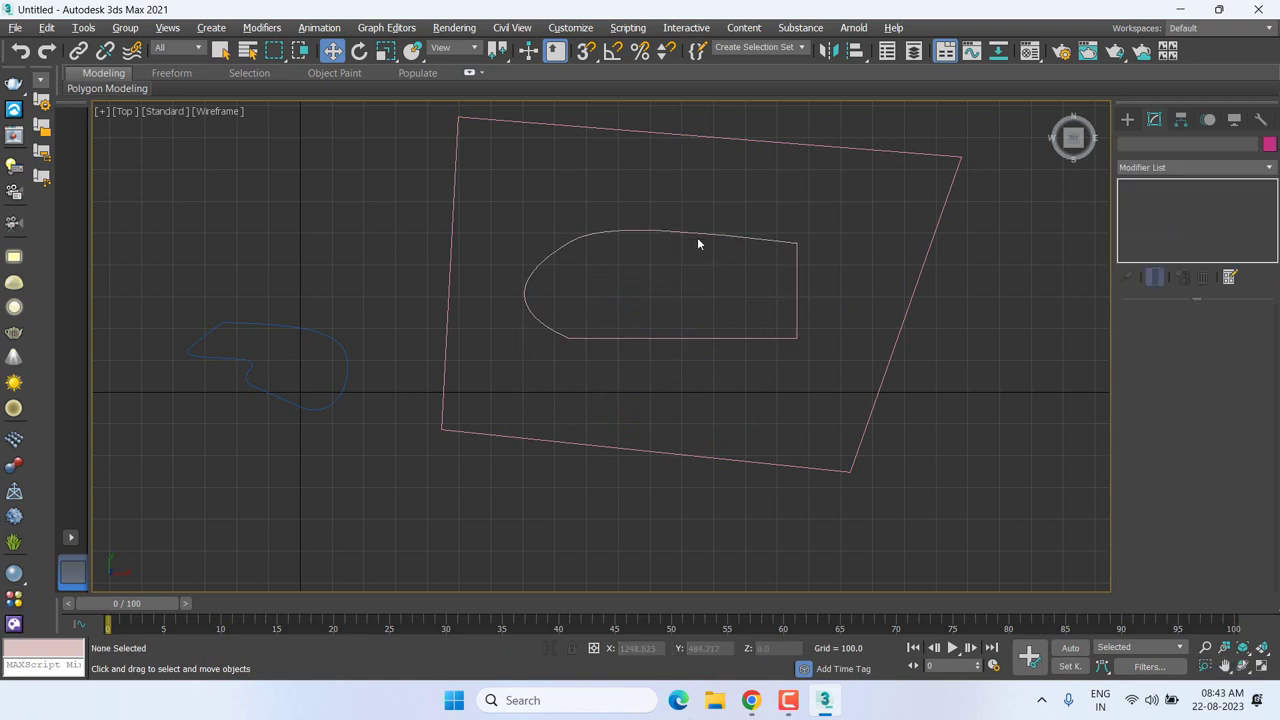
Select Shape001 and collapse its Interpolation rollout.
{"action": "left_click", "coordinate": [698, 238]}
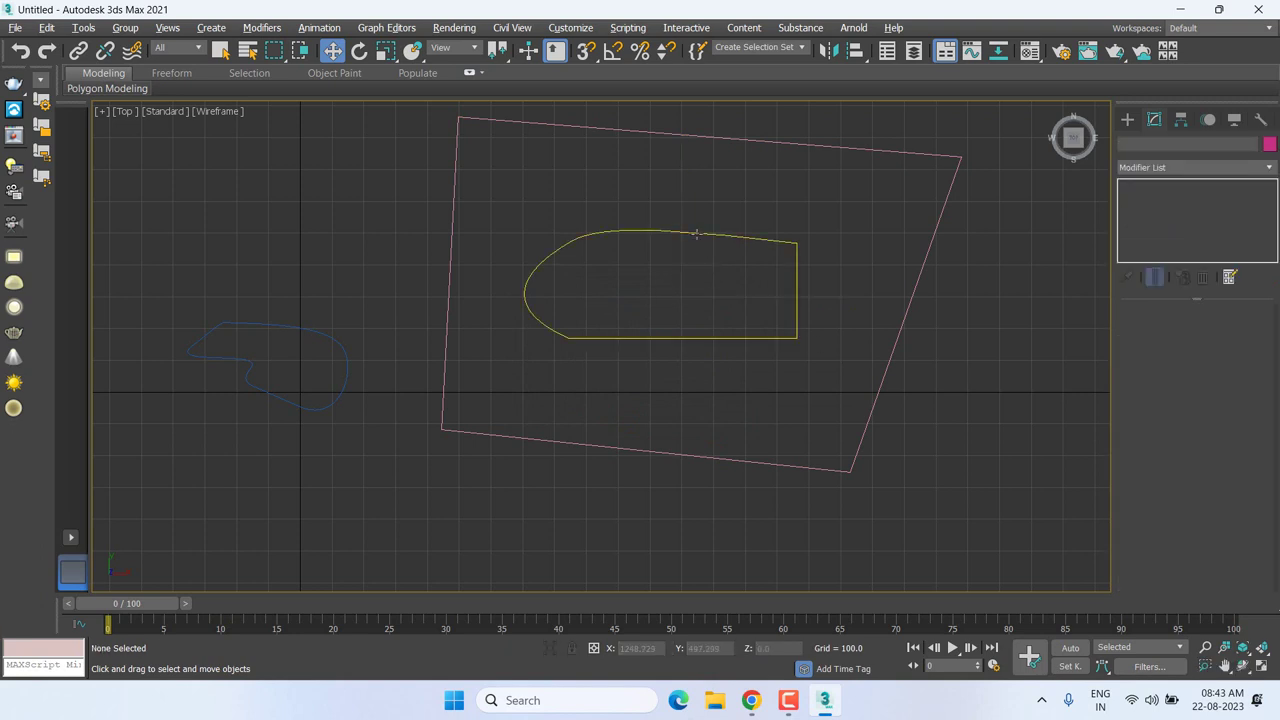
{"action": "left_click", "coordinate": [908, 314]}
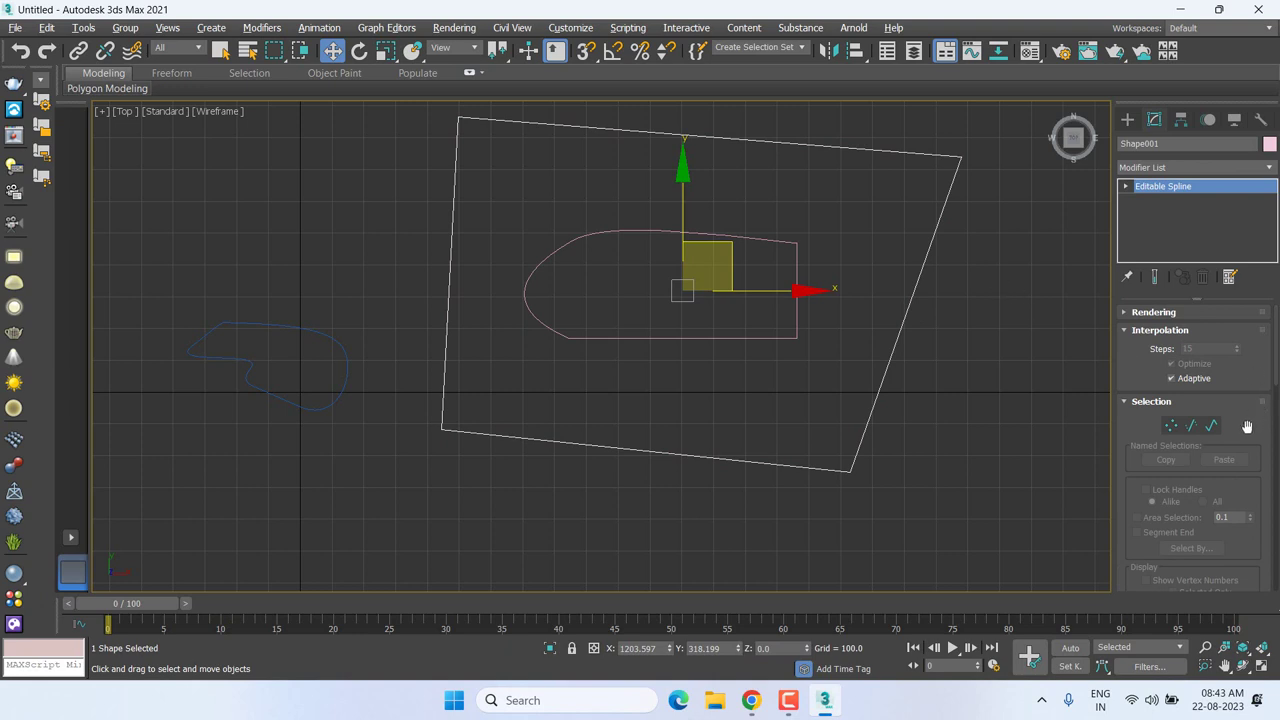
{"action": "left_click", "coordinate": [1126, 334]}
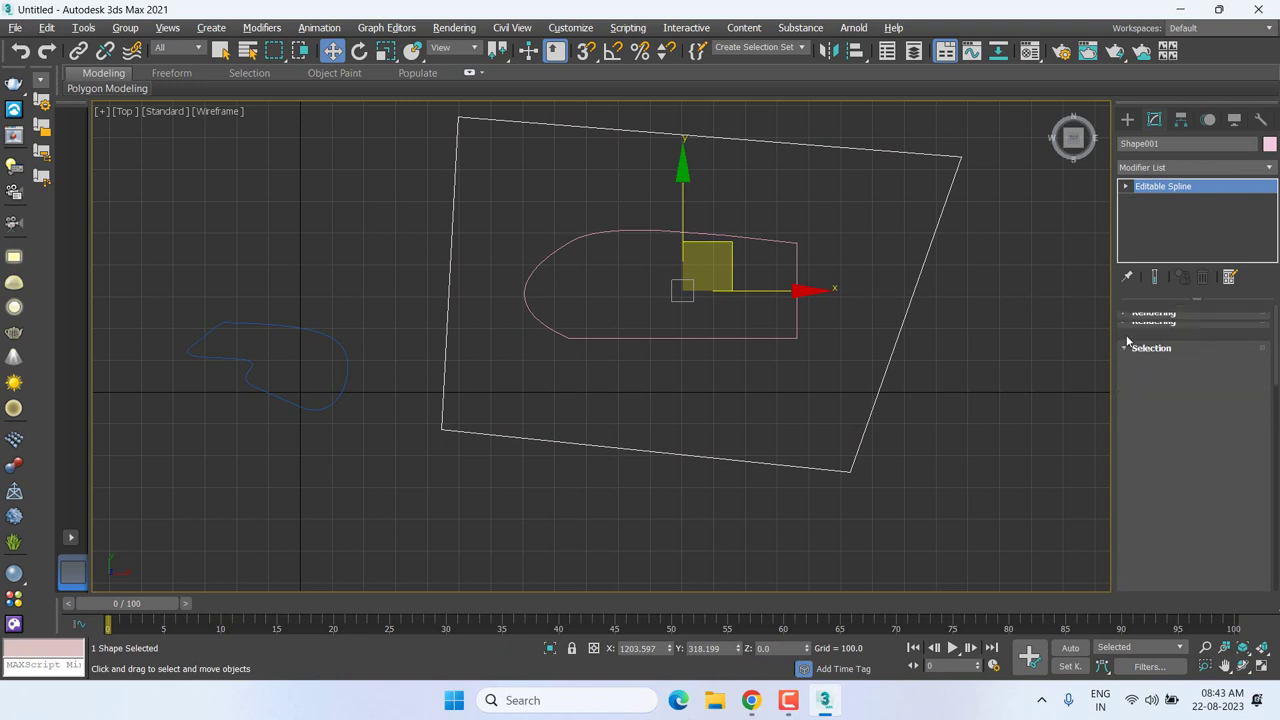
{"action": "left_click_drag", "start_coordinate": [1197, 581], "coordinate": [1168, 364]}
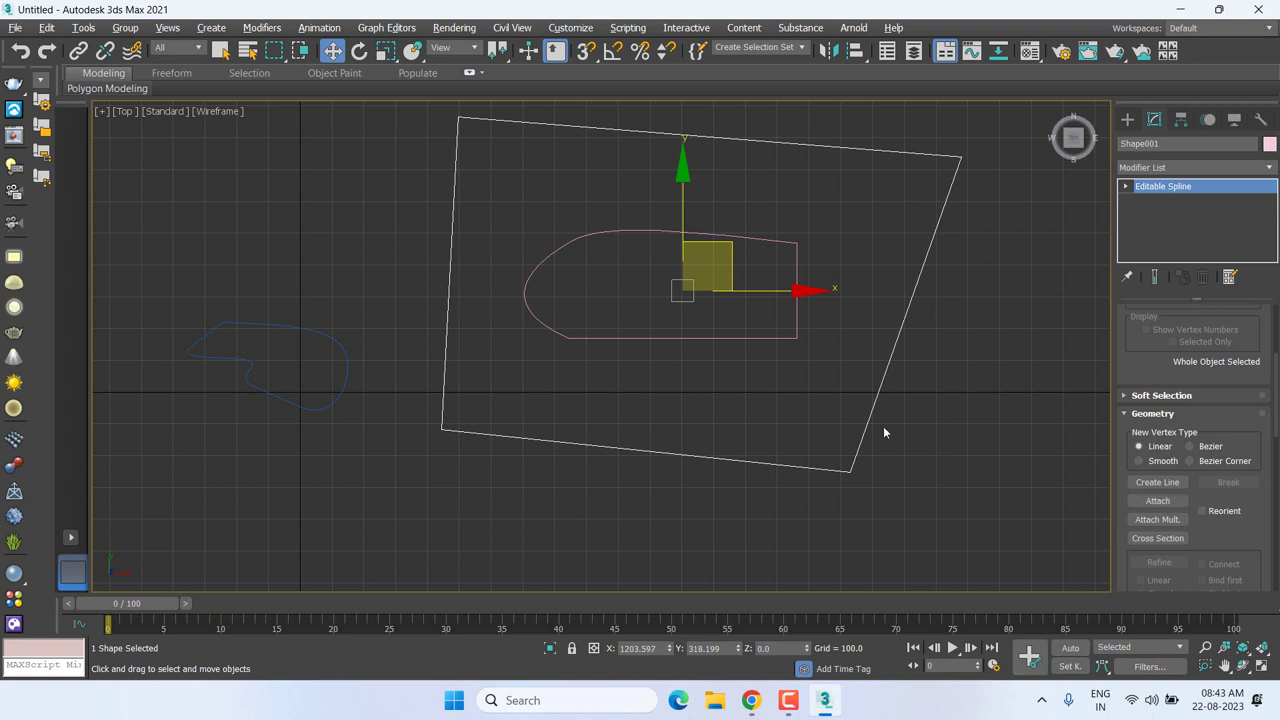
Attach Line002 to Shape001 with Attach, picking it in the viewport.
{"action": "left_click", "coordinate": [1158, 501]}
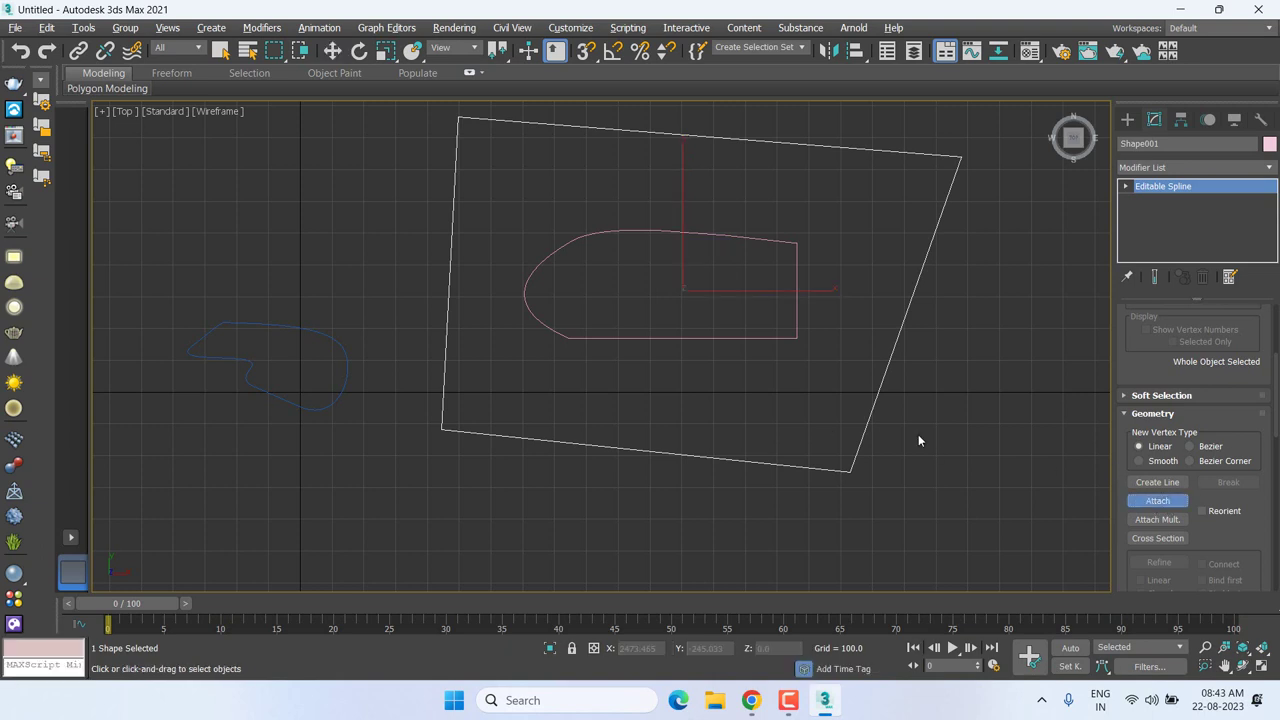
{"action": "left_click", "coordinate": [781, 339]}
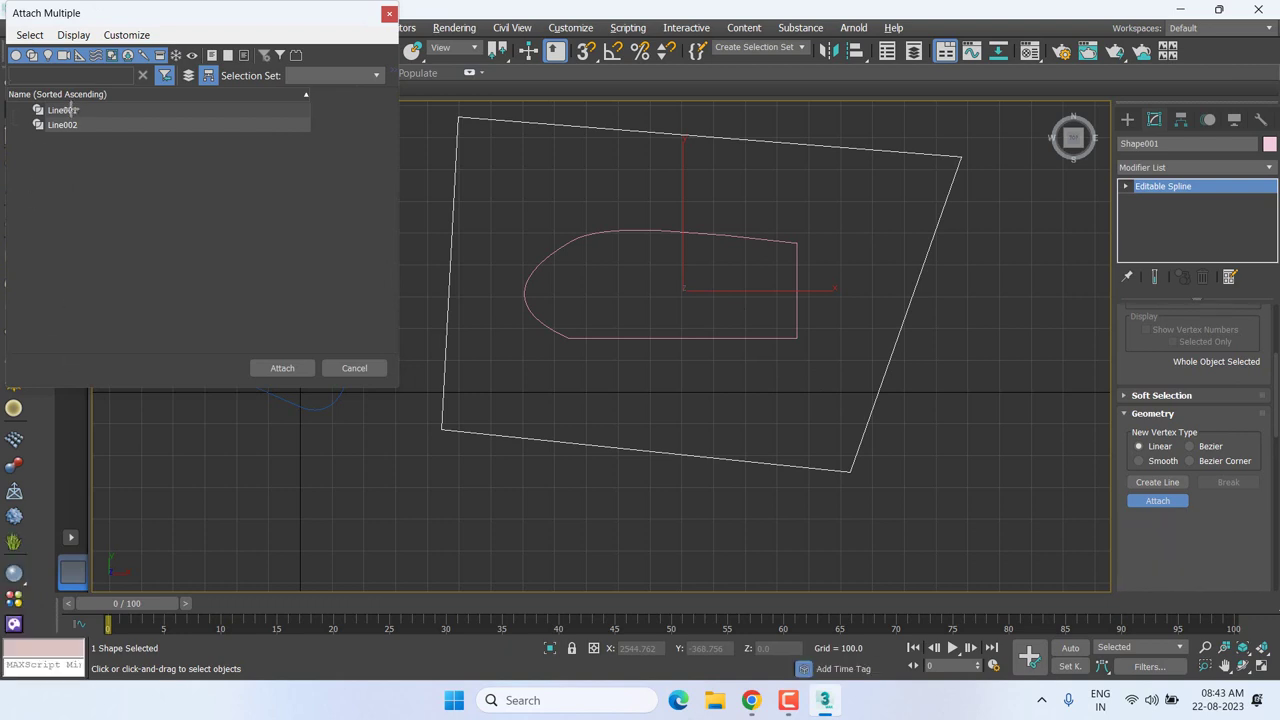
{"action": "left_click_drag", "start_coordinate": [70, 110], "coordinate": [452, 183]}
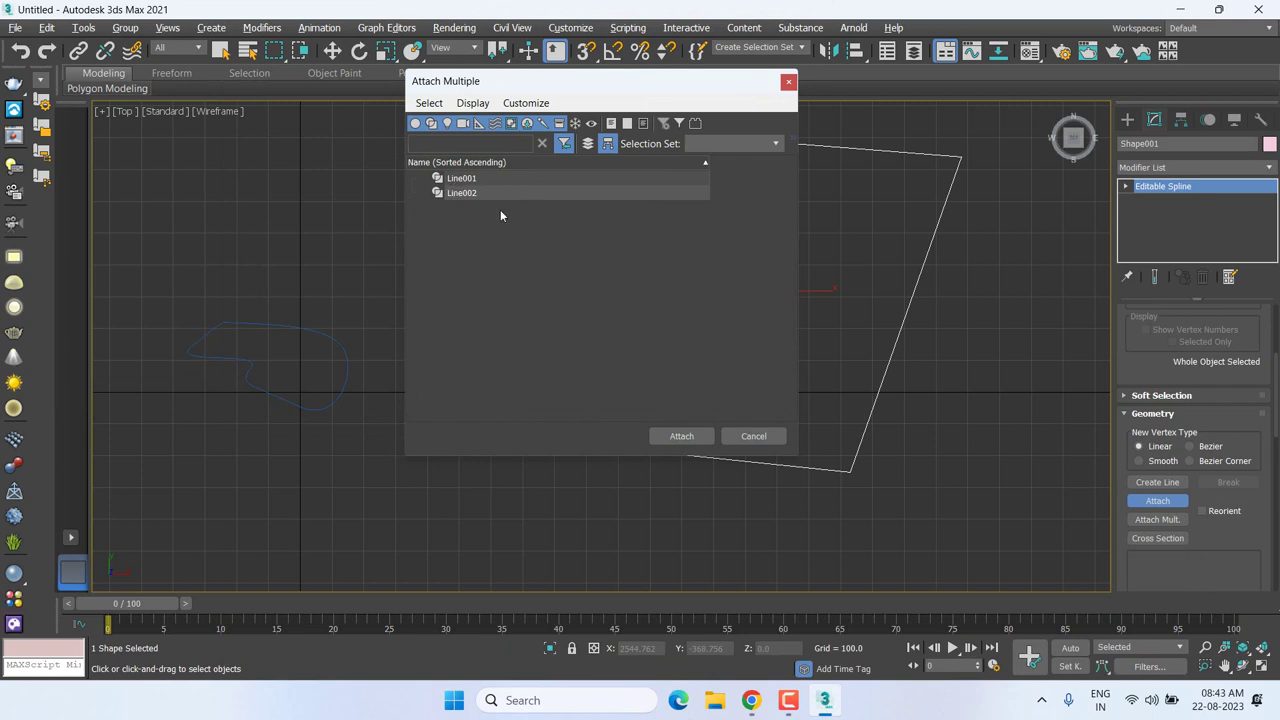
{"action": "left_click", "coordinate": [488, 194]}
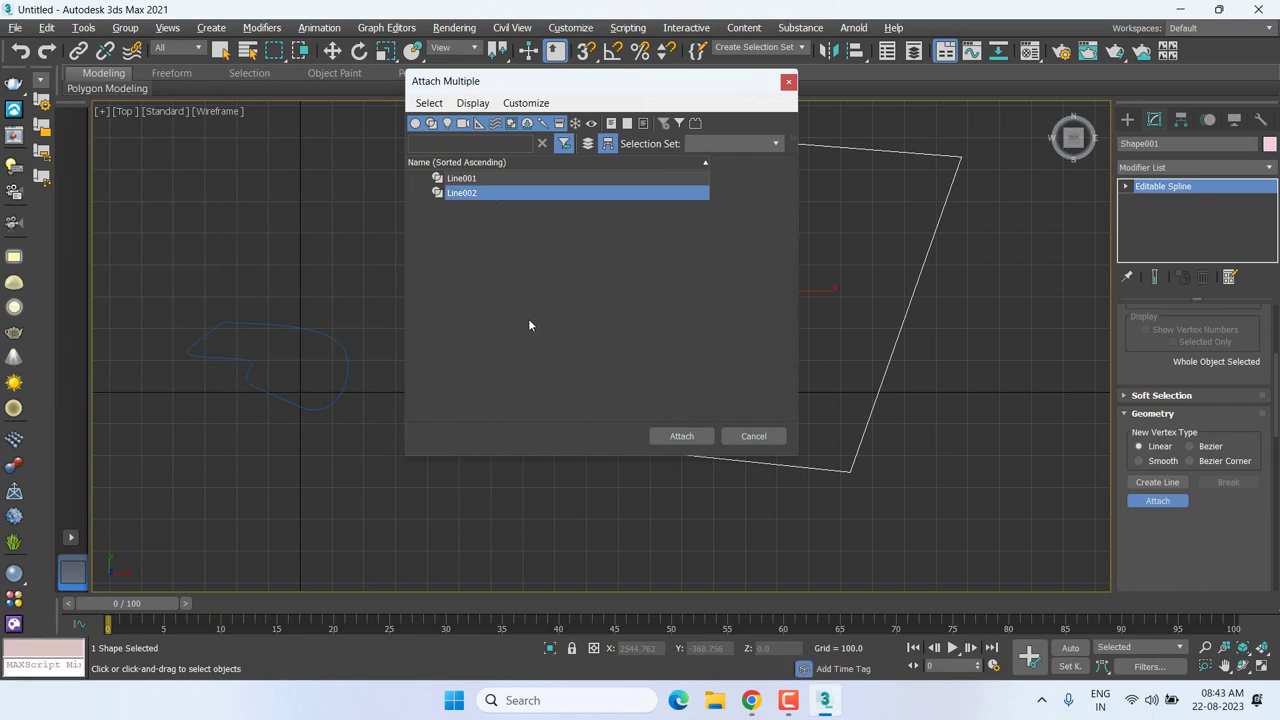
{"action": "left_click", "coordinate": [482, 178], "text": "ctrl"}
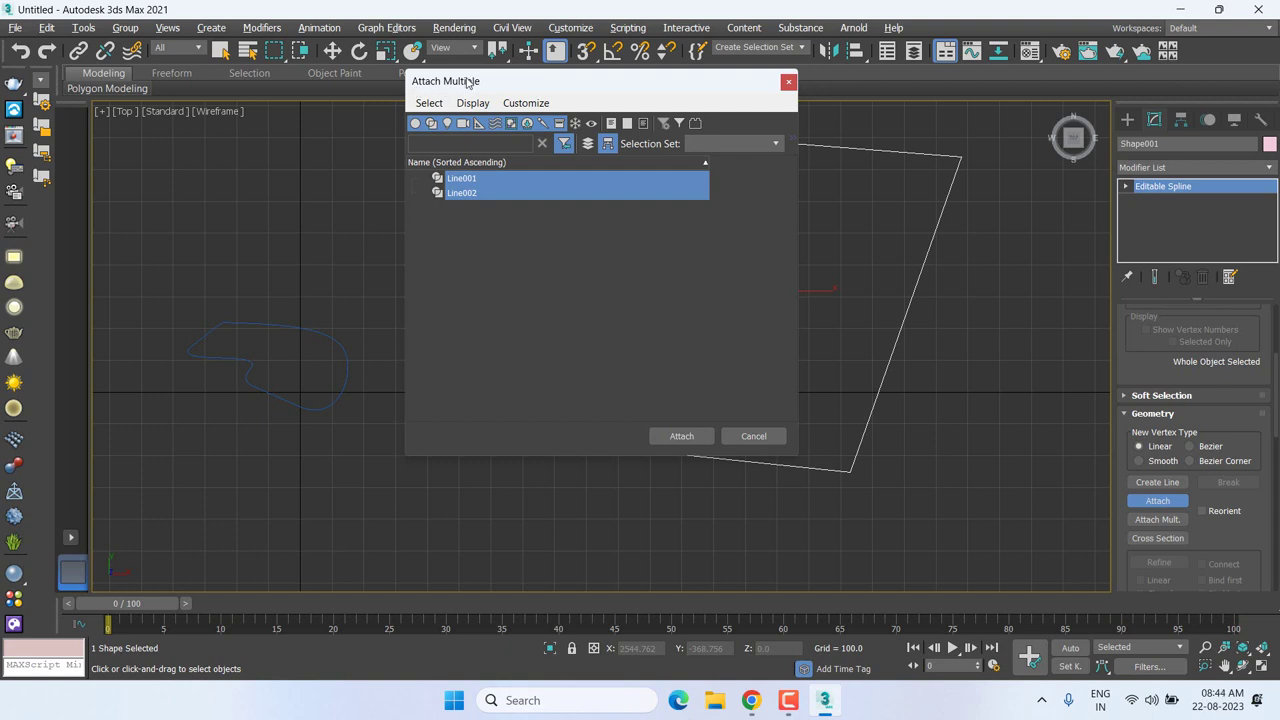
{"action": "left_click", "coordinate": [775, 443]}
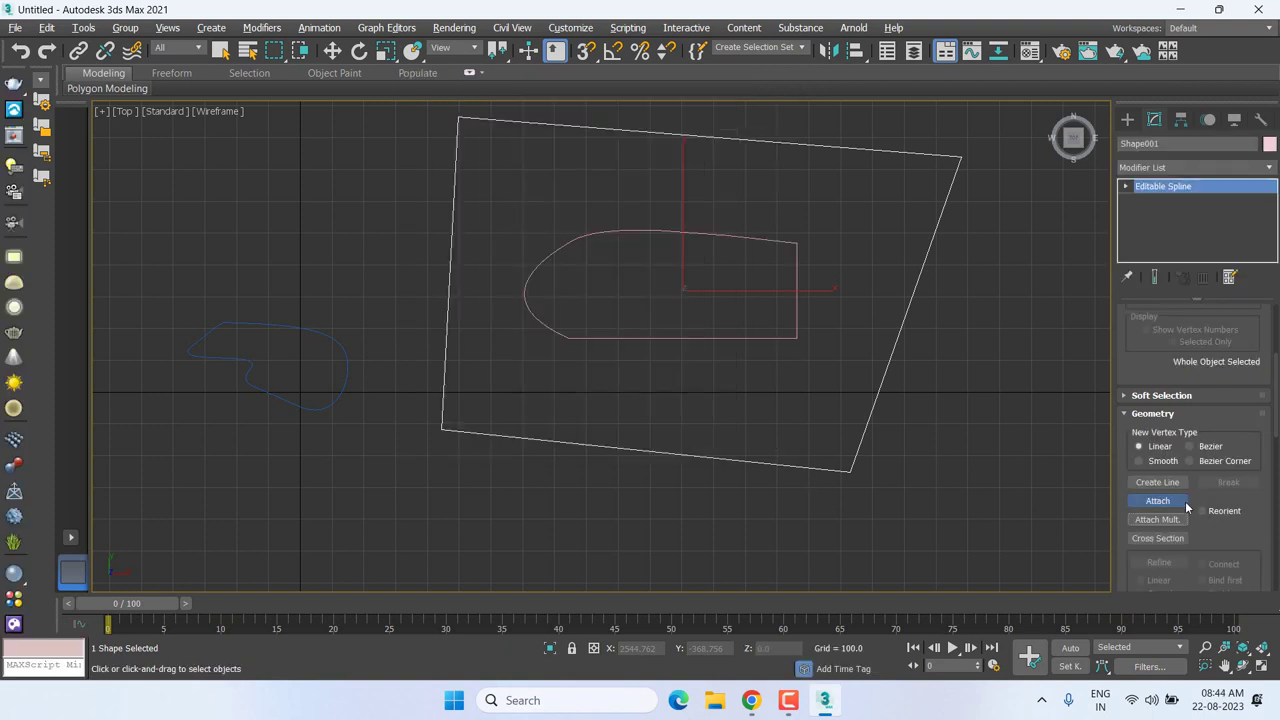
{"action": "left_click", "coordinate": [758, 337]}
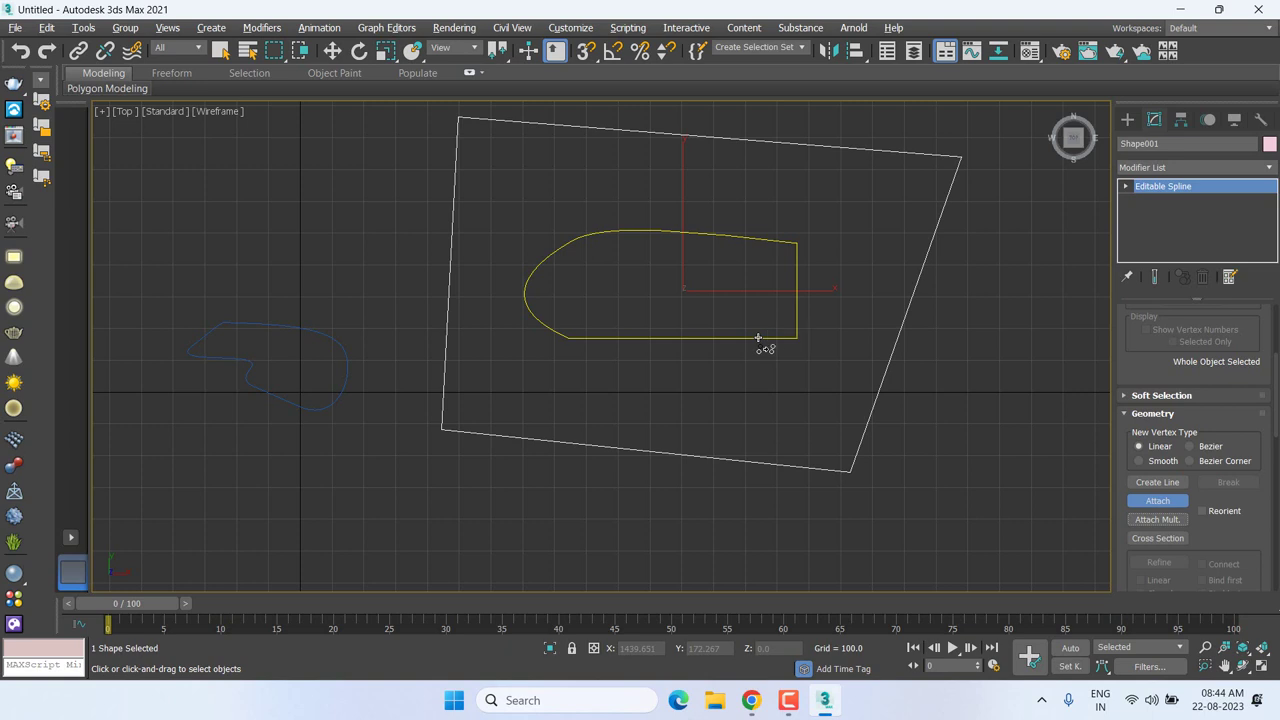
Turn on Enable In Renderer in Shape001's Rendering rollout.
{"action": "key", "text": "w"}
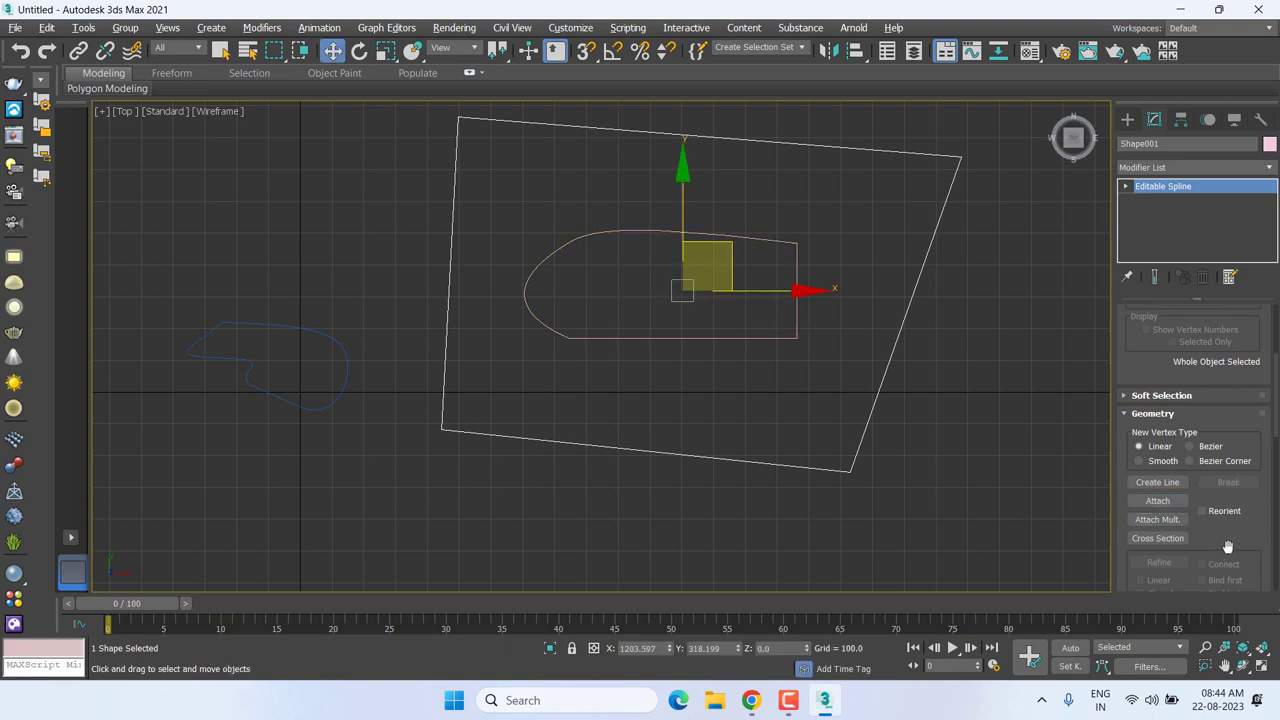
{"action": "scroll", "coordinate": [1230, 547], "scroll_direction": "down", "scroll_amount": 3}
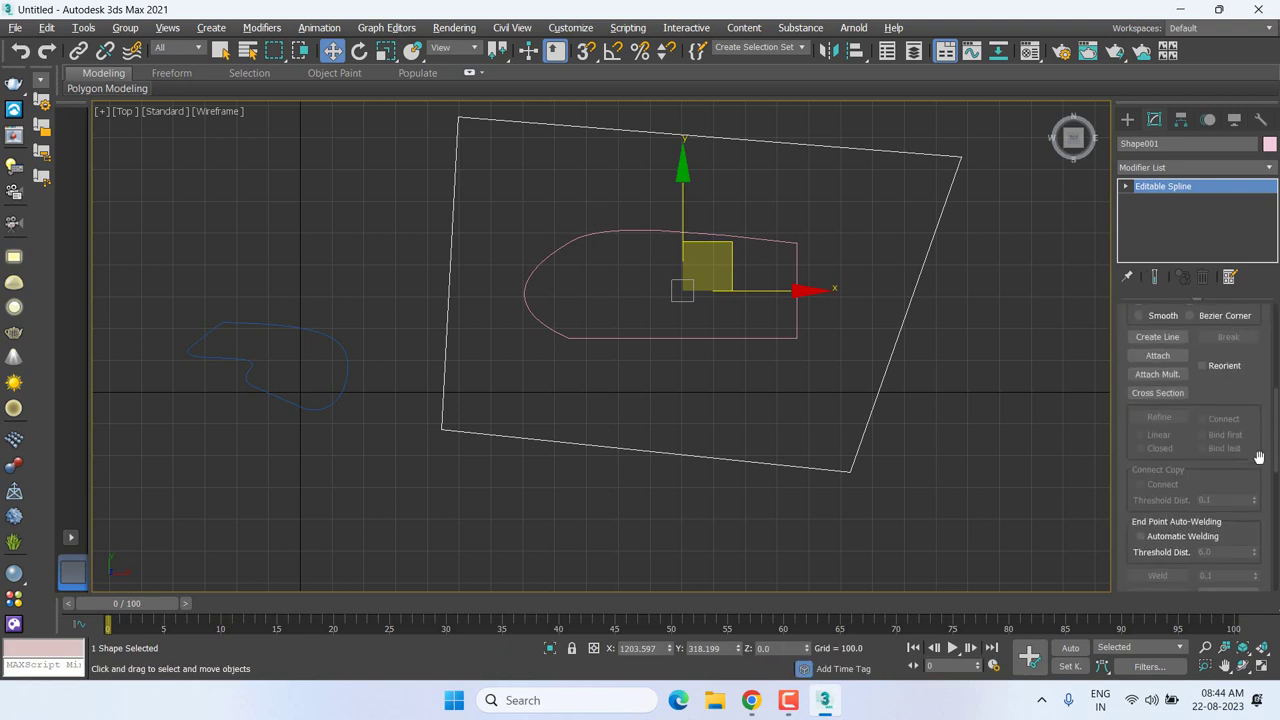
{"action": "scroll", "coordinate": [1259, 457], "scroll_direction": "up", "scroll_amount": 5}
{"action": "scroll", "coordinate": [1259, 457], "scroll_direction": "down", "scroll_amount": 5}
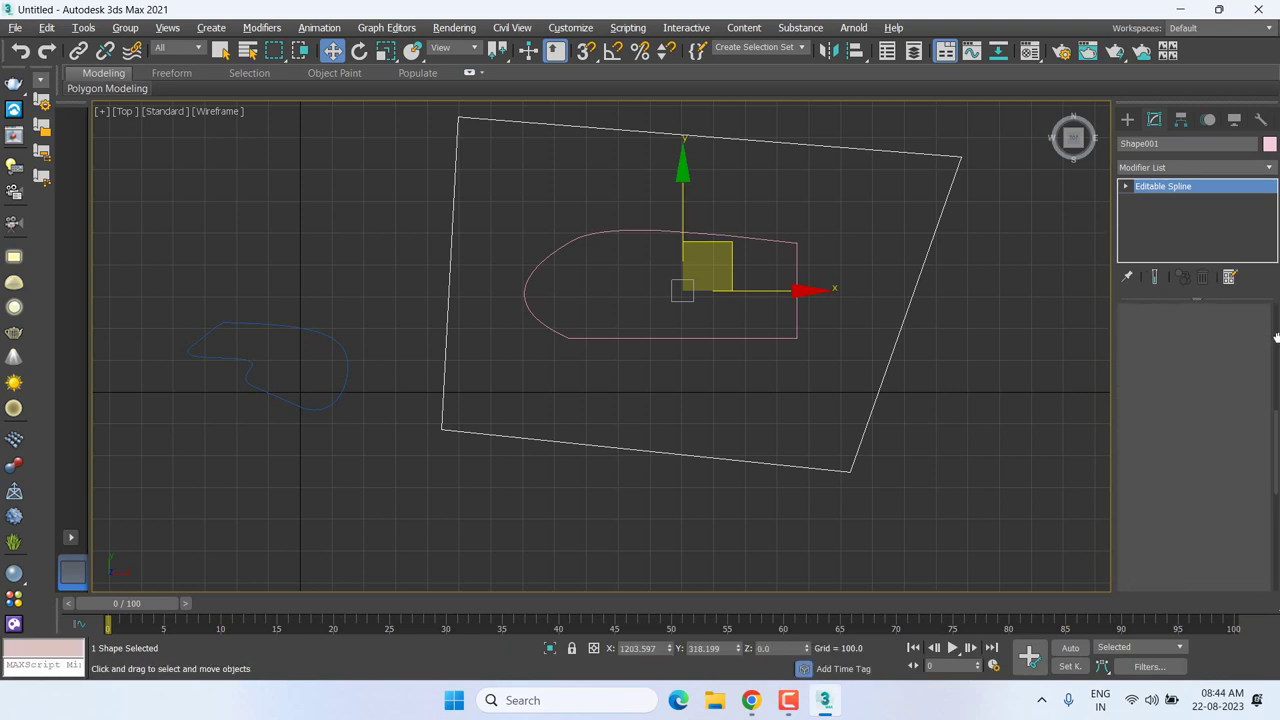
{"action": "left_click_drag", "start_coordinate": [1148, 364], "coordinate": [1140, 527]}
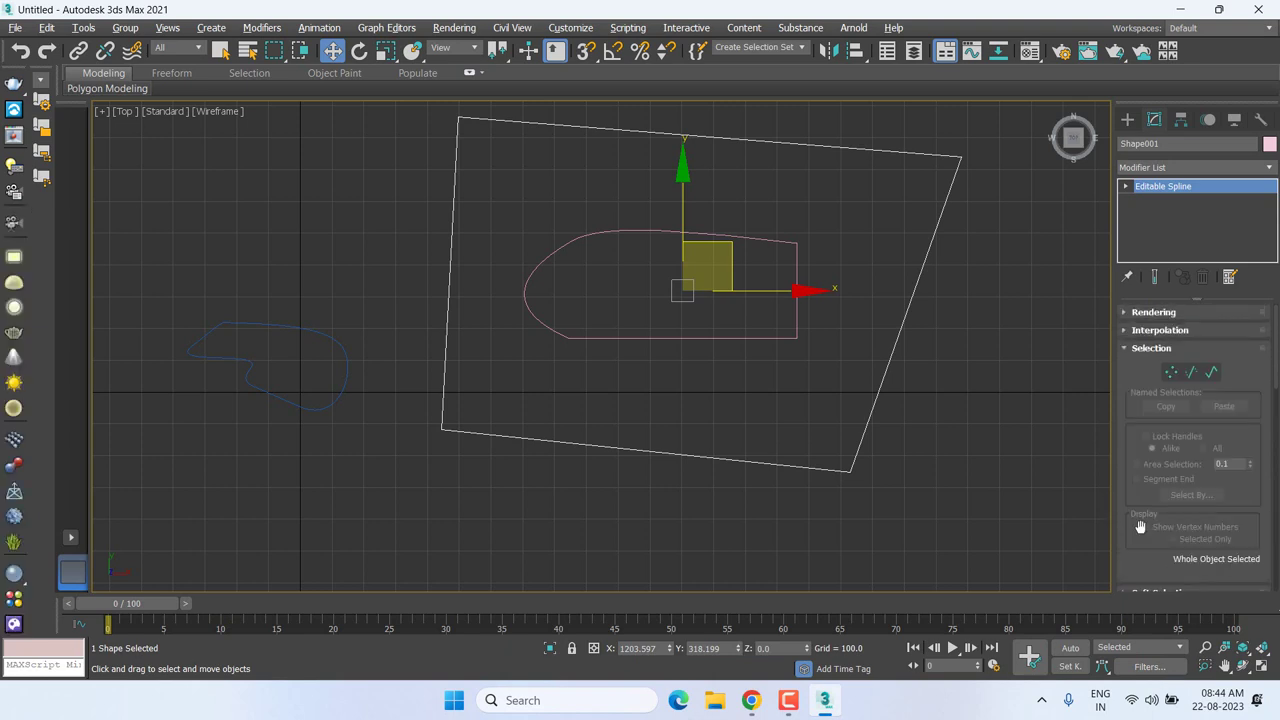
{"action": "left_click", "coordinate": [1148, 312]}
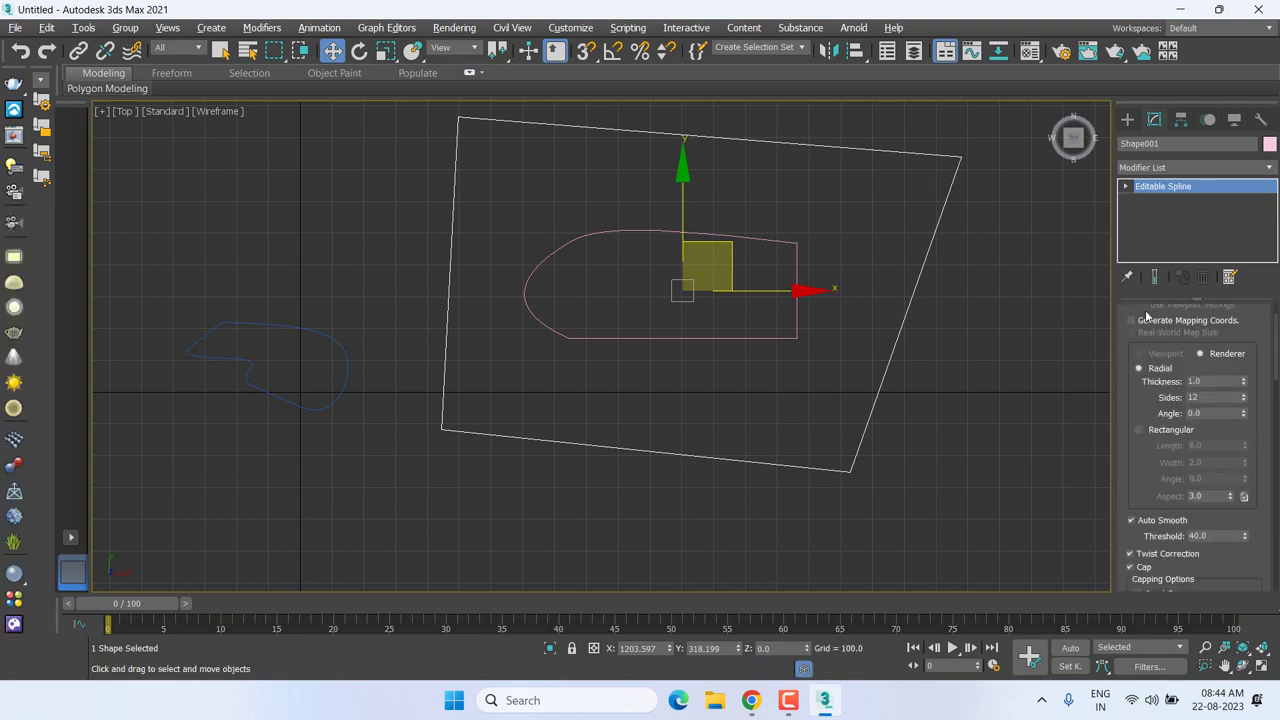
{"action": "scroll", "coordinate": [1140, 410], "scroll_direction": "up", "scroll_amount": 2}
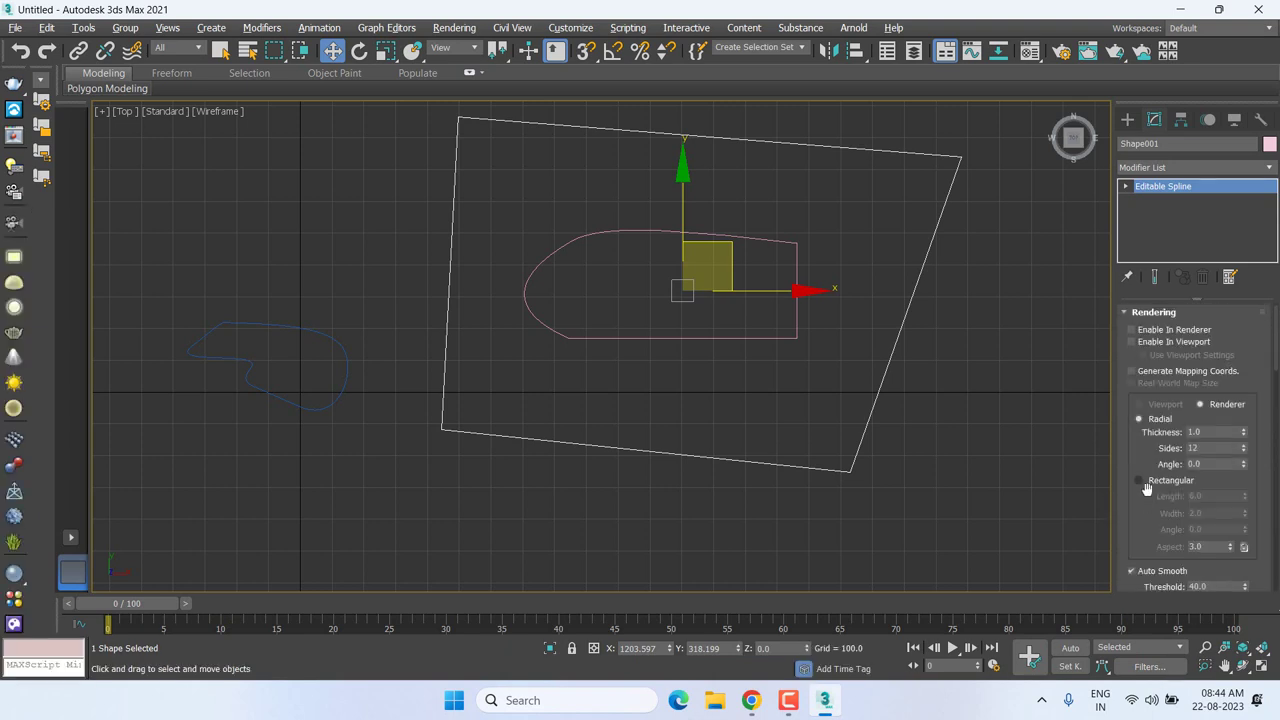
{"action": "left_click", "coordinate": [1150, 333]}
Toggle Enable In Viewport several times, leaving the spline shown as a thin line.
{"action": "left_click", "coordinate": [1148, 343]}
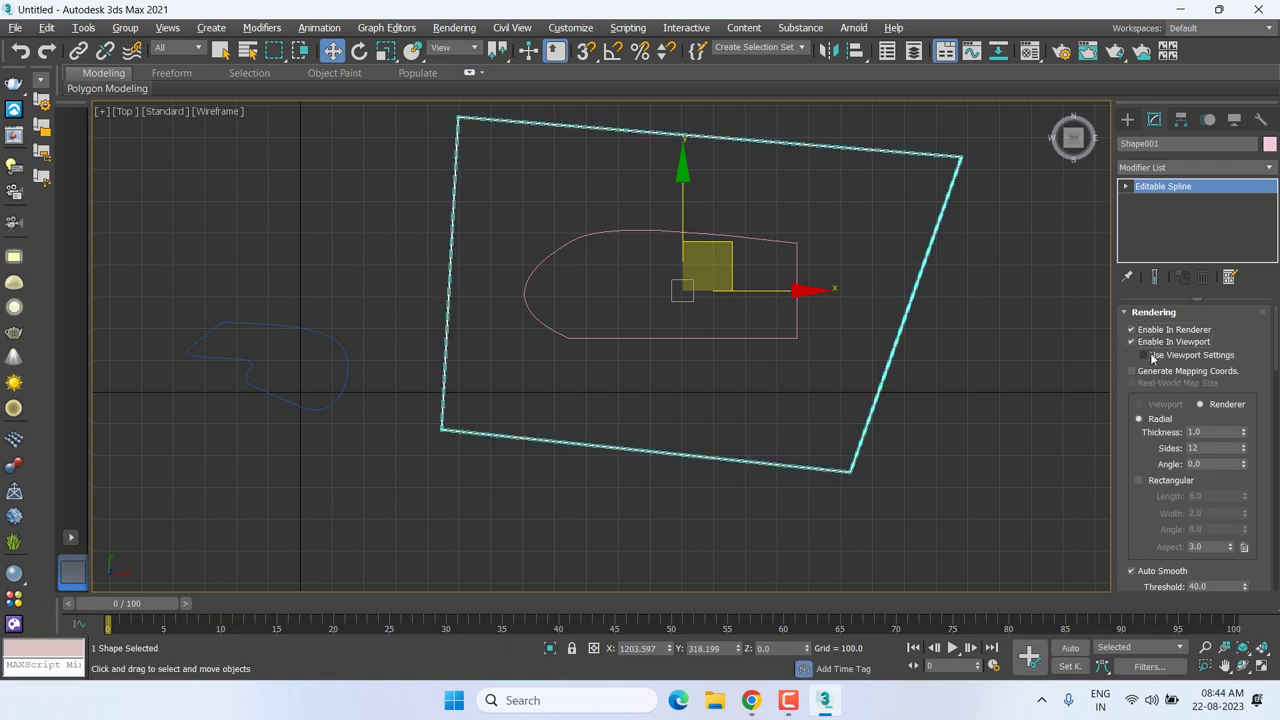
{"action": "scroll", "coordinate": [955, 145], "scroll_direction": "up", "scroll_amount": 3}
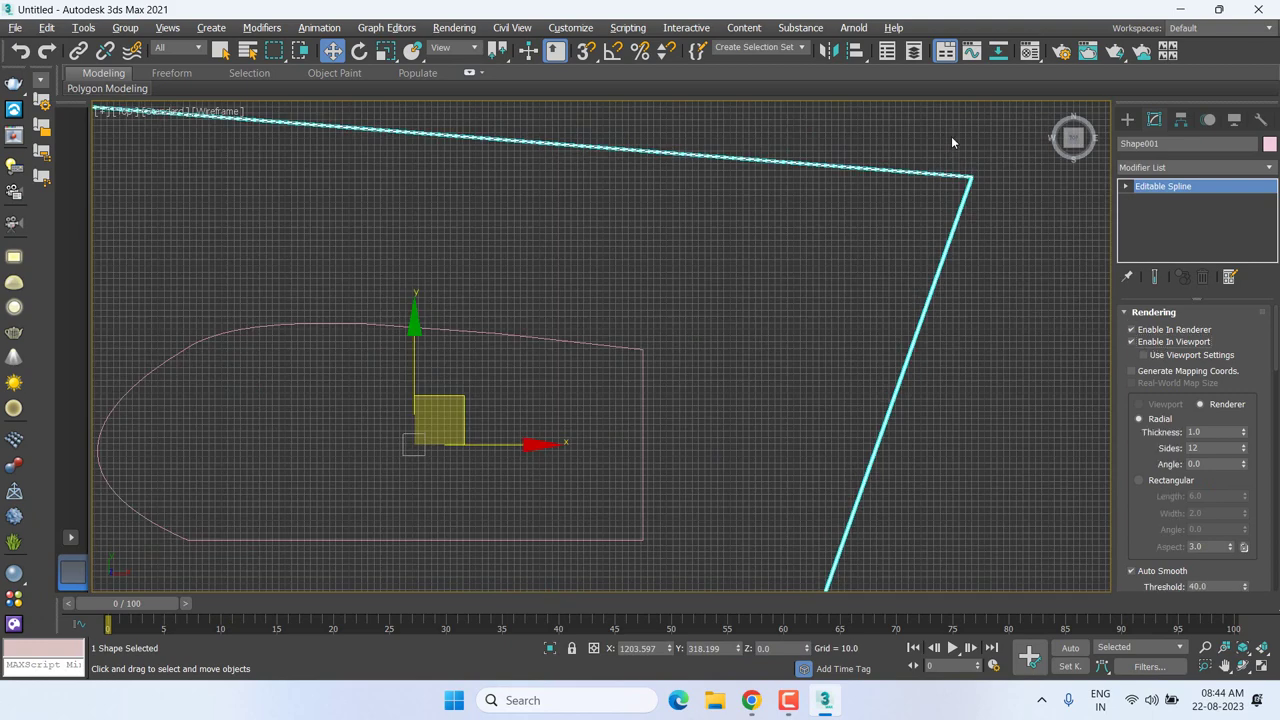
{"action": "scroll", "coordinate": [975, 180], "scroll_direction": "up", "scroll_amount": 2}
{"action": "left_click", "coordinate": [1132, 342]}
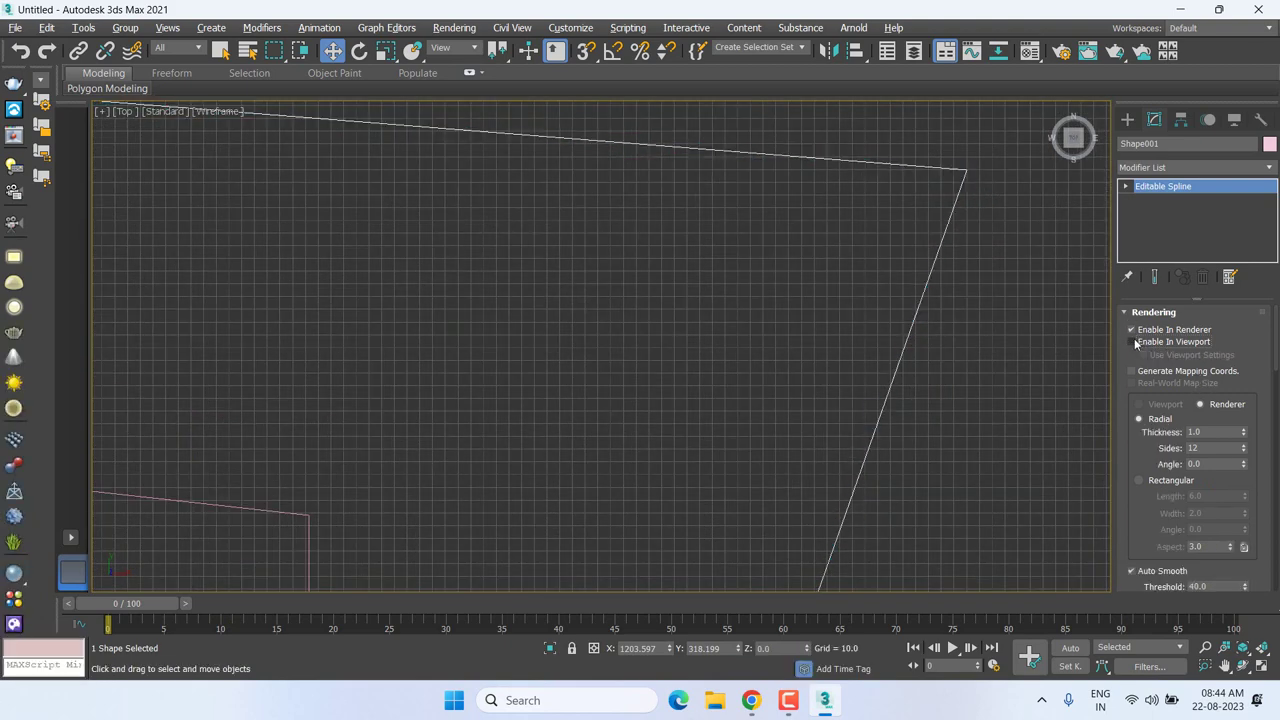
{"action": "left_click", "coordinate": [1132, 342]}
{"action": "left_click", "coordinate": [1132, 342]}
{"action": "left_click", "coordinate": [1132, 342]}
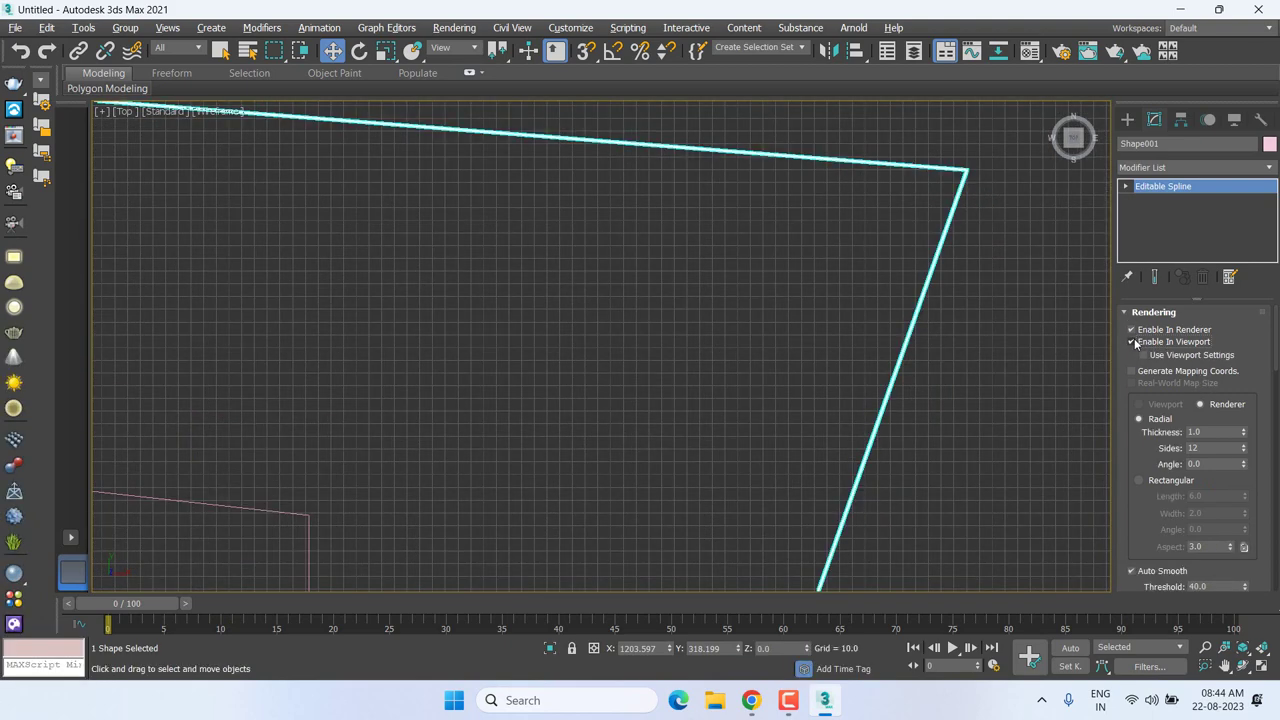
{"action": "left_click", "coordinate": [1133, 342]}
{"action": "left_click", "coordinate": [1134, 342]}
{"action": "left_click", "coordinate": [1131, 342]}
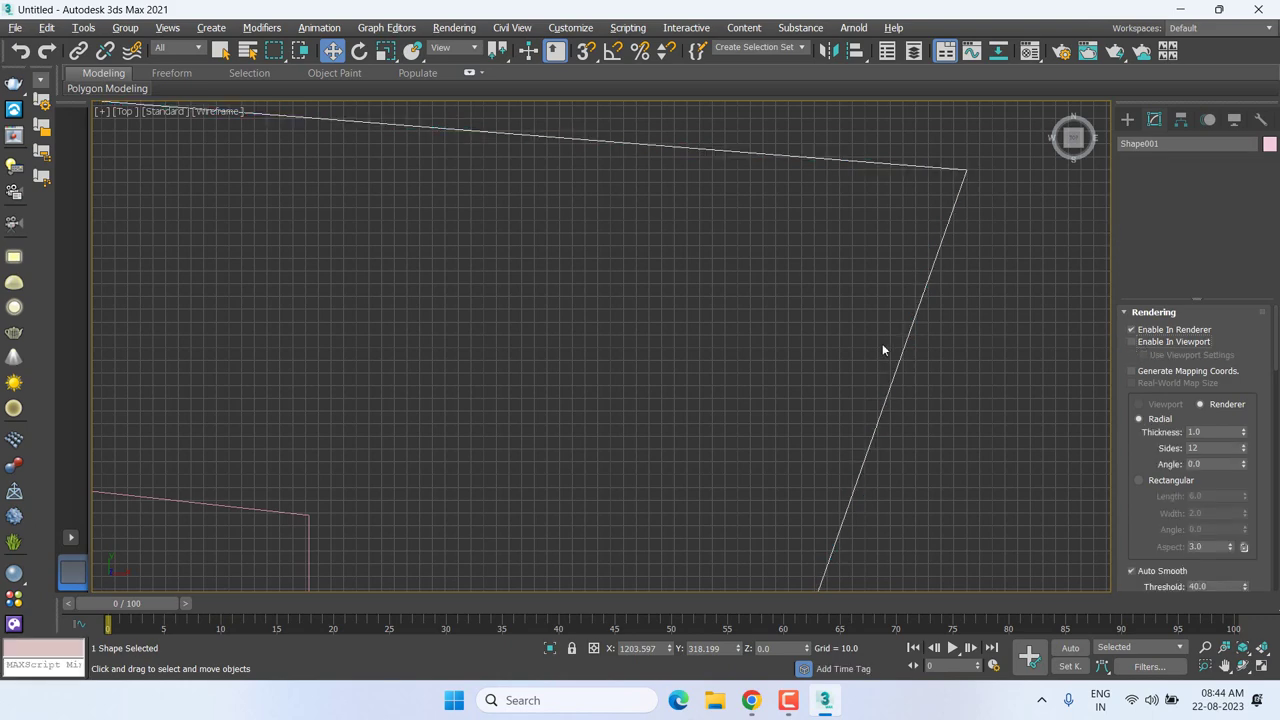
Test-render the Top view with Shift+Q, re-render, then minimize the frame window.
{"action": "key", "text": "shift+q"}
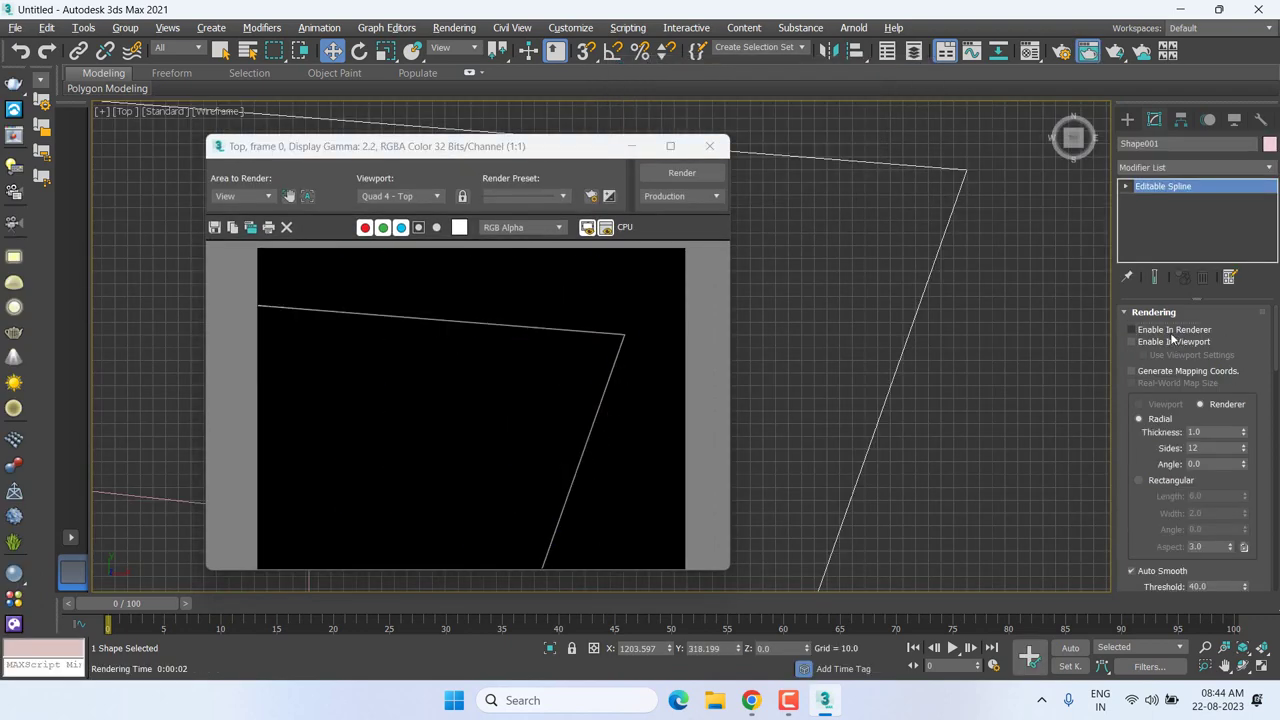
{"action": "left_click", "coordinate": [684, 173]}
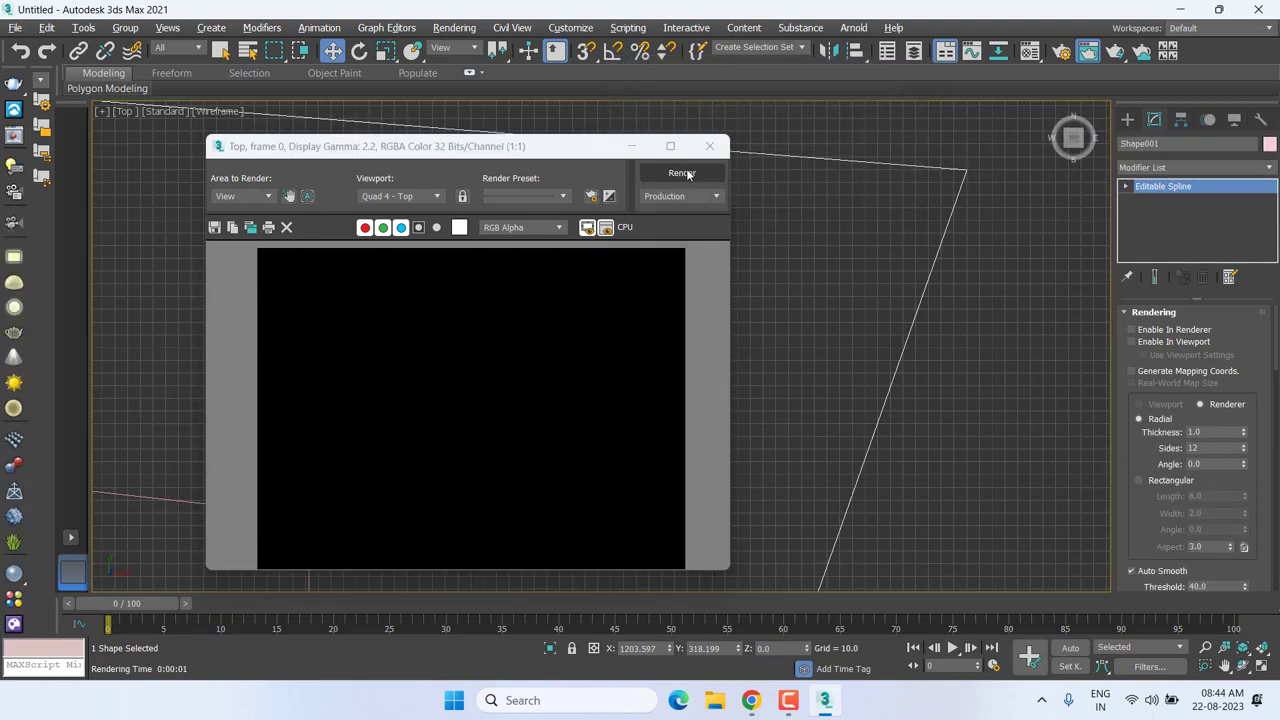
{"action": "left_click", "coordinate": [1145, 338]}
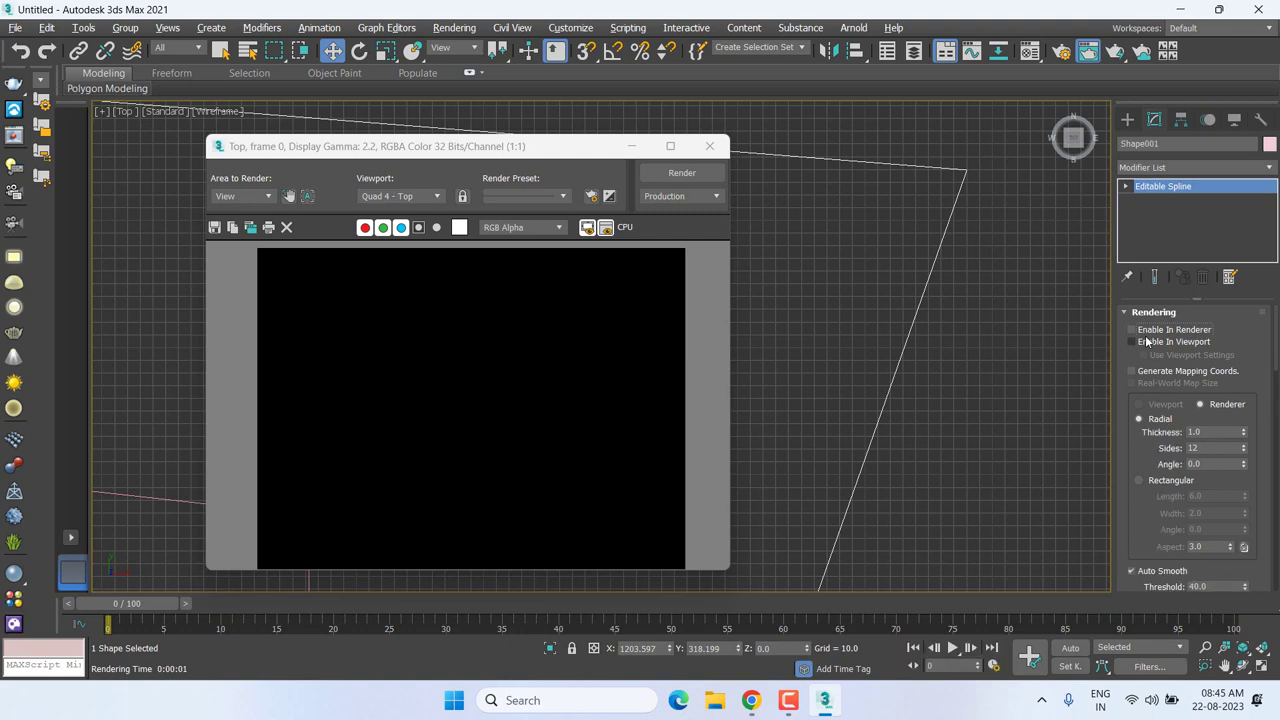
{"action": "left_click", "coordinate": [631, 146]}
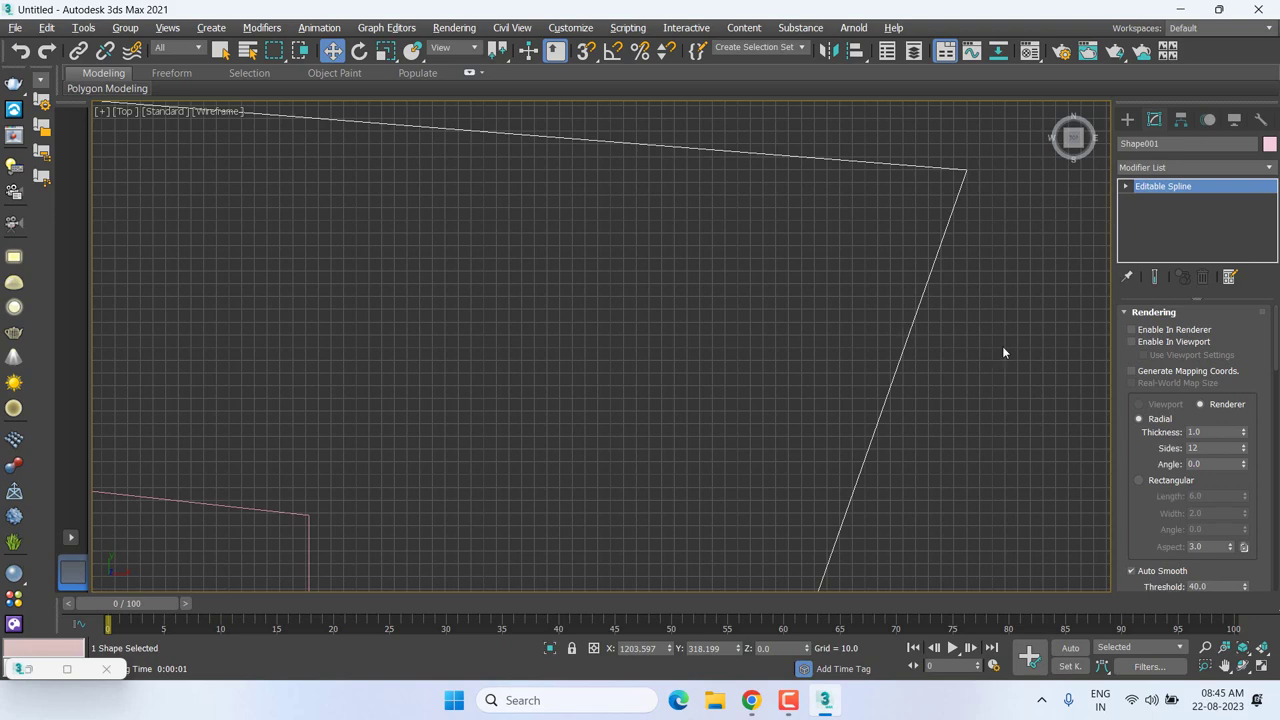
Enable In Viewport with a Radial cross-section and raise Thickness from 1.0 to 9.06.
{"action": "left_click", "coordinate": [1150, 343]}
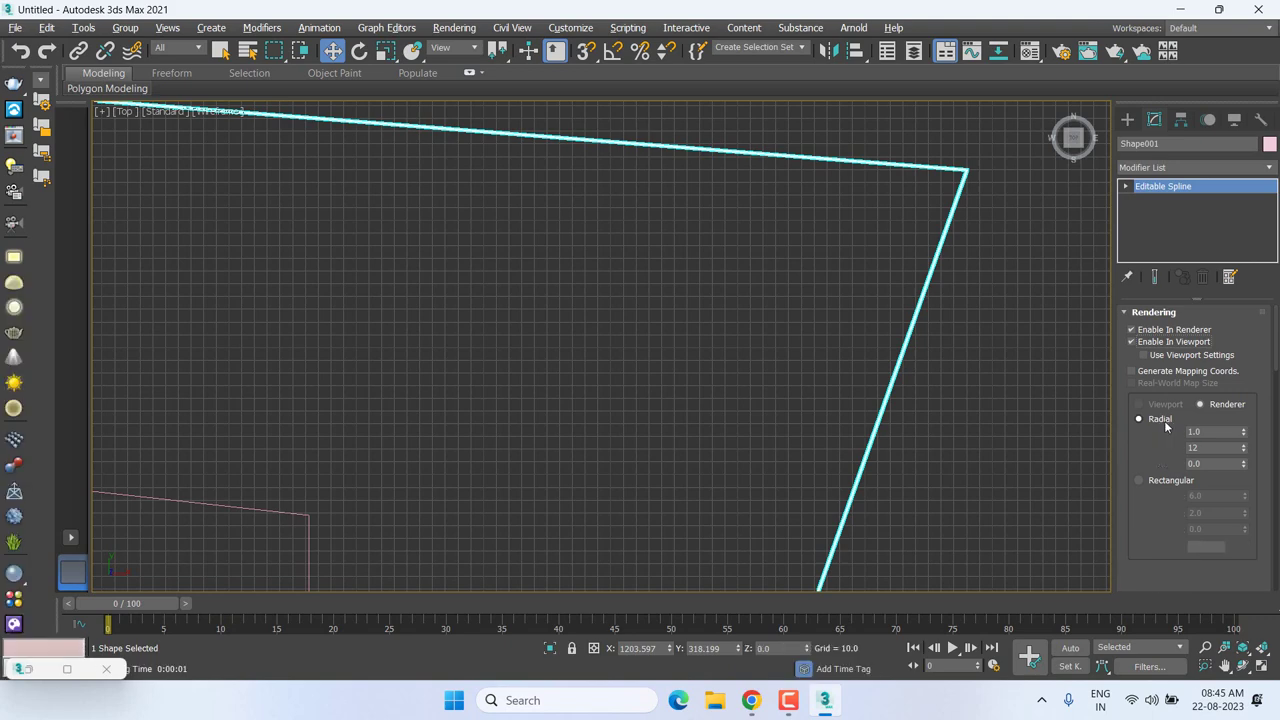
{"action": "left_click", "coordinate": [1172, 482]}
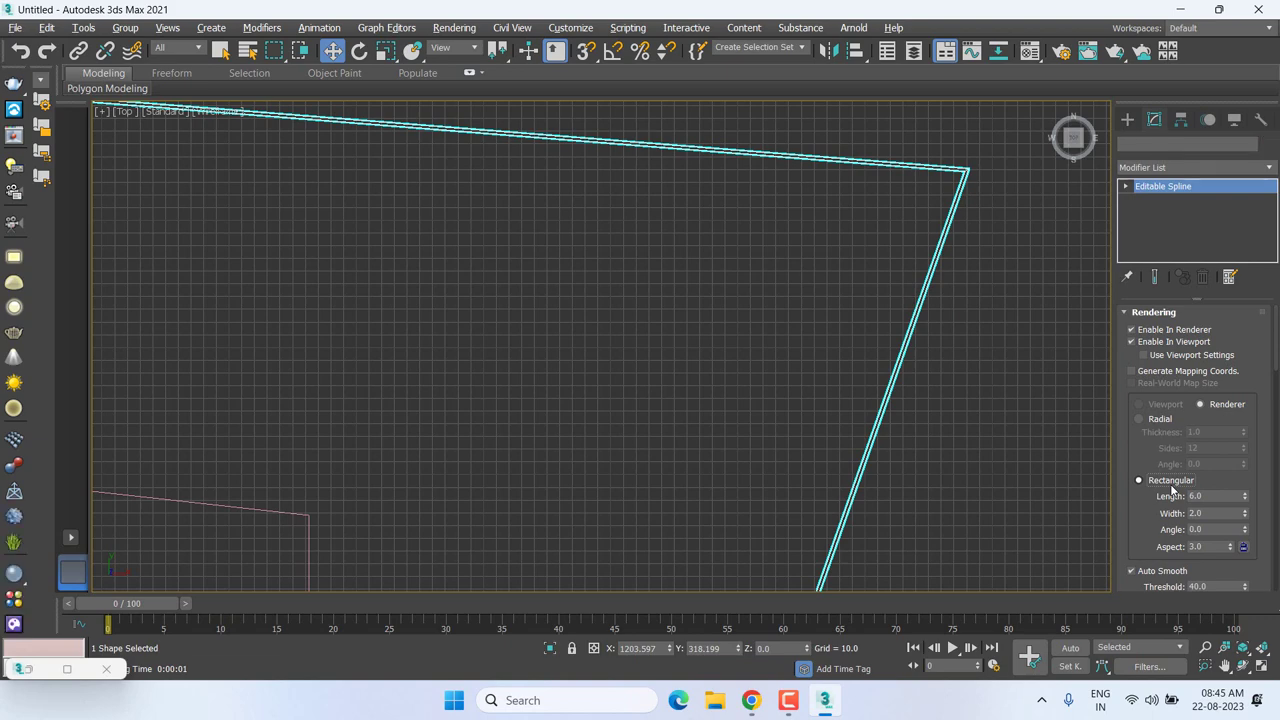
{"action": "left_click", "coordinate": [1140, 419]}
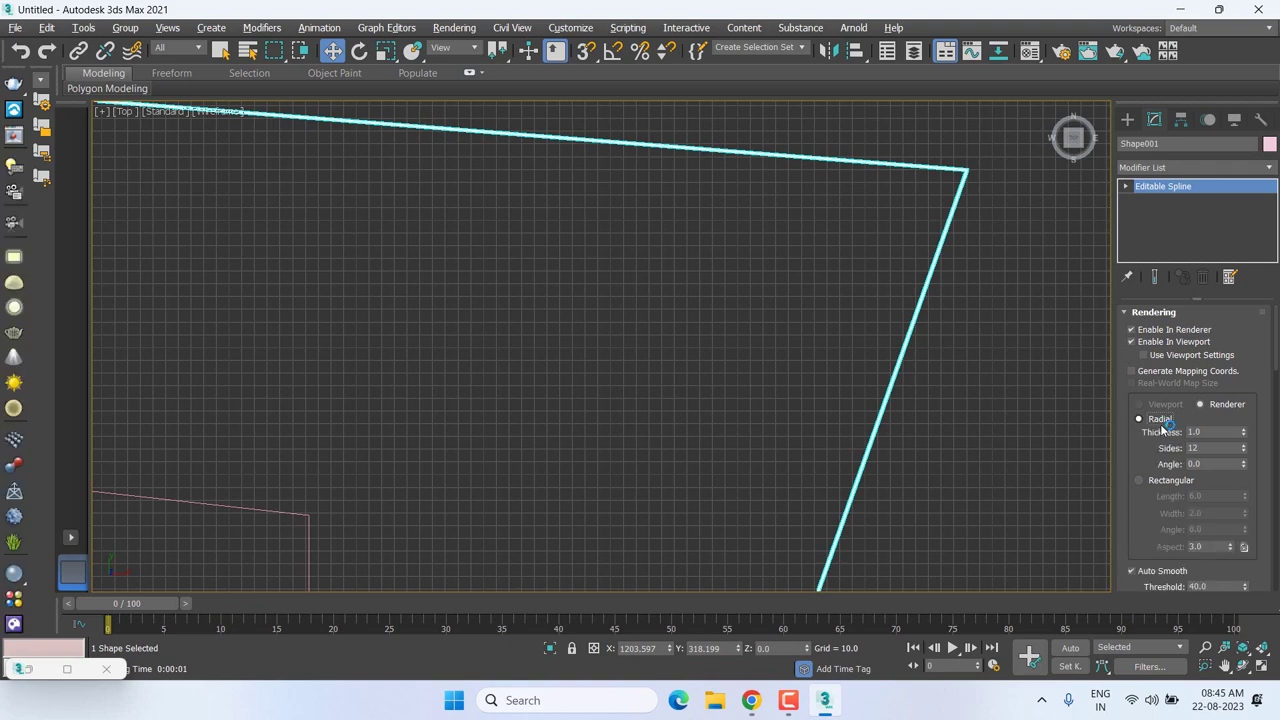
{"action": "mouse_move", "coordinate": [968, 188]}
{"action": "middle_mouse_down"}
{"action": "mouse_move", "coordinate": [1008, 176]}
{"action": "mouse_move", "coordinate": [883, 391]}
{"action": "middle_mouse_up"}
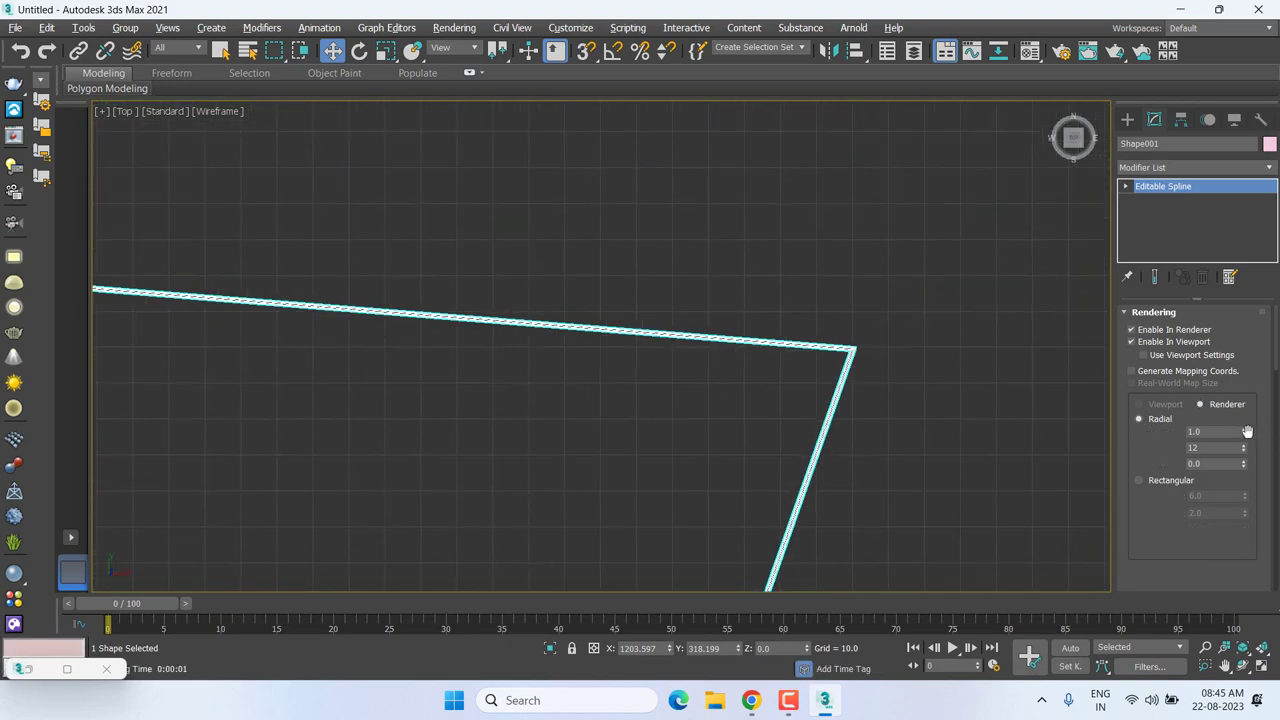
{"action": "left_click_drag", "start_coordinate": [1243, 432], "coordinate": [1243, 150]}
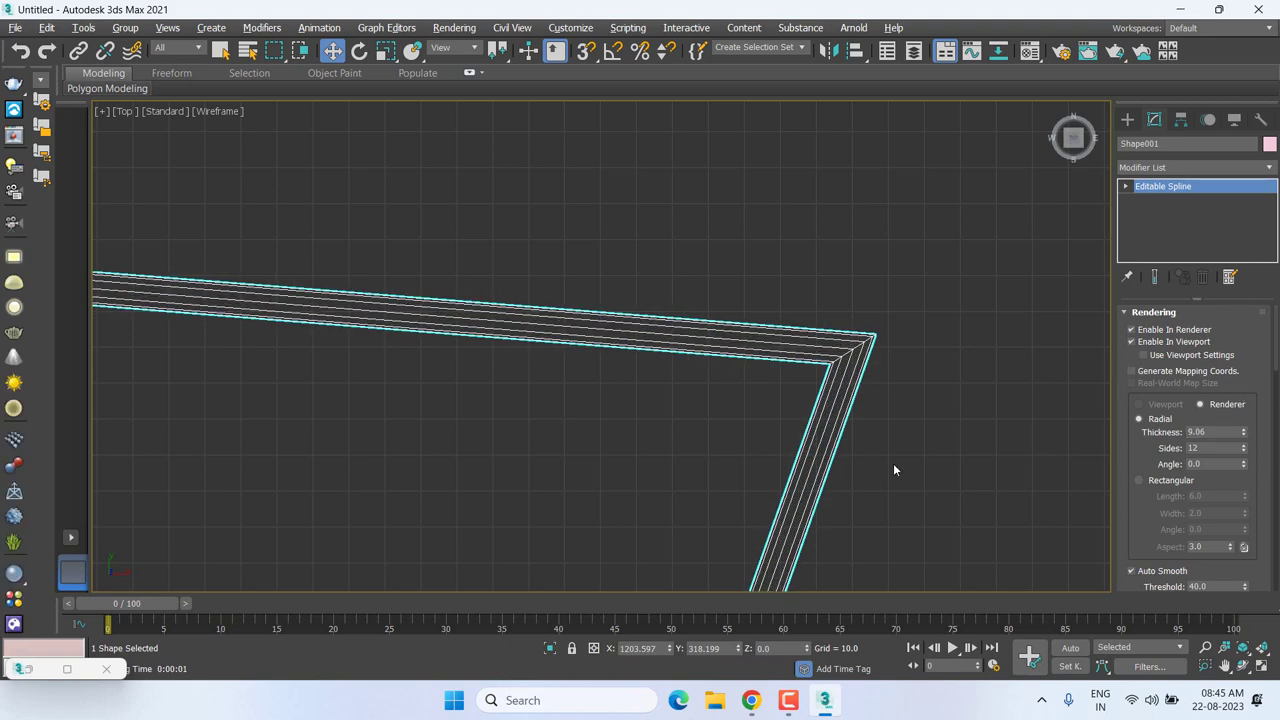
{"action": "scroll", "coordinate": [825, 430], "scroll_direction": "down", "scroll_amount": 1}
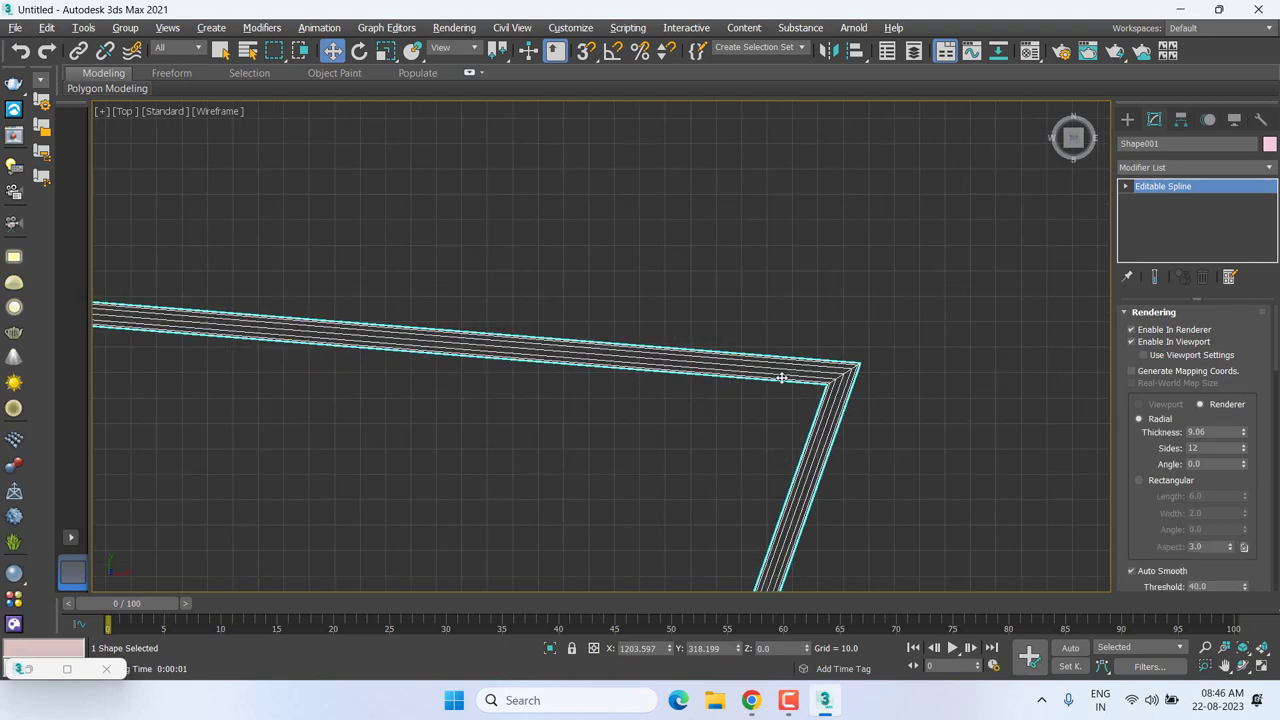
{"action": "scroll", "coordinate": [765, 335], "scroll_direction": "down", "scroll_amount": 1}
{"action": "scroll", "coordinate": [762, 376], "scroll_direction": "down", "scroll_amount": 1}
{"action": "scroll", "coordinate": [766, 382], "scroll_direction": "down", "scroll_amount": 2}
Inspect the tube in Perspective, reselect it, and switch its cross-section to Rectangular (6.0 by 2.0).
{"action": "middle_click_drag", "start_coordinate": [769, 388], "coordinate": [683, 418]}
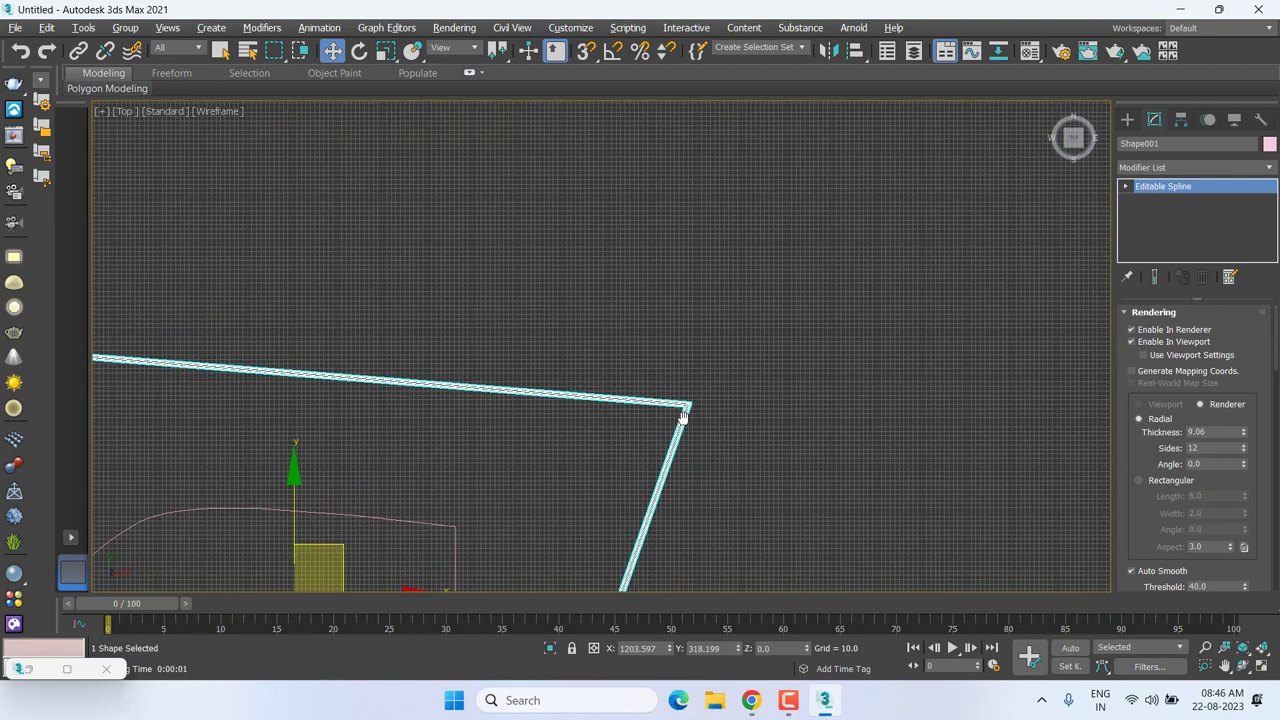
{"action": "key", "text": "p"}
{"action": "middle_click_drag", "start_coordinate": [802, 400], "coordinate": [774, 356], "text": "alt"}
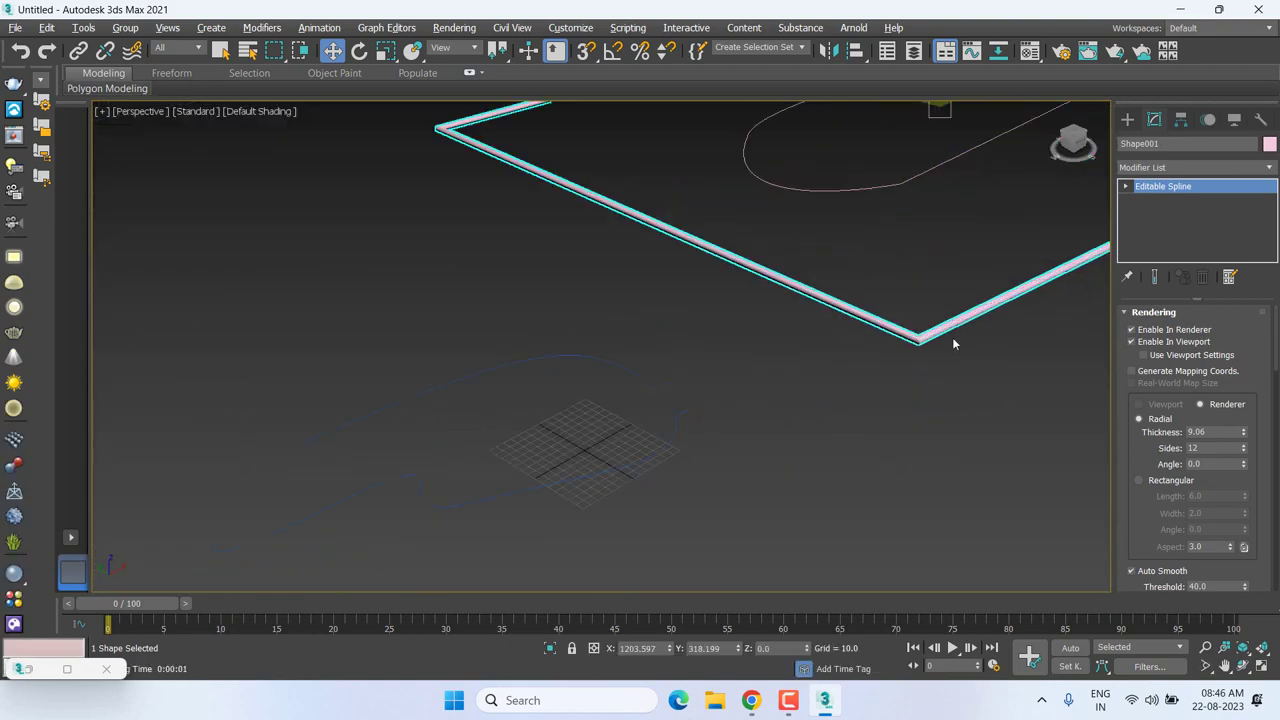
{"action": "key", "text": "z"}
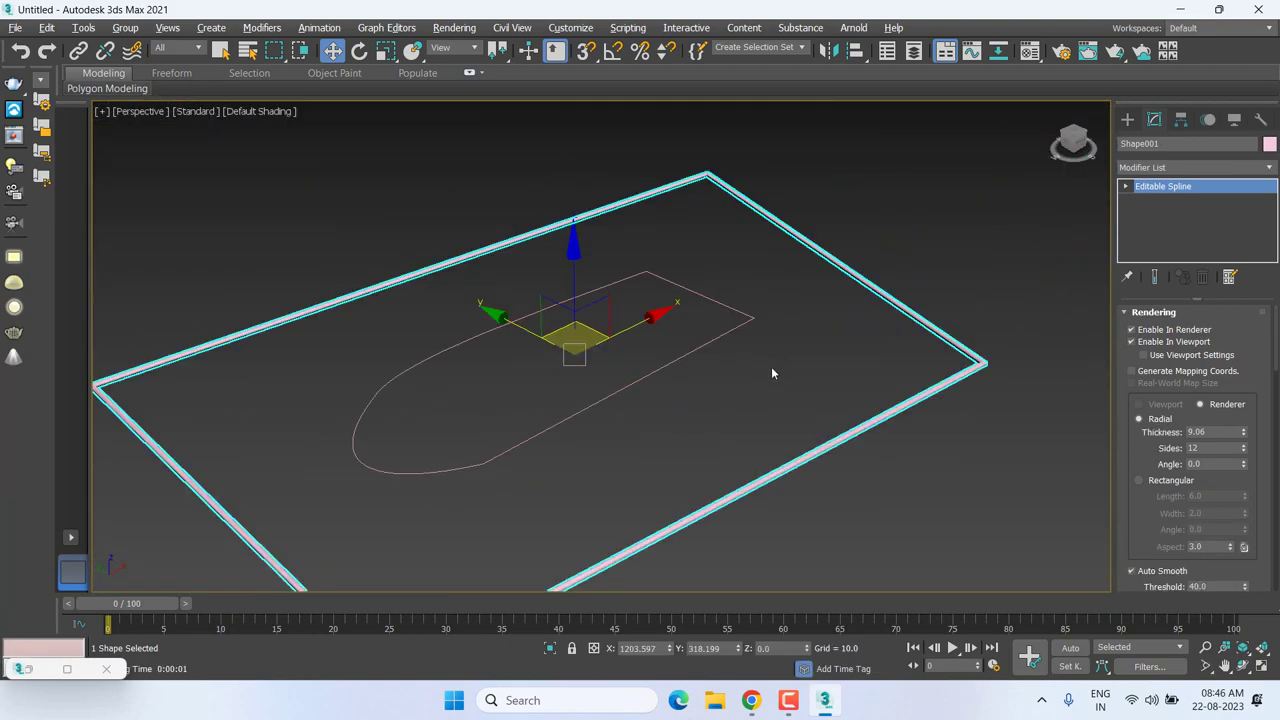
{"action": "left_click", "coordinate": [998, 410]}
{"action": "scroll", "coordinate": [984, 378], "scroll_direction": "up", "scroll_amount": 5}
{"action": "scroll", "coordinate": [970, 405], "scroll_direction": "up", "scroll_amount": 3}
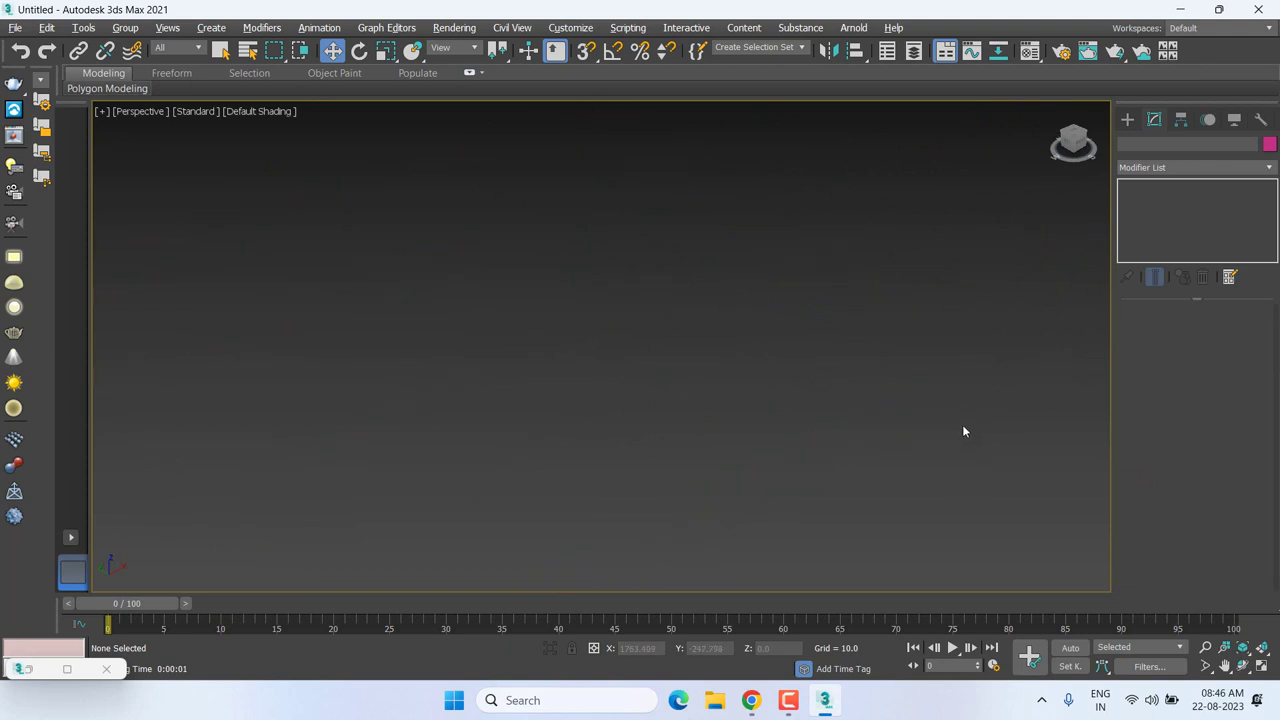
{"action": "scroll", "coordinate": [955, 415], "scroll_direction": "down", "scroll_amount": 2}
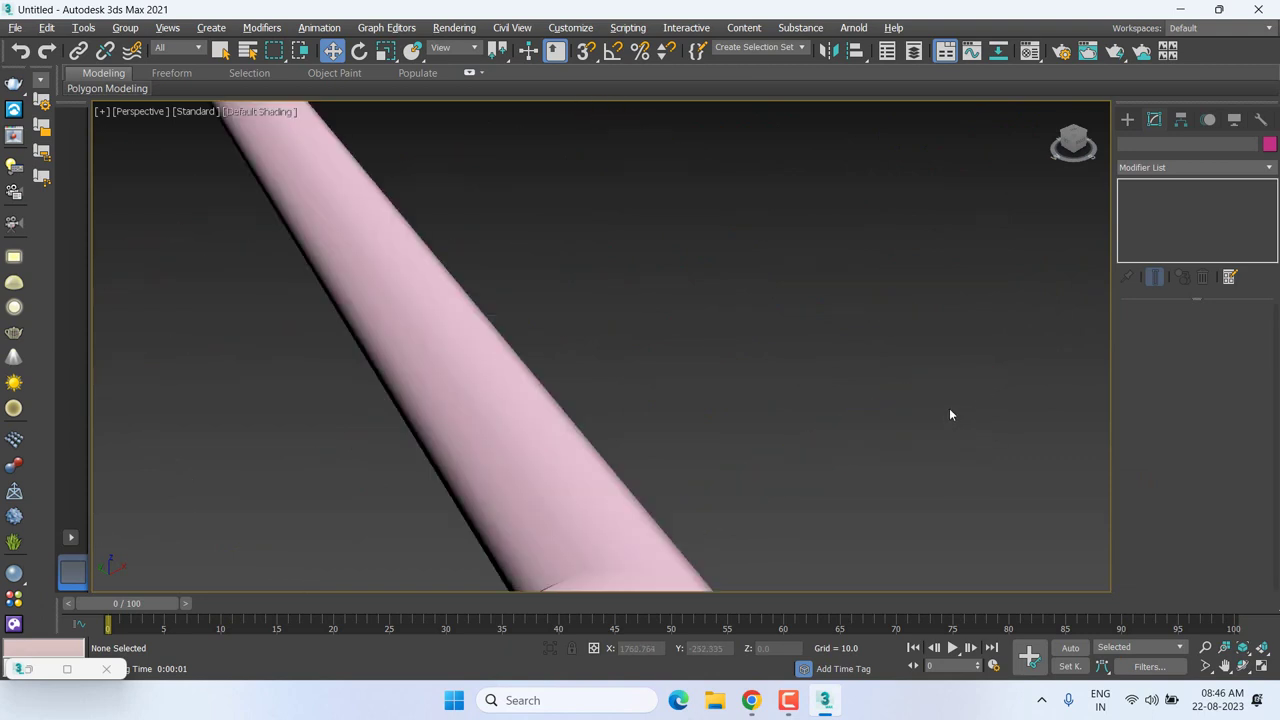
{"action": "scroll", "coordinate": [760, 451], "scroll_direction": "down", "scroll_amount": 2}
{"action": "scroll", "coordinate": [766, 403], "scroll_direction": "down", "scroll_amount": 2}
{"action": "left_click", "coordinate": [772, 429]}
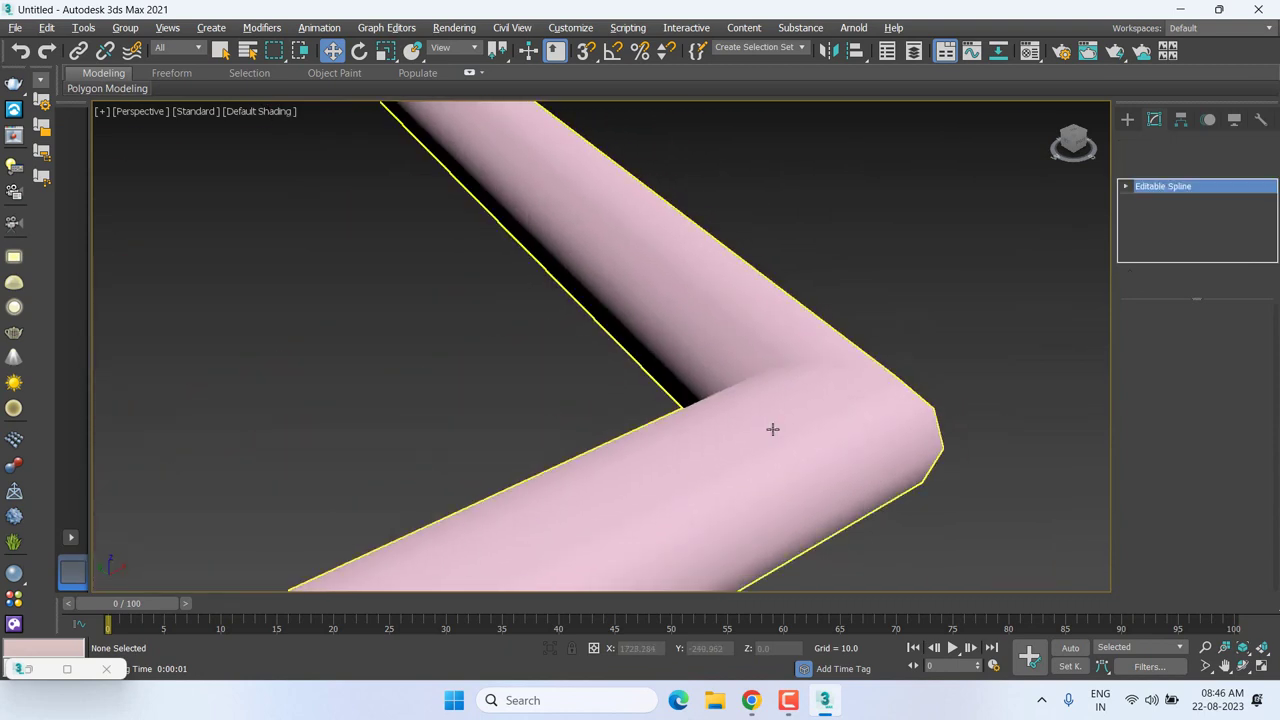
{"action": "left_click", "coordinate": [1150, 483]}
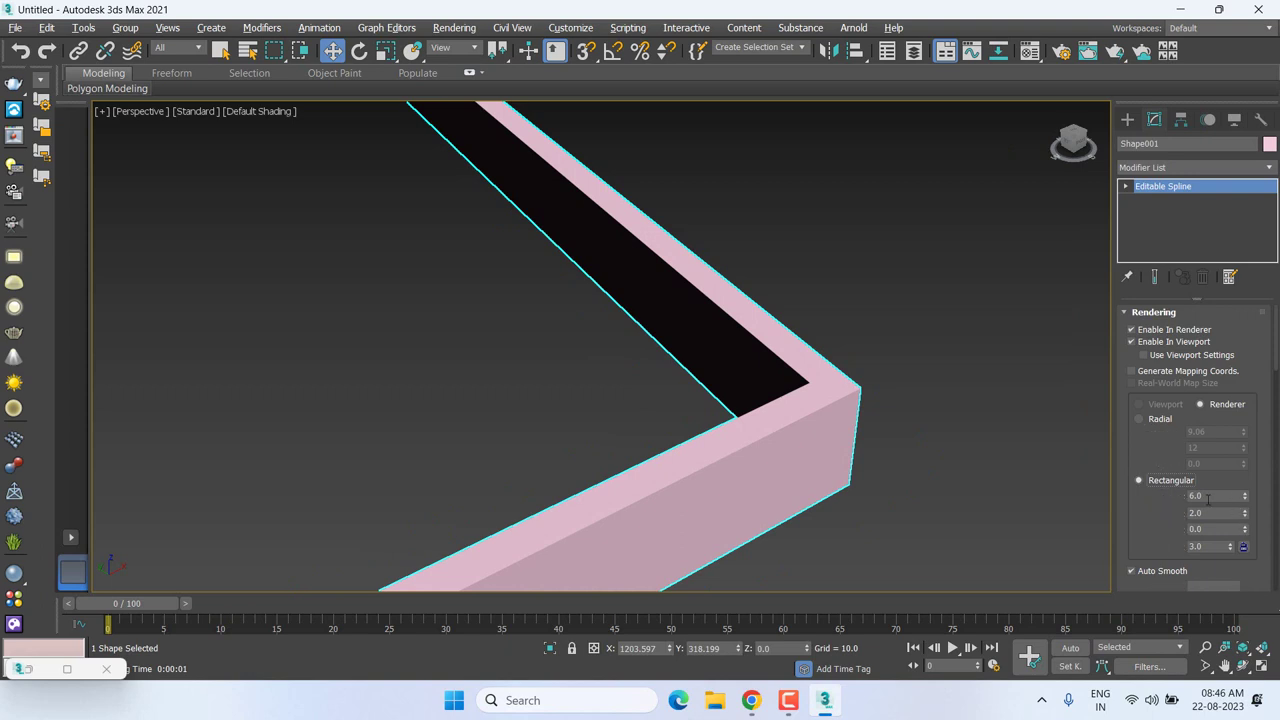
Raise the Rectangular Length to 24.058 and Width to 9.071, viewing in wireframe Top view.
{"action": "left_click", "coordinate": [1245, 493]}
{"action": "mouse_move", "coordinate": [1245, 496]}
{"action": "left_mouse_down"}
{"action": "mouse_move", "coordinate": [1246, 428]}
{"action": "mouse_move", "coordinate": [1249, 472]}
{"action": "left_mouse_up"}
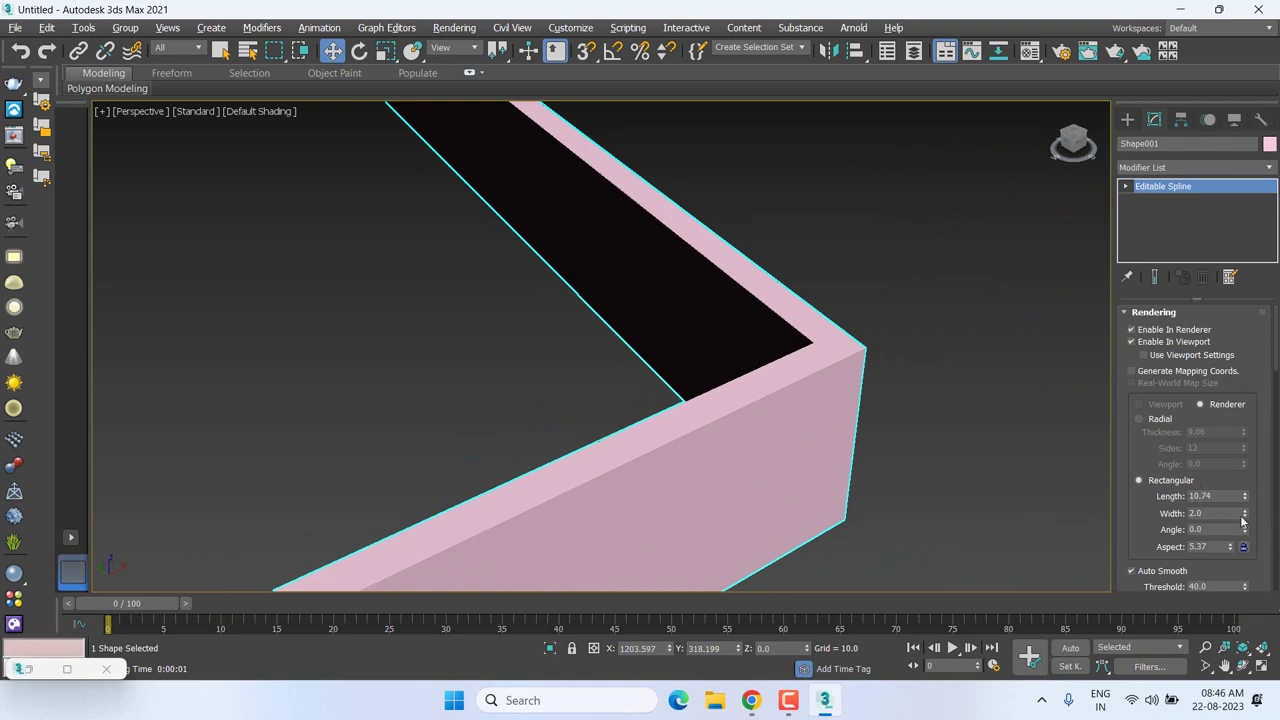
{"action": "left_click_drag", "start_coordinate": [1245, 517], "coordinate": [1184, 348]}
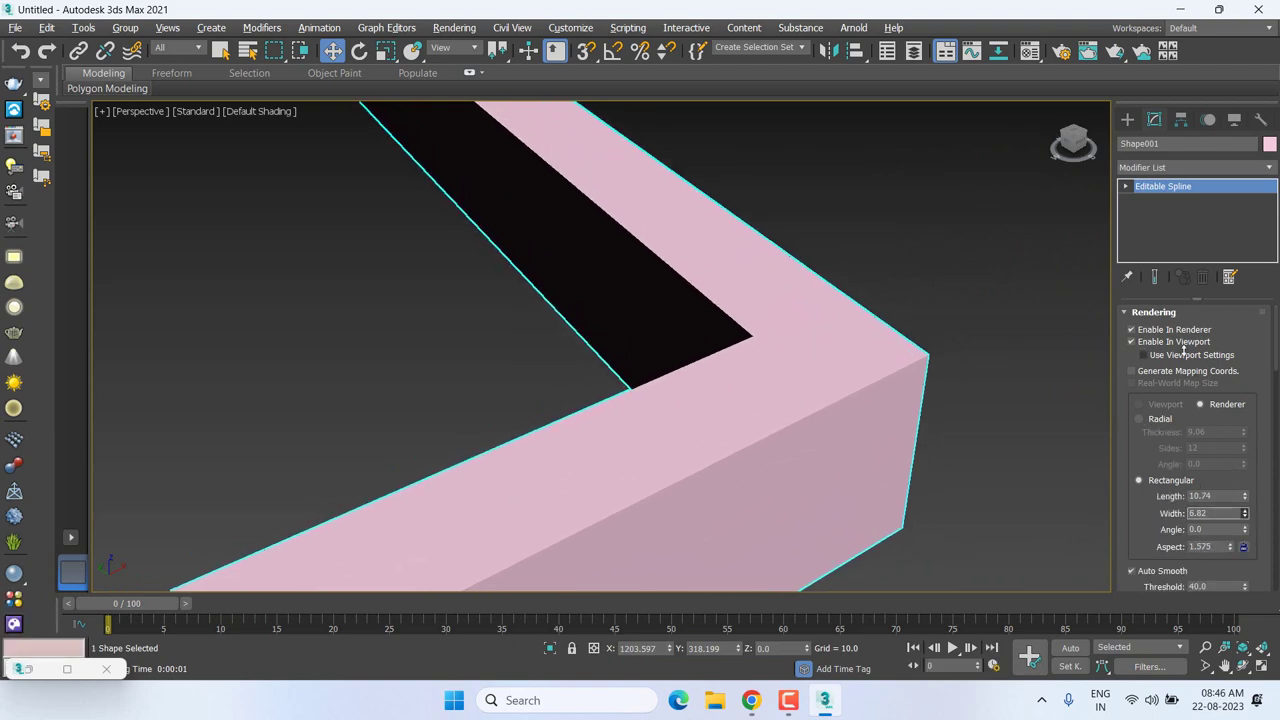
{"action": "middle_click_drag", "start_coordinate": [891, 356], "coordinate": [891, 364]}
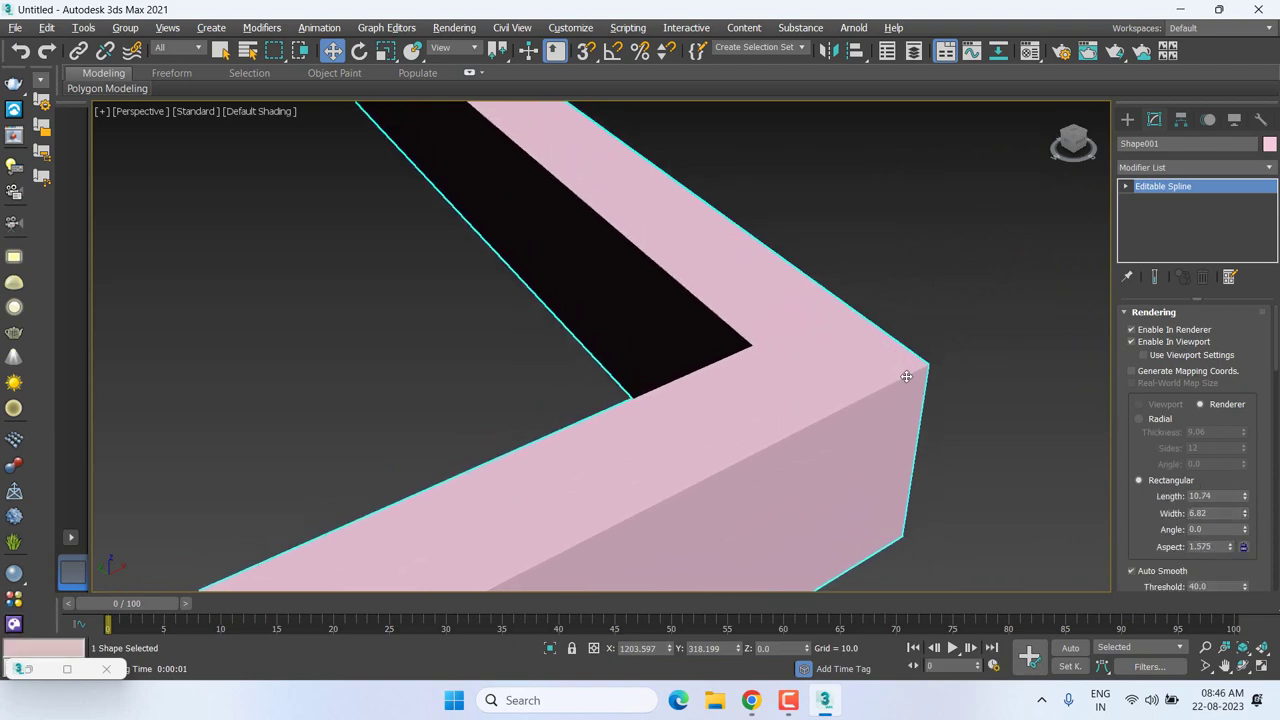
{"action": "key", "text": "F3"}
{"action": "key", "text": "t"}
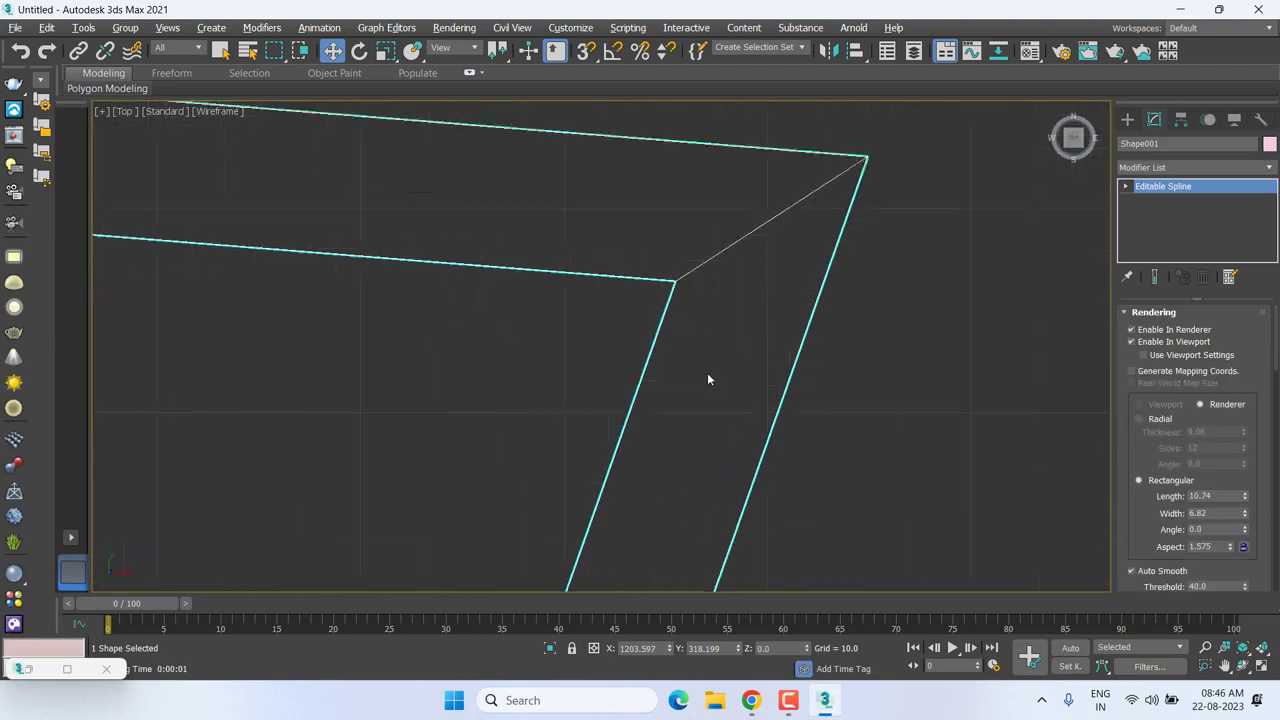
{"action": "left_click_drag", "start_coordinate": [1245, 502], "coordinate": [1245, 500]}
{"action": "middle_click_drag", "start_coordinate": [546, 296], "coordinate": [535, 300]}
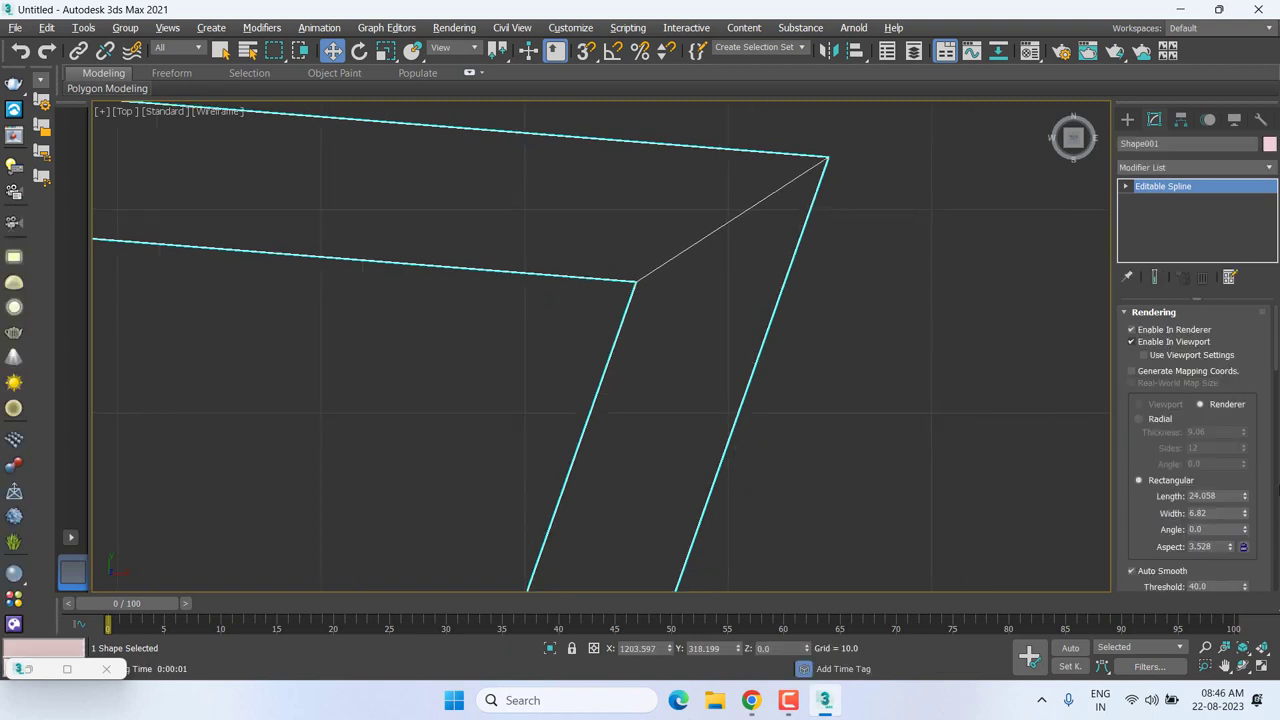
{"action": "left_click_drag", "start_coordinate": [1247, 502], "coordinate": [623, 319]}
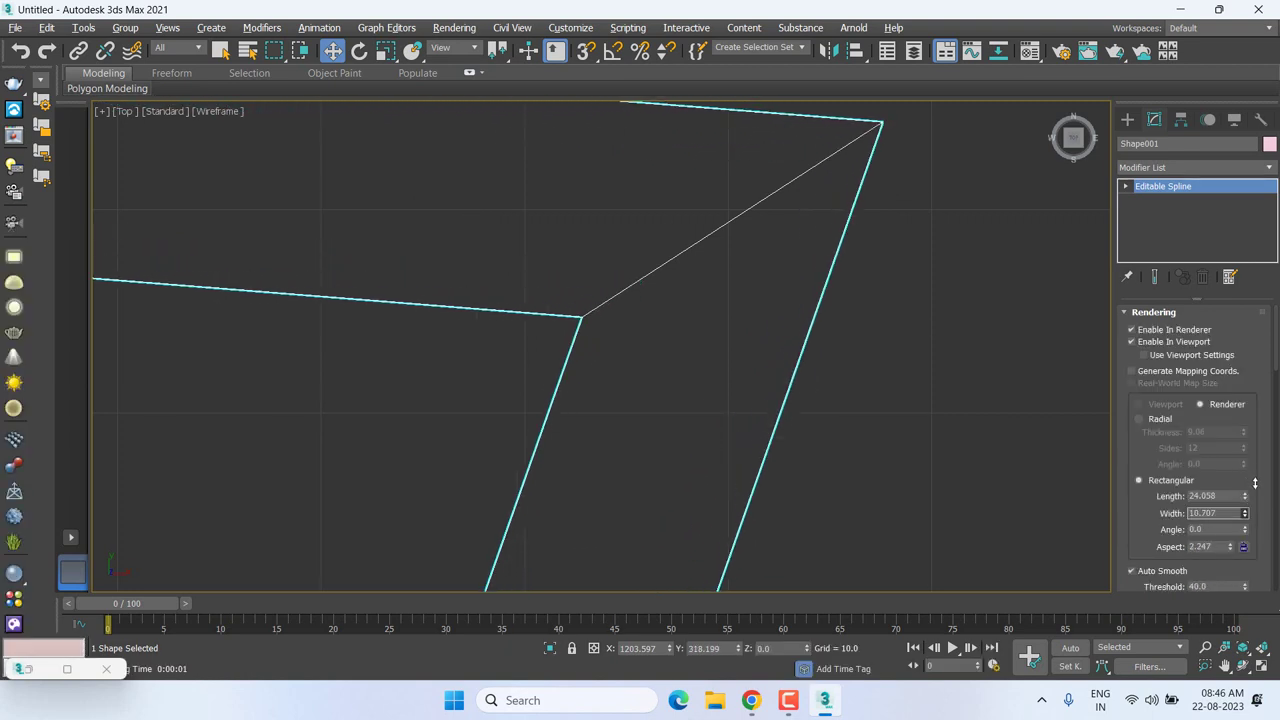
At Vertex level, move the diagonal's end vertex onto the outline's top-right corner.
{"action": "left_click", "coordinate": [1152, 200]}
{"action": "left_click_drag", "start_coordinate": [707, 203], "coordinate": [774, 266]}
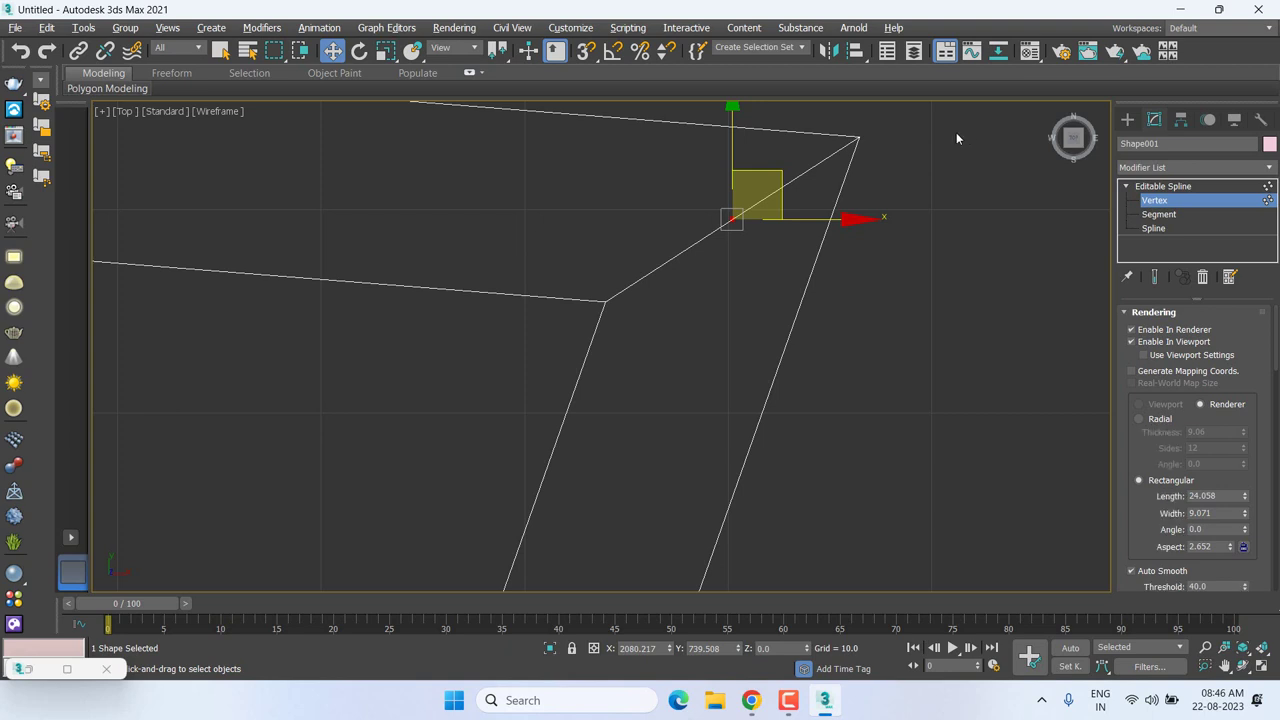
{"action": "mouse_move", "coordinate": [745, 228]}
{"action": "left_mouse_down"}
{"action": "mouse_move", "coordinate": [861, 180]}
{"action": "mouse_move", "coordinate": [851, 164]}
{"action": "left_mouse_up"}
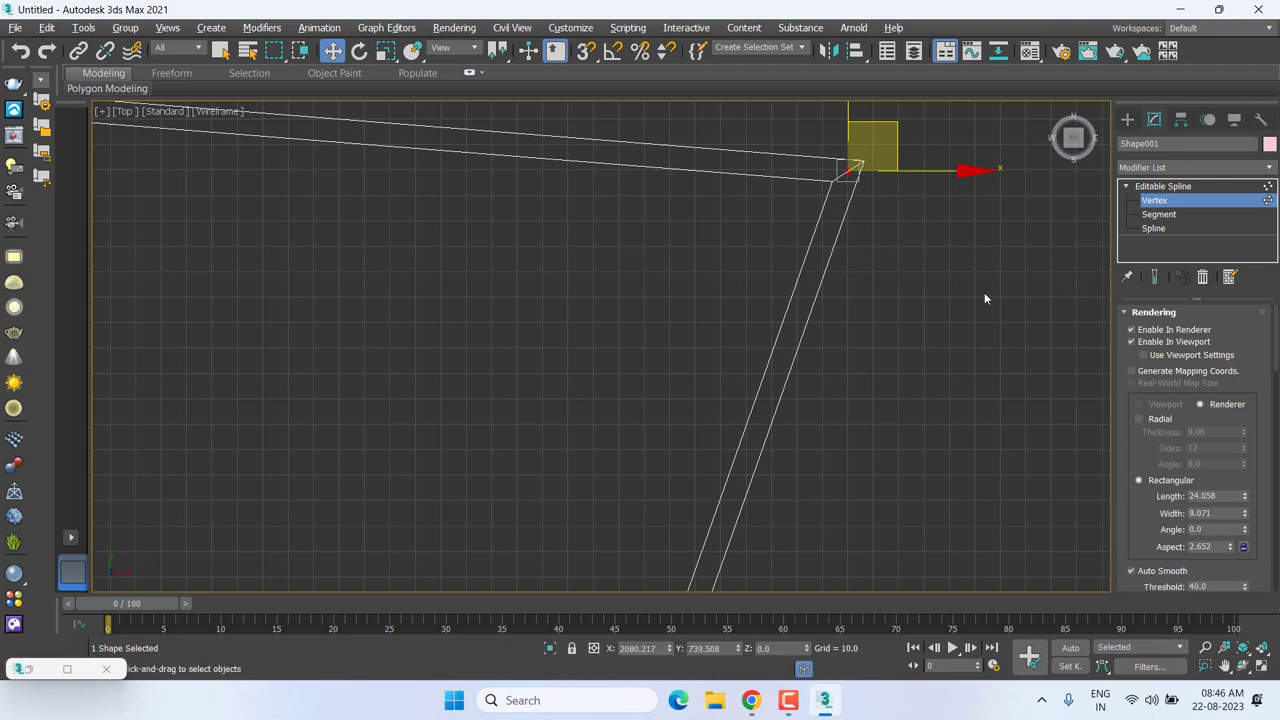
{"action": "left_click", "coordinate": [1131, 342]}
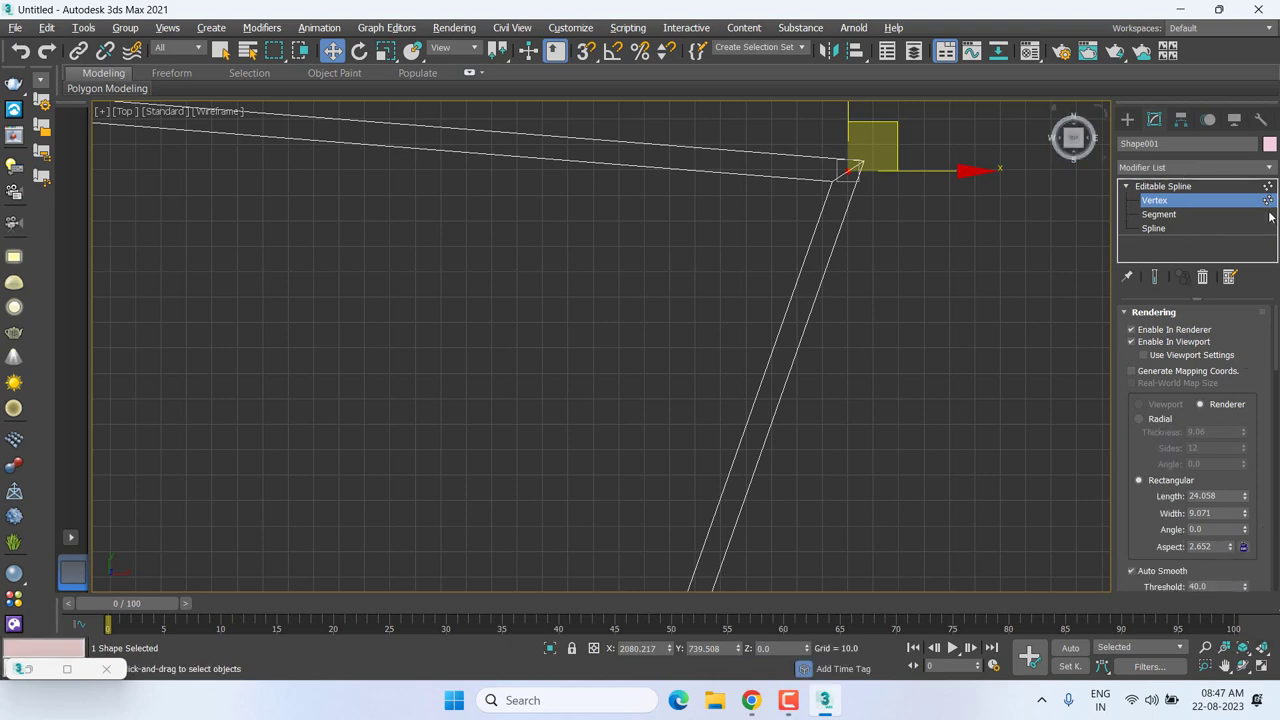
{"action": "left_click", "coordinate": [843, 170]}
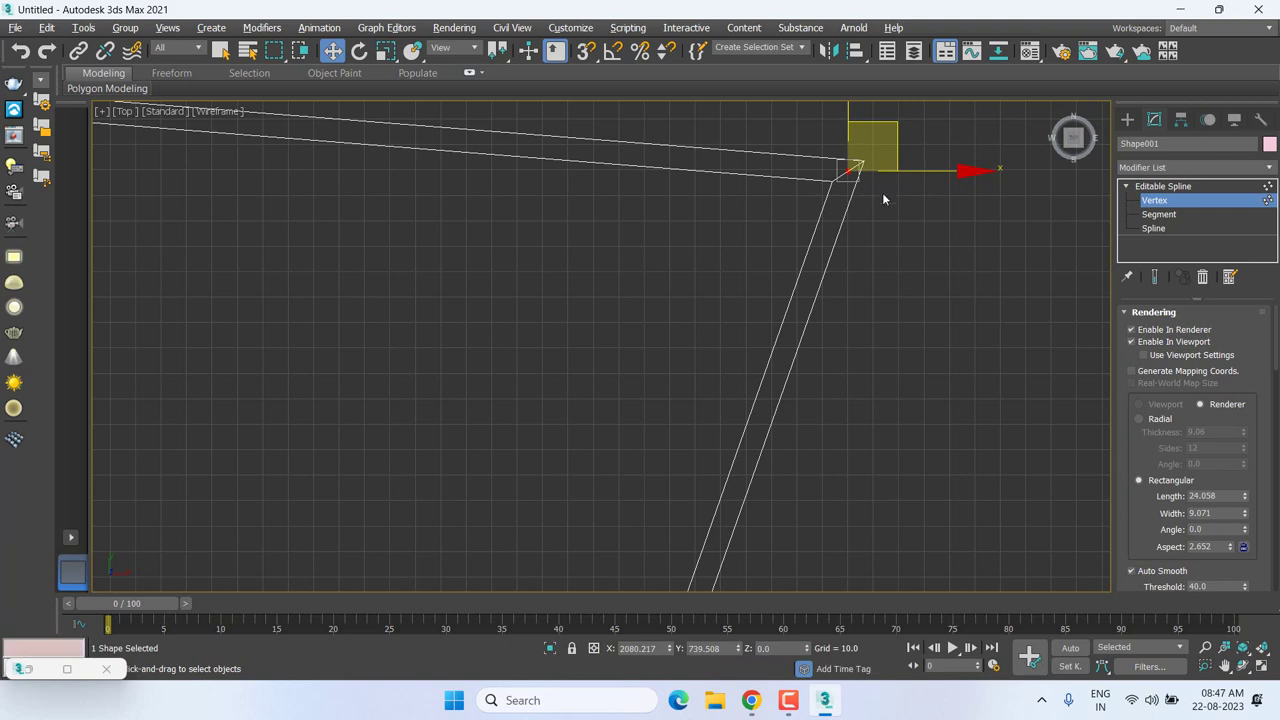
{"action": "left_click", "coordinate": [848, 170]}
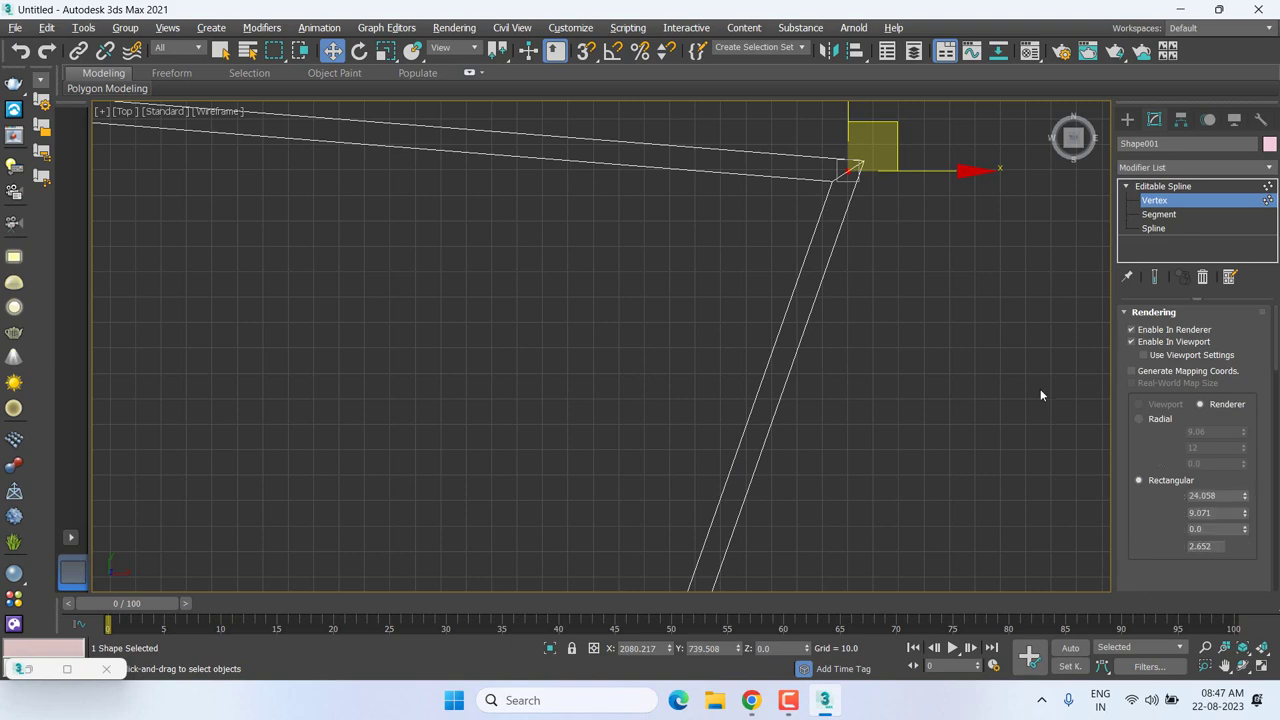
Try a Radial cross-section, revert to Rectangular, and zoom out to check the corner.
{"action": "left_click", "coordinate": [1170, 421]}
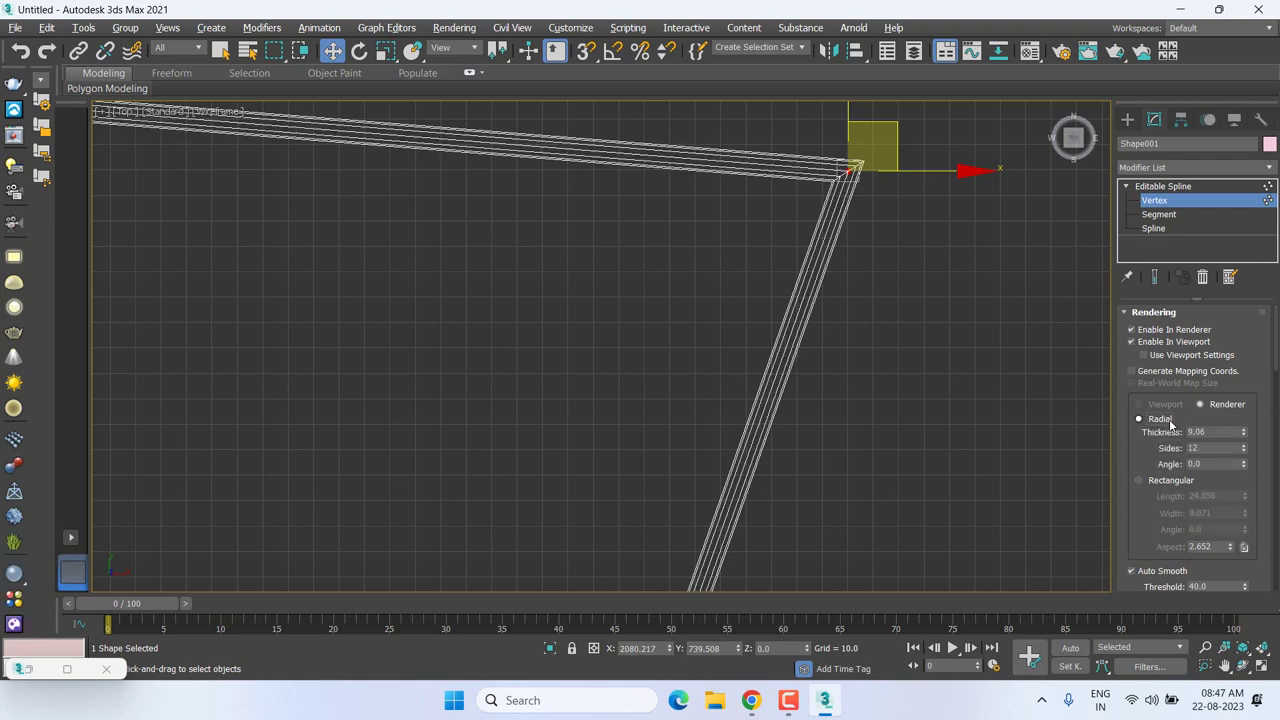
{"action": "left_click", "coordinate": [1180, 484]}
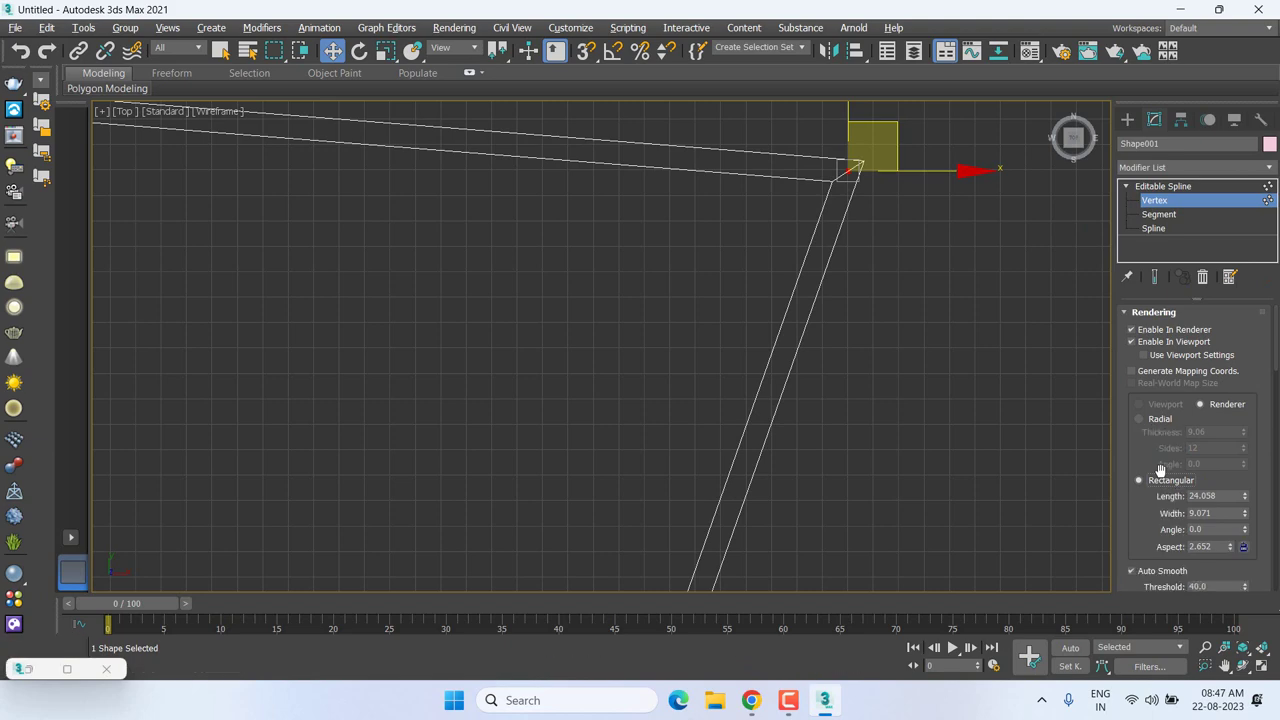
{"action": "middle_click_drag", "start_coordinate": [849, 212], "coordinate": [846, 229]}
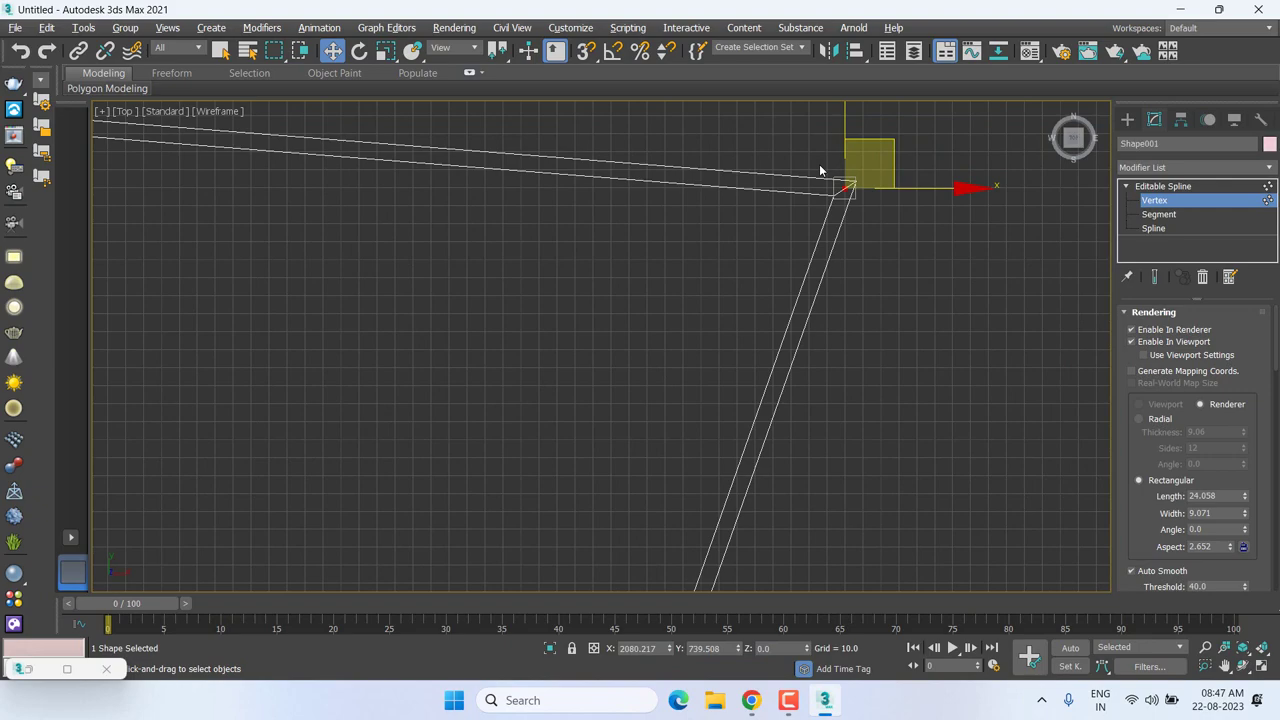
{"action": "middle_click_drag", "start_coordinate": [819, 170], "coordinate": [792, 175]}
{"action": "scroll", "coordinate": [790, 242], "scroll_direction": "down", "scroll_amount": 5}
{"action": "scroll", "coordinate": [790, 260], "scroll_direction": "down", "scroll_amount": 2}
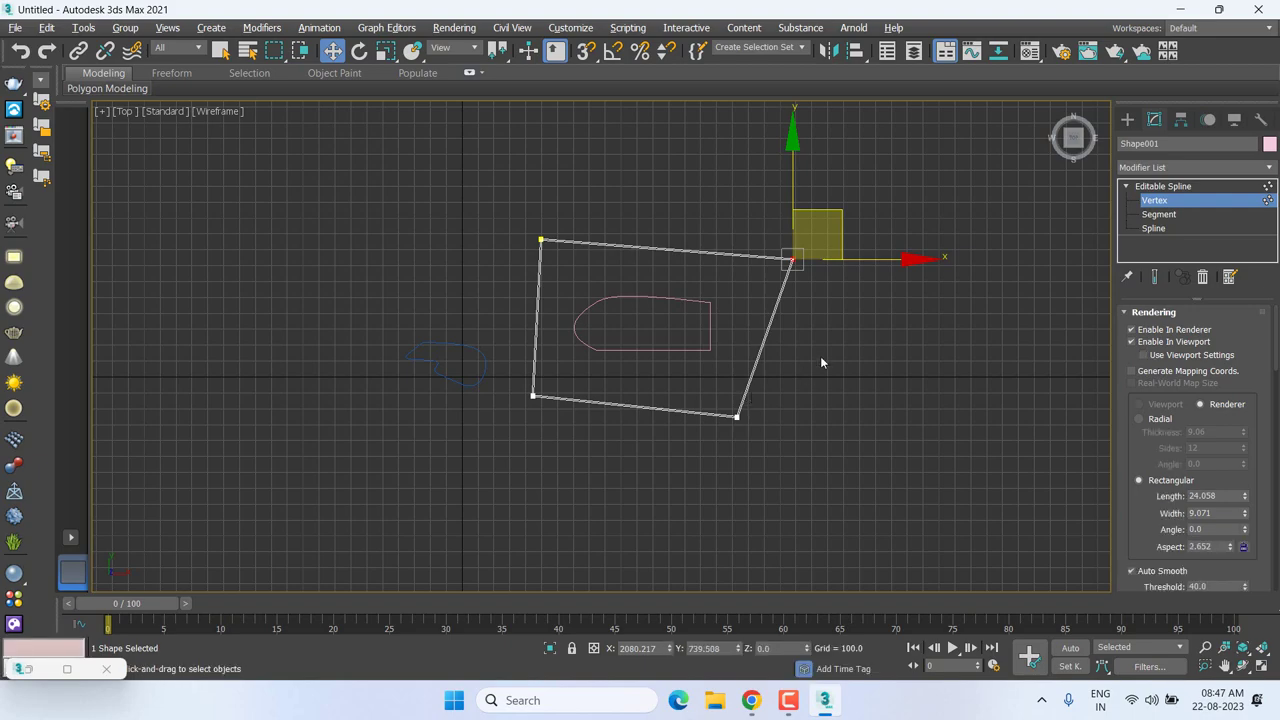
{"action": "scroll", "coordinate": [838, 278], "scroll_direction": "up", "scroll_amount": 2}
{"action": "scroll", "coordinate": [729, 236], "scroll_direction": "up", "scroll_amount": 3}
{"action": "scroll", "coordinate": [786, 286], "scroll_direction": "down", "scroll_amount": 1}
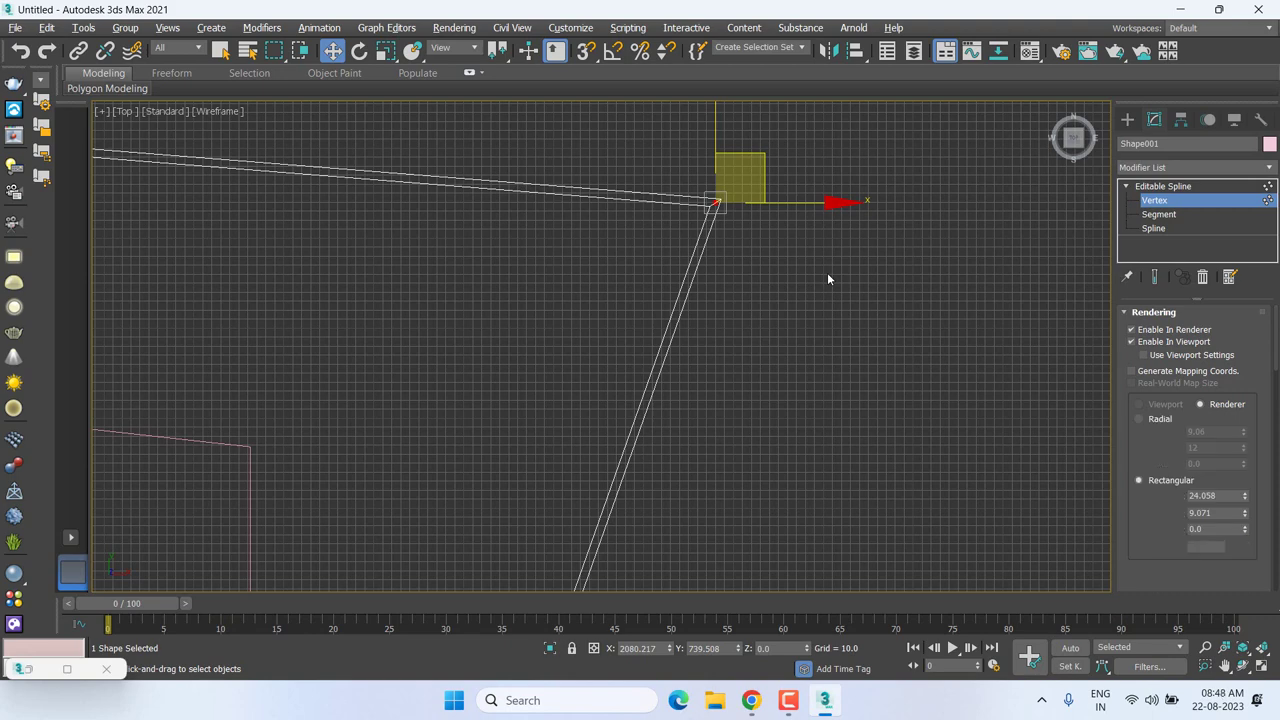
Collapse the Rendering rollout, scroll to the Geometry rollout and frame Shape001 in the Top viewport.
{"action": "left_click", "coordinate": [1141, 316]}
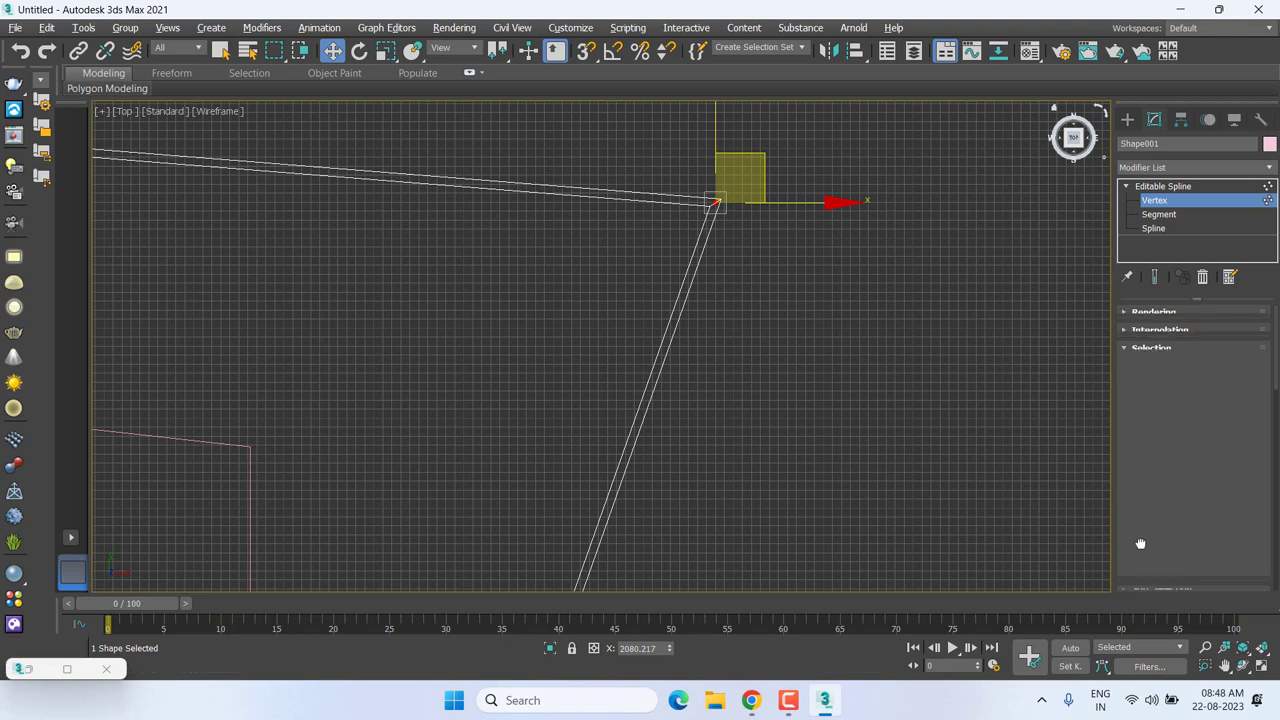
{"action": "left_click_drag", "start_coordinate": [1140, 567], "coordinate": [1155, 292]}
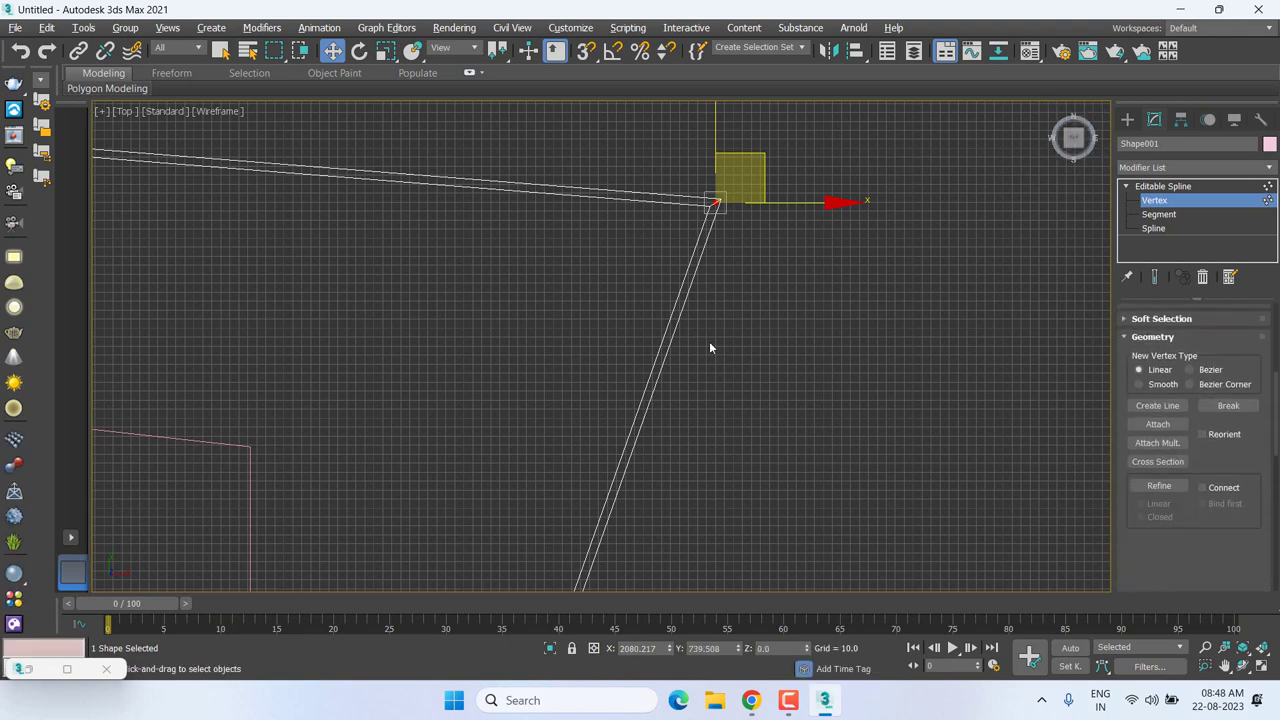
{"action": "scroll", "coordinate": [639, 248], "scroll_direction": "down", "scroll_amount": 5}
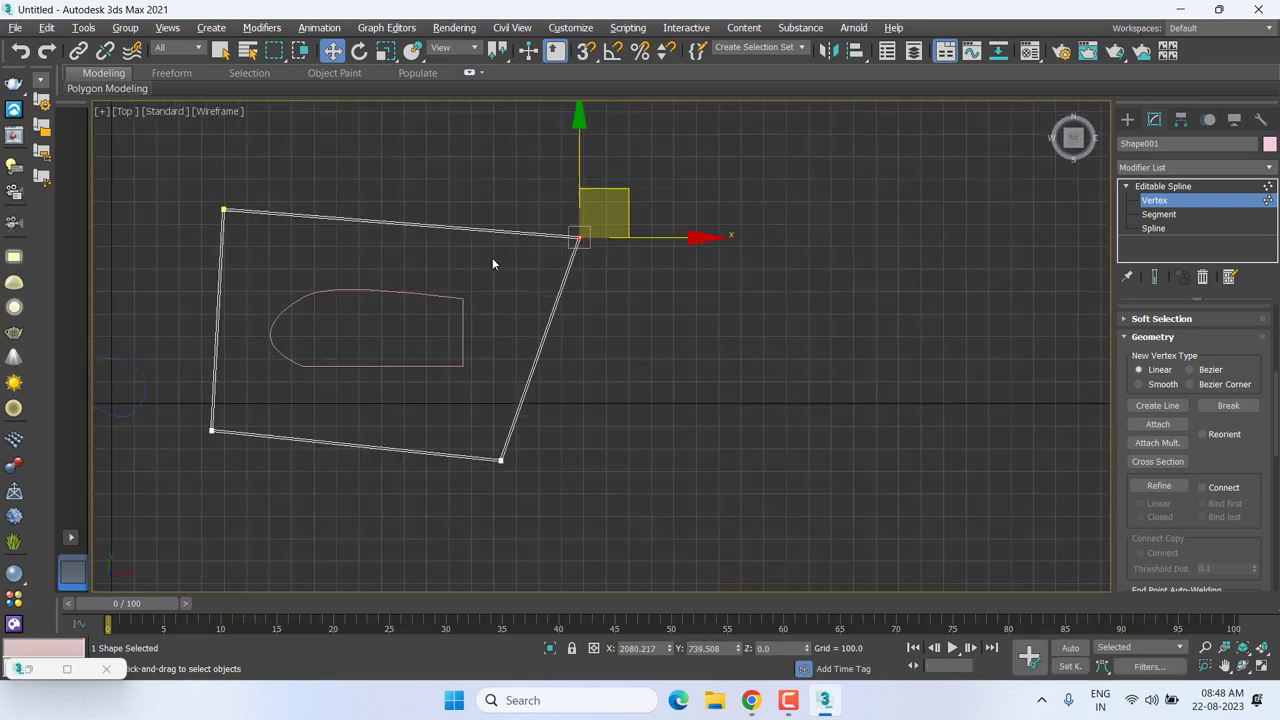
{"action": "middle_click_drag", "start_coordinate": [494, 263], "coordinate": [754, 246]}
{"action": "scroll", "coordinate": [754, 246], "scroll_direction": "up", "scroll_amount": 3}
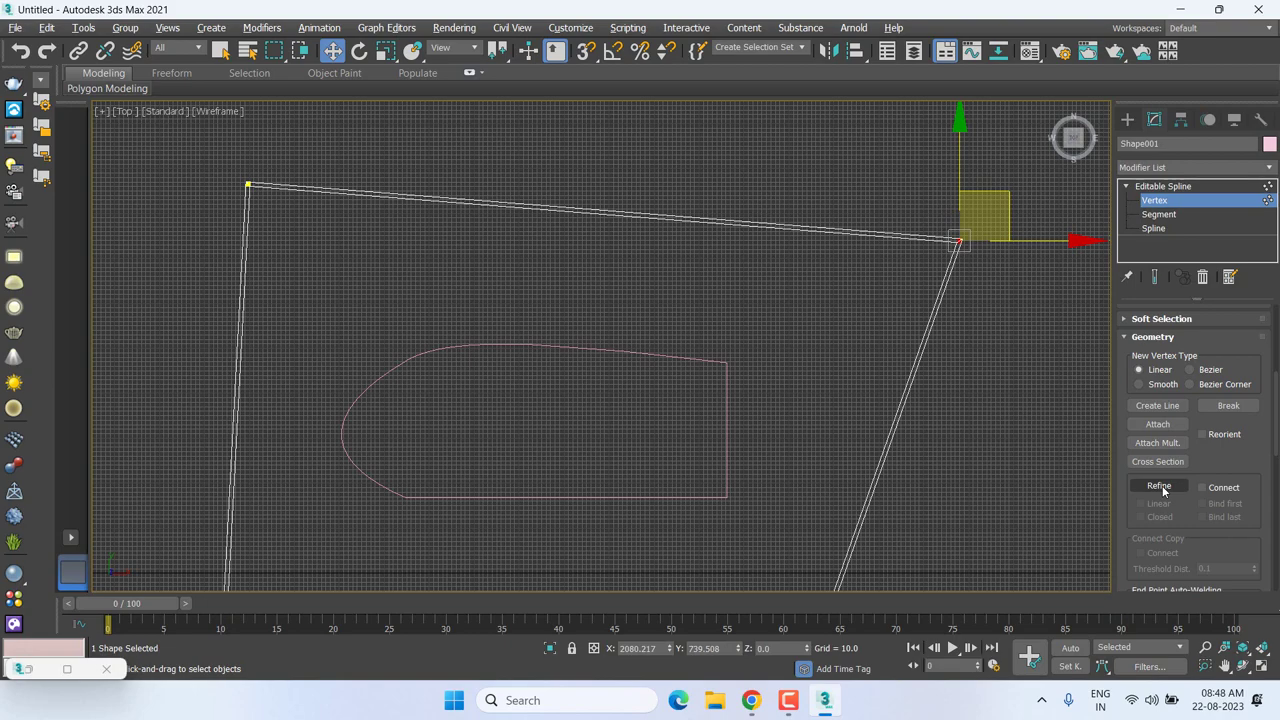
Turn on Refine from the spline quad menu to insert vertices along Shape001's segments.
{"action": "left_click", "coordinate": [1163, 490]}
{"action": "right_click", "coordinate": [610, 183]}
{"action": "right_click", "coordinate": [610, 183]}
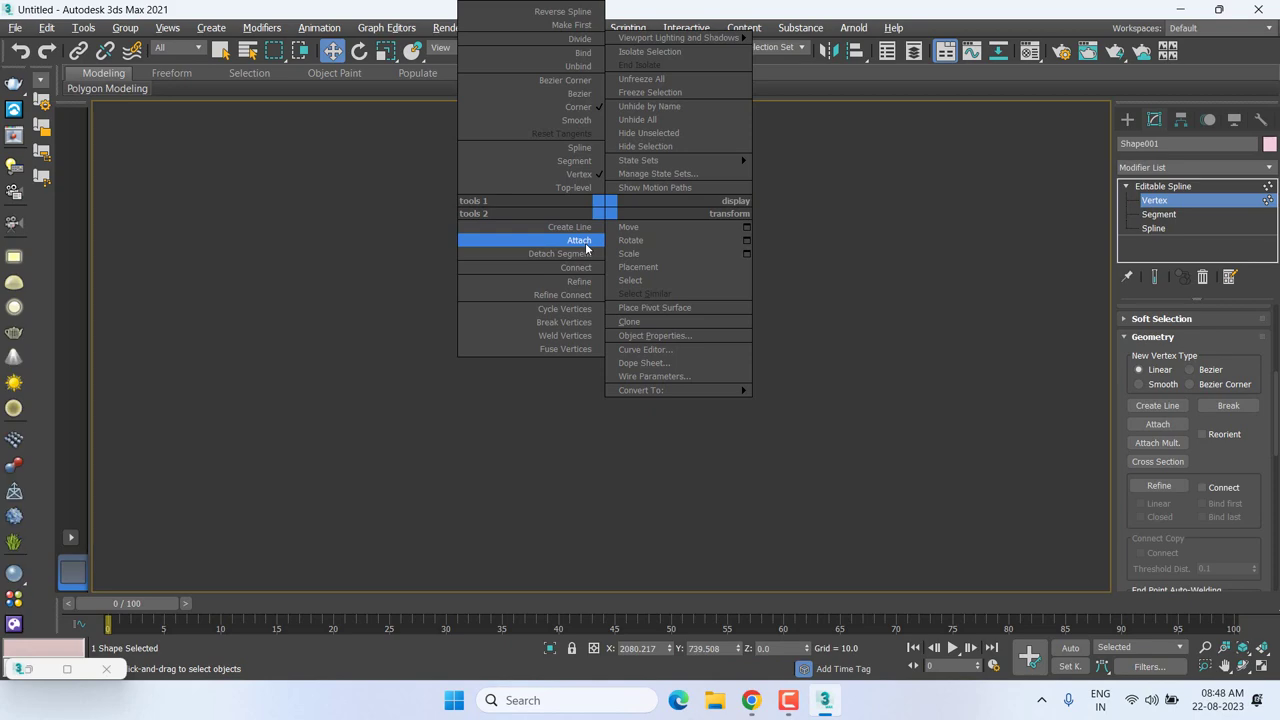
{"action": "left_click", "coordinate": [565, 425]}
{"action": "right_click", "coordinate": [763, 320]}
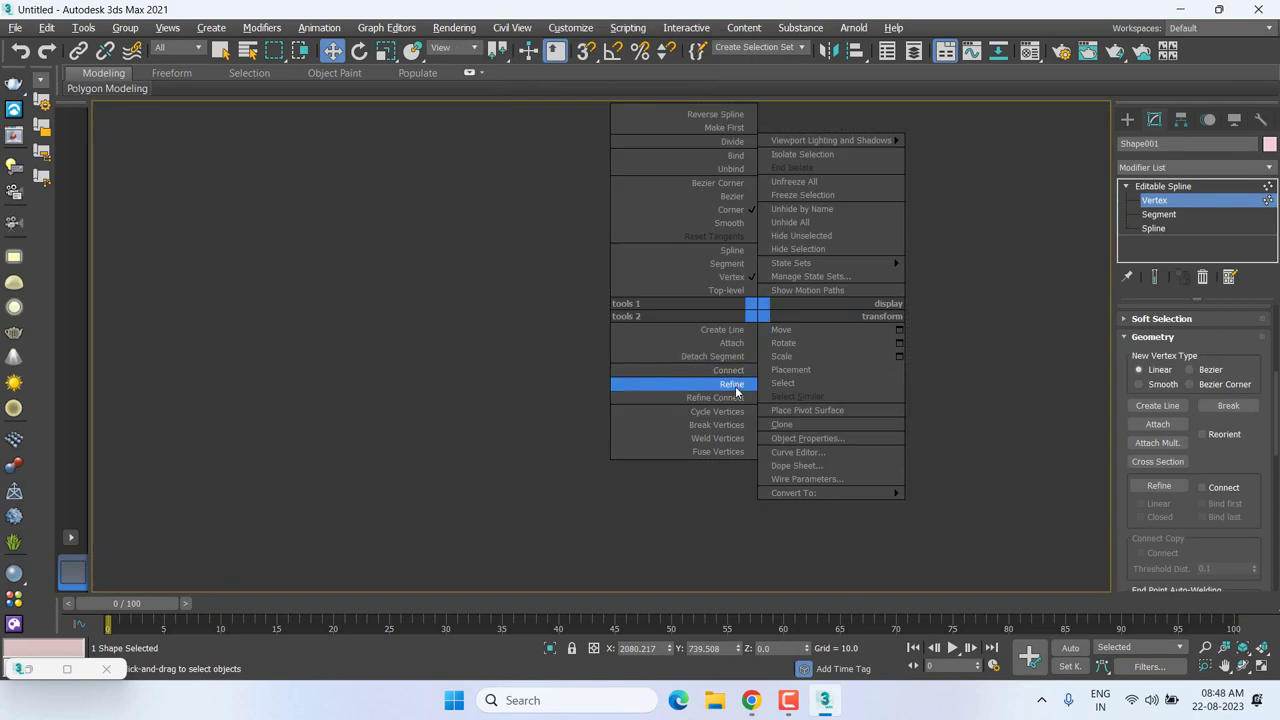
{"action": "left_click", "coordinate": [736, 389]}
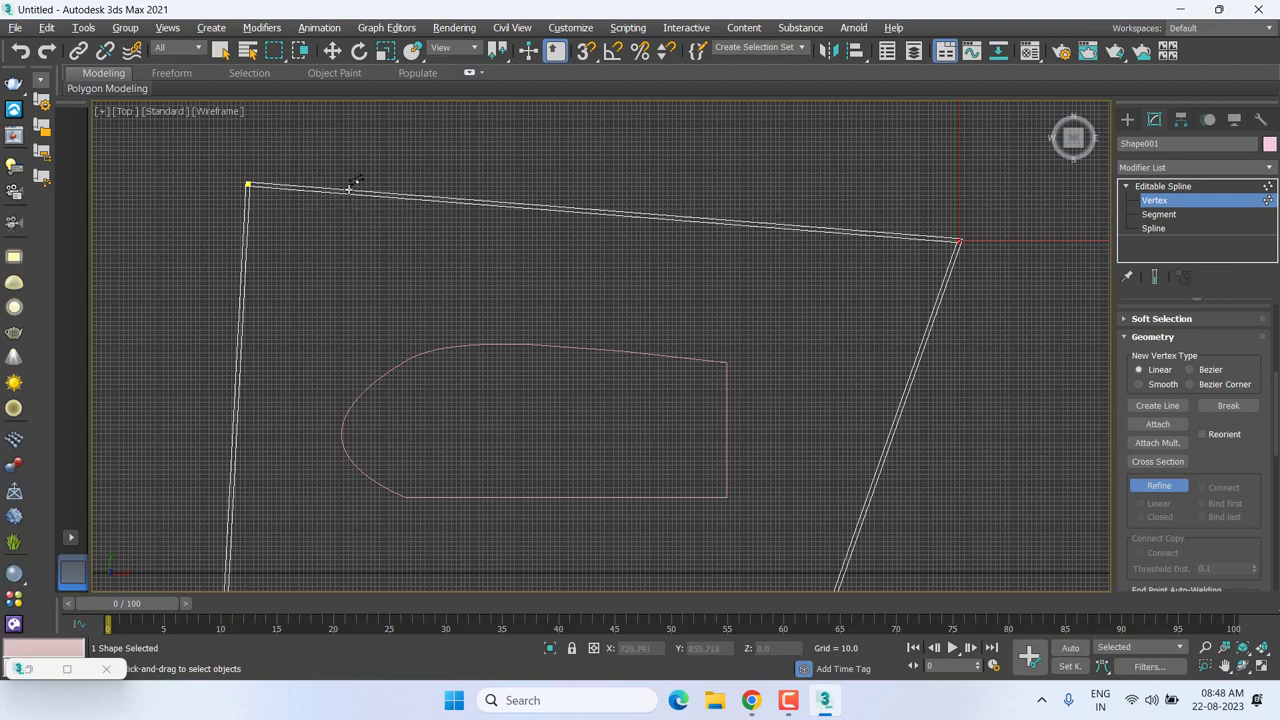
Add a vertex on the top edge, lift it, and make it Bezier to bend the edge upward.
{"action": "left_click", "coordinate": [709, 219]}
{"action": "key", "text": "w"}
{"action": "left_click", "coordinate": [711, 221]}
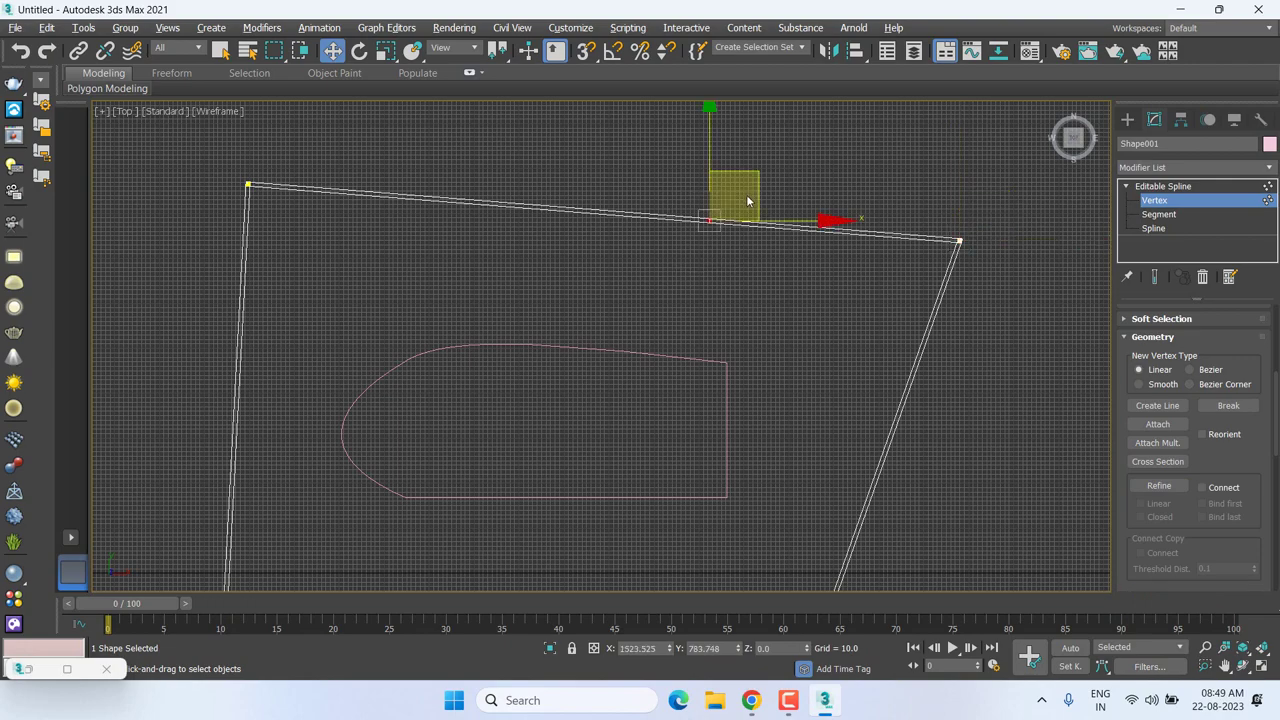
{"action": "left_click_drag", "start_coordinate": [746, 200], "coordinate": [764, 183]}
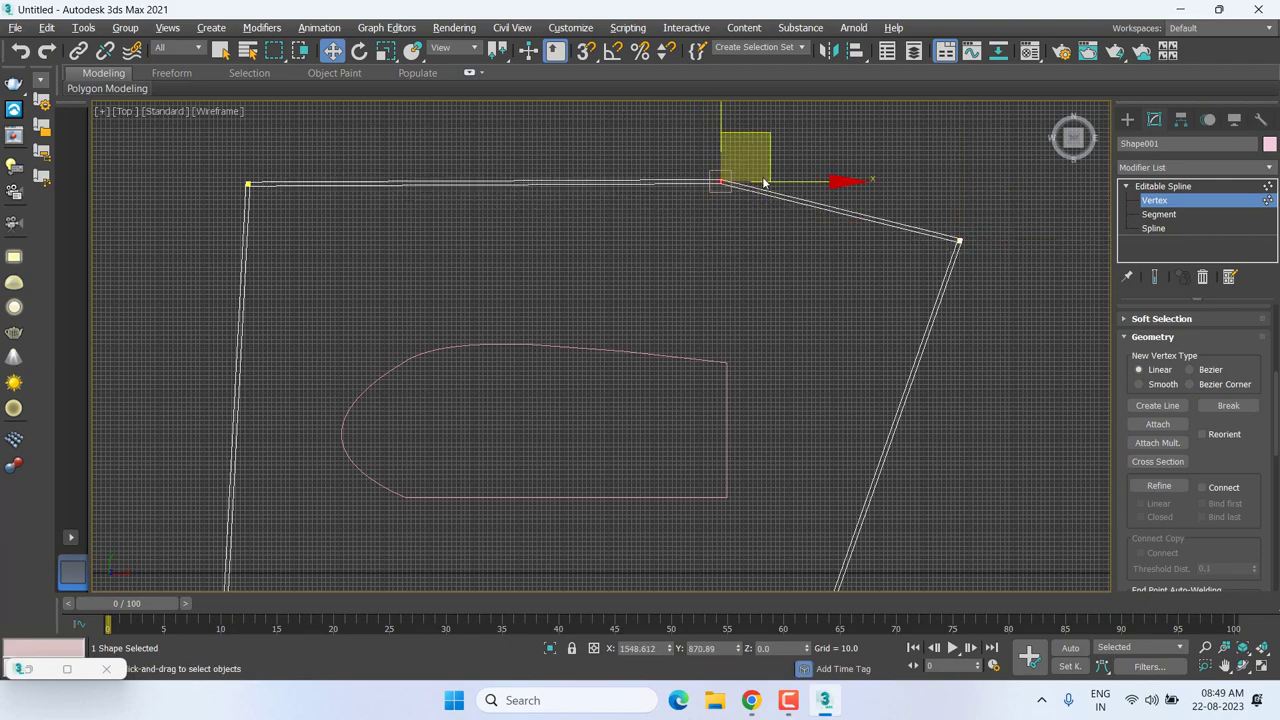
{"action": "right_click", "coordinate": [714, 200]}
{"action": "left_click", "coordinate": [704, 122]}
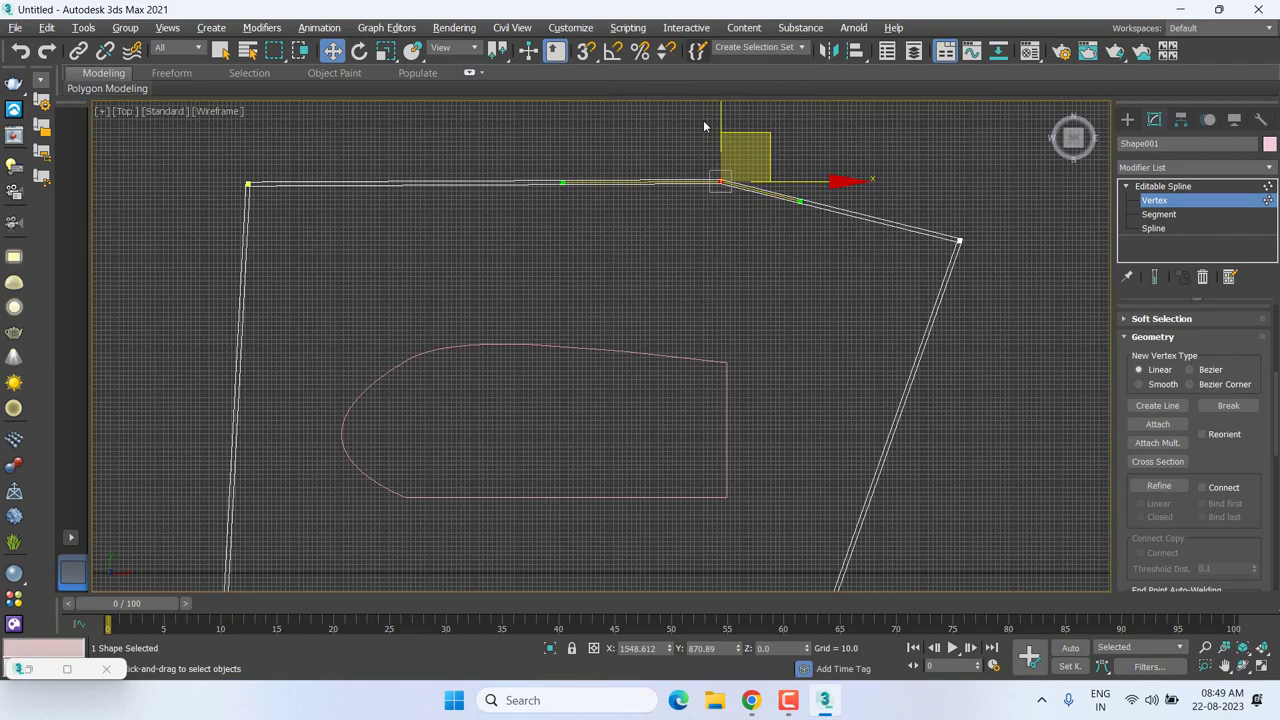
{"action": "middle_click_drag", "start_coordinate": [704, 126], "coordinate": [756, 320]}
{"action": "left_click_drag", "start_coordinate": [617, 379], "coordinate": [610, 285]}
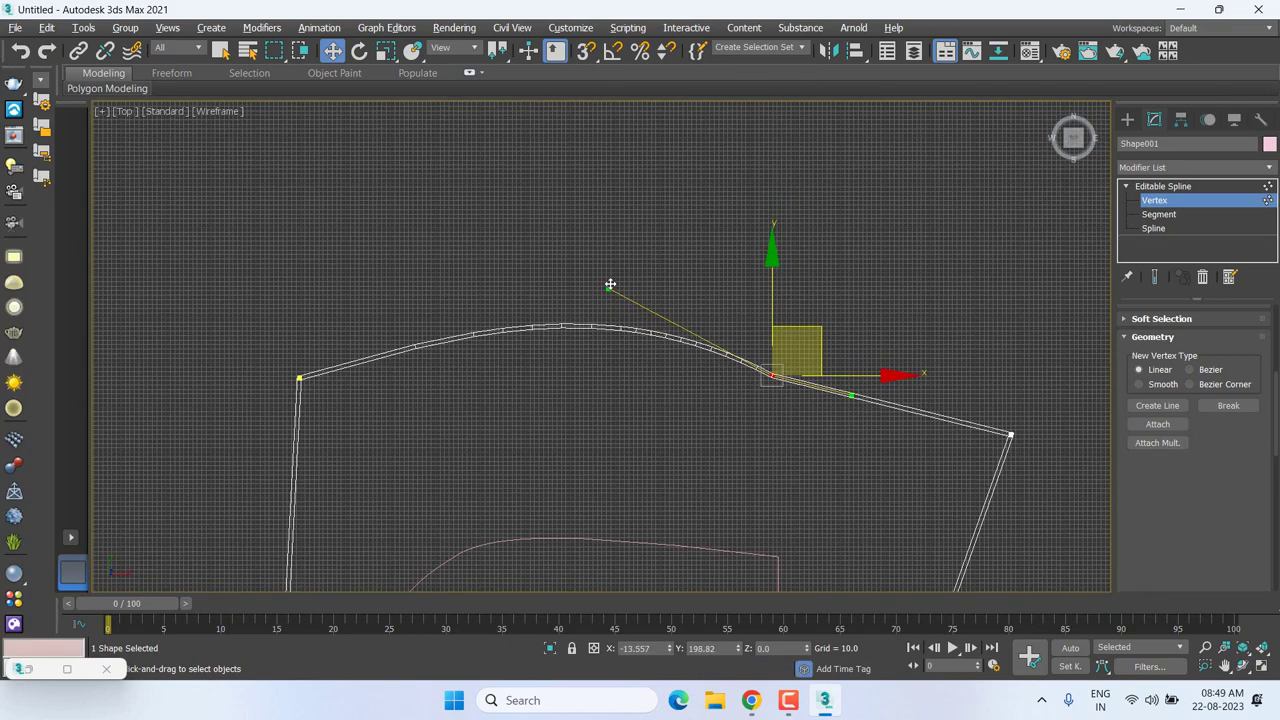
Convert the arc's end vertices to Bezier and pull their tangents up to round the arch.
{"action": "left_click_drag", "start_coordinate": [362, 353], "coordinate": [228, 432]}
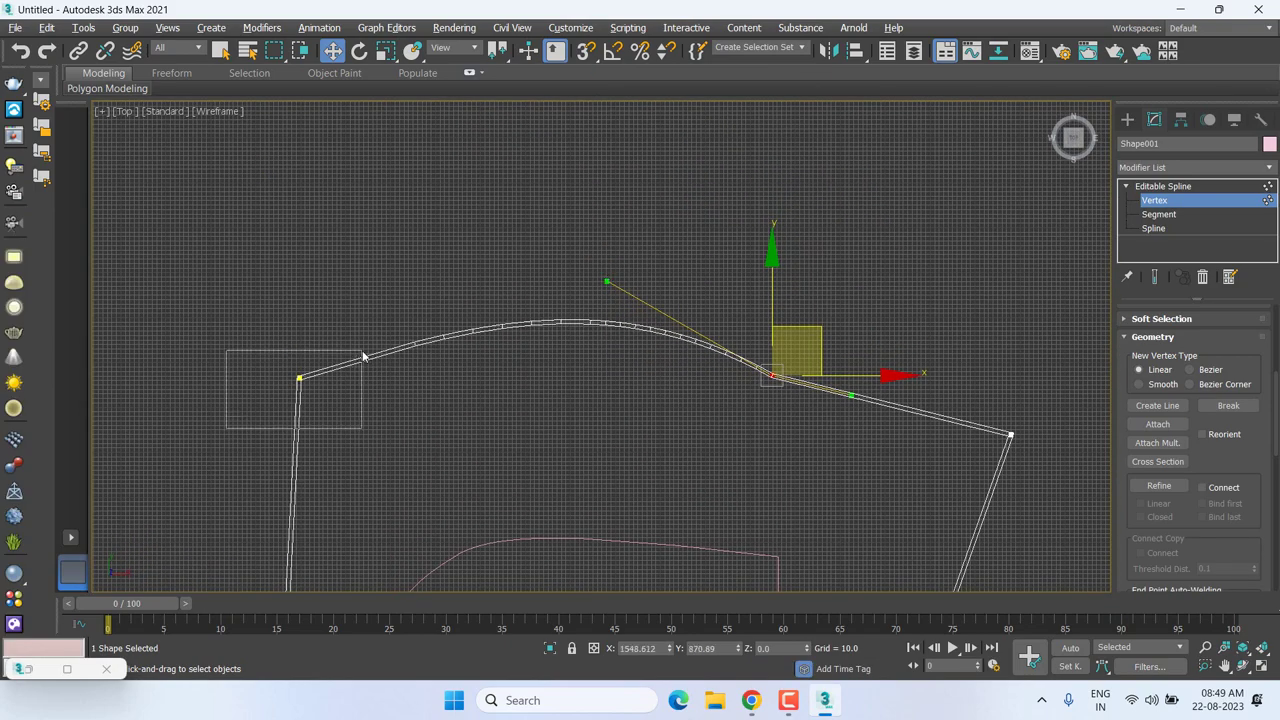
{"action": "right_click", "coordinate": [298, 377]}
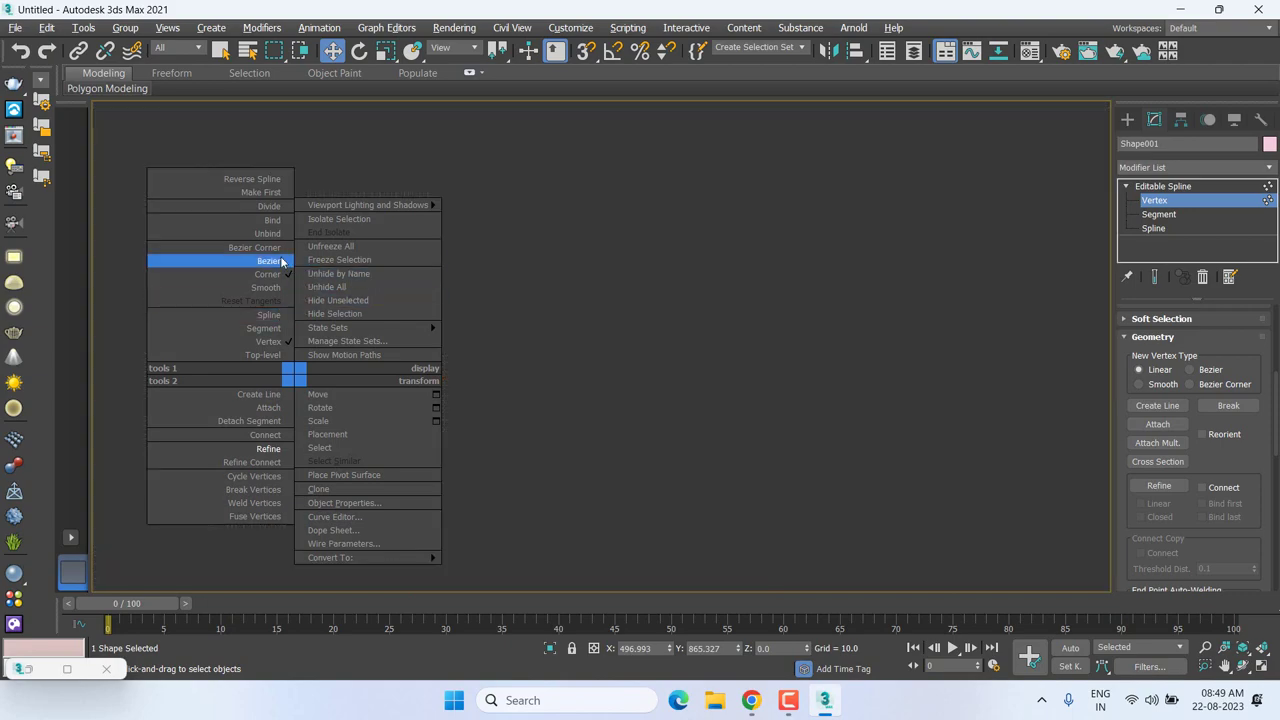
{"action": "left_click", "coordinate": [270, 261]}
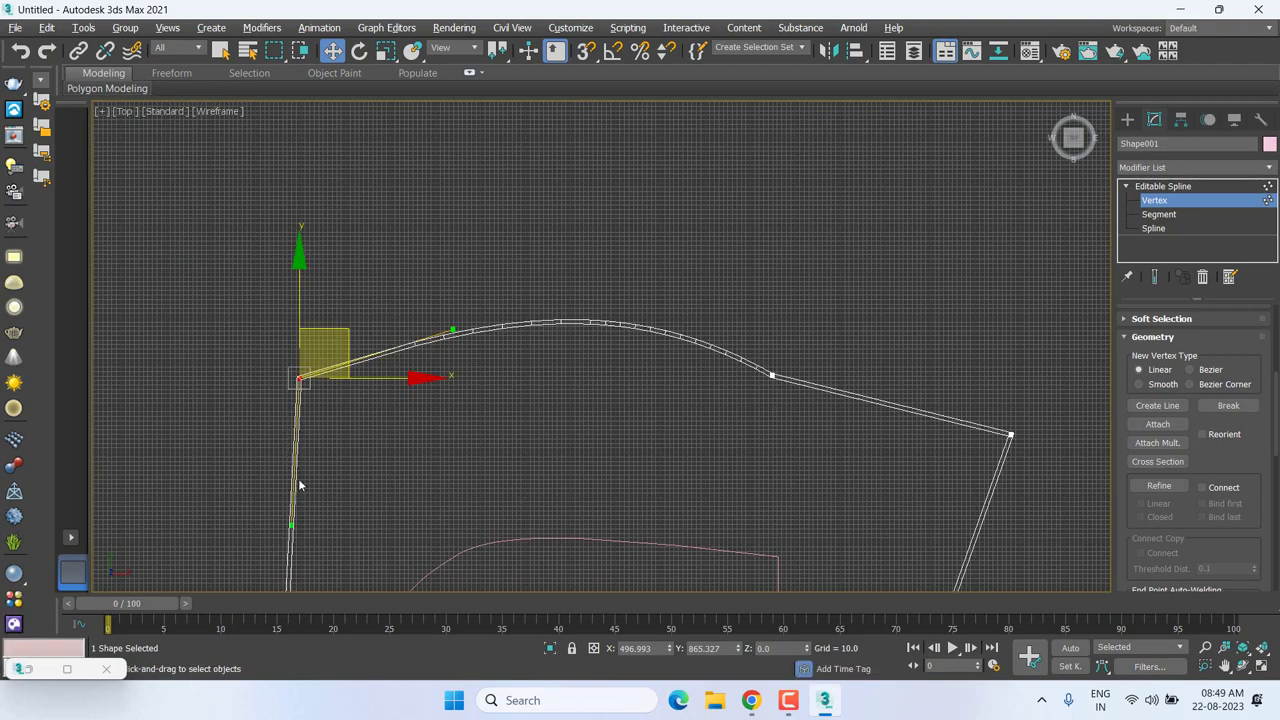
{"action": "left_click_drag", "start_coordinate": [454, 331], "coordinate": [382, 238]}
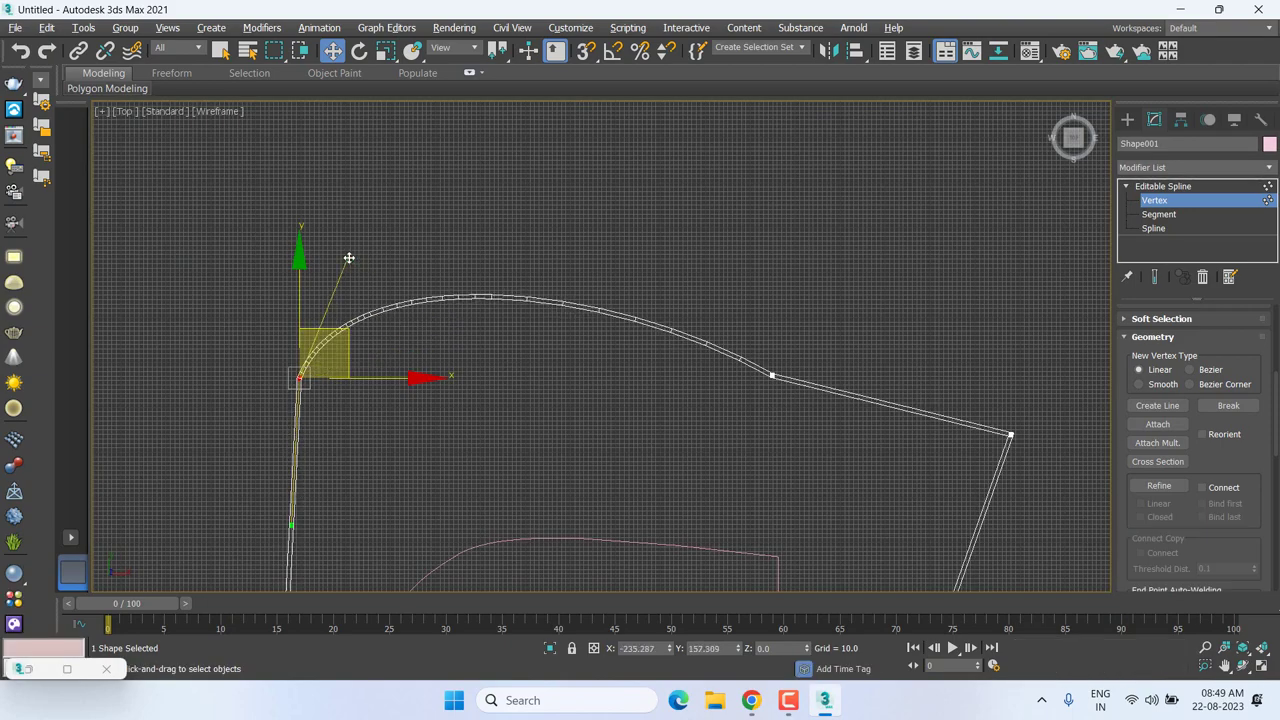
{"action": "left_click", "coordinate": [771, 375]}
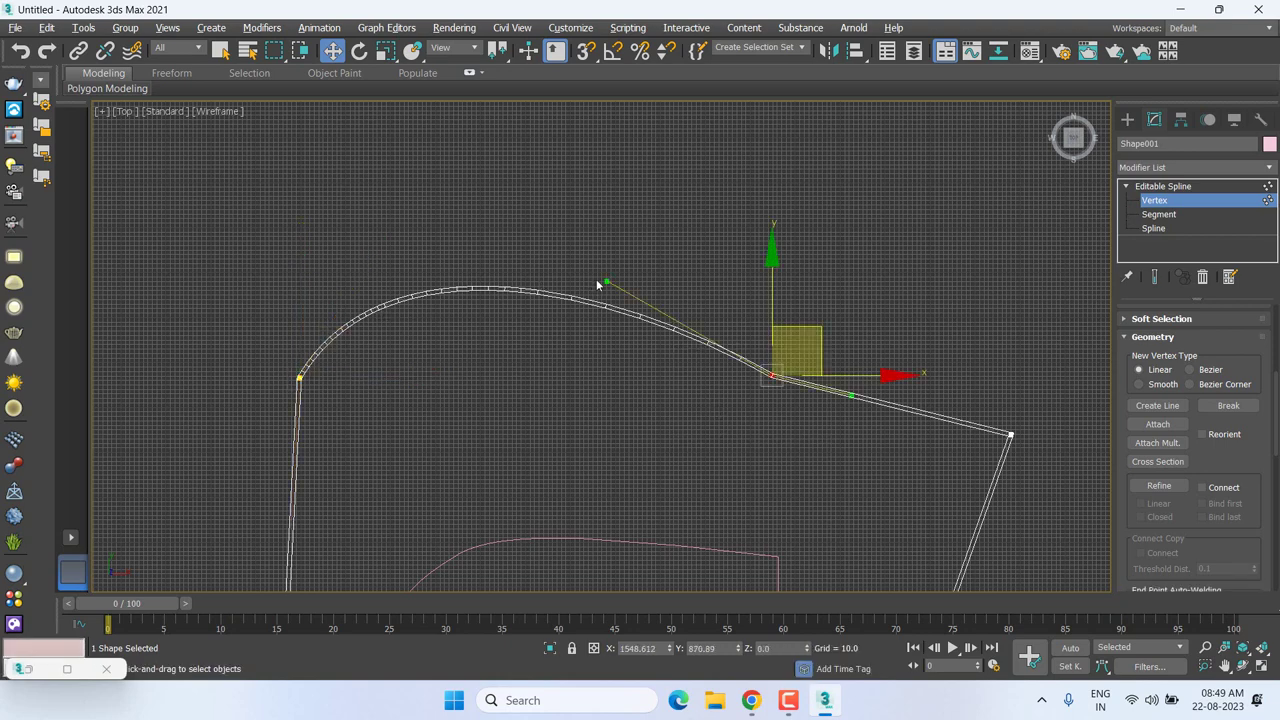
{"action": "left_click_drag", "start_coordinate": [606, 281], "coordinate": [622, 182]}
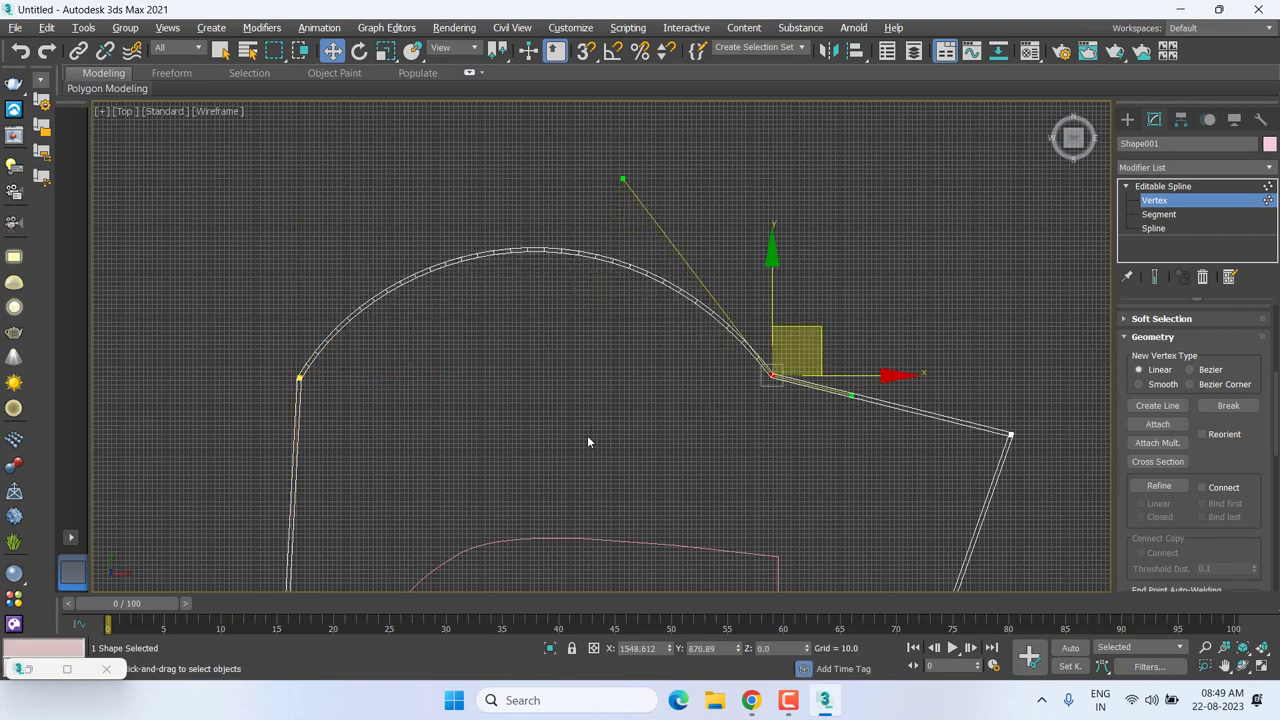
{"action": "scroll", "coordinate": [634, 397], "scroll_direction": "down", "scroll_amount": 3}
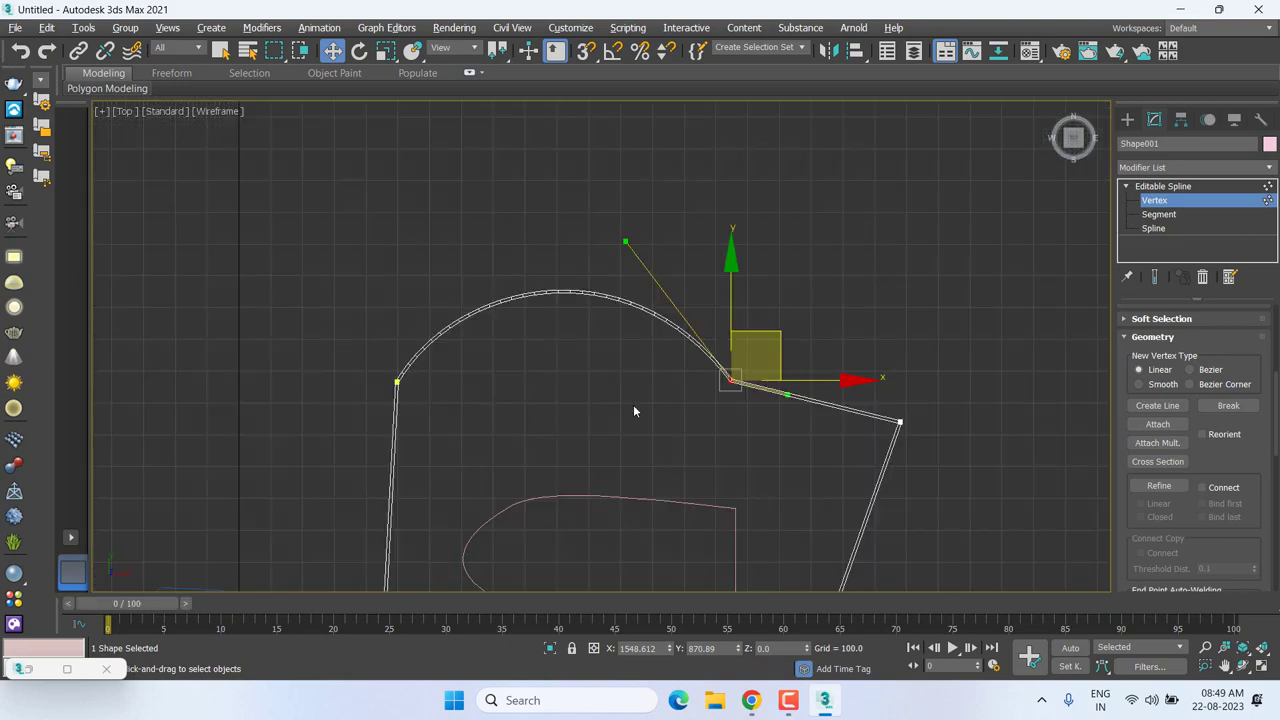
{"action": "mouse_move", "coordinate": [634, 404]}
{"action": "middle_mouse_down"}
{"action": "mouse_move", "coordinate": [641, 332]}
{"action": "mouse_move", "coordinate": [624, 278]}
{"action": "middle_mouse_up"}
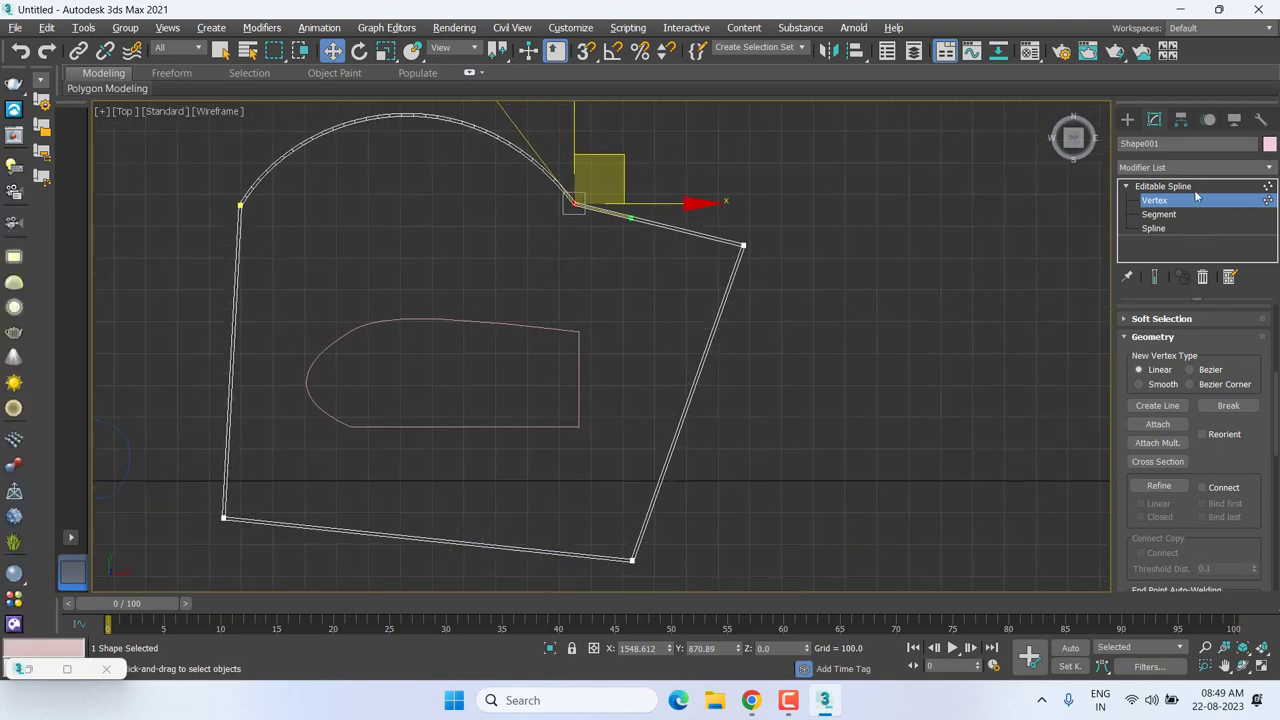
{"action": "key", "text": "1"}
{"action": "middle_click_drag", "start_coordinate": [664, 367], "coordinate": [722, 388]}
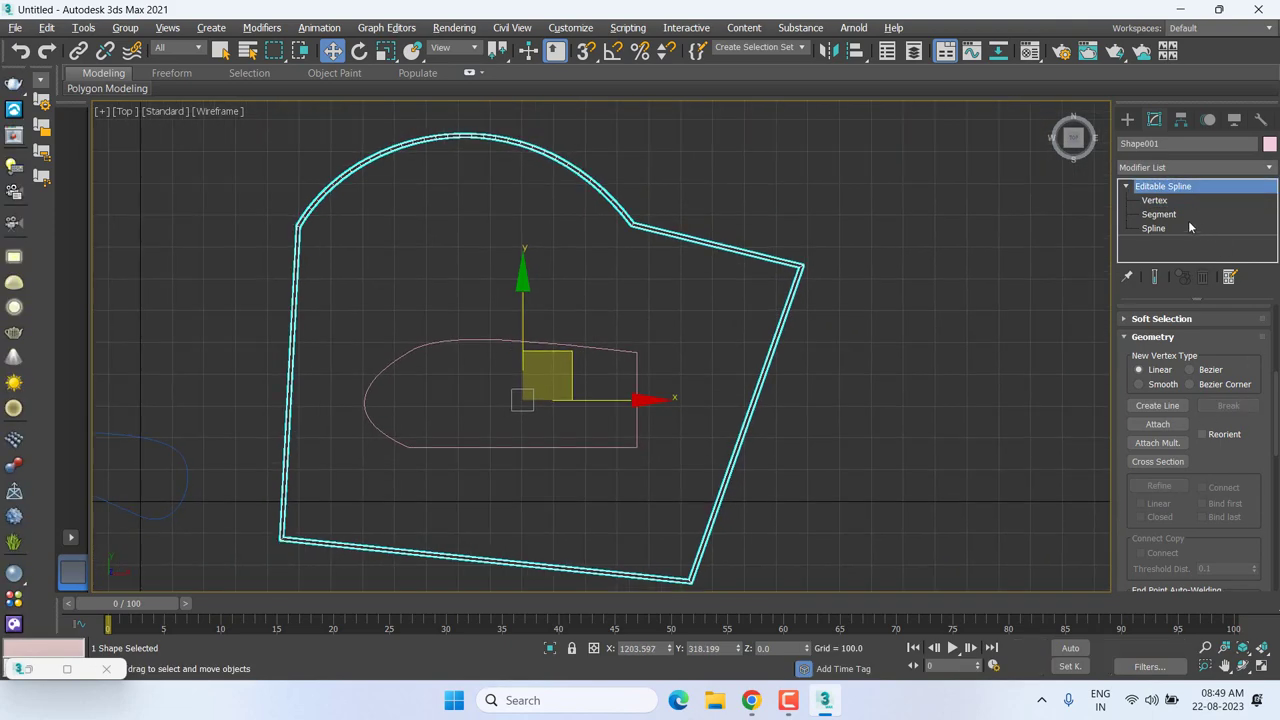
At Segment level, select the short upper-right straight segment and delete it.
{"action": "left_click", "coordinate": [1160, 214]}
{"action": "left_click_drag", "start_coordinate": [614, 142], "coordinate": [419, 205]}
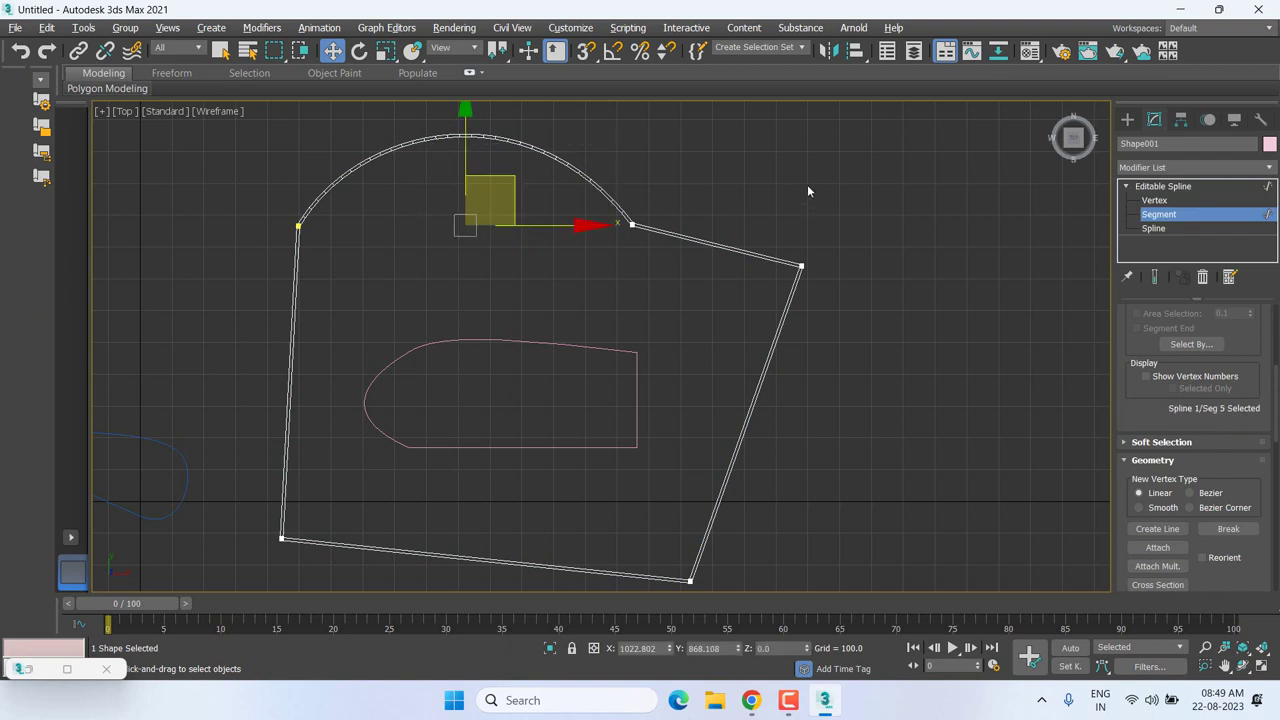
{"action": "left_click_drag", "start_coordinate": [749, 172], "coordinate": [687, 276]}
{"action": "key", "text": "Delete"}
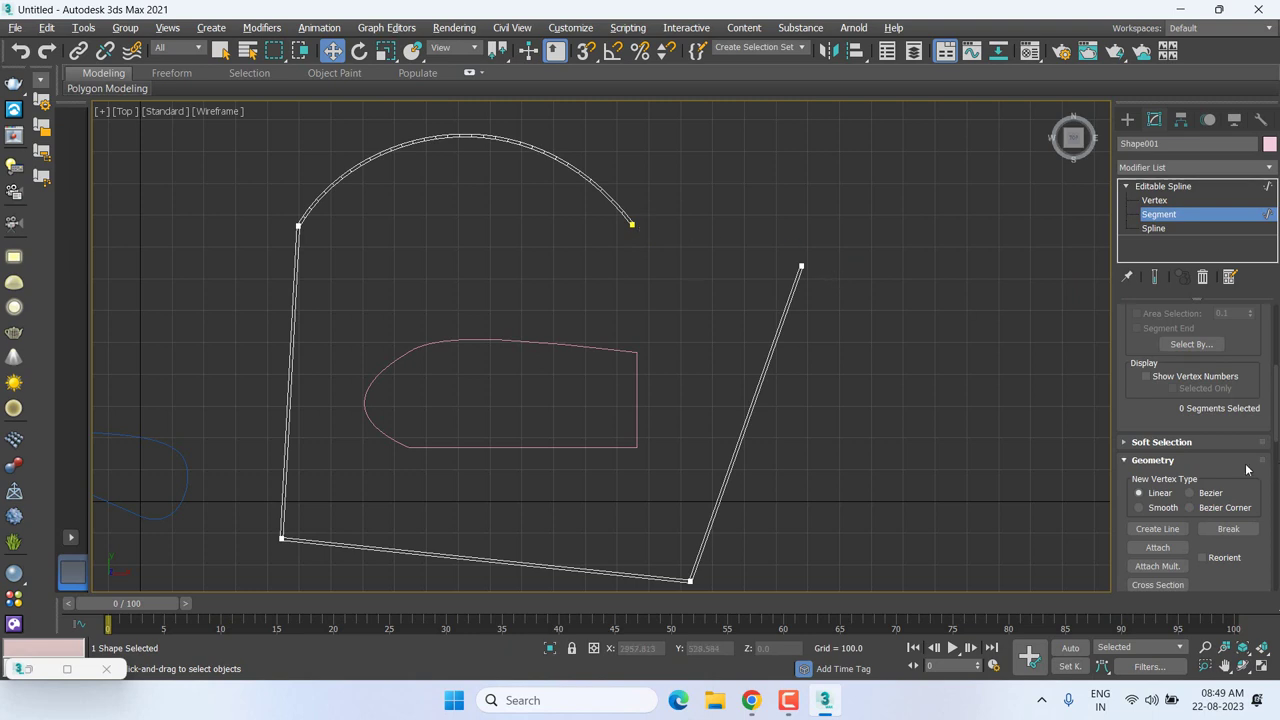
{"action": "scroll", "coordinate": [1135, 417], "scroll_direction": "down", "scroll_amount": 1}
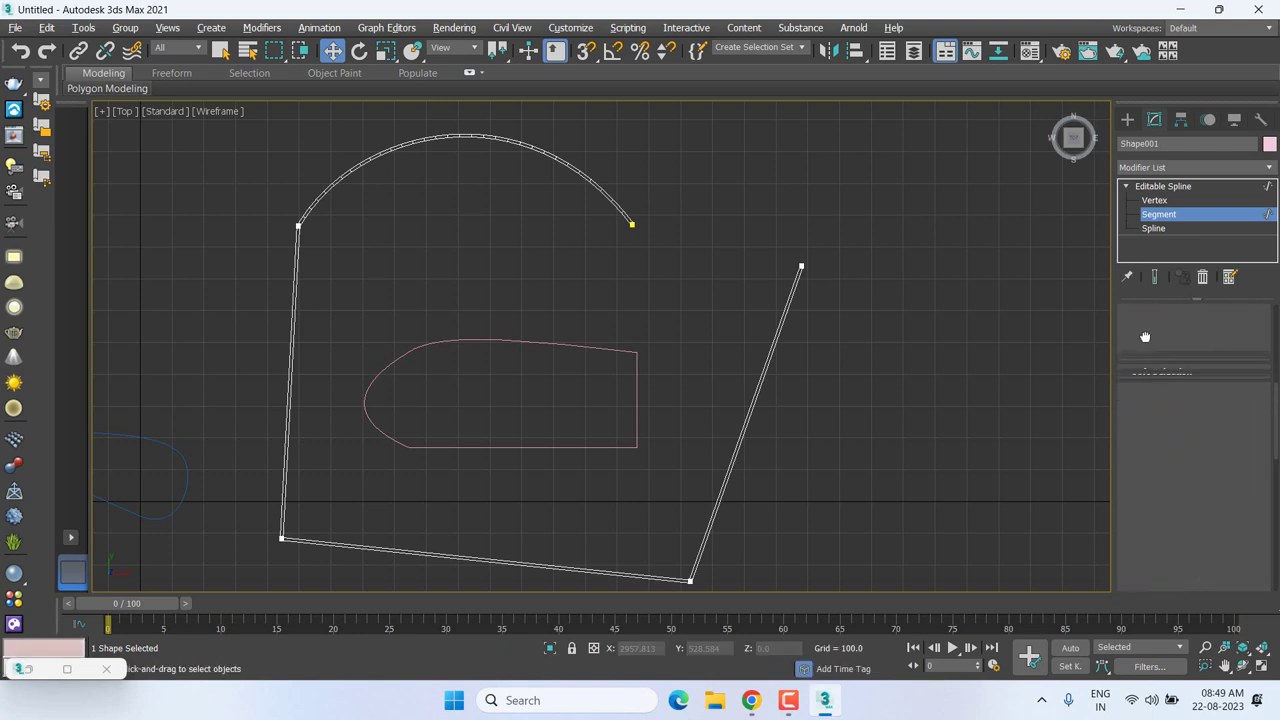
{"action": "left_click_drag", "start_coordinate": [1259, 508], "coordinate": [1263, 404]}
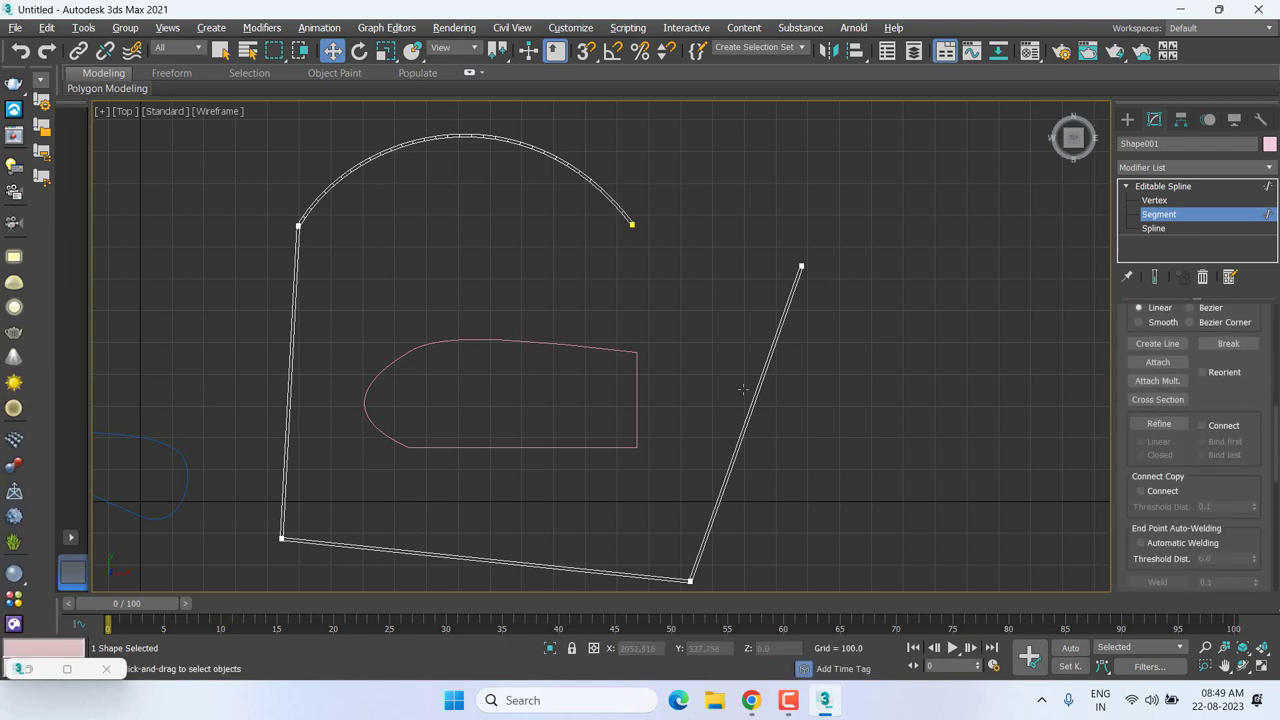
{"action": "right_click", "coordinate": [654, 335]}
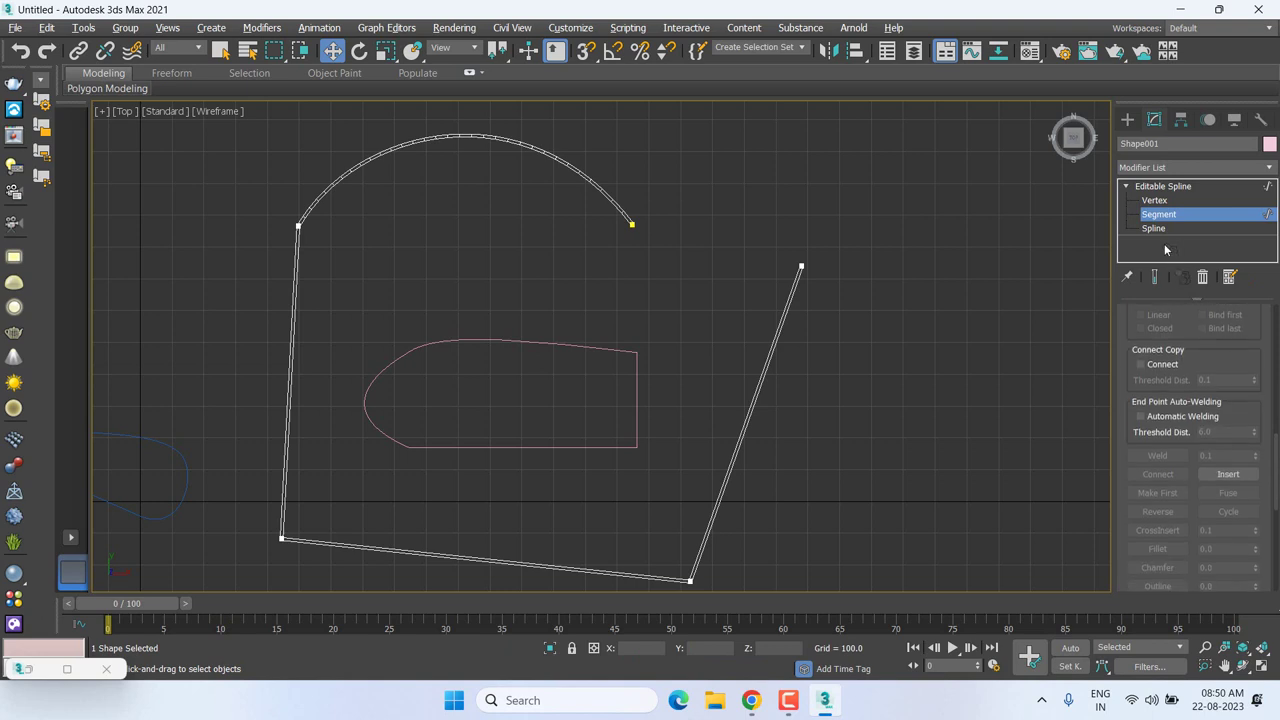
Use Connect to join the arc's open end vertex to the upper-right corner vertex.
{"action": "key", "text": "1"}
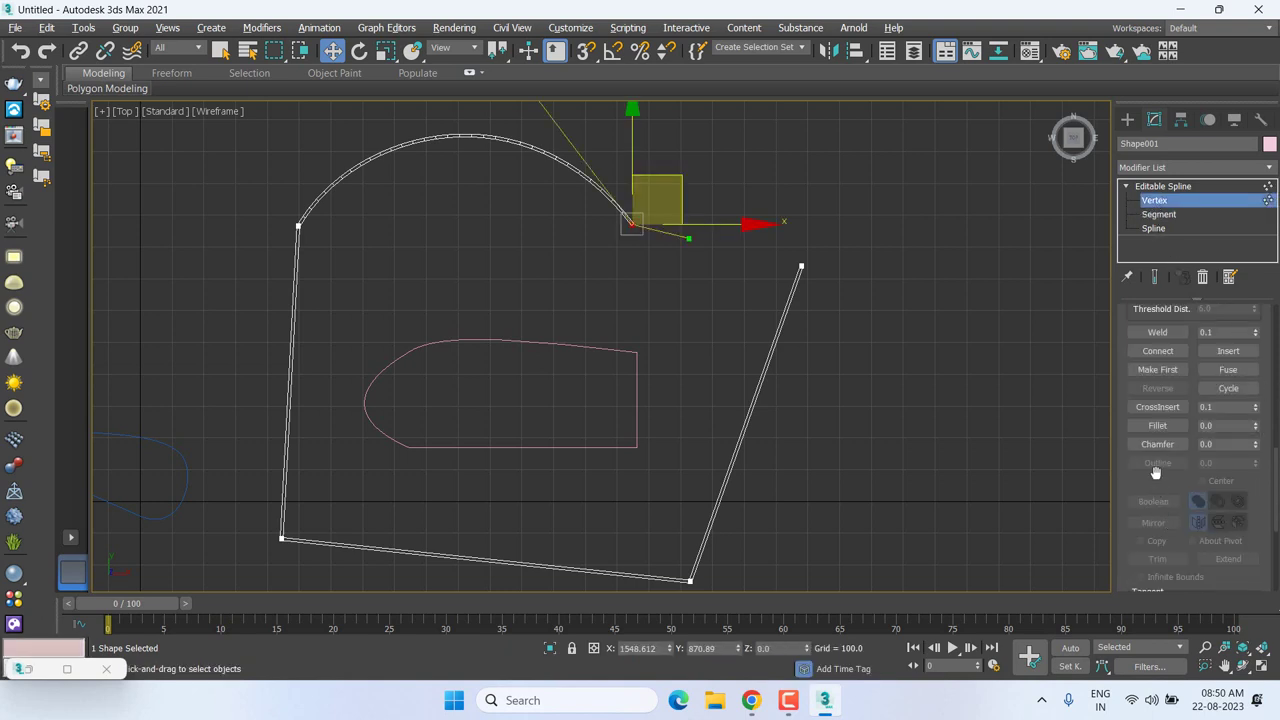
{"action": "left_click", "coordinate": [1158, 351]}
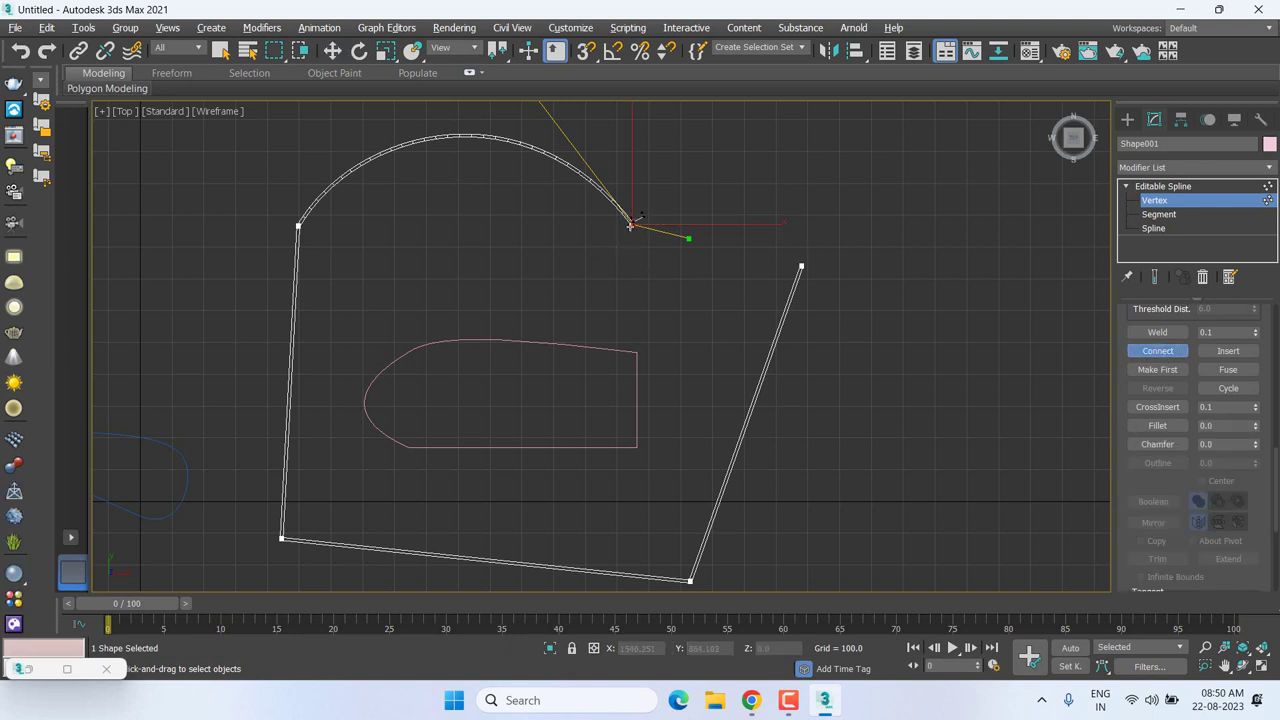
{"action": "left_click_drag", "start_coordinate": [631, 222], "coordinate": [745, 375]}
{"action": "left_click_drag", "start_coordinate": [811, 258], "coordinate": [803, 266]}
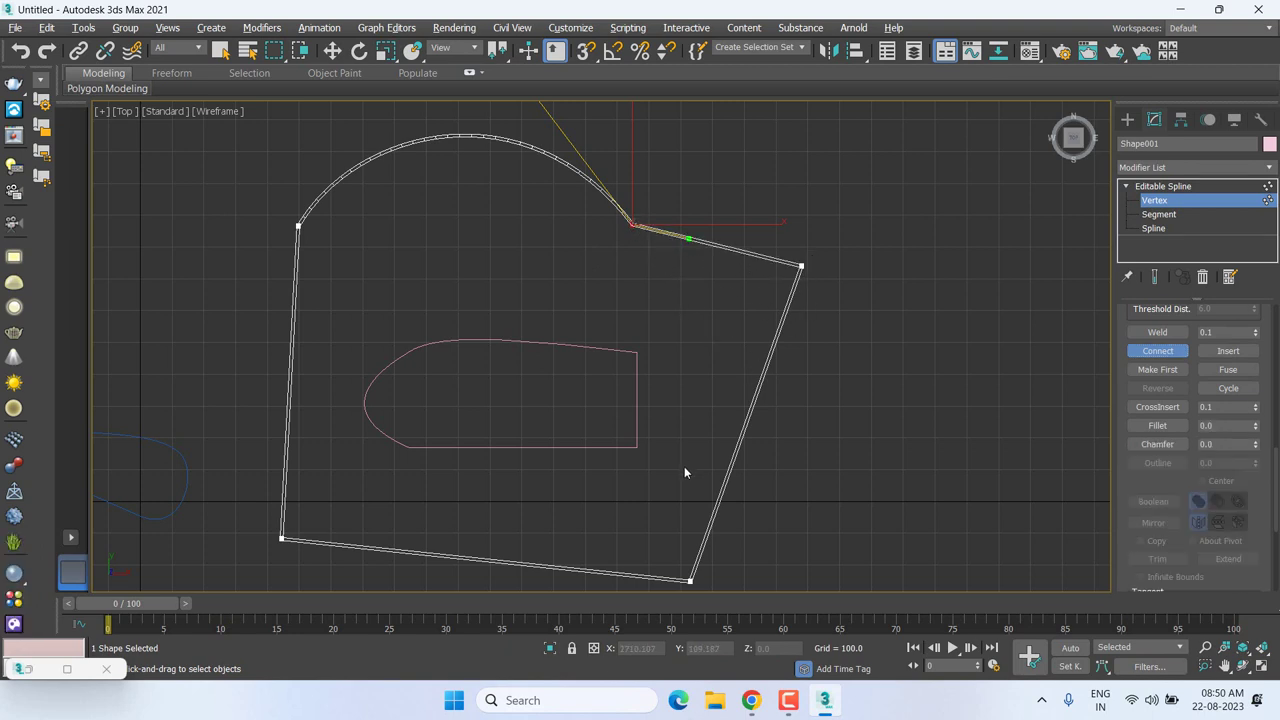
{"action": "key", "text": "w"}
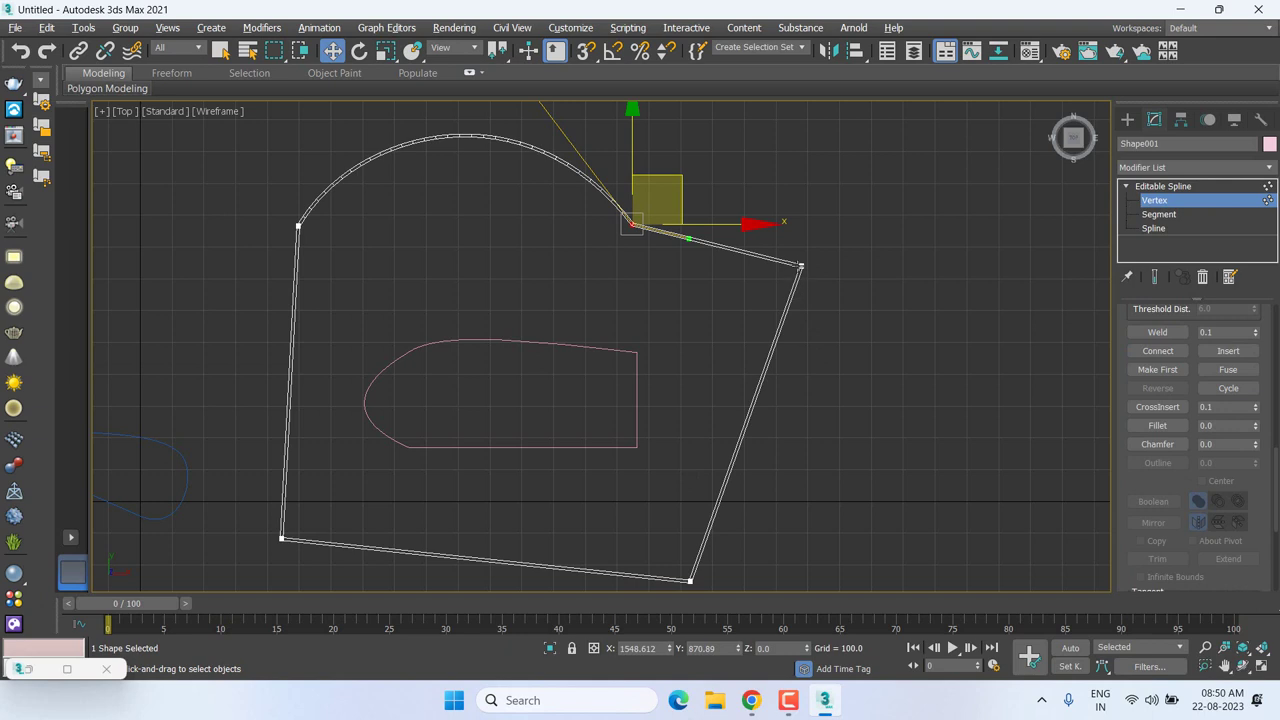
{"action": "left_click", "coordinate": [801, 267]}
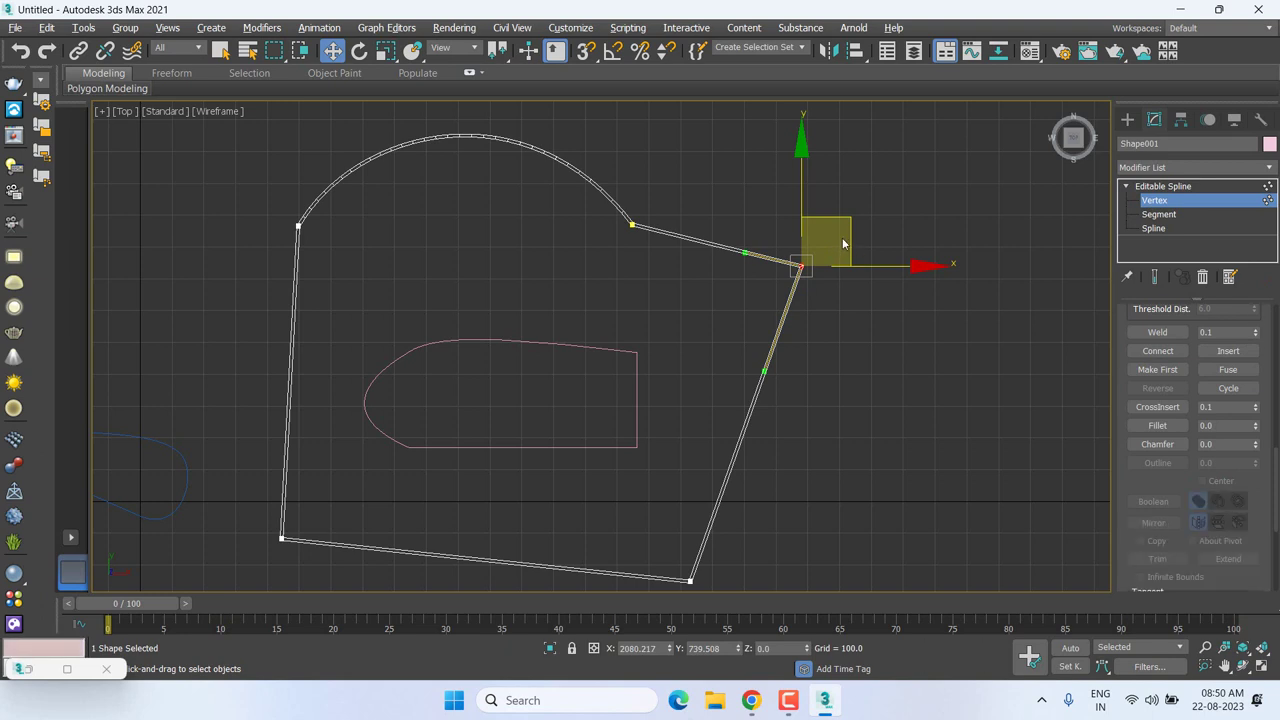
{"action": "right_click", "coordinate": [786, 270]}
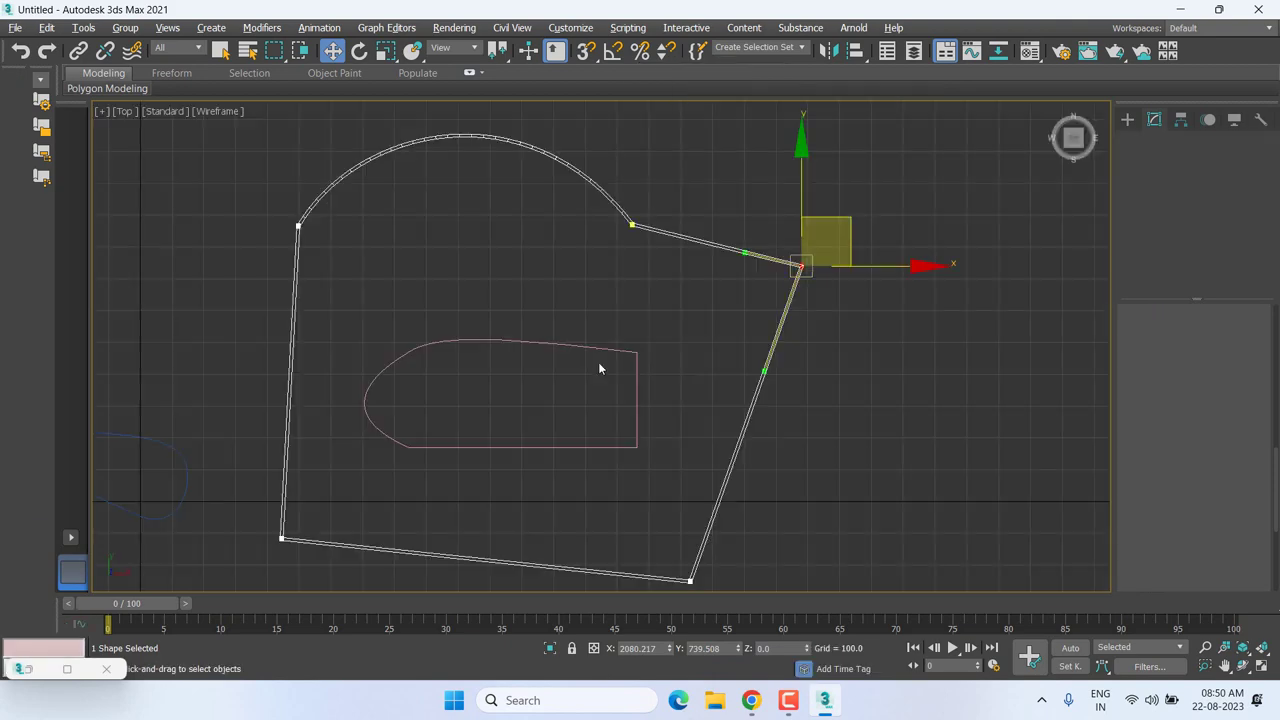
{"action": "scroll", "coordinate": [598, 362], "scroll_direction": "down", "scroll_amount": 3}
{"action": "scroll", "coordinate": [666, 363], "scroll_direction": "down", "scroll_amount": 2}
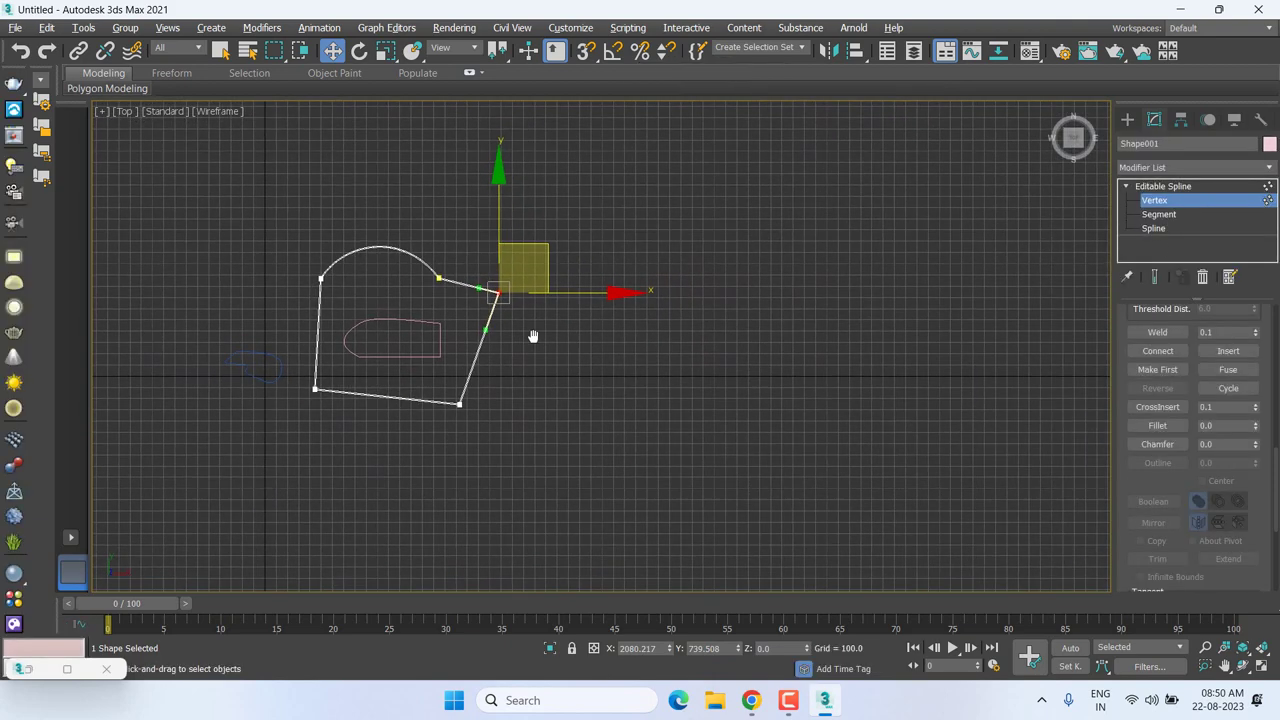
Draw a half-circle Arc001 right of Shape001, undoing the first attempt and redrawing it.
{"action": "left_click", "coordinate": [1127, 119]}
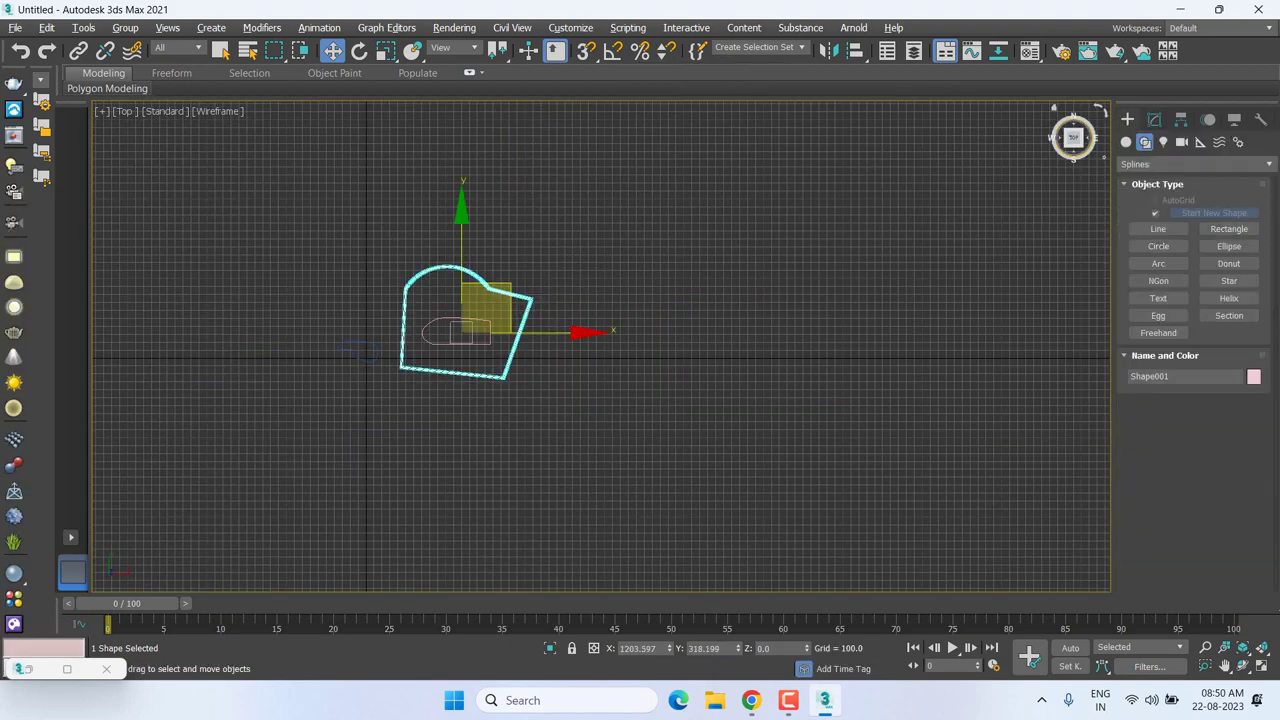
{"action": "left_click", "coordinate": [1158, 264]}
{"action": "middle_click_drag", "start_coordinate": [543, 343], "coordinate": [517, 363]}
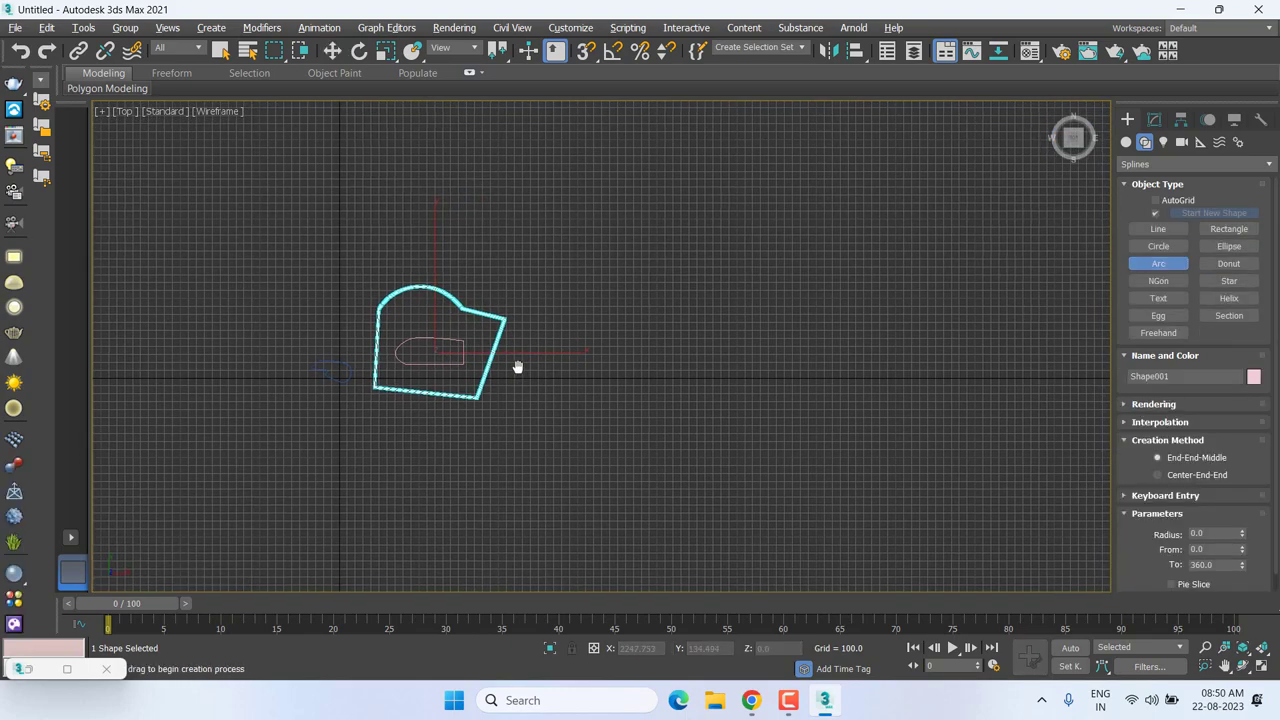
{"action": "left_click_drag", "start_coordinate": [591, 300], "coordinate": [674, 300]}
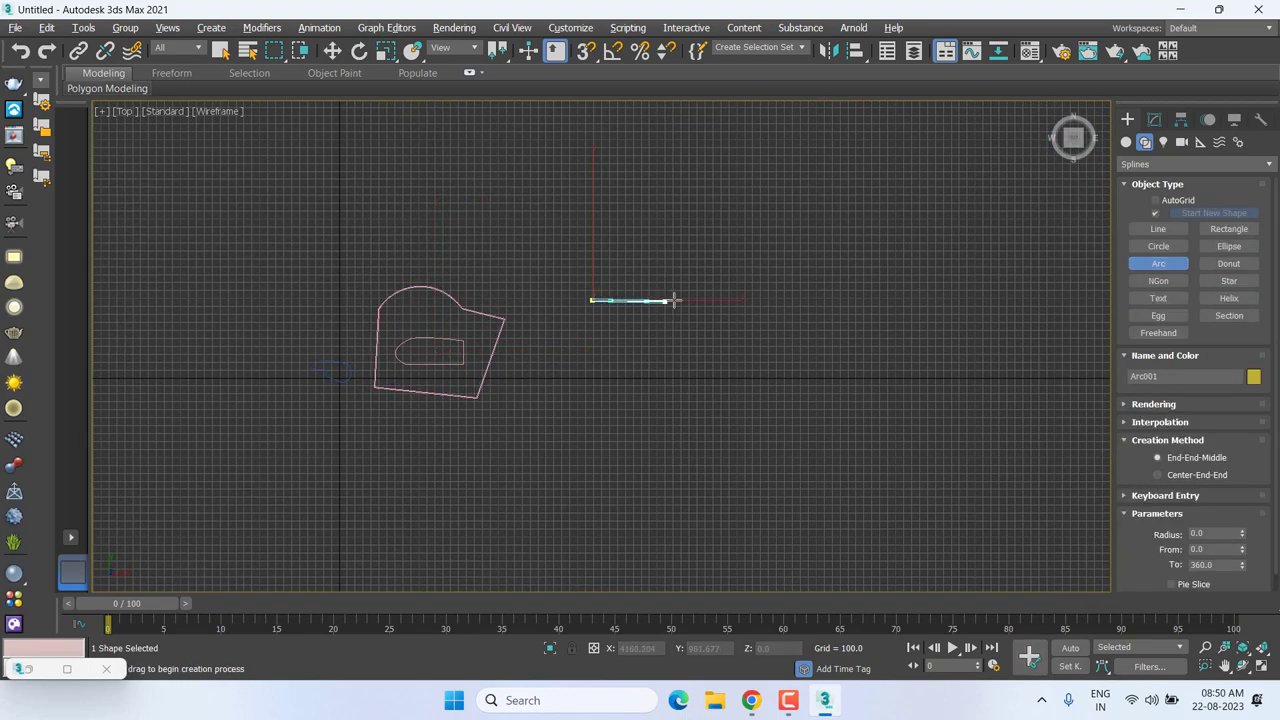
{"action": "left_click", "coordinate": [666, 244]}
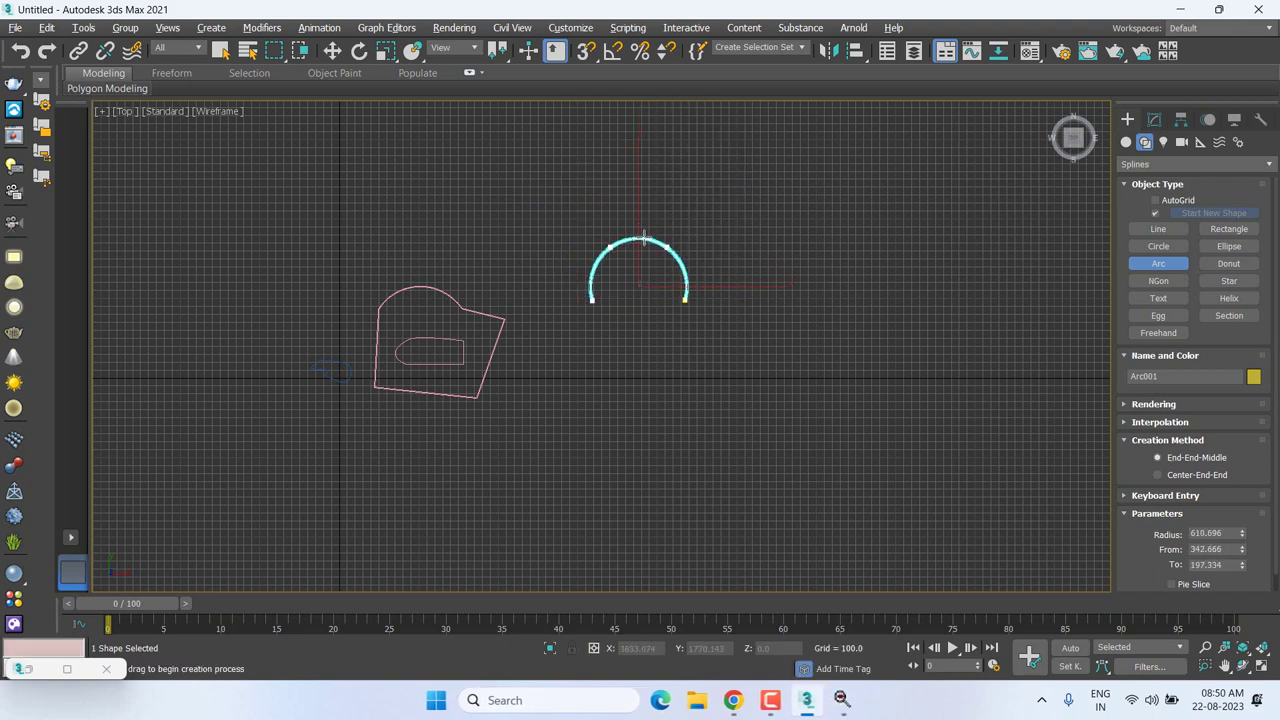
{"action": "left_click", "coordinate": [682, 242]}
{"action": "key", "text": "ctrl+z"}
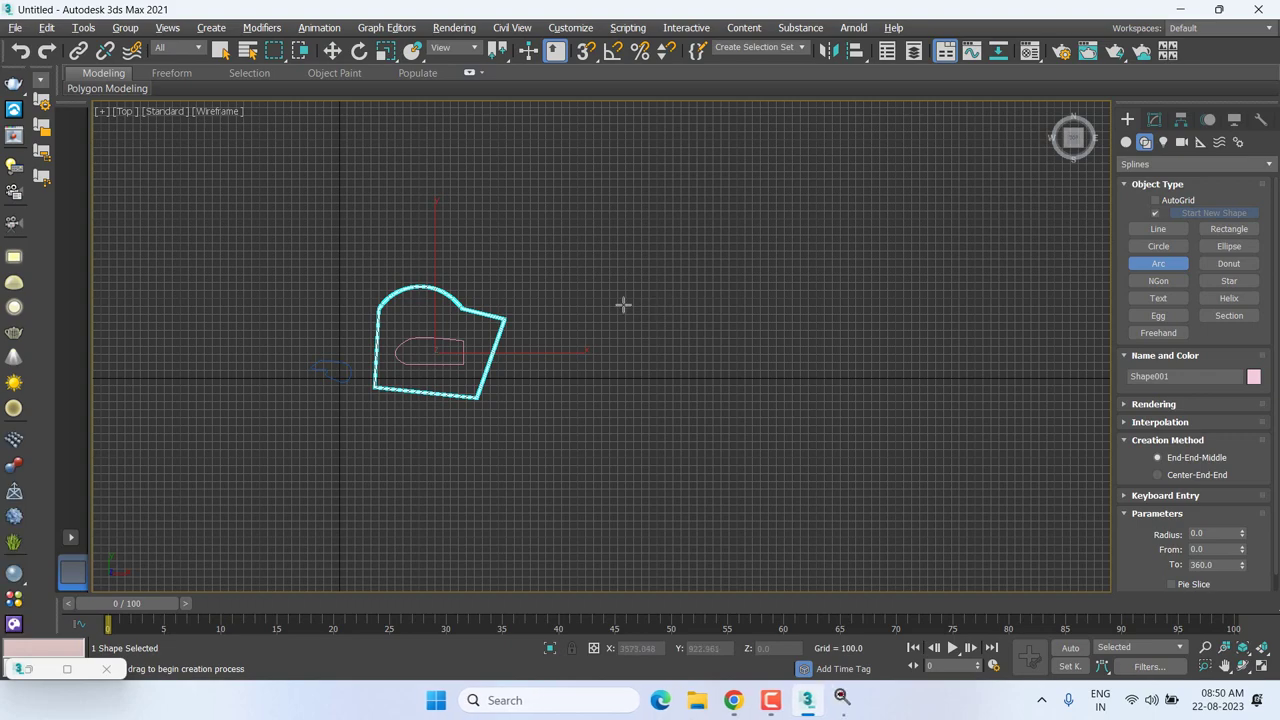
{"action": "left_click_drag", "start_coordinate": [622, 305], "coordinate": [741, 305]}
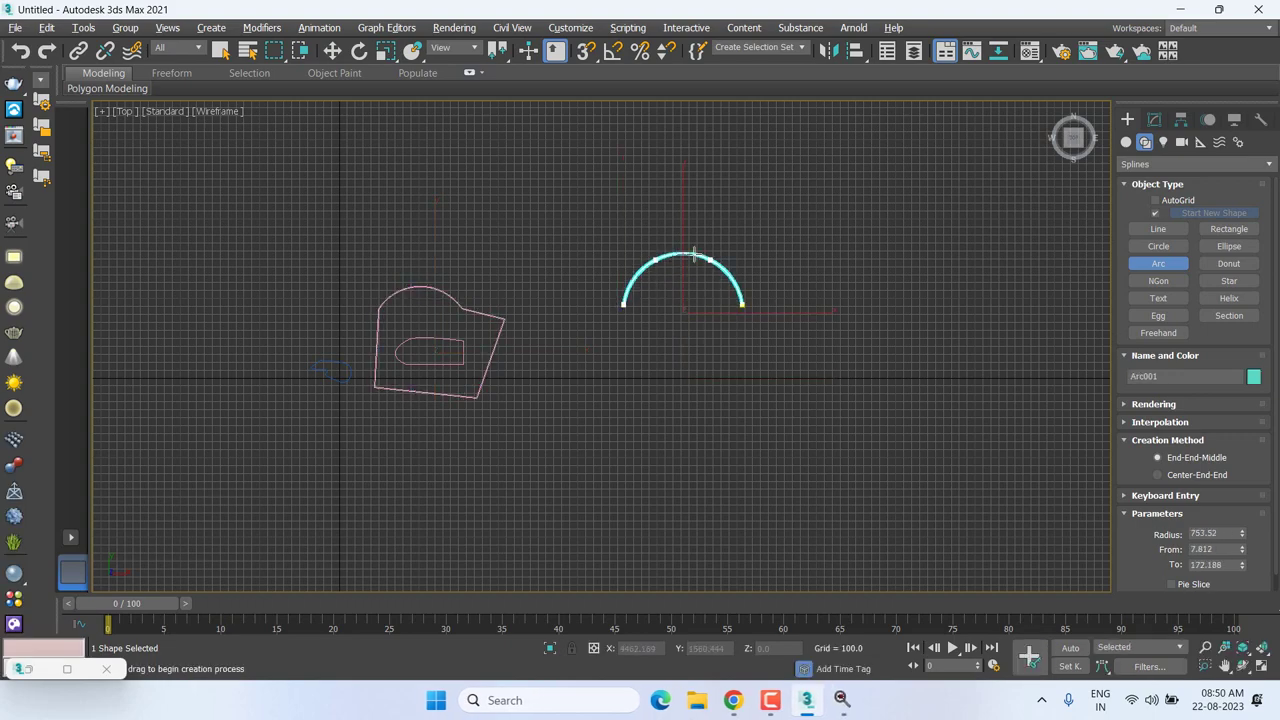
{"action": "left_click", "coordinate": [704, 305]}
{"action": "right_click", "coordinate": [665, 316]}
{"action": "middle_click_drag", "start_coordinate": [665, 316], "coordinate": [455, 322]}
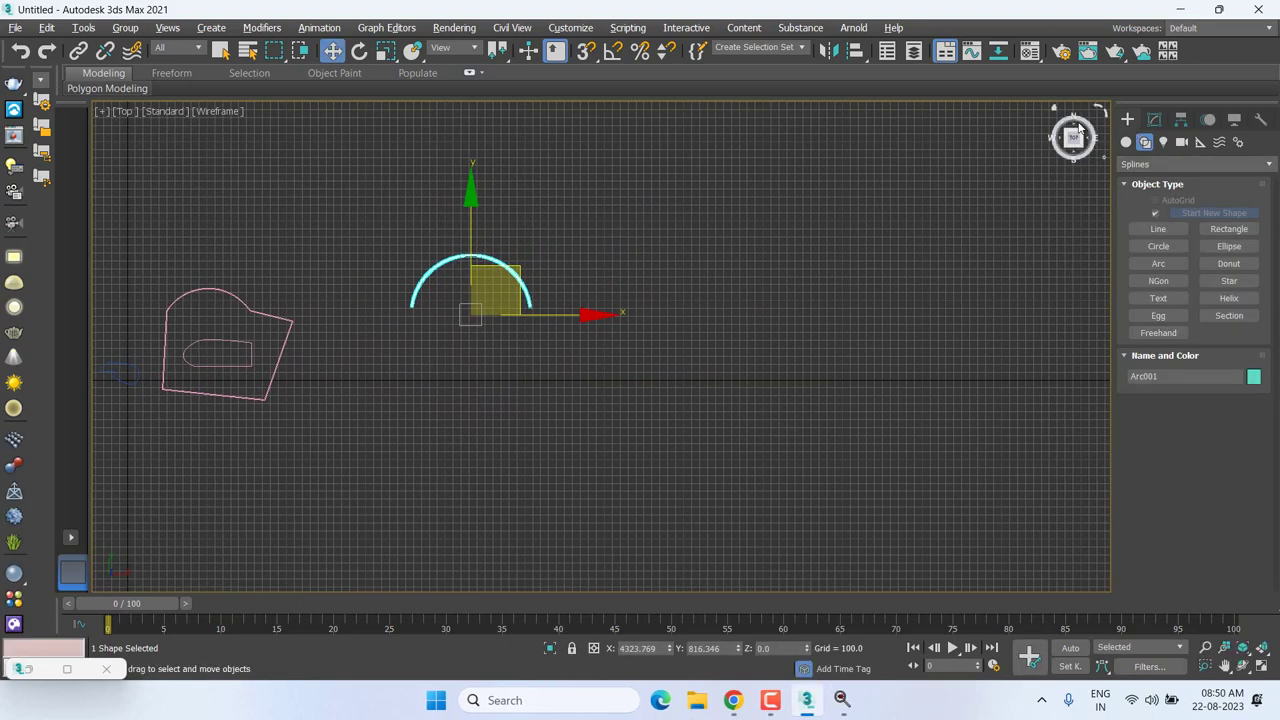
Draw straight Line003 from the arc's left end to its right end.
{"action": "left_click", "coordinate": [1158, 229]}
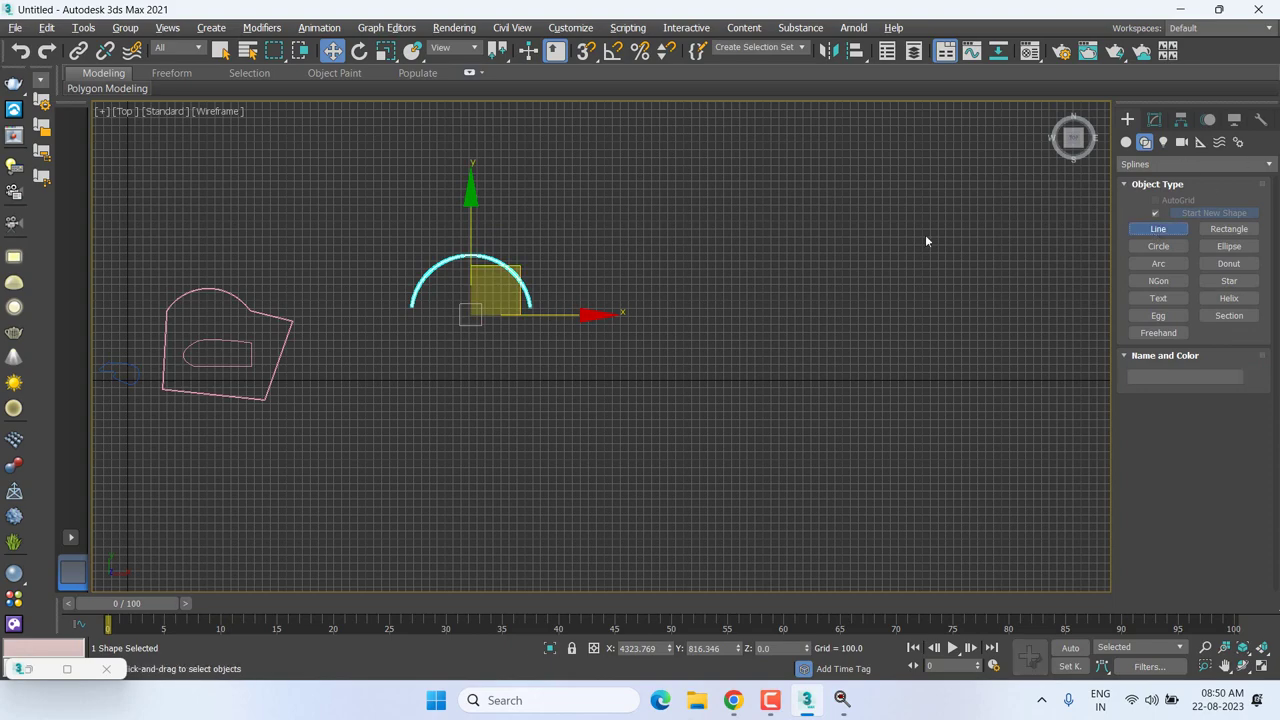
{"action": "scroll", "coordinate": [410, 311], "scroll_direction": "up", "scroll_amount": 2}
{"action": "left_click", "coordinate": [410, 308]}
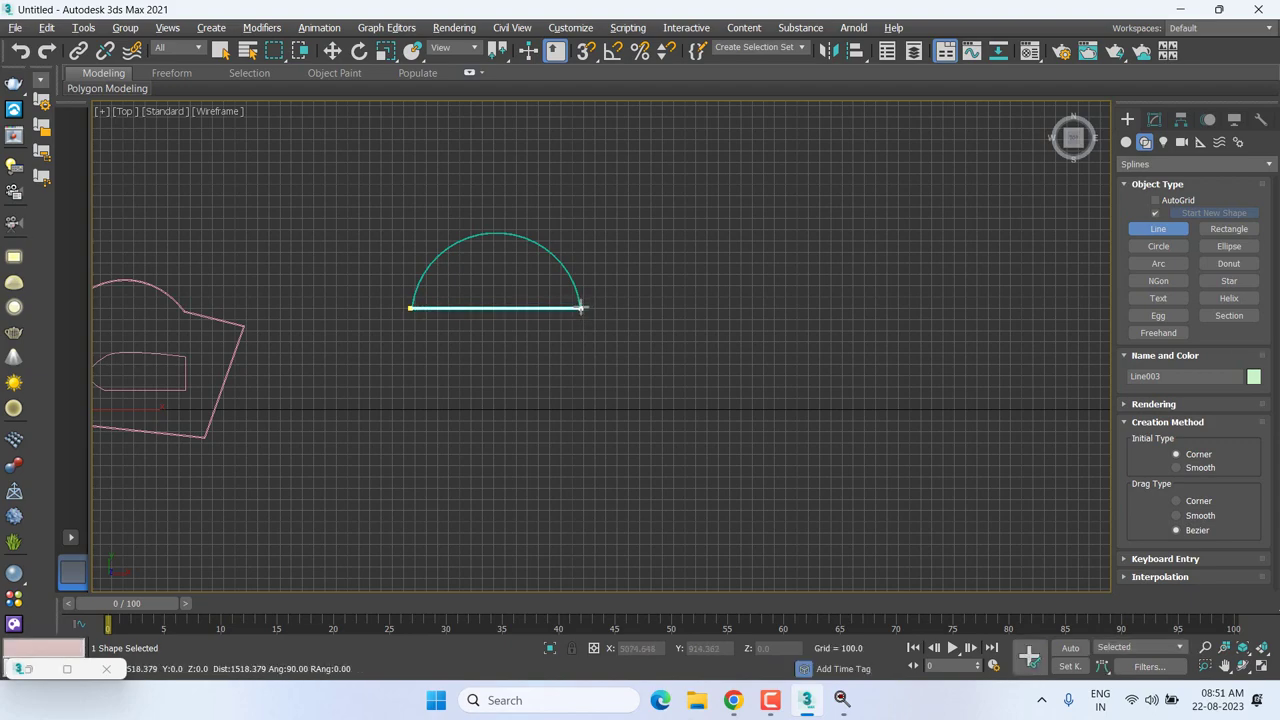
{"action": "left_click", "coordinate": [581, 308]}
{"action": "right_click", "coordinate": [675, 222]}
Recentre the half-circle and open Line003's editing settings from its context menu.
{"action": "key", "text": "w"}
{"action": "scroll", "coordinate": [573, 348], "scroll_direction": "up", "scroll_amount": 4}
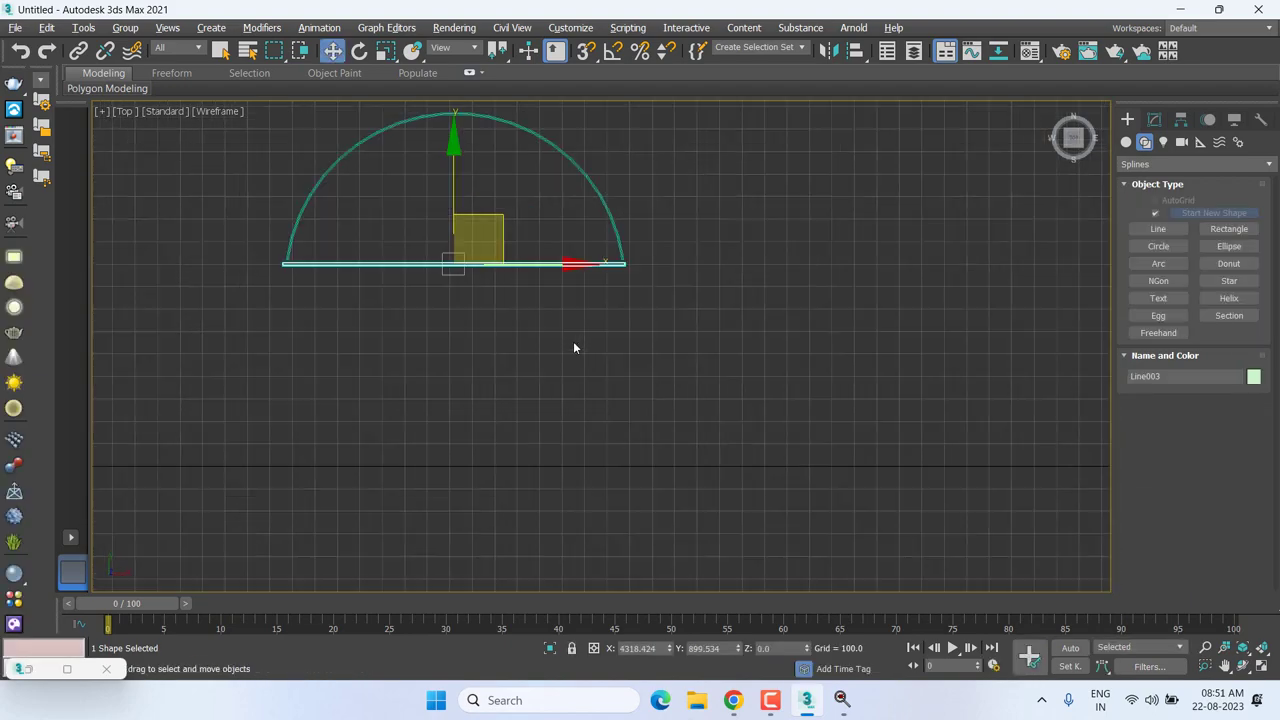
{"action": "middle_click_drag", "start_coordinate": [574, 347], "coordinate": [796, 425]}
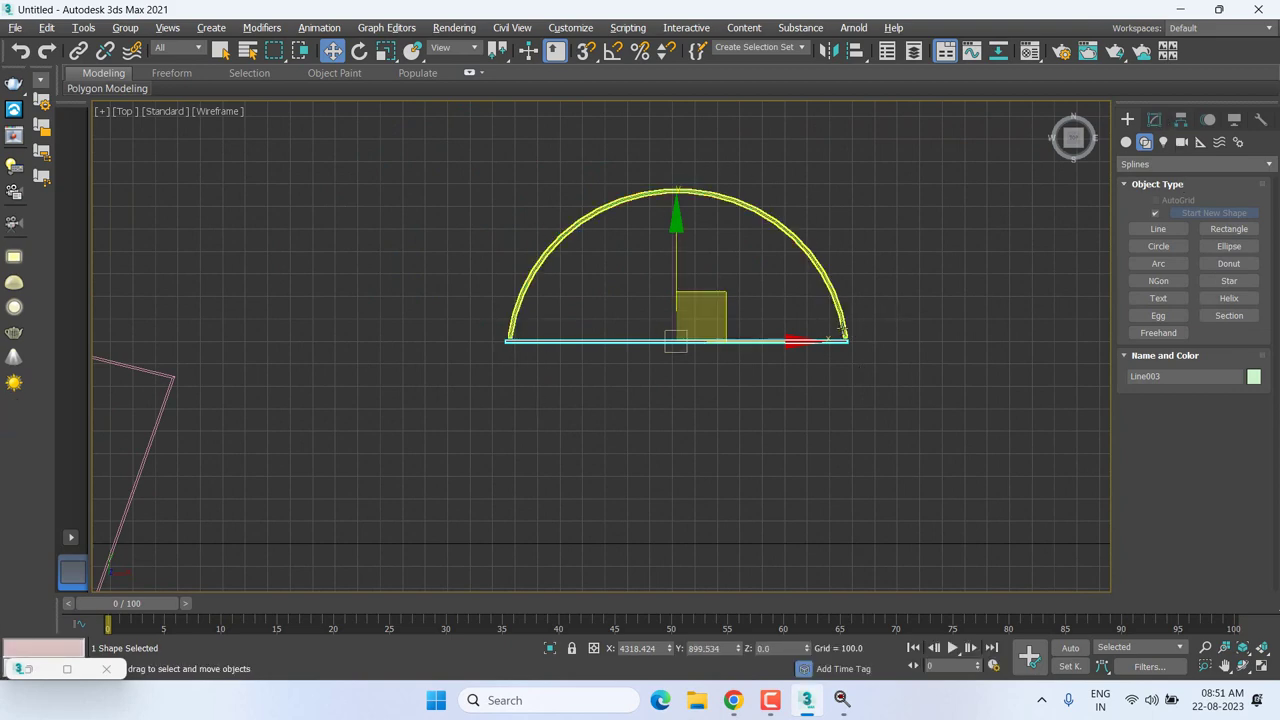
{"action": "right_click", "coordinate": [700, 332]}
{"action": "left_click", "coordinate": [655, 280]}
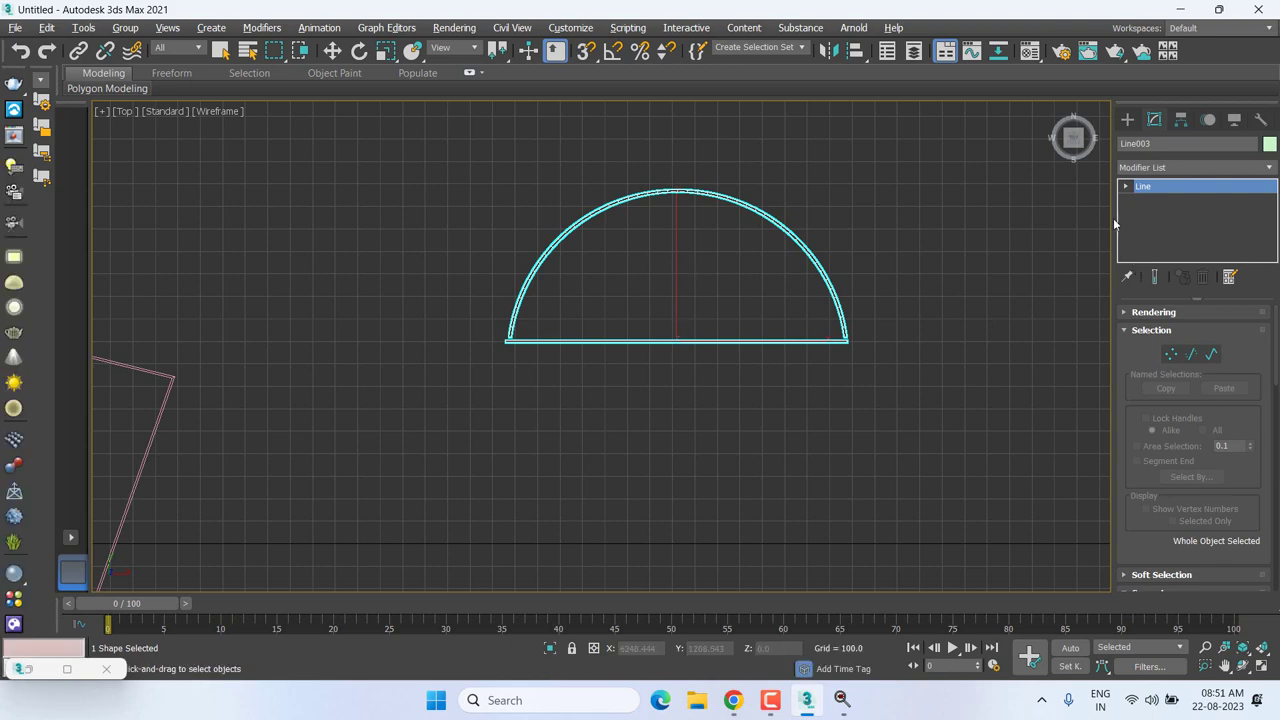
Switch Line003 to Spline level, select the arc, and zoom into the right corner.
{"action": "left_click", "coordinate": [1127, 186]}
{"action": "left_click", "coordinate": [1162, 231]}
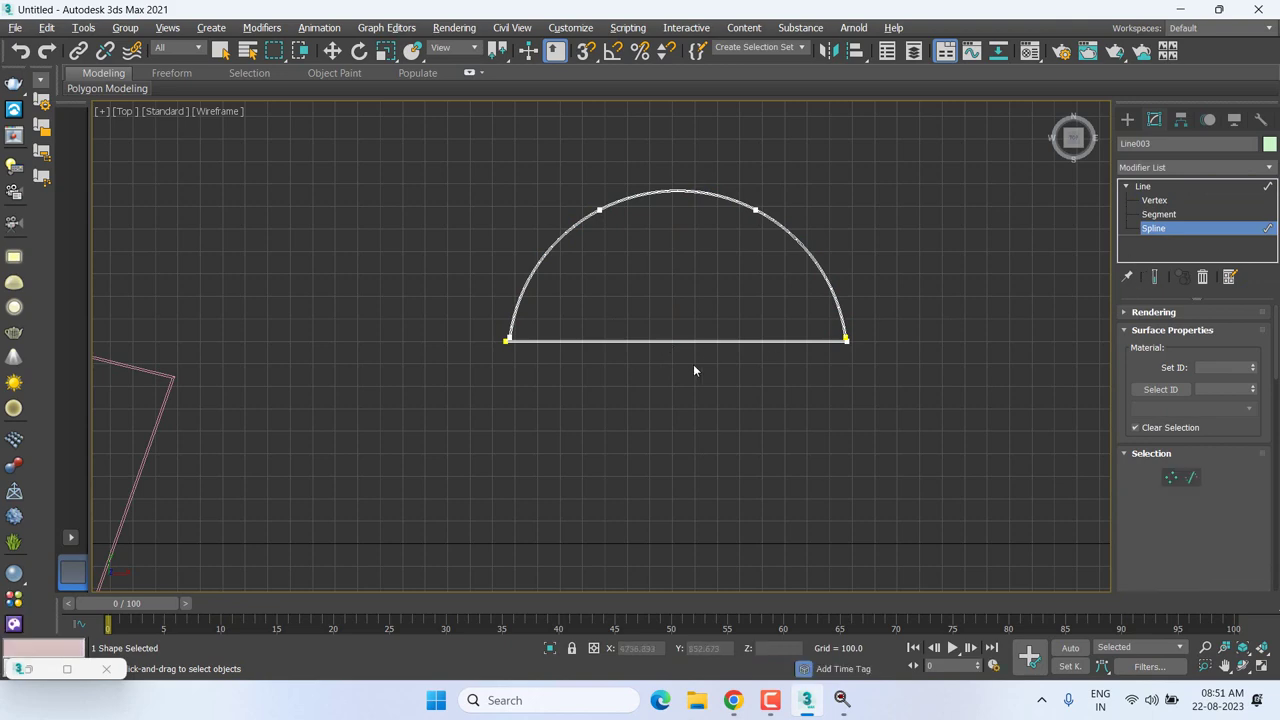
{"action": "key", "text": "w"}
{"action": "left_click", "coordinate": [733, 342]}
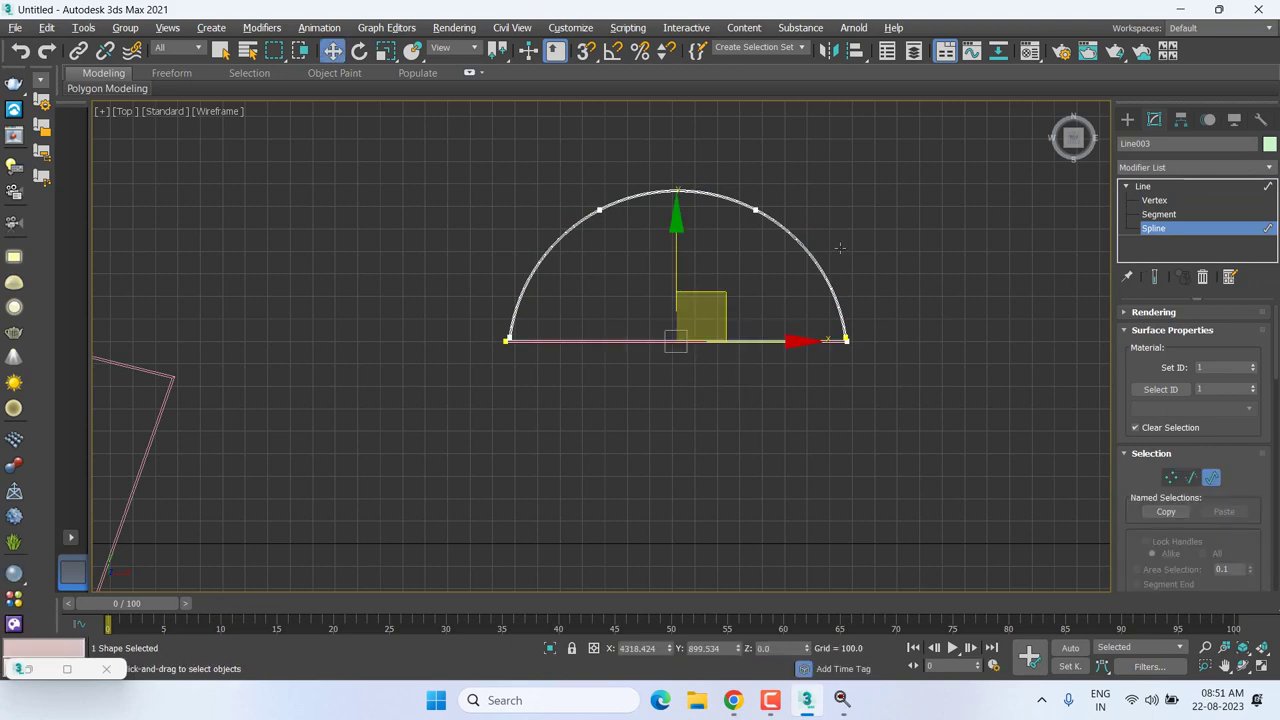
{"action": "left_click", "coordinate": [760, 228]}
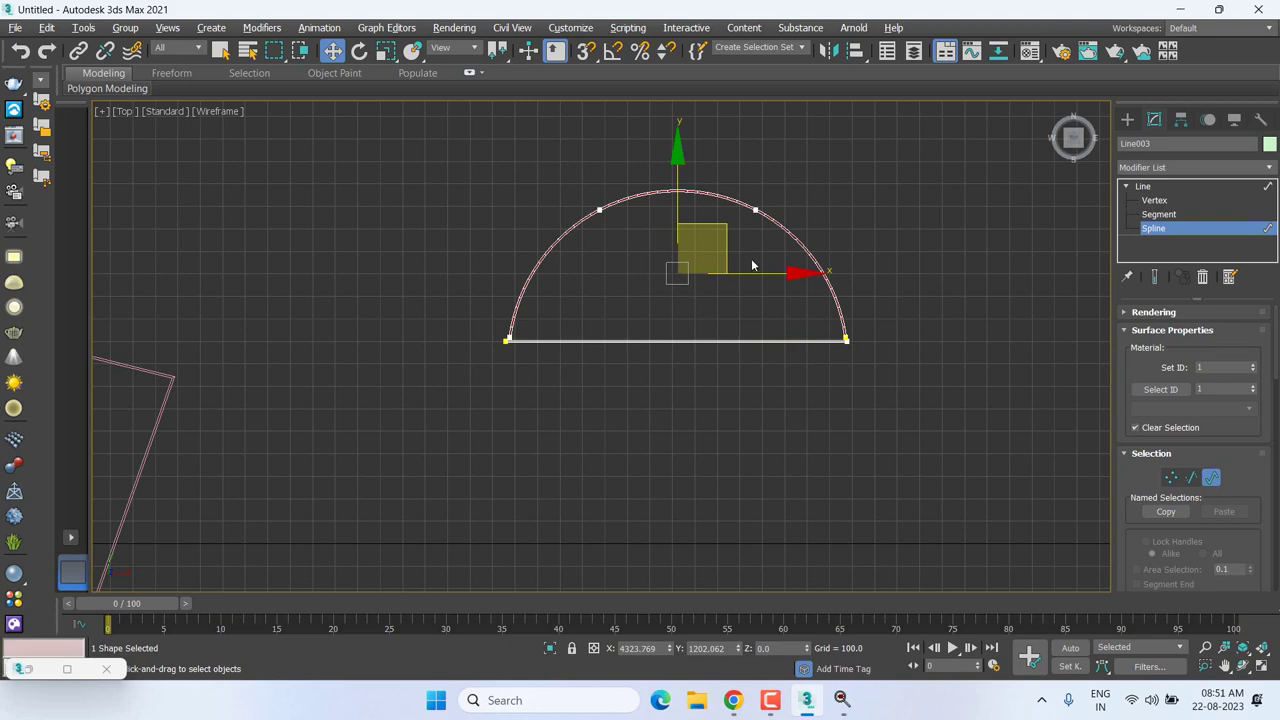
{"action": "scroll", "coordinate": [842, 366], "scroll_direction": "up", "scroll_amount": 2}
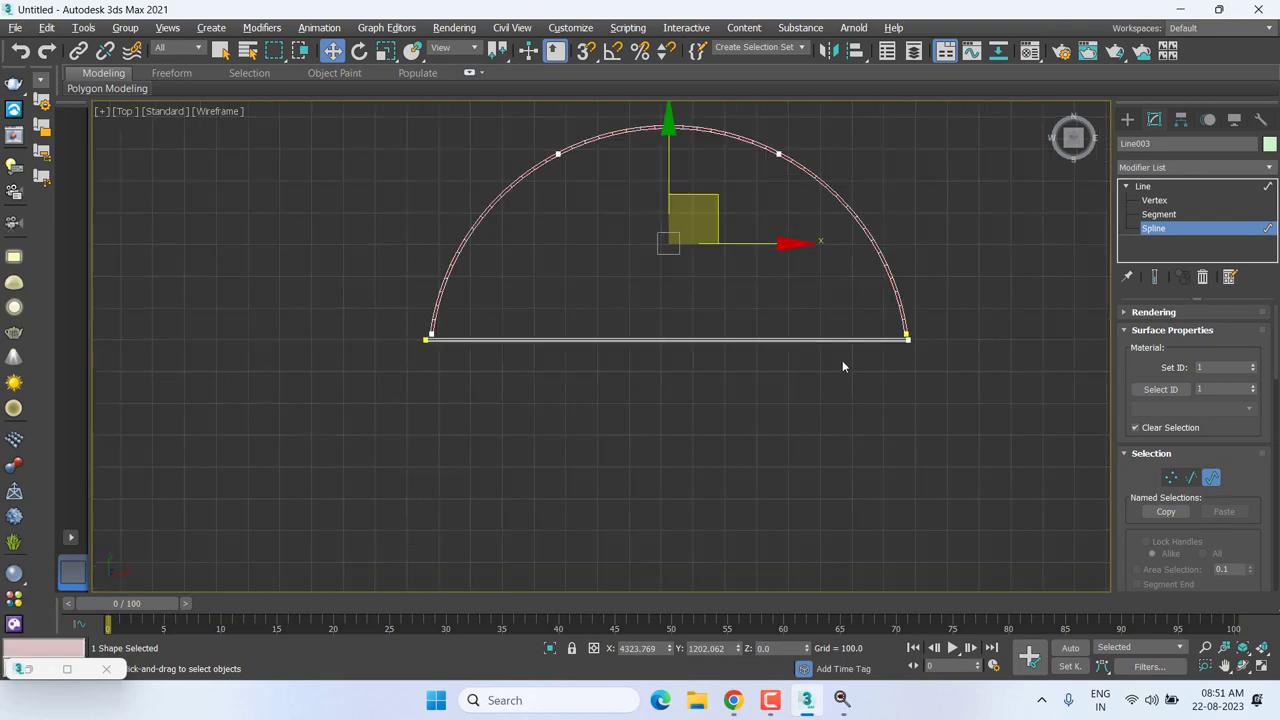
{"action": "scroll", "coordinate": [882, 389], "scroll_direction": "up", "scroll_amount": 5}
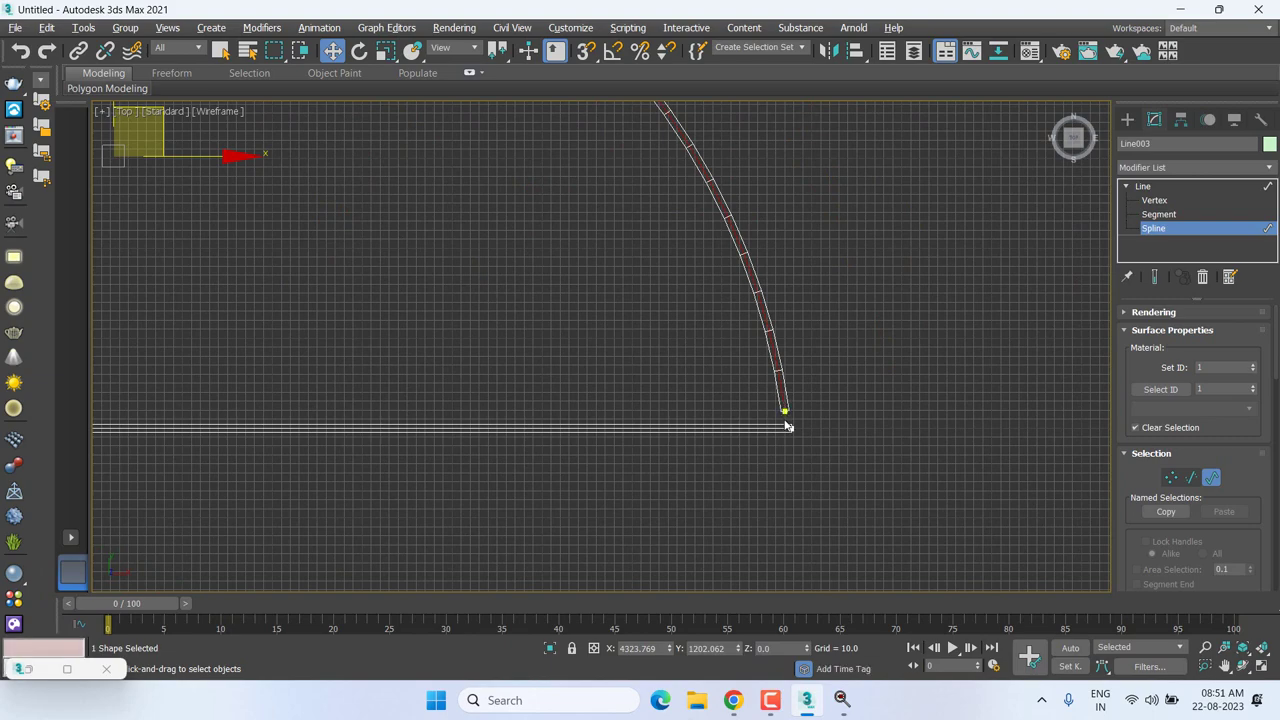
Enable 2.5D snapping and snap the base line's right end vertex onto the arc's end.
{"action": "left_click", "coordinate": [1155, 200]}
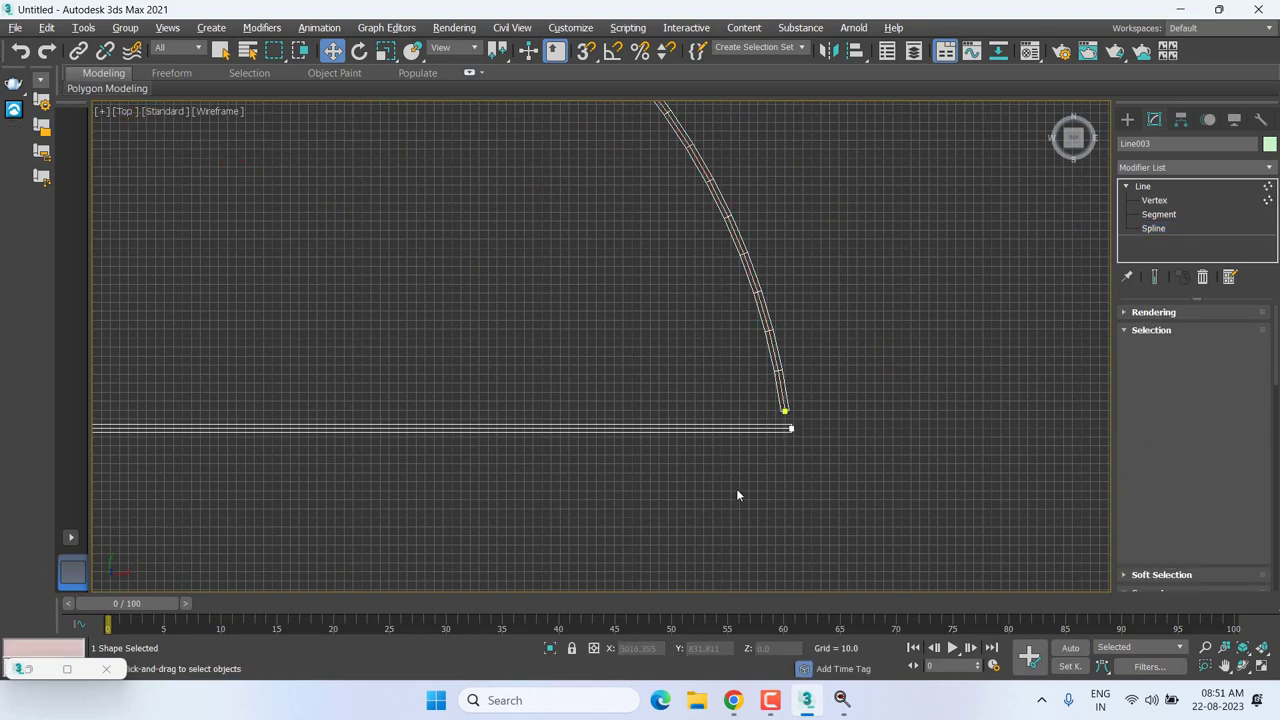
{"action": "scroll", "coordinate": [795, 445], "scroll_direction": "up", "scroll_amount": 5}
{"action": "left_click_drag", "start_coordinate": [793, 400], "coordinate": [792, 399]}
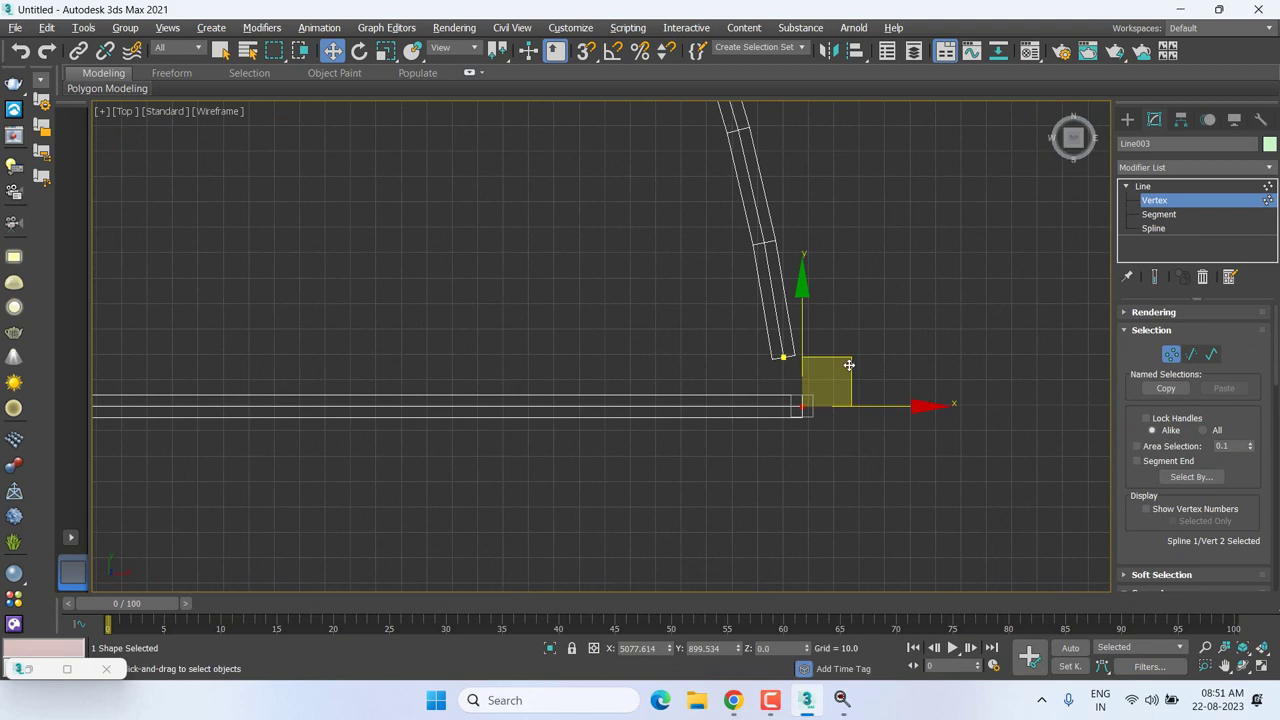
{"action": "left_click_drag", "start_coordinate": [586, 50], "coordinate": [589, 112]}
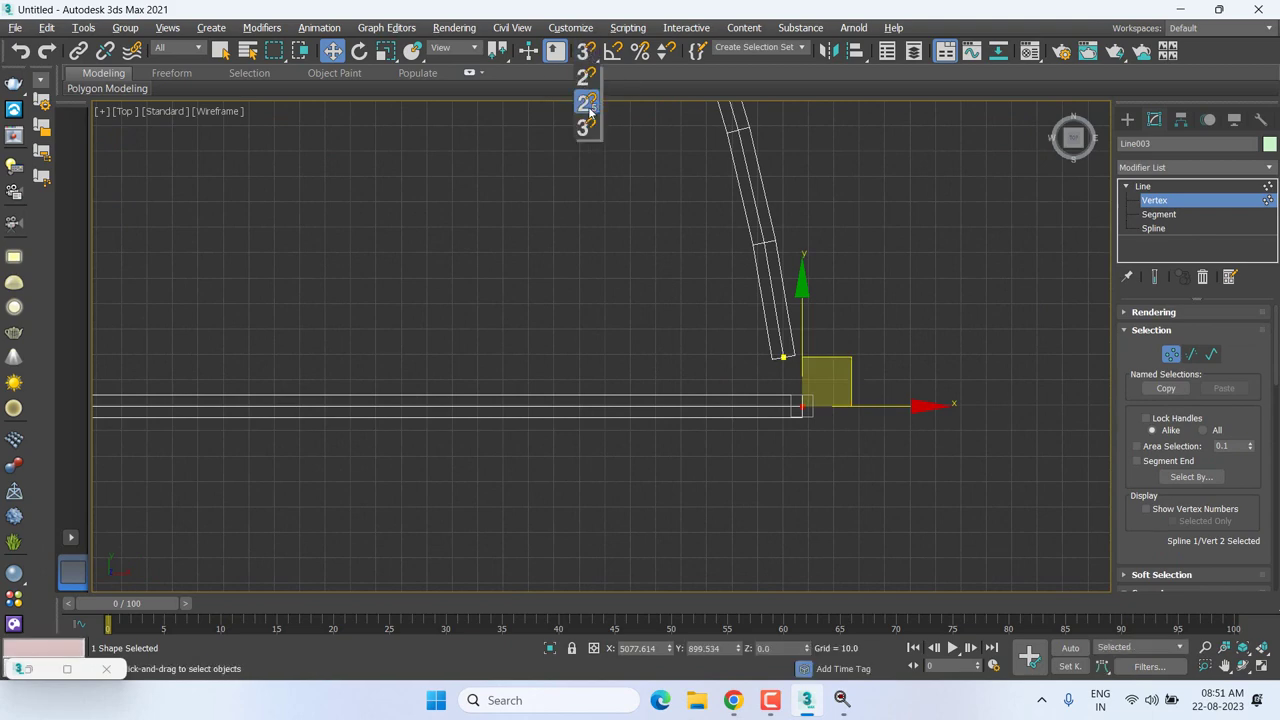
{"action": "left_click_drag", "start_coordinate": [588, 106], "coordinate": [588, 106]}
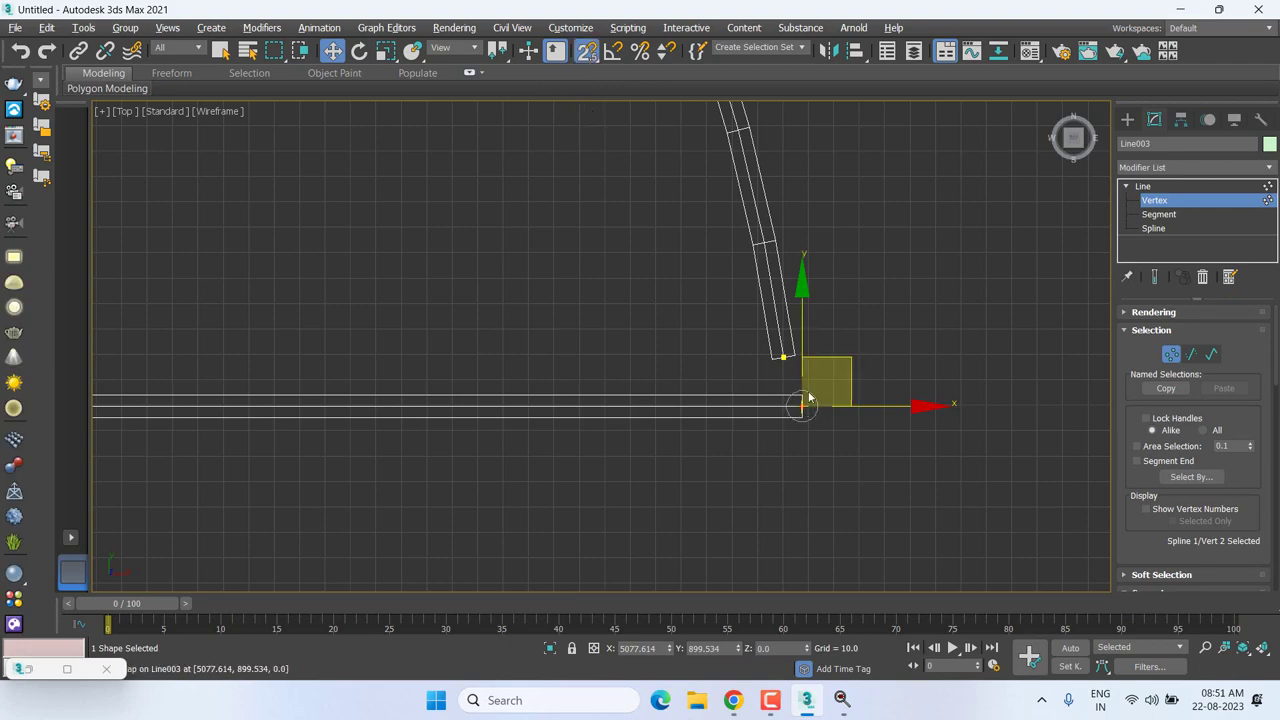
{"action": "left_click_drag", "start_coordinate": [852, 362], "coordinate": [787, 354]}
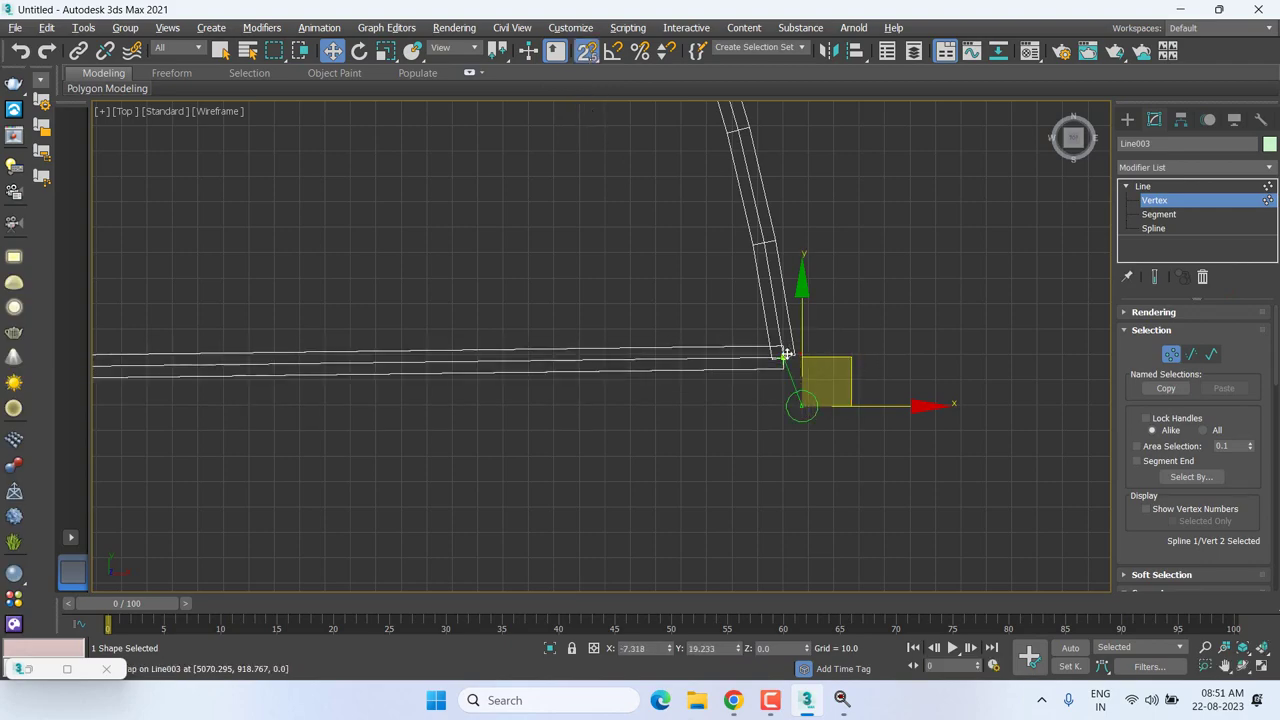
Snap the base line's left end vertex onto the arc's other end.
{"action": "scroll", "coordinate": [438, 470], "scroll_direction": "down", "scroll_amount": 3}
{"action": "scroll", "coordinate": [919, 398], "scroll_direction": "down", "scroll_amount": 2}
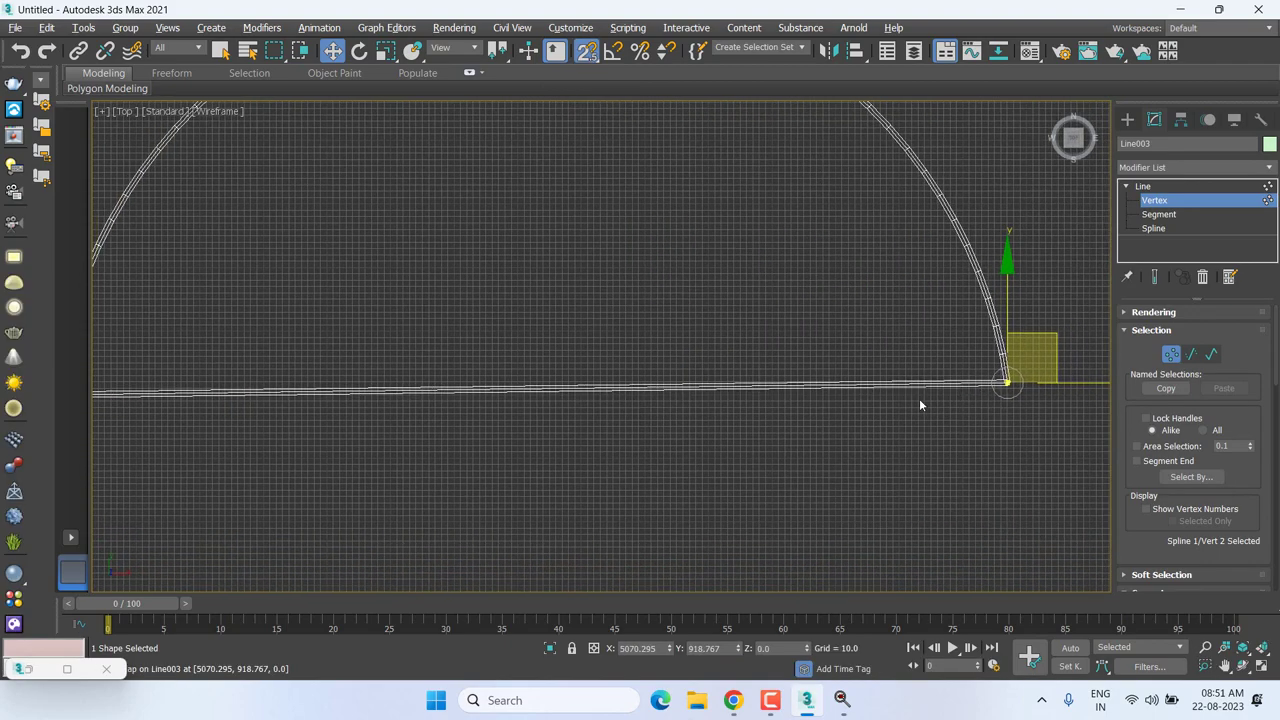
{"action": "middle_click_drag", "start_coordinate": [919, 398], "coordinate": [537, 386]}
{"action": "scroll", "coordinate": [537, 386], "scroll_direction": "up", "scroll_amount": 3}
{"action": "scroll", "coordinate": [598, 382], "scroll_direction": "up", "scroll_amount": 2}
{"action": "left_click_drag", "start_coordinate": [648, 392], "coordinate": [582, 350]}
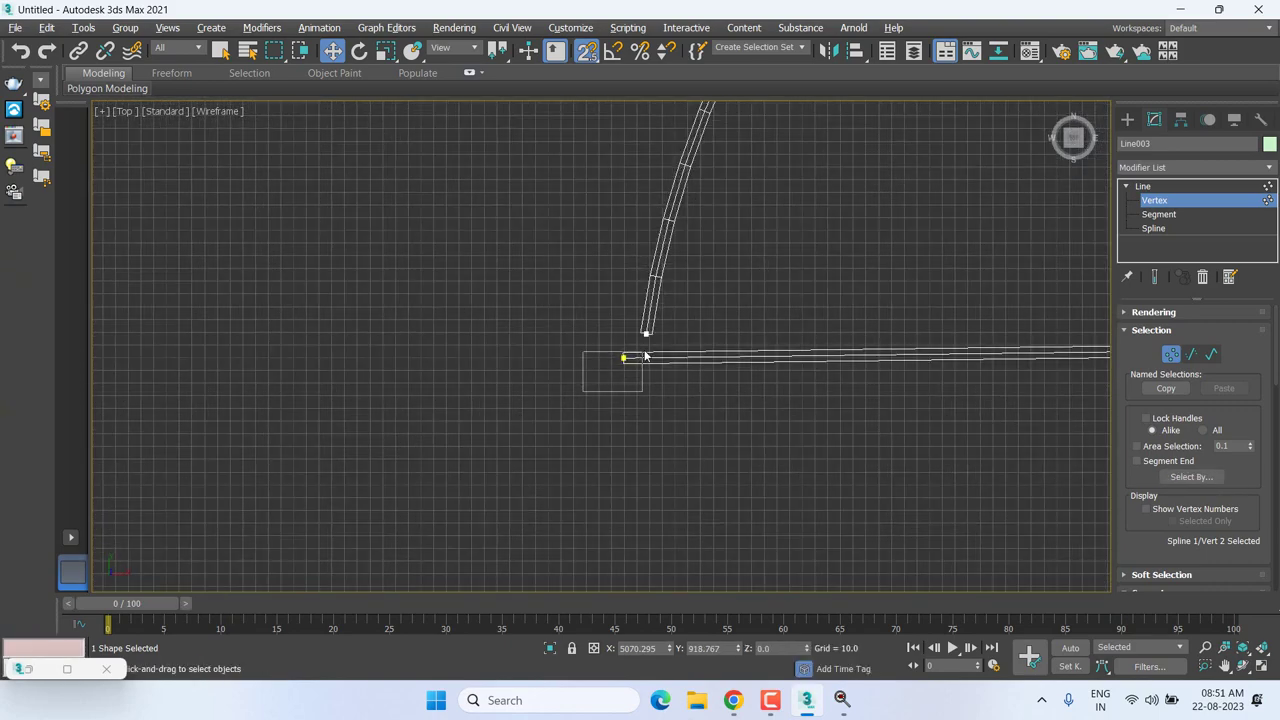
{"action": "left_click_drag", "start_coordinate": [677, 319], "coordinate": [700, 294]}
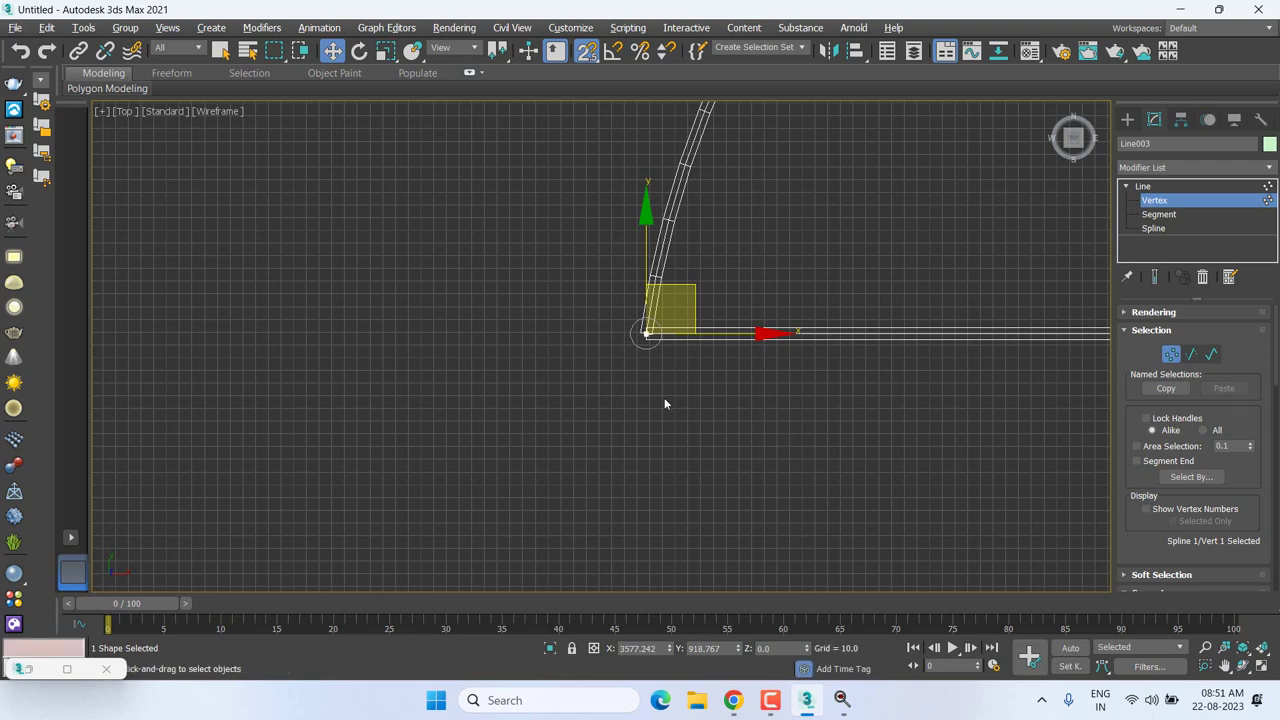
{"action": "left_click_drag", "start_coordinate": [650, 342], "coordinate": [635, 312]}
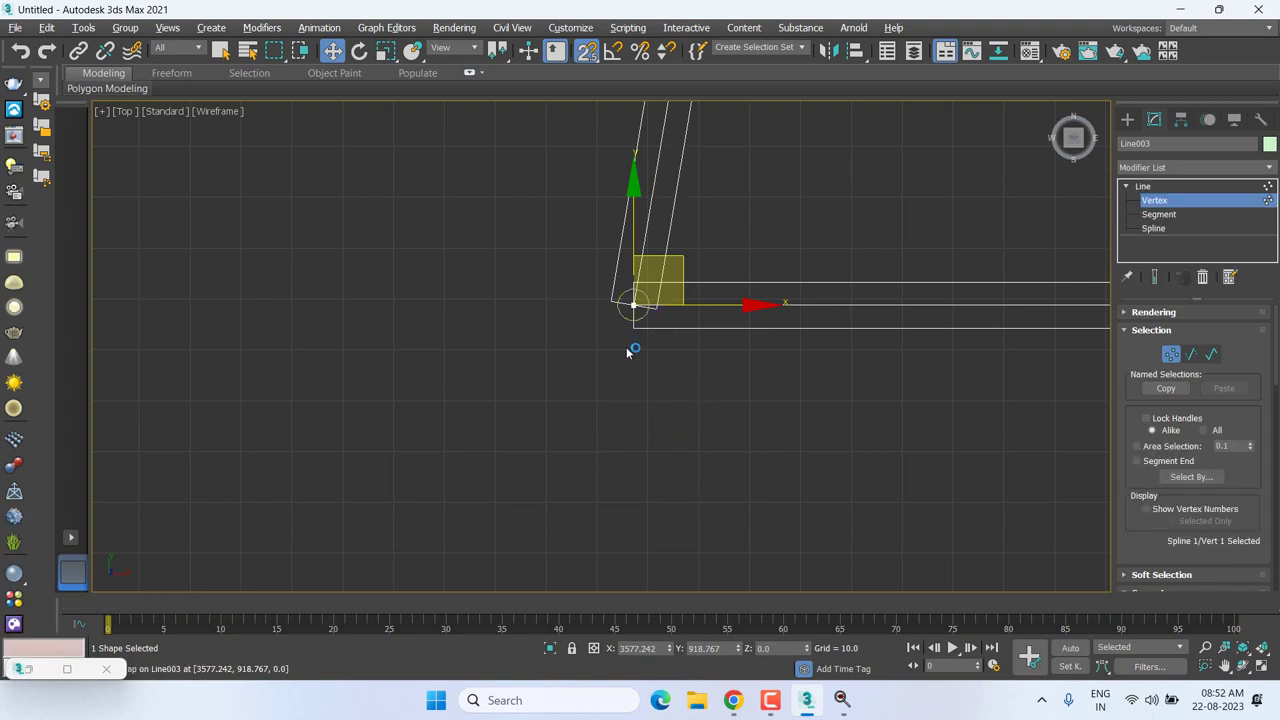
Box-select both overlapping corner vertices and apply Weld from the Geometry rollout.
{"action": "left_click", "coordinate": [712, 433]}
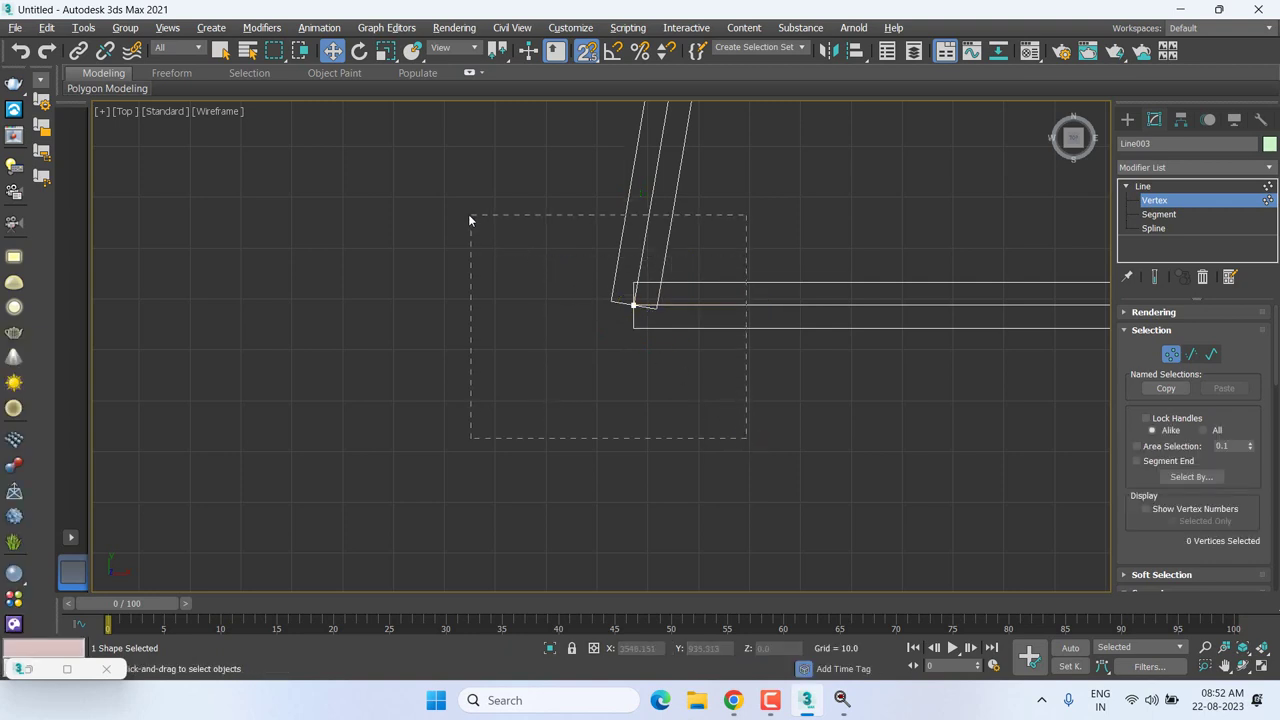
{"action": "left_click_drag", "start_coordinate": [548, 263], "coordinate": [449, 212]}
{"action": "left_click", "coordinate": [774, 541]}
{"action": "left_click", "coordinate": [632, 303]}
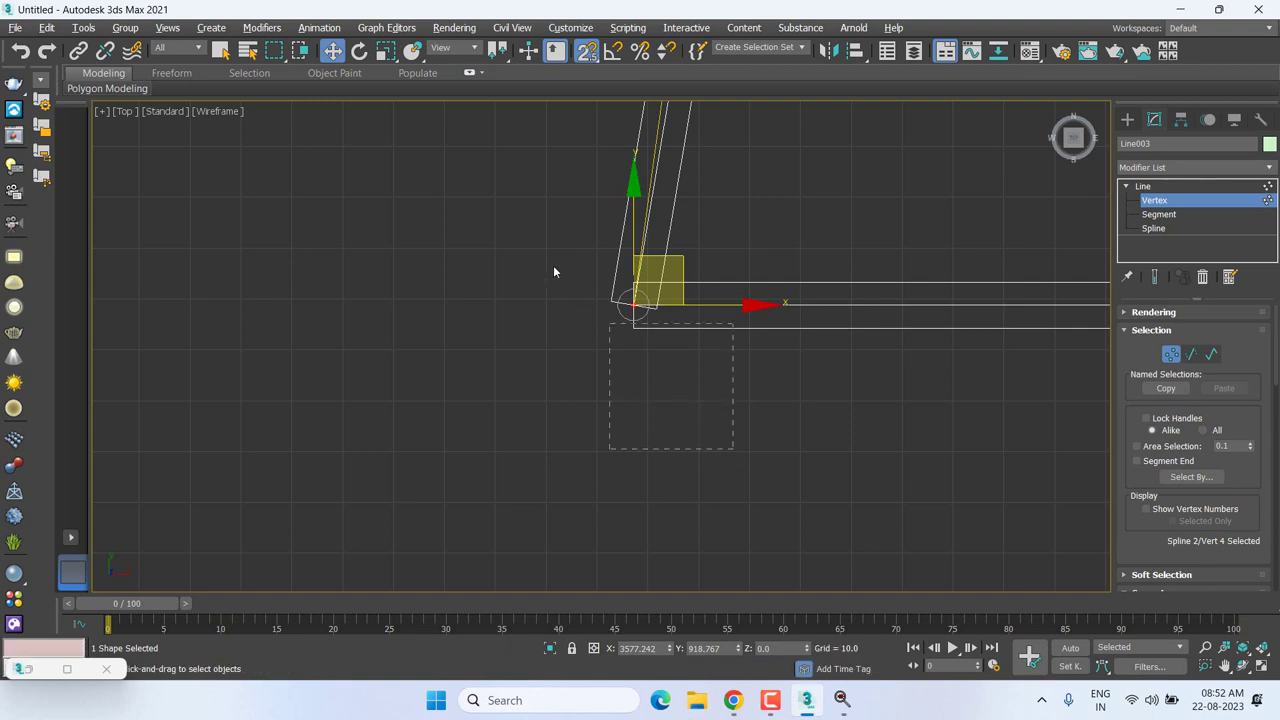
{"action": "left_click_drag", "start_coordinate": [554, 272], "coordinate": [512, 236]}
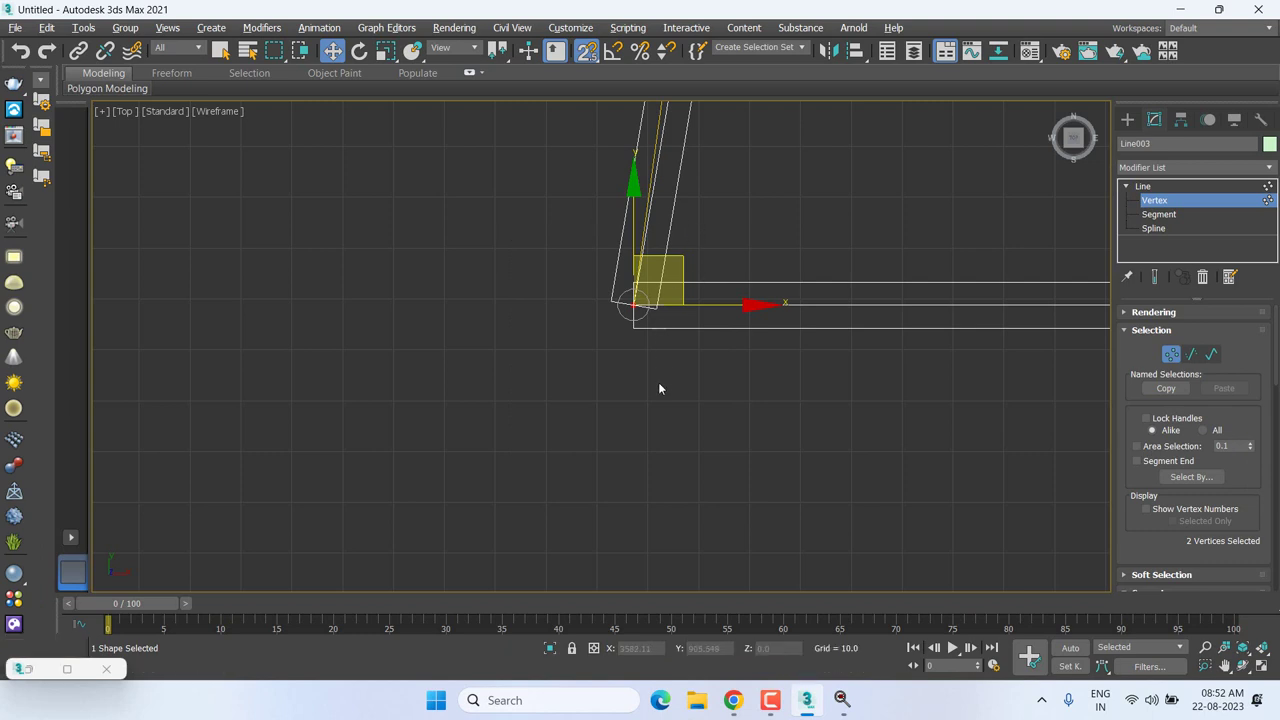
{"action": "left_click", "coordinate": [634, 318]}
{"action": "left_click", "coordinate": [632, 304]}
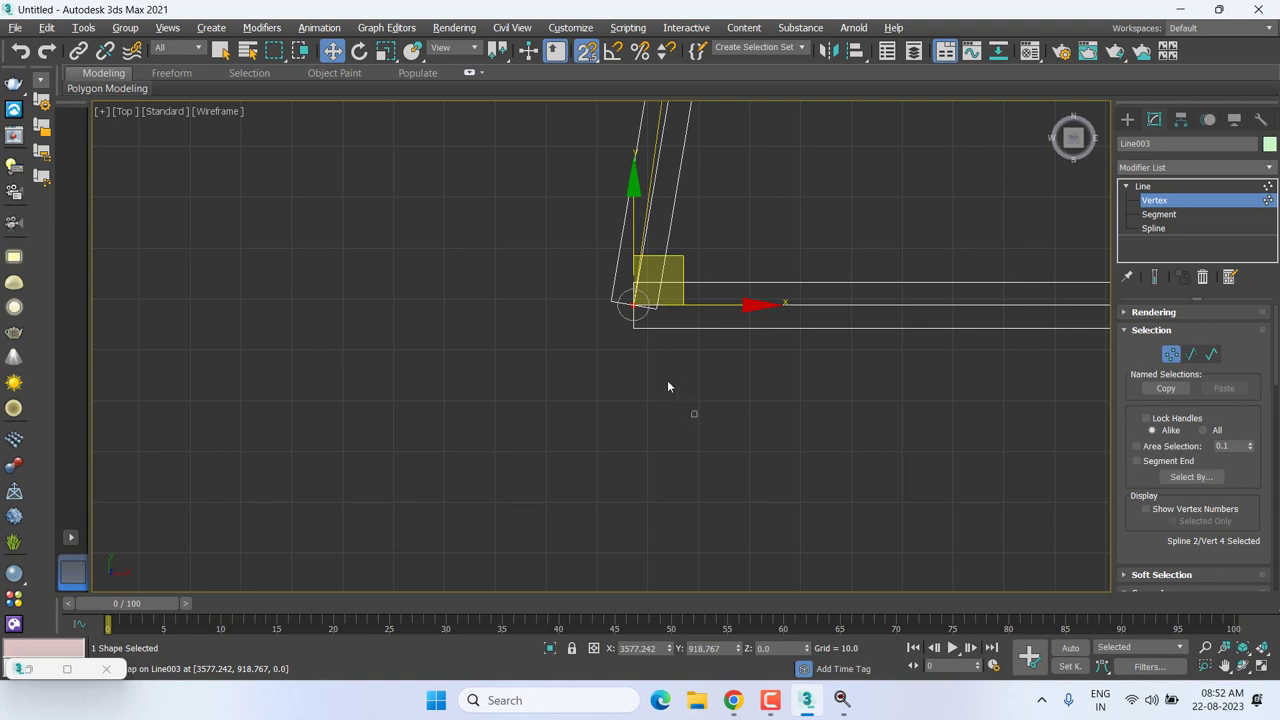
{"action": "left_click_drag", "start_coordinate": [553, 225], "coordinate": [552, 224]}
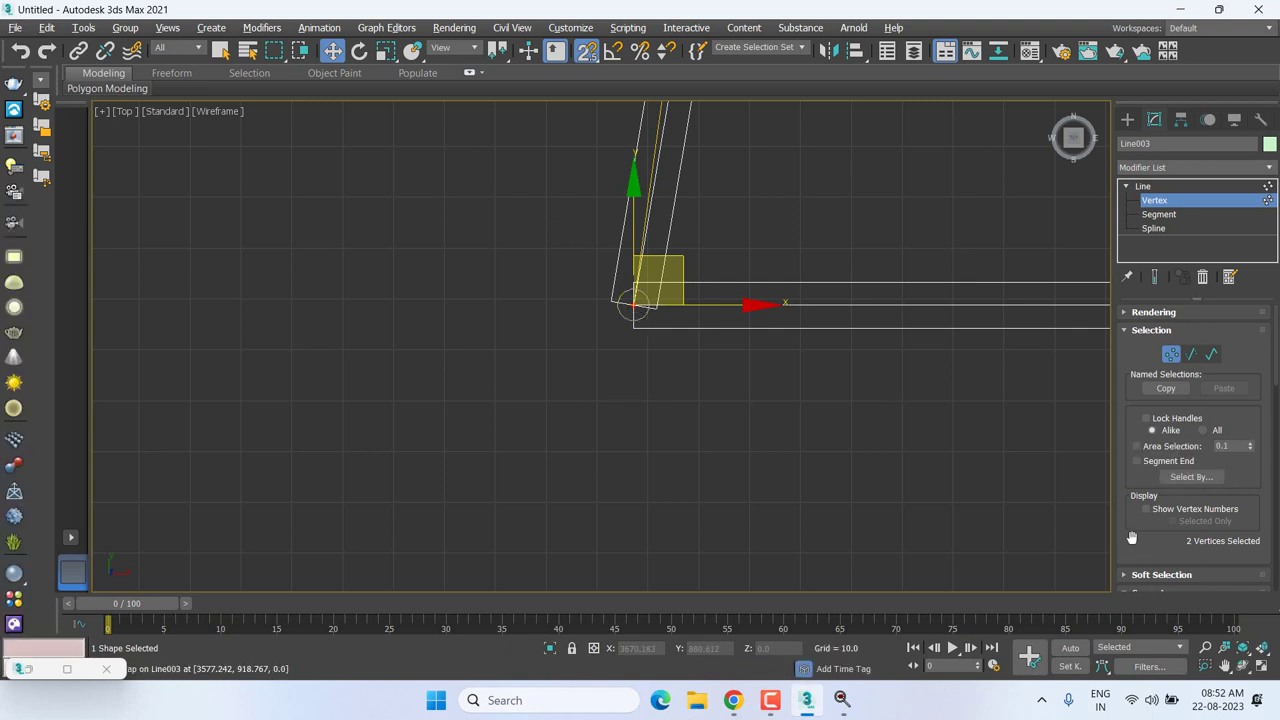
{"action": "scroll", "coordinate": [1131, 538], "scroll_direction": "down", "scroll_amount": 4}
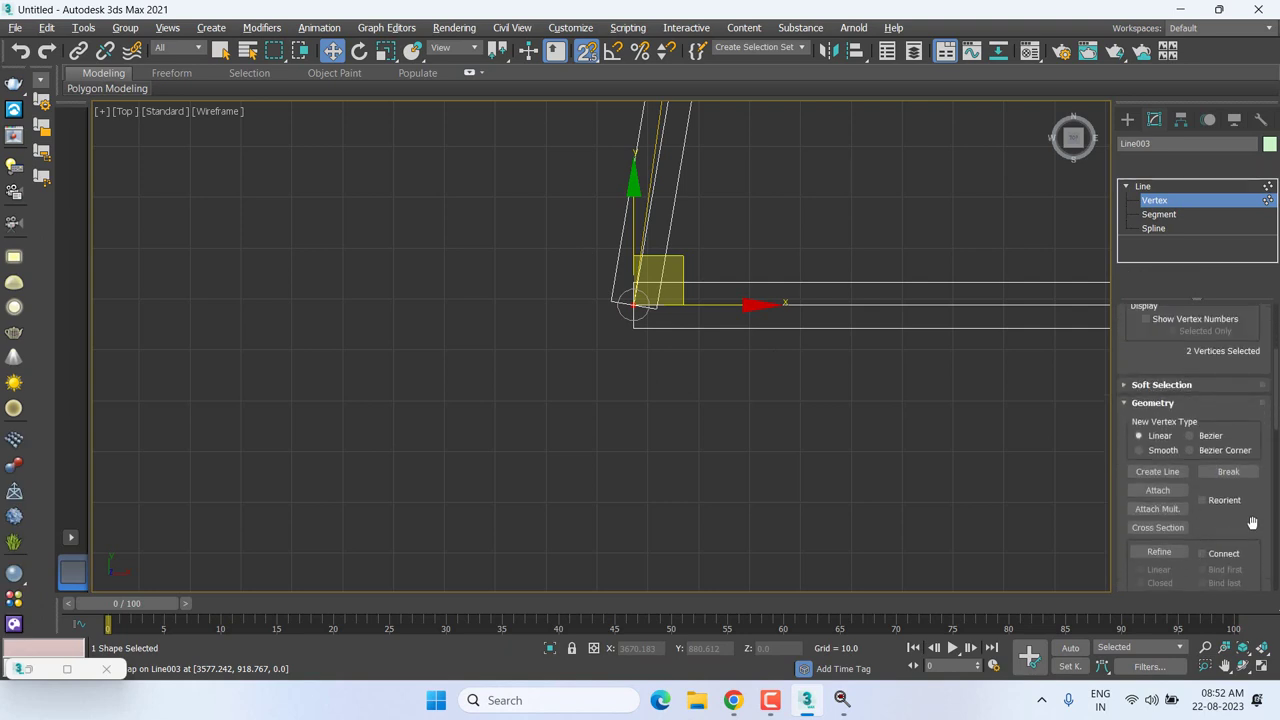
{"action": "scroll", "coordinate": [1245, 520], "scroll_direction": "down", "scroll_amount": 3}
{"action": "scroll", "coordinate": [1220, 514], "scroll_direction": "down", "scroll_amount": 1}
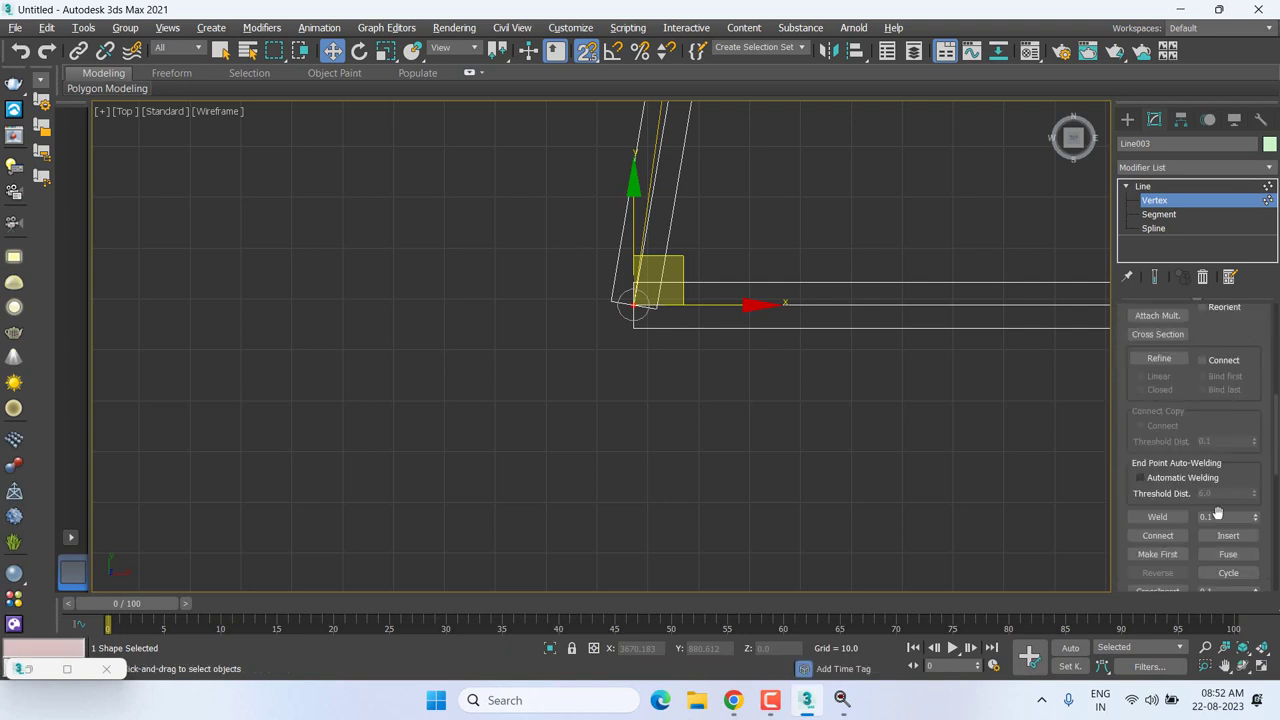
{"action": "left_click", "coordinate": [1159, 520]}
Weld the overlapping corner vertices with the quad menu's Weld Vertices, redoing it once after an undo.
{"action": "right_click", "coordinate": [648, 289]}
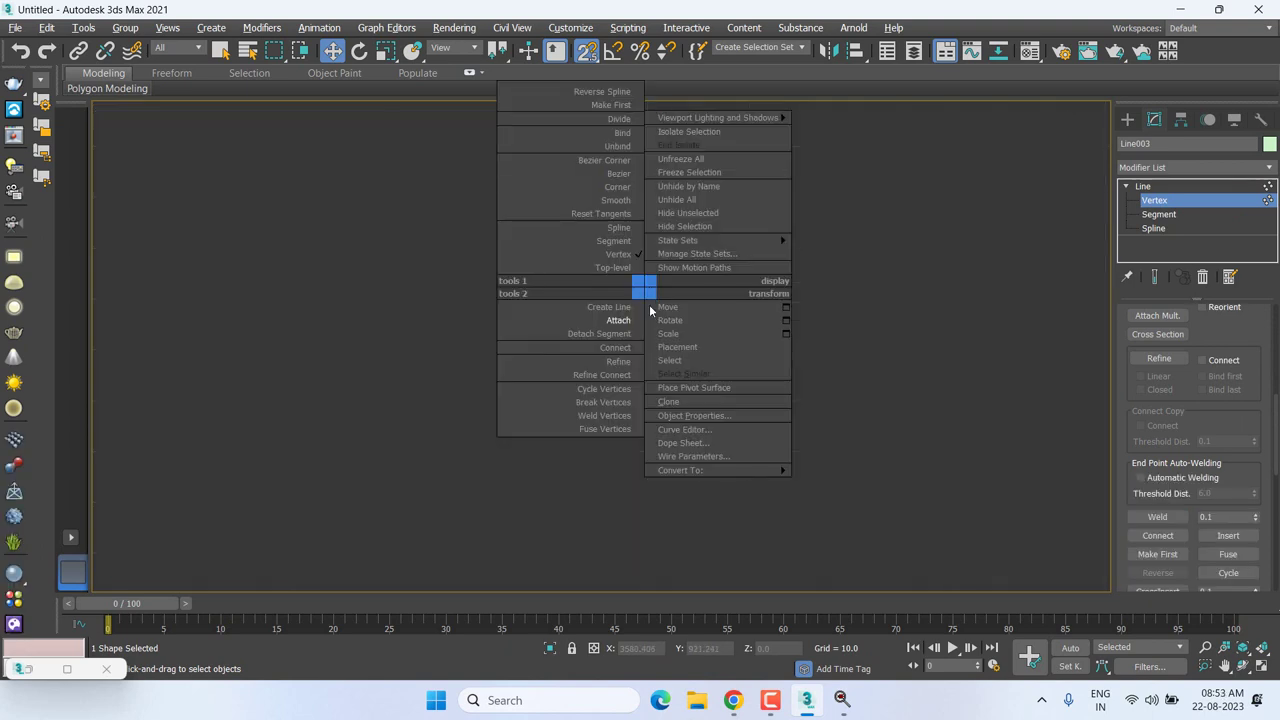
{"action": "left_click", "coordinate": [618, 416]}
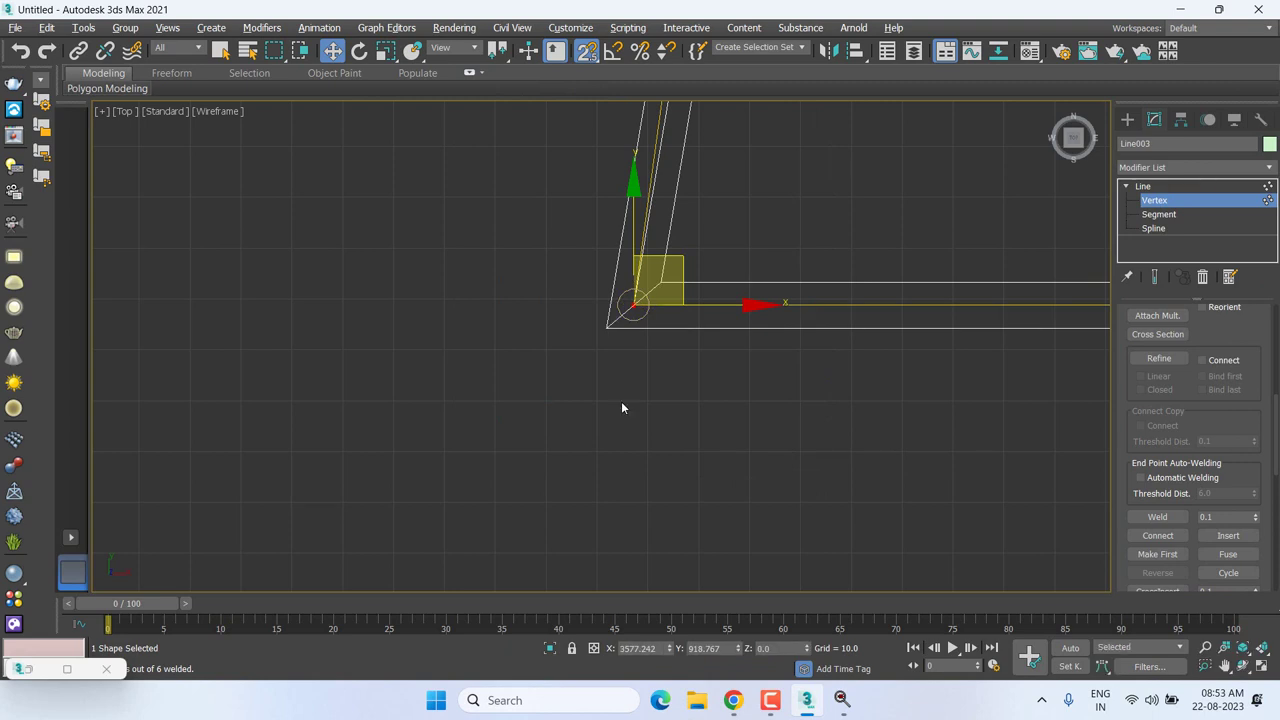
{"action": "key", "text": "ctrl+z"}
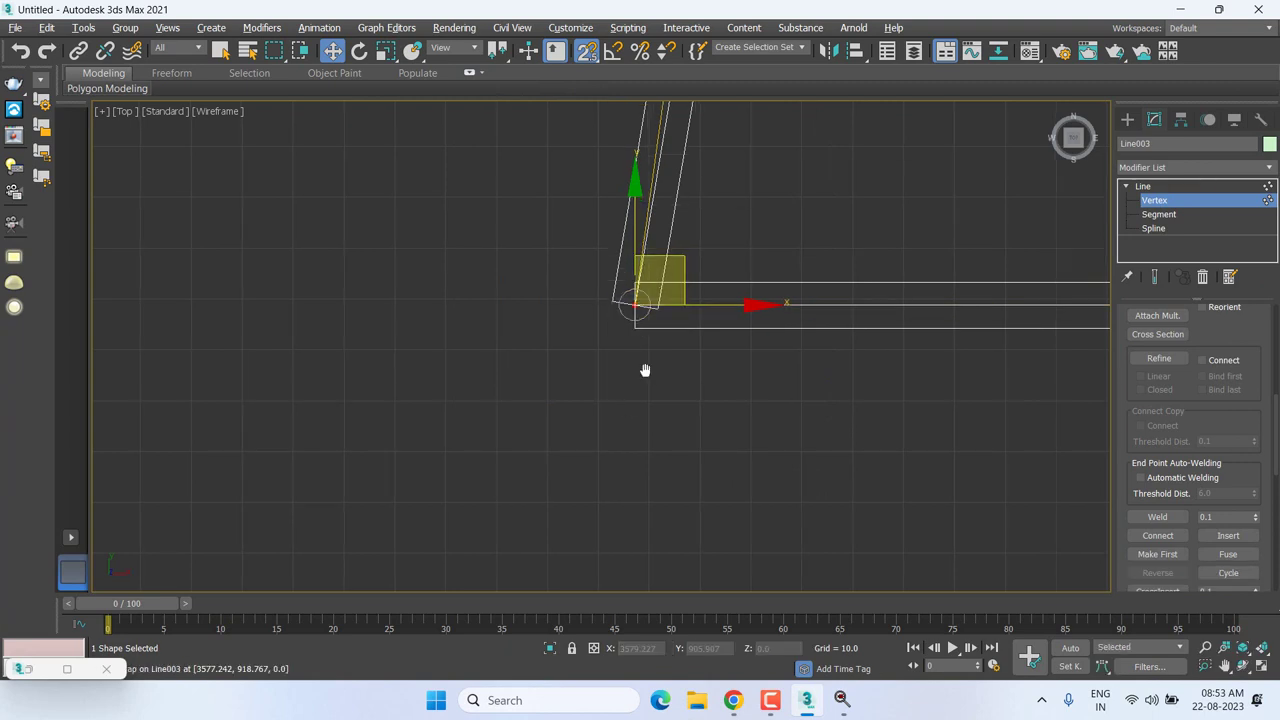
{"action": "middle_click_drag", "start_coordinate": [645, 370], "coordinate": [606, 296]}
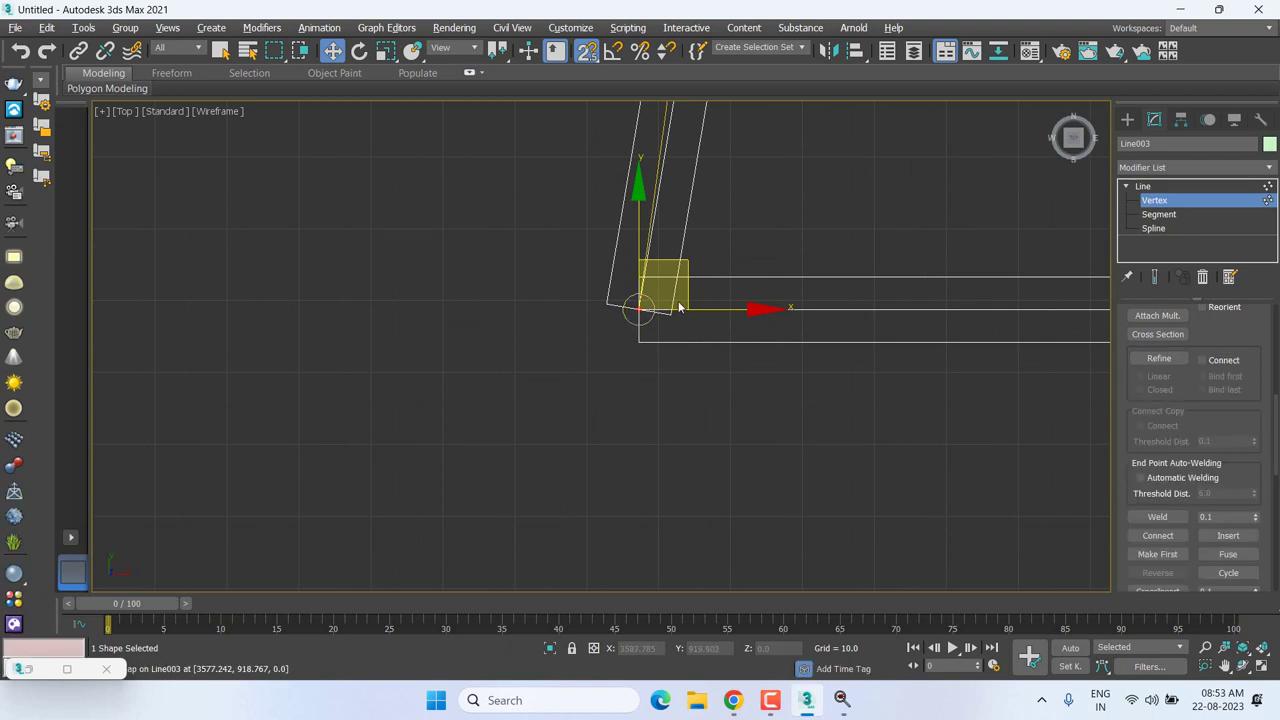
{"action": "right_click", "coordinate": [865, 224]}
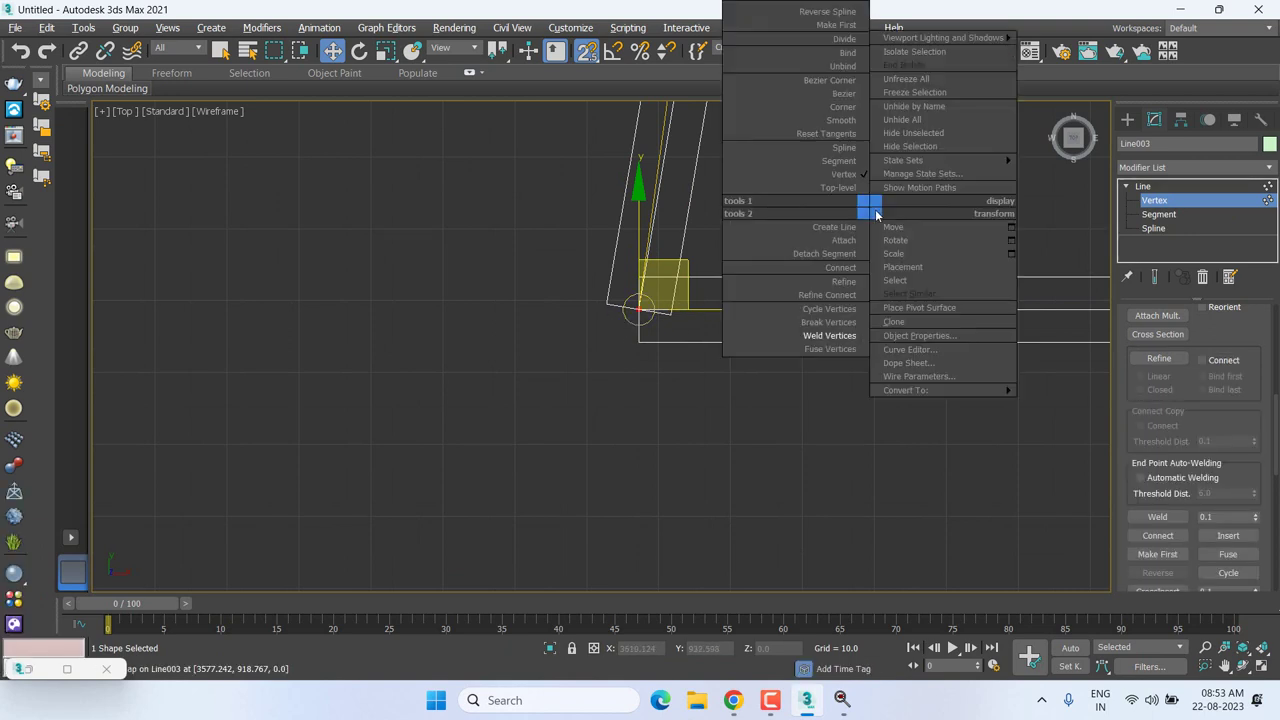
{"action": "left_click", "coordinate": [834, 342]}
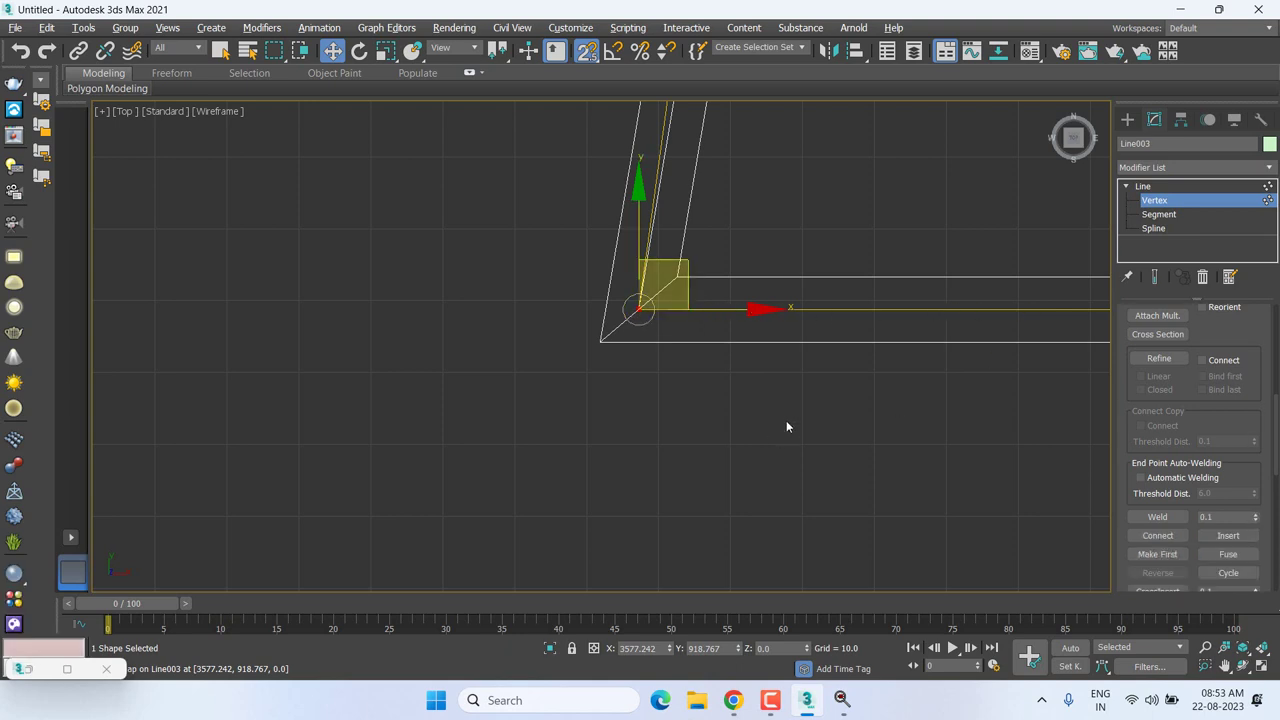
{"action": "scroll", "coordinate": [801, 392], "scroll_direction": "down", "scroll_amount": 2}
{"action": "scroll", "coordinate": [801, 392], "scroll_direction": "down", "scroll_amount": 3}
Raise the right corner vertex, then box-select the arc-base junction vertices and bring up their quad menu.
{"action": "mouse_move", "coordinate": [619, 400]}
{"action": "middle_mouse_down"}
{"action": "mouse_move", "coordinate": [477, 422]}
{"action": "mouse_move", "coordinate": [542, 389]}
{"action": "mouse_move", "coordinate": [806, 403]}
{"action": "mouse_move", "coordinate": [266, 443]}
{"action": "mouse_move", "coordinate": [720, 457]}
{"action": "mouse_move", "coordinate": [338, 428]}
{"action": "middle_mouse_up"}
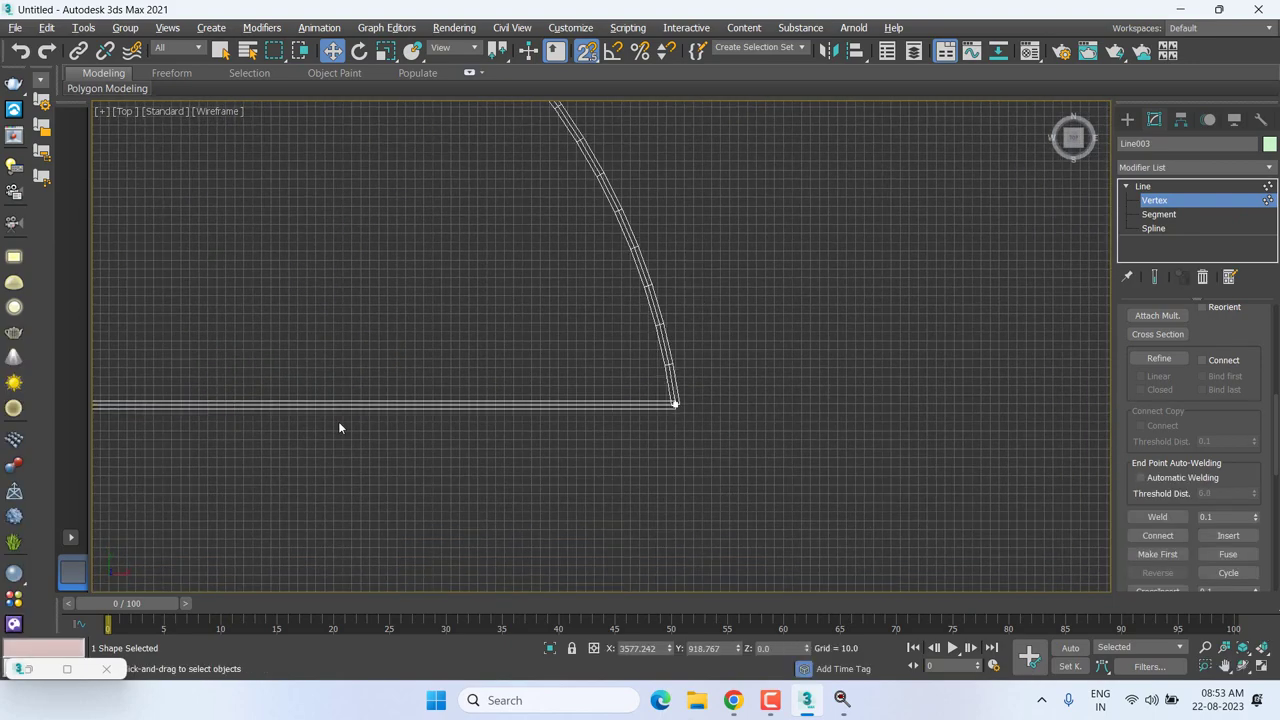
{"action": "scroll", "coordinate": [645, 402], "scroll_direction": "up", "scroll_amount": 5}
{"action": "scroll", "coordinate": [650, 375], "scroll_direction": "up", "scroll_amount": 2}
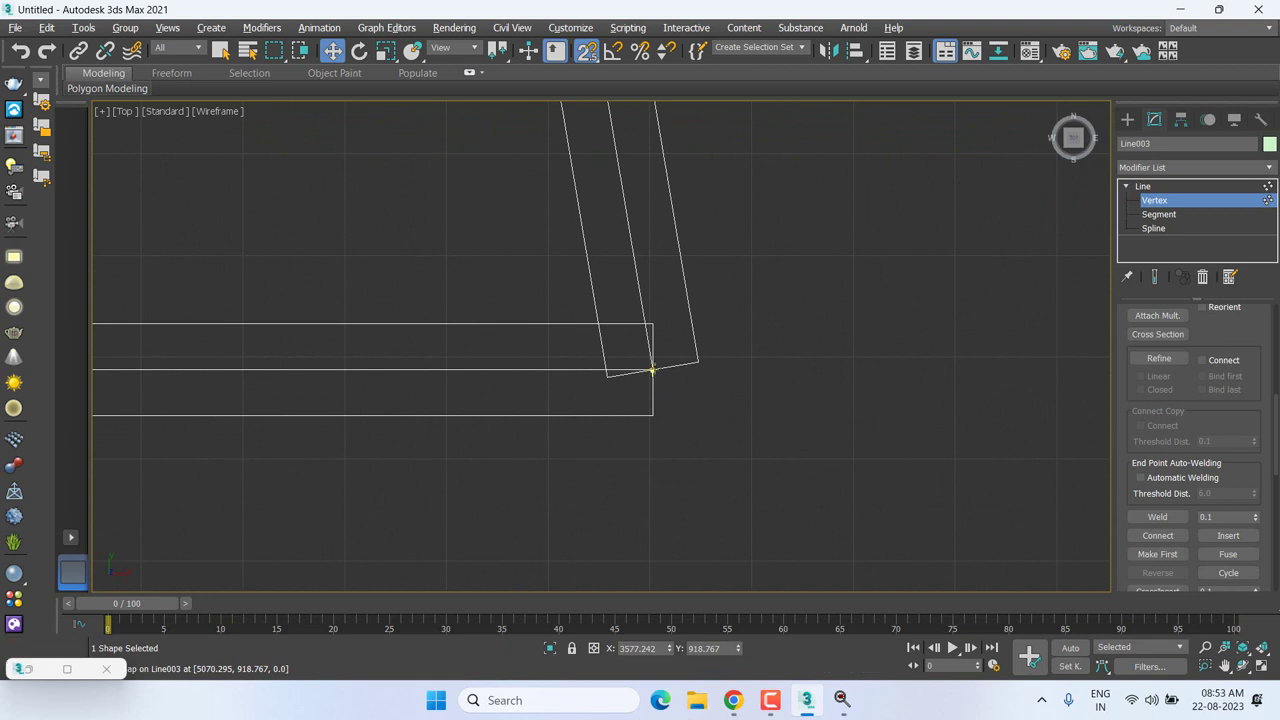
{"action": "left_click", "coordinate": [652, 370]}
{"action": "scroll", "coordinate": [650, 384], "scroll_direction": "up", "scroll_amount": 4}
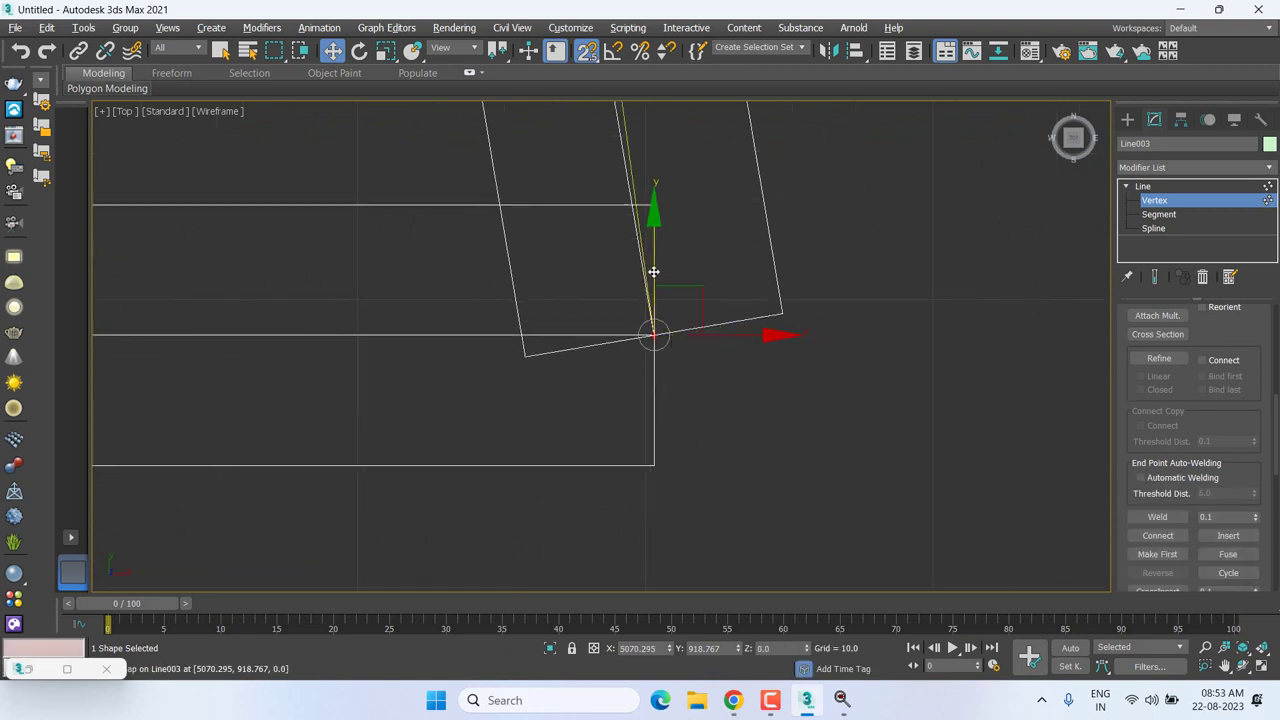
{"action": "left_click_drag", "start_coordinate": [653, 271], "coordinate": [653, 225]}
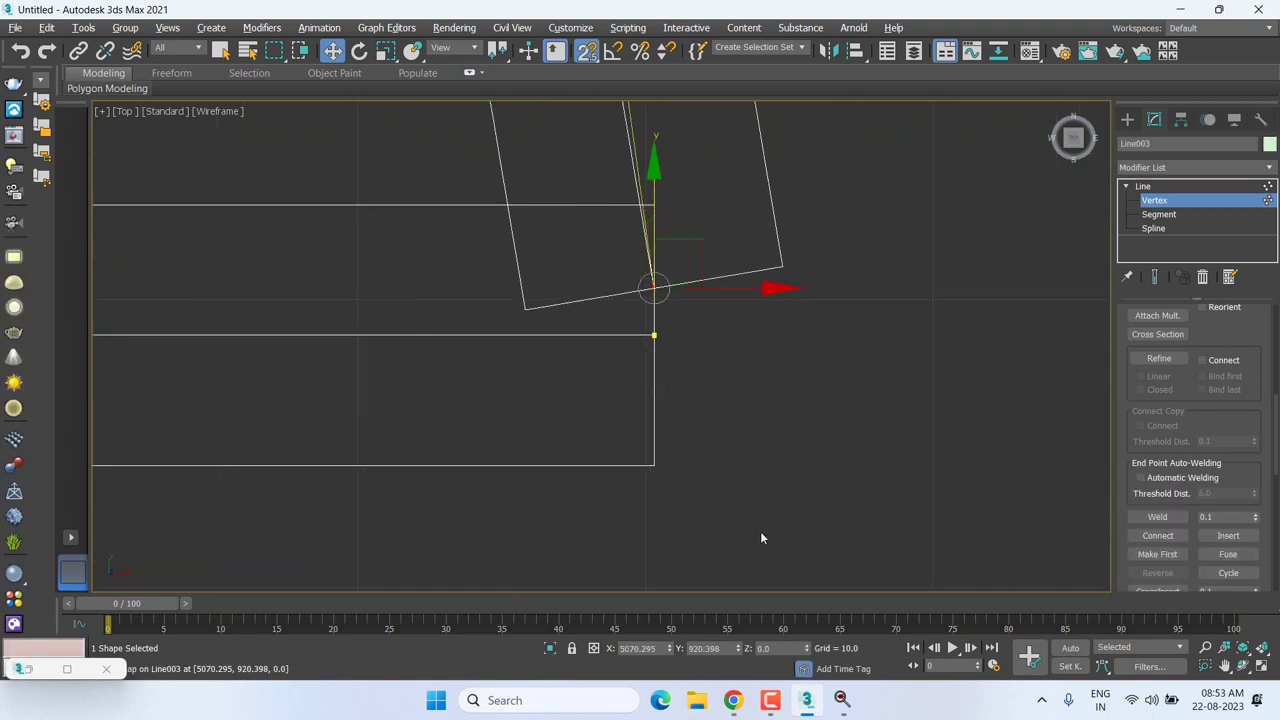
{"action": "left_click_drag", "start_coordinate": [797, 416], "coordinate": [579, 267]}
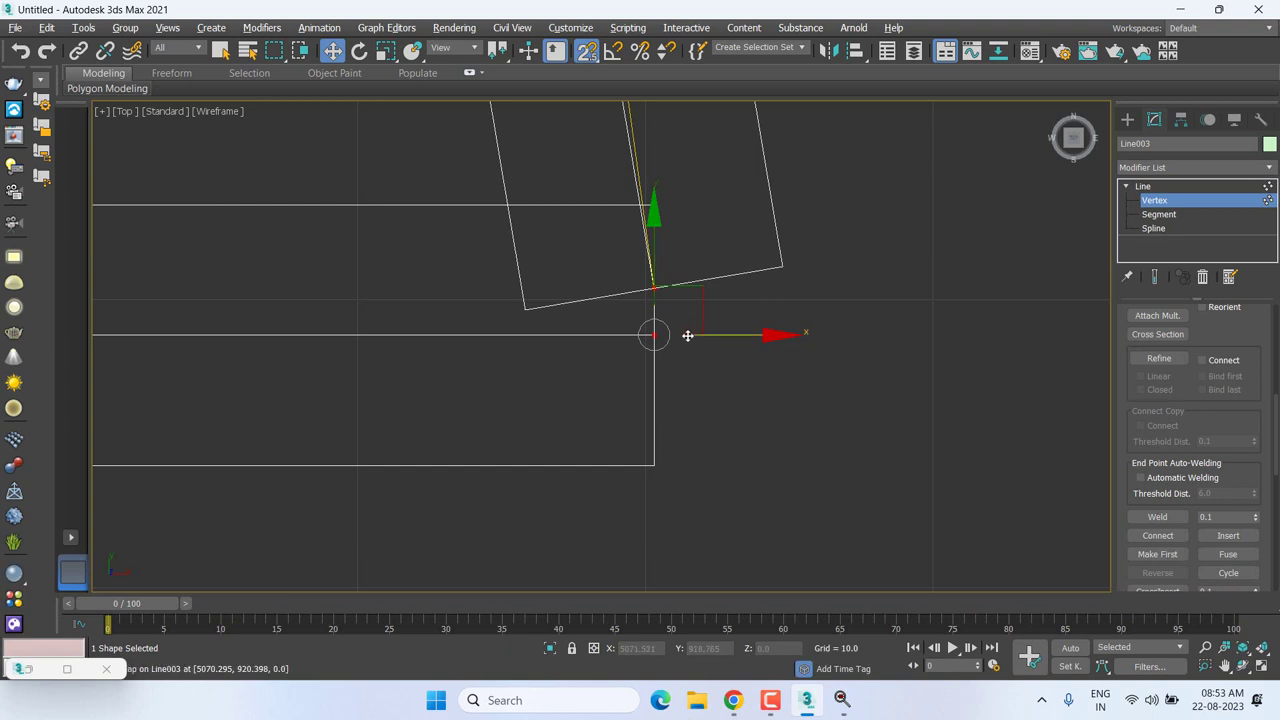
{"action": "right_click", "coordinate": [660, 311]}
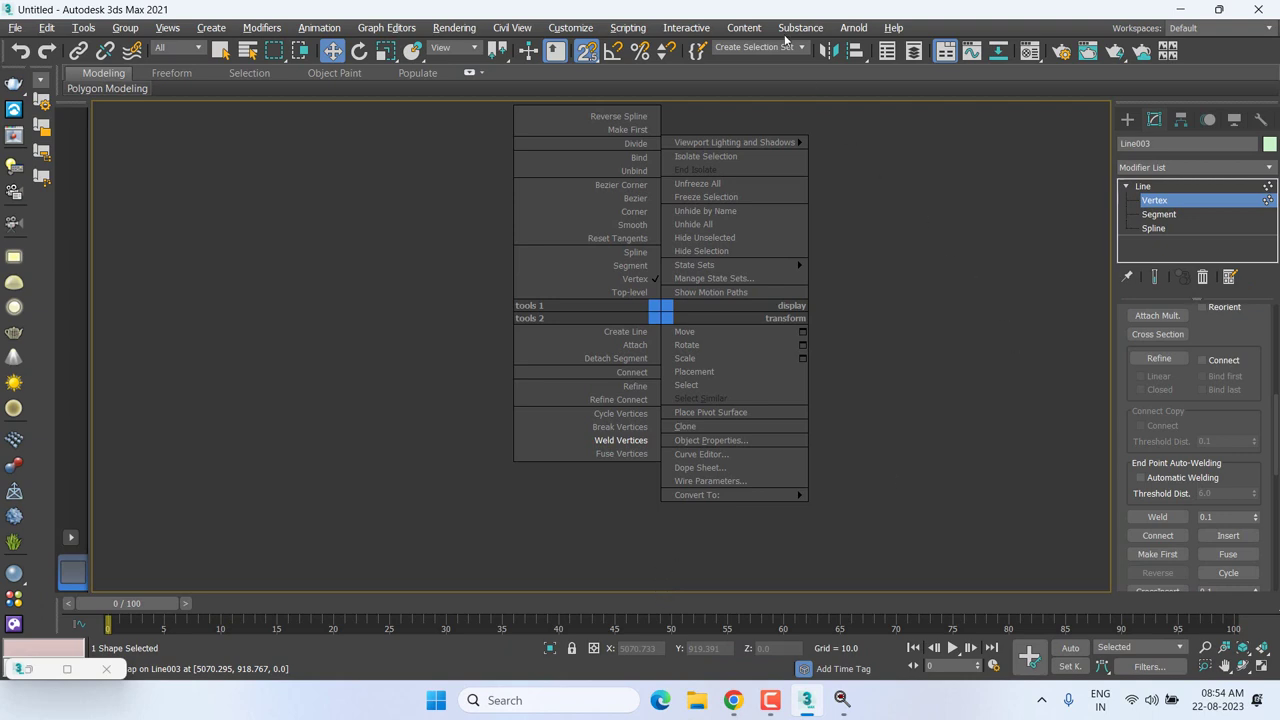
Fuse the junction vertices where the arc meets the base into one spot.
{"action": "left_click", "coordinate": [770, 5]}
{"action": "left_click_drag", "start_coordinate": [697, 400], "coordinate": [582, 260]}
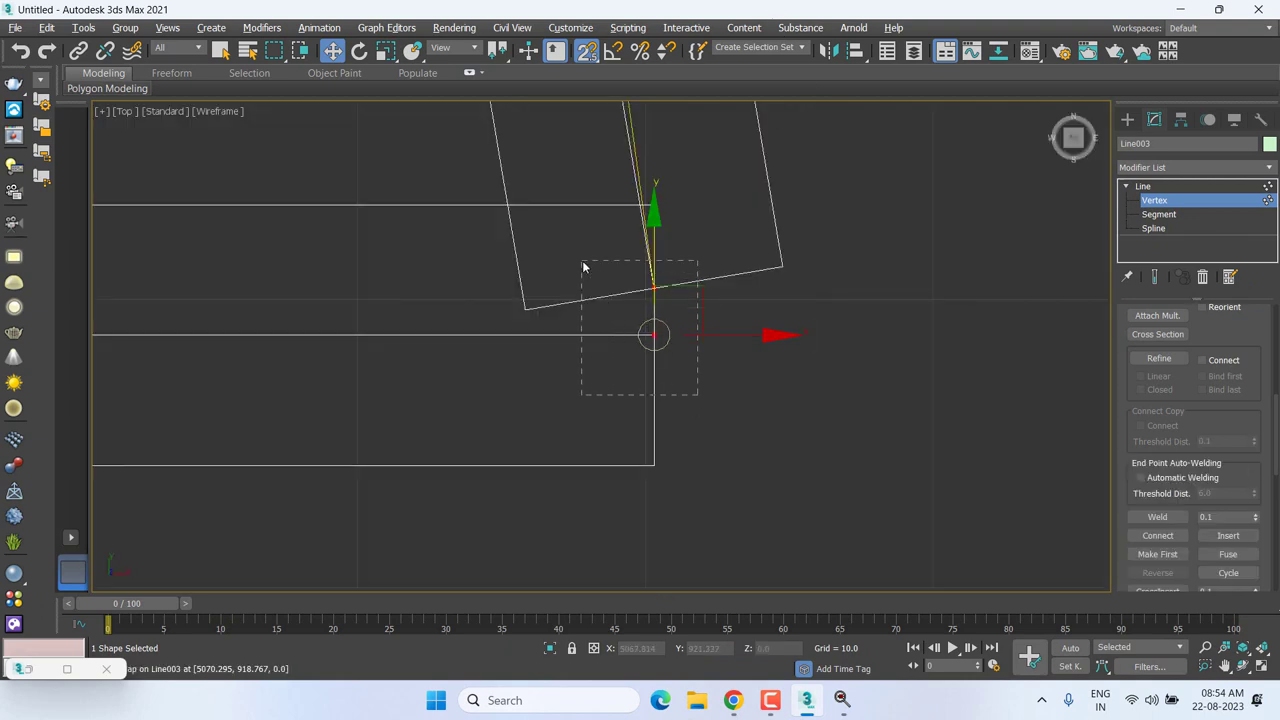
{"action": "right_click", "coordinate": [646, 330]}
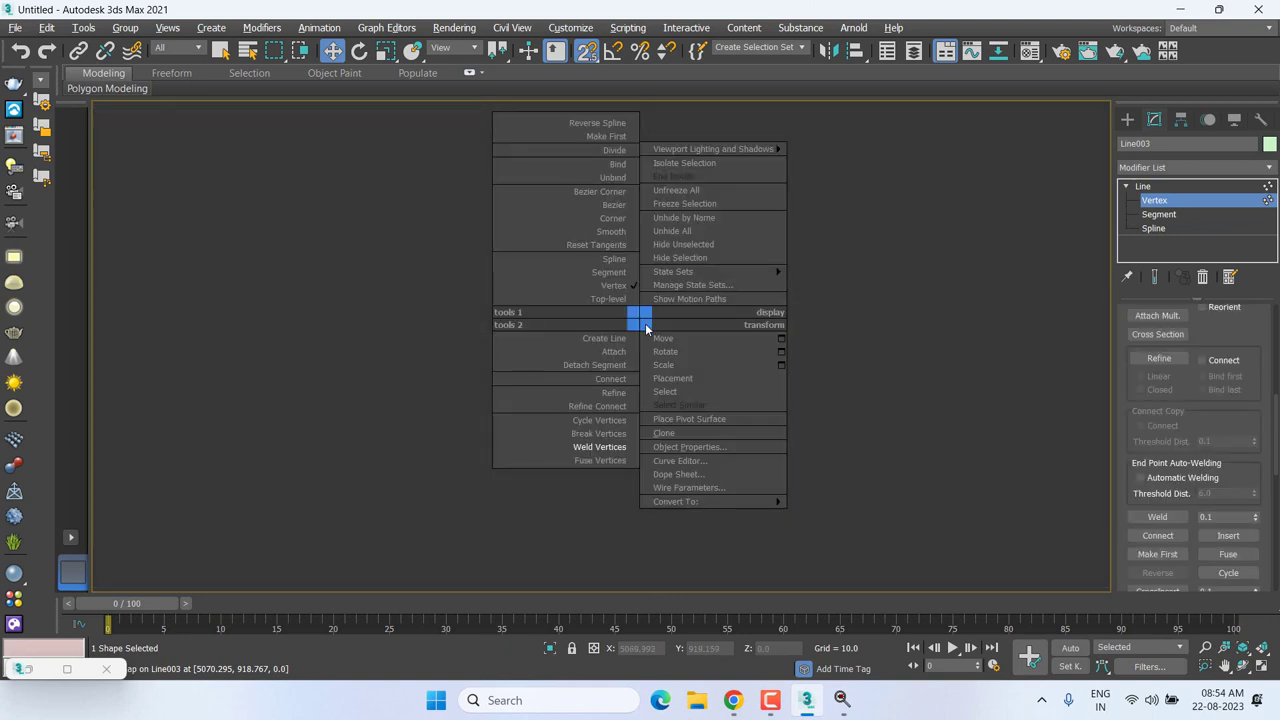
{"action": "left_click", "coordinate": [614, 461]}
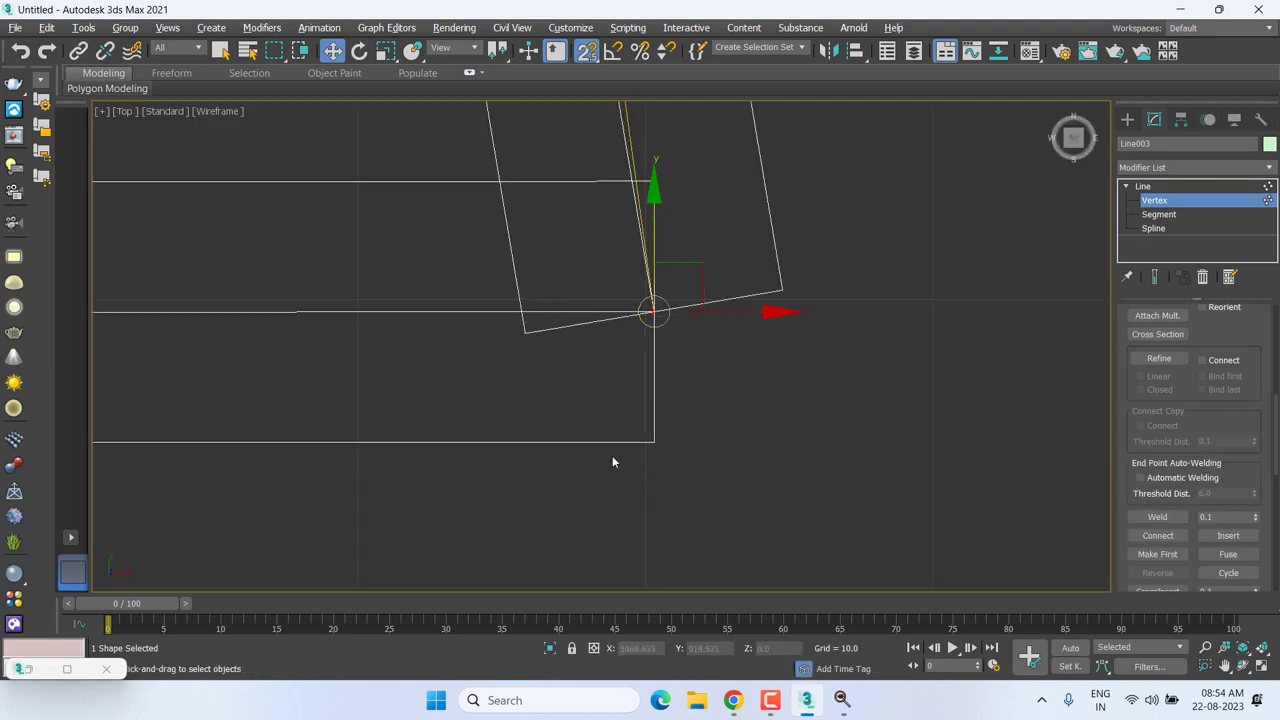
Weld the fused junction endpoints into a single vertex, closing the D-shaped outline.
{"action": "left_click", "coordinate": [760, 418]}
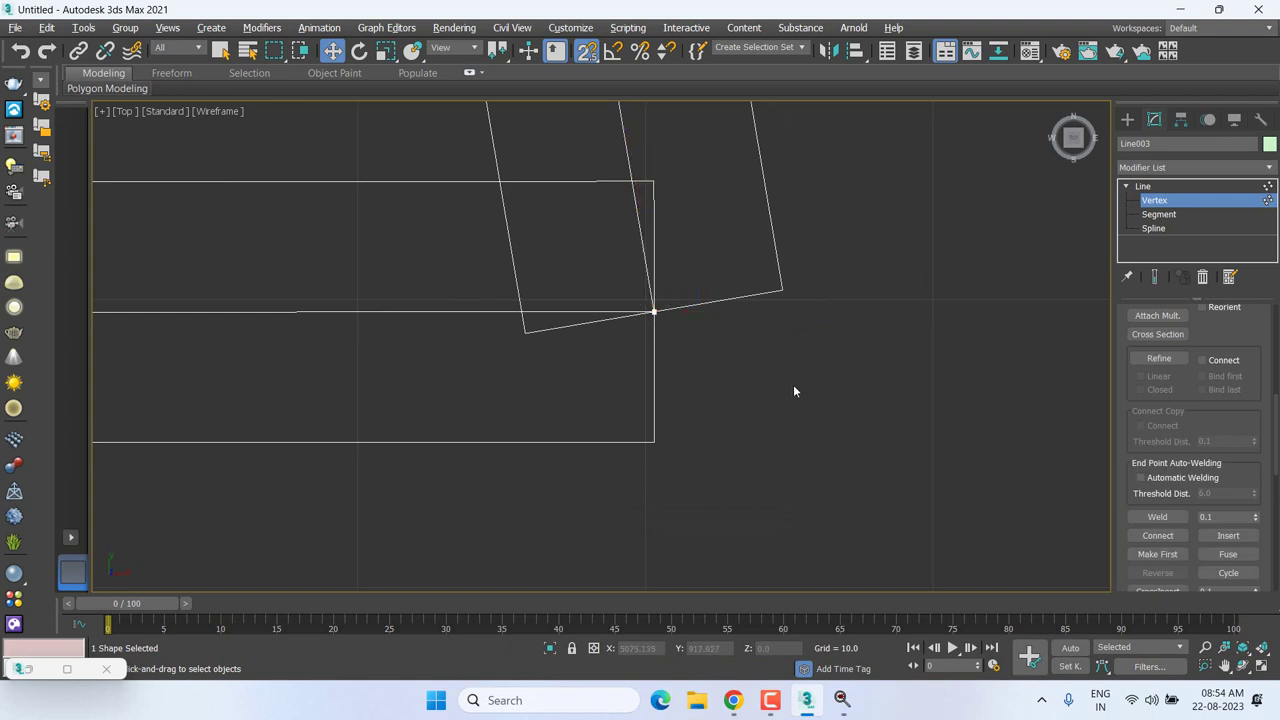
{"action": "left_click_drag", "start_coordinate": [787, 413], "coordinate": [635, 304]}
{"action": "right_click", "coordinate": [611, 301]}
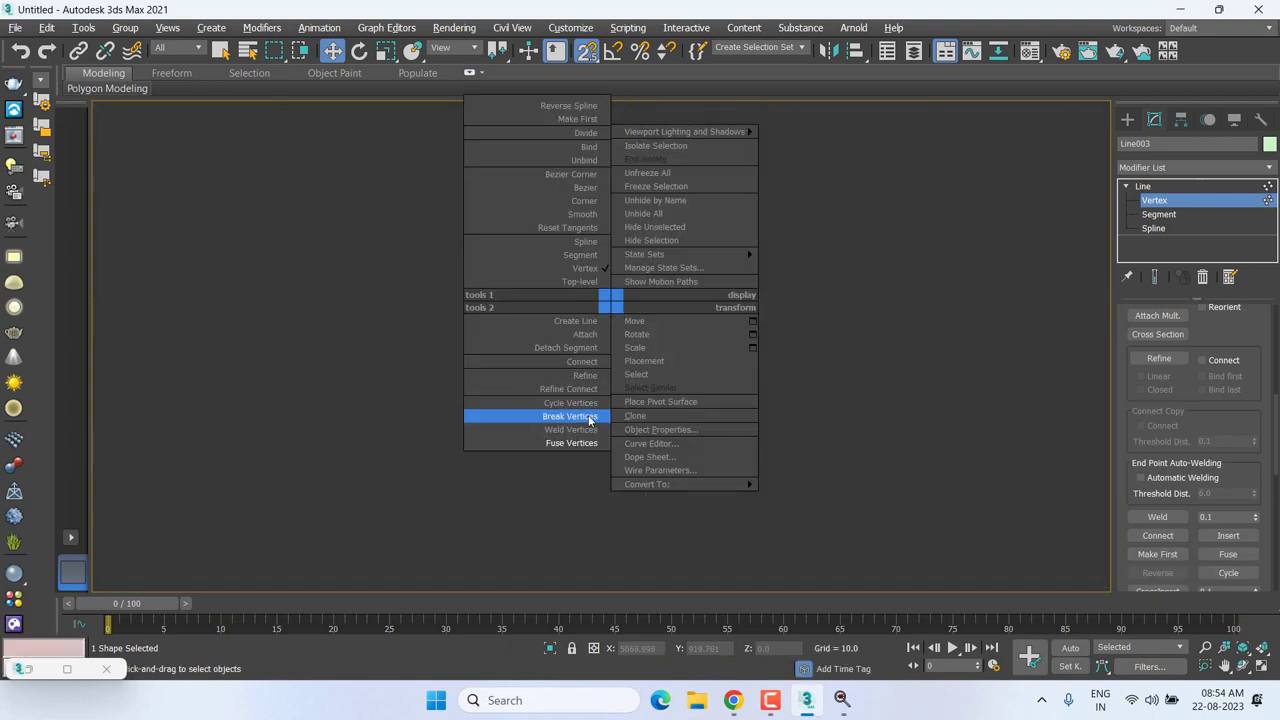
{"action": "left_click", "coordinate": [580, 430]}
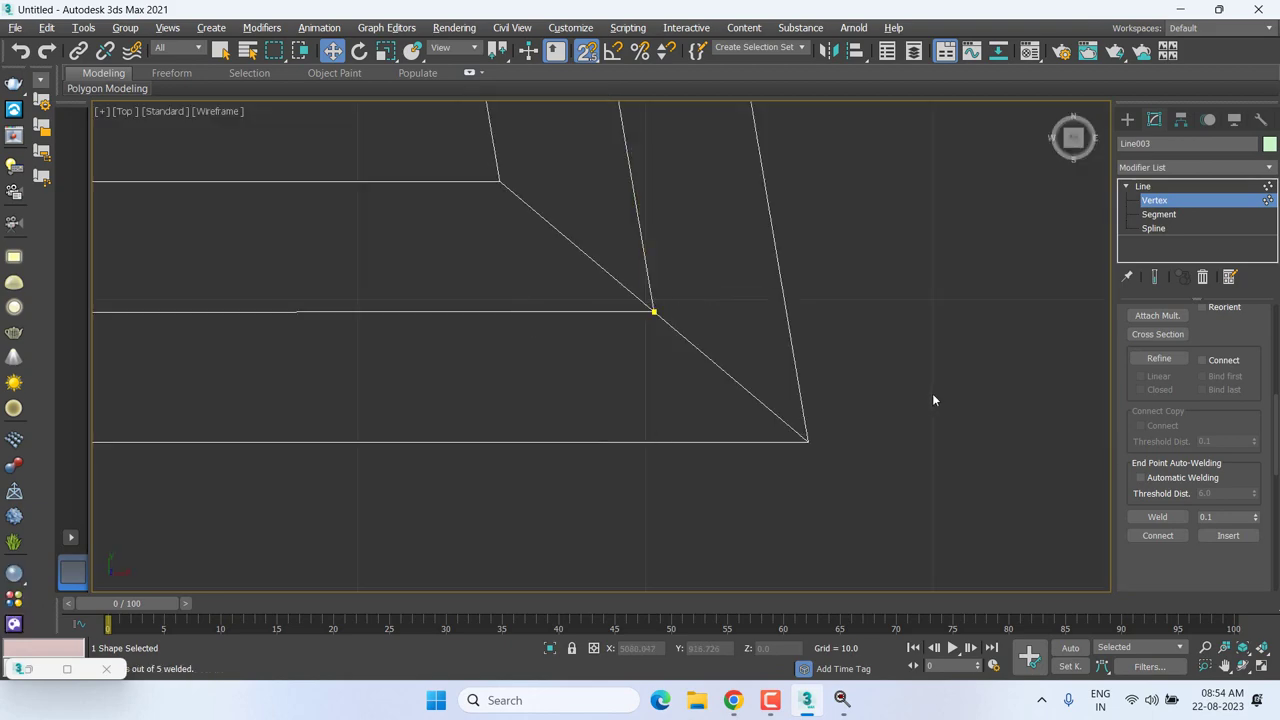
{"action": "scroll", "coordinate": [932, 400], "scroll_direction": "down", "scroll_amount": 3}
{"action": "scroll", "coordinate": [931, 398], "scroll_direction": "down", "scroll_amount": 3}
{"action": "scroll", "coordinate": [931, 398], "scroll_direction": "down", "scroll_amount": 3}
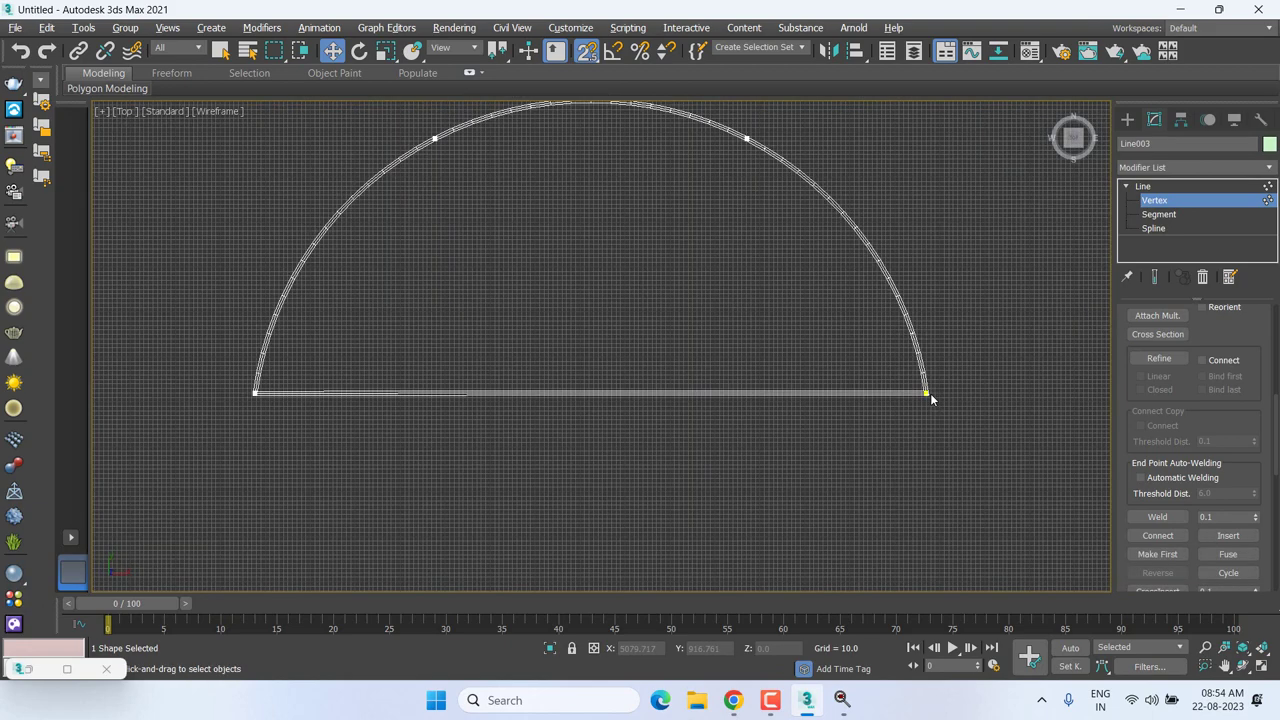
Add an Extrude modifier to the whole half-circle line.
{"action": "left_click", "coordinate": [1155, 186]}
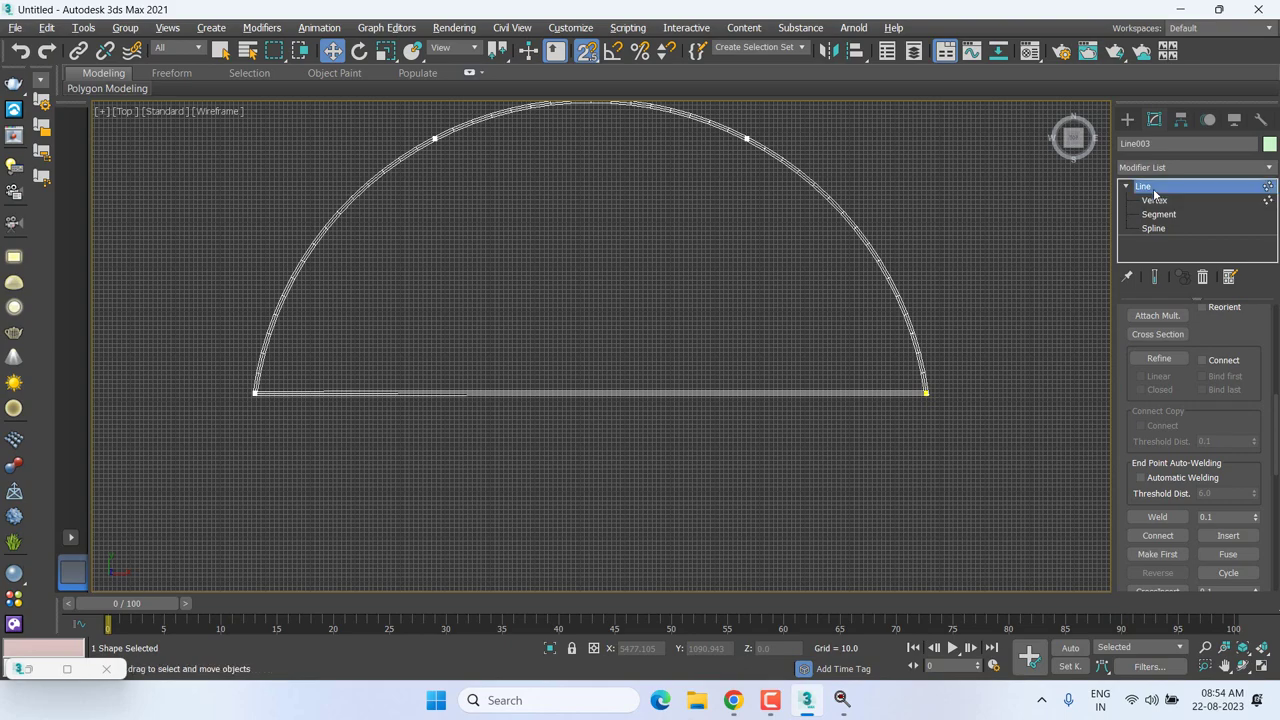
{"action": "left_click", "coordinate": [1140, 167]}
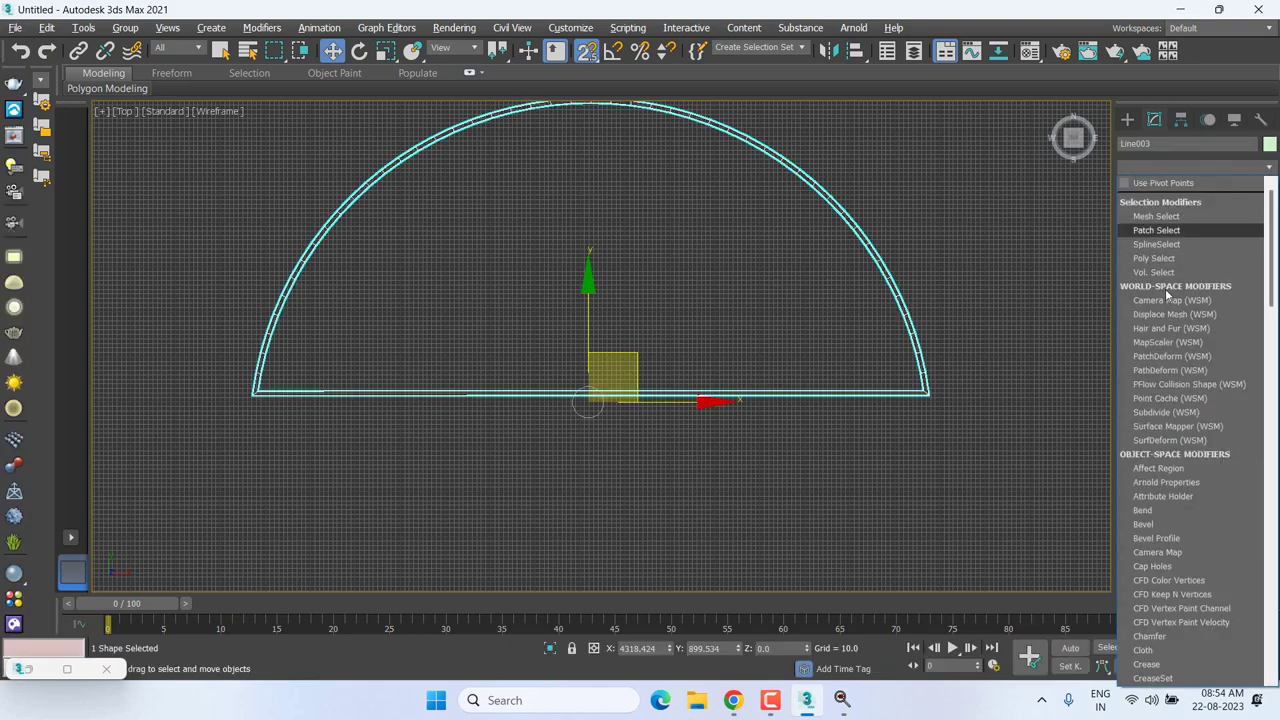
{"action": "scroll", "coordinate": [1184, 535], "scroll_direction": "down", "scroll_amount": 10}
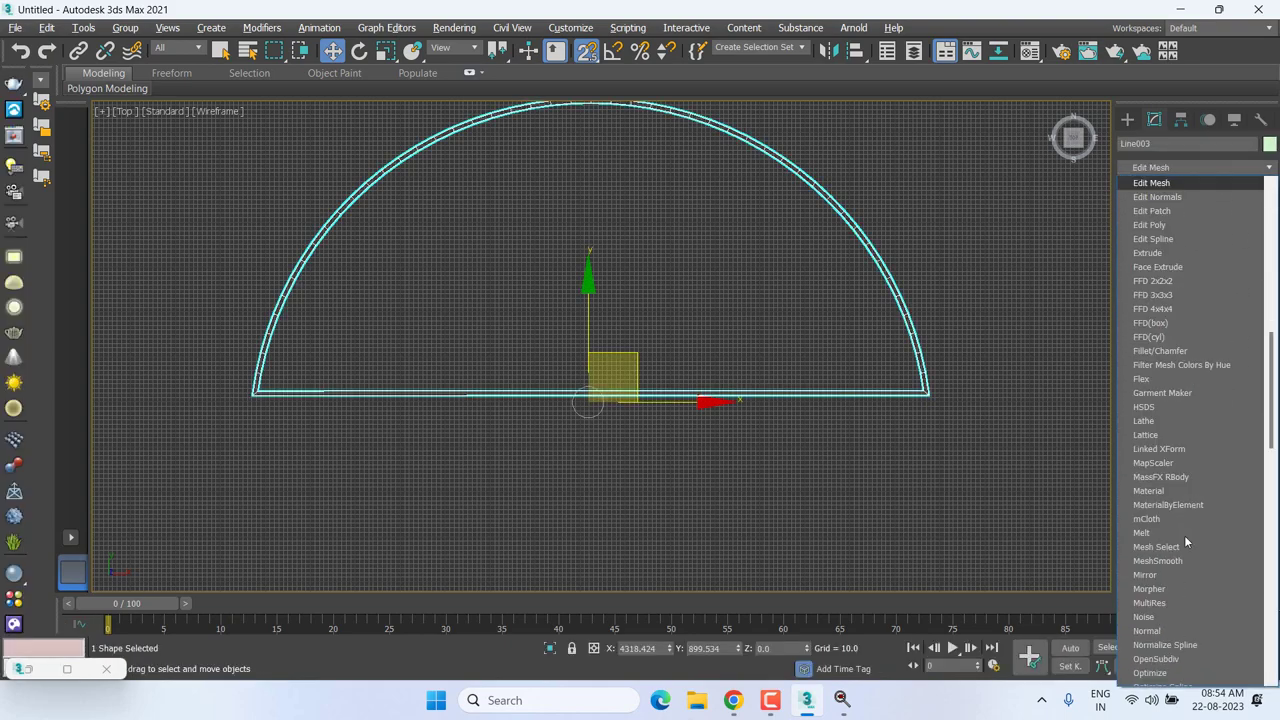
{"action": "left_click", "coordinate": [1168, 256]}
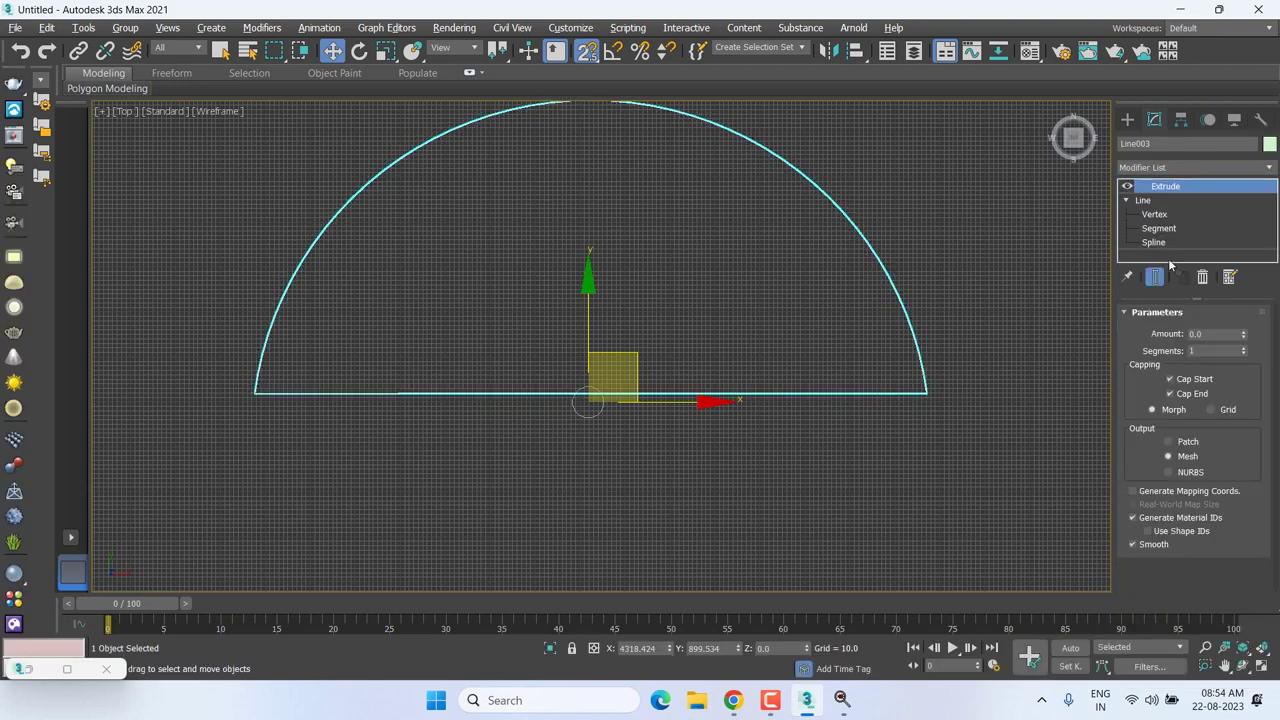
View the shape shaded in Perspective and set the extrusion Amount to 147.0.
{"action": "key", "text": "p"}
{"action": "key", "text": "F3"}
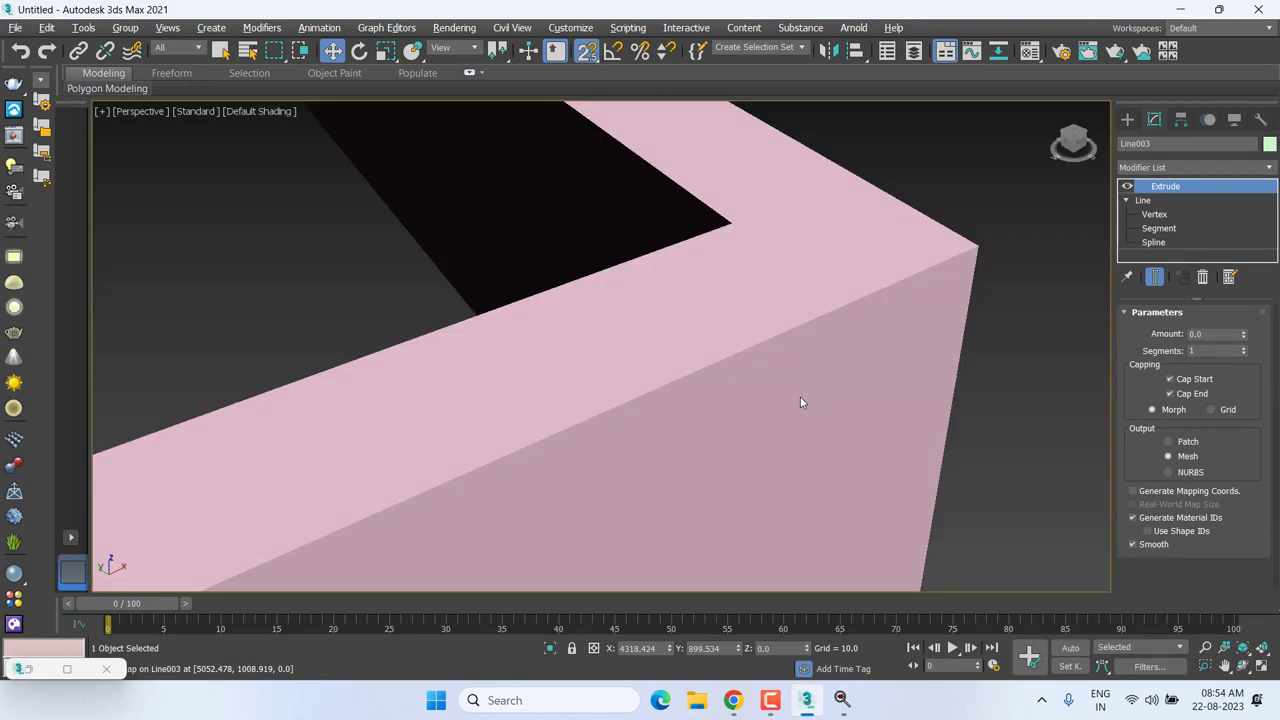
{"action": "scroll", "coordinate": [800, 402], "scroll_direction": "down", "scroll_amount": 3}
{"action": "scroll", "coordinate": [803, 380], "scroll_direction": "down", "scroll_amount": 3}
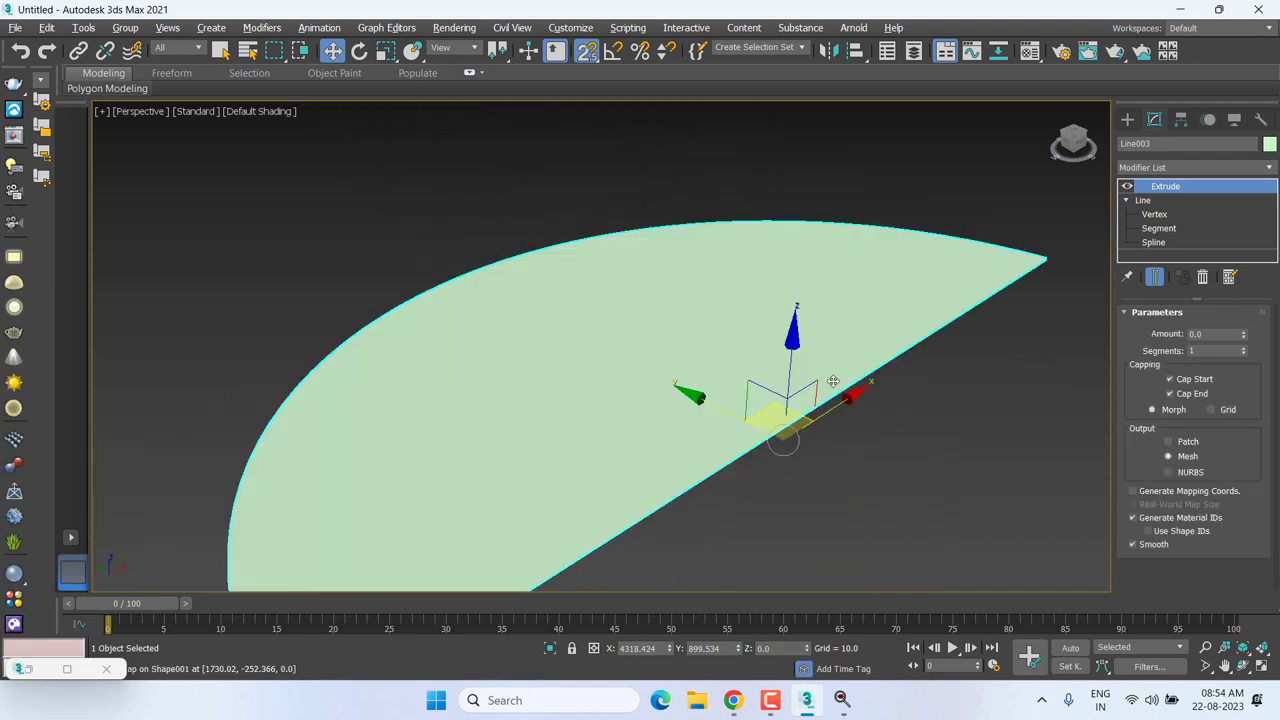
{"action": "middle_click_drag", "start_coordinate": [847, 368], "coordinate": [849, 288]}
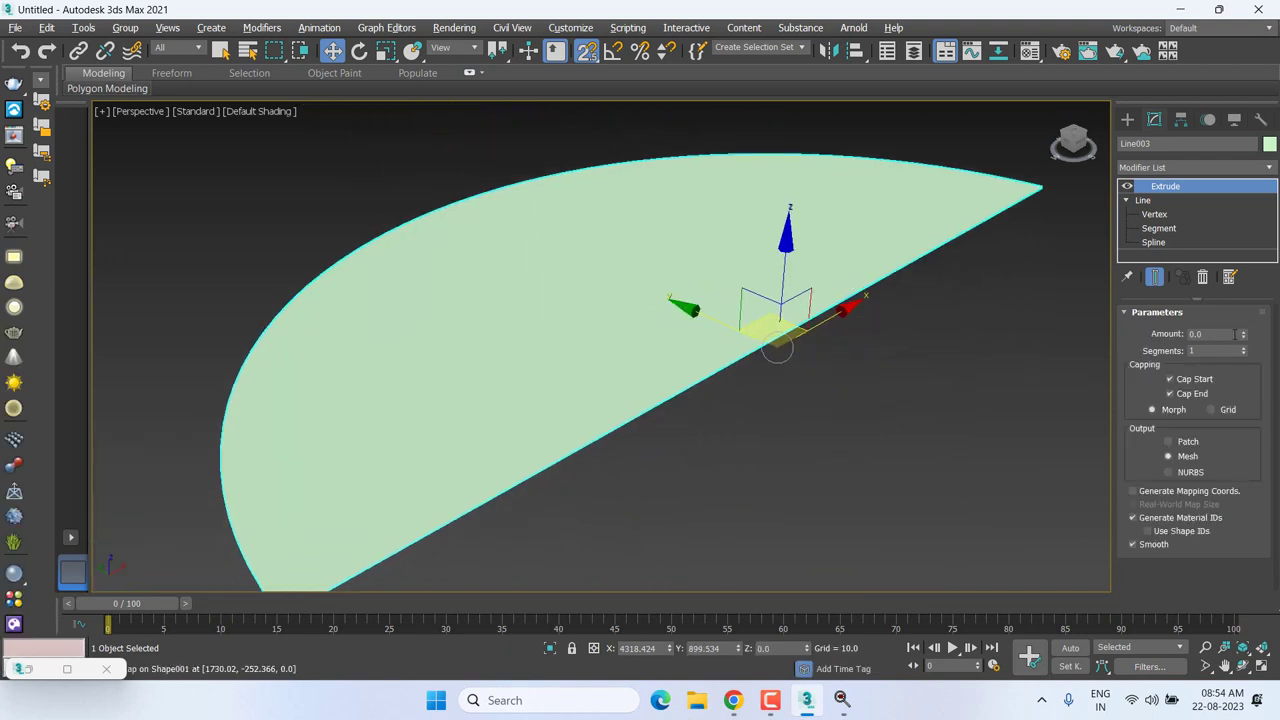
{"action": "left_click_drag", "start_coordinate": [1243, 340], "coordinate": [1243, 290]}
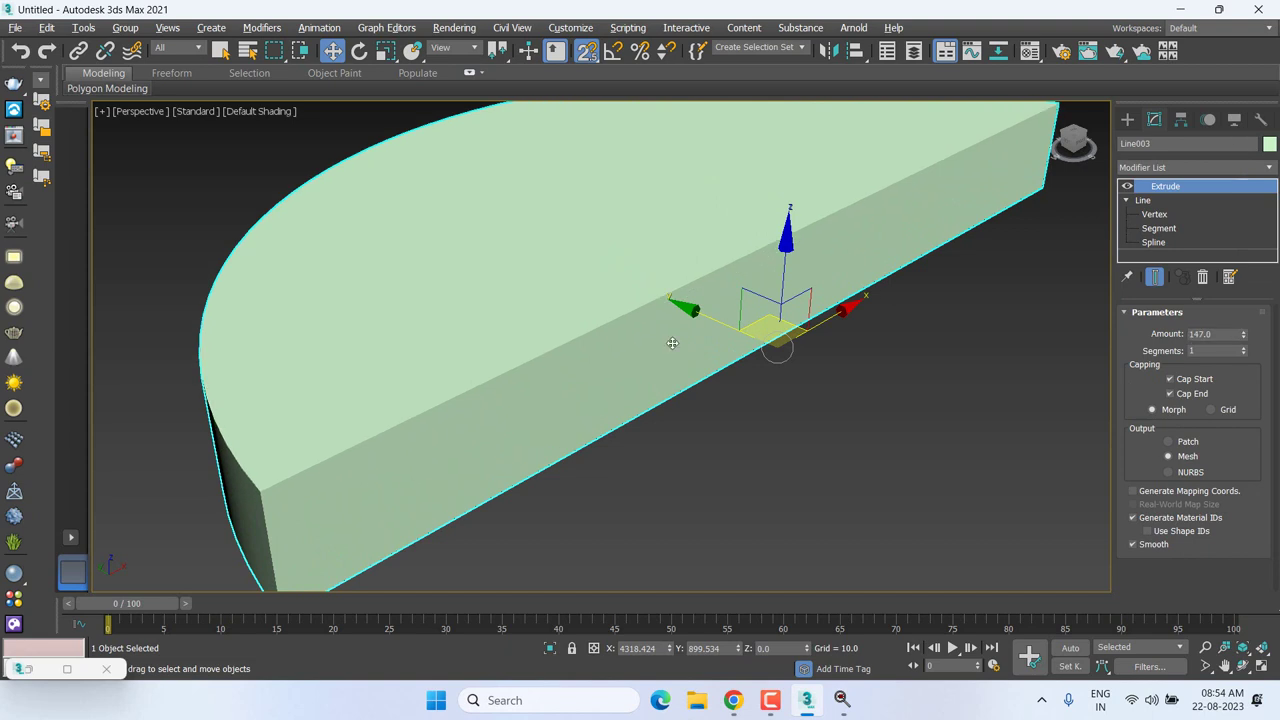
{"action": "scroll", "coordinate": [593, 362], "scroll_direction": "down", "scroll_amount": 1}
{"action": "scroll", "coordinate": [593, 362], "scroll_direction": "down", "scroll_amount": 2}
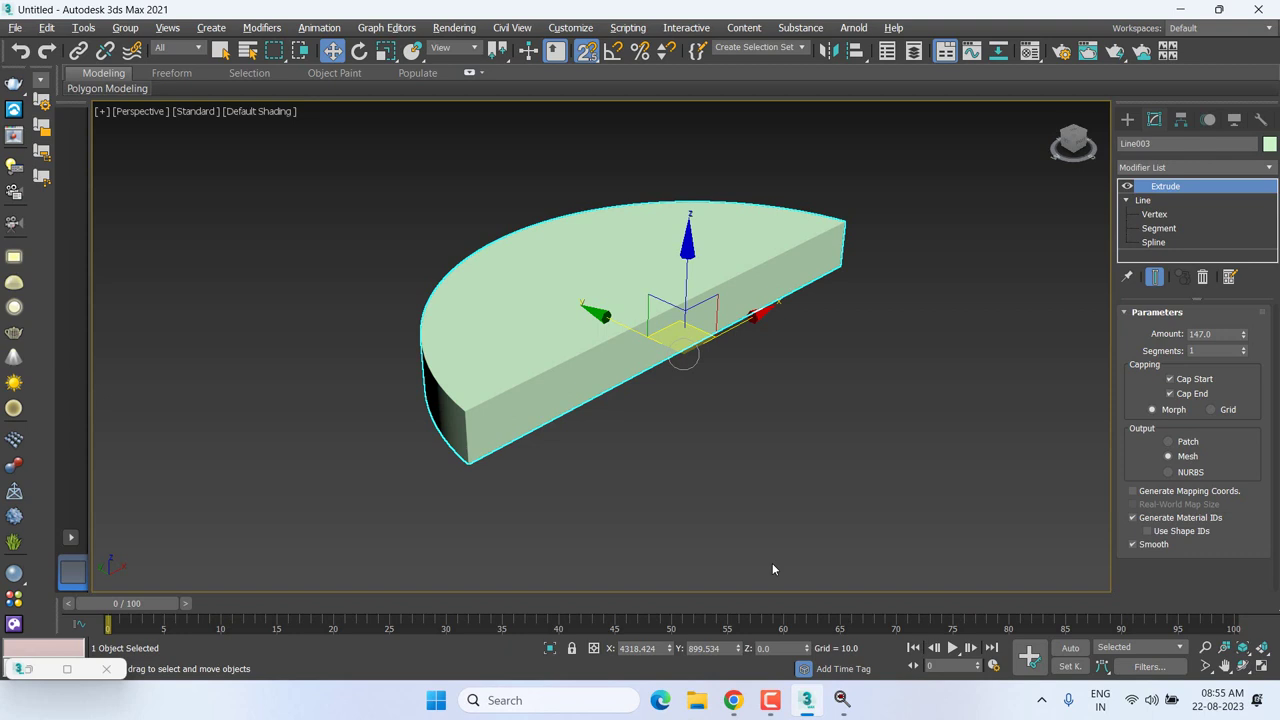
Break the spline at the bottom-left corner vertex and check the extruded result.
{"action": "left_click", "coordinate": [1154, 214]}
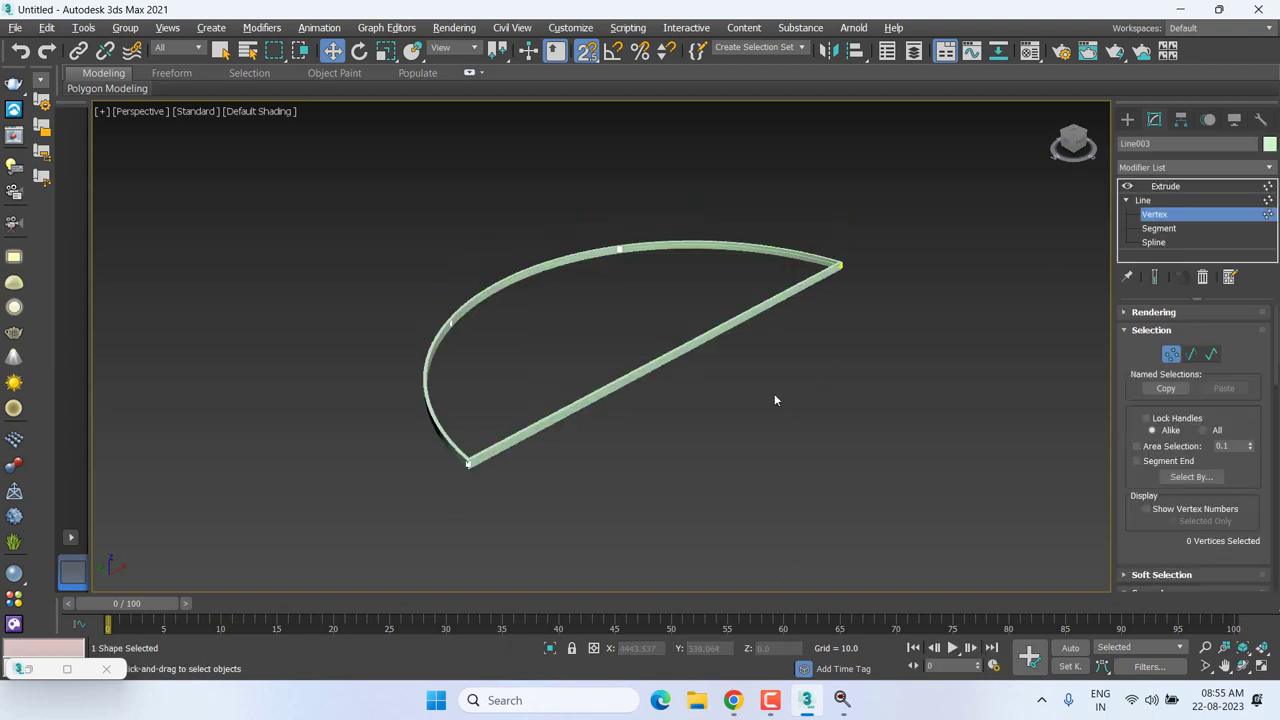
{"action": "left_click", "coordinate": [467, 462]}
{"action": "right_click", "coordinate": [465, 445]}
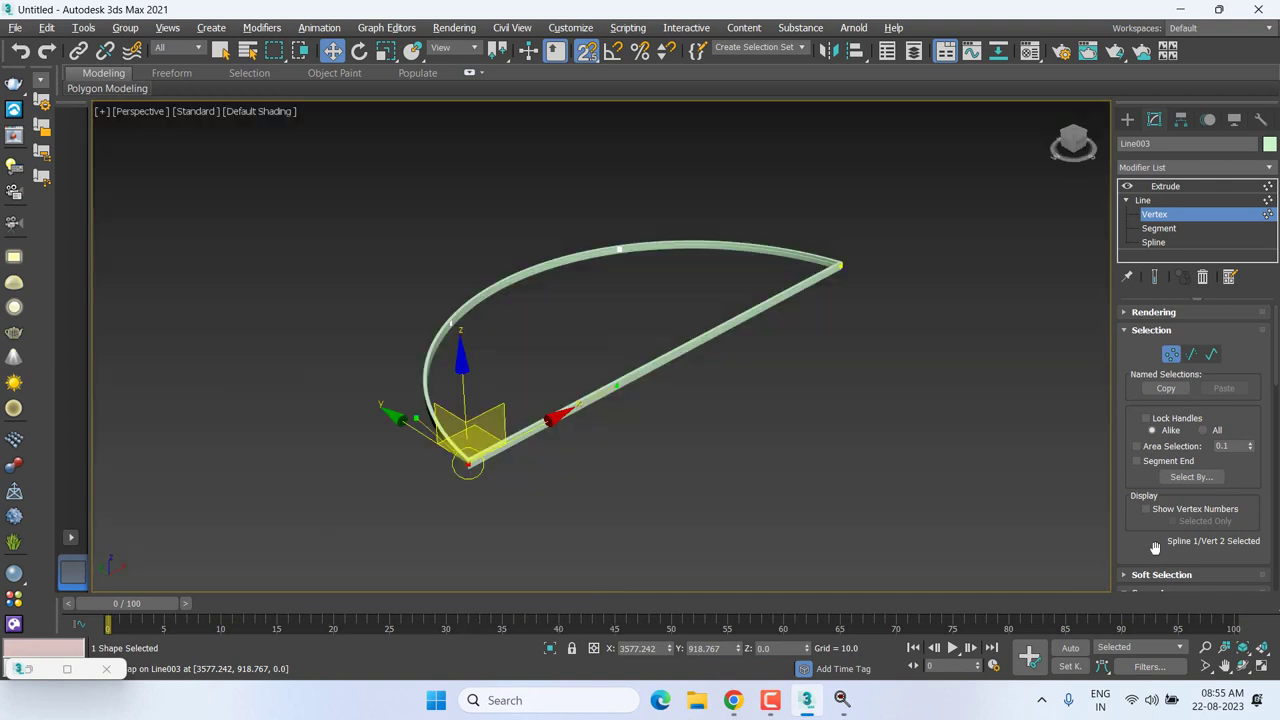
{"action": "left_click", "coordinate": [1161, 557]}
{"action": "left_click_drag", "start_coordinate": [1161, 557], "coordinate": [1151, 352]}
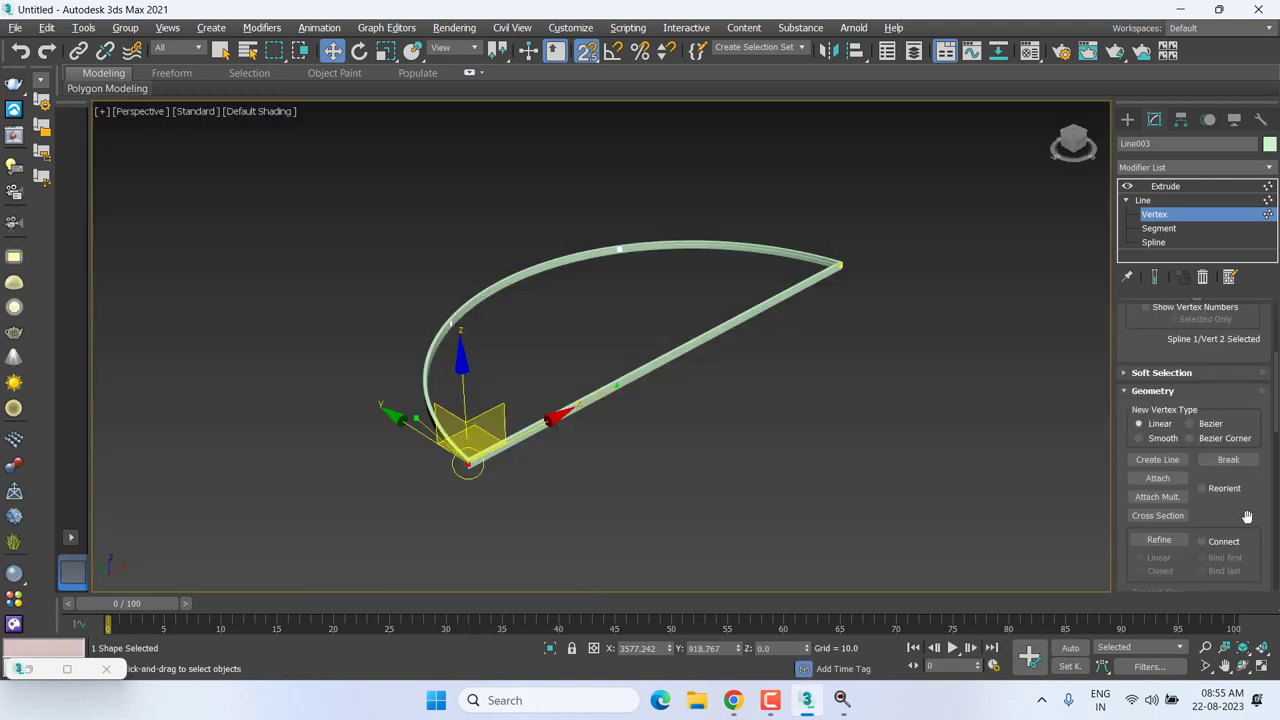
{"action": "left_click", "coordinate": [1225, 461]}
{"action": "left_click", "coordinate": [1197, 184]}
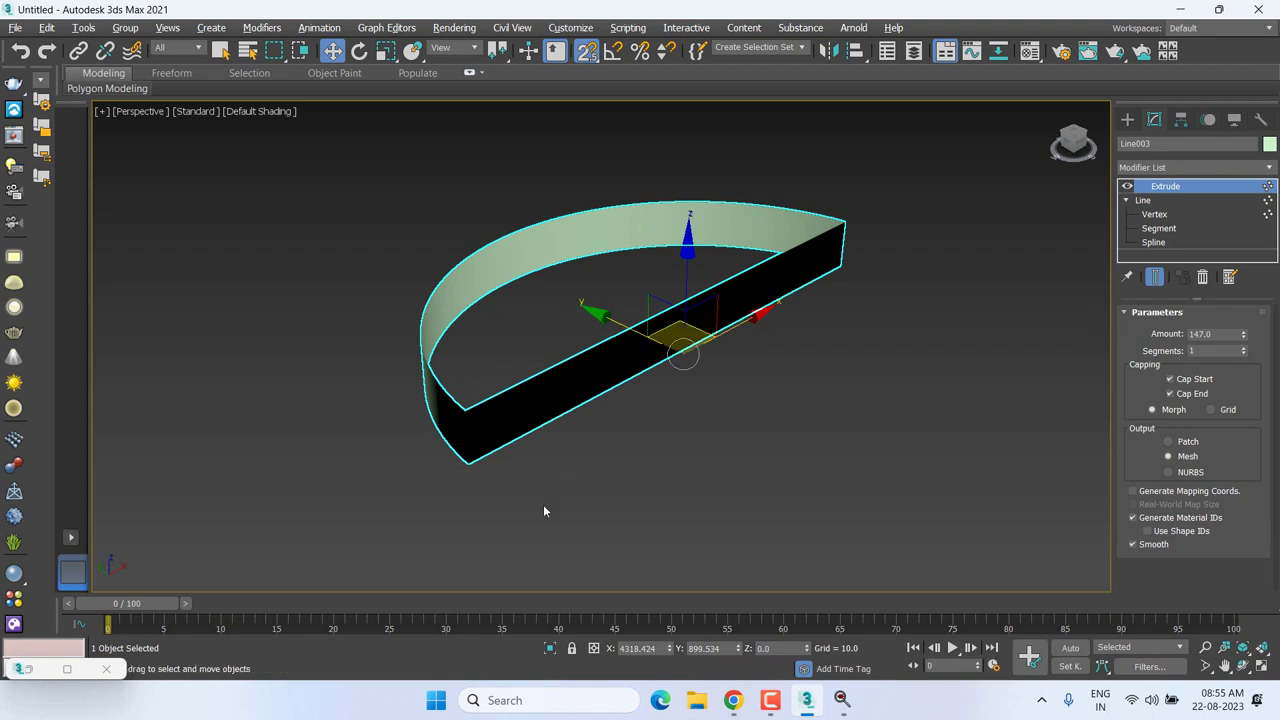
Fuse and weld the two bottom-left corner vertices, then deselect to view the capped half-disc.
{"action": "left_click", "coordinate": [510, 537]}
{"action": "left_click", "coordinate": [686, 294]}
{"action": "left_click", "coordinate": [1170, 215]}
{"action": "left_click_drag", "start_coordinate": [398, 427], "coordinate": [510, 480]}
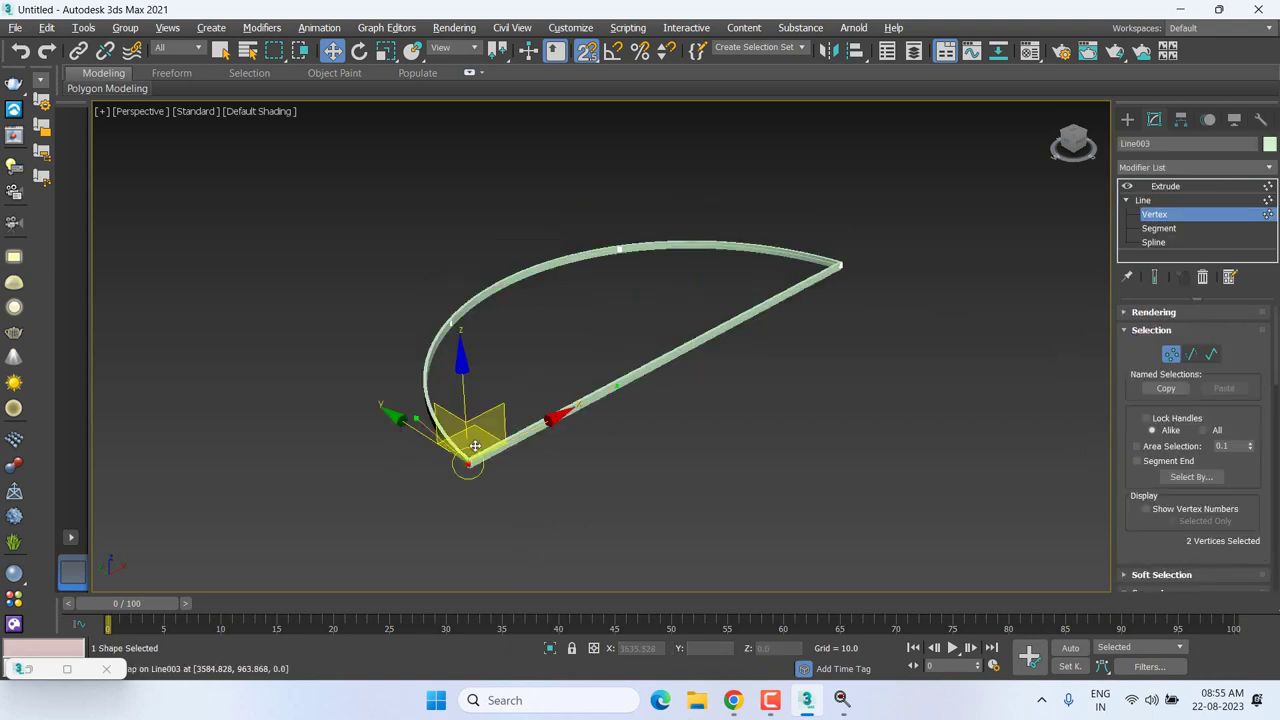
{"action": "right_click", "coordinate": [468, 440]}
{"action": "left_click", "coordinate": [435, 583]}
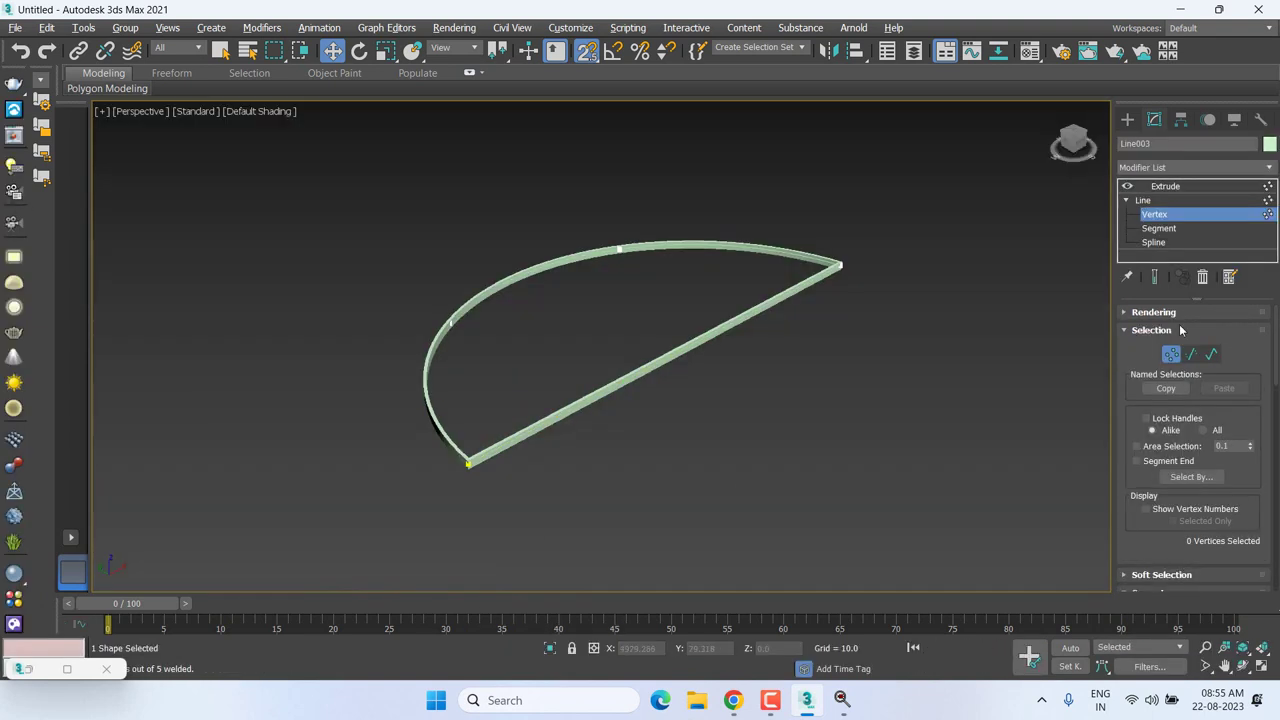
{"action": "left_click", "coordinate": [1165, 186]}
{"action": "left_click", "coordinate": [851, 382]}
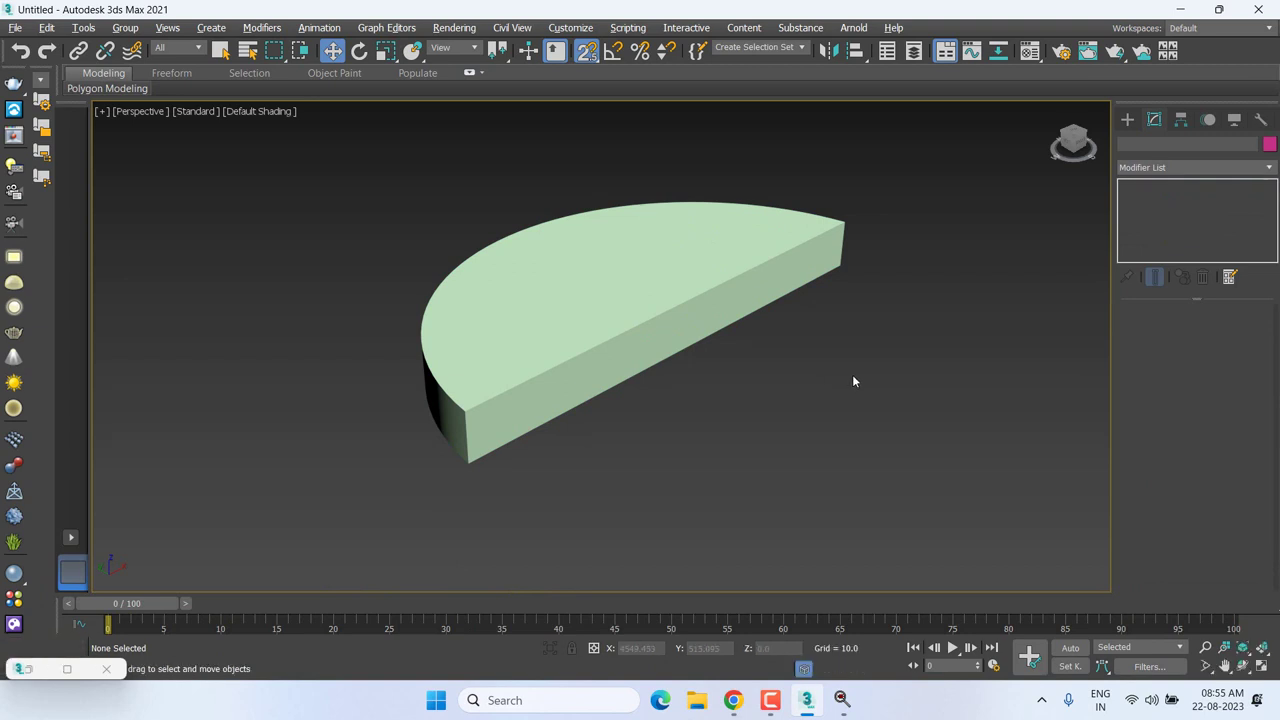
{"action": "mouse_move", "coordinate": [733, 700]}
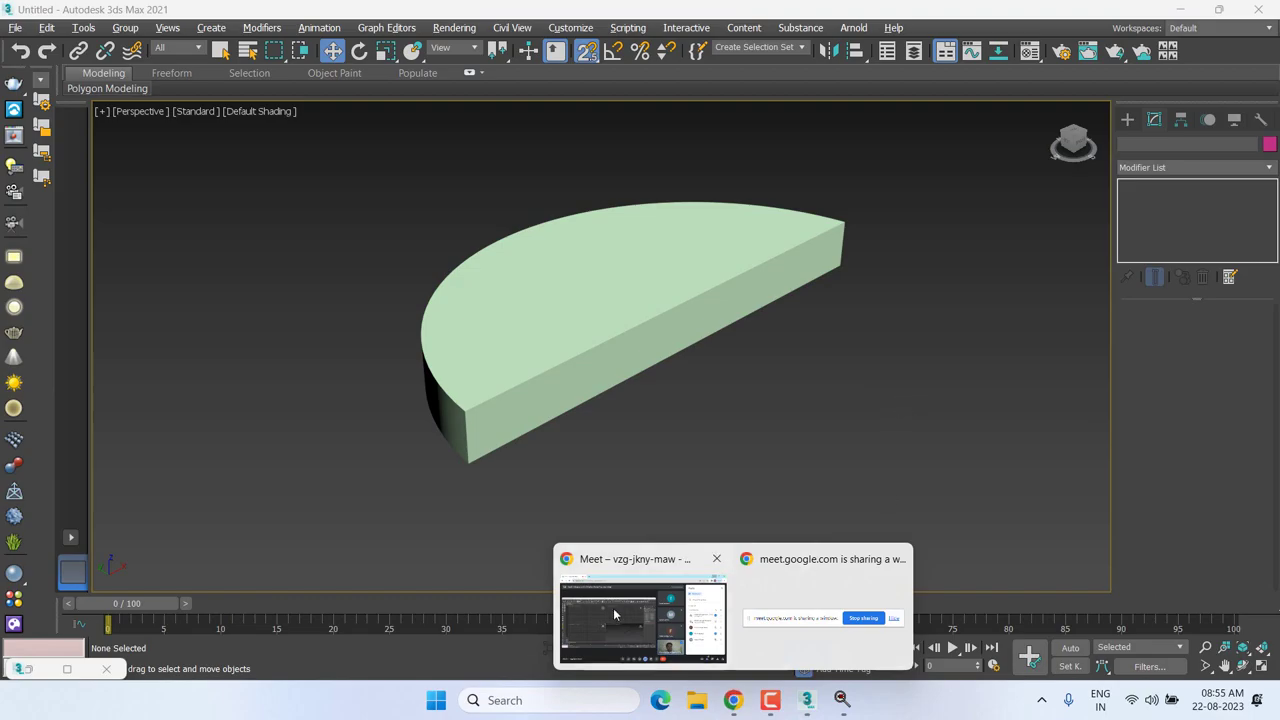
Bring the Google Meet call forward and open the in-call messages panel.
{"action": "left_click", "coordinate": [640, 590]}
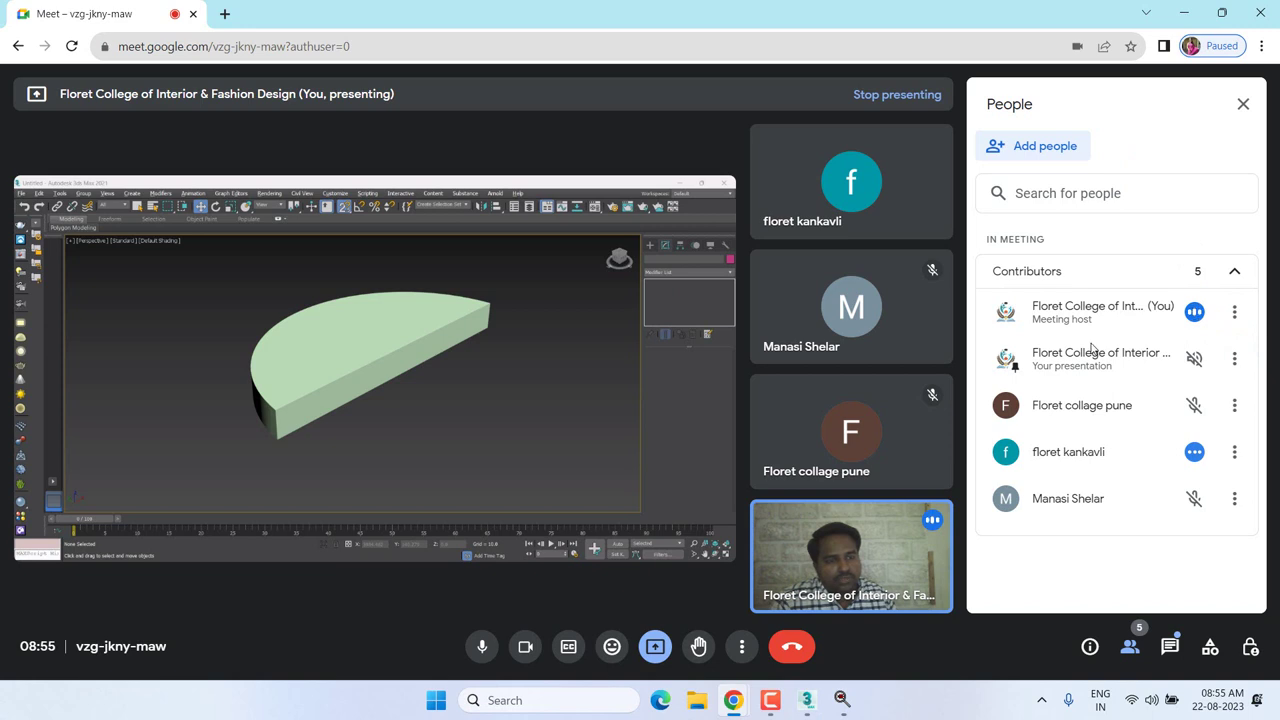
{"action": "left_click", "coordinate": [1170, 650]}
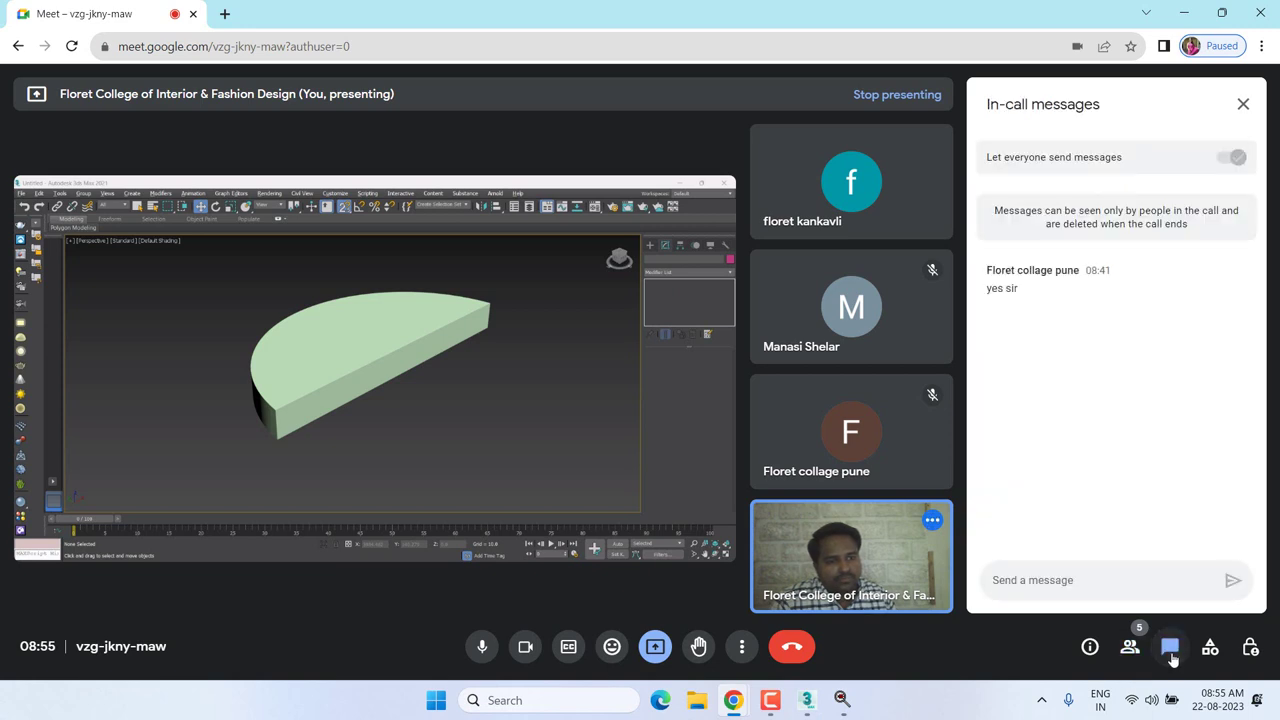
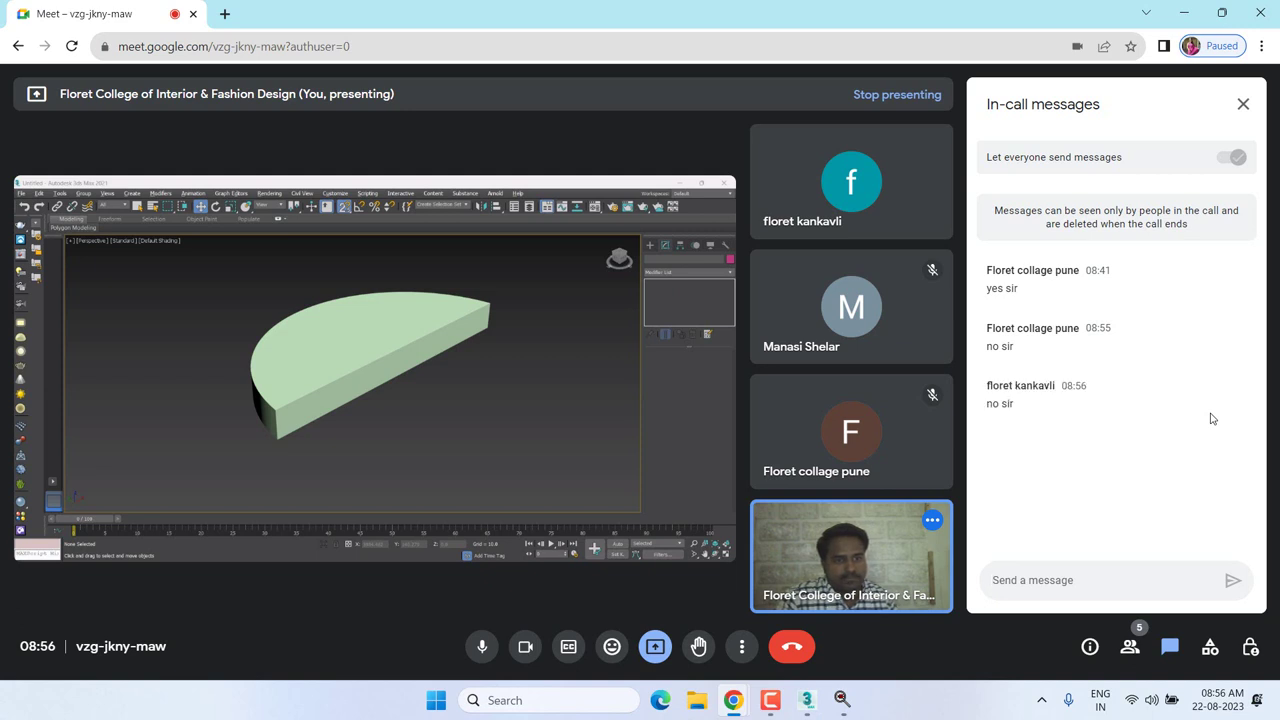
Hide the video call and select Line003 at vertex level.
{"action": "left_click", "coordinate": [1191, 13]}
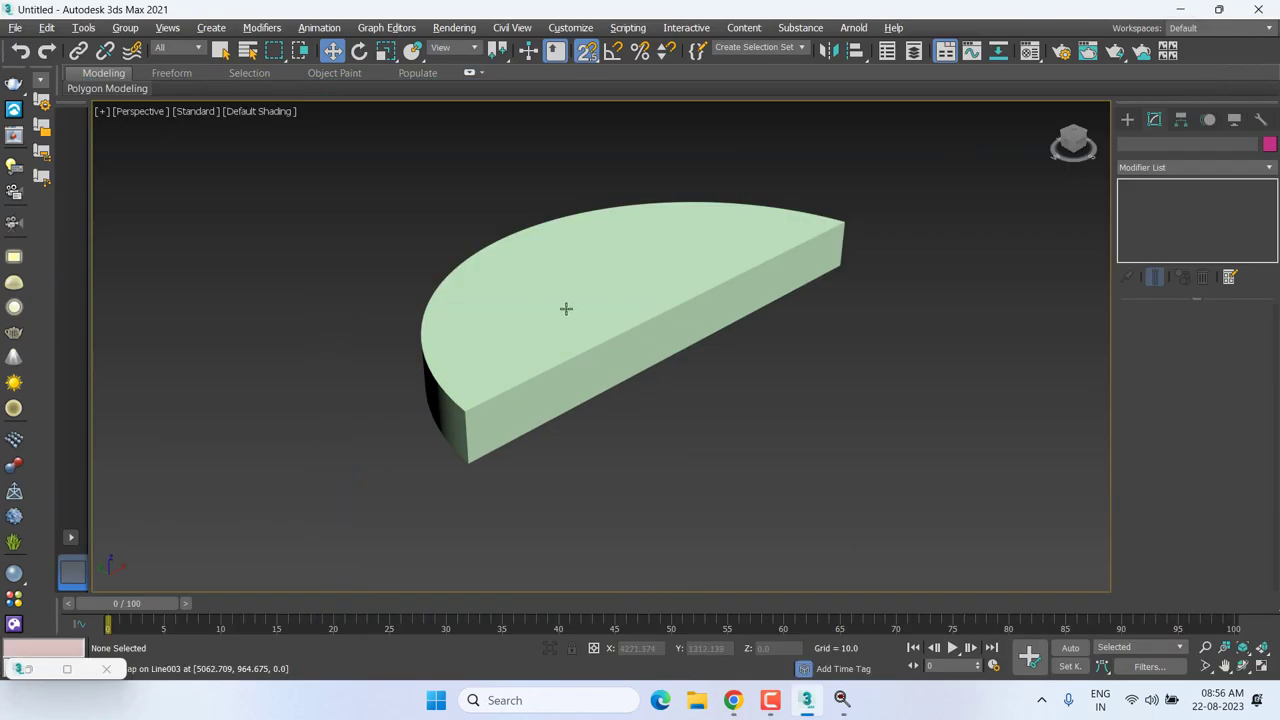
{"action": "left_click", "coordinate": [566, 309]}
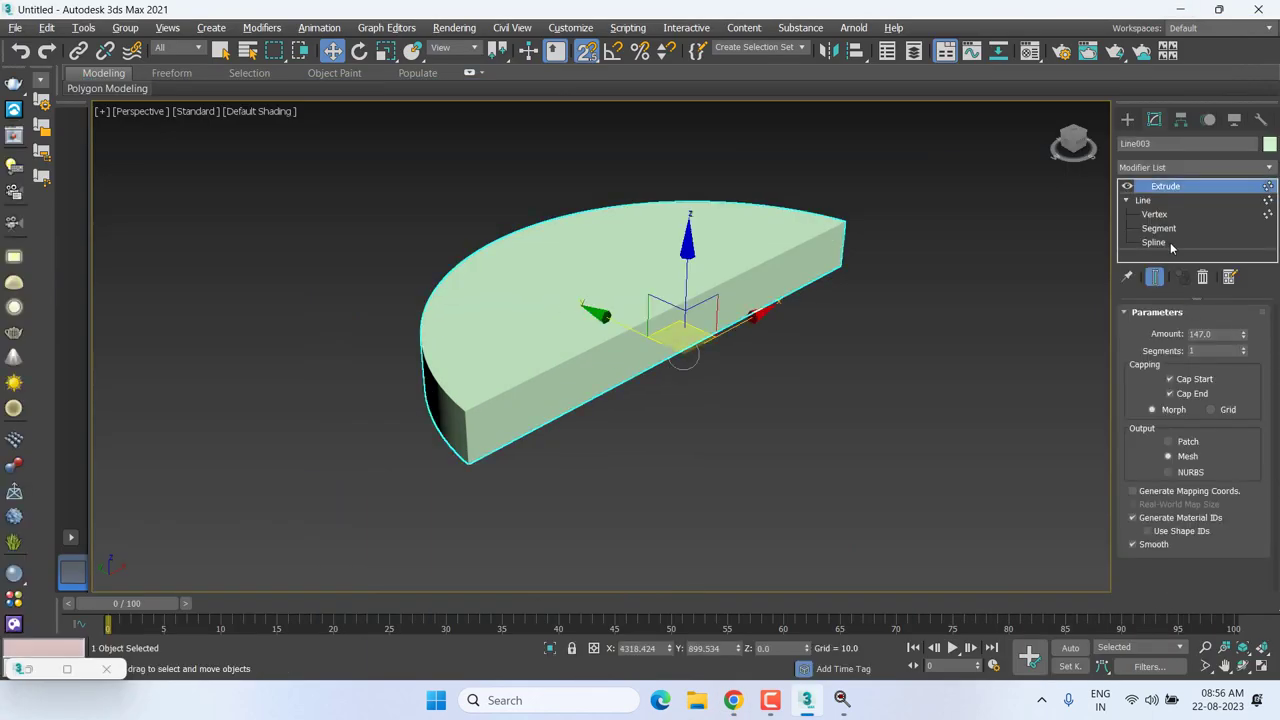
{"action": "left_click", "coordinate": [1152, 213]}
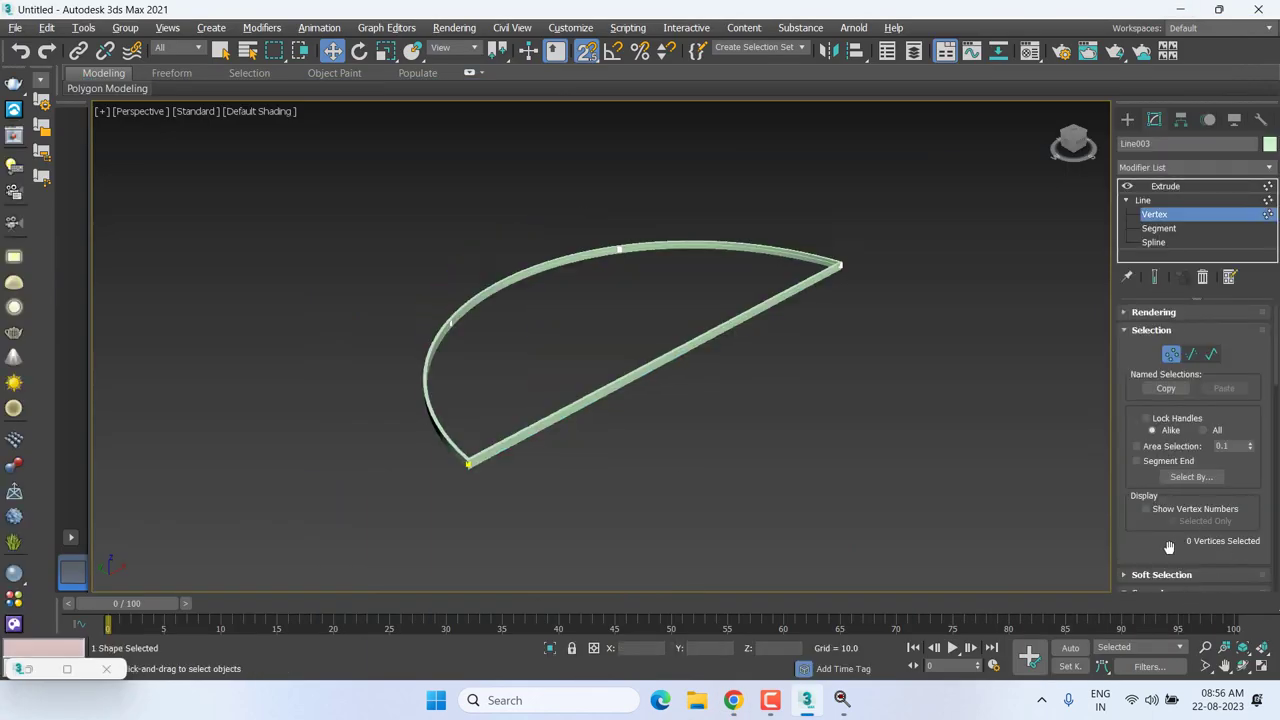
Show the scene from above in Top wireframe view, zoomed out, and exit vertex editing.
{"action": "key", "text": "t"}
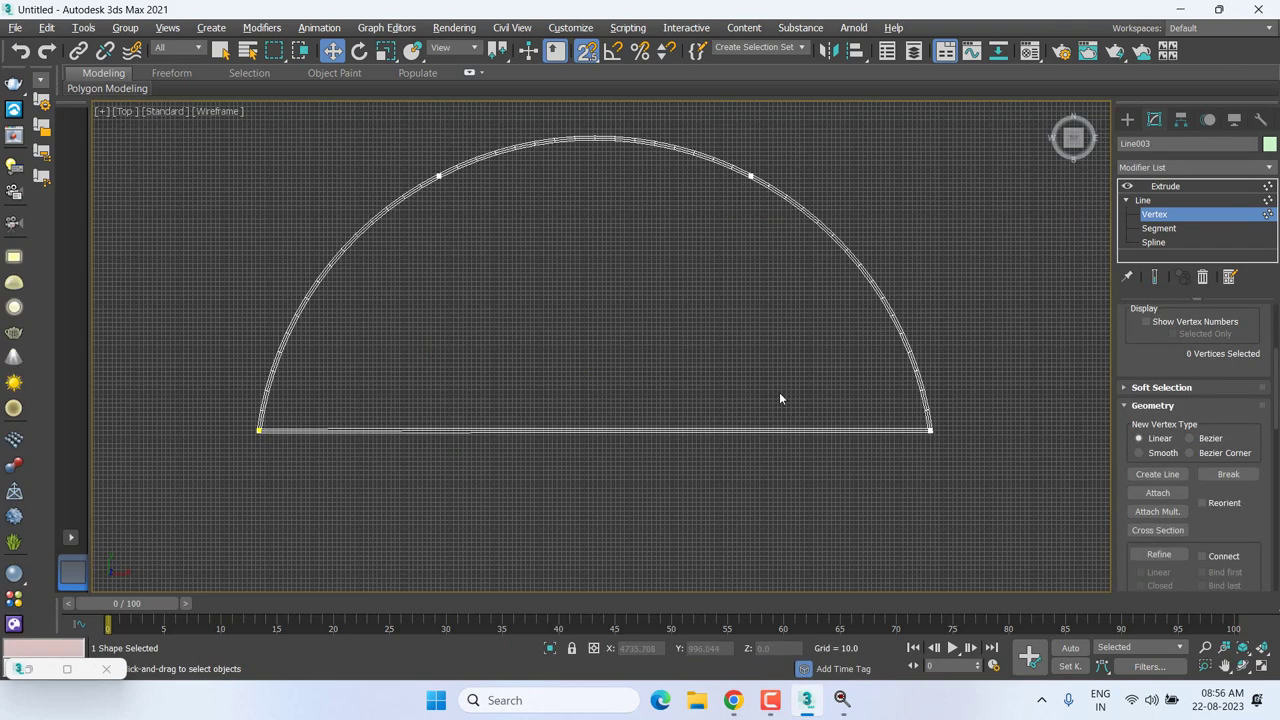
{"action": "mouse_move", "coordinate": [779, 392]}
{"action": "middle_mouse_down"}
{"action": "mouse_move", "coordinate": [775, 366]}
{"action": "mouse_move", "coordinate": [586, 359]}
{"action": "middle_mouse_up"}
{"action": "scroll", "coordinate": [776, 370], "scroll_direction": "down", "scroll_amount": 3}
{"action": "scroll", "coordinate": [780, 337], "scroll_direction": "down", "scroll_amount": 4}
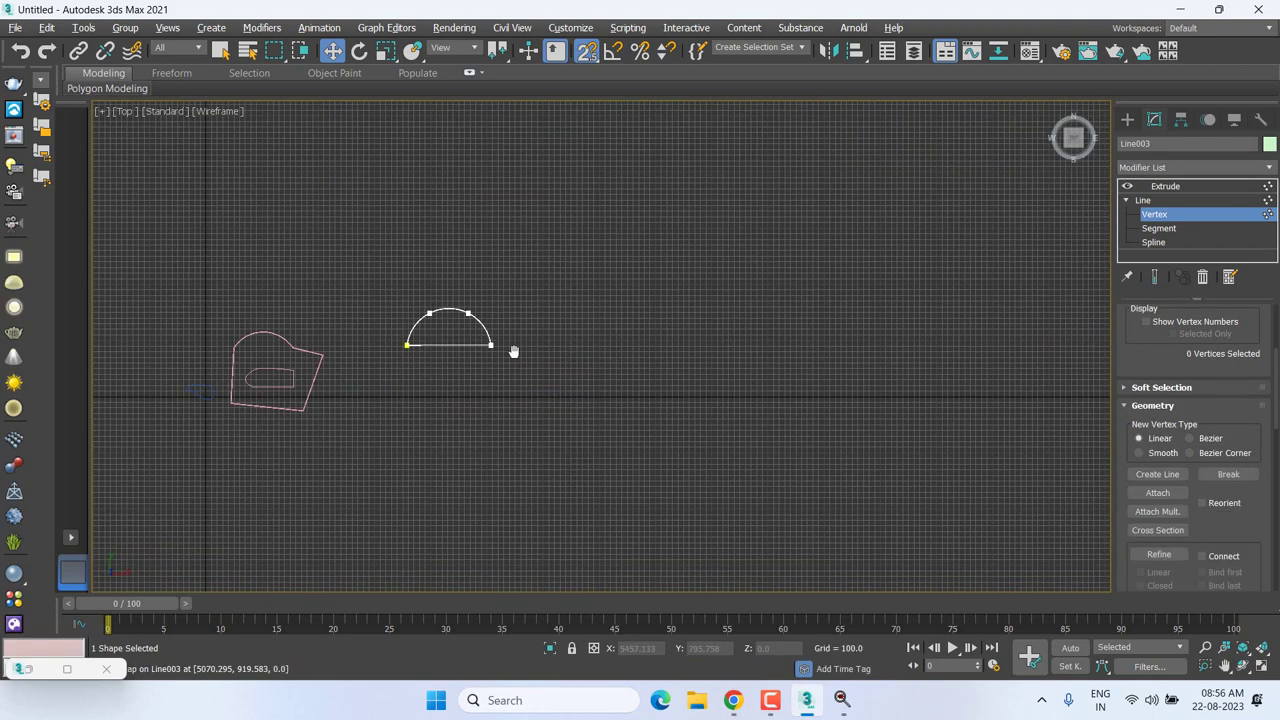
{"action": "left_click", "coordinate": [1165, 186]}
Draw a new open five-point angular line beside the half-disc in the Top view.
{"action": "left_click", "coordinate": [1127, 119]}
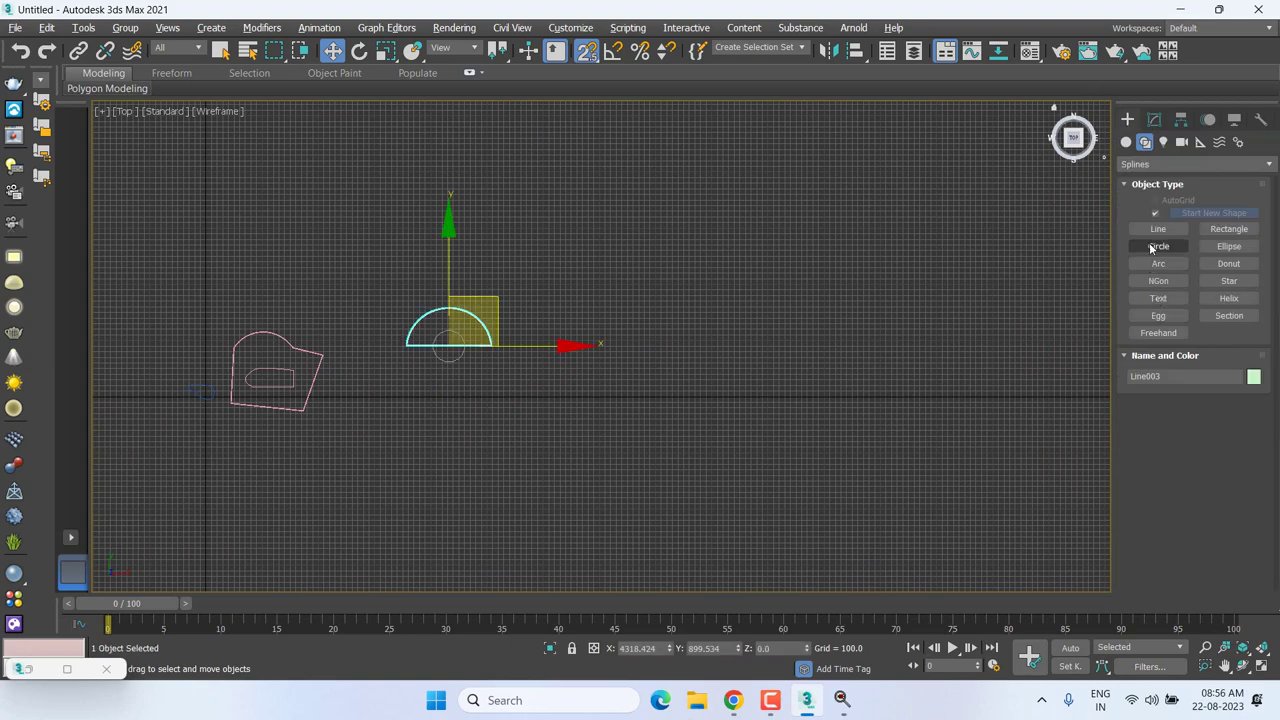
{"action": "left_click", "coordinate": [1157, 229]}
{"action": "left_click", "coordinate": [779, 233]}
{"action": "left_click", "coordinate": [592, 440]}
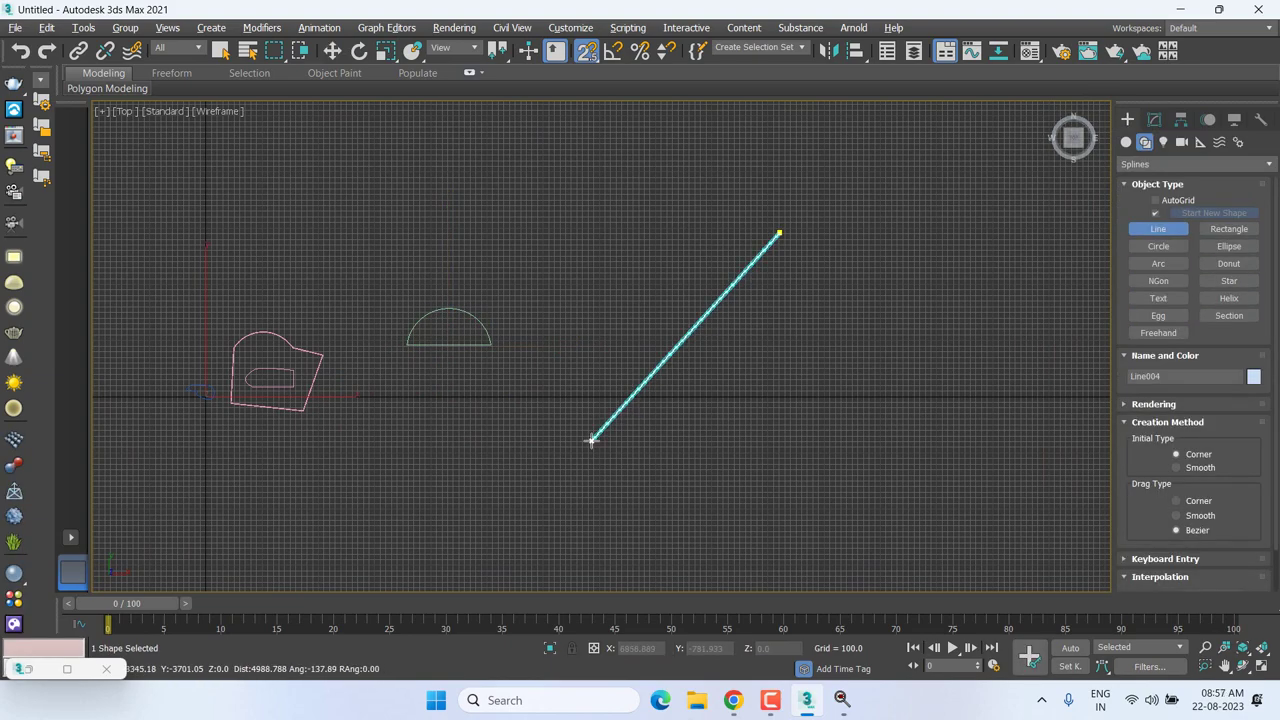
{"action": "left_click", "coordinate": [928, 507]}
{"action": "left_click", "coordinate": [716, 340]}
{"action": "left_click", "coordinate": [712, 245]}
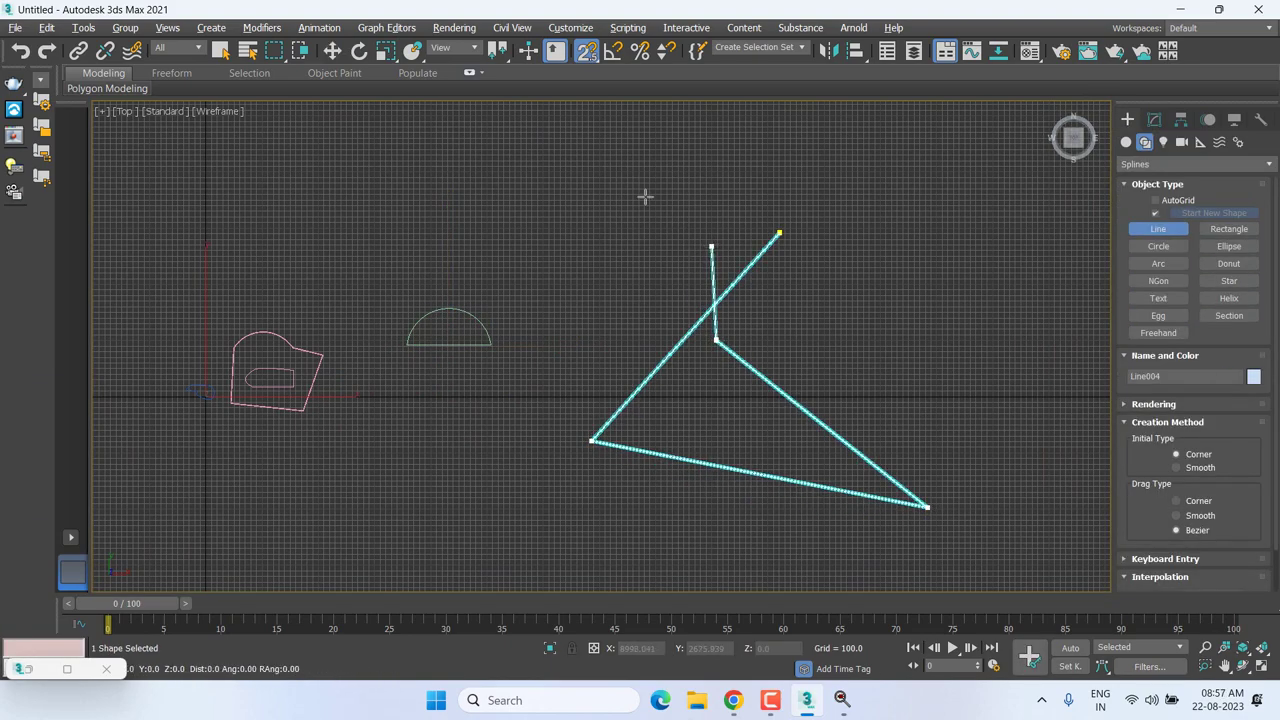
{"action": "right_click", "coordinate": [591, 193]}
{"action": "scroll", "coordinate": [591, 193], "scroll_direction": "down", "scroll_amount": 2}
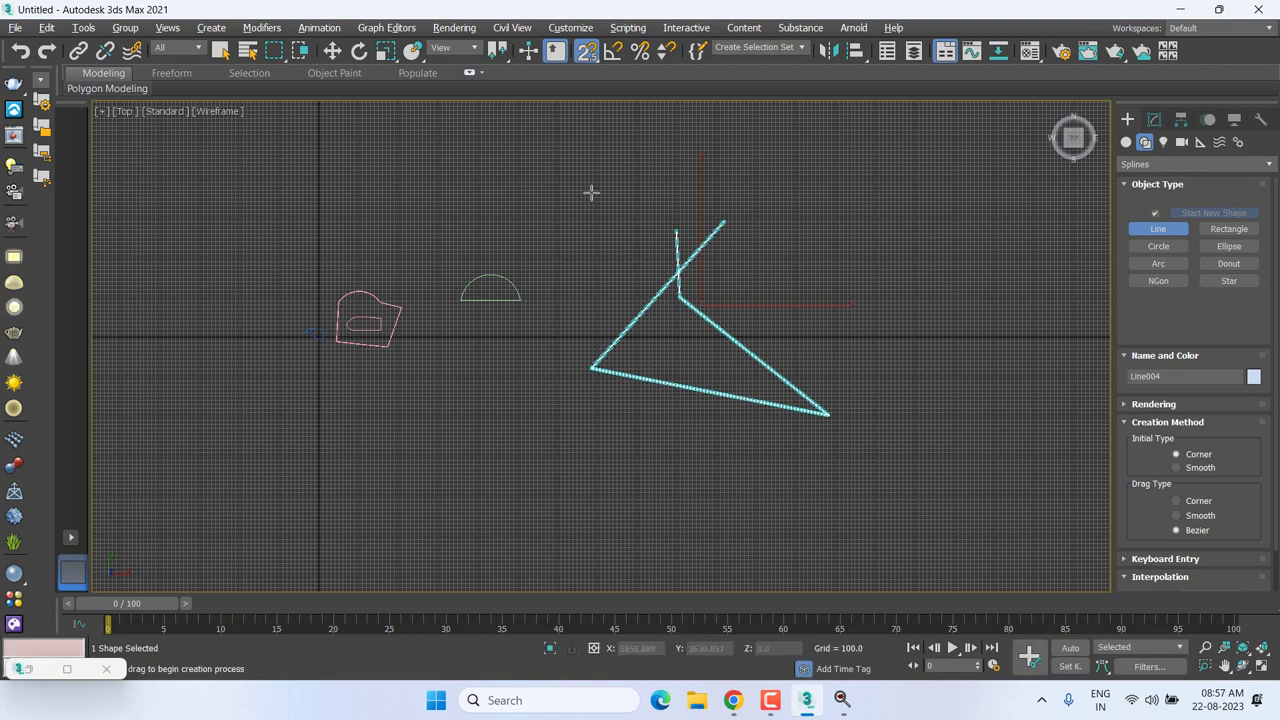
Inspect the new Line004 at Spline level in the Modify panel, then select the half-circle shape.
{"action": "key", "text": "w"}
{"action": "scroll", "coordinate": [665, 280], "scroll_direction": "down", "scroll_amount": 2}
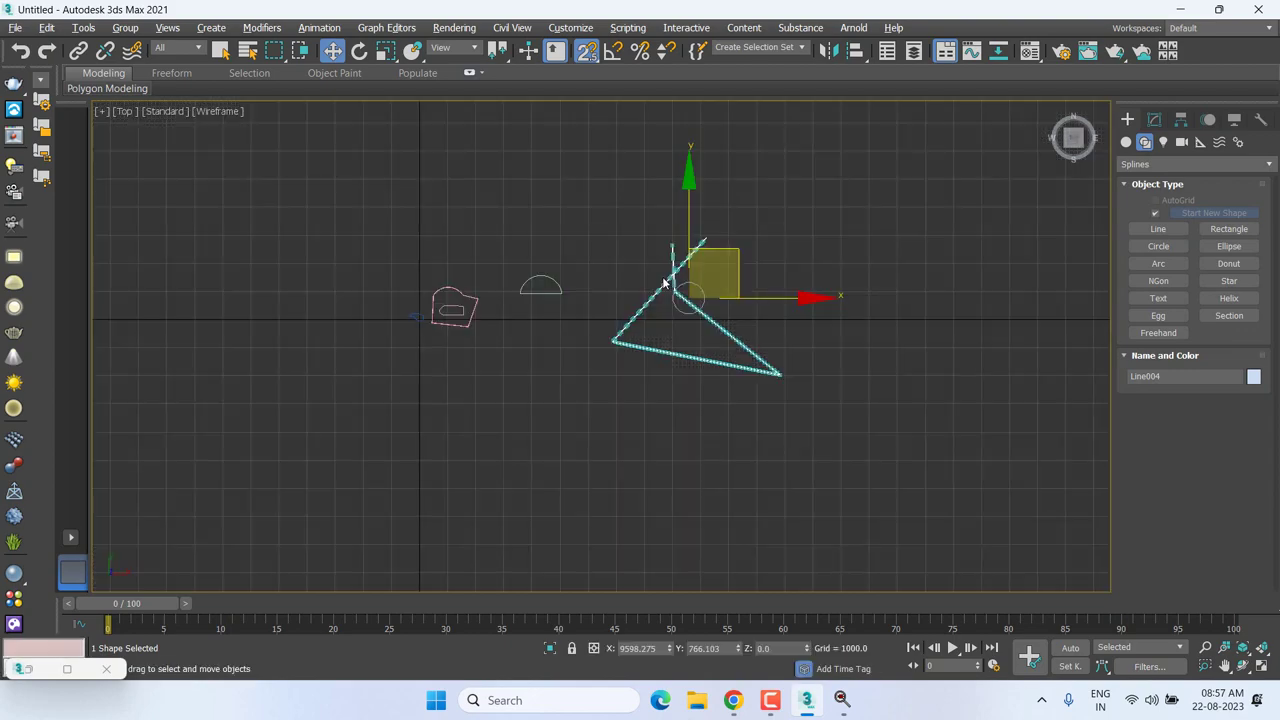
{"action": "scroll", "coordinate": [729, 391], "scroll_direction": "up", "scroll_amount": 1}
{"action": "scroll", "coordinate": [720, 330], "scroll_direction": "up", "scroll_amount": 2}
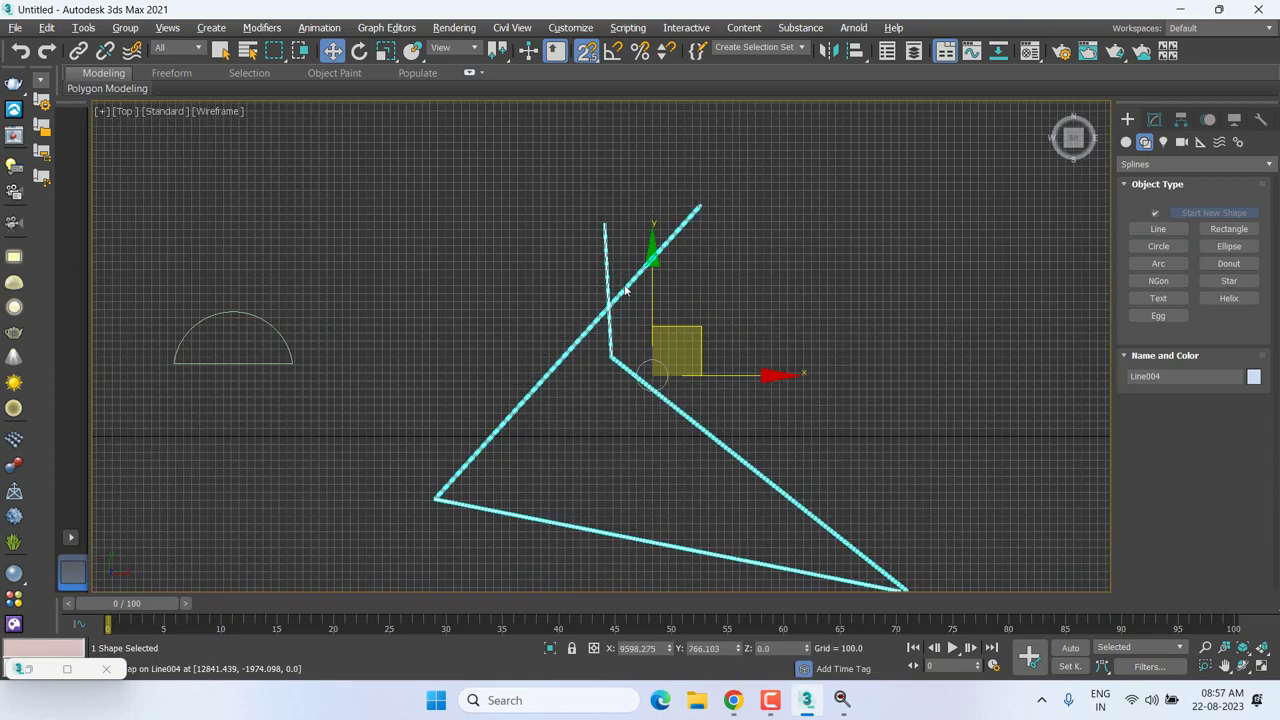
{"action": "scroll", "coordinate": [710, 262], "scroll_direction": "up", "scroll_amount": 2}
{"action": "left_click", "coordinate": [1154, 121]}
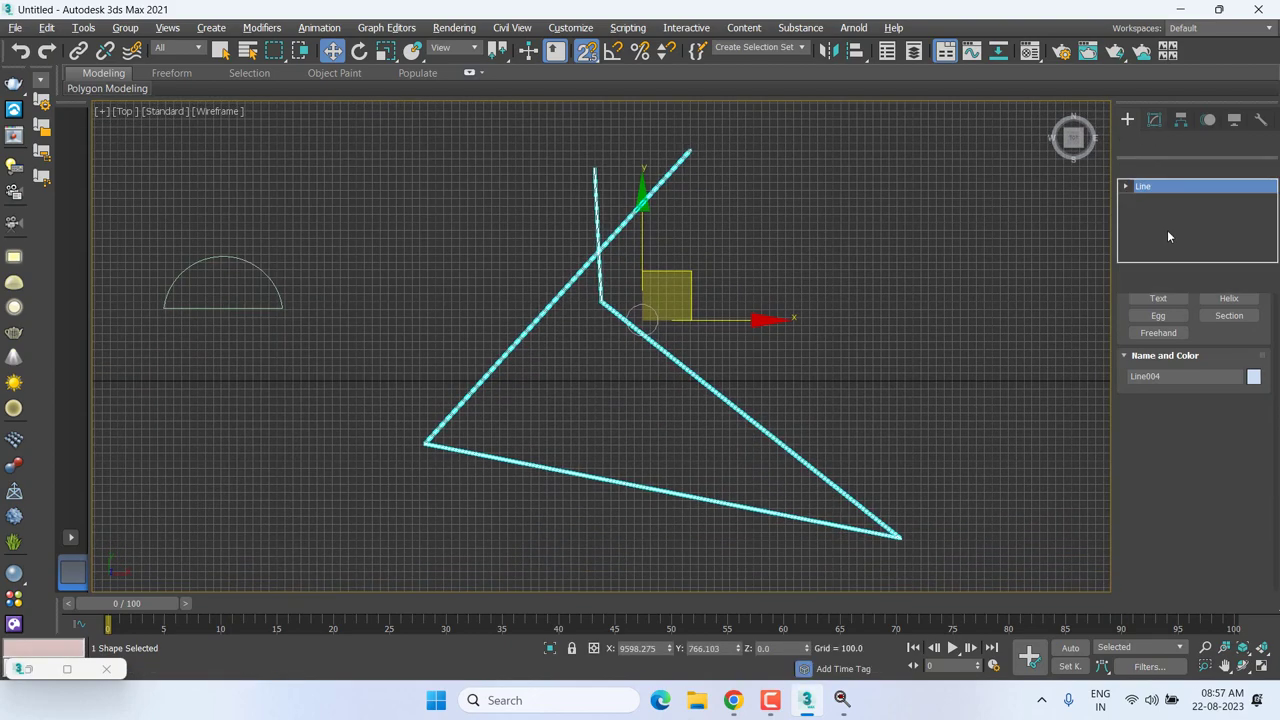
{"action": "left_click", "coordinate": [1128, 186]}
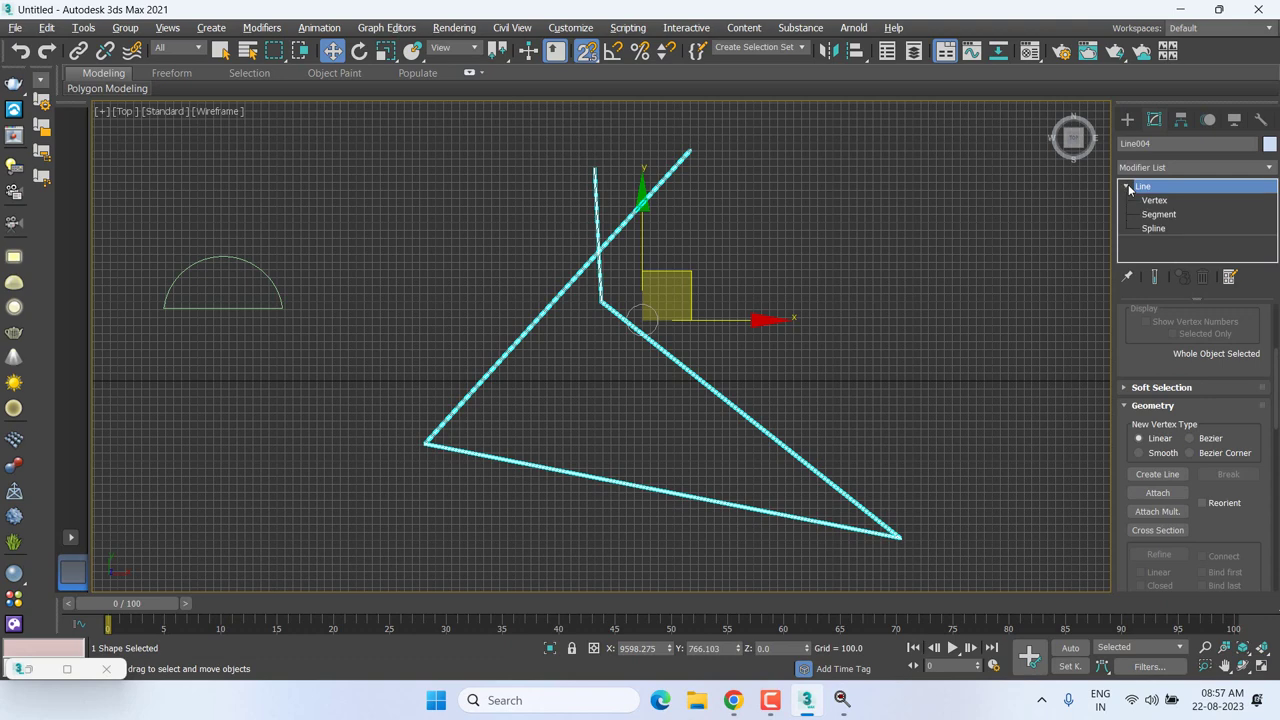
{"action": "left_click", "coordinate": [1160, 228]}
{"action": "left_click_drag", "start_coordinate": [1175, 451], "coordinate": [1180, 258]}
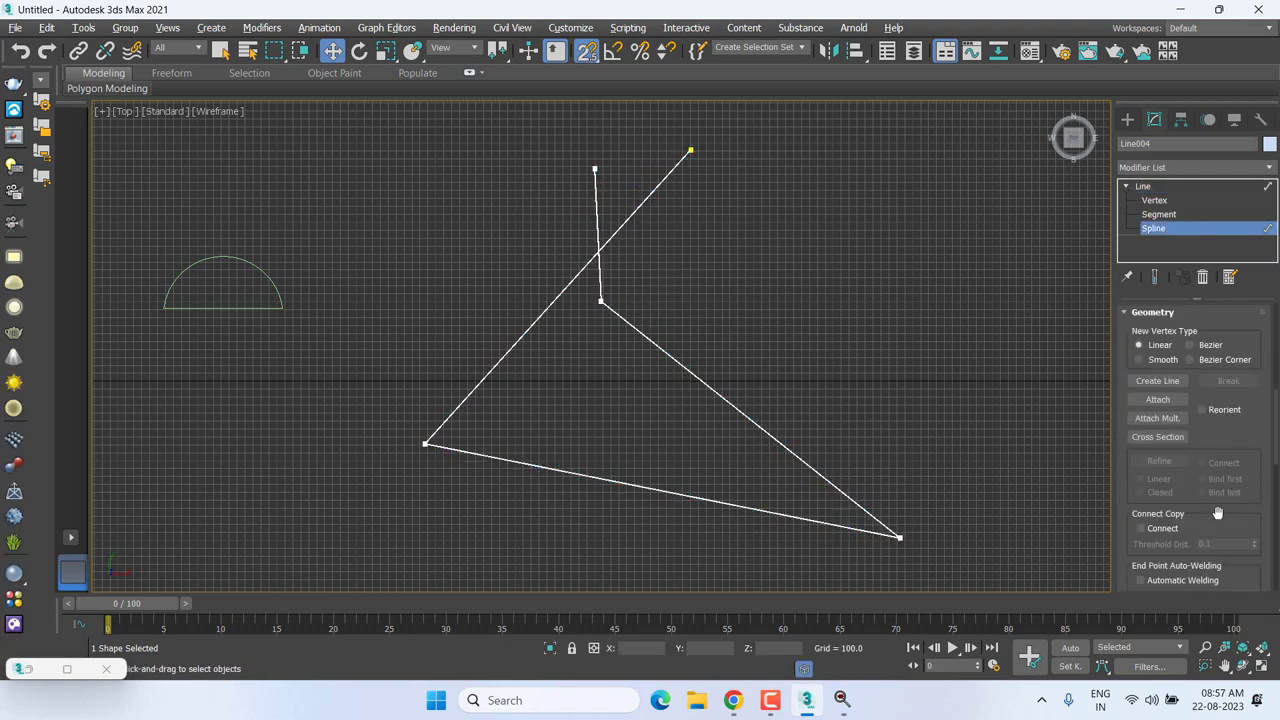
{"action": "left_click_drag", "start_coordinate": [1218, 513], "coordinate": [1222, 329]}
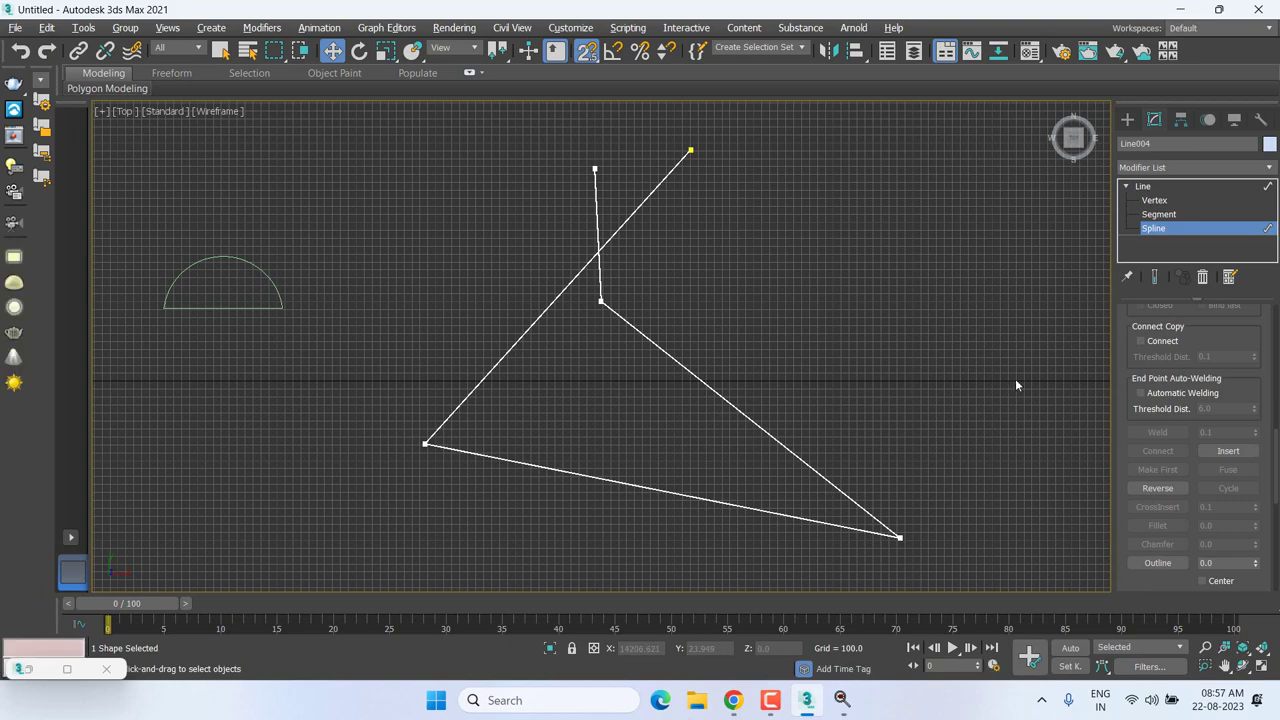
{"action": "left_click", "coordinate": [1178, 188]}
{"action": "left_click", "coordinate": [283, 306]}
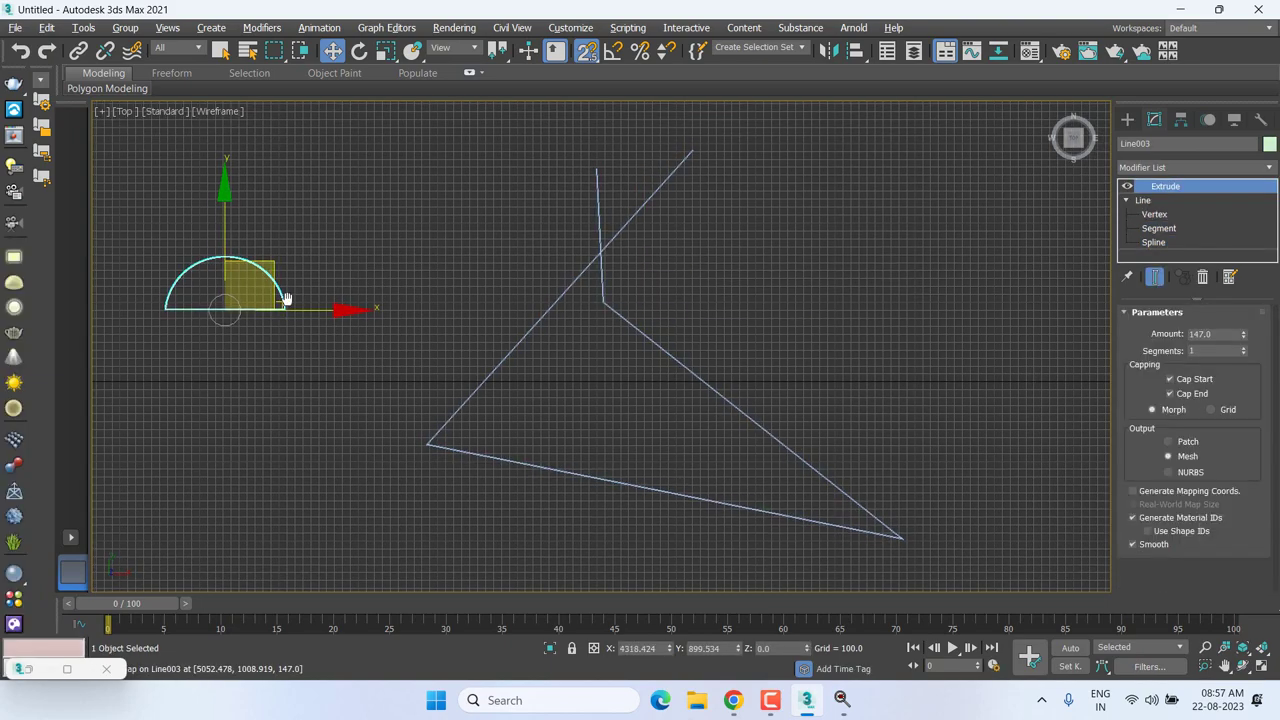
Frame the half-circle and box-select its spline at Spline sub-object level.
{"action": "key", "text": "z"}
{"action": "scroll", "coordinate": [798, 331], "scroll_direction": "down", "scroll_amount": 2}
{"action": "scroll", "coordinate": [798, 331], "scroll_direction": "down", "scroll_amount": 2}
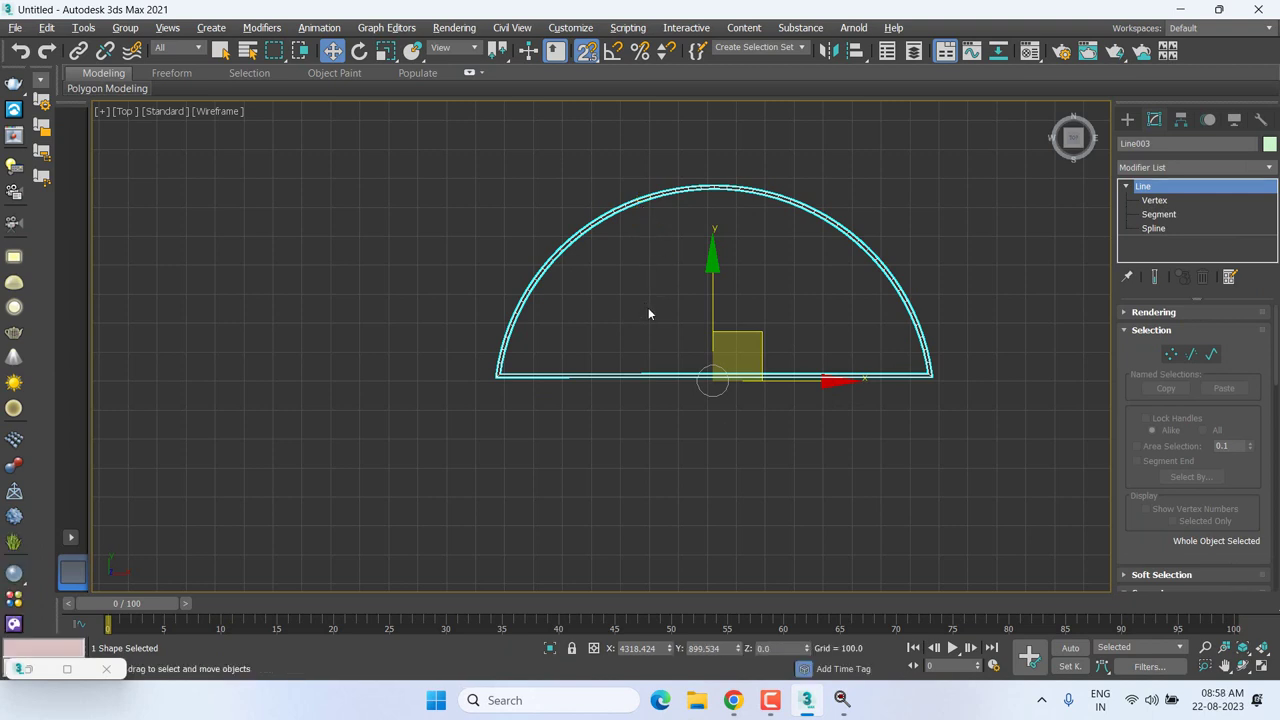
{"action": "left_click", "coordinate": [1150, 230]}
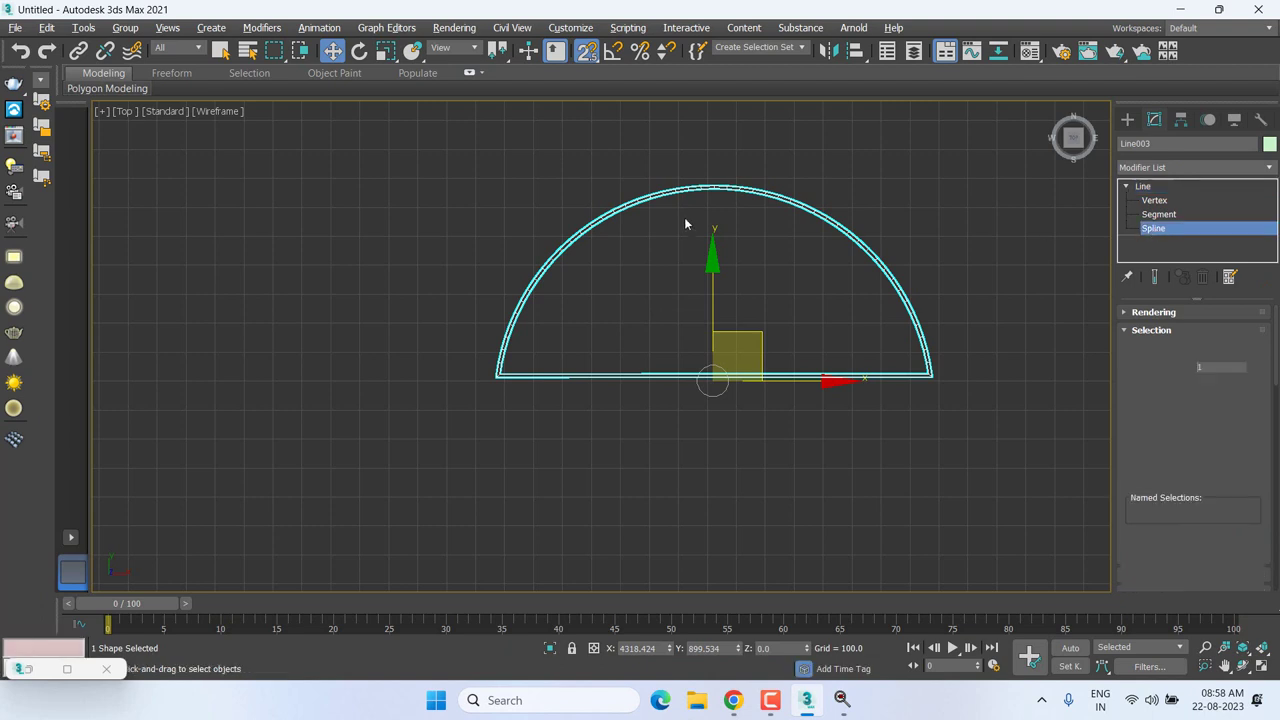
{"action": "left_click_drag", "start_coordinate": [696, 164], "coordinate": [620, 228]}
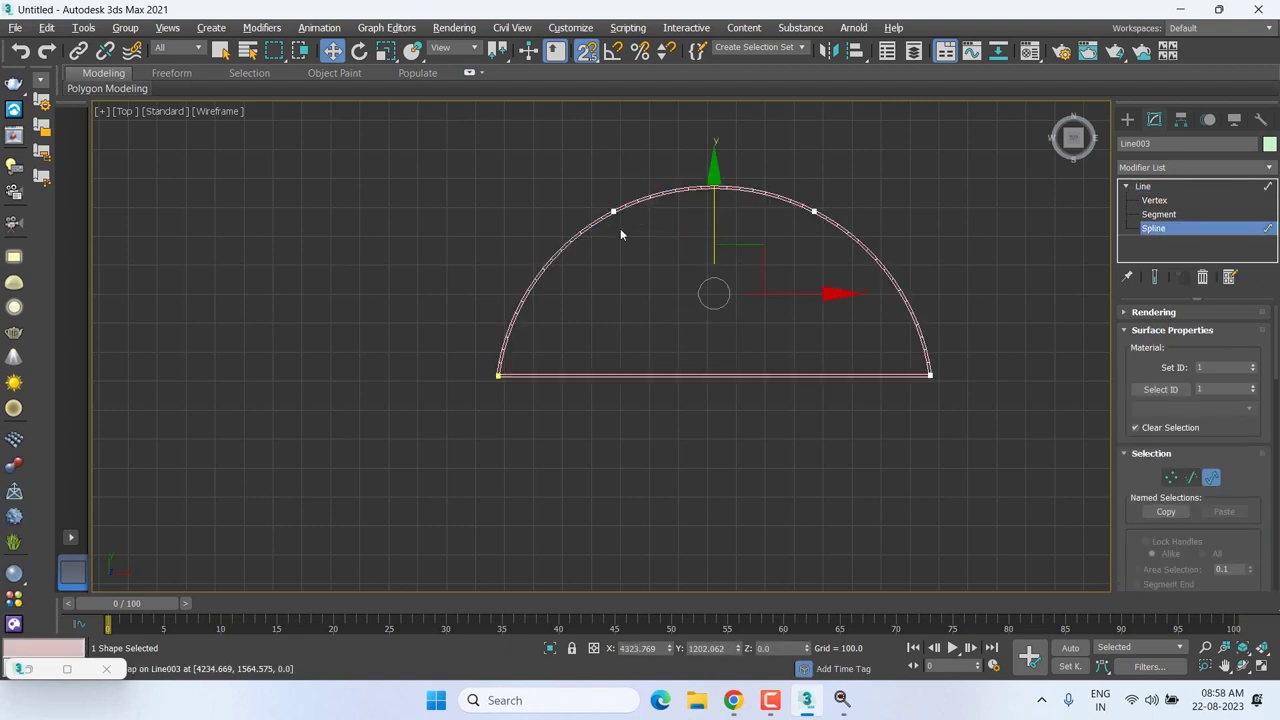
Scroll the Geometry rollout down to the Outline setting.
{"action": "scroll", "coordinate": [1255, 461], "scroll_direction": "down", "scroll_amount": 2}
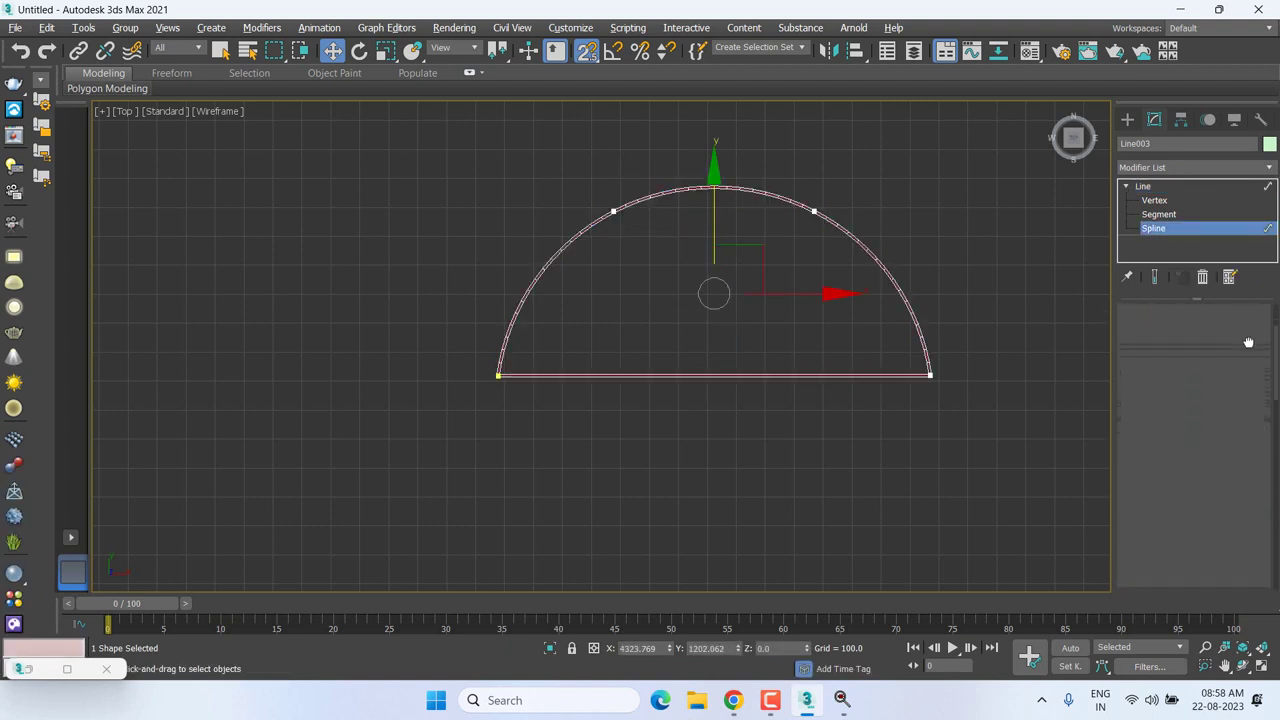
{"action": "scroll", "coordinate": [1252, 500], "scroll_direction": "down", "scroll_amount": 2}
{"action": "scroll", "coordinate": [1249, 530], "scroll_direction": "down", "scroll_amount": 1}
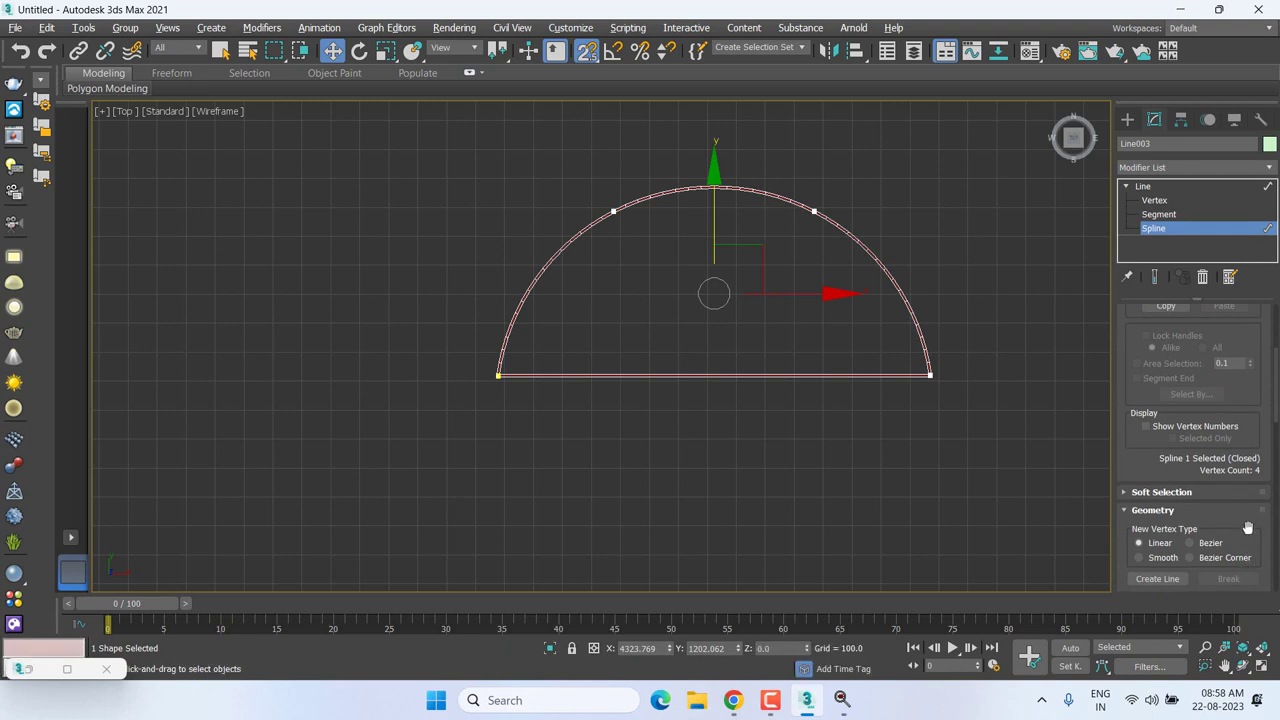
{"action": "scroll", "coordinate": [1248, 528], "scroll_direction": "down", "scroll_amount": 2}
{"action": "scroll", "coordinate": [1250, 526], "scroll_direction": "down", "scroll_amount": 2}
{"action": "scroll", "coordinate": [1254, 523], "scroll_direction": "down", "scroll_amount": 1}
{"action": "scroll", "coordinate": [1259, 520], "scroll_direction": "down", "scroll_amount": 1}
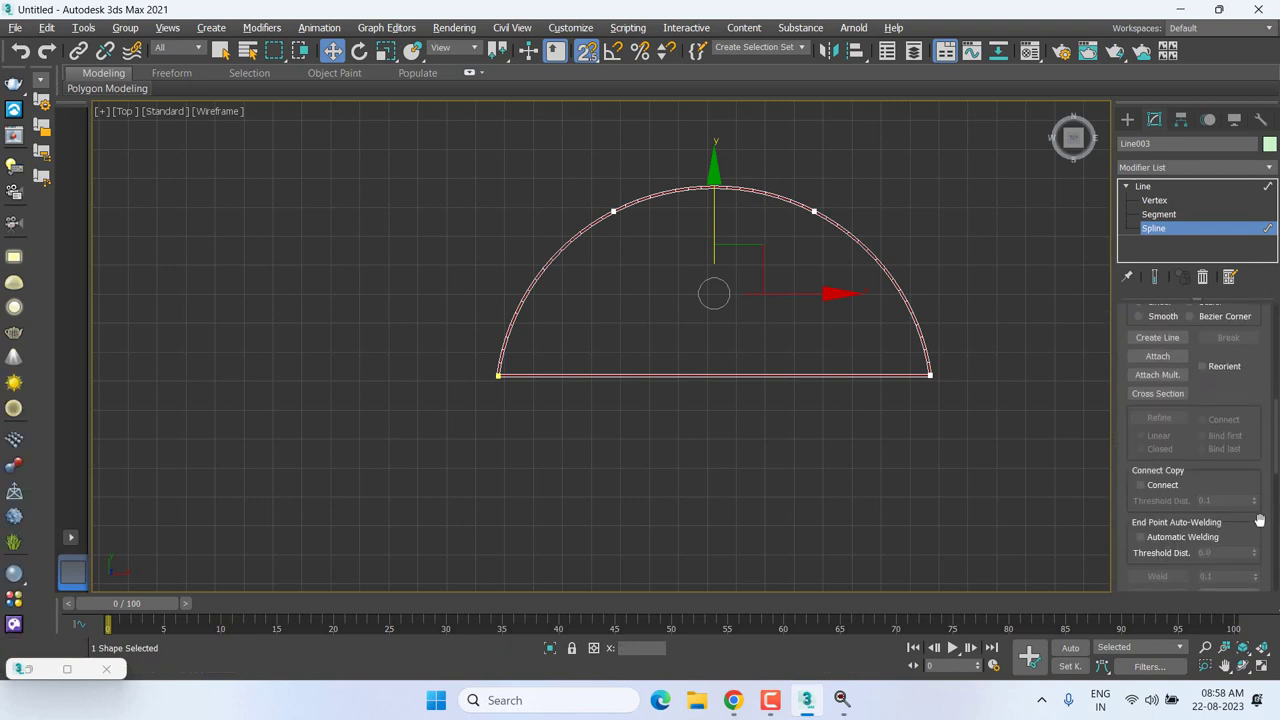
{"action": "left_click_drag", "start_coordinate": [1260, 462], "coordinate": [1256, 342]}
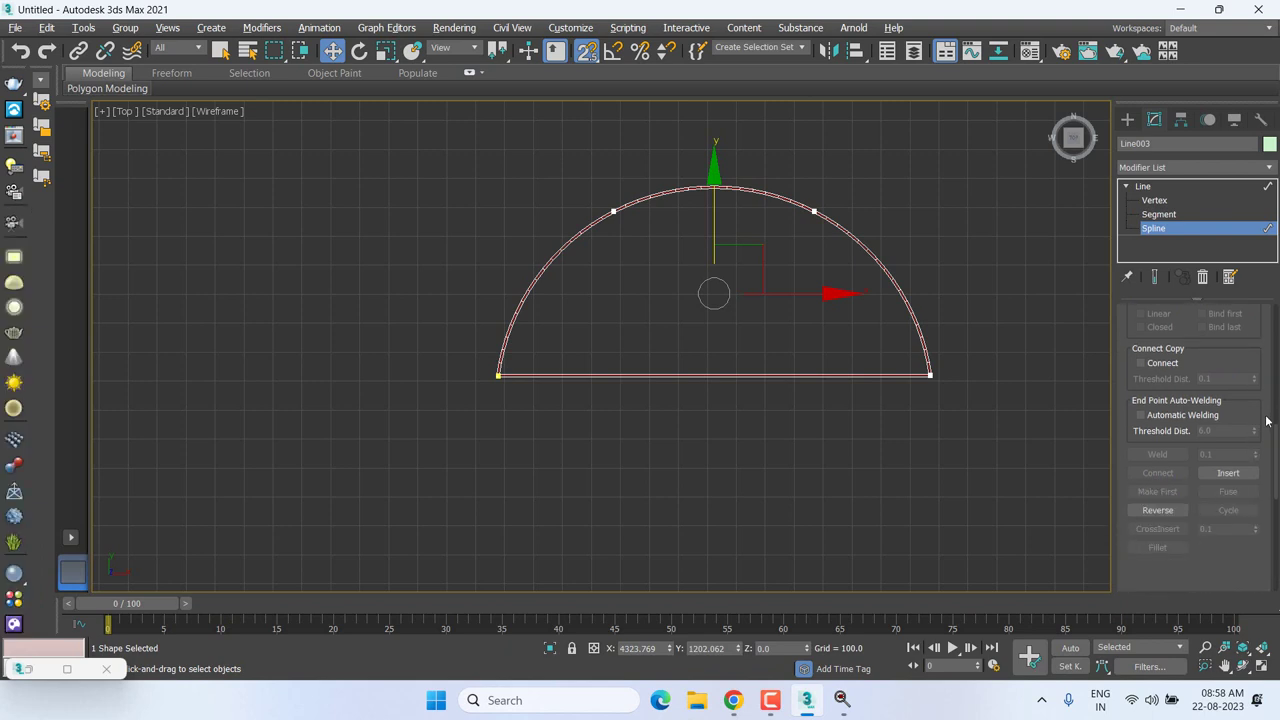
{"action": "scroll", "coordinate": [1225, 484], "scroll_direction": "down", "scroll_amount": 3}
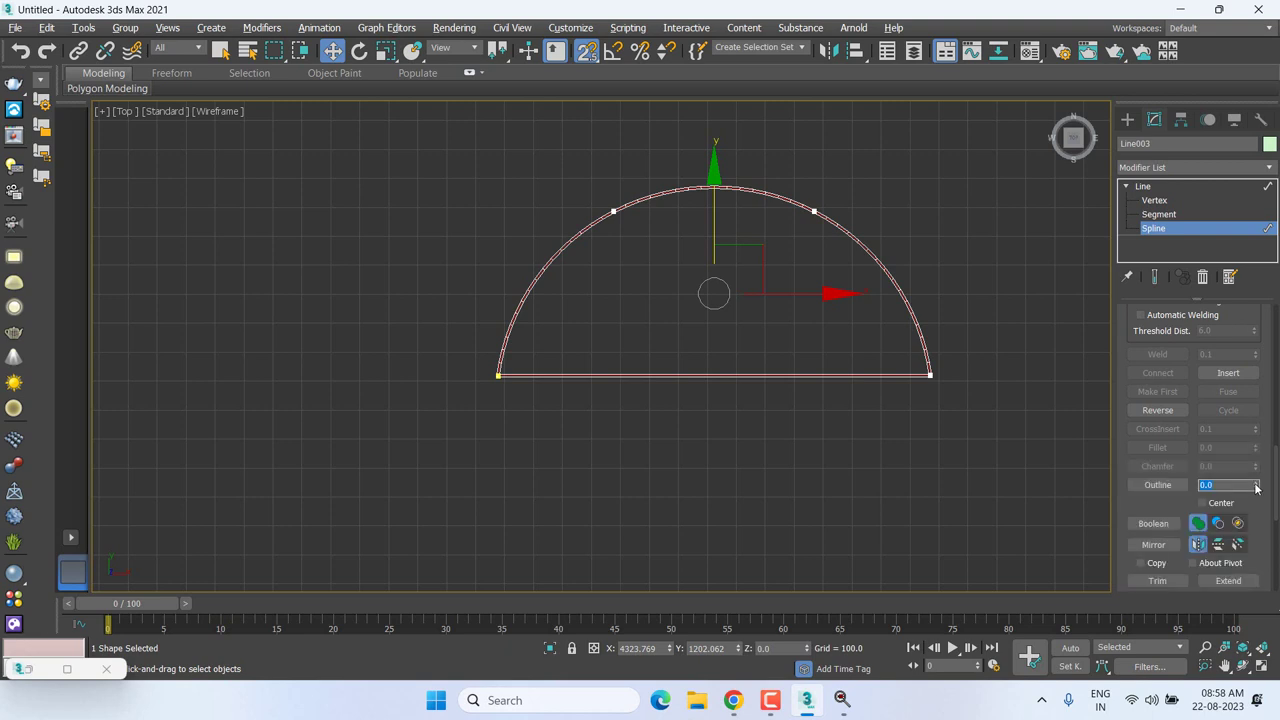
Outline the semicircle by -65 to add an inner copy, then select that inner spline.
{"action": "left_click_drag", "start_coordinate": [1256, 487], "coordinate": [1258, 417]}
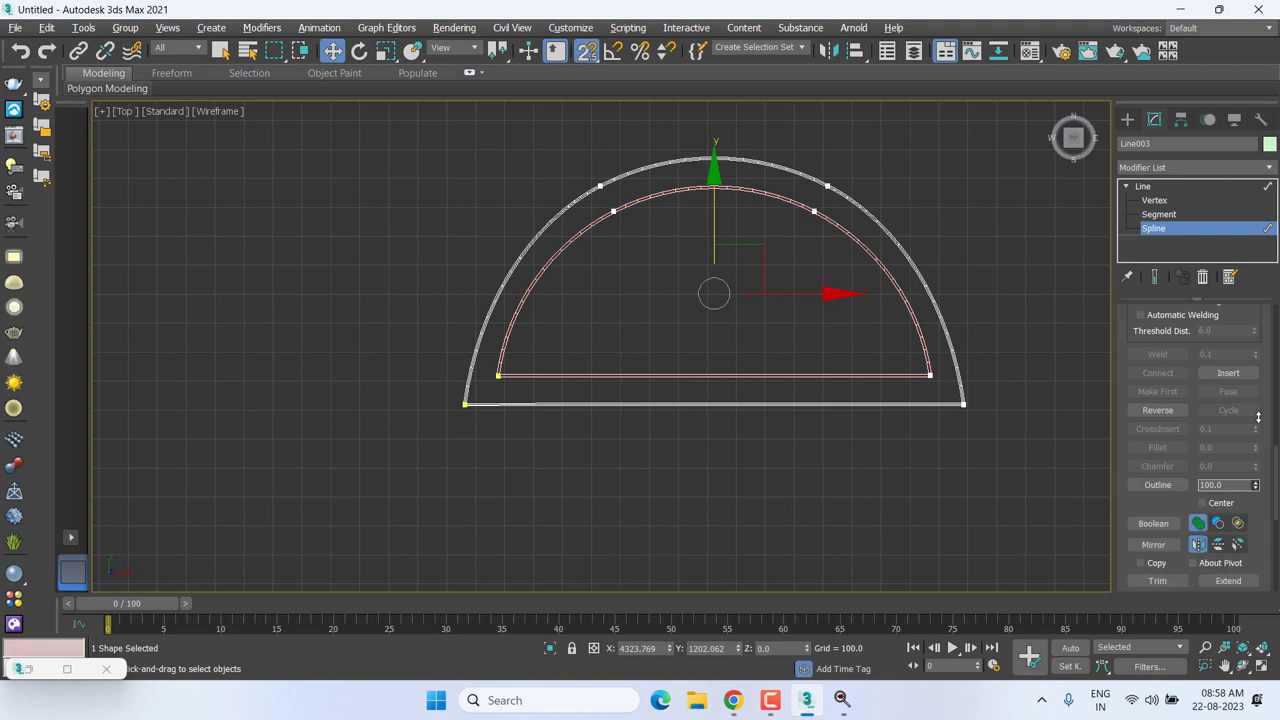
{"action": "mouse_move", "coordinate": [1258, 417]}
{"action": "left_mouse_down"}
{"action": "mouse_move", "coordinate": [1256, 510]}
{"action": "mouse_move", "coordinate": [1255, 491]}
{"action": "left_mouse_up"}
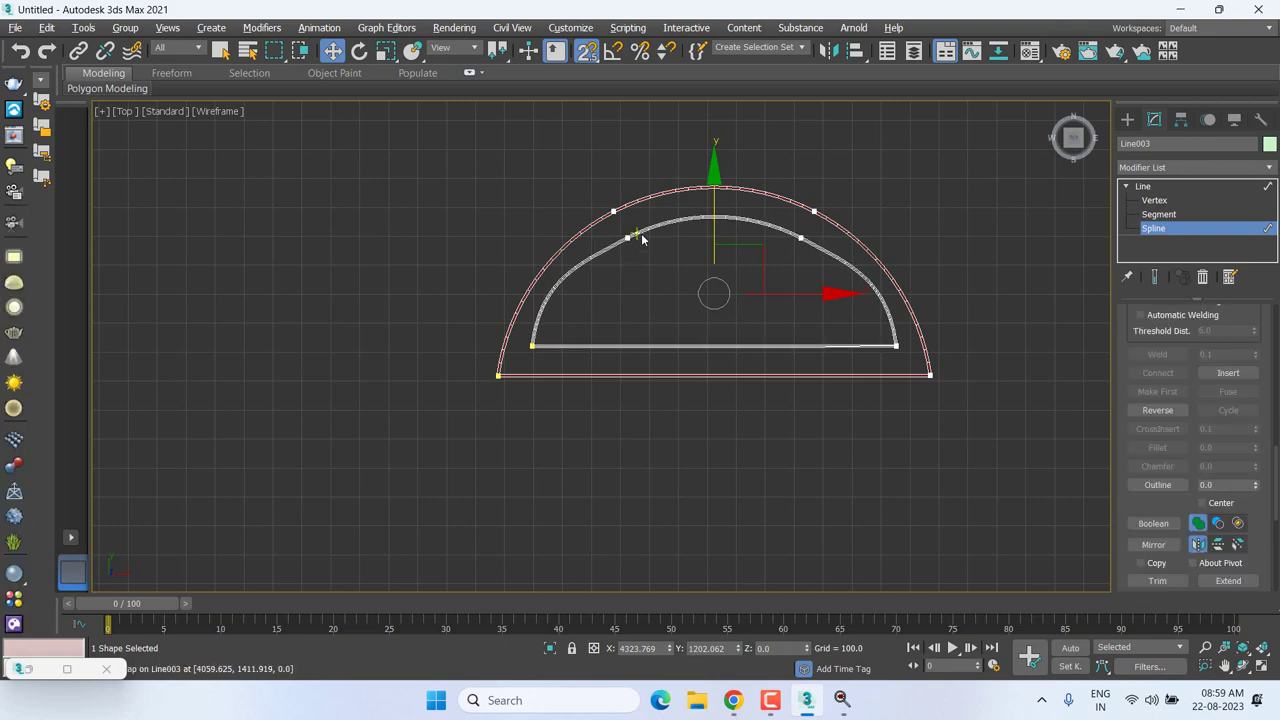
{"action": "scroll", "coordinate": [642, 234], "scroll_direction": "up", "scroll_amount": 3}
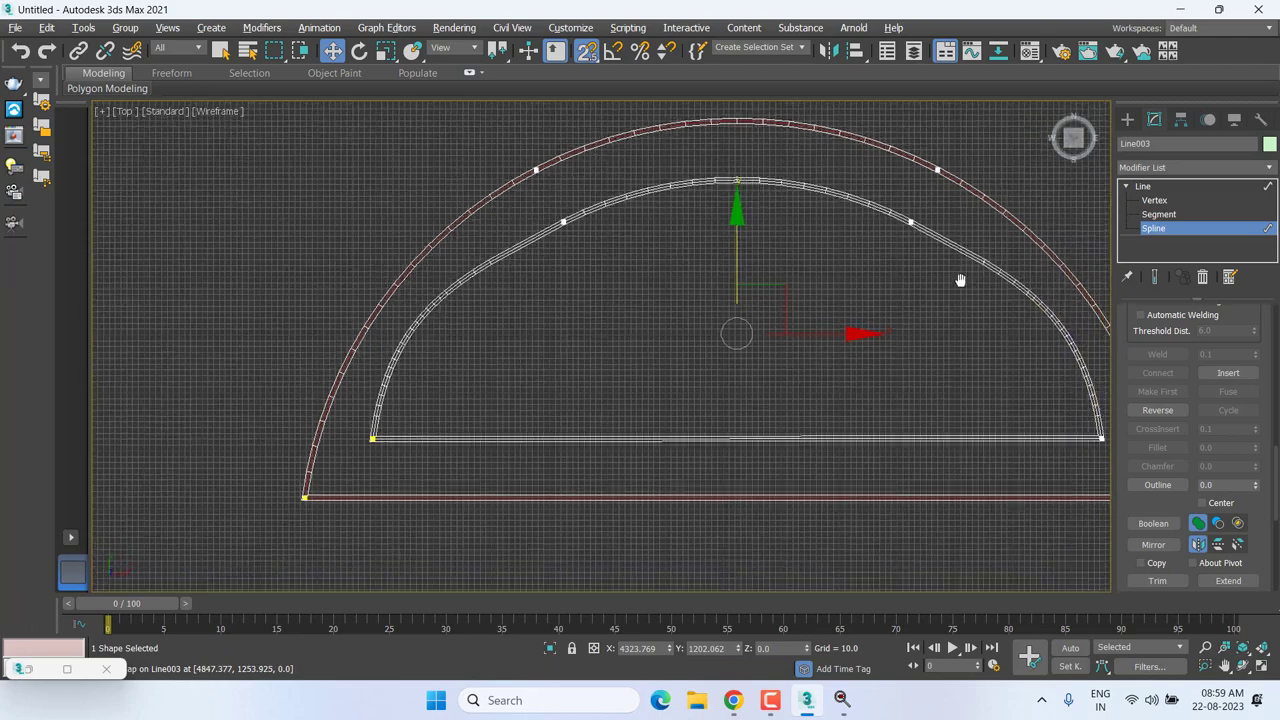
{"action": "middle_click_drag", "start_coordinate": [1094, 323], "coordinate": [844, 263]}
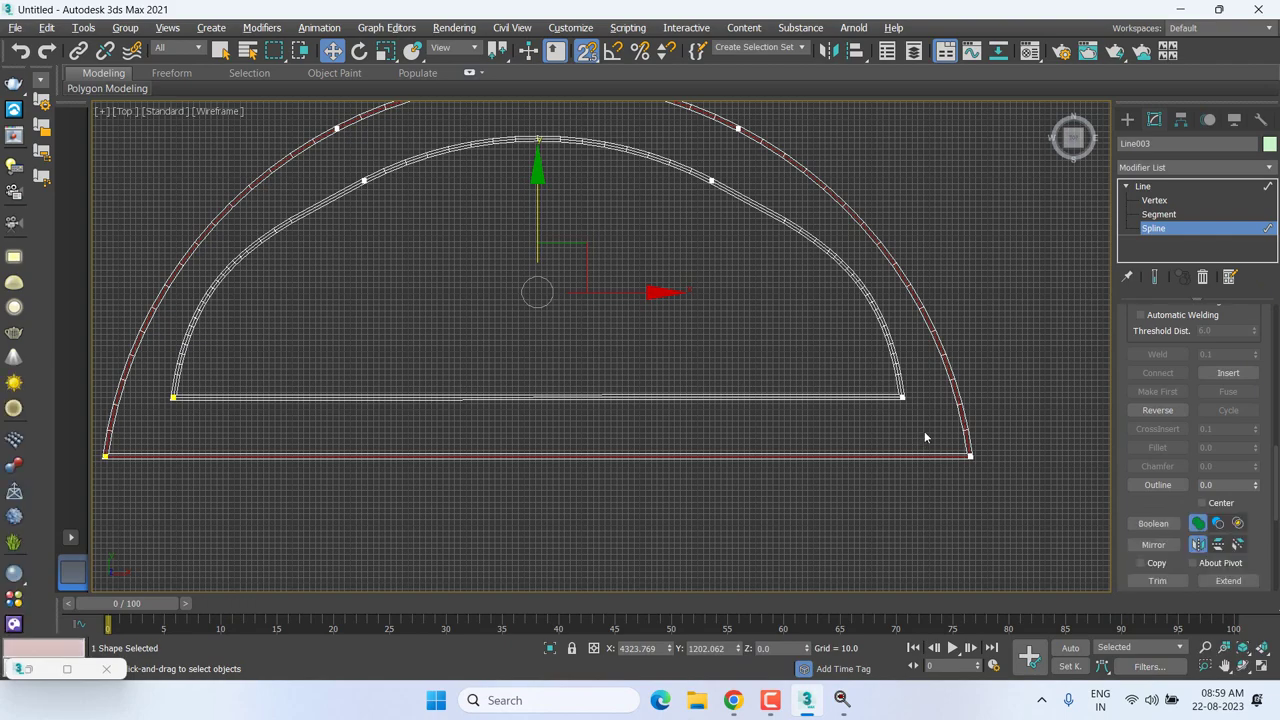
{"action": "left_click_drag", "start_coordinate": [676, 256], "coordinate": [720, 176]}
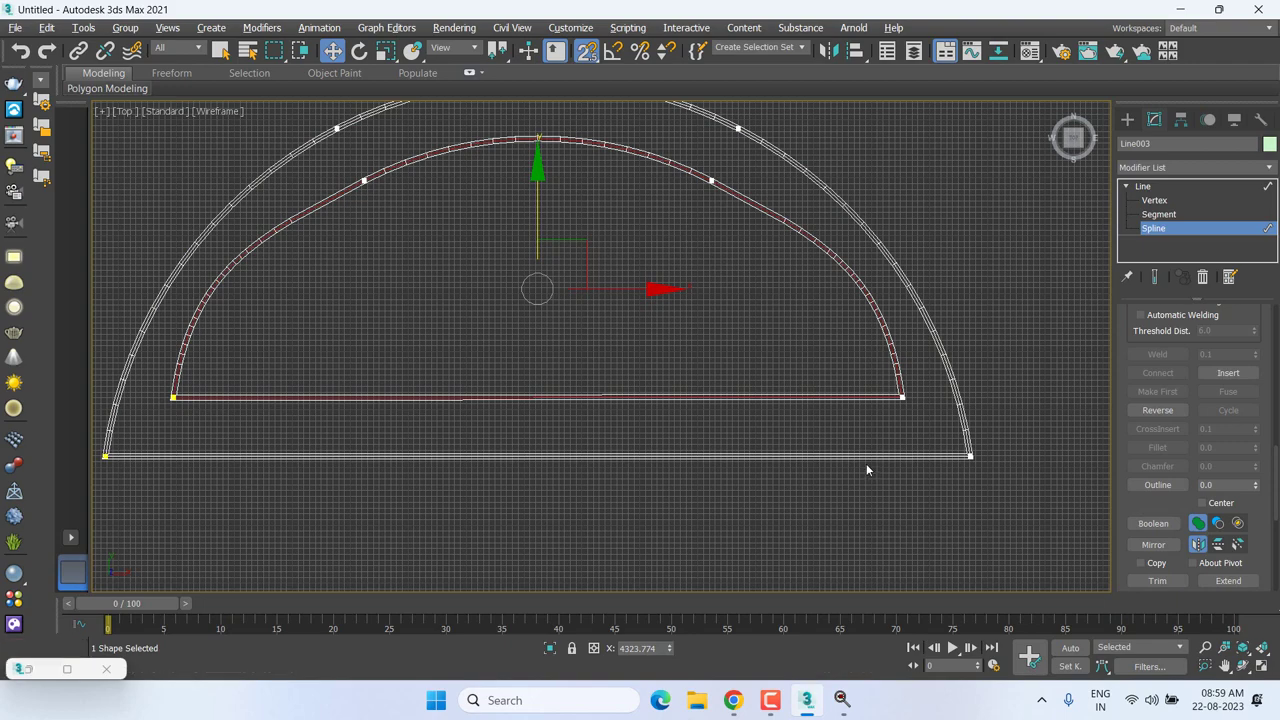
{"action": "left_click", "coordinate": [1154, 229]}
Make the inner arc's right corner vertex a Bezier Corner and adjust its tangent handles.
{"action": "key", "text": "1"}
{"action": "left_click", "coordinate": [712, 181]}
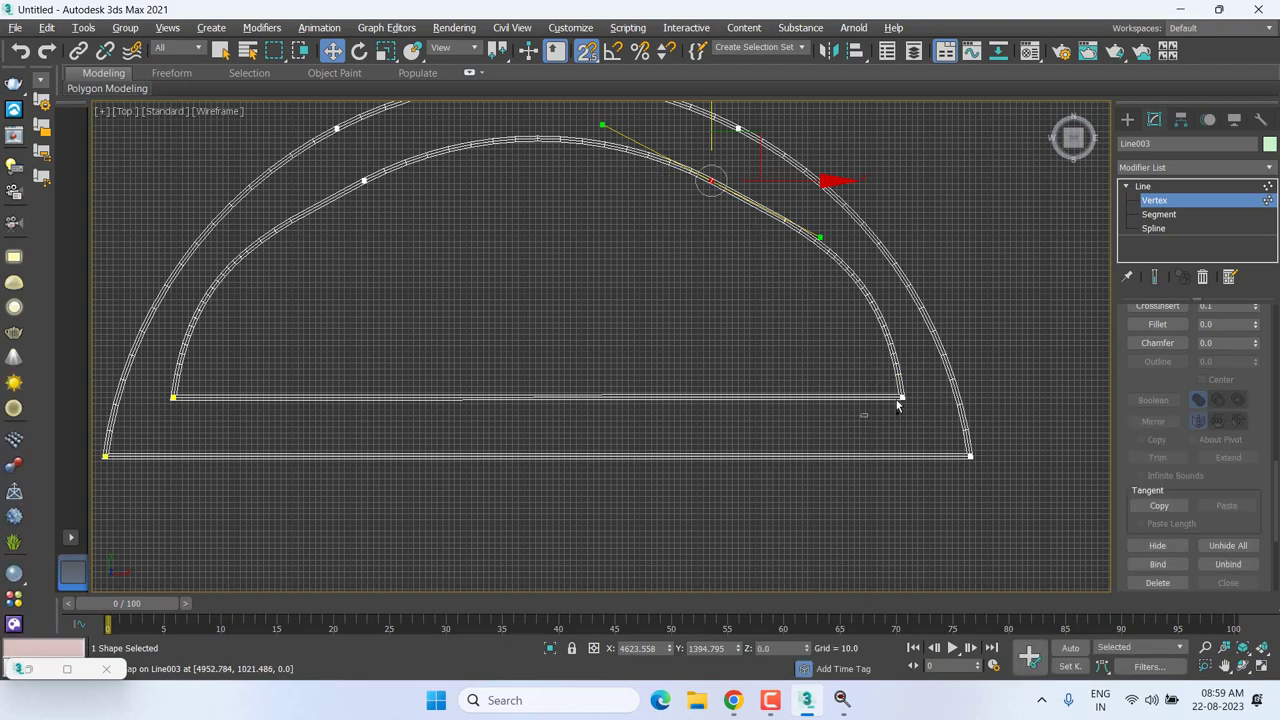
{"action": "left_click_drag", "start_coordinate": [860, 418], "coordinate": [928, 382], "text": "ctrl"}
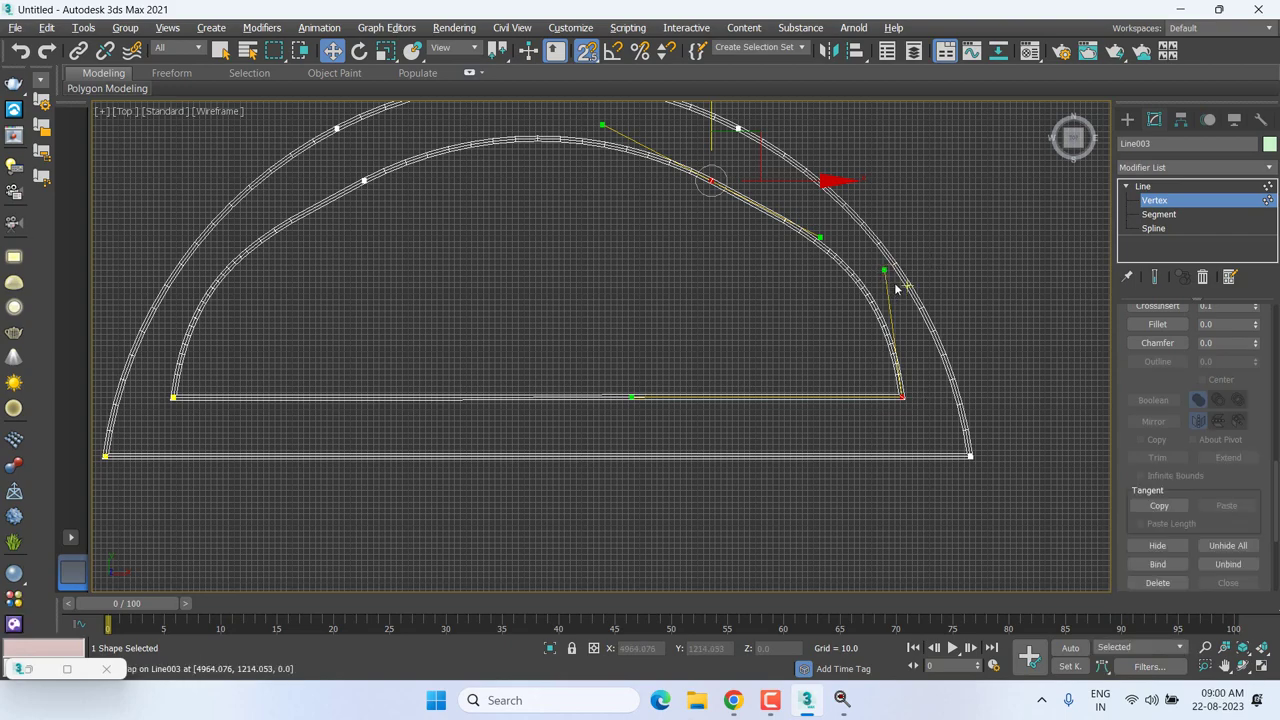
{"action": "left_click_drag", "start_coordinate": [884, 266], "coordinate": [884, 283]}
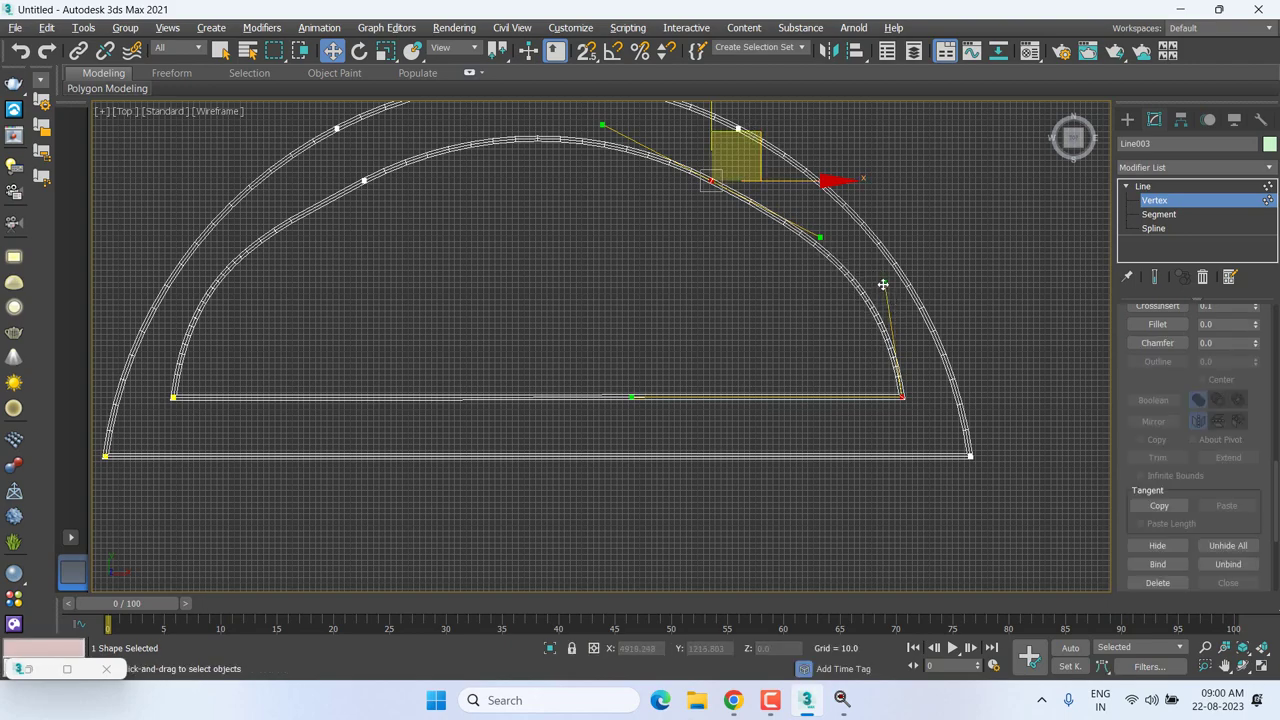
{"action": "left_click_drag", "start_coordinate": [883, 284], "coordinate": [856, 289]}
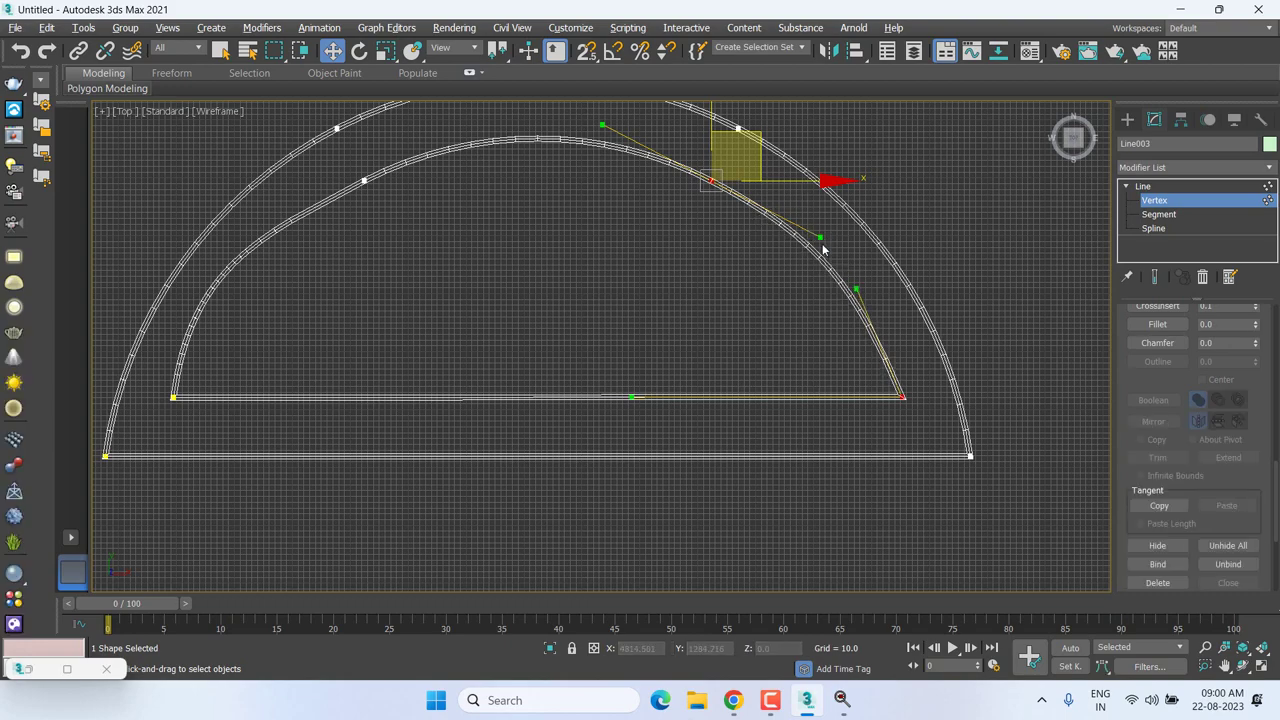
{"action": "left_click_drag", "start_coordinate": [820, 238], "coordinate": [810, 231]}
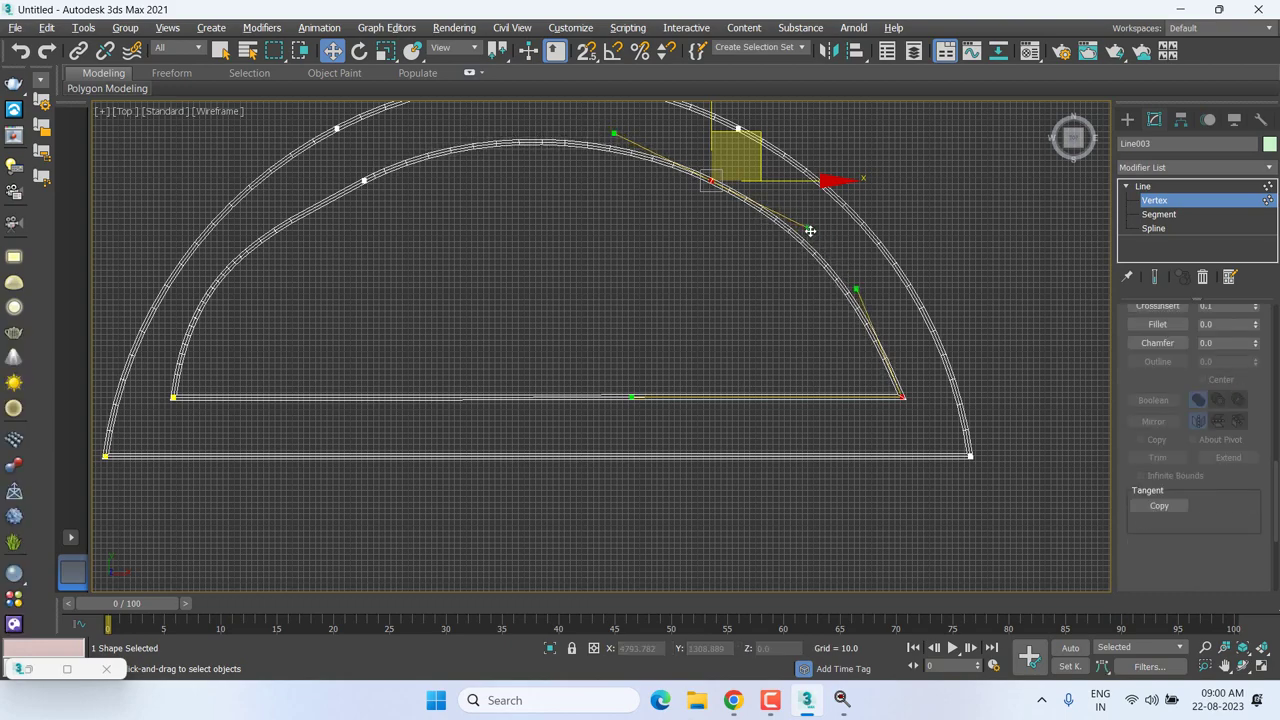
{"action": "right_click", "coordinate": [726, 207]}
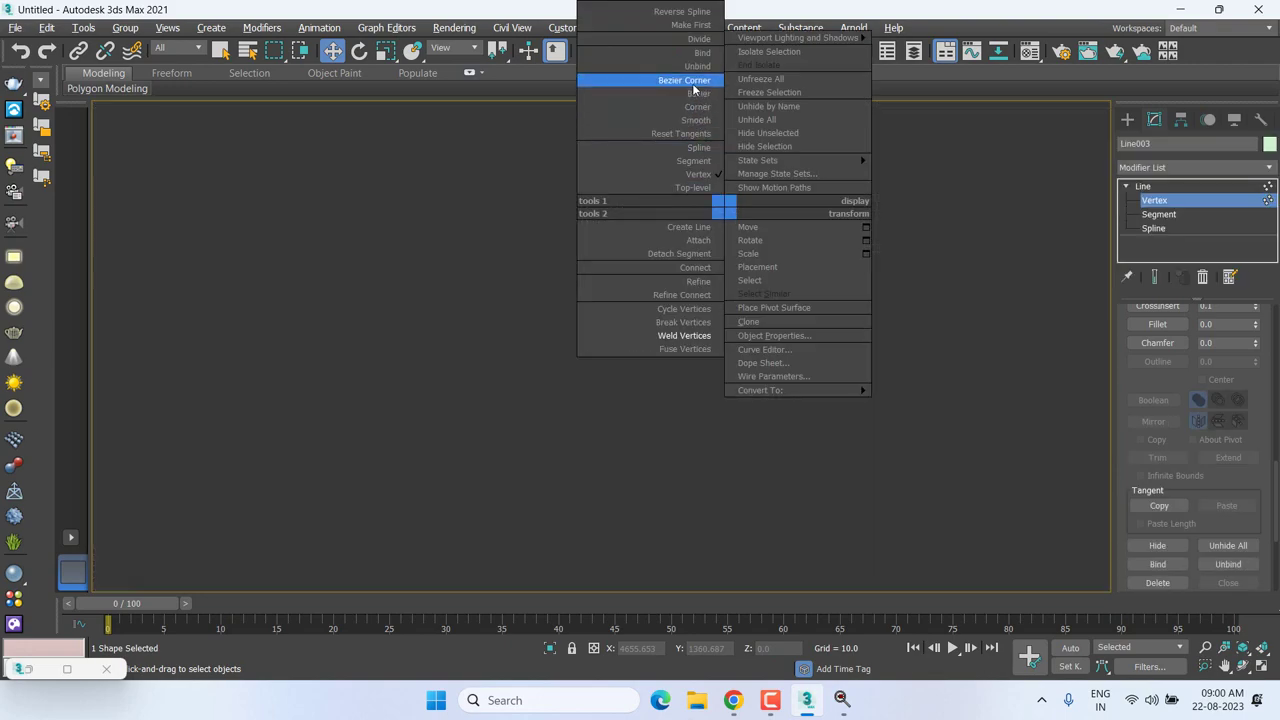
{"action": "left_click", "coordinate": [694, 80]}
{"action": "left_click_drag", "start_coordinate": [819, 234], "coordinate": [810, 238]}
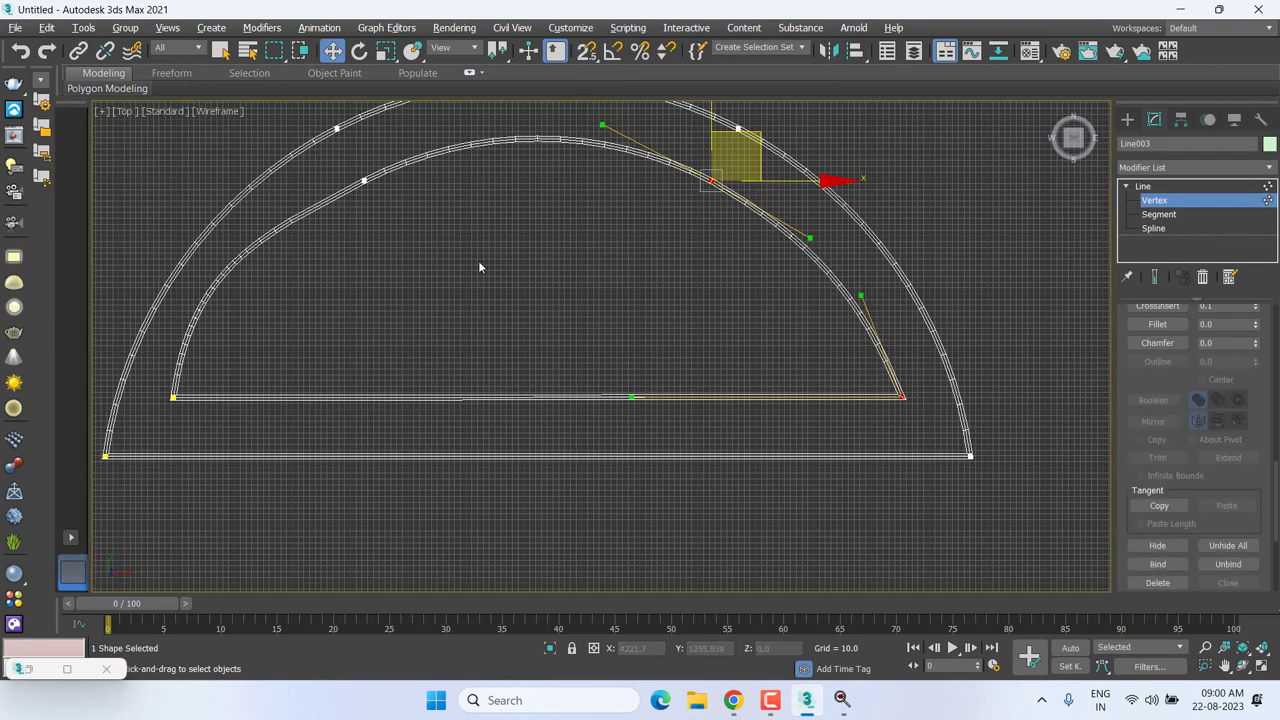
Make the inner arc's left corner vertex a Bezier Corner and pull its tangents to smooth the curve.
{"action": "middle_click_drag", "start_coordinate": [354, 237], "coordinate": [446, 256]}
{"action": "left_click_drag", "start_coordinate": [412, 247], "coordinate": [511, 181]}
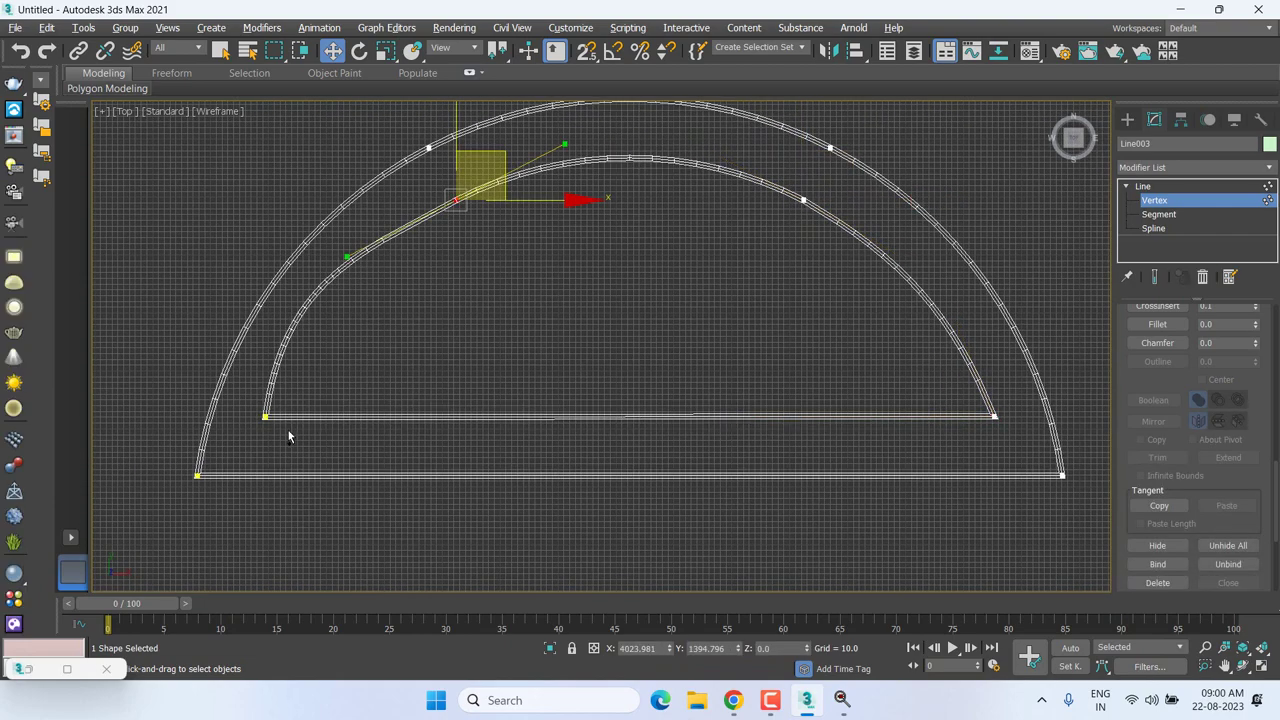
{"action": "left_click", "coordinate": [266, 415]}
{"action": "right_click", "coordinate": [275, 395]}
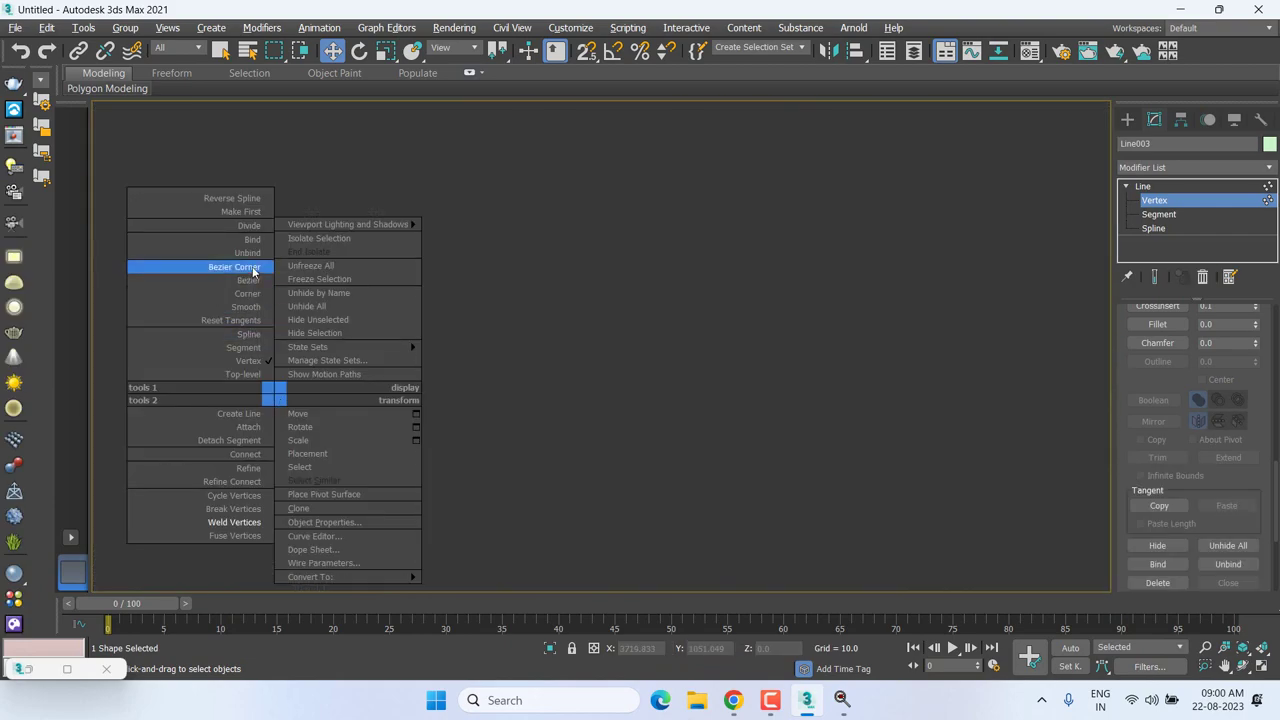
{"action": "left_click", "coordinate": [254, 268]}
{"action": "left_click_drag", "start_coordinate": [283, 291], "coordinate": [303, 318]}
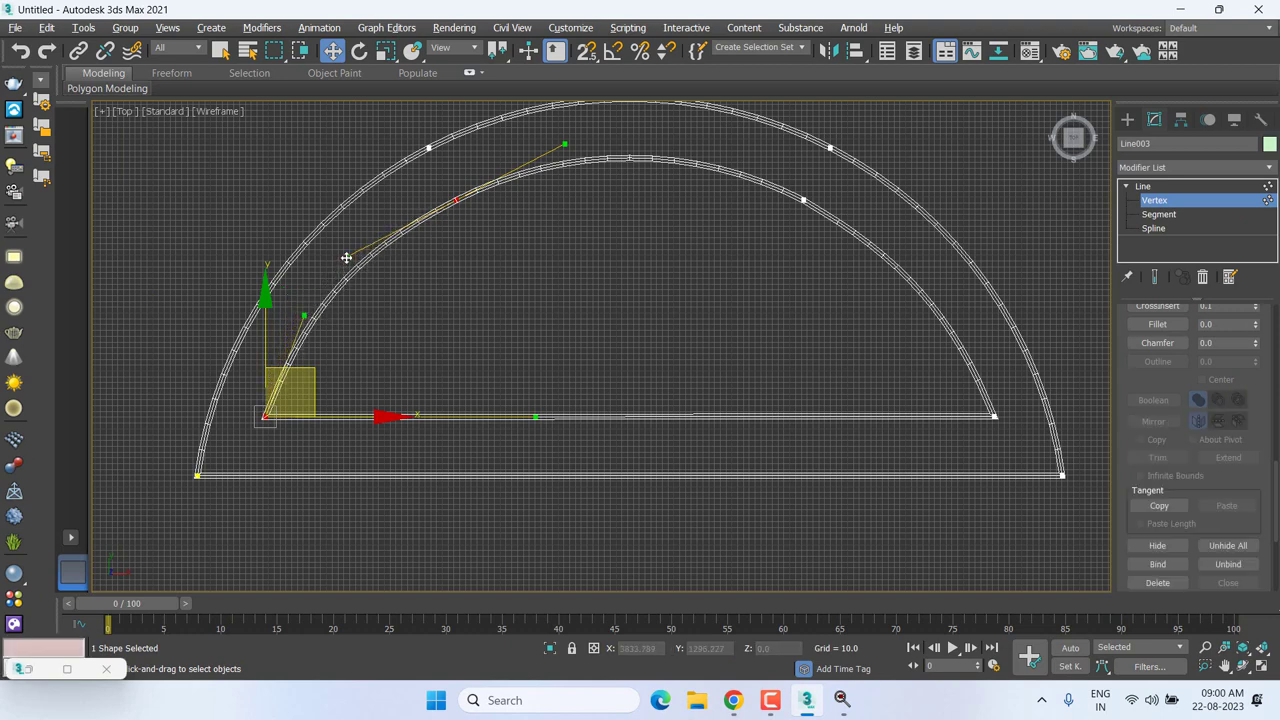
{"action": "left_click_drag", "start_coordinate": [346, 257], "coordinate": [367, 253]}
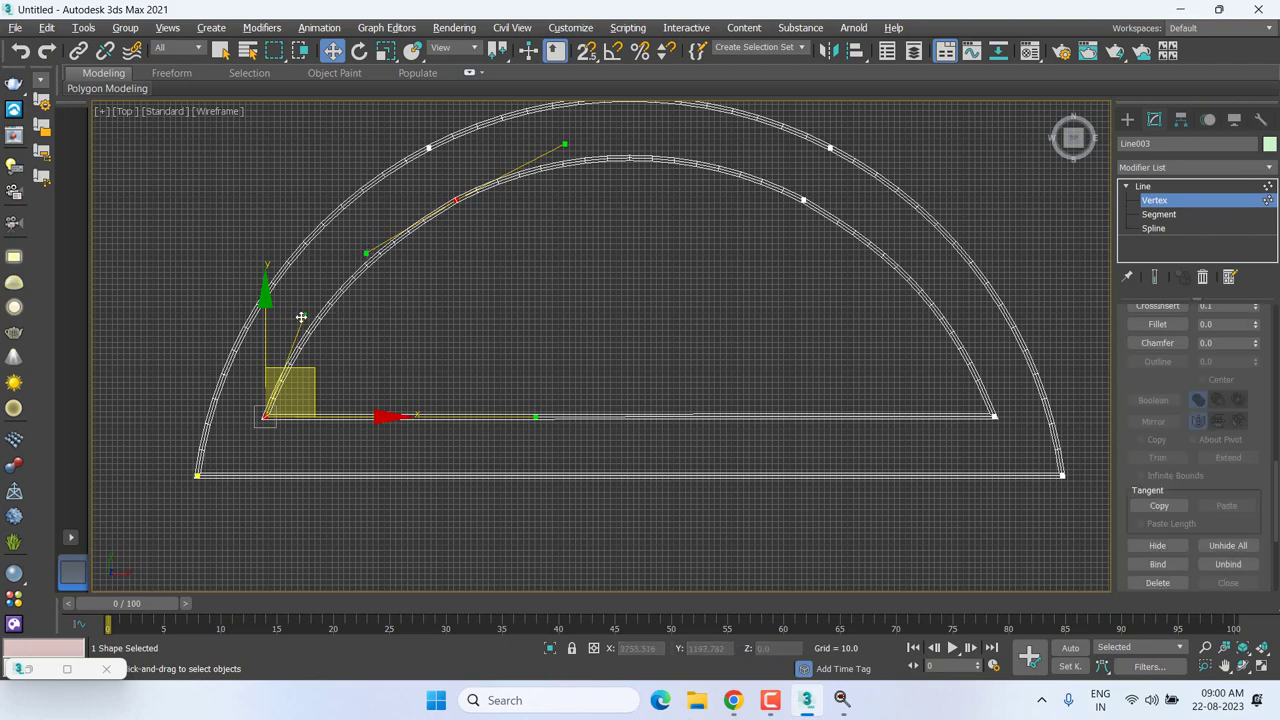
{"action": "left_click_drag", "start_coordinate": [302, 318], "coordinate": [302, 326]}
{"action": "scroll", "coordinate": [481, 312], "scroll_direction": "down", "scroll_amount": 3}
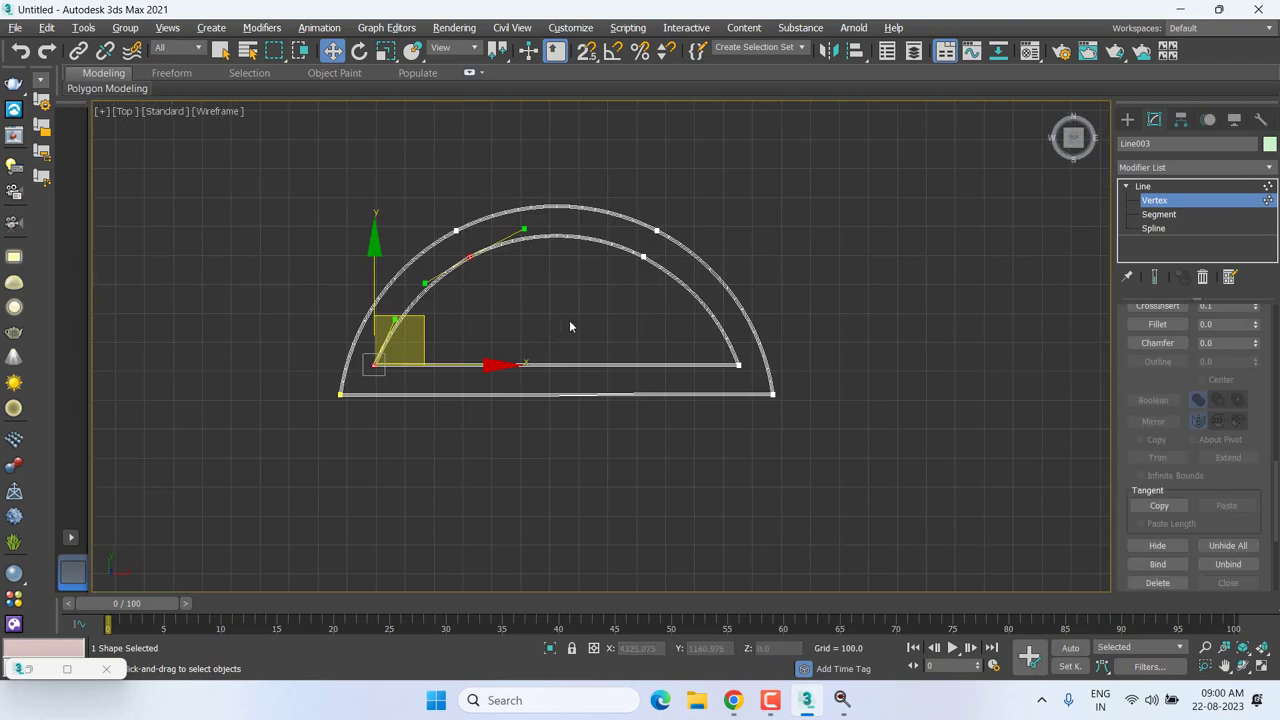
Extrude Line003 to 147.0 and check the hollow half-ring slab in Perspective view.
{"action": "left_click", "coordinate": [1151, 187]}
{"action": "left_click", "coordinate": [1152, 167]}
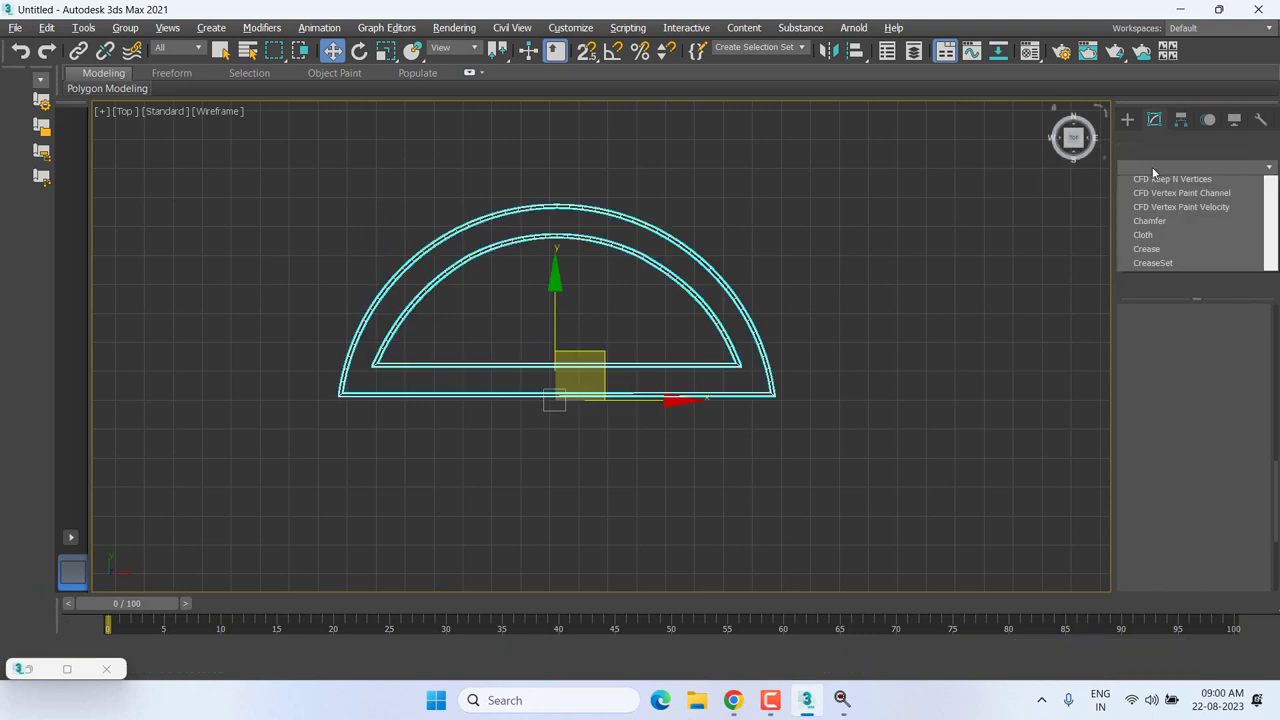
{"action": "type", "text": "esh"}
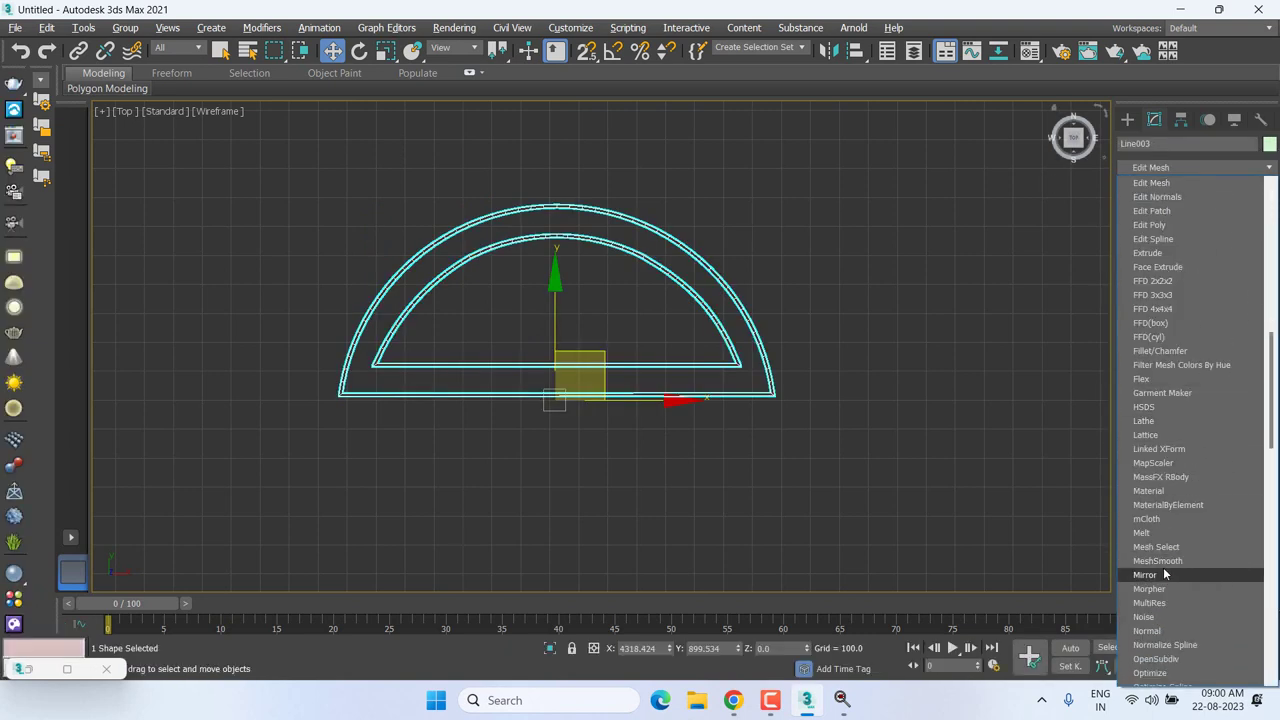
{"action": "scroll", "coordinate": [1173, 450], "scroll_direction": "down", "scroll_amount": 1}
{"action": "scroll", "coordinate": [1170, 441], "scroll_direction": "down", "scroll_amount": 1}
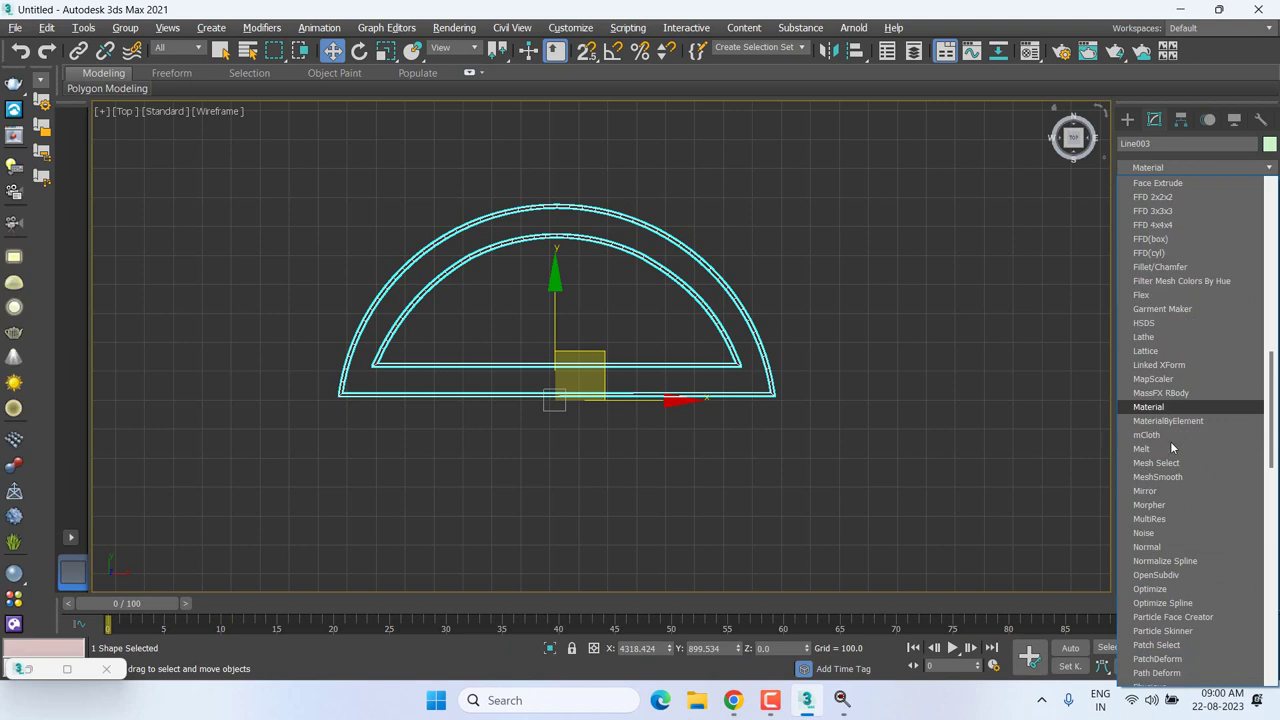
{"action": "scroll", "coordinate": [1175, 491], "scroll_direction": "down", "scroll_amount": 1}
{"action": "scroll", "coordinate": [1177, 498], "scroll_direction": "down", "scroll_amount": 1}
{"action": "scroll", "coordinate": [1177, 498], "scroll_direction": "down", "scroll_amount": 1}
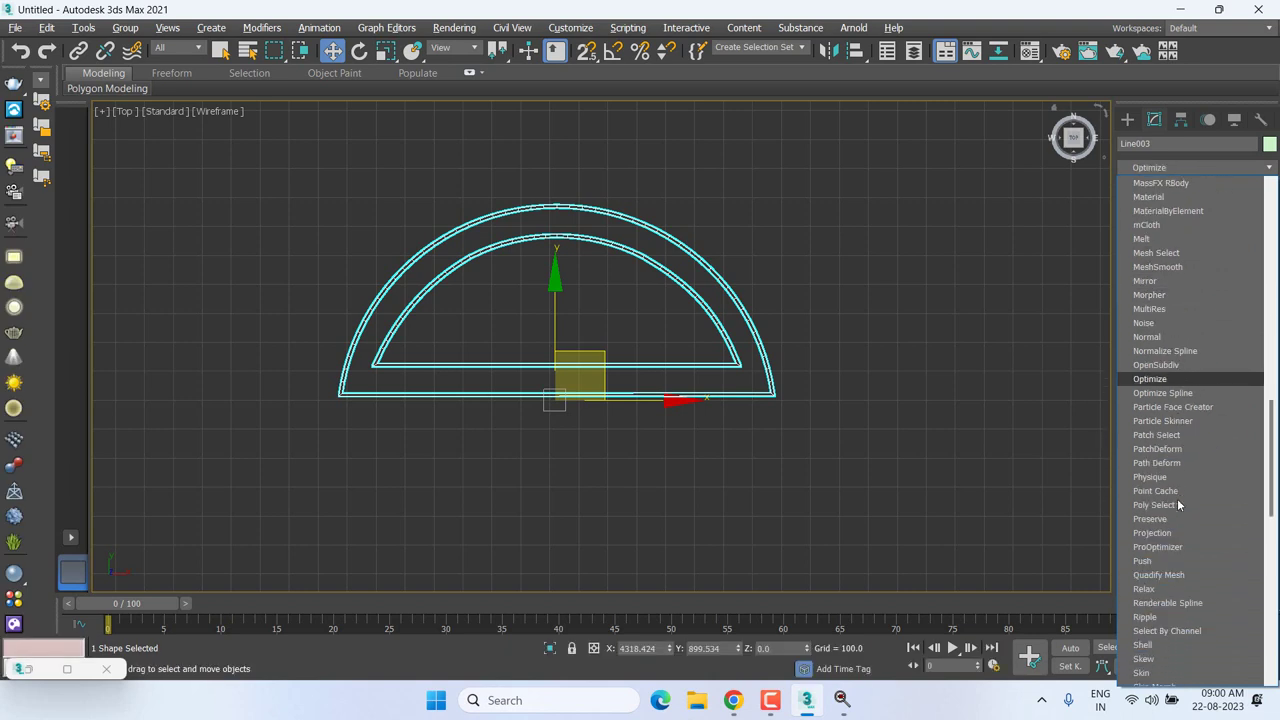
{"action": "scroll", "coordinate": [1177, 498], "scroll_direction": "up", "scroll_amount": 5}
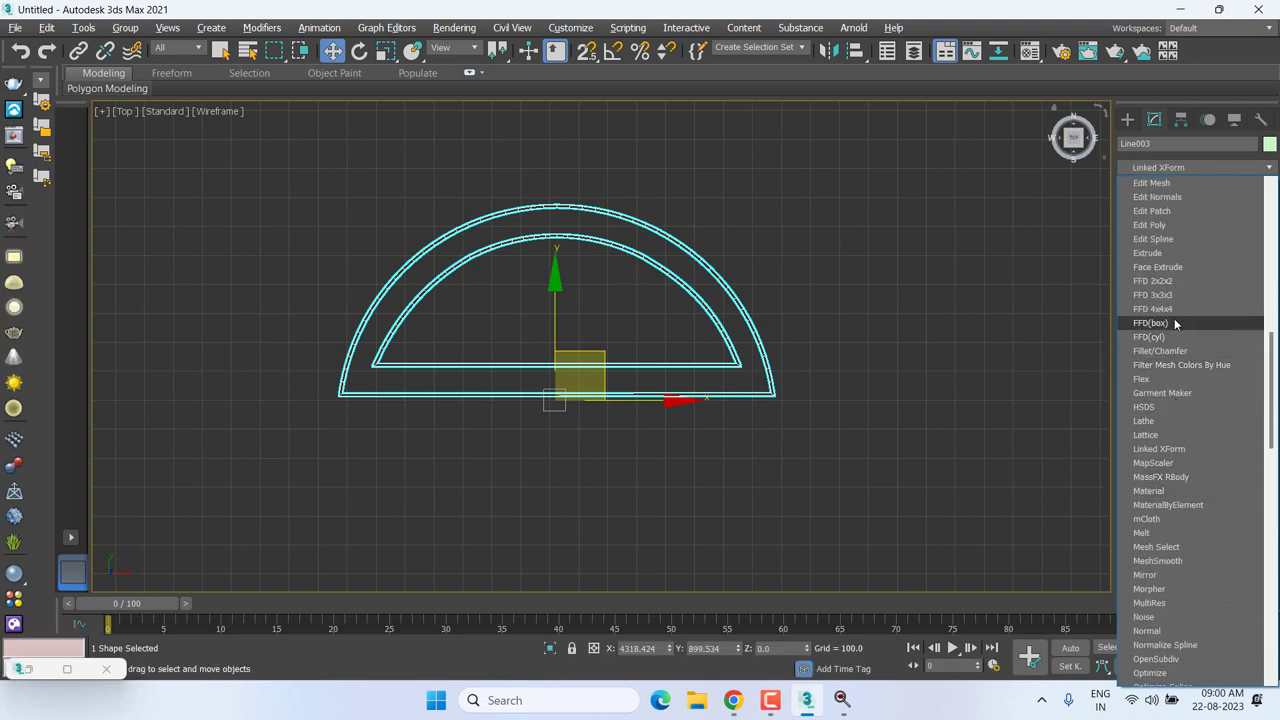
{"action": "left_click", "coordinate": [1165, 253]}
{"action": "key", "text": "p"}
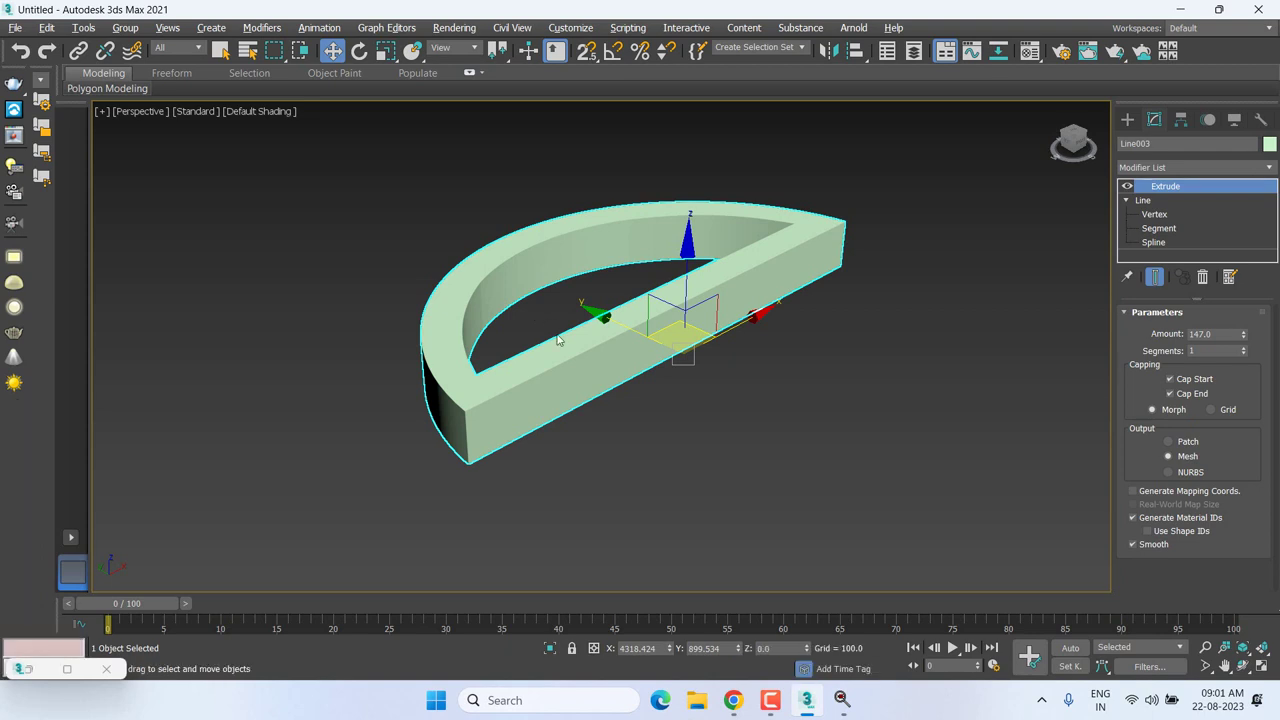
{"action": "key", "text": "t"}
{"action": "left_click", "coordinate": [1177, 243]}
Delete the old inner arc spline and select the outer semicircle.
{"action": "left_click", "coordinate": [645, 260]}
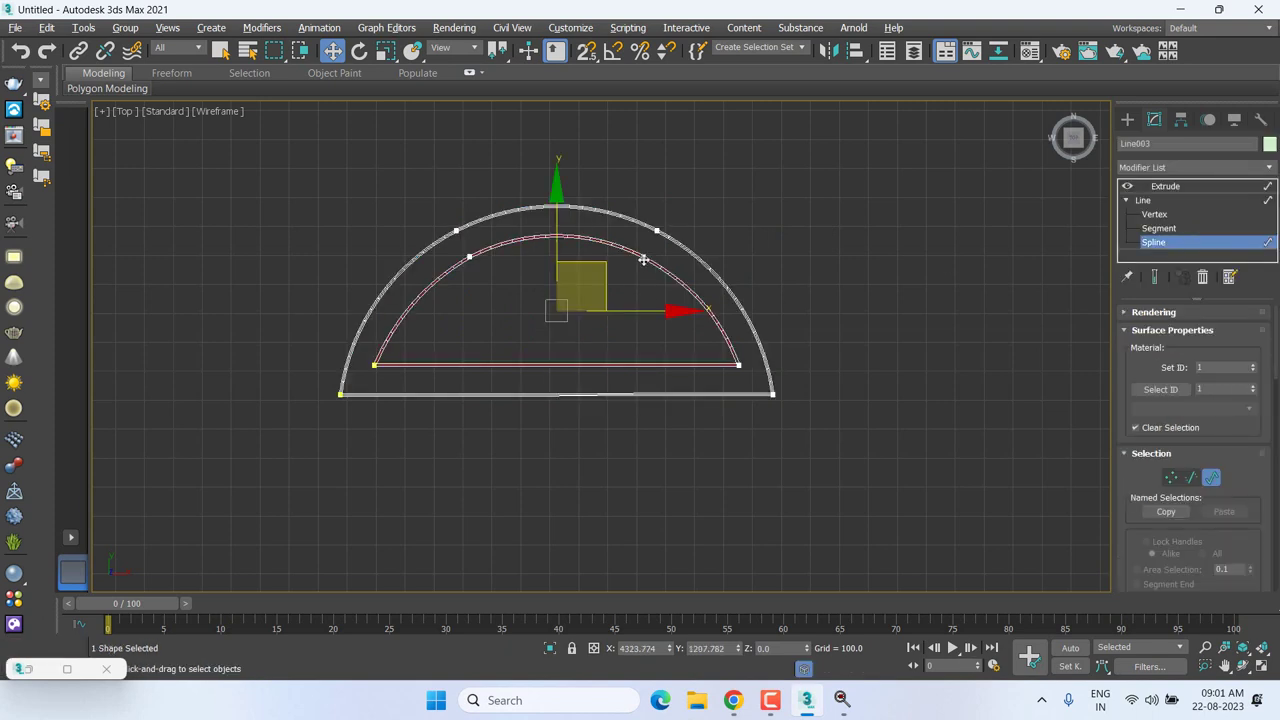
{"action": "key", "text": "Delete"}
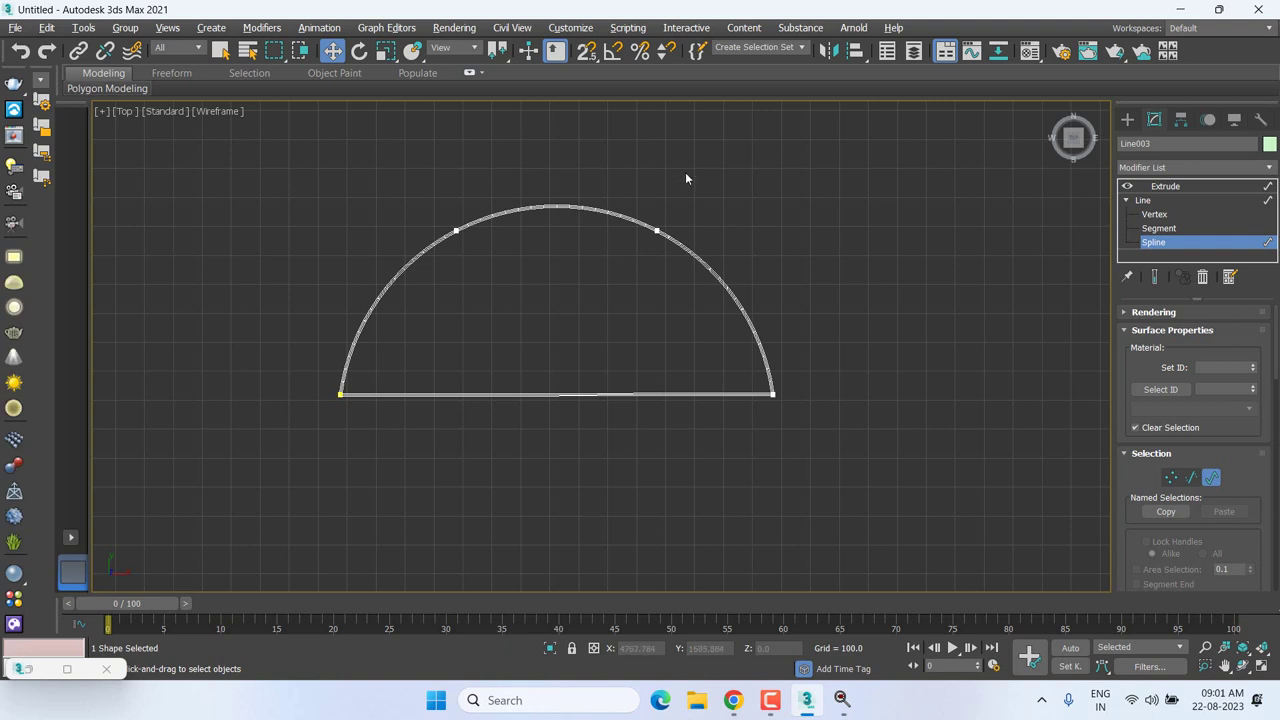
{"action": "left_click_drag", "start_coordinate": [679, 177], "coordinate": [612, 261]}
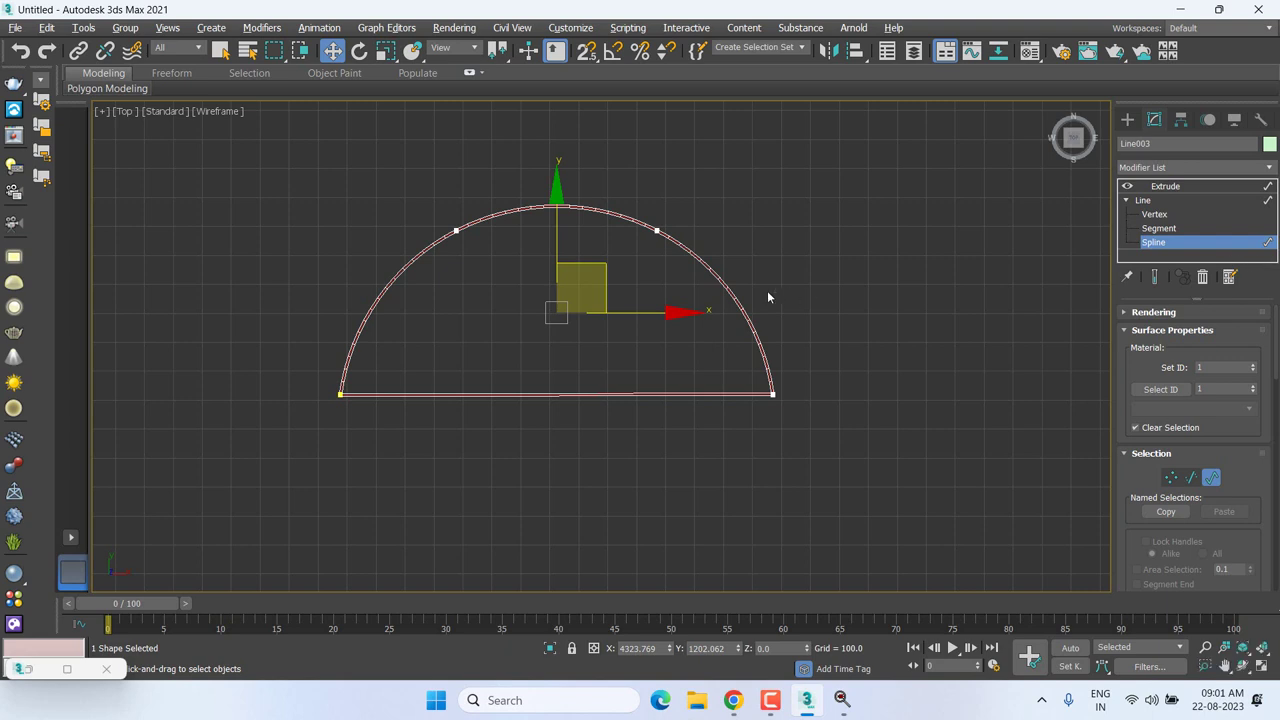
Drag the Outline spinner to create an inner copy about 91 units inside the arc.
{"action": "scroll", "coordinate": [1140, 483], "scroll_direction": "down", "scroll_amount": 3}
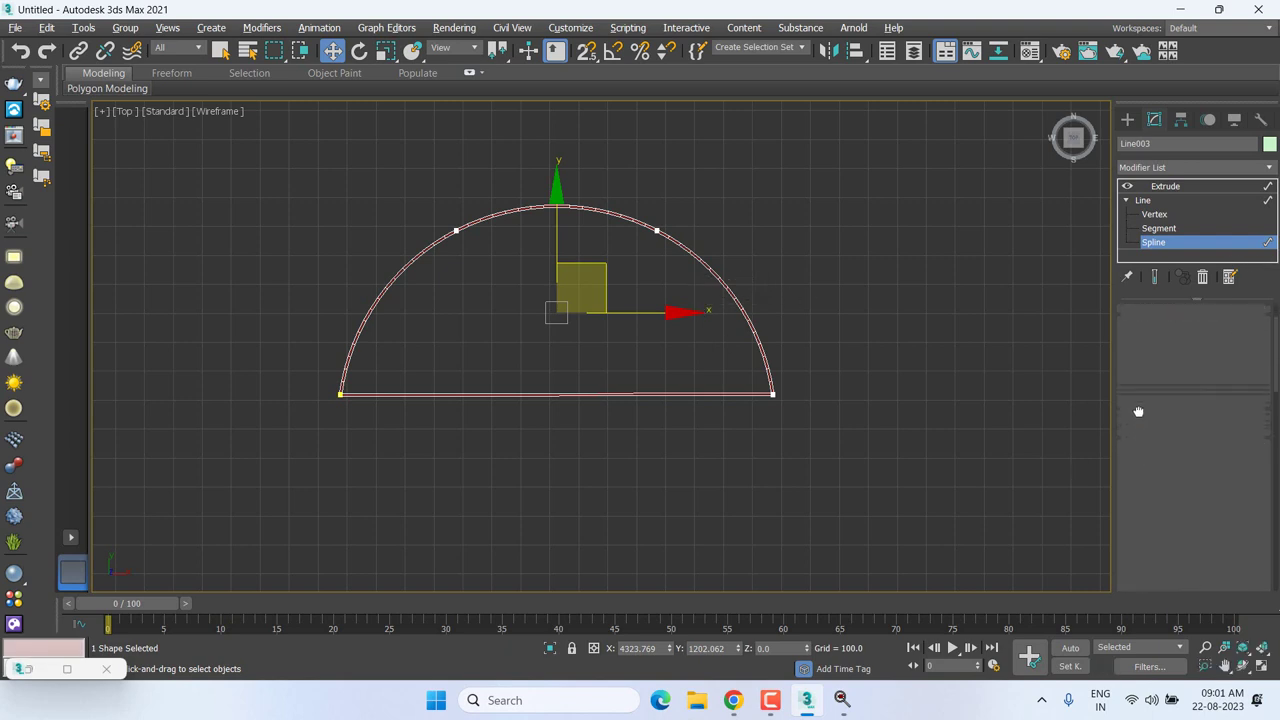
{"action": "left_click_drag", "start_coordinate": [1148, 496], "coordinate": [1148, 287]}
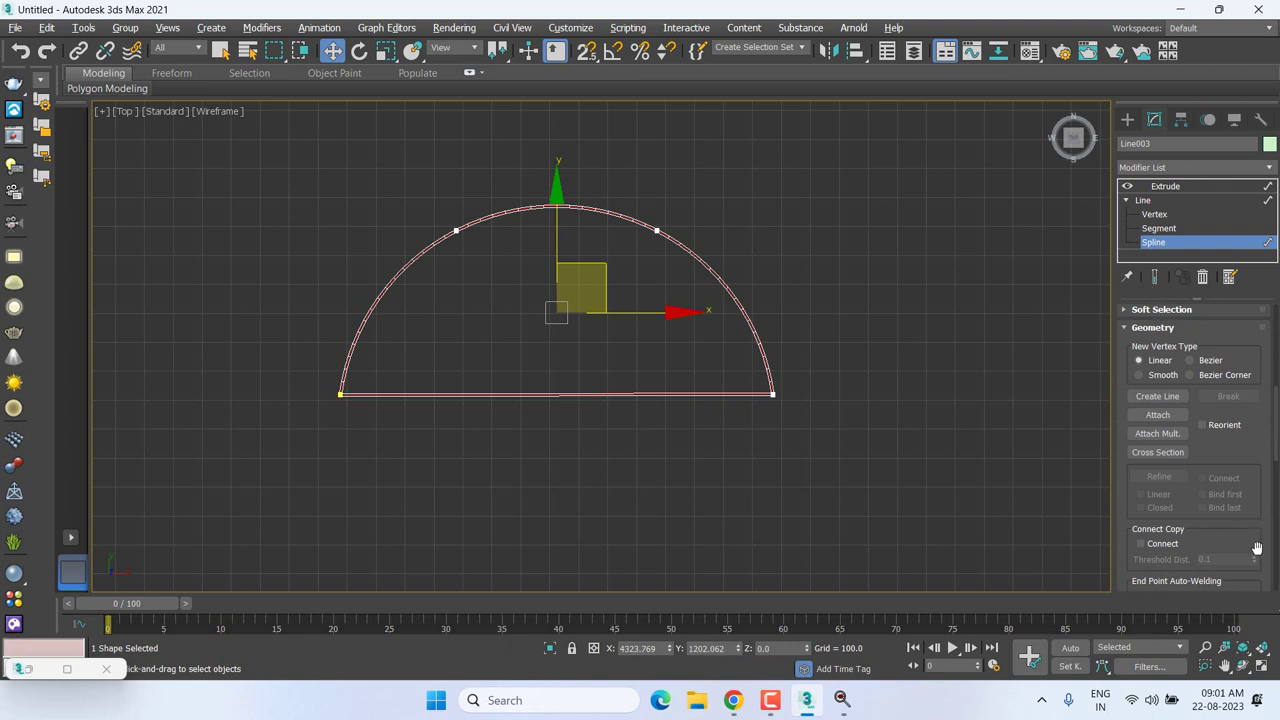
{"action": "scroll", "coordinate": [1276, 450], "scroll_direction": "down", "scroll_amount": 1}
{"action": "scroll", "coordinate": [1276, 450], "scroll_direction": "down", "scroll_amount": 2}
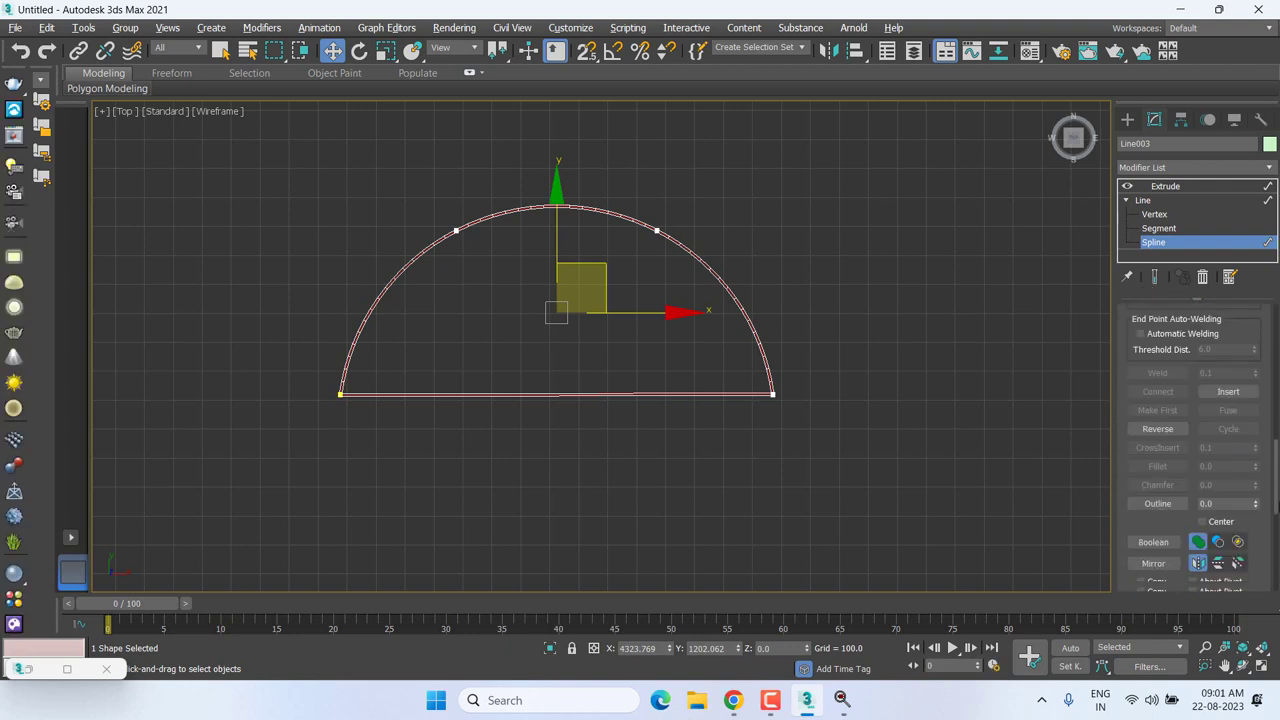
{"action": "scroll", "coordinate": [1276, 450], "scroll_direction": "down", "scroll_amount": 2}
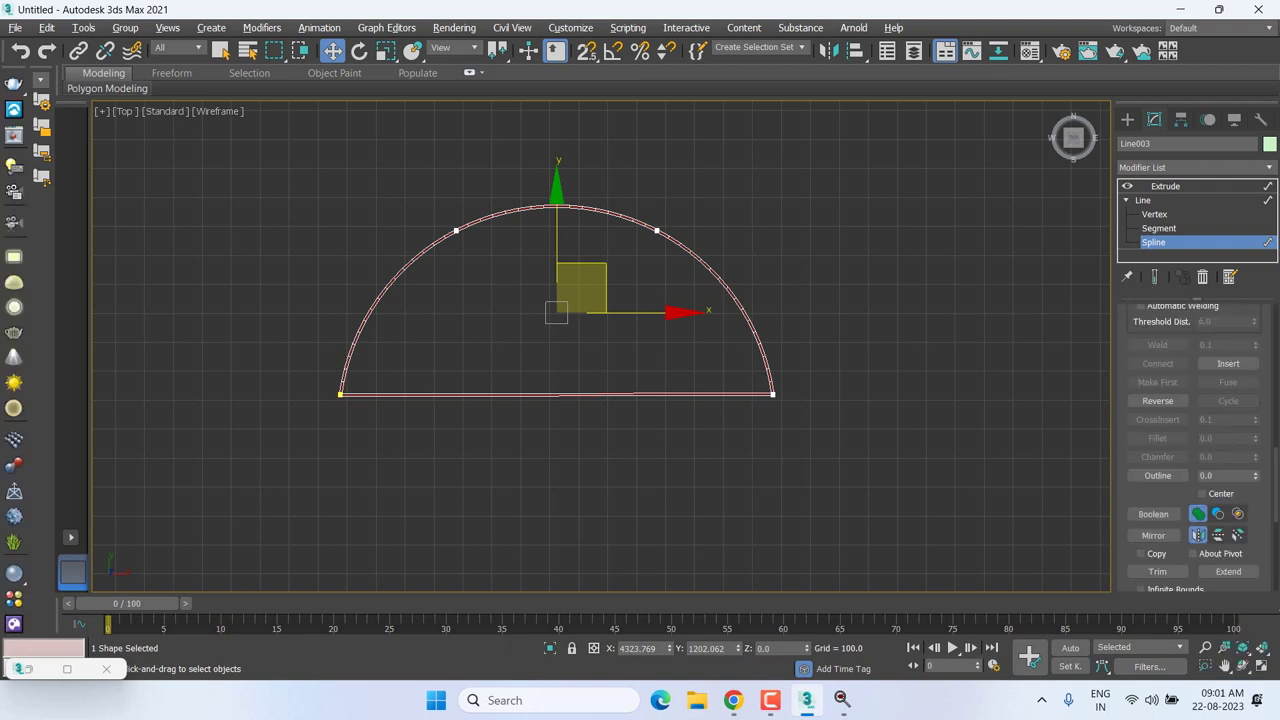
{"action": "right_click", "coordinate": [813, 299]}
{"action": "mouse_move", "coordinate": [849, 483]}
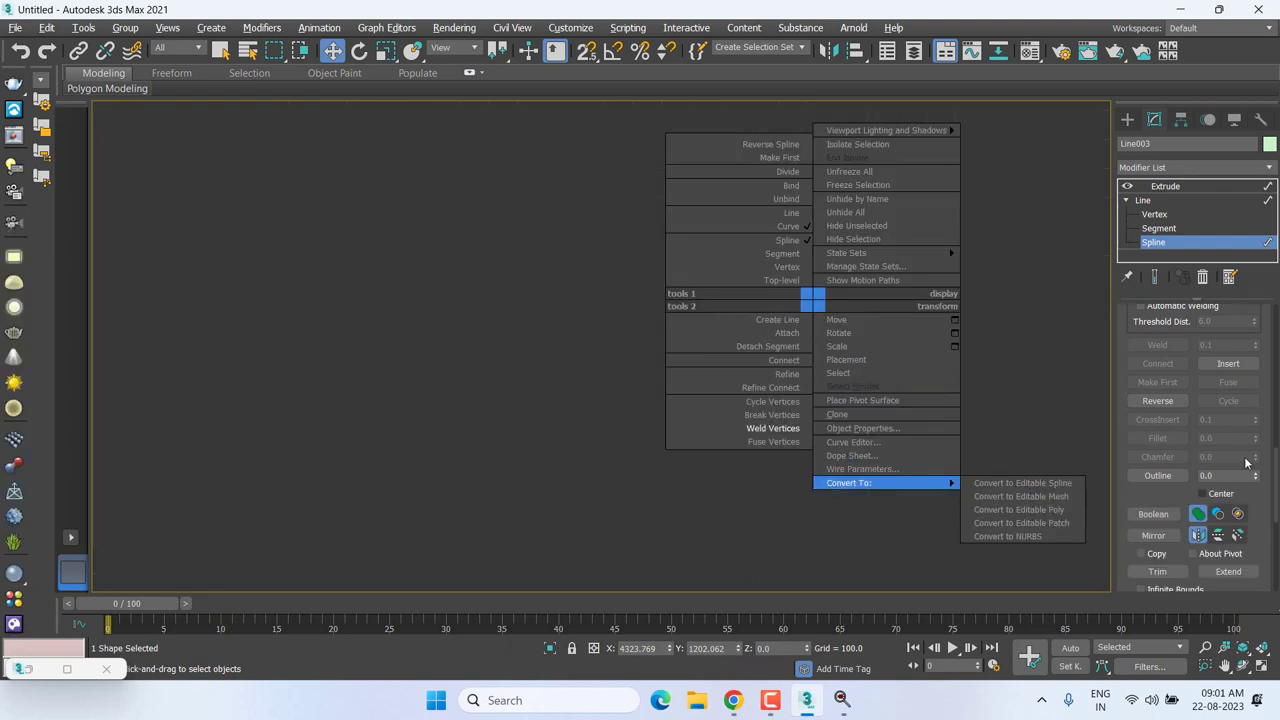
{"action": "middle_click", "coordinate": [438, 409]}
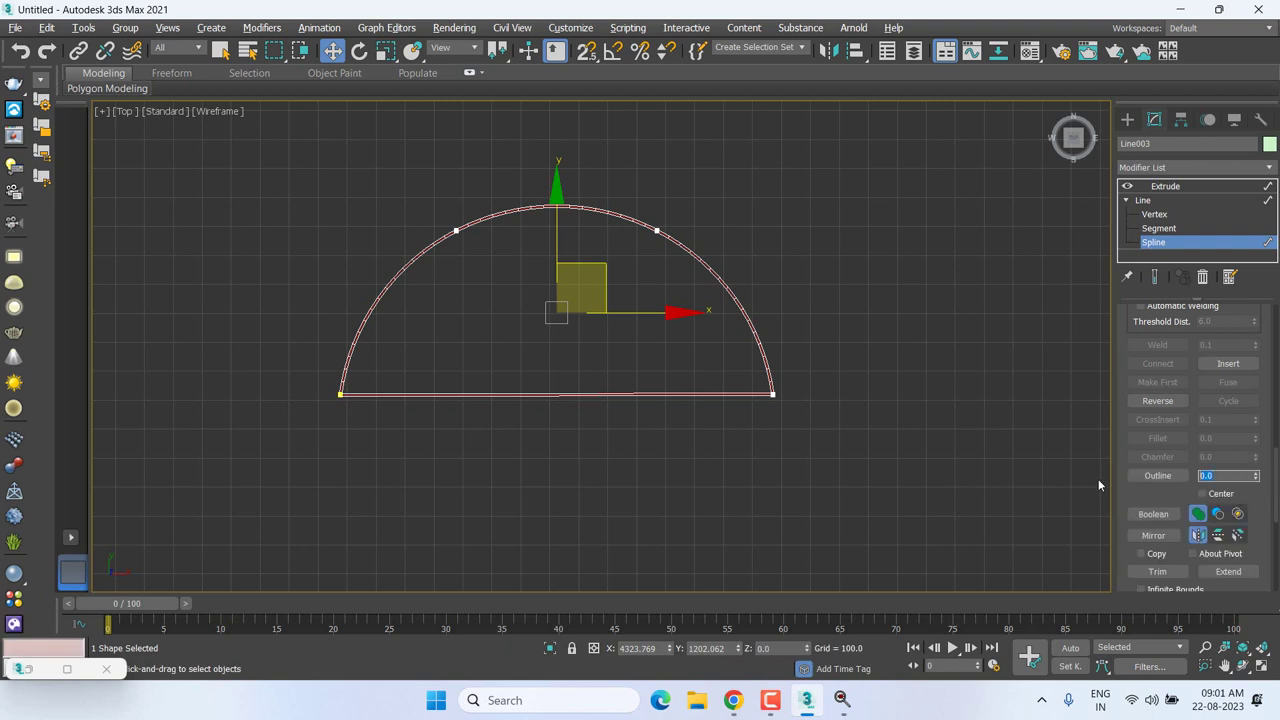
{"action": "left_click", "coordinate": [1257, 473]}
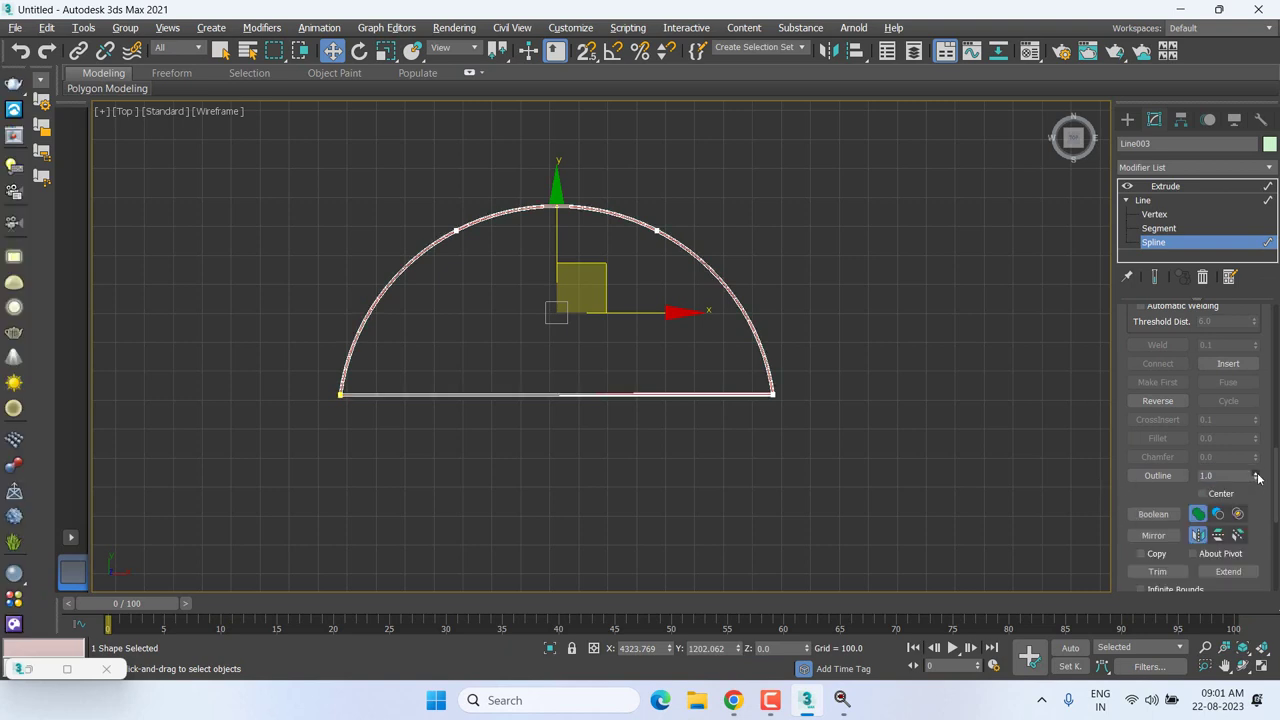
{"action": "left_click_drag", "start_coordinate": [1257, 477], "coordinate": [1260, 535]}
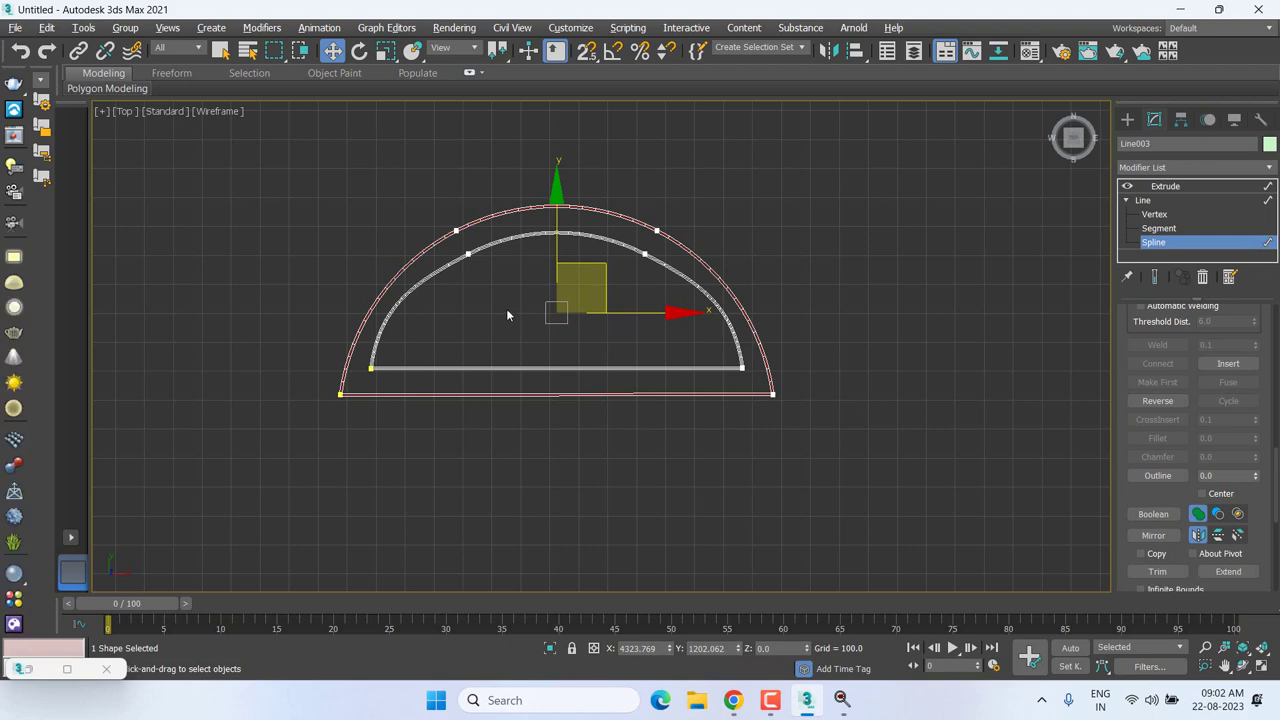
Check the extruded solid in Perspective, then return to the Top view.
{"action": "left_click", "coordinate": [1174, 186]}
{"action": "key", "text": "p"}
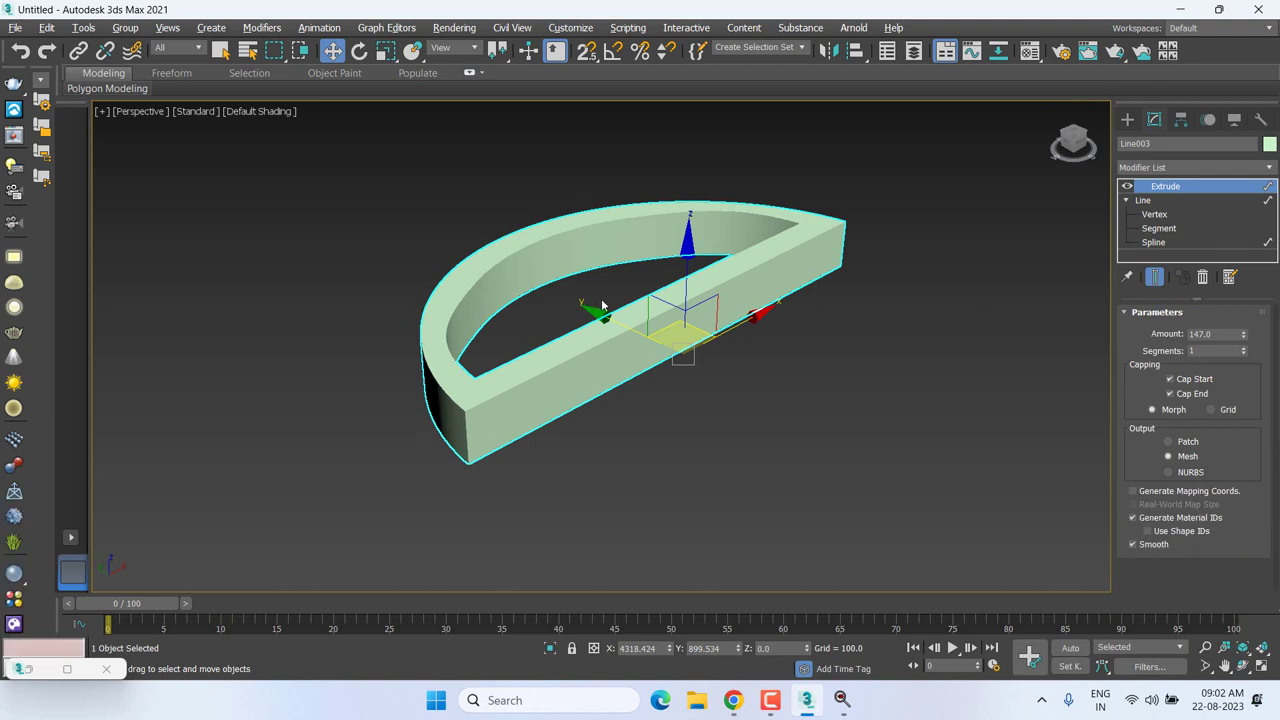
{"action": "key", "text": "t"}
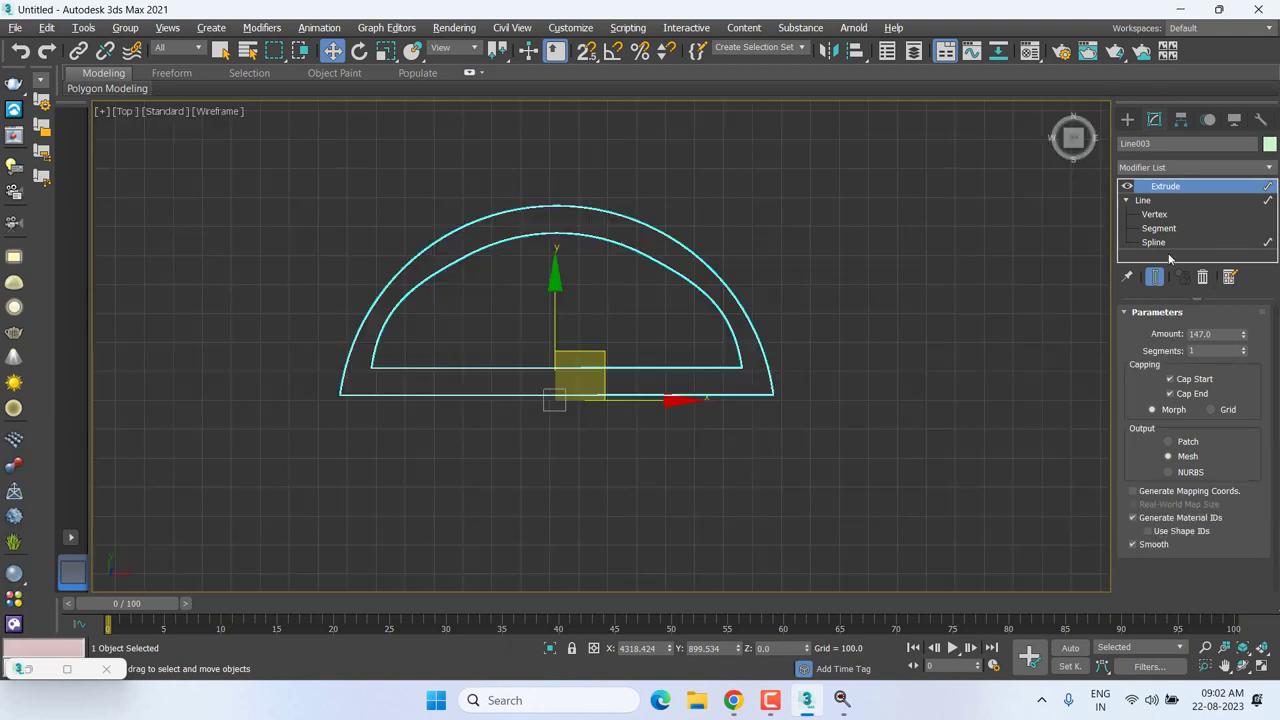
Outline the inner spline with a further offset and view the 147.0 extrusion in Perspective.
{"action": "left_click", "coordinate": [1157, 243]}
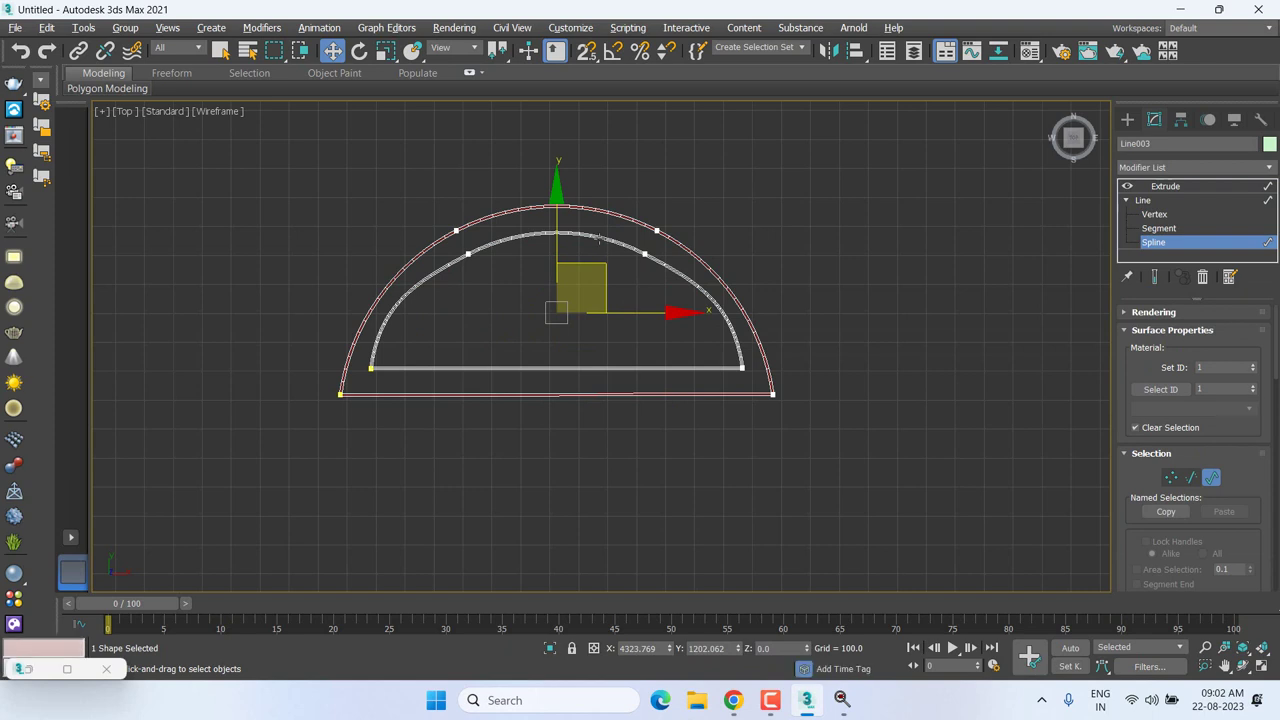
{"action": "left_click_drag", "start_coordinate": [1145, 557], "coordinate": [1143, 354]}
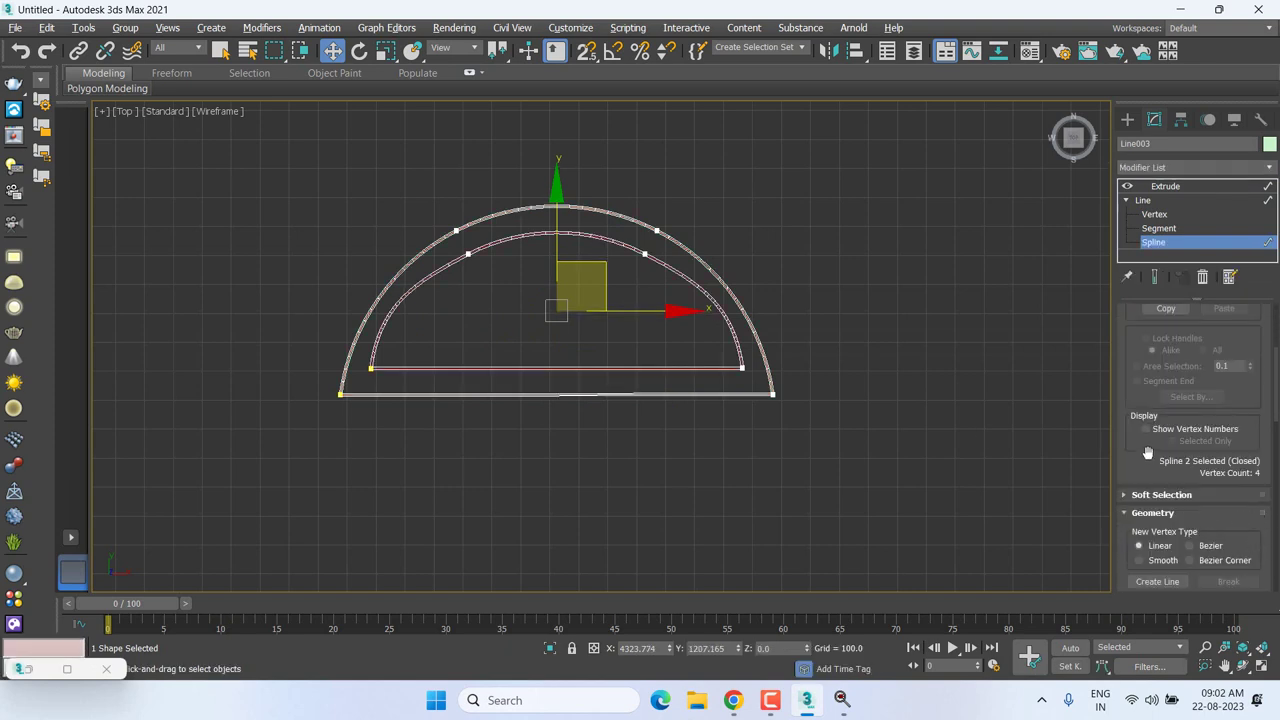
{"action": "left_click_drag", "start_coordinate": [1147, 452], "coordinate": [1147, 392]}
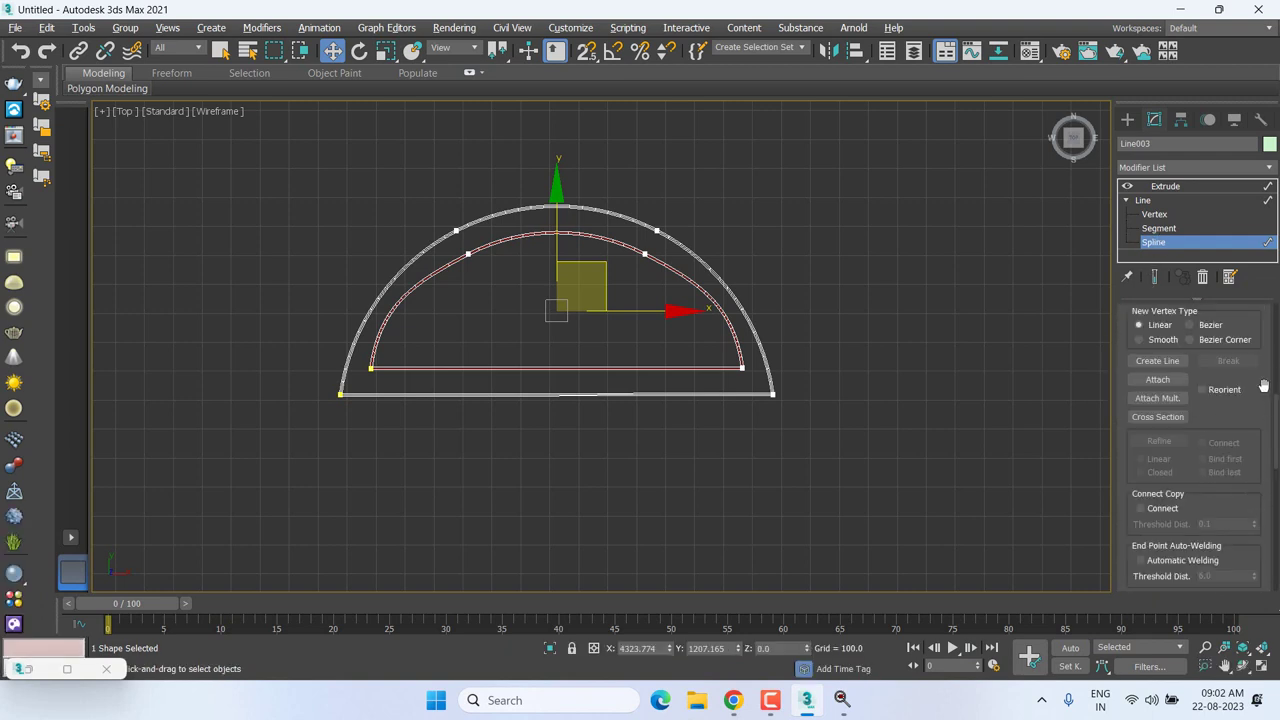
{"action": "left_click_drag", "start_coordinate": [1275, 405], "coordinate": [1275, 455]}
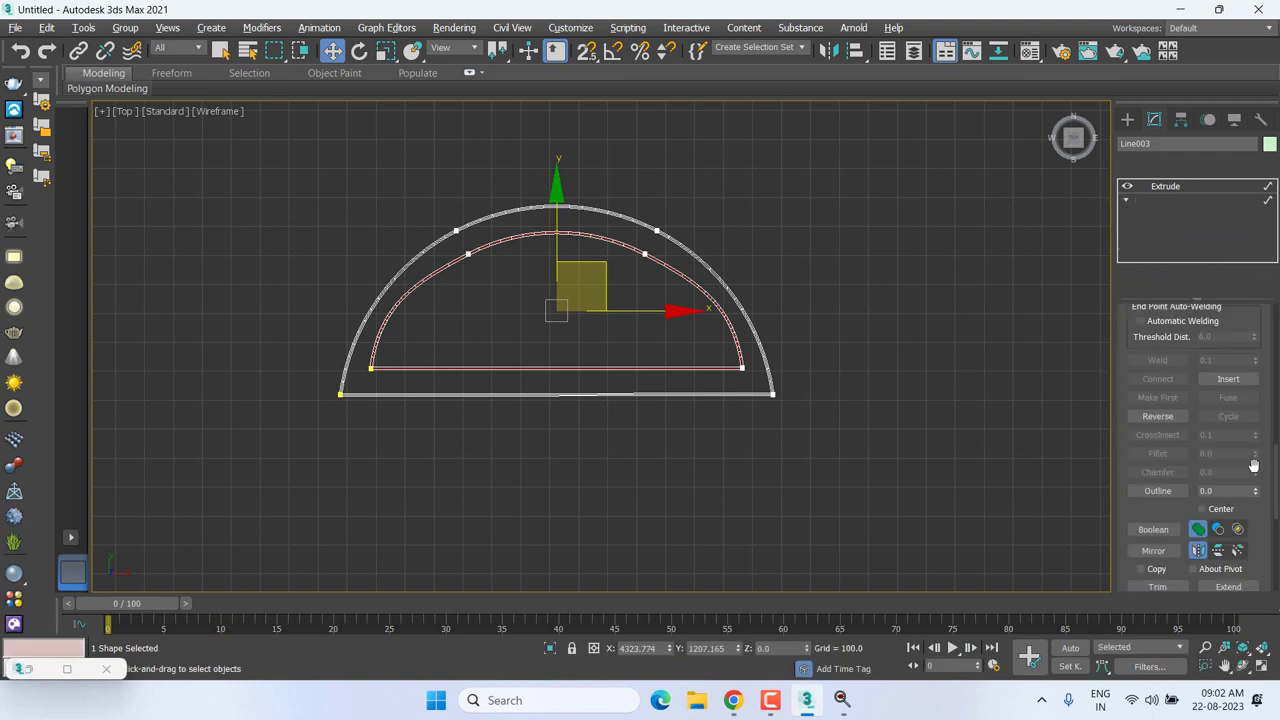
{"action": "mouse_move", "coordinate": [1257, 497]}
{"action": "left_mouse_down"}
{"action": "mouse_move", "coordinate": [1273, 572]}
{"action": "mouse_move", "coordinate": [12, 574]}
{"action": "left_mouse_up"}
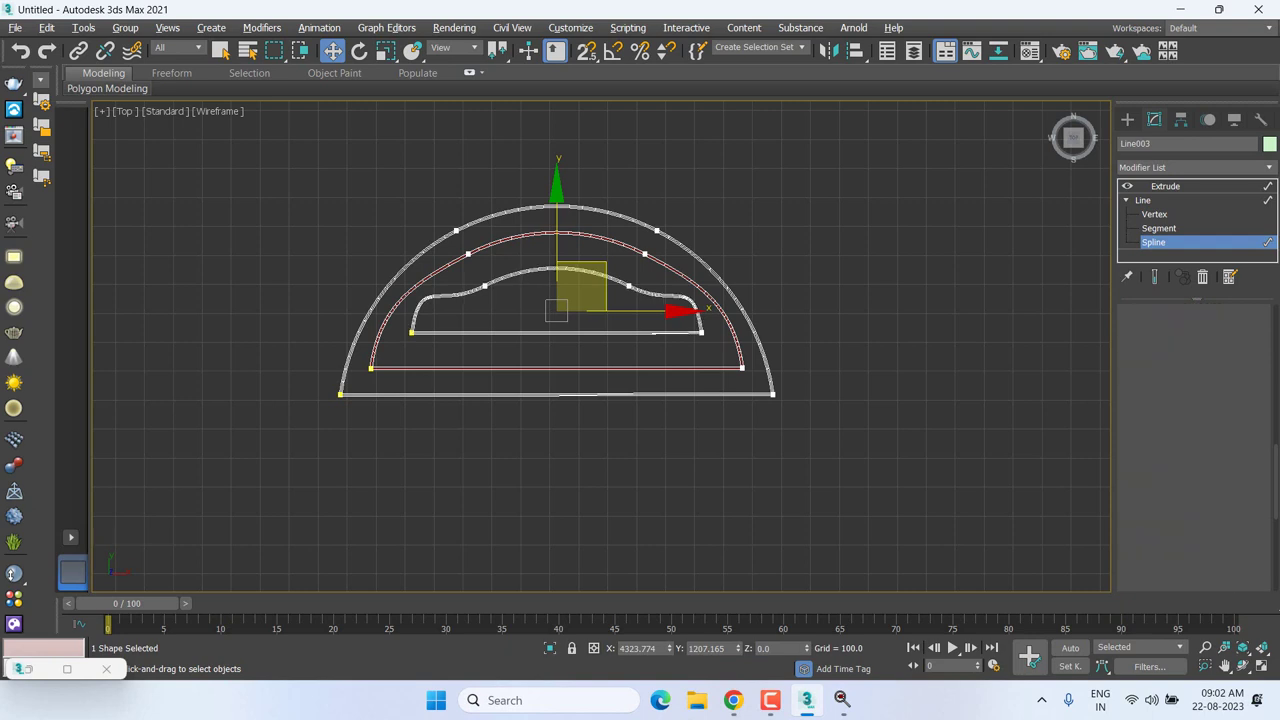
{"action": "left_click_drag", "start_coordinate": [1255, 491], "coordinate": [3, 354]}
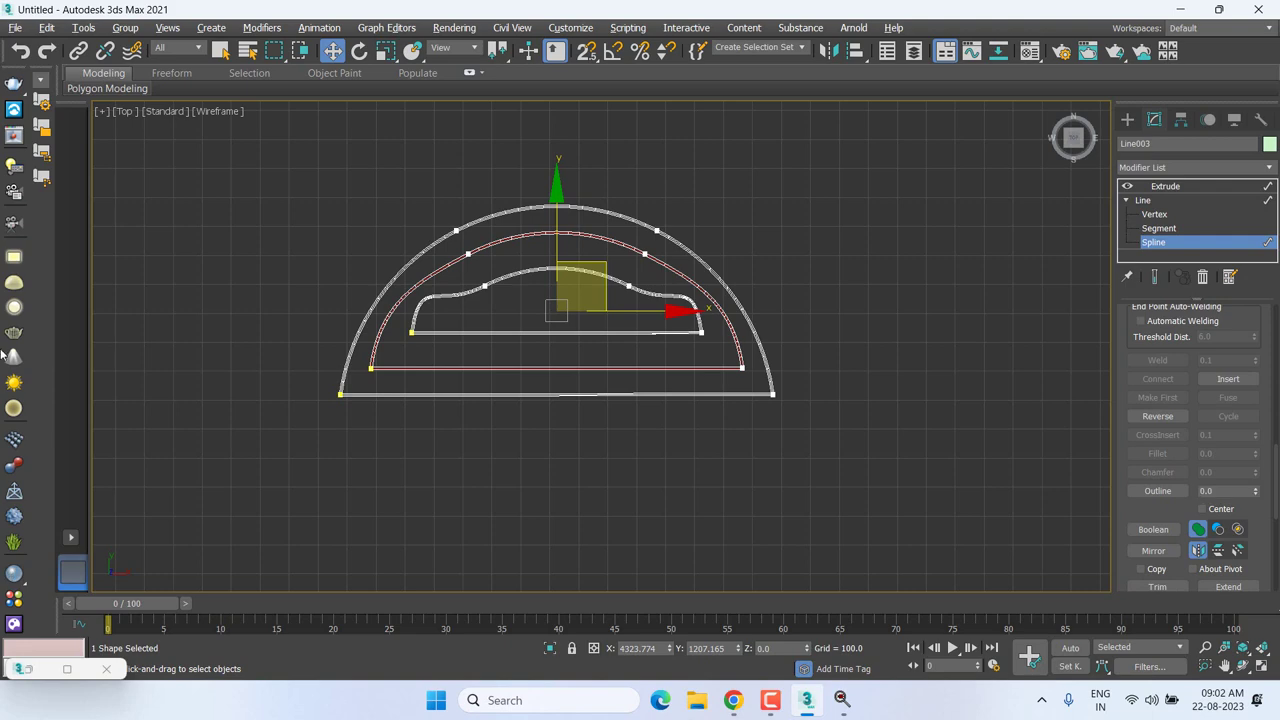
{"action": "left_click", "coordinate": [1168, 186]}
{"action": "key", "text": "p"}
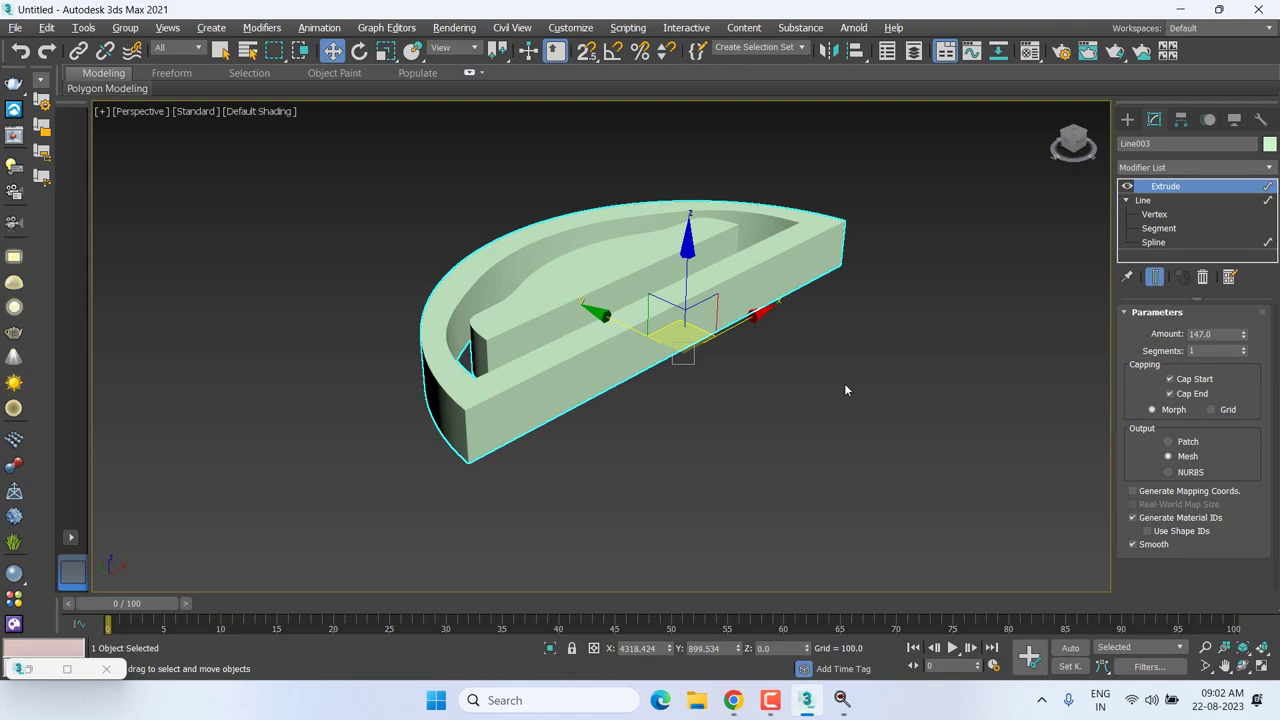
Orbit down over the extruded protractor and zoom out until the triangle spline Line004 is visible.
{"action": "middle_click_drag", "start_coordinate": [710, 335], "coordinate": [541, 281], "text": "alt"}
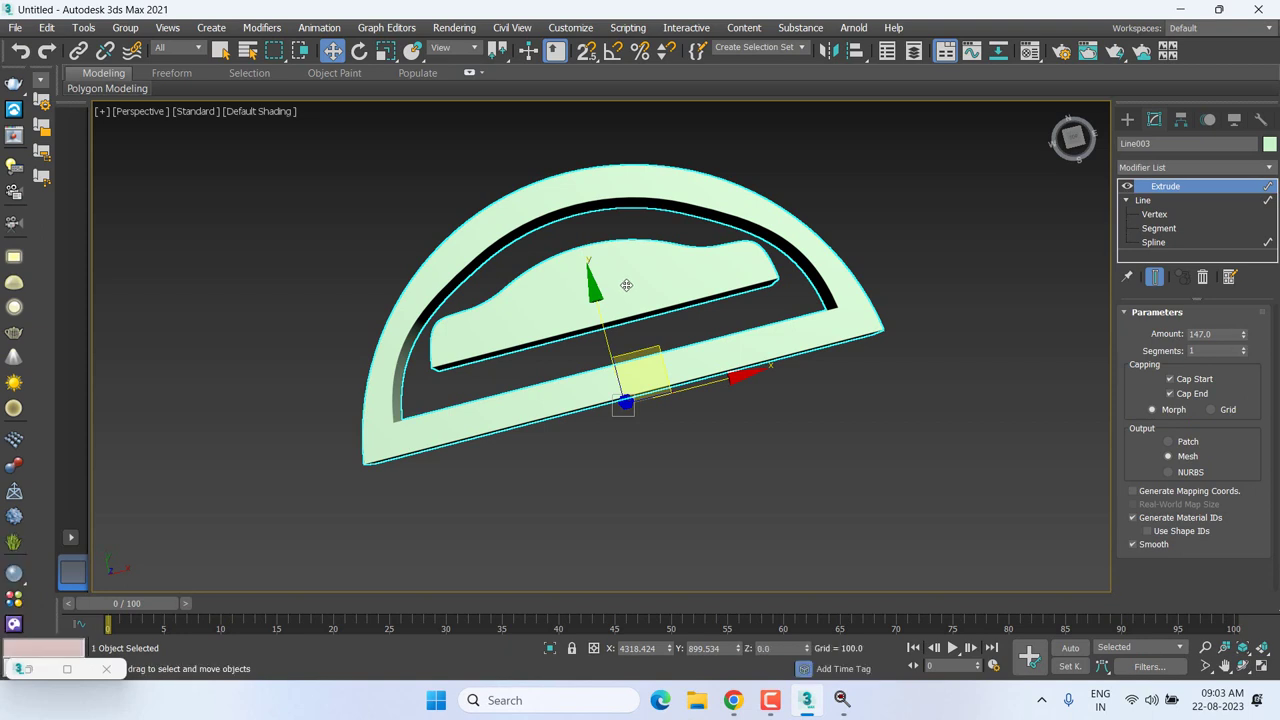
{"action": "scroll", "coordinate": [628, 284], "scroll_direction": "down", "scroll_amount": 5}
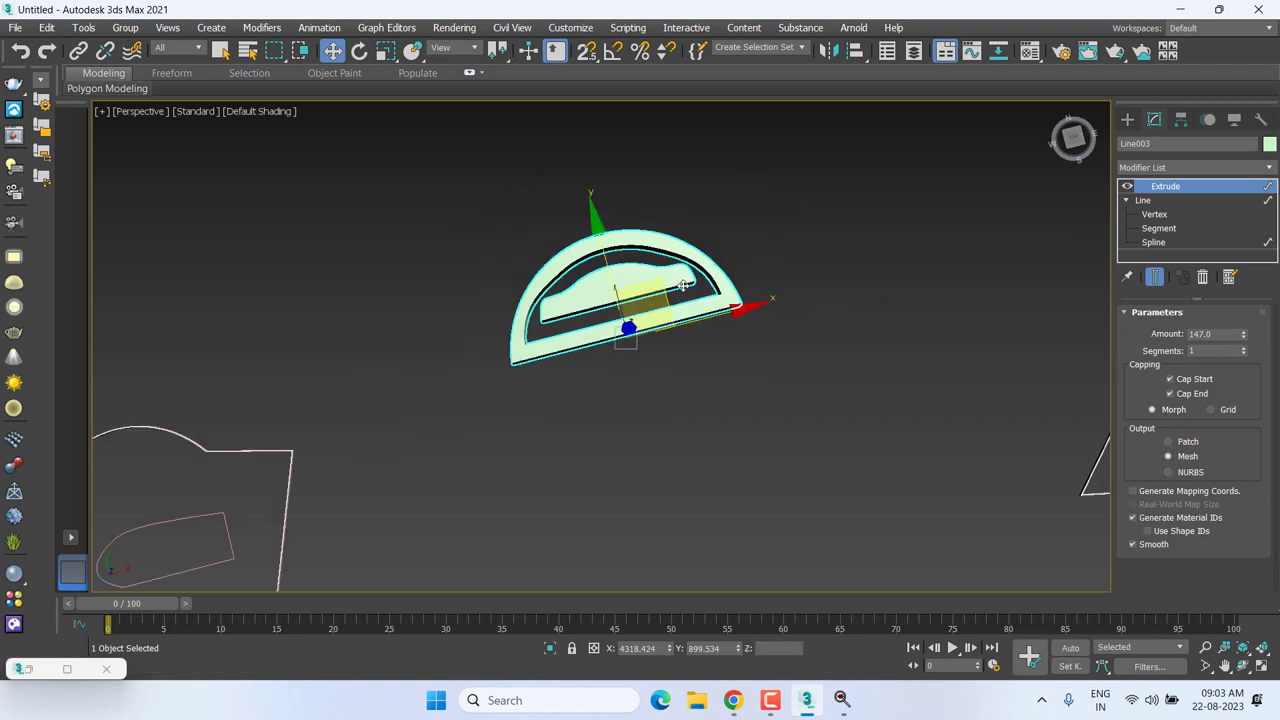
{"action": "scroll", "coordinate": [760, 329], "scroll_direction": "down", "scroll_amount": 3}
{"action": "middle_click_drag", "start_coordinate": [760, 329], "coordinate": [720, 217], "text": "alt"}
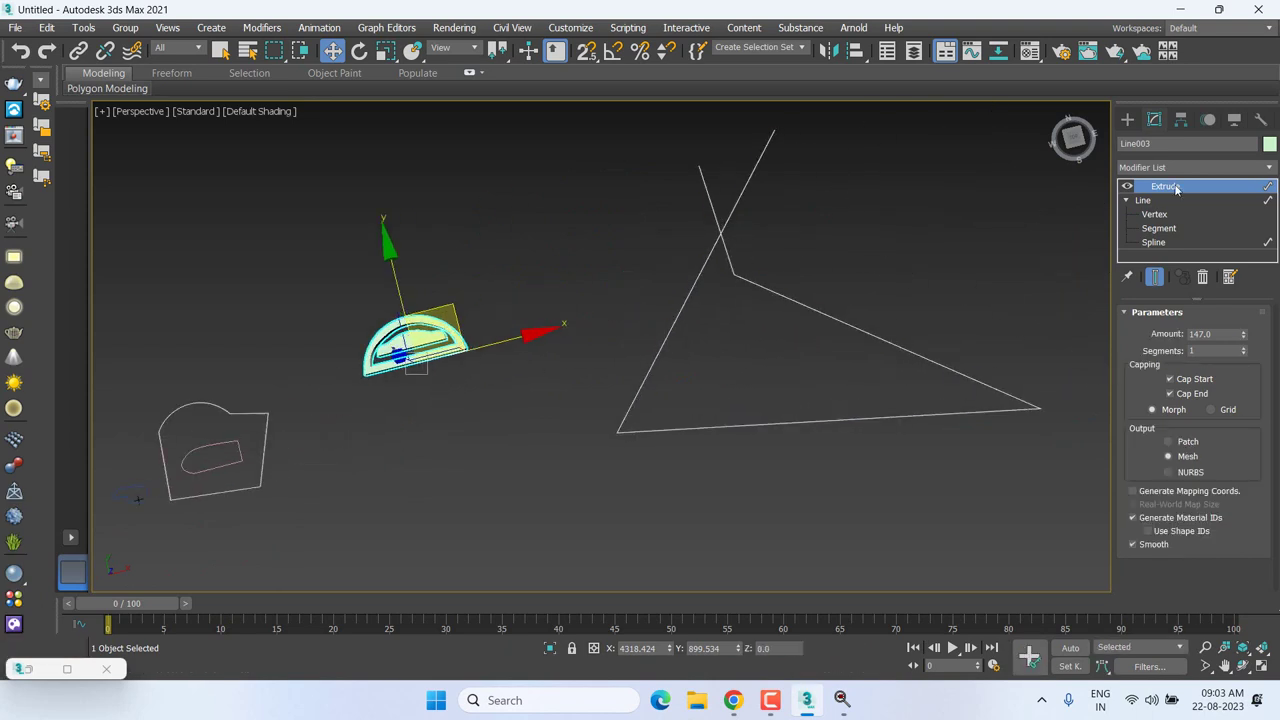
Select the triangle spline Line004 and frame it in Top view at Vertex level.
{"action": "left_click", "coordinate": [848, 233]}
{"action": "left_click", "coordinate": [718, 232]}
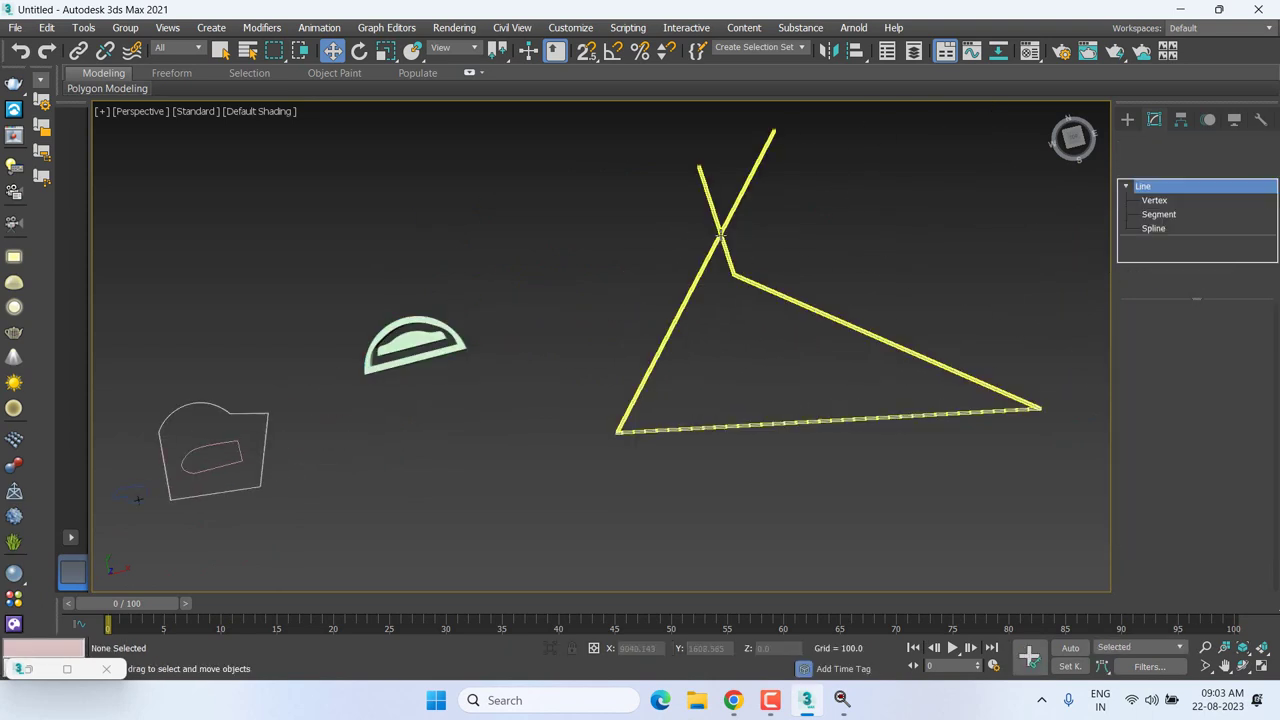
{"action": "key", "text": "t"}
{"action": "key", "text": "z"}
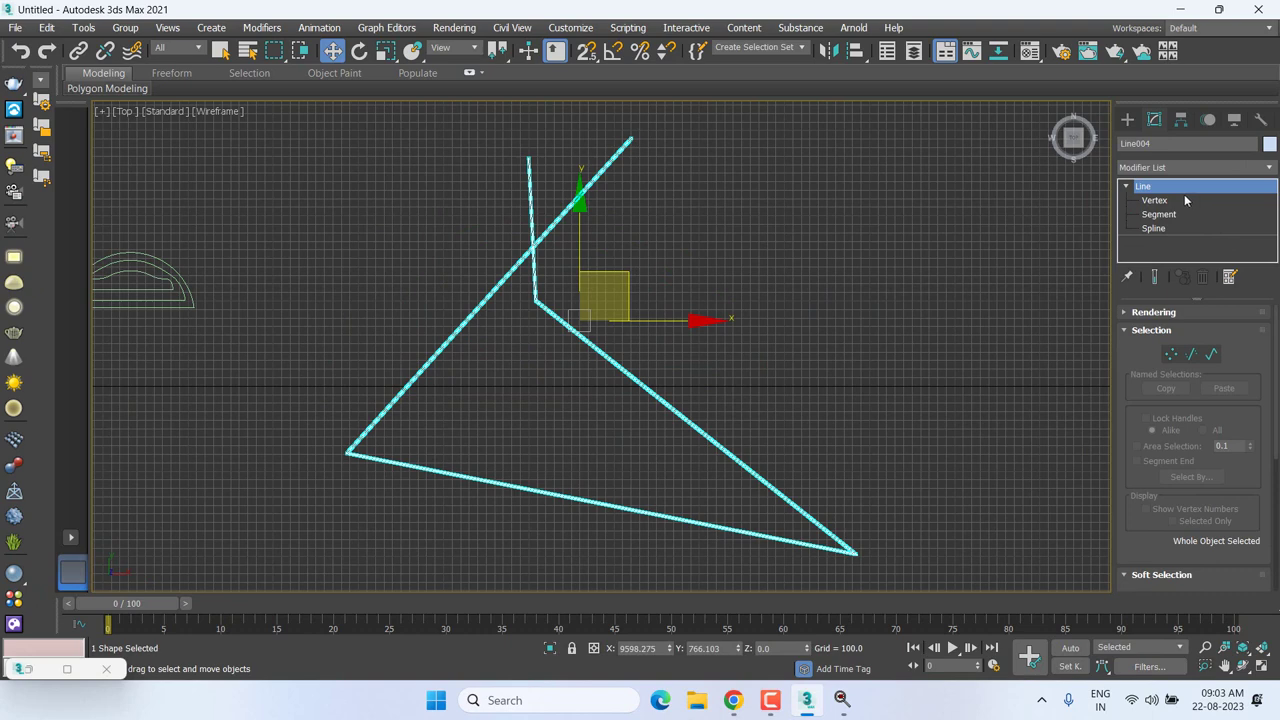
{"action": "left_click", "coordinate": [1184, 197]}
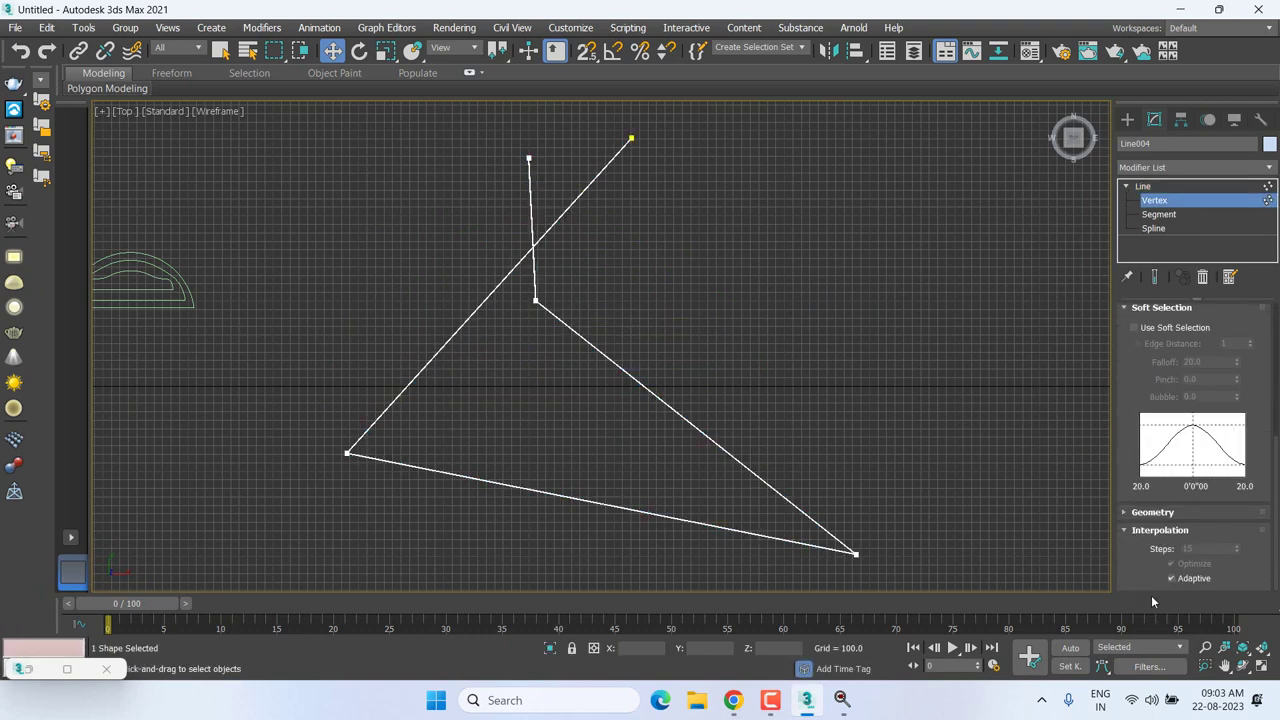
Expand the Geometry rollout and marquee-select the triangle's bottom-left corner vertex.
{"action": "scroll", "coordinate": [1136, 540], "scroll_direction": "up", "scroll_amount": 3}
{"action": "scroll", "coordinate": [1155, 560], "scroll_direction": "up", "scroll_amount": 3}
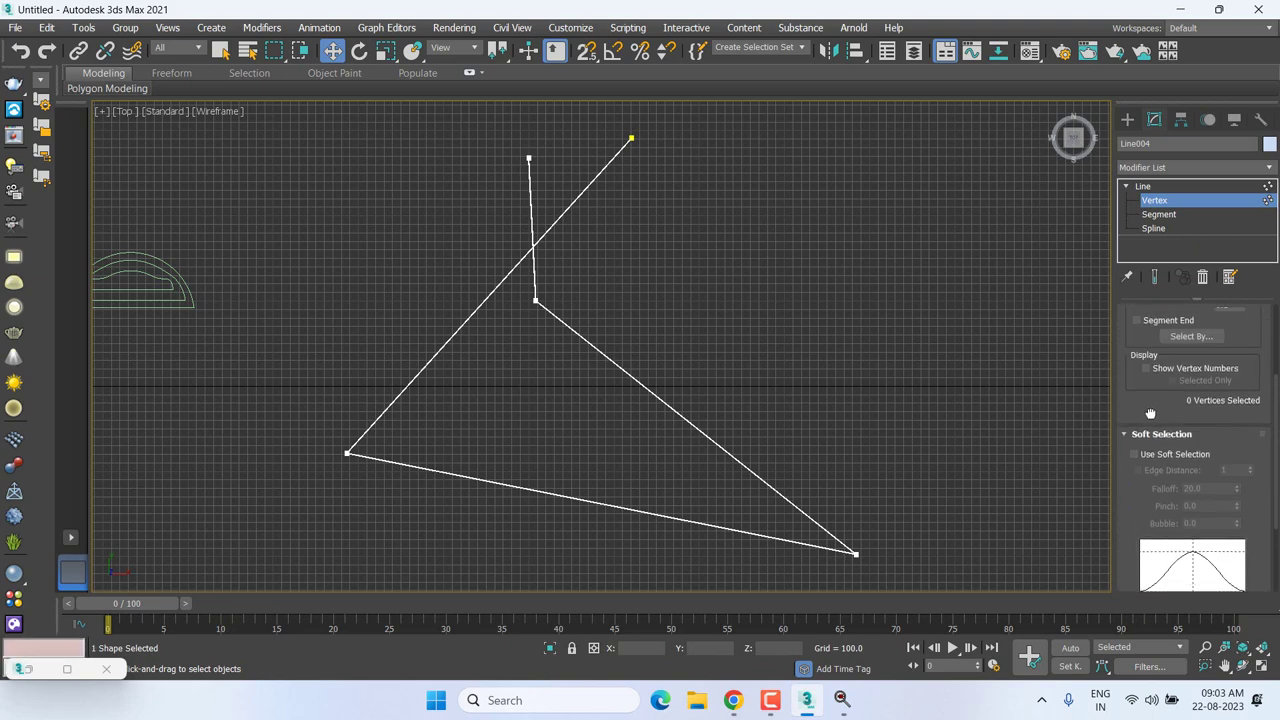
{"action": "left_click_drag", "start_coordinate": [1159, 568], "coordinate": [1163, 315]}
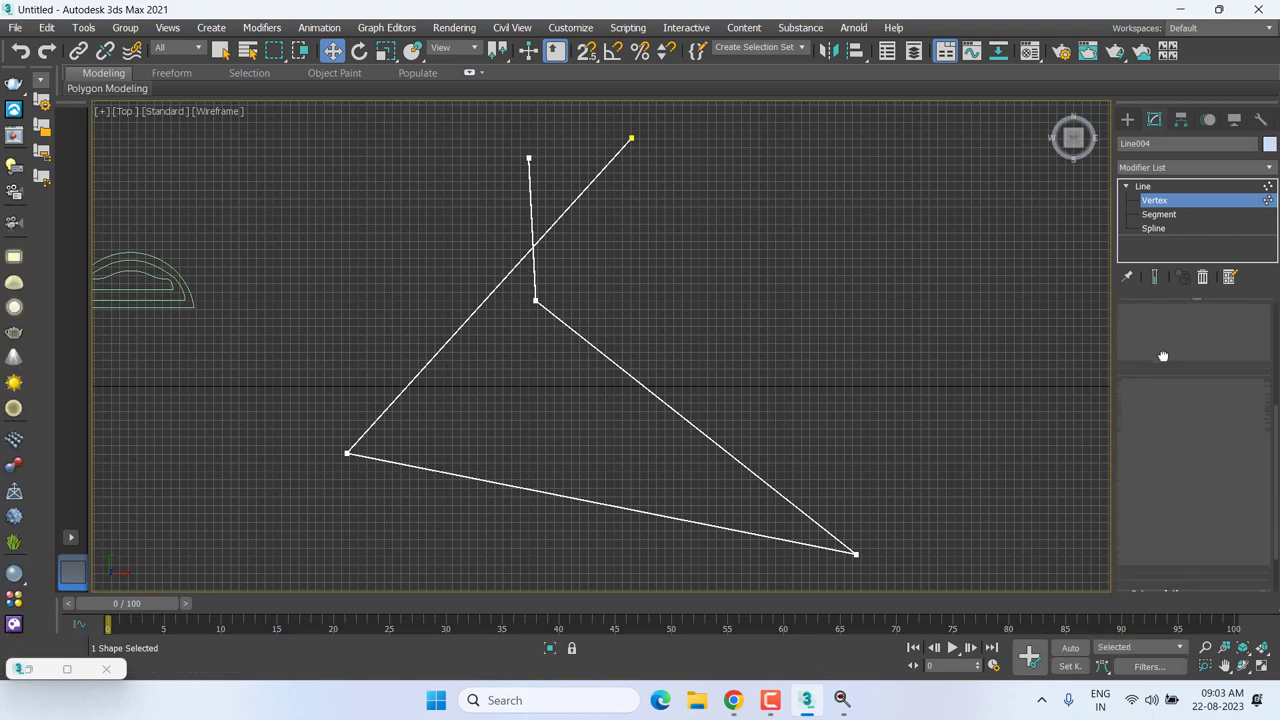
{"action": "scroll", "coordinate": [1165, 340], "scroll_direction": "down", "scroll_amount": 1}
{"action": "scroll", "coordinate": [1178, 450], "scroll_direction": "down", "scroll_amount": 1}
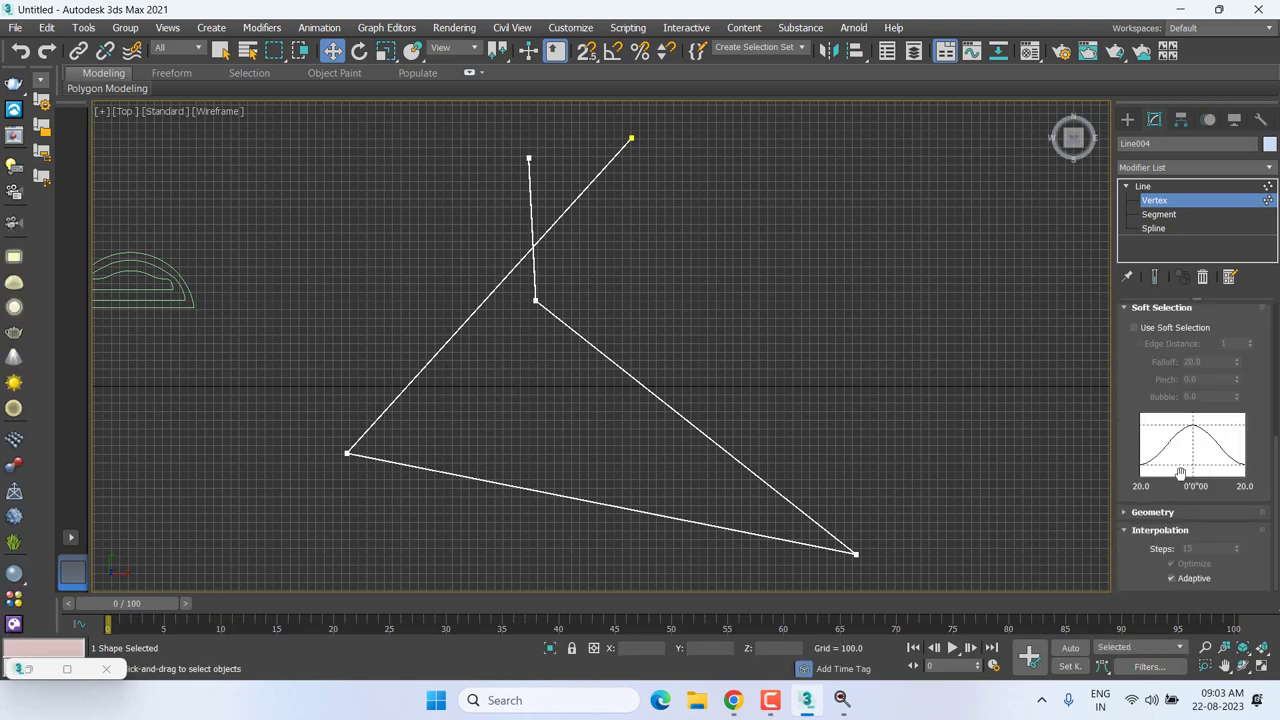
{"action": "left_click", "coordinate": [1140, 513]}
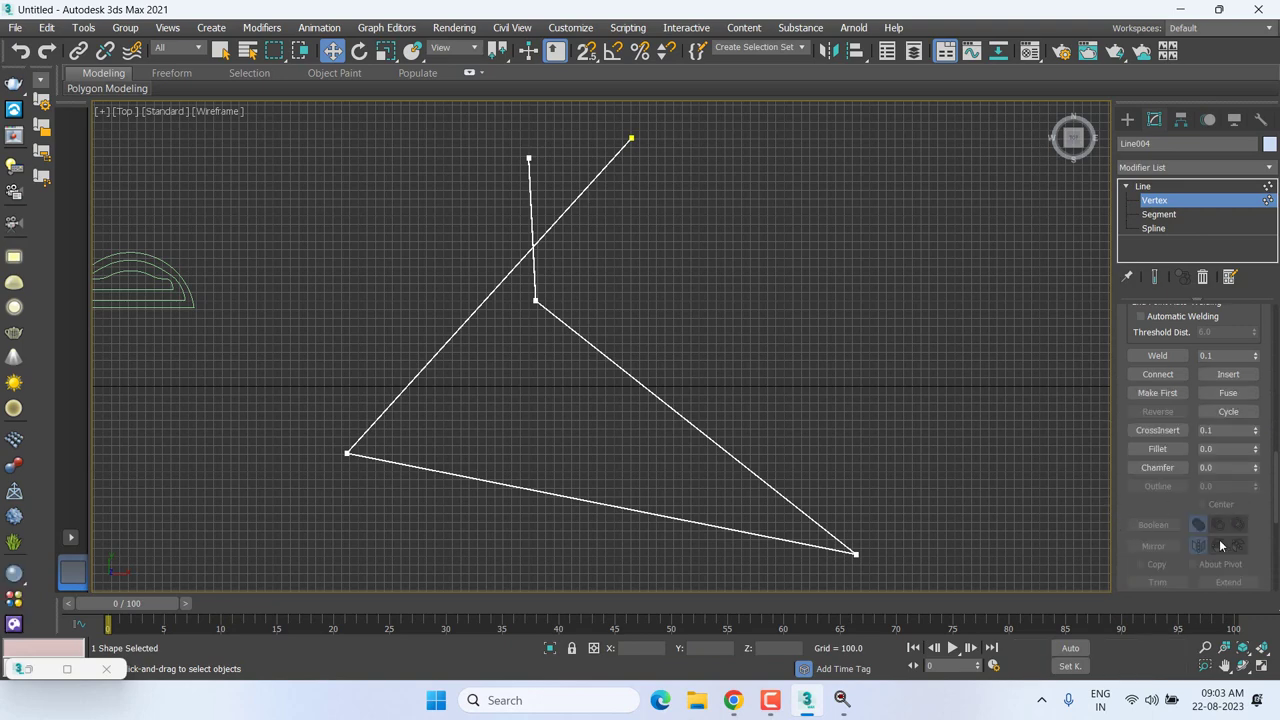
{"action": "left_click", "coordinate": [1158, 467]}
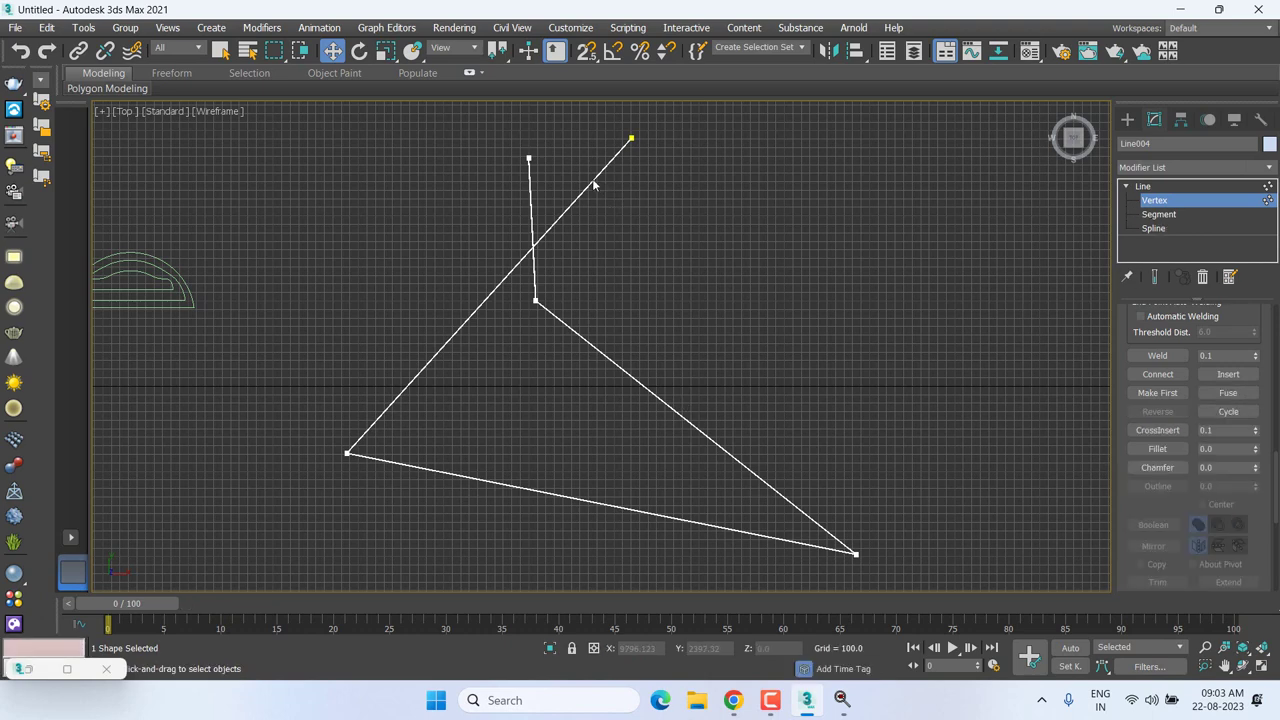
{"action": "left_click_drag", "start_coordinate": [300, 422], "coordinate": [394, 498]}
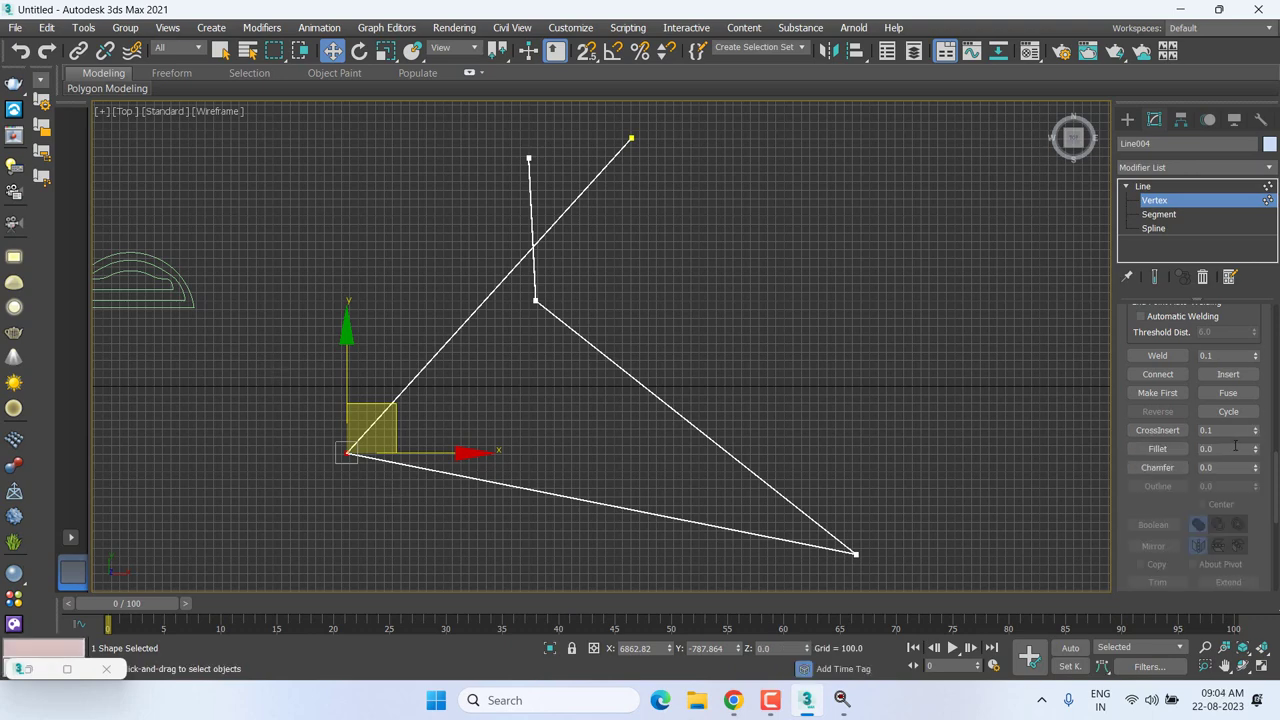
Fillet the triangle's inner middle corner, undoing the extra fillet tried on the bottom-right corner.
{"action": "left_click_drag", "start_coordinate": [1235, 448], "coordinate": [1192, 448]}
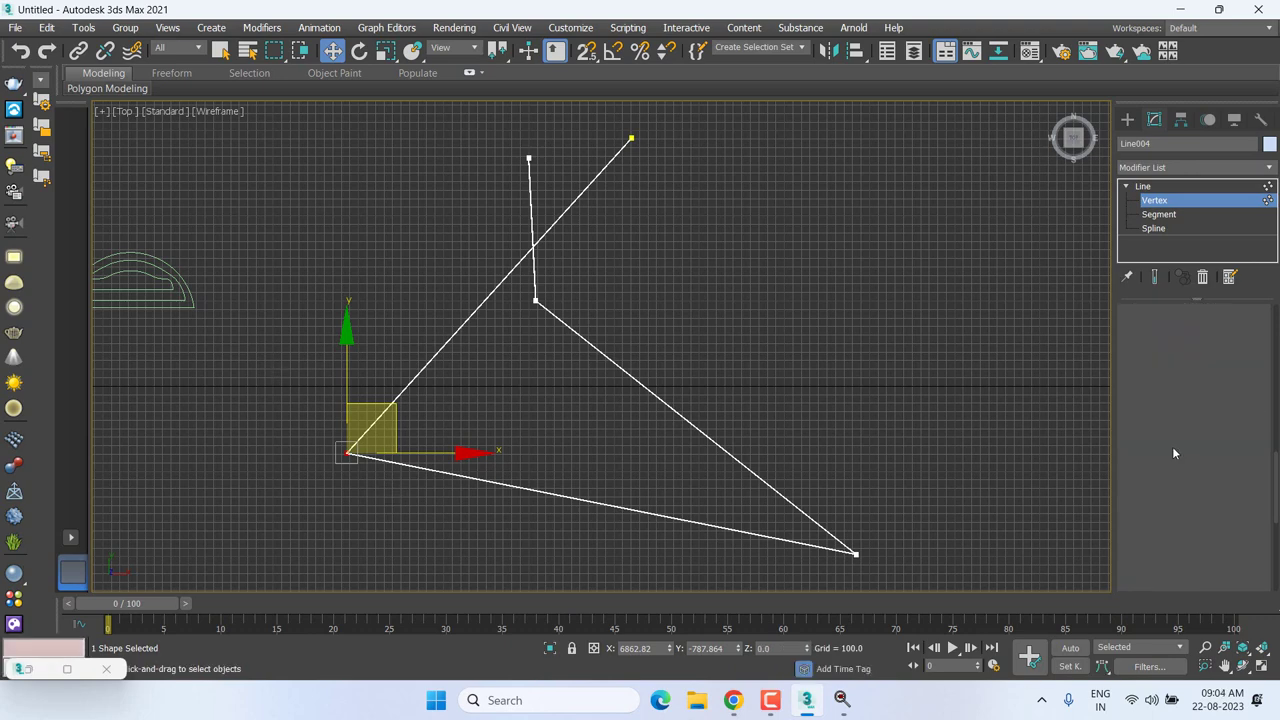
{"action": "left_click", "coordinate": [1146, 448]}
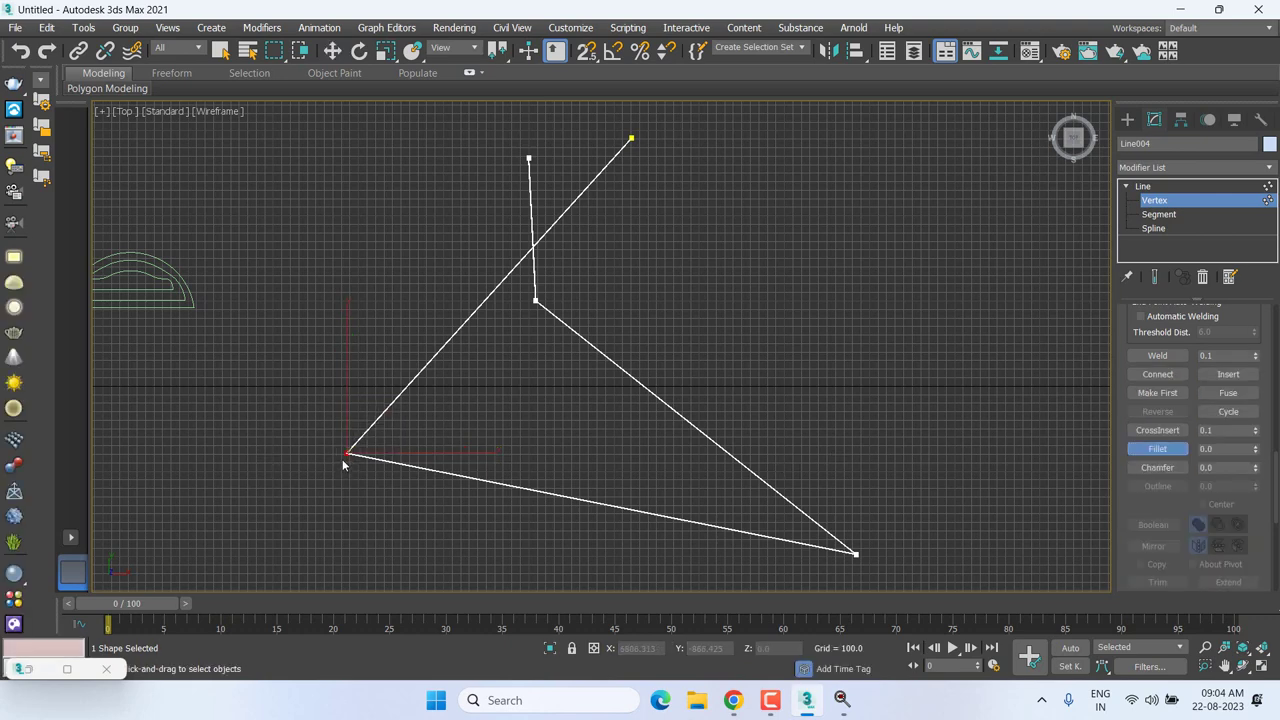
{"action": "mouse_move", "coordinate": [347, 455]}
{"action": "left_mouse_down"}
{"action": "mouse_move", "coordinate": [356, 340]}
{"action": "mouse_move", "coordinate": [364, 456]}
{"action": "left_mouse_up"}
{"action": "left_click_drag", "start_coordinate": [850, 556], "coordinate": [848, 558]}
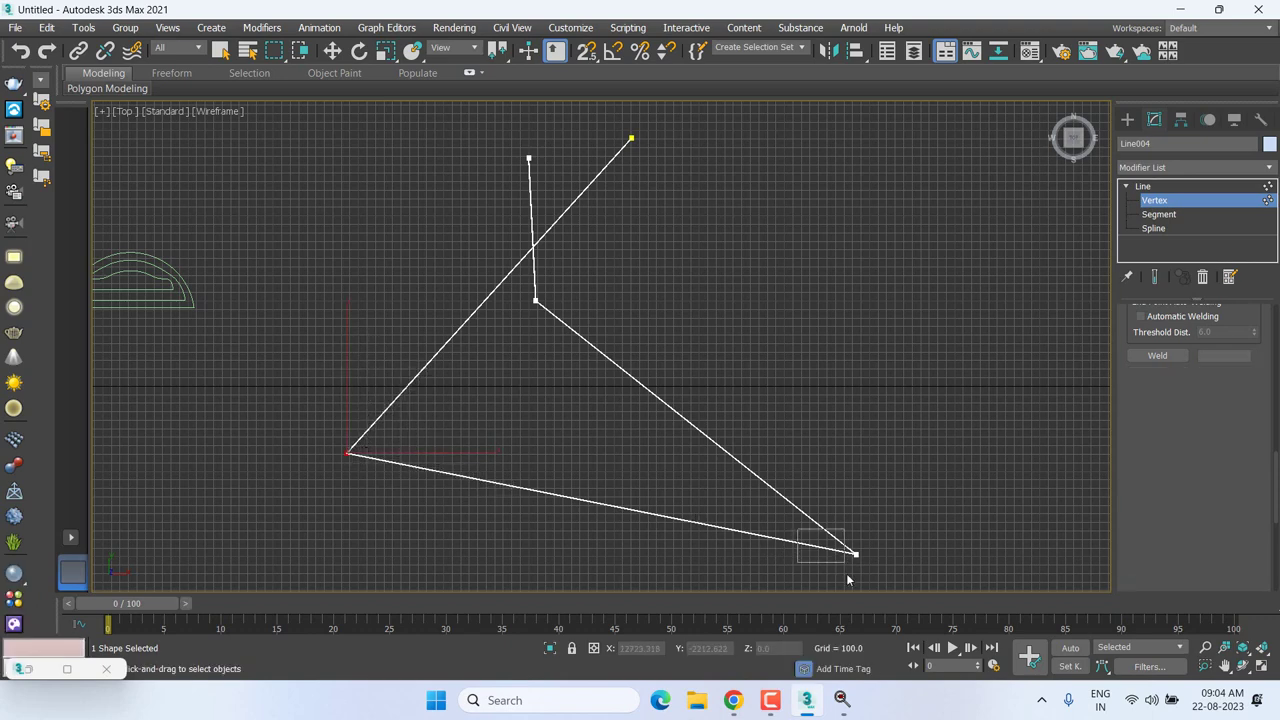
{"action": "mouse_move", "coordinate": [508, 324]}
{"action": "left_mouse_down"}
{"action": "mouse_move", "coordinate": [592, 280]}
{"action": "mouse_move", "coordinate": [543, 277]}
{"action": "left_mouse_up"}
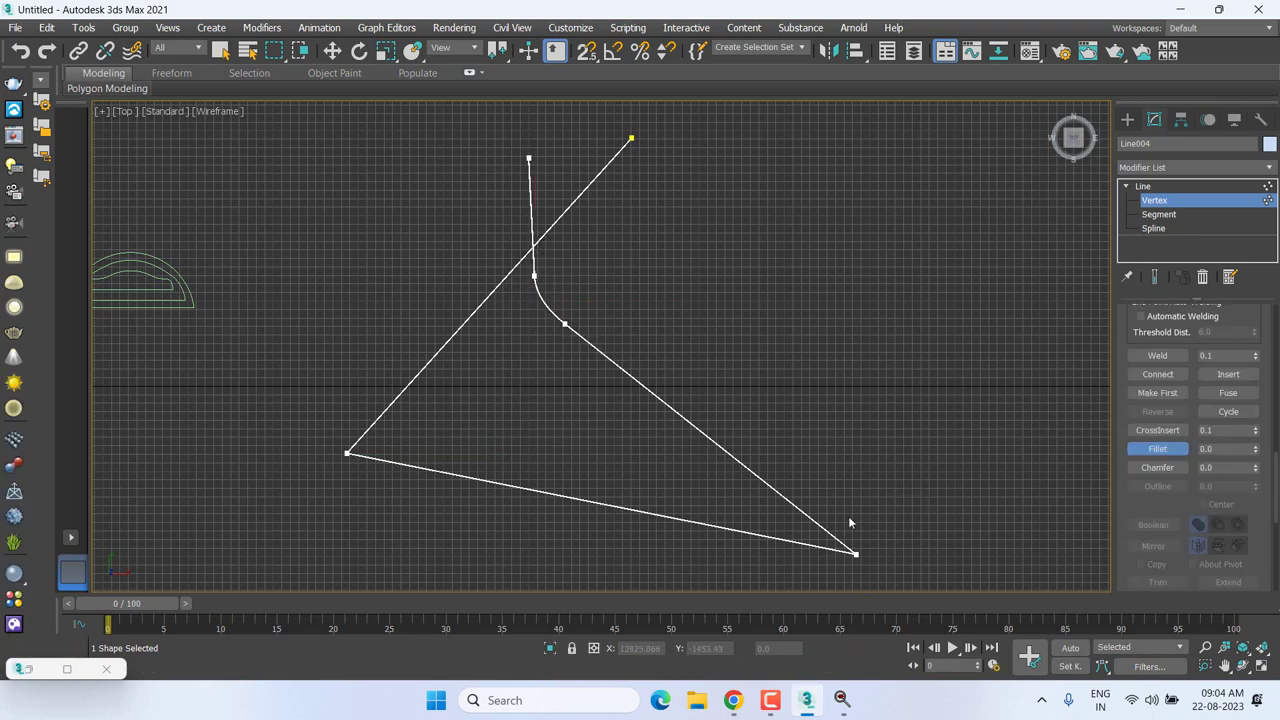
{"action": "mouse_move", "coordinate": [836, 515]}
{"action": "left_mouse_down"}
{"action": "mouse_move", "coordinate": [898, 588]}
{"action": "mouse_move", "coordinate": [877, 358]}
{"action": "left_mouse_up"}
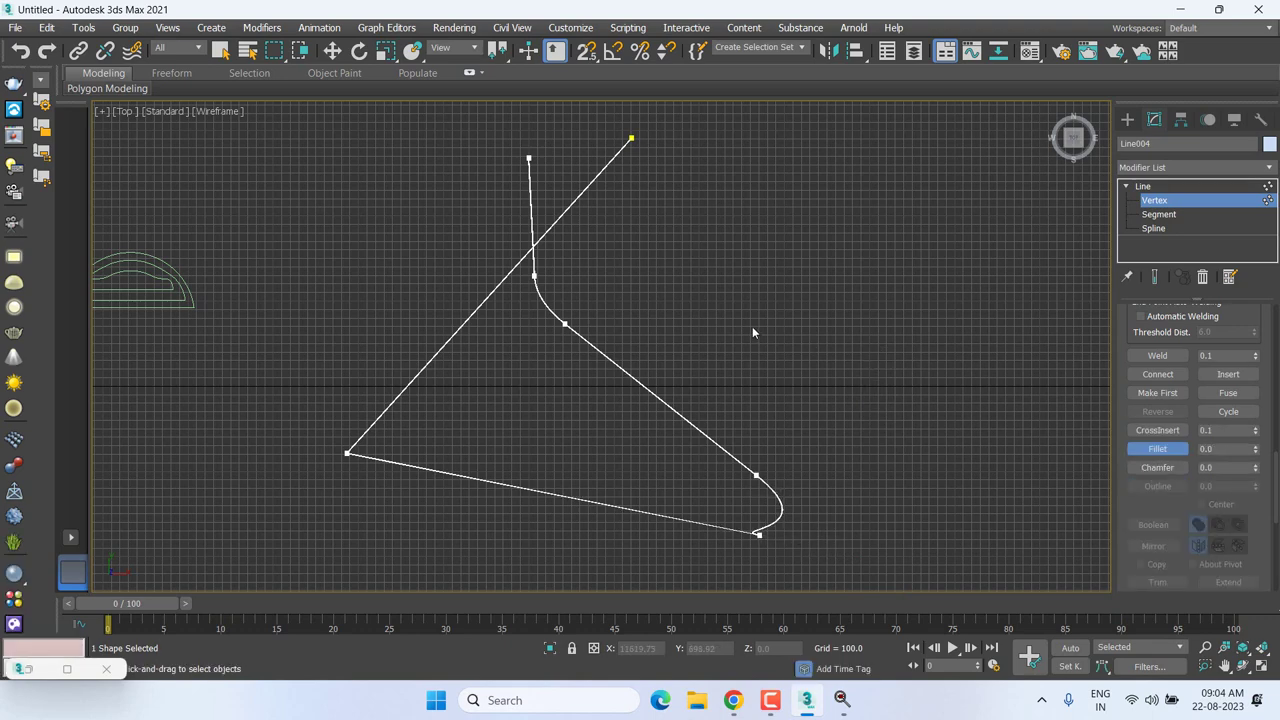
{"action": "key", "text": "ctrl+z"}
Frame the line in the Front view and return from vertex editing to the whole Line object.
{"action": "key", "text": "f"}
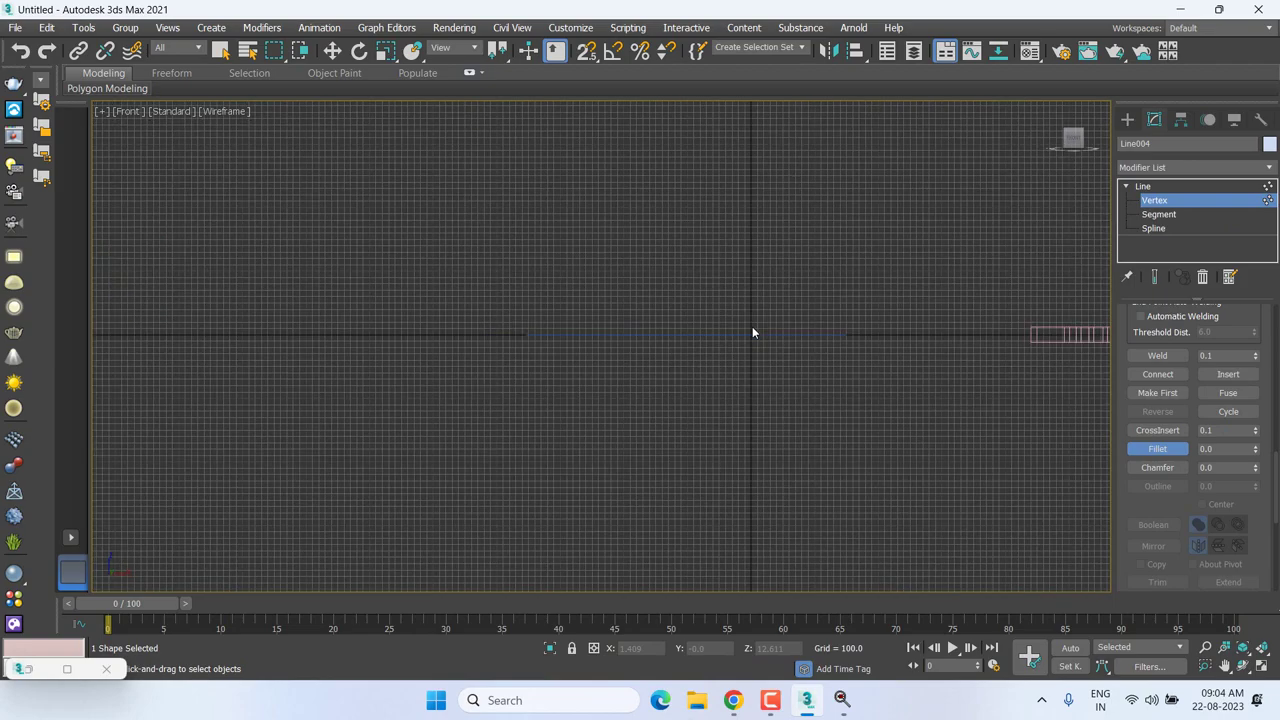
{"action": "key", "text": "z"}
{"action": "scroll", "coordinate": [741, 345], "scroll_direction": "down", "scroll_amount": 3}
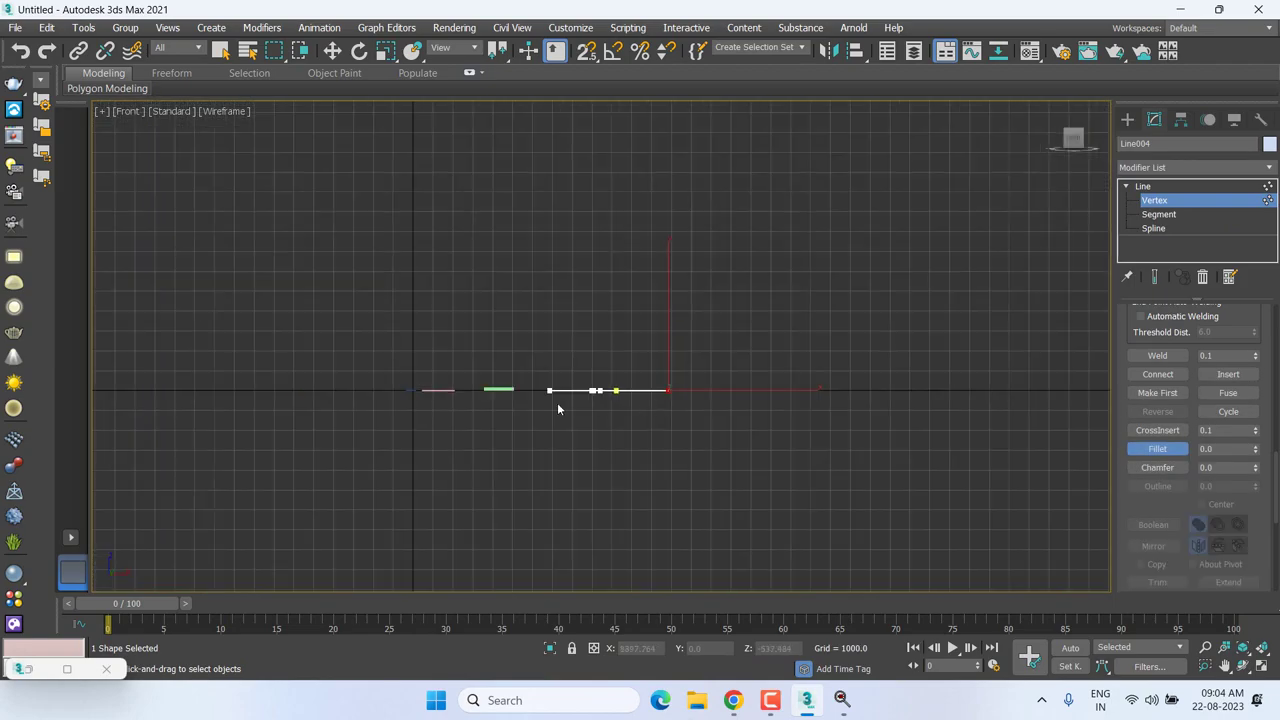
{"action": "scroll", "coordinate": [557, 402], "scroll_direction": "up", "scroll_amount": 2}
{"action": "scroll", "coordinate": [753, 374], "scroll_direction": "up", "scroll_amount": 2}
{"action": "left_click", "coordinate": [1153, 202]}
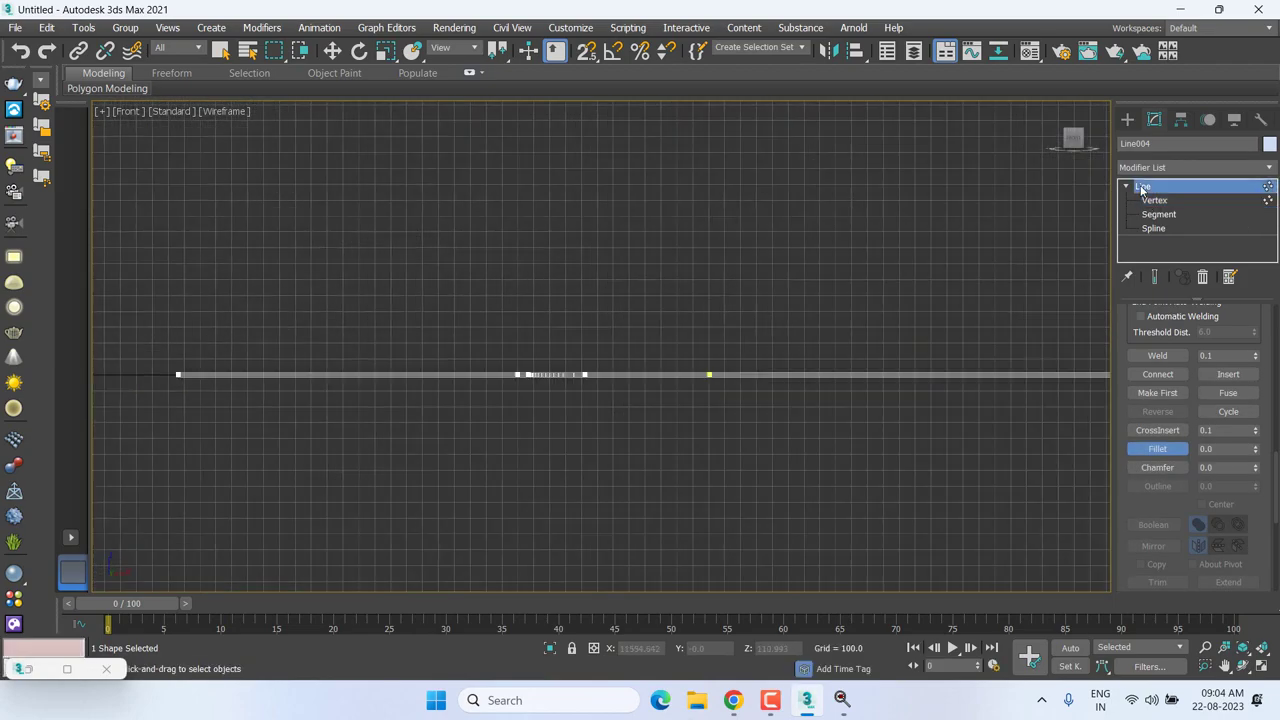
{"action": "key", "text": "w"}
Open Line004's Rendering rollout and turn off its thickness display in the viewport.
{"action": "scroll", "coordinate": [1139, 440], "scroll_direction": "up", "scroll_amount": 1}
{"action": "scroll", "coordinate": [1139, 440], "scroll_direction": "up", "scroll_amount": 3}
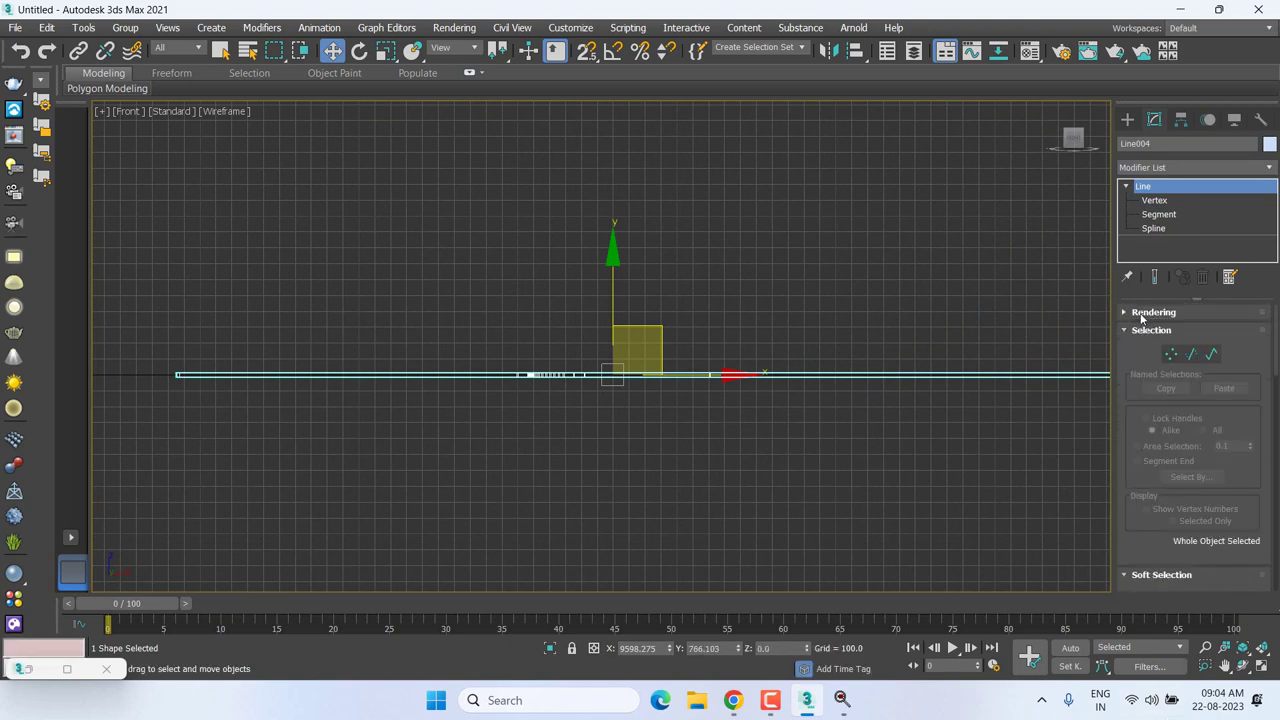
{"action": "left_click", "coordinate": [1153, 312]}
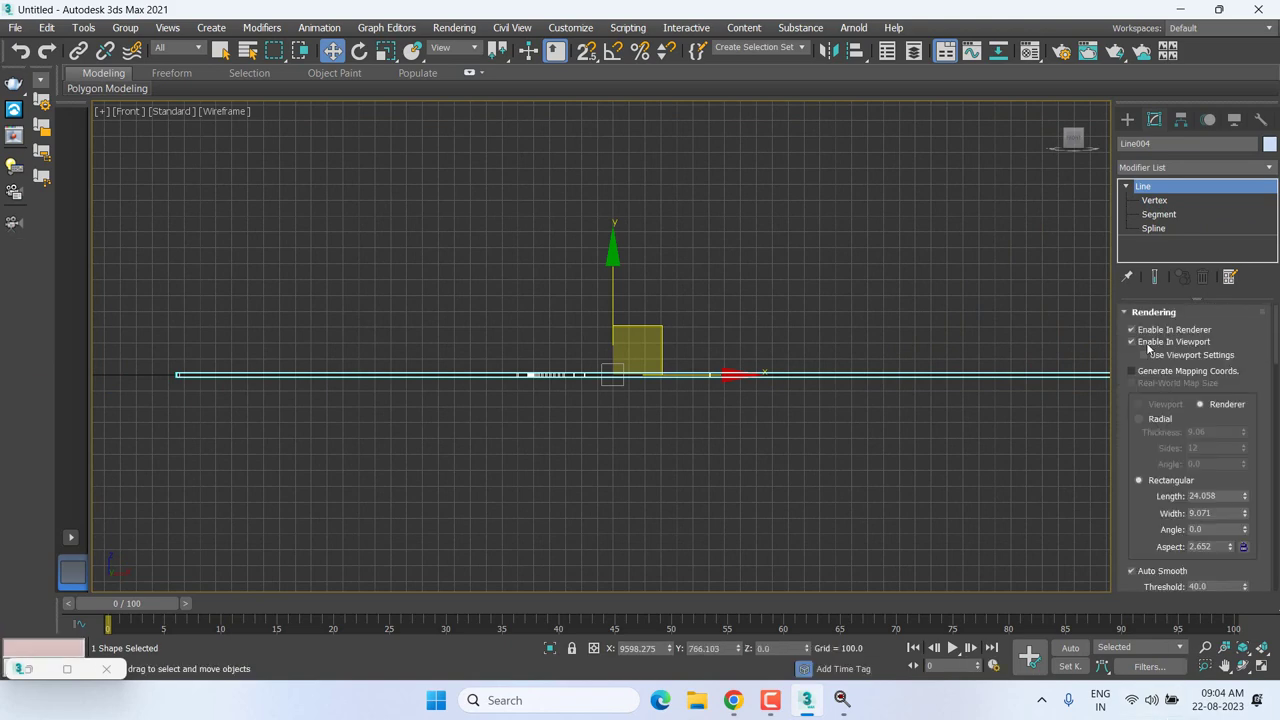
{"action": "left_click", "coordinate": [1144, 339]}
In the Top view, enter Line004's Vertex level and select vertices, ending on the curved corner.
{"action": "key", "text": "t"}
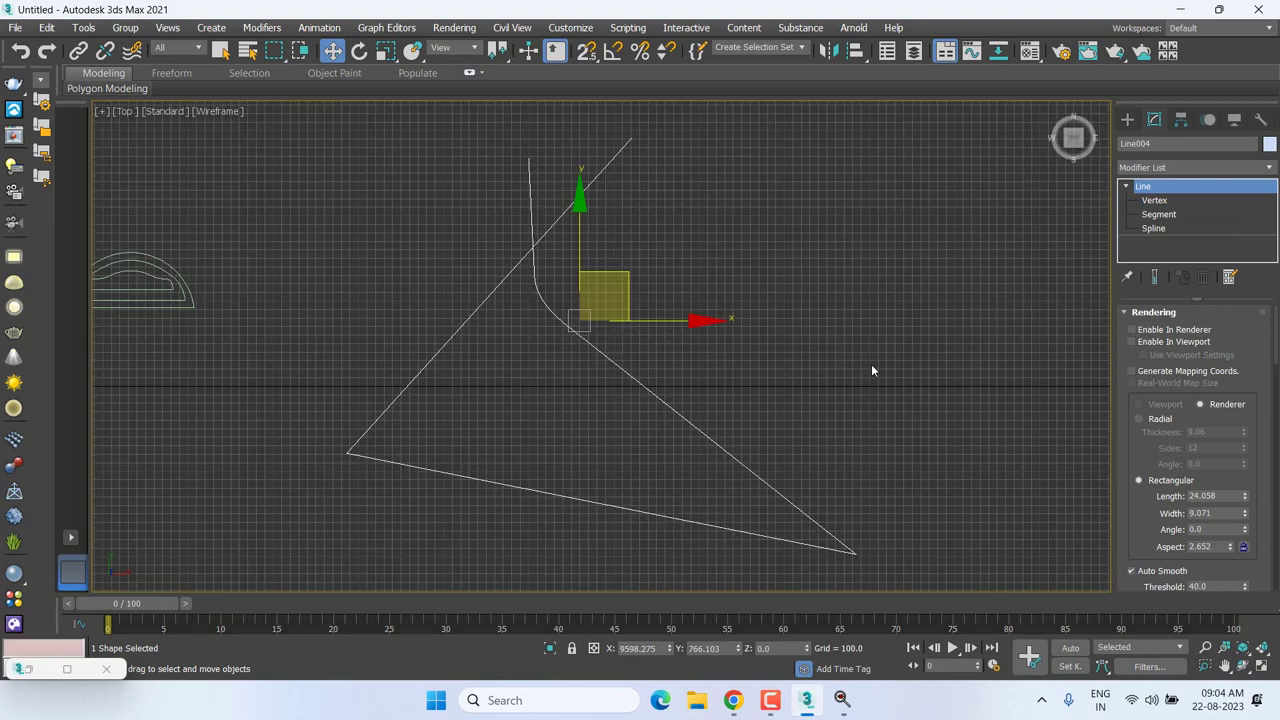
{"action": "middle_click_drag", "start_coordinate": [871, 370], "coordinate": [857, 331]}
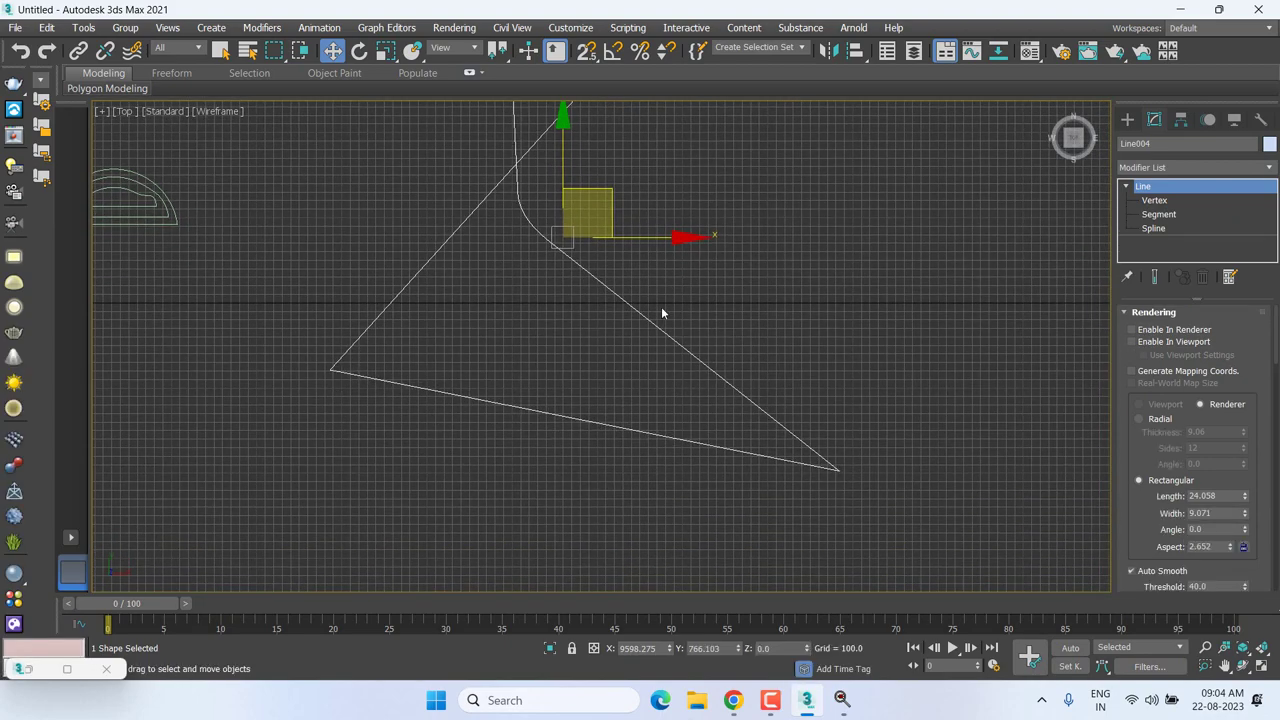
{"action": "scroll", "coordinate": [626, 329], "scroll_direction": "down", "scroll_amount": 2}
{"action": "middle_click_drag", "start_coordinate": [626, 329], "coordinate": [630, 384]}
{"action": "left_click", "coordinate": [1154, 200]}
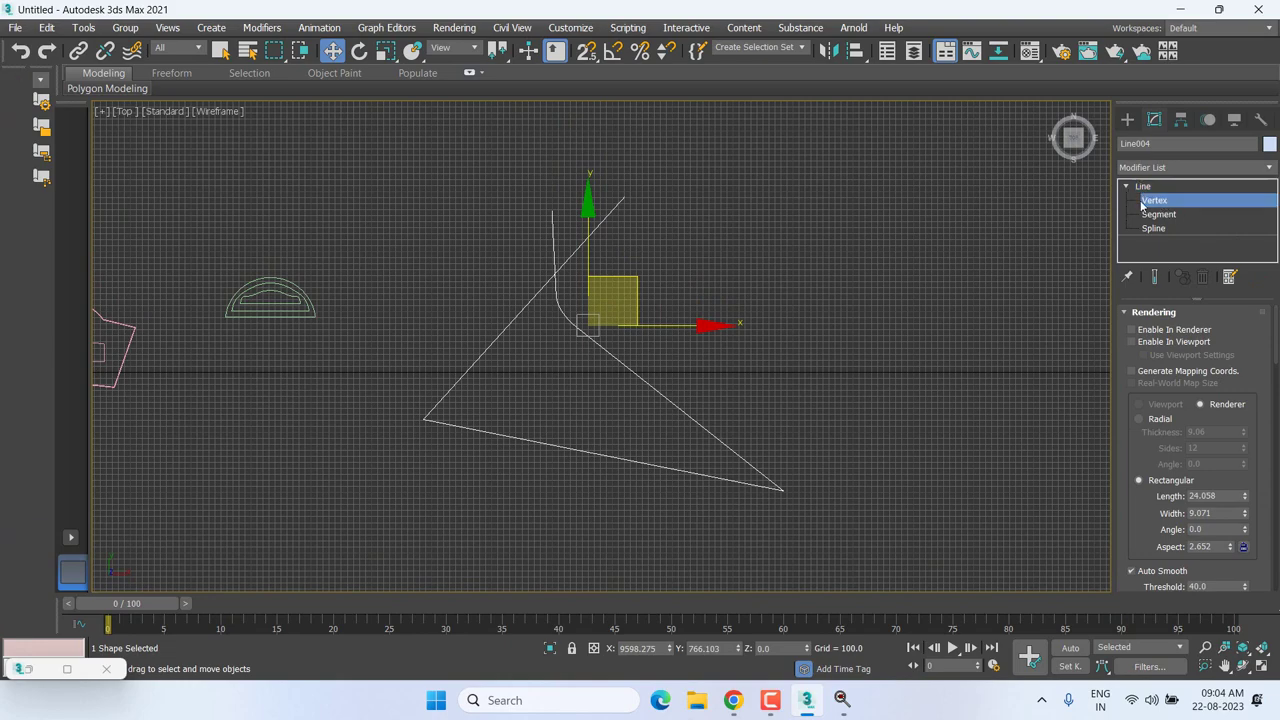
{"action": "left_click", "coordinate": [623, 196]}
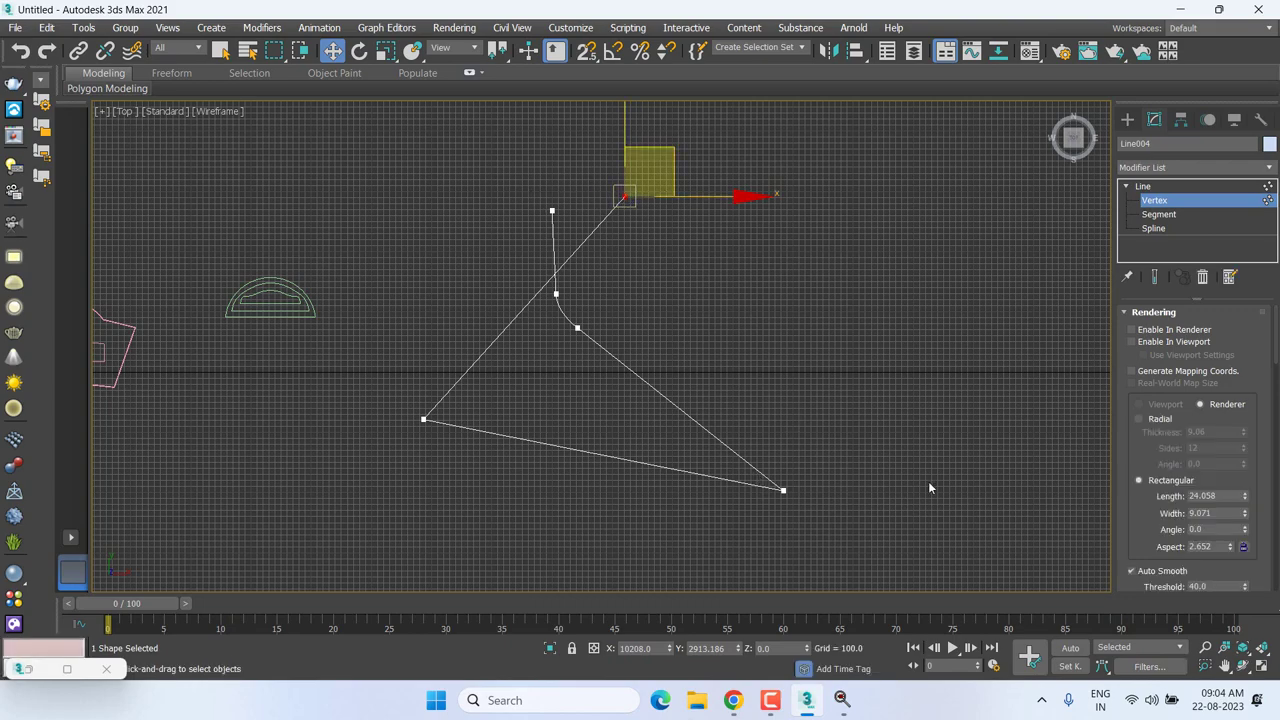
{"action": "left_click", "coordinate": [783, 490]}
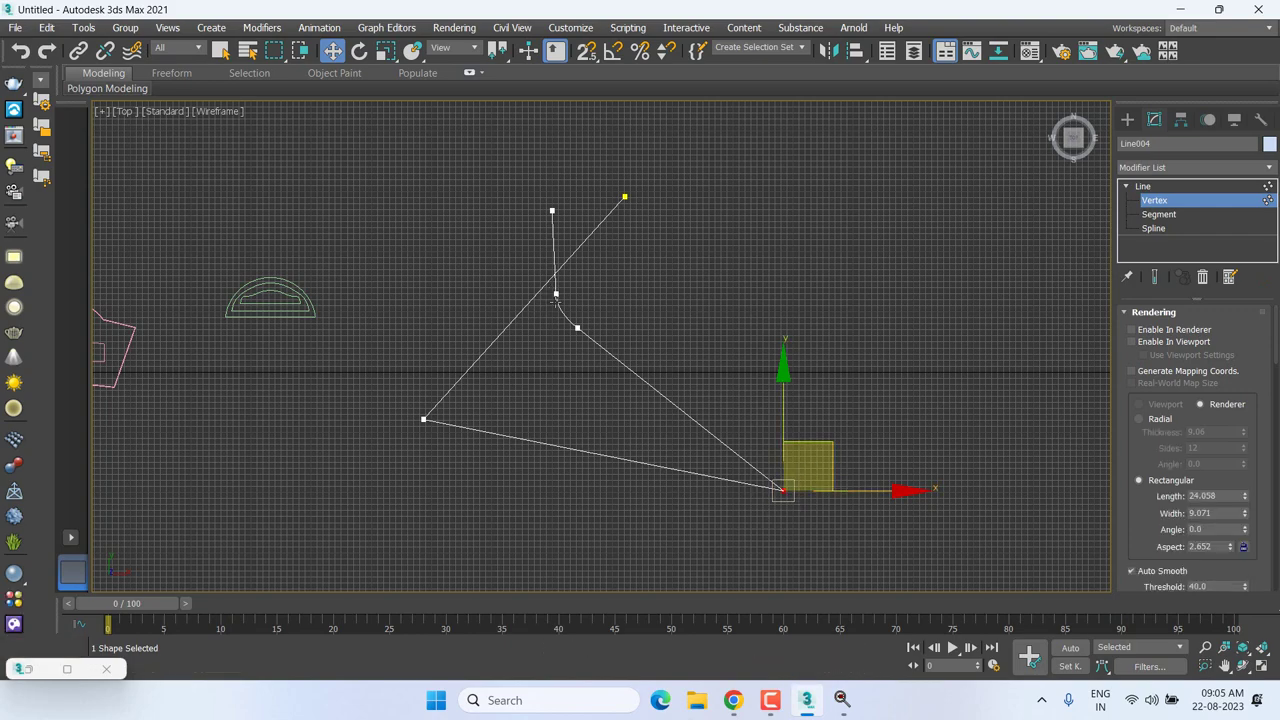
{"action": "left_click_drag", "start_coordinate": [557, 337], "coordinate": [628, 297]}
{"action": "scroll", "coordinate": [572, 324], "scroll_direction": "up", "scroll_amount": 3}
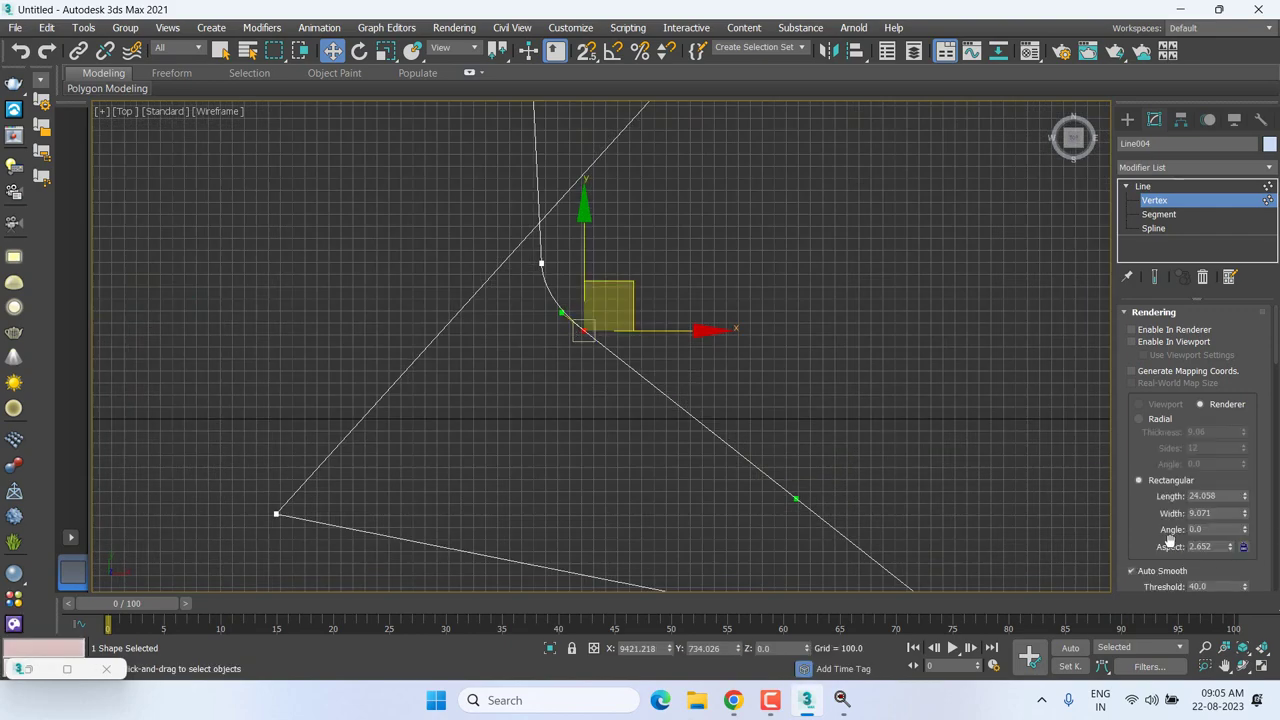
{"action": "scroll", "coordinate": [1170, 540], "scroll_direction": "down", "scroll_amount": 5}
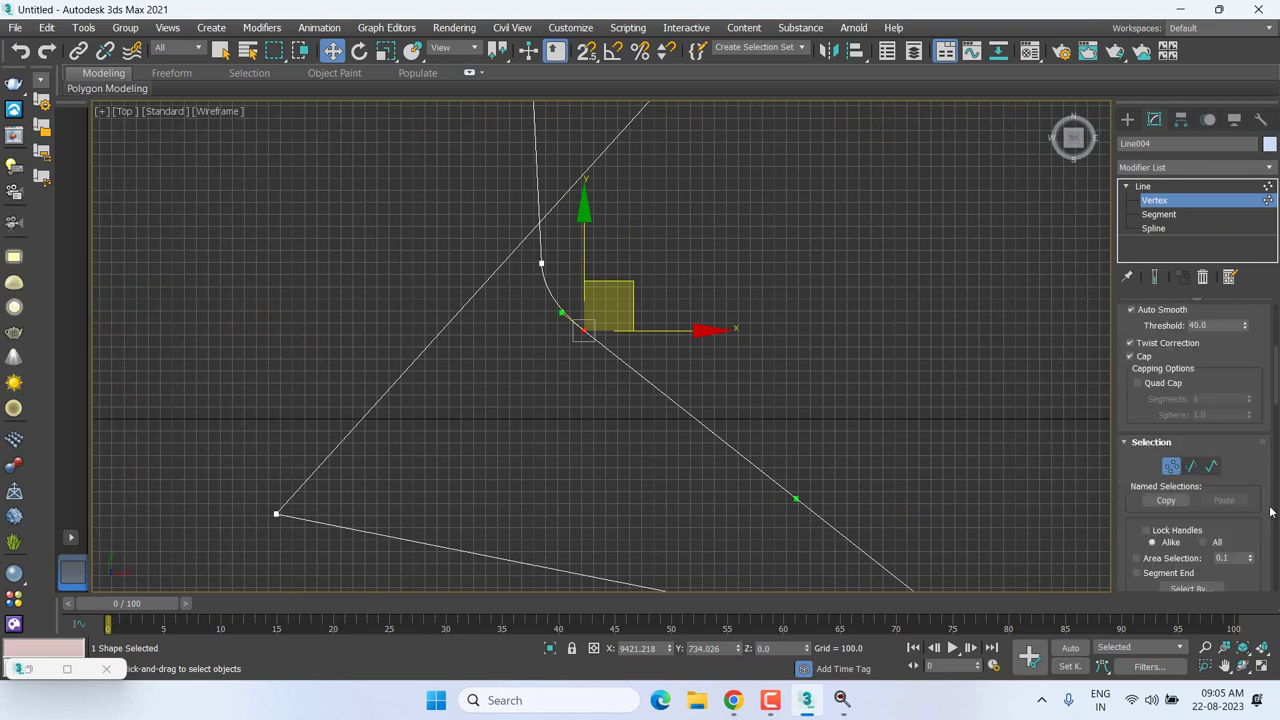
Enlarge the fillet on the line's curved corner.
{"action": "scroll", "coordinate": [1190, 450], "scroll_direction": "down", "scroll_amount": 5}
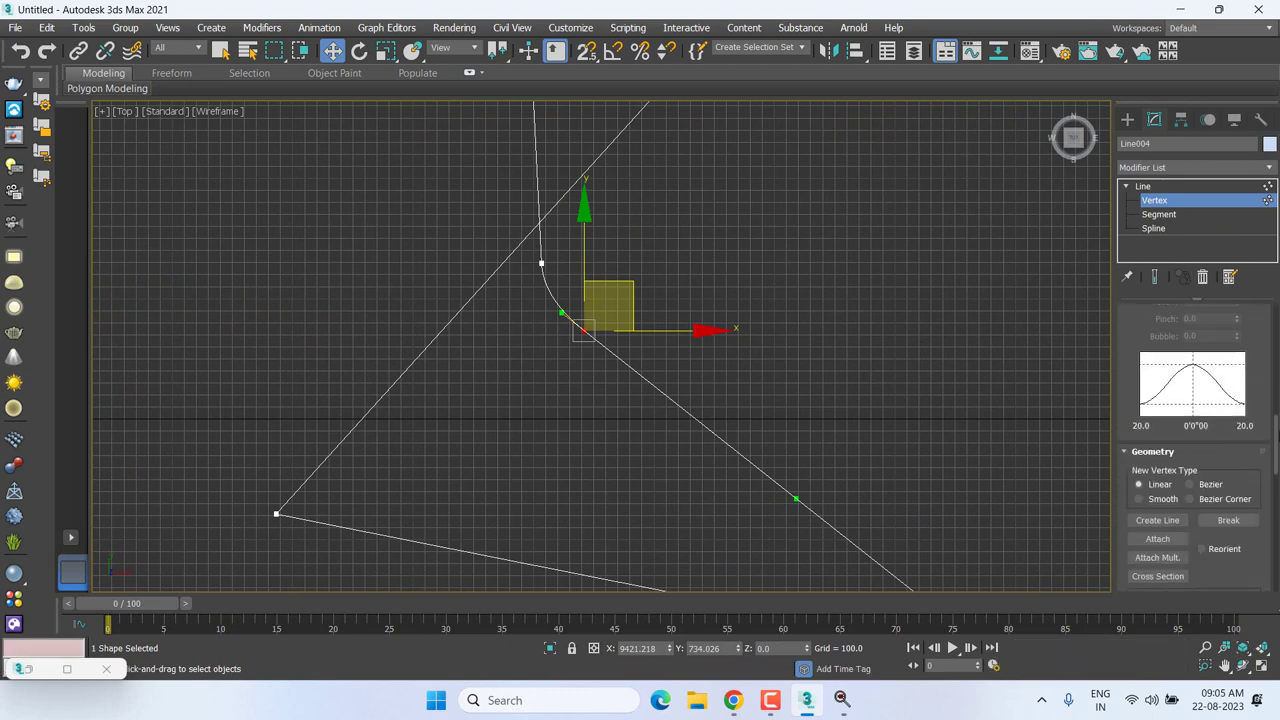
{"action": "scroll", "coordinate": [1190, 450], "scroll_direction": "down", "scroll_amount": 5}
{"action": "scroll", "coordinate": [1190, 450], "scroll_direction": "down", "scroll_amount": 3}
{"action": "scroll", "coordinate": [1190, 400], "scroll_direction": "down", "scroll_amount": 1}
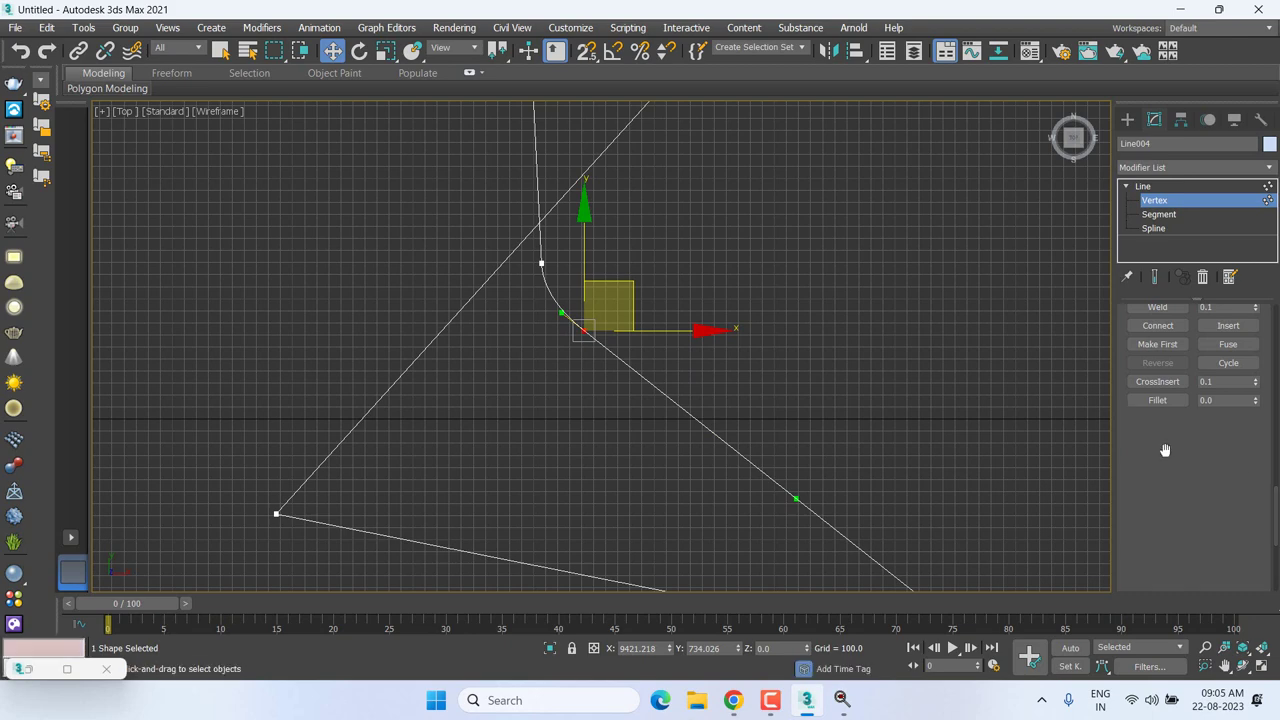
{"action": "left_click", "coordinate": [1157, 400]}
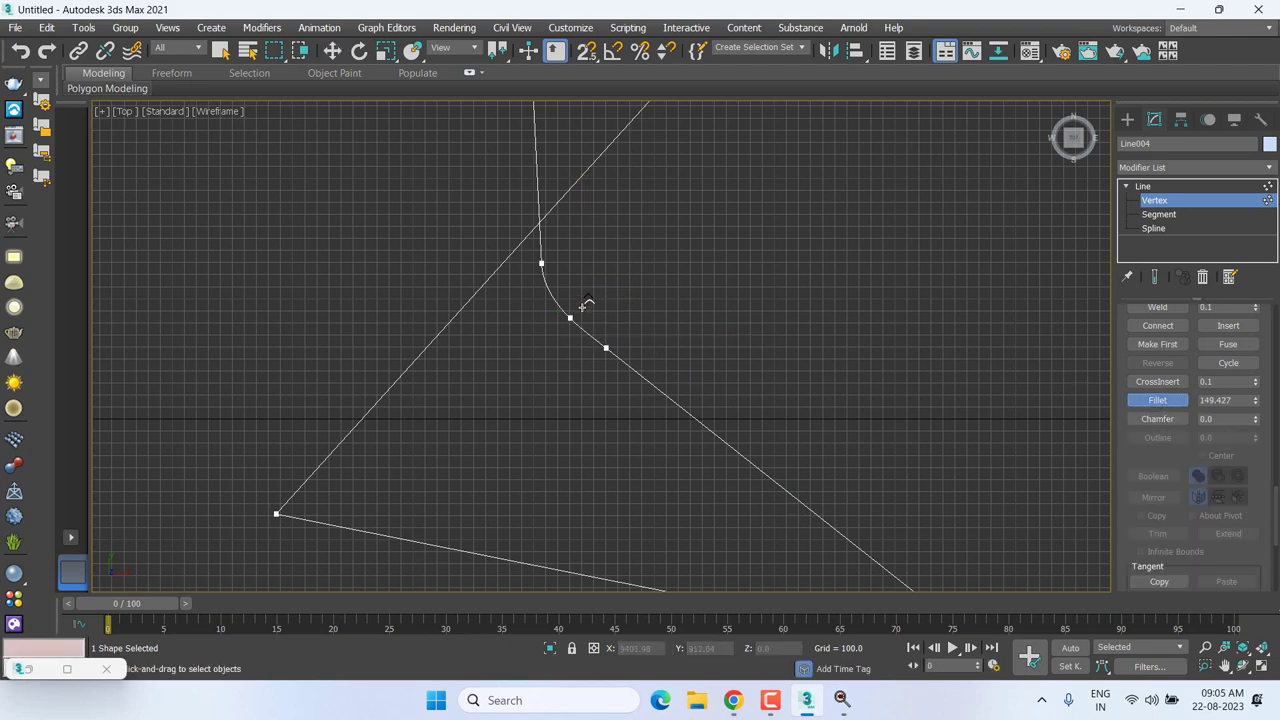
{"action": "left_click_drag", "start_coordinate": [583, 306], "coordinate": [583, 283]}
Chamfer the lower-right corner vertex by 31.307.
{"action": "scroll", "coordinate": [798, 432], "scroll_direction": "down", "scroll_amount": 2}
{"action": "middle_click_drag", "start_coordinate": [798, 432], "coordinate": [666, 319]}
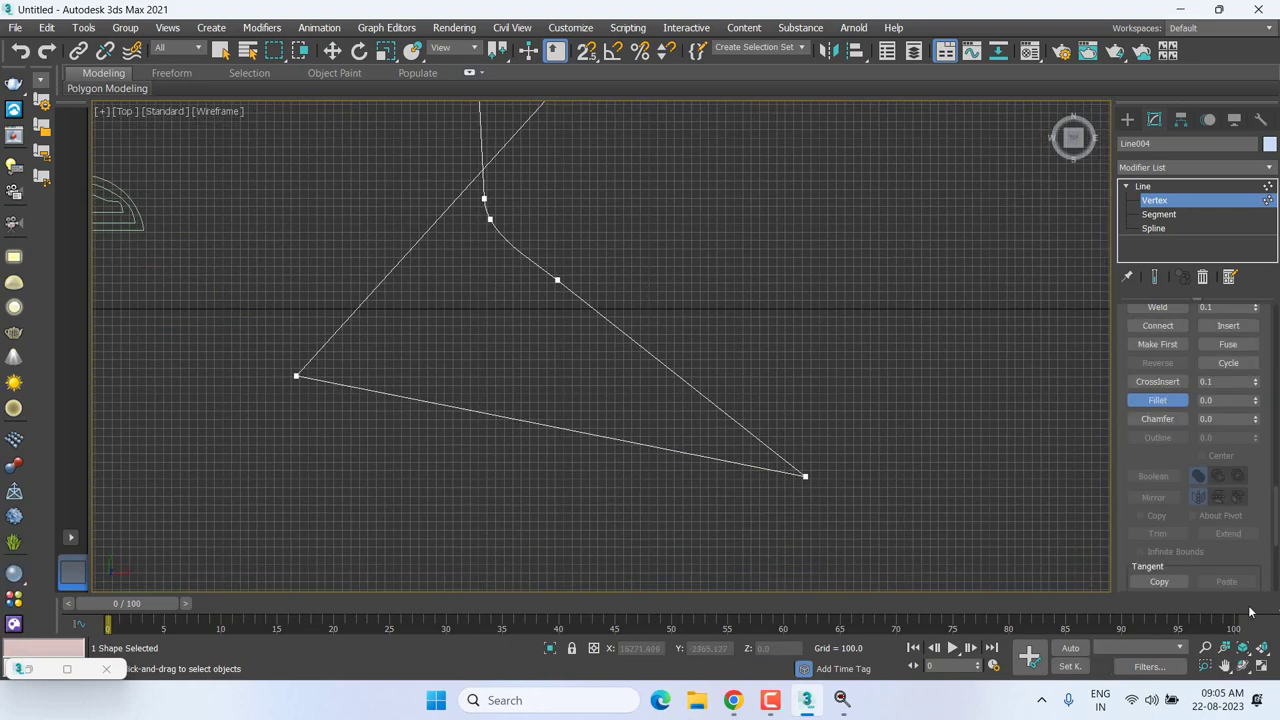
{"action": "left_click", "coordinate": [1147, 420]}
{"action": "left_click_drag", "start_coordinate": [666, 518], "coordinate": [1063, 406]}
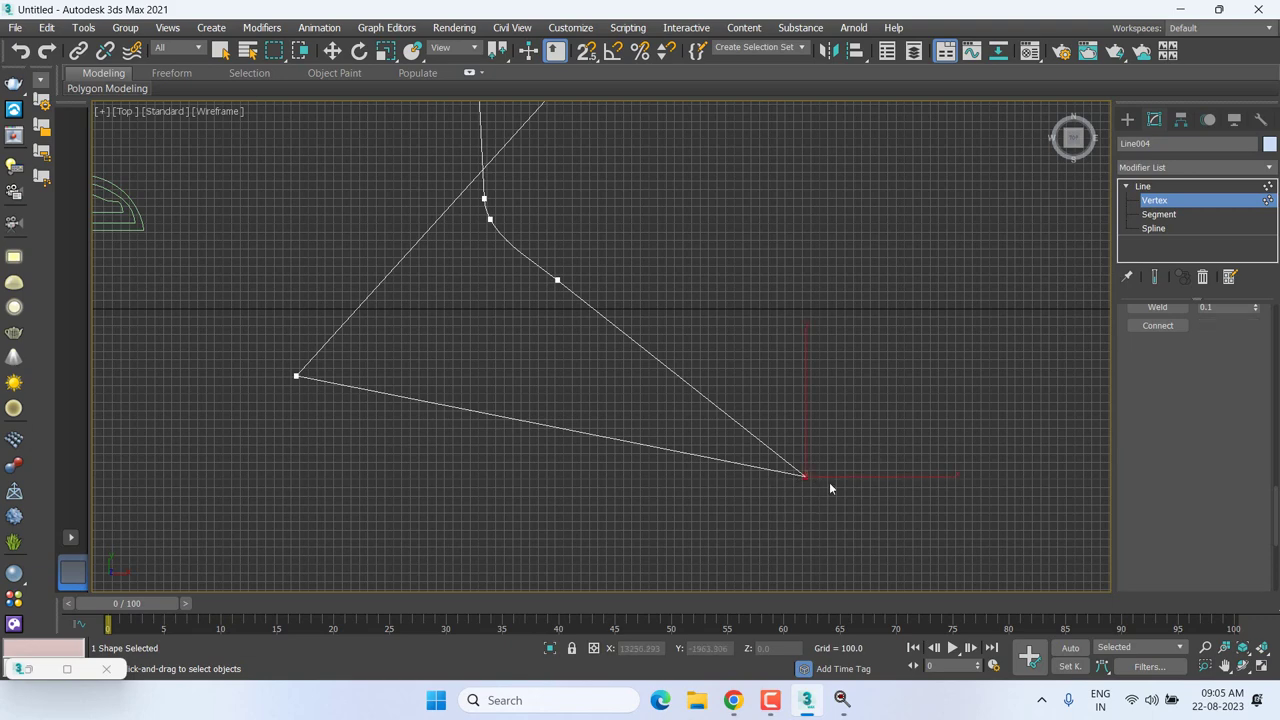
{"action": "left_click_drag", "start_coordinate": [809, 479], "coordinate": [858, 267]}
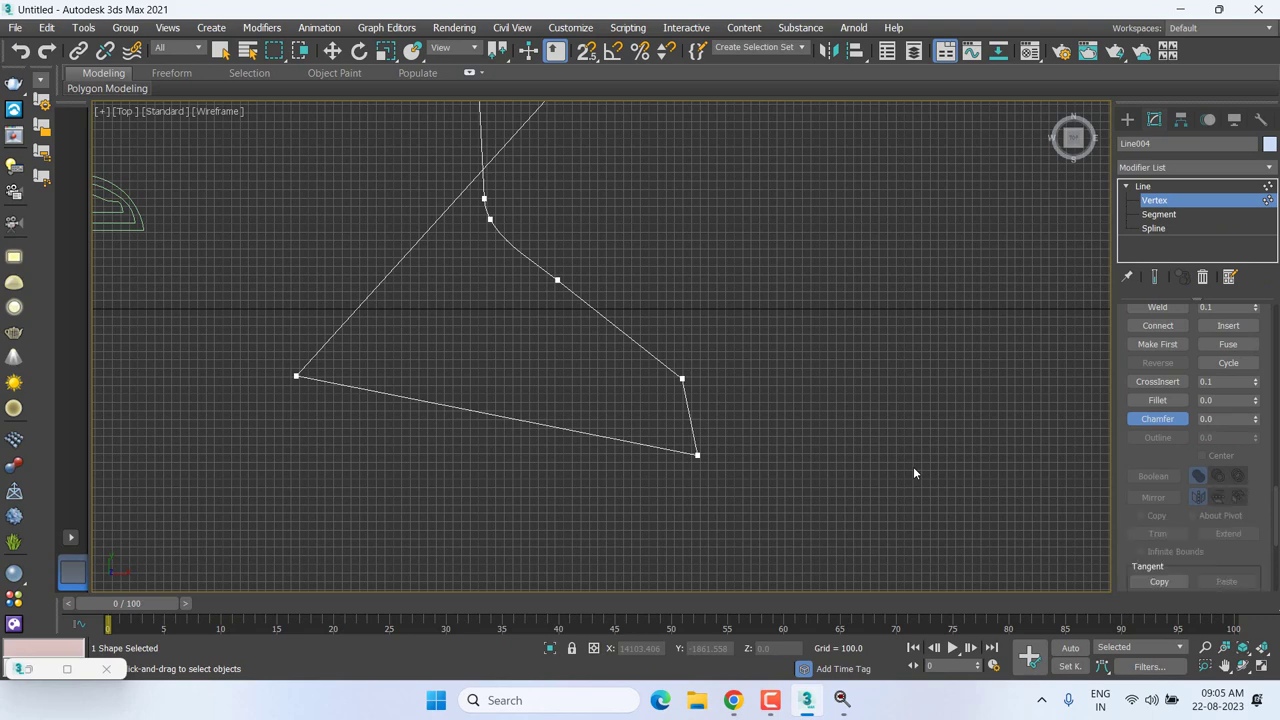
Exit Chamfer and switch Line004 to Segment sub-object level.
{"action": "key", "text": "w"}
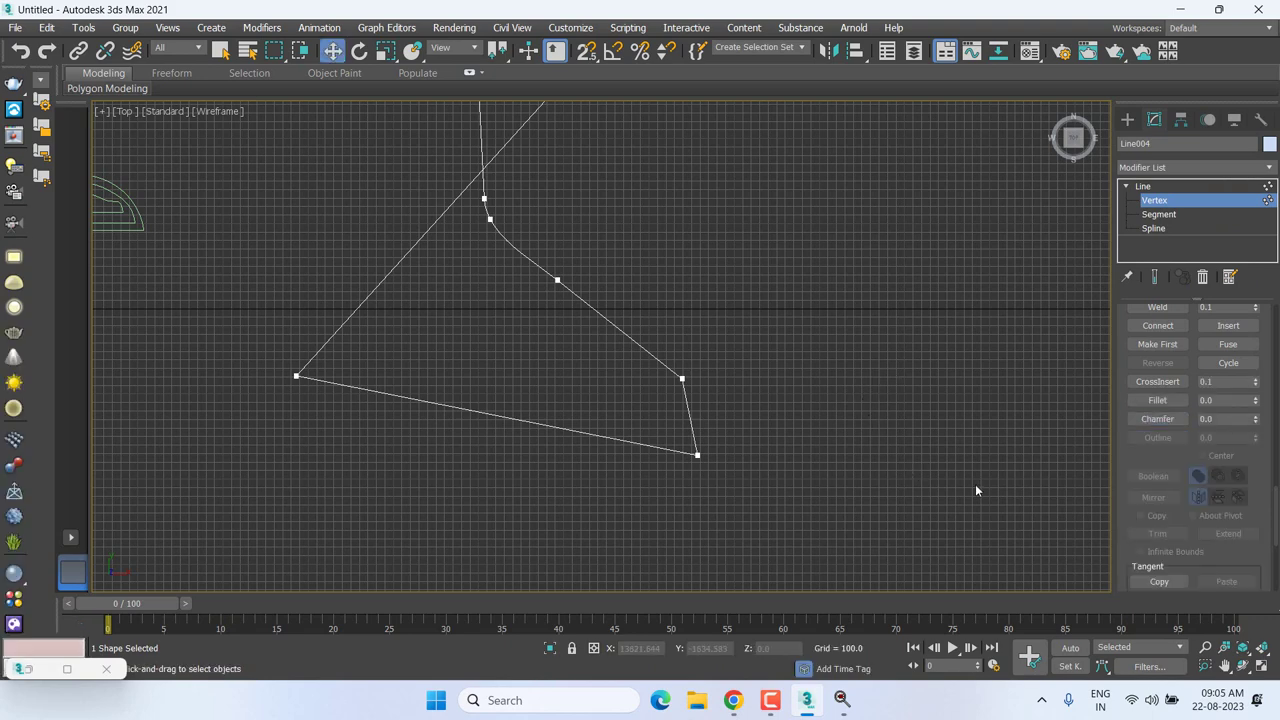
{"action": "scroll", "coordinate": [1176, 484], "scroll_direction": "up", "scroll_amount": 1}
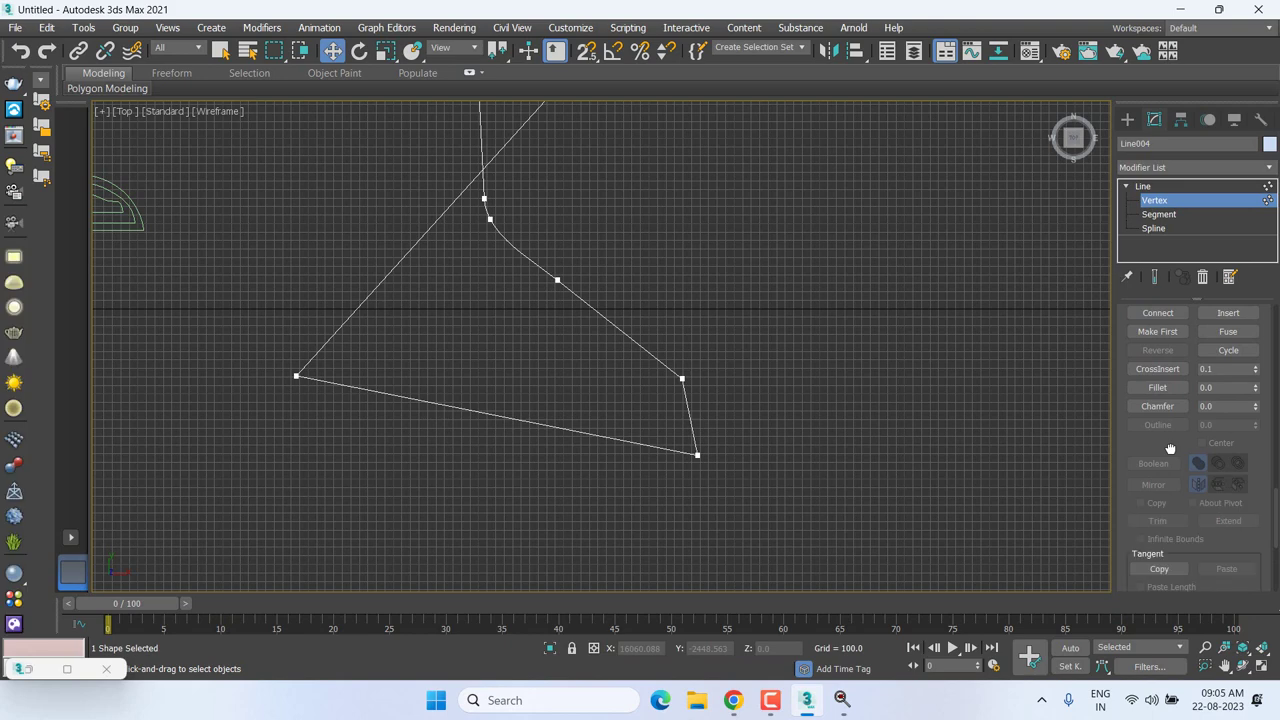
{"action": "scroll", "coordinate": [1171, 472], "scroll_direction": "up", "scroll_amount": 2}
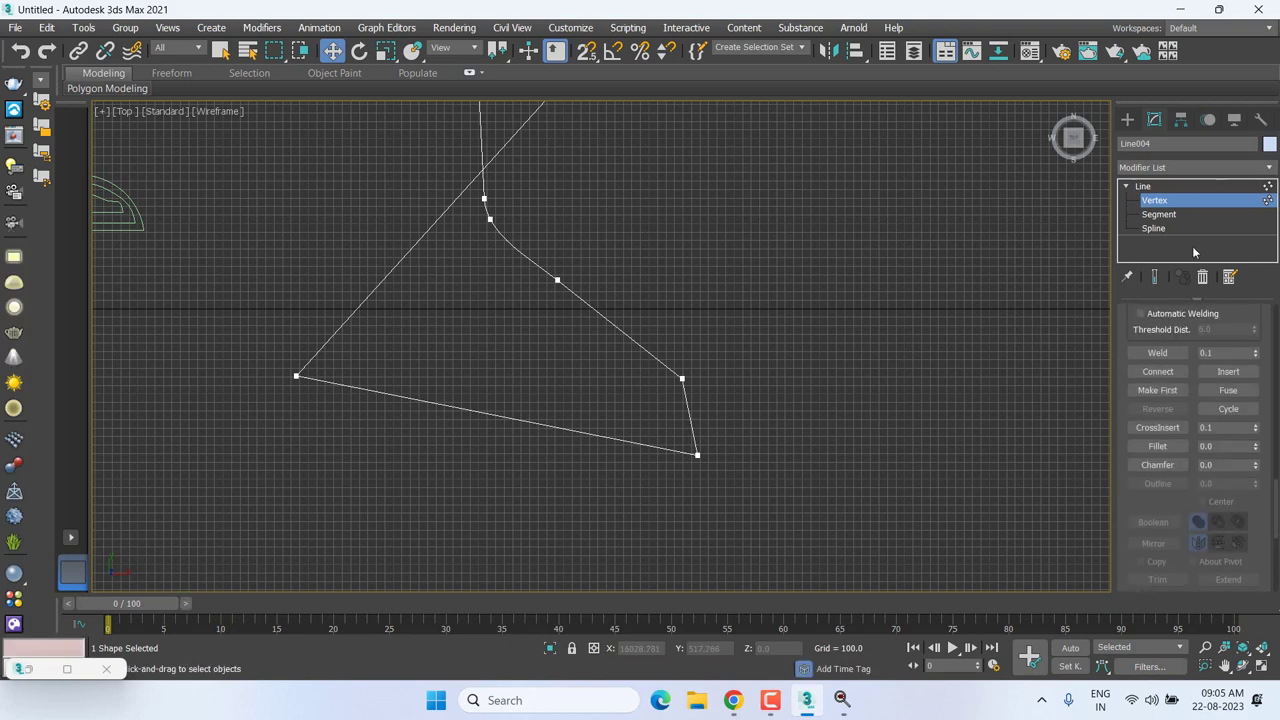
{"action": "left_click", "coordinate": [1186, 214]}
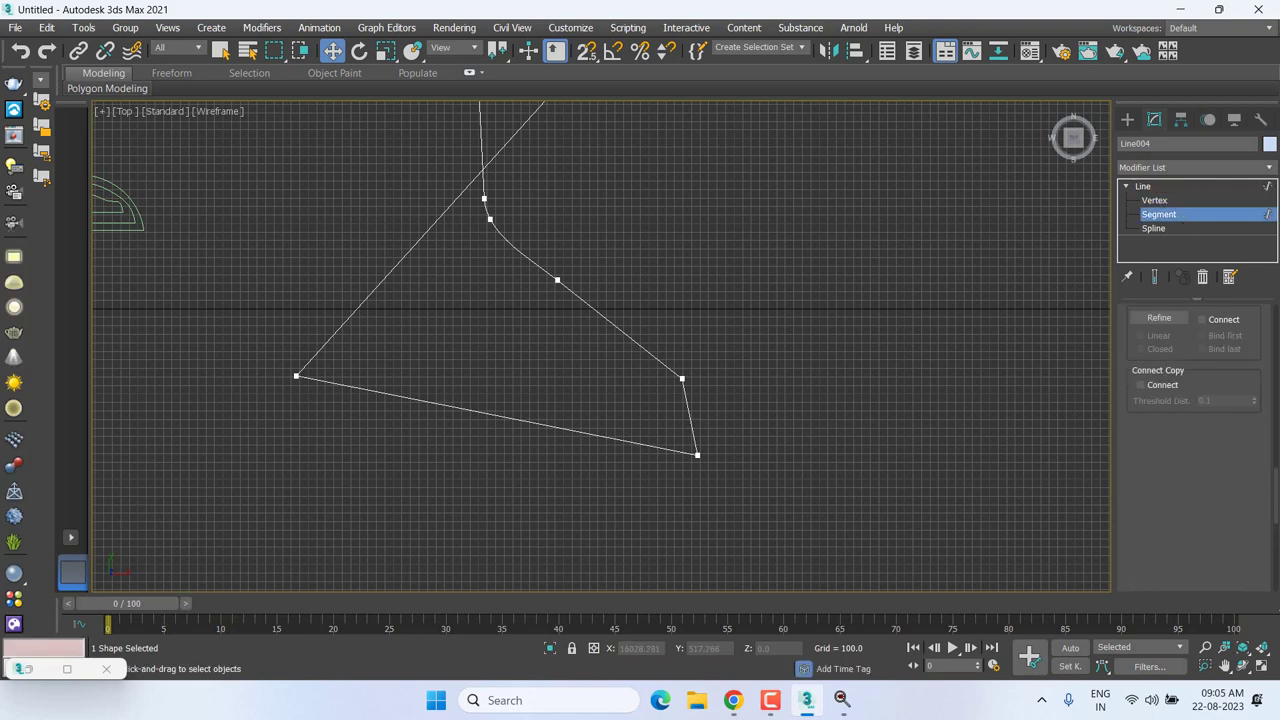
Move Line004 to Spline level and activate Trim in the Geometry rollout.
{"action": "scroll", "coordinate": [1277, 493], "scroll_direction": "down", "scroll_amount": 2}
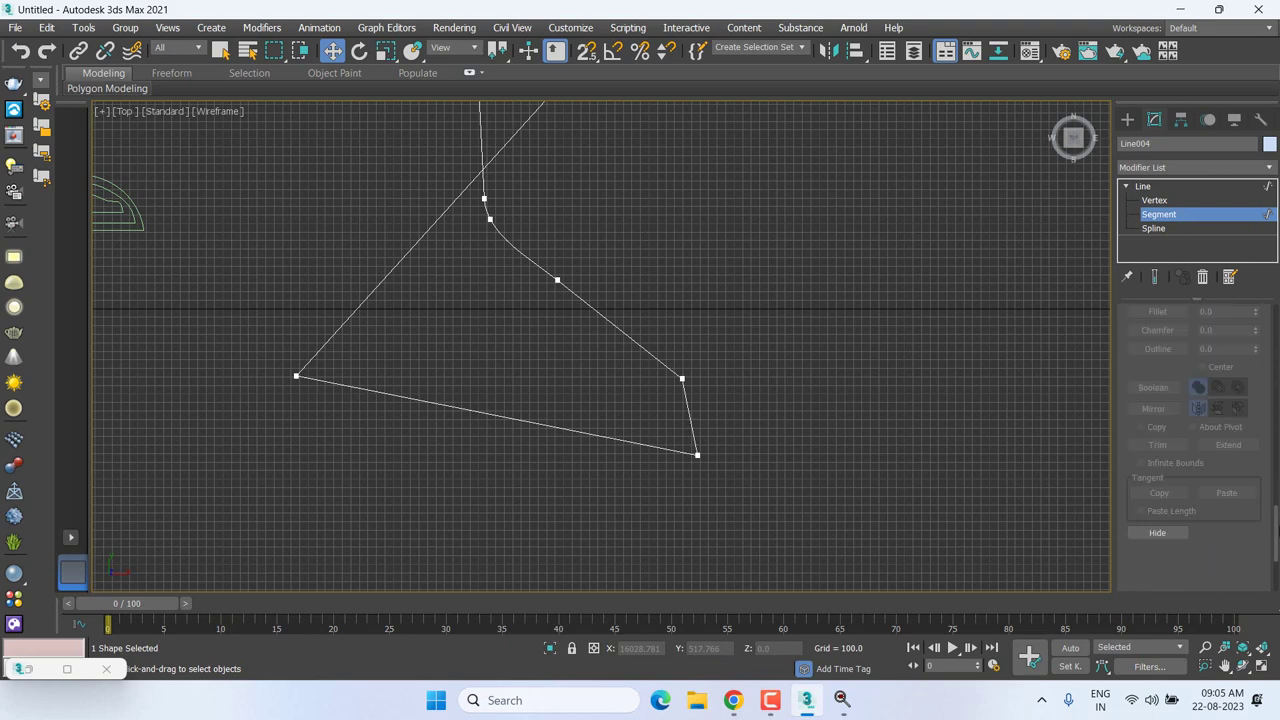
{"action": "scroll", "coordinate": [1277, 493], "scroll_direction": "down", "scroll_amount": 3}
{"action": "scroll", "coordinate": [1277, 493], "scroll_direction": "down", "scroll_amount": 2}
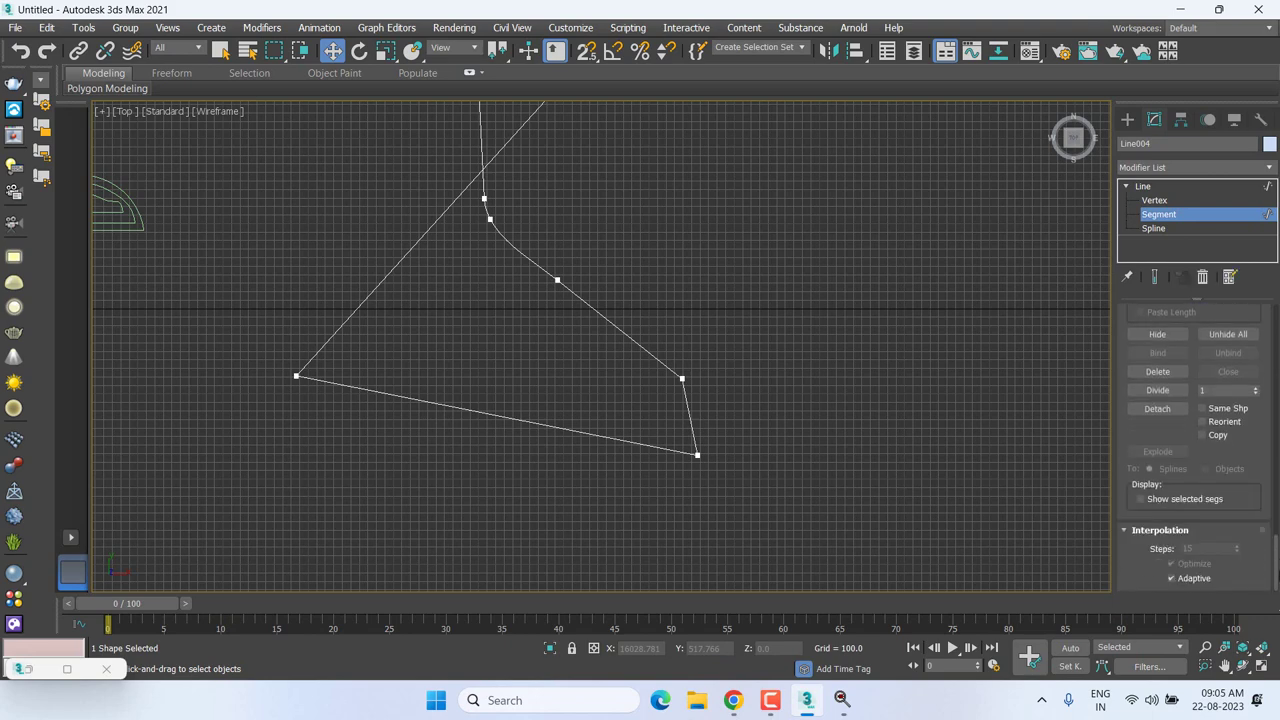
{"action": "scroll", "coordinate": [1194, 450], "scroll_direction": "up", "scroll_amount": 2}
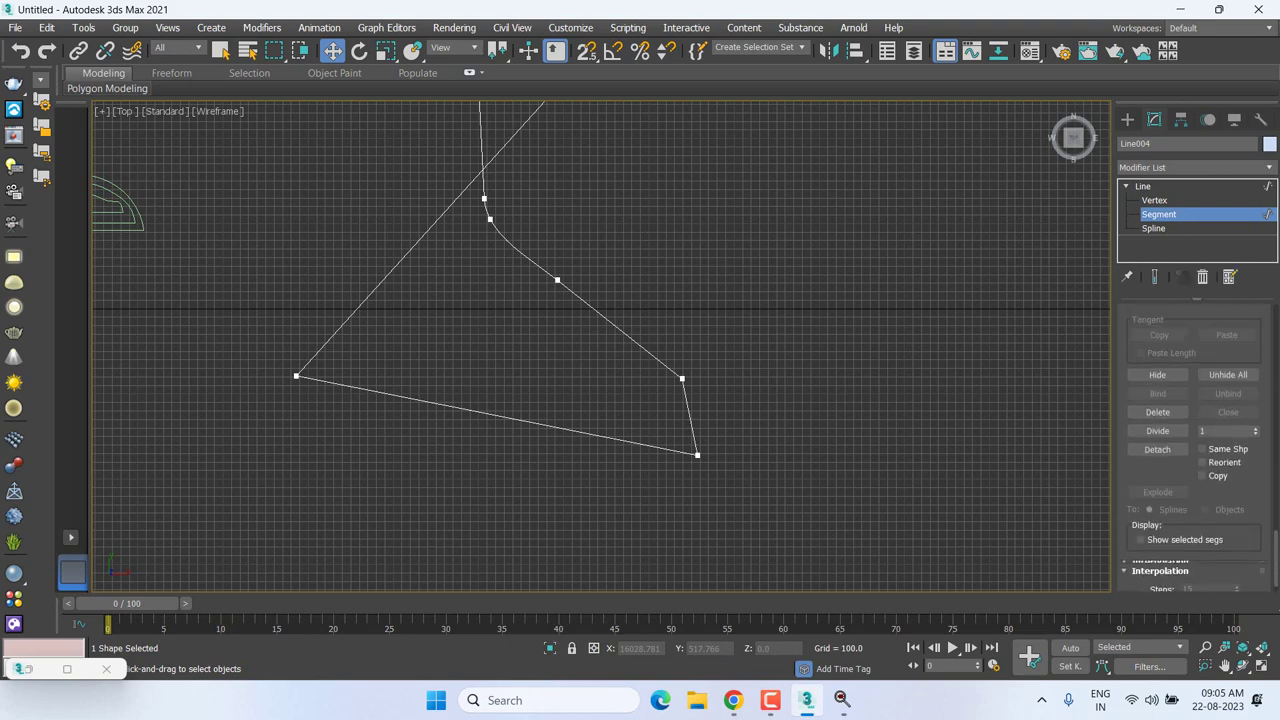
{"action": "scroll", "coordinate": [1194, 450], "scroll_direction": "up", "scroll_amount": 2}
{"action": "scroll", "coordinate": [1194, 450], "scroll_direction": "up", "scroll_amount": 2}
{"action": "scroll", "coordinate": [1194, 450], "scroll_direction": "up", "scroll_amount": 1}
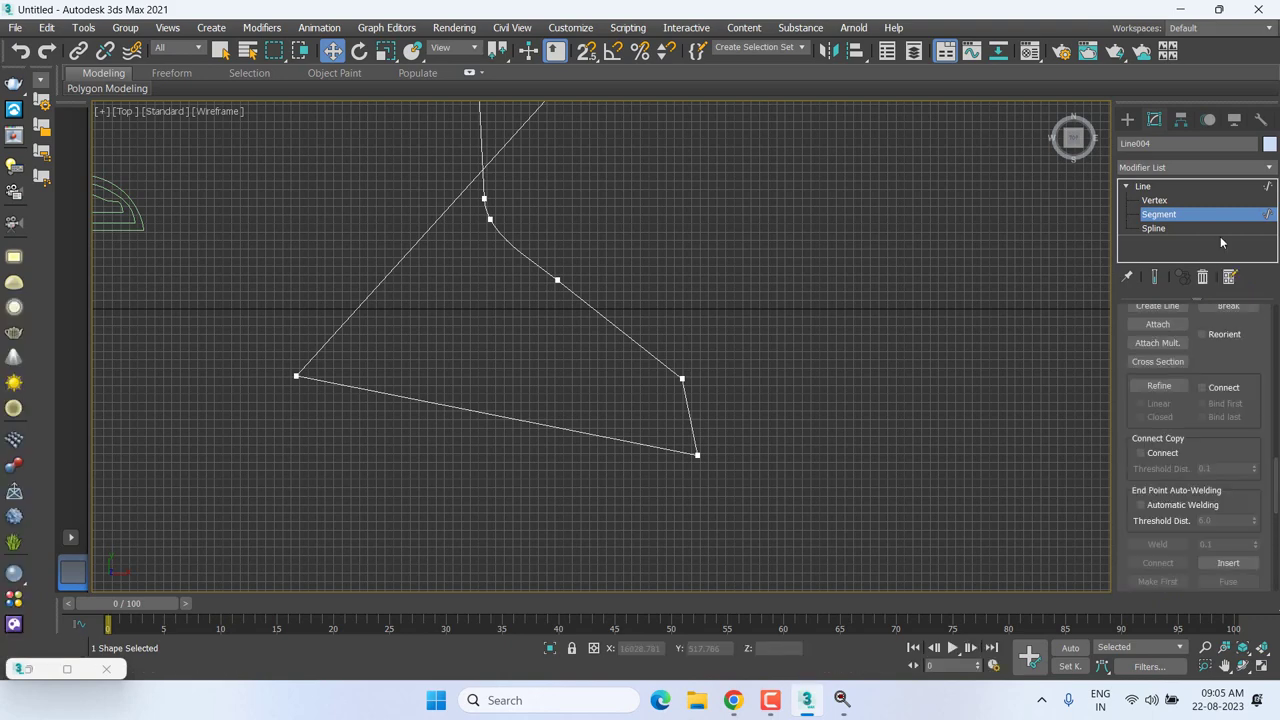
{"action": "left_click", "coordinate": [1155, 229]}
{"action": "left_click_drag", "start_coordinate": [1276, 494], "coordinate": [1277, 542]}
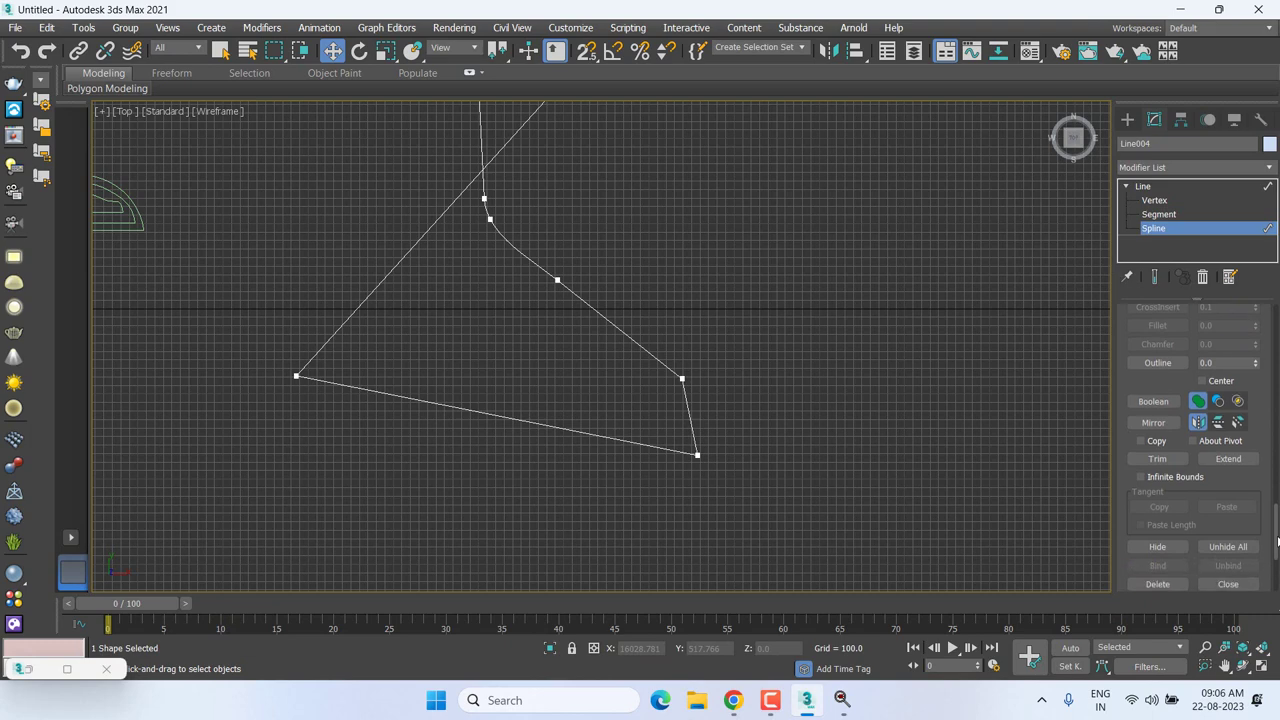
{"action": "left_click", "coordinate": [1168, 462]}
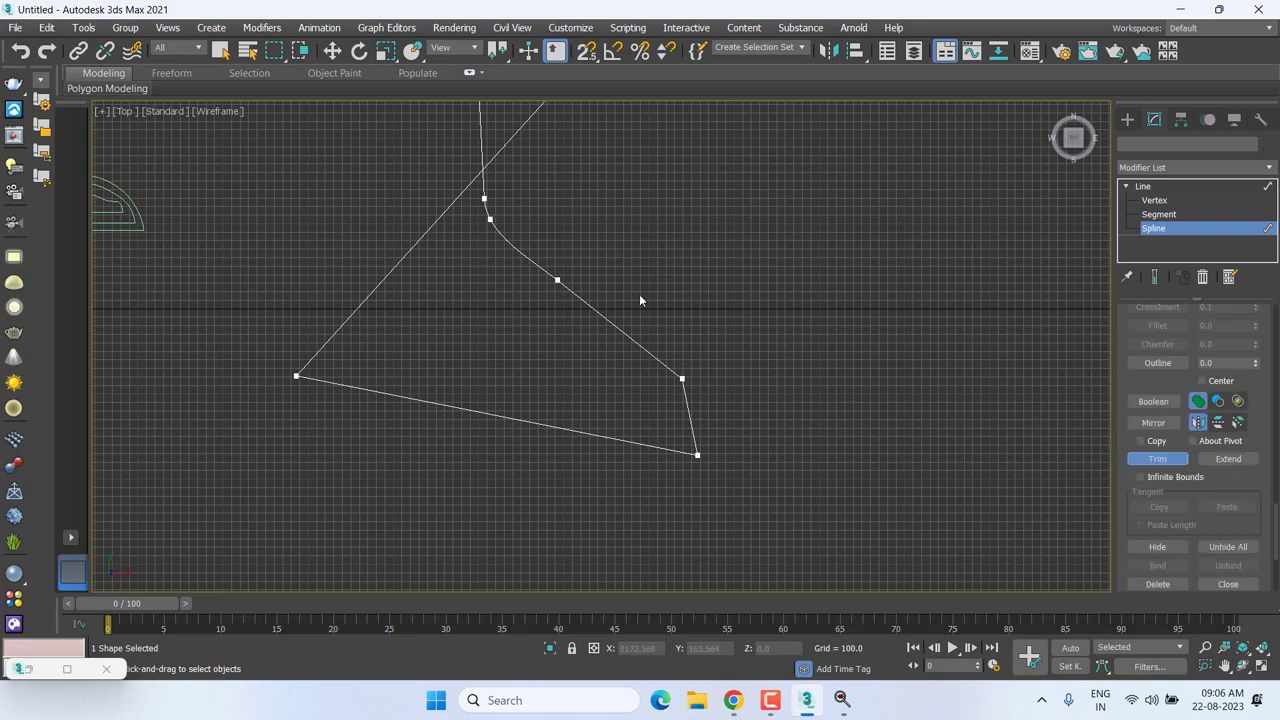
Trim the segment above the diagonal where the line crosses it, then exit Trim.
{"action": "middle_click_drag", "start_coordinate": [639, 294], "coordinate": [669, 432]}
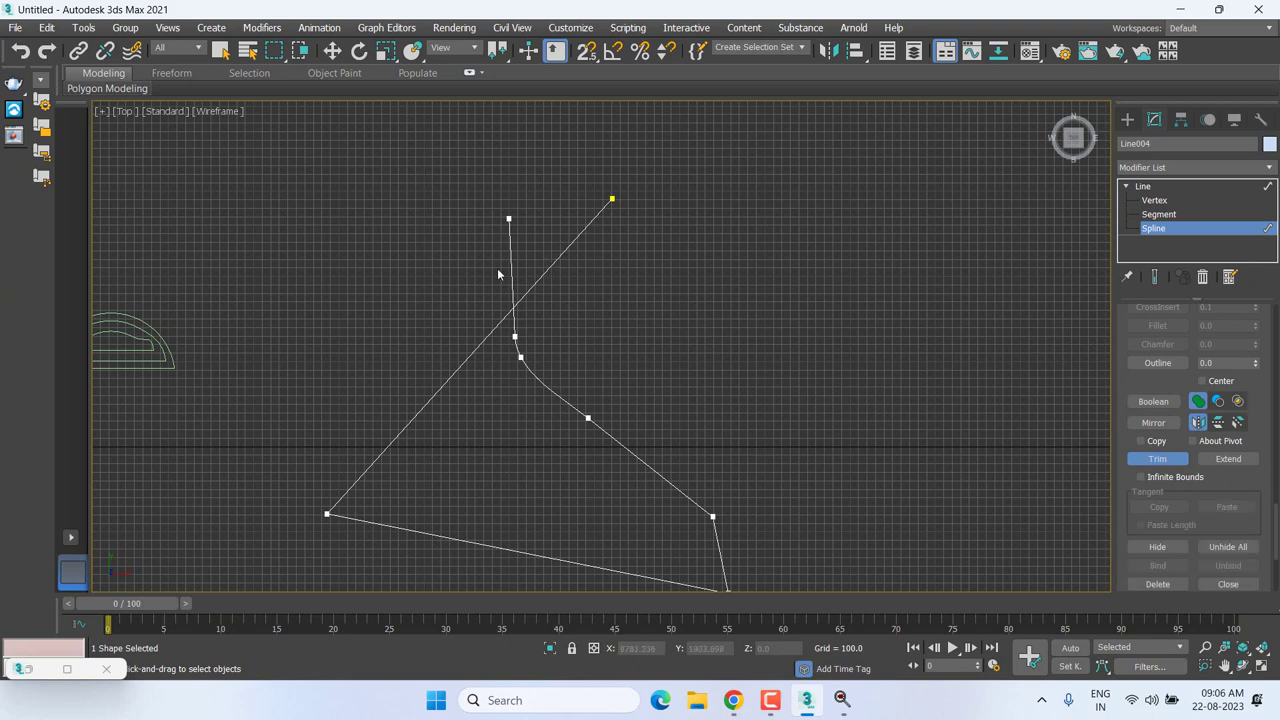
{"action": "left_click", "coordinate": [512, 240]}
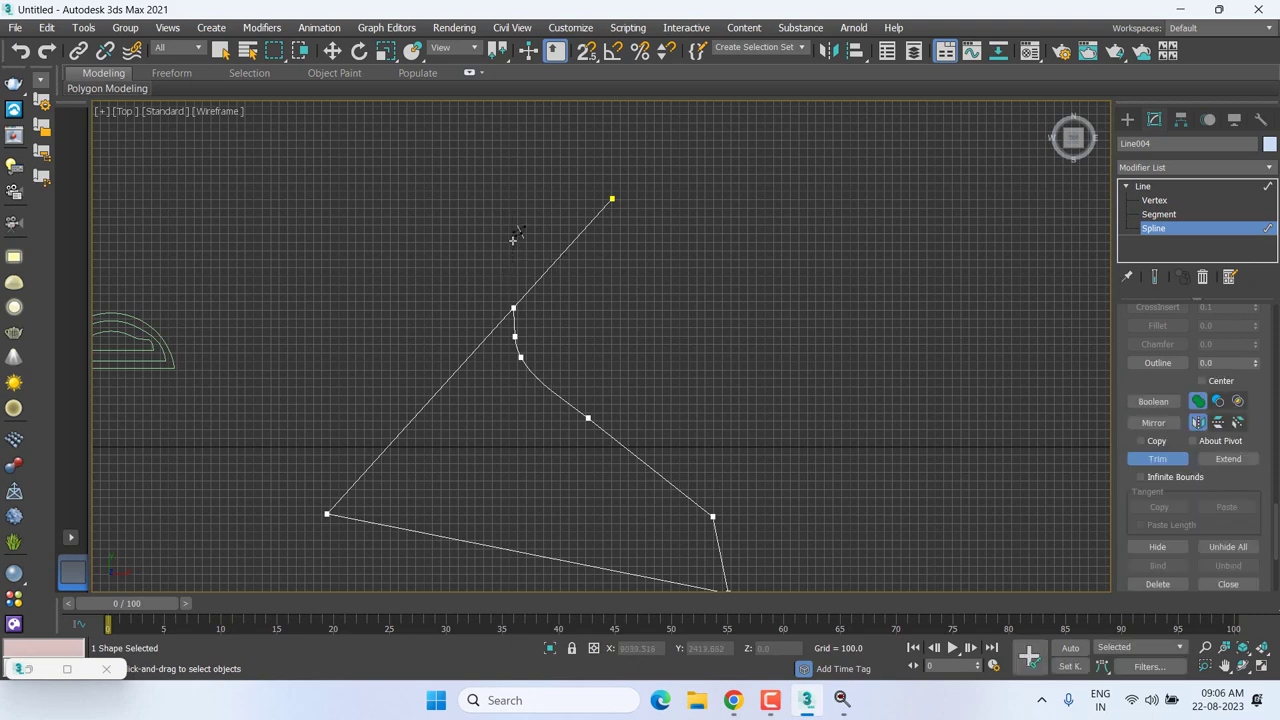
{"action": "left_click", "coordinate": [580, 232]}
{"action": "right_click", "coordinate": [640, 245]}
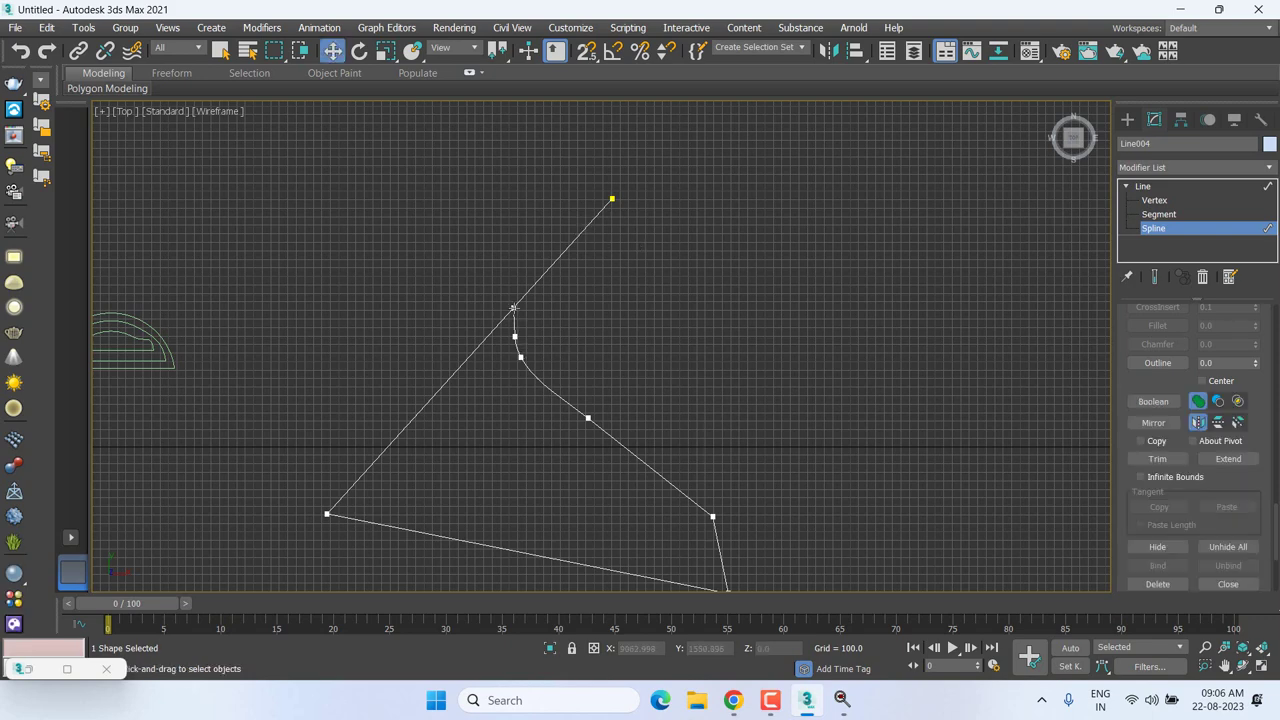
Delete the curved segments near the corner at Segment level.
{"action": "left_click", "coordinate": [1160, 214]}
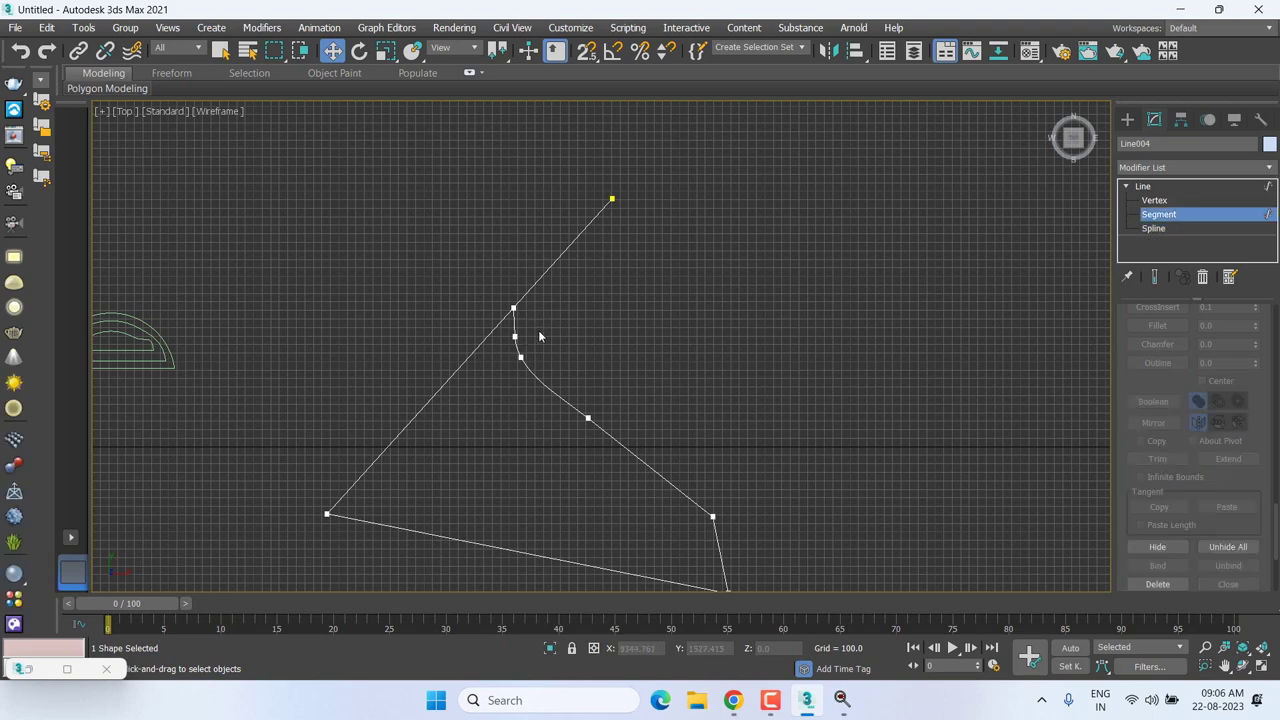
{"action": "left_click_drag", "start_coordinate": [516, 400], "coordinate": [516, 400]}
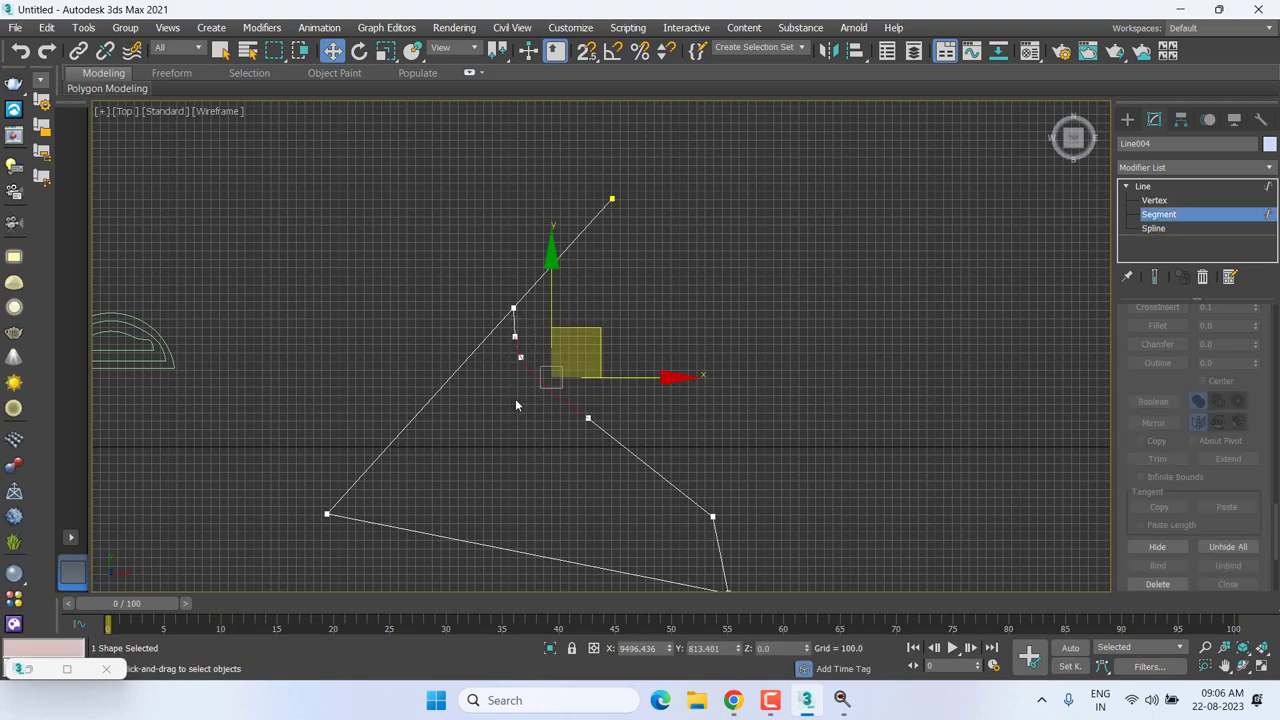
{"action": "key", "text": "Delete"}
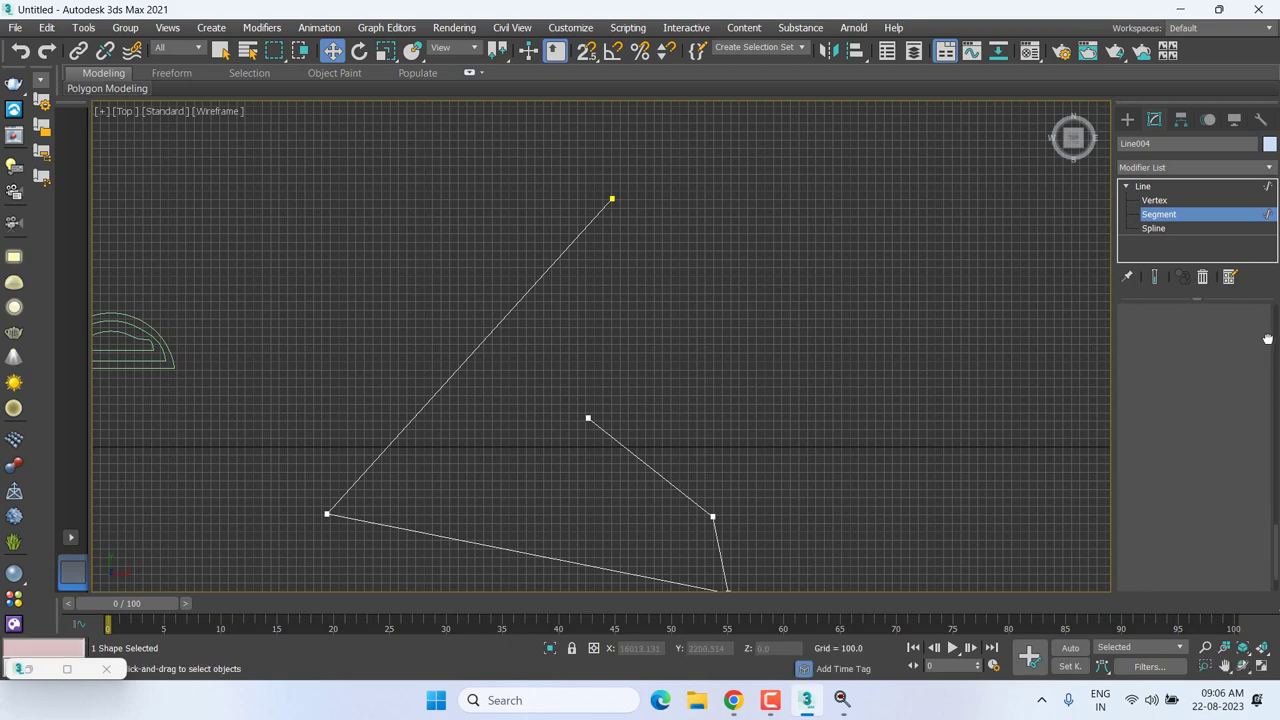
At Spline level, use Extend on the lower-right leg's open end so it meets the long diagonal.
{"action": "left_click_drag", "start_coordinate": [1259, 482], "coordinate": [1275, 254]}
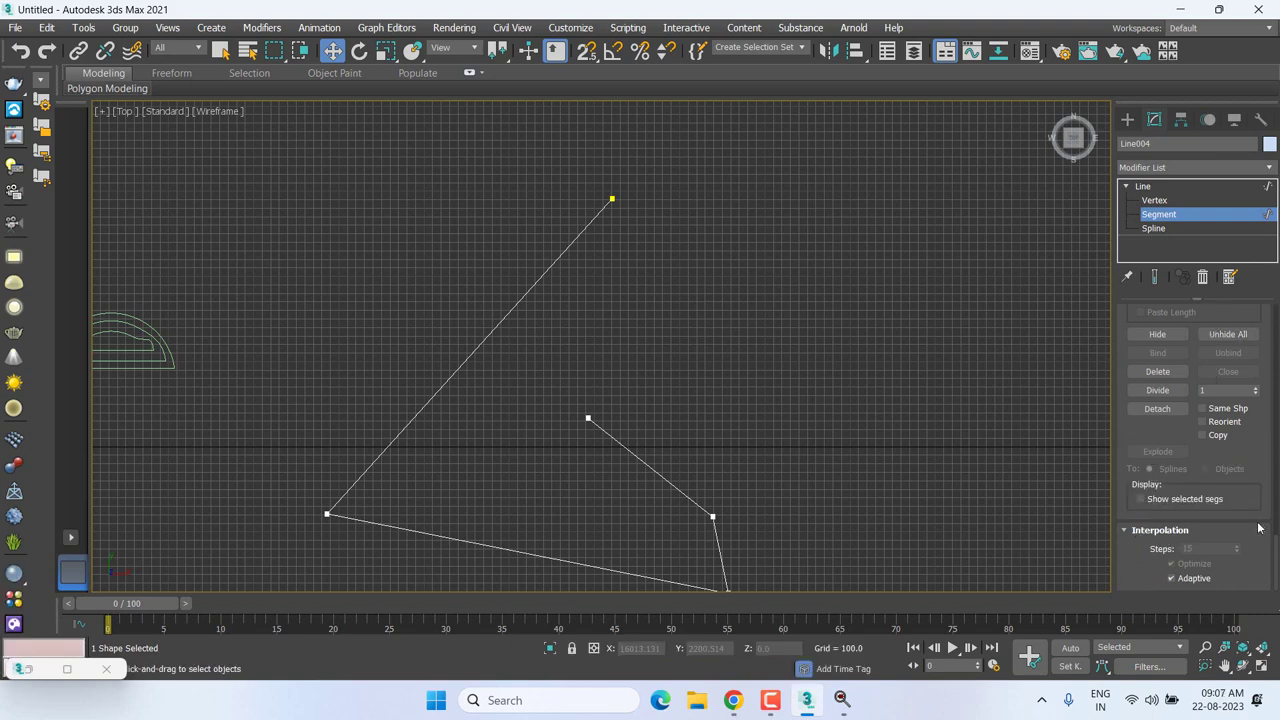
{"action": "scroll", "coordinate": [1258, 528], "scroll_direction": "up", "scroll_amount": 1}
{"action": "scroll", "coordinate": [1256, 518], "scroll_direction": "up", "scroll_amount": 1}
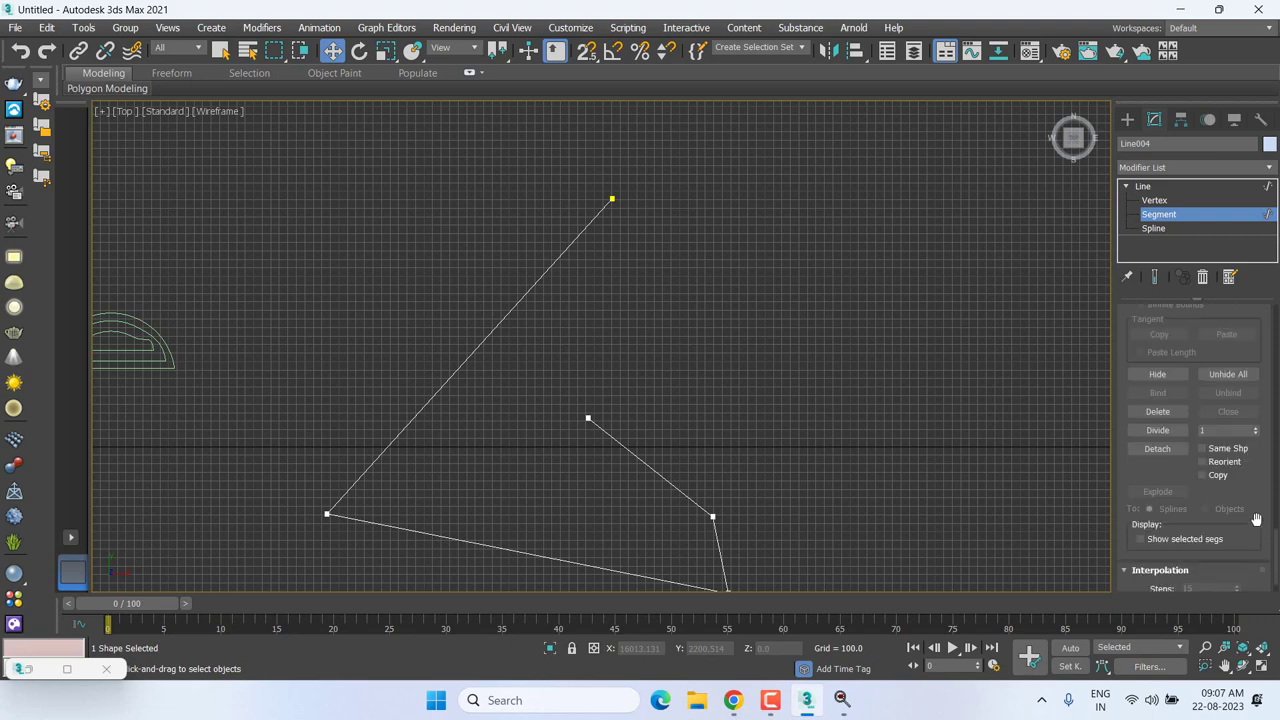
{"action": "scroll", "coordinate": [1256, 518], "scroll_direction": "down", "scroll_amount": 1}
{"action": "scroll", "coordinate": [1258, 526], "scroll_direction": "down", "scroll_amount": 1}
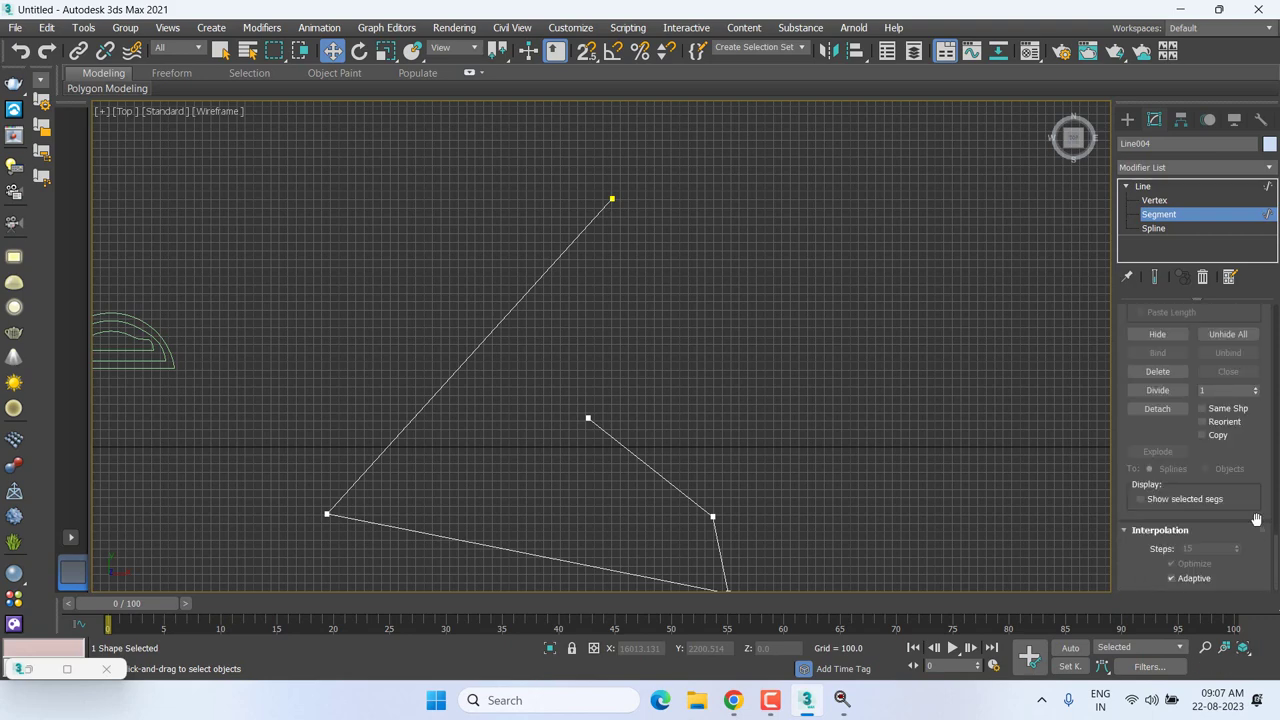
{"action": "scroll", "coordinate": [1256, 510], "scroll_direction": "up", "scroll_amount": 1}
{"action": "scroll", "coordinate": [1257, 490], "scroll_direction": "up", "scroll_amount": 1}
{"action": "scroll", "coordinate": [1257, 470], "scroll_direction": "up", "scroll_amount": 1}
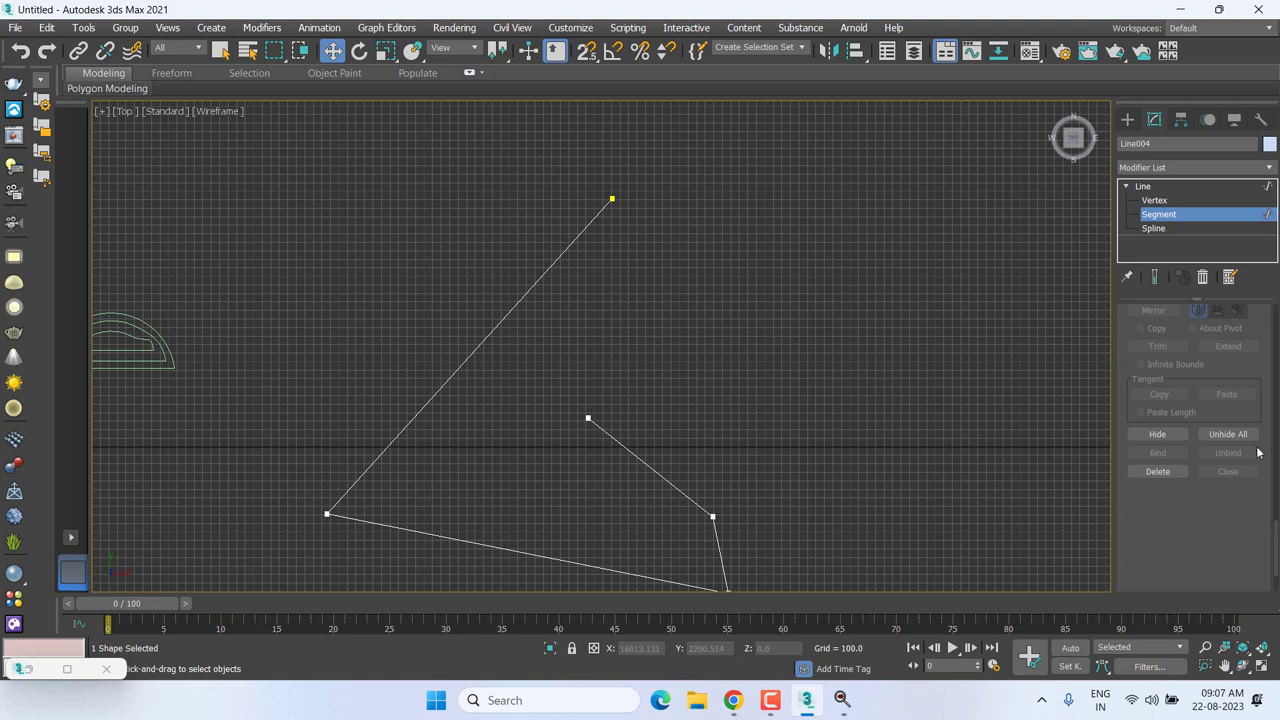
{"action": "left_click", "coordinate": [1158, 229]}
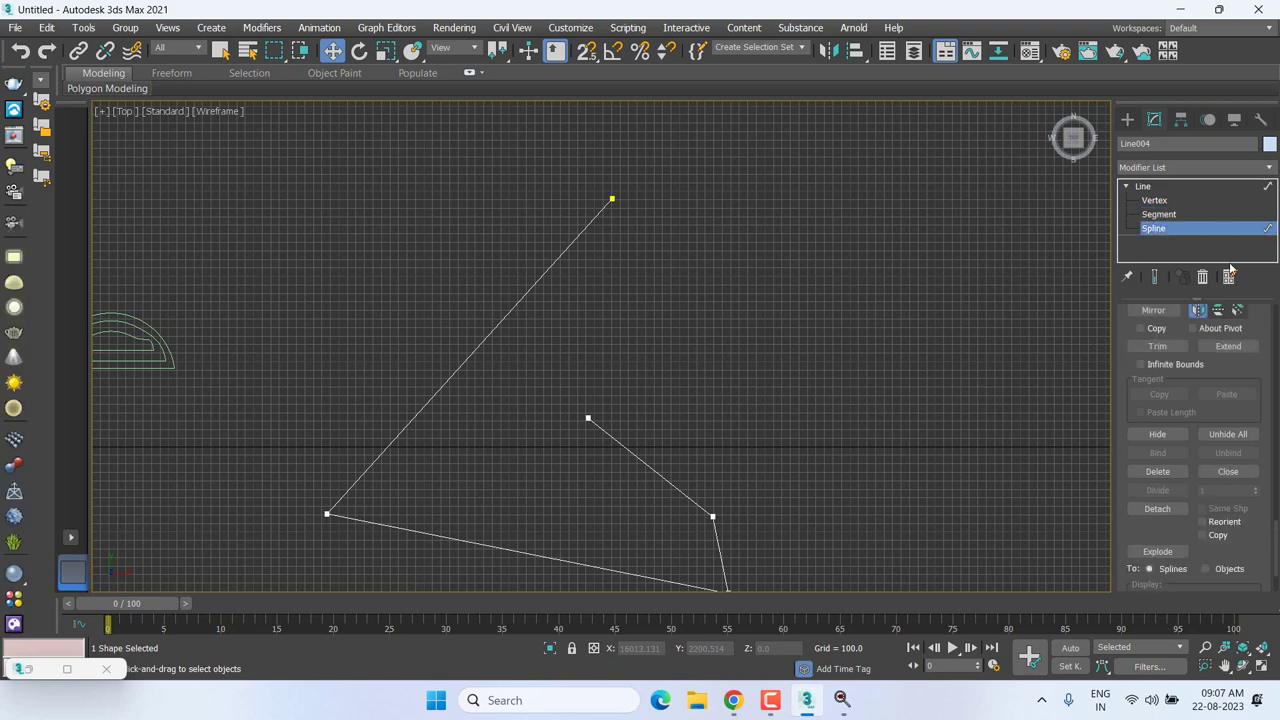
{"action": "left_click", "coordinate": [1228, 346]}
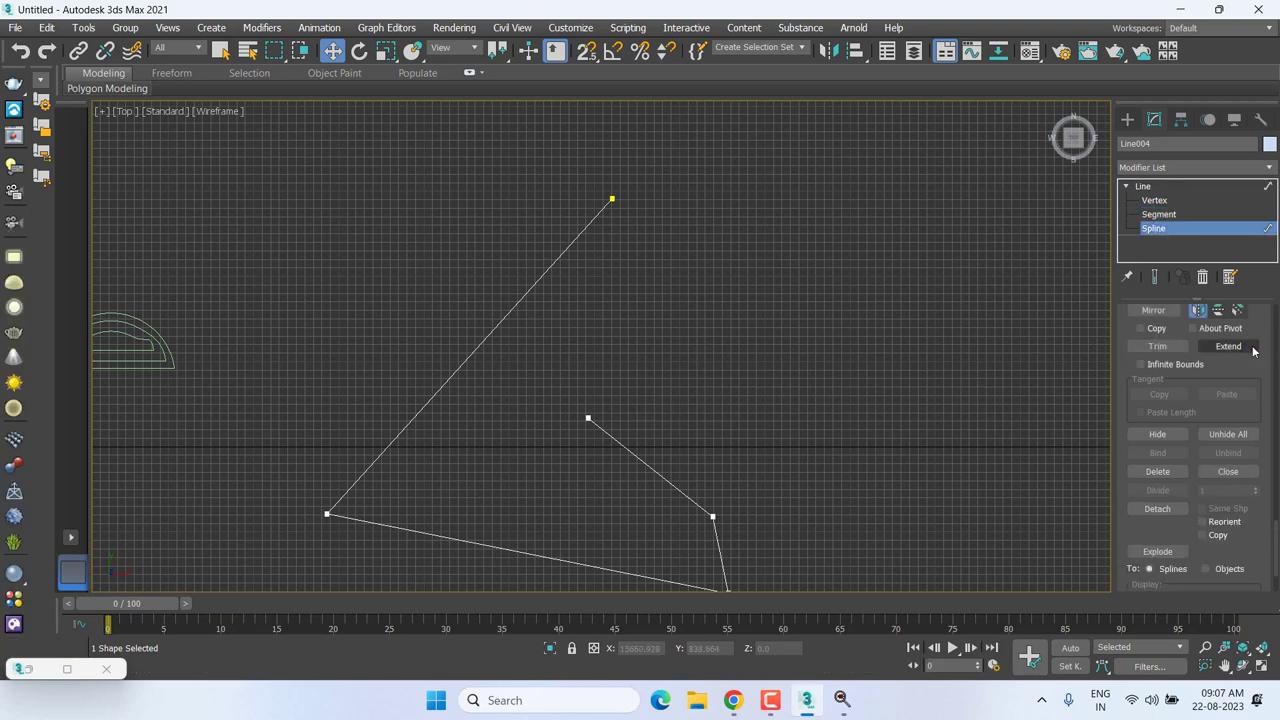
{"action": "left_click", "coordinate": [591, 422]}
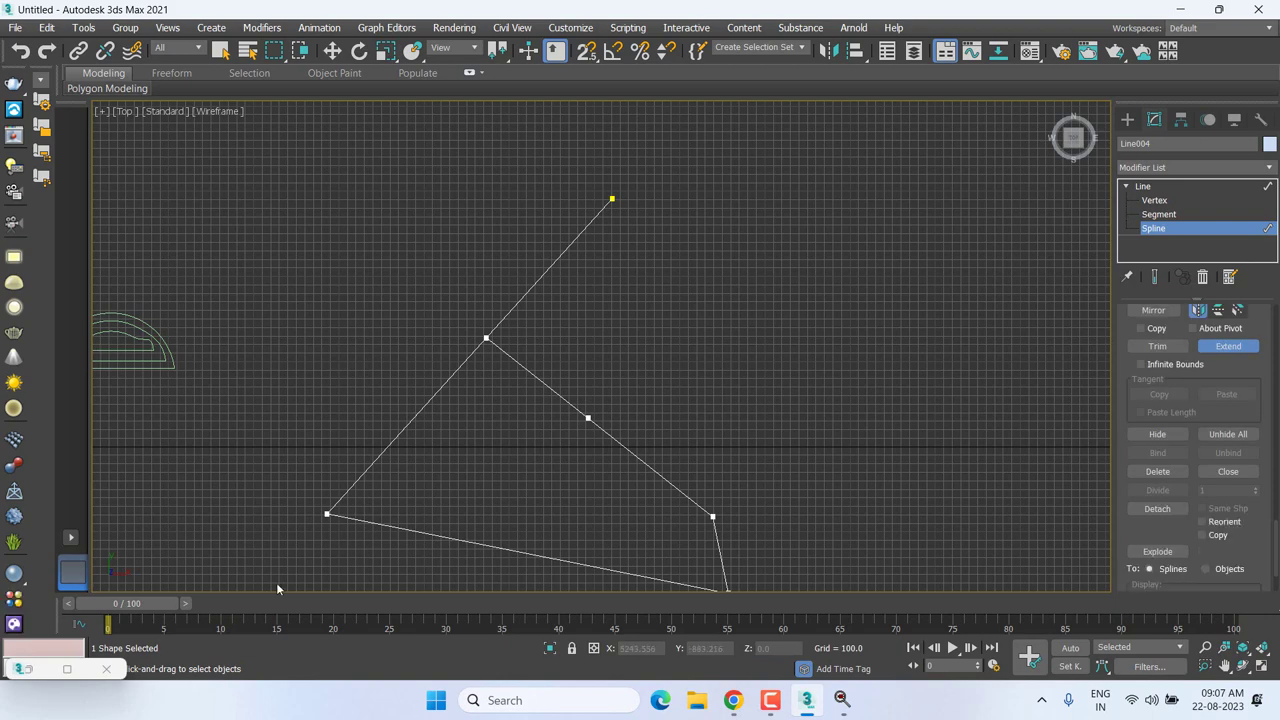
{"action": "middle_click_drag", "start_coordinate": [572, 469], "coordinate": [577, 428]}
Exit Extend mode on Line004.
{"action": "key", "text": "w"}
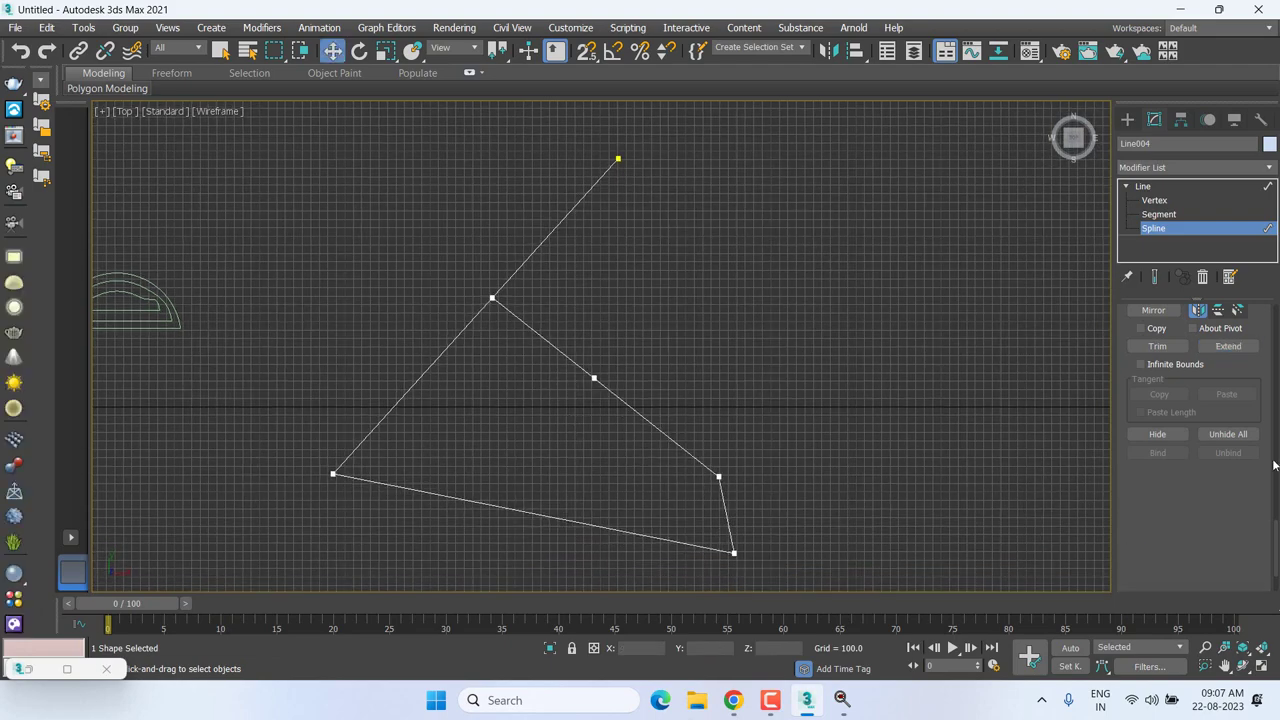
{"action": "scroll", "coordinate": [1143, 458], "scroll_direction": "down", "scroll_amount": 3}
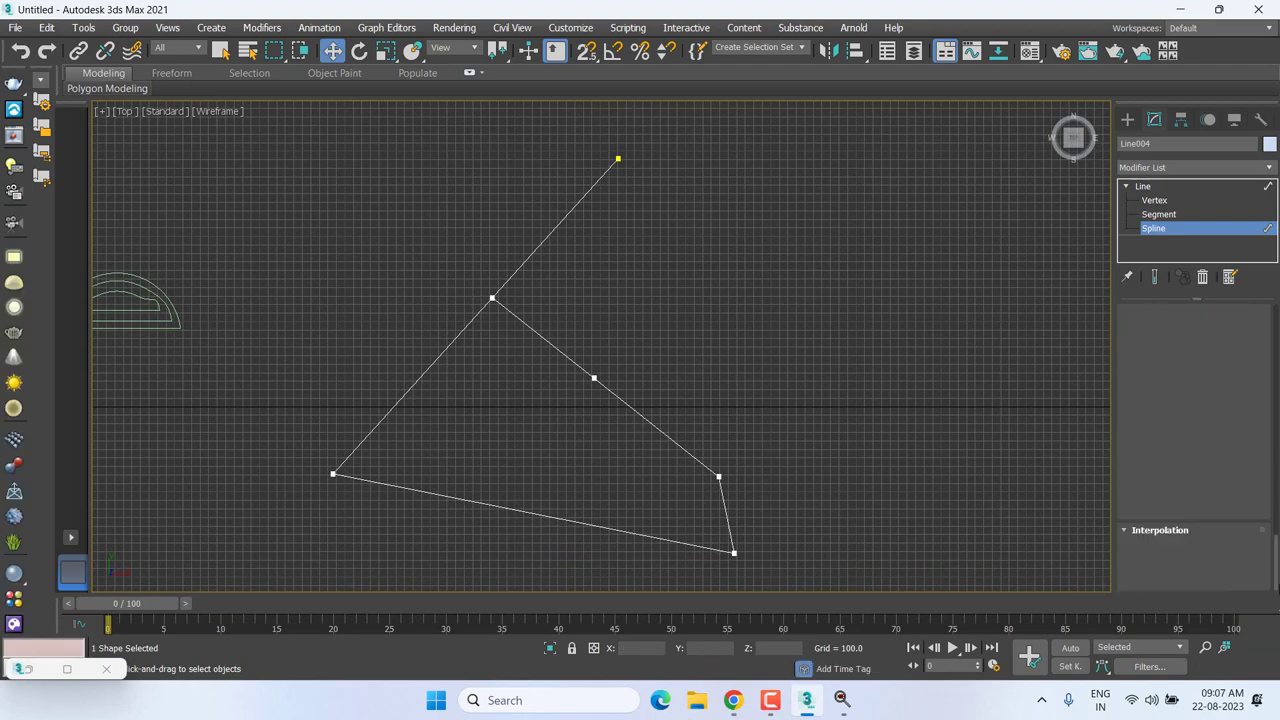
{"action": "scroll", "coordinate": [1190, 440], "scroll_direction": "up", "scroll_amount": 2}
{"action": "scroll", "coordinate": [1190, 440], "scroll_direction": "up", "scroll_amount": 2}
{"action": "scroll", "coordinate": [1190, 440], "scroll_direction": "up", "scroll_amount": 2}
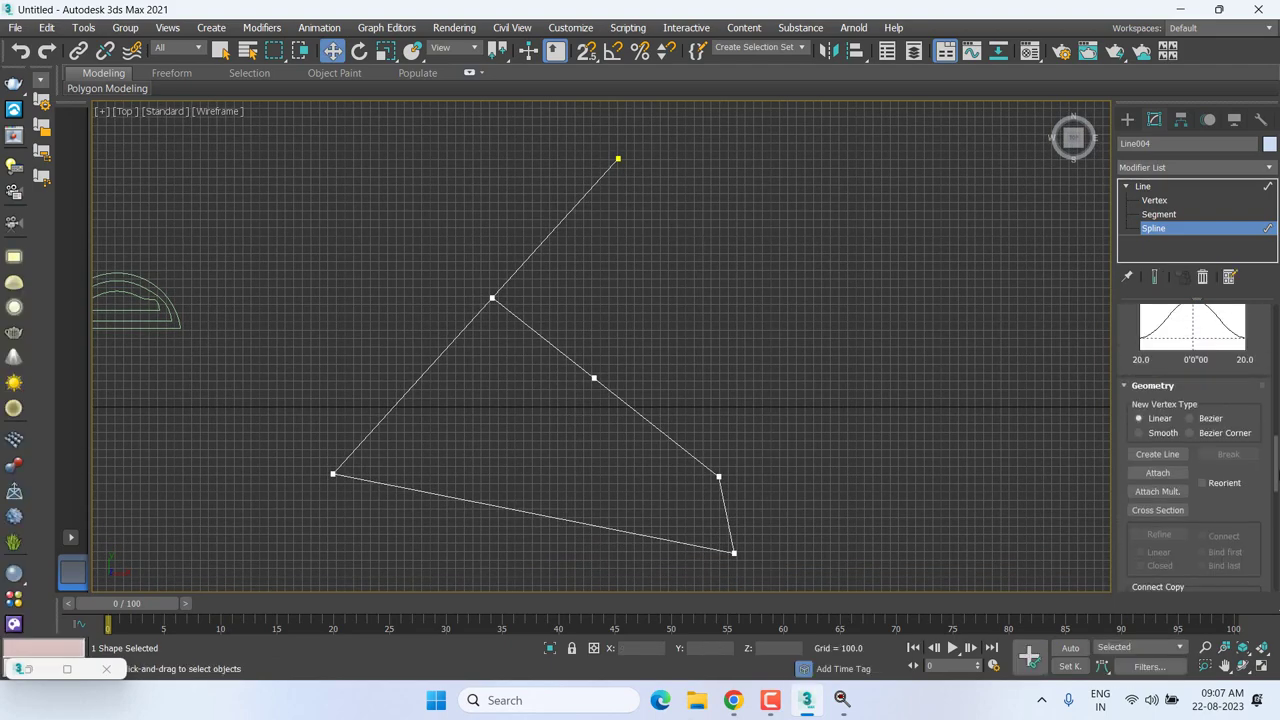
{"action": "scroll", "coordinate": [1190, 440], "scroll_direction": "up", "scroll_amount": 2}
{"action": "scroll", "coordinate": [1194, 444], "scroll_direction": "up", "scroll_amount": 2}
{"action": "scroll", "coordinate": [1194, 444], "scroll_direction": "up", "scroll_amount": 2}
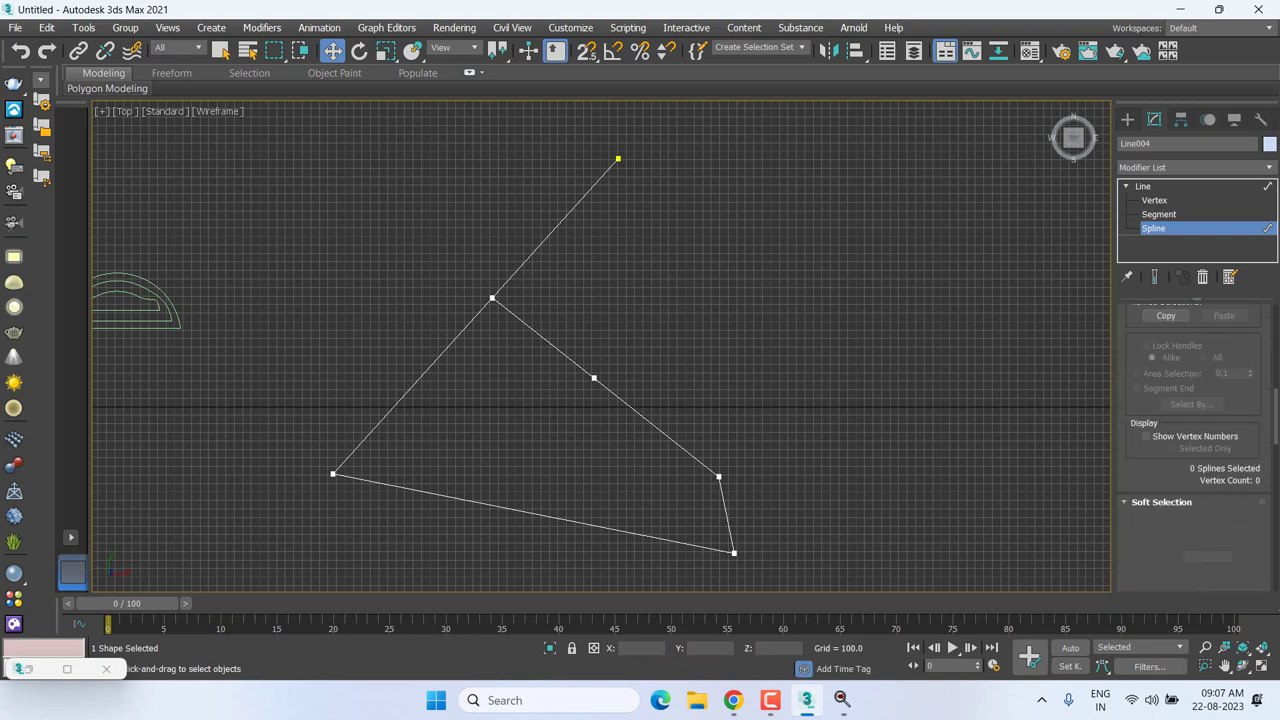
{"action": "scroll", "coordinate": [1198, 464], "scroll_direction": "down", "scroll_amount": 2}
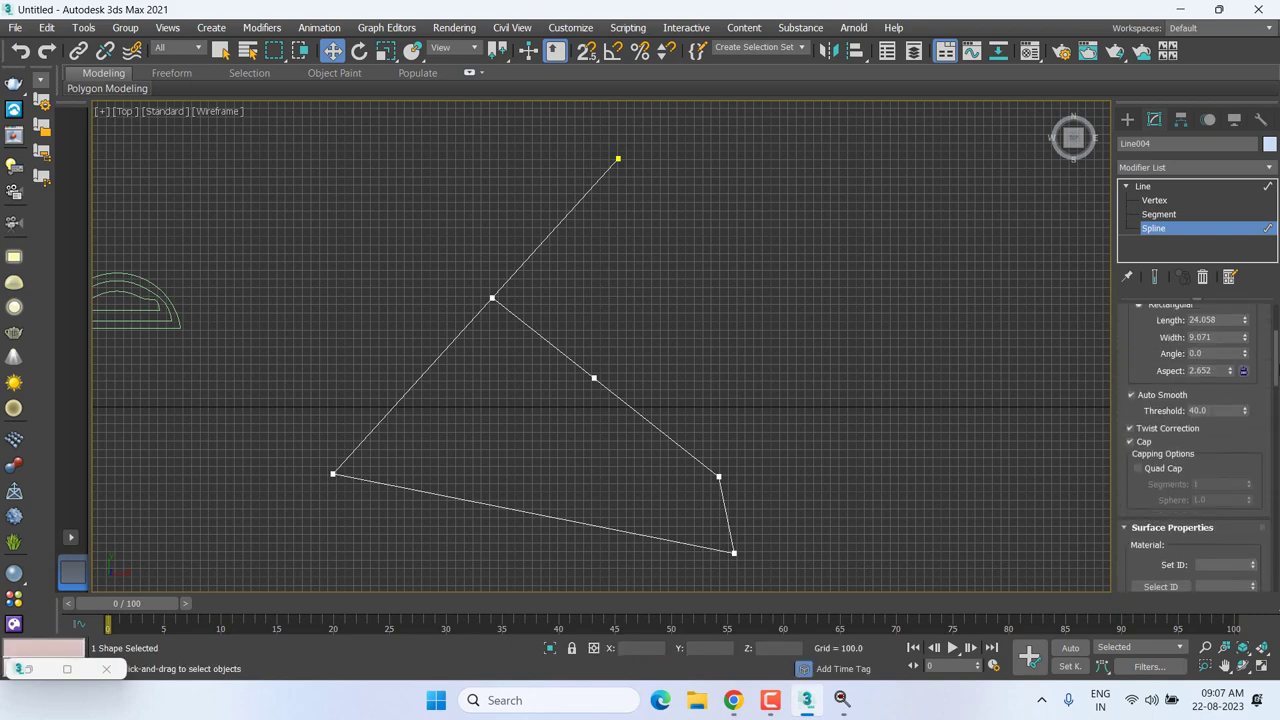
{"action": "scroll", "coordinate": [1195, 440], "scroll_direction": "up", "scroll_amount": 2}
{"action": "scroll", "coordinate": [1195, 440], "scroll_direction": "up", "scroll_amount": 2}
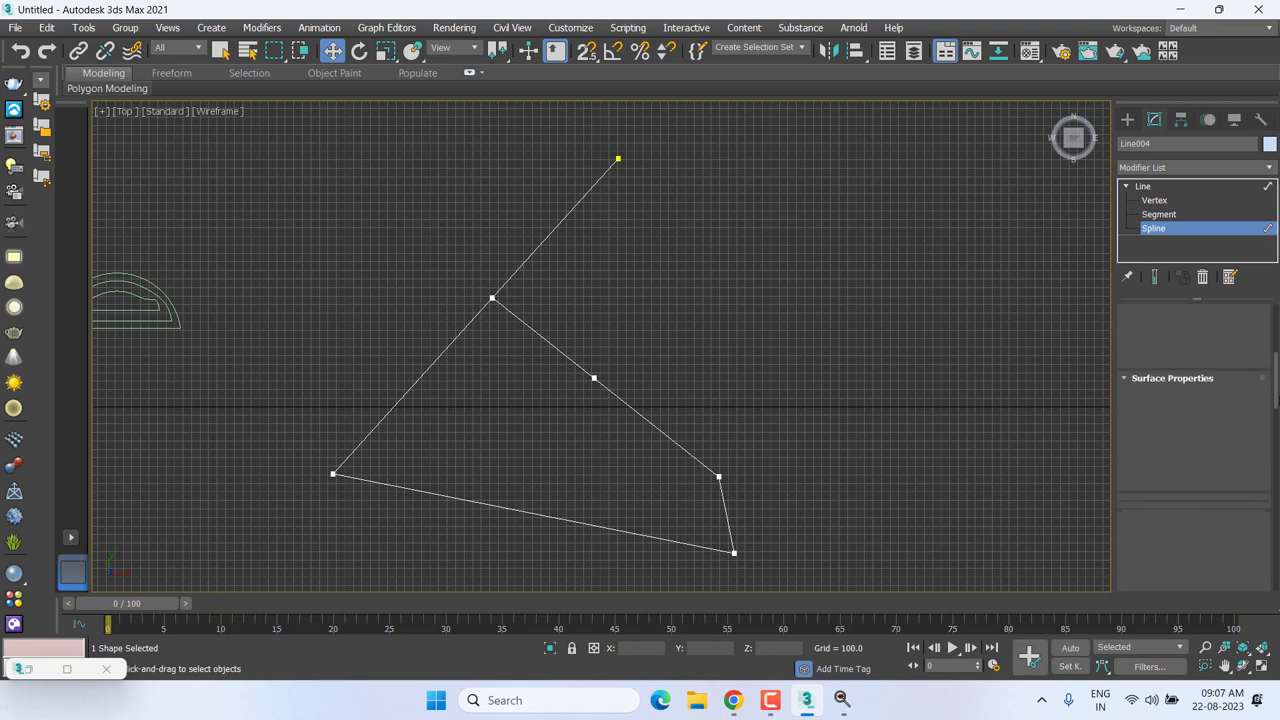
{"action": "scroll", "coordinate": [1195, 440], "scroll_direction": "up", "scroll_amount": 2}
{"action": "scroll", "coordinate": [1195, 440], "scroll_direction": "down", "scroll_amount": 3}
{"action": "scroll", "coordinate": [1195, 440], "scroll_direction": "down", "scroll_amount": 2}
{"action": "scroll", "coordinate": [1195, 440], "scroll_direction": "down", "scroll_amount": 2}
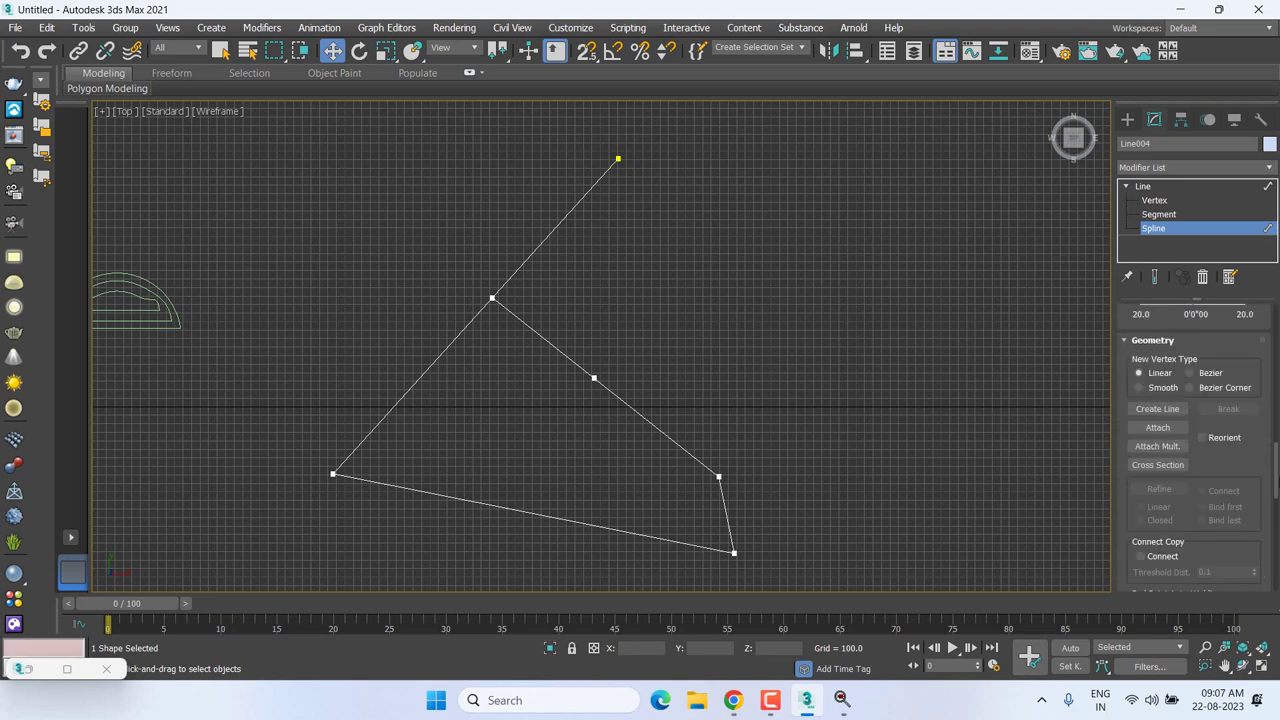
Switch Line004 to Vertex level and activate Fuse in the Geometry rollout.
{"action": "left_click", "coordinate": [1155, 200]}
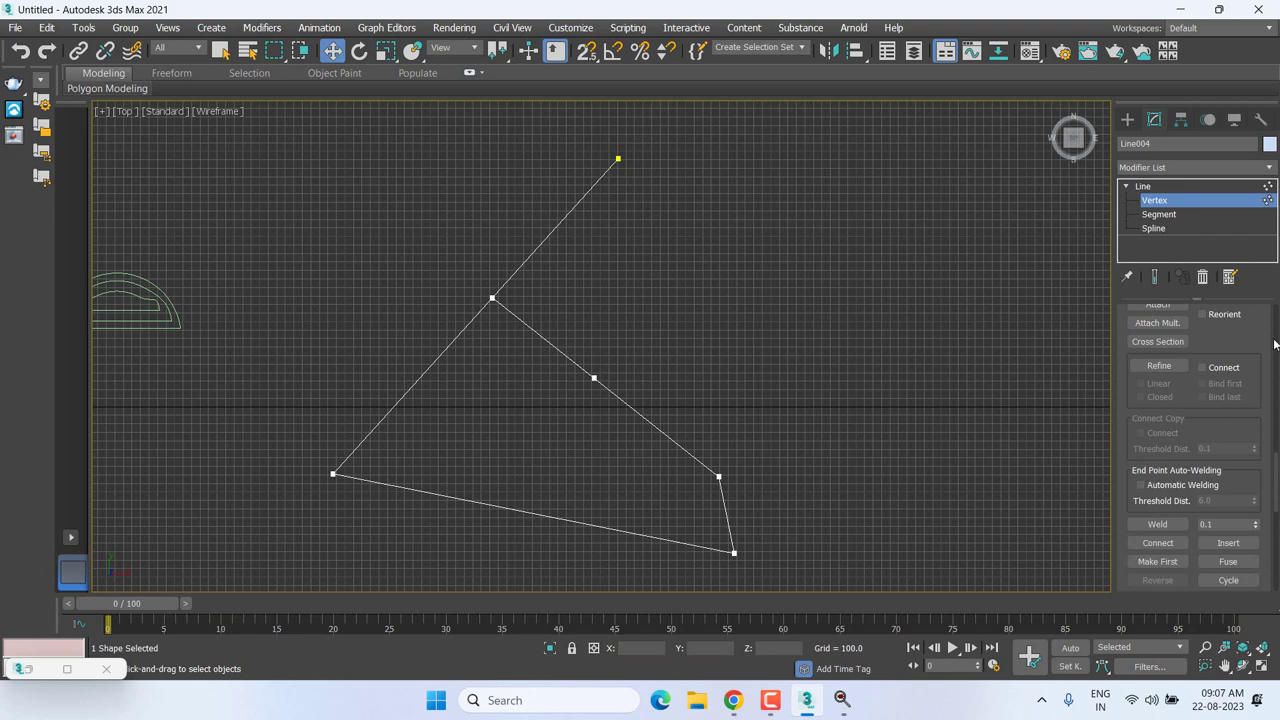
{"action": "scroll", "coordinate": [1195, 440], "scroll_direction": "down", "scroll_amount": 2}
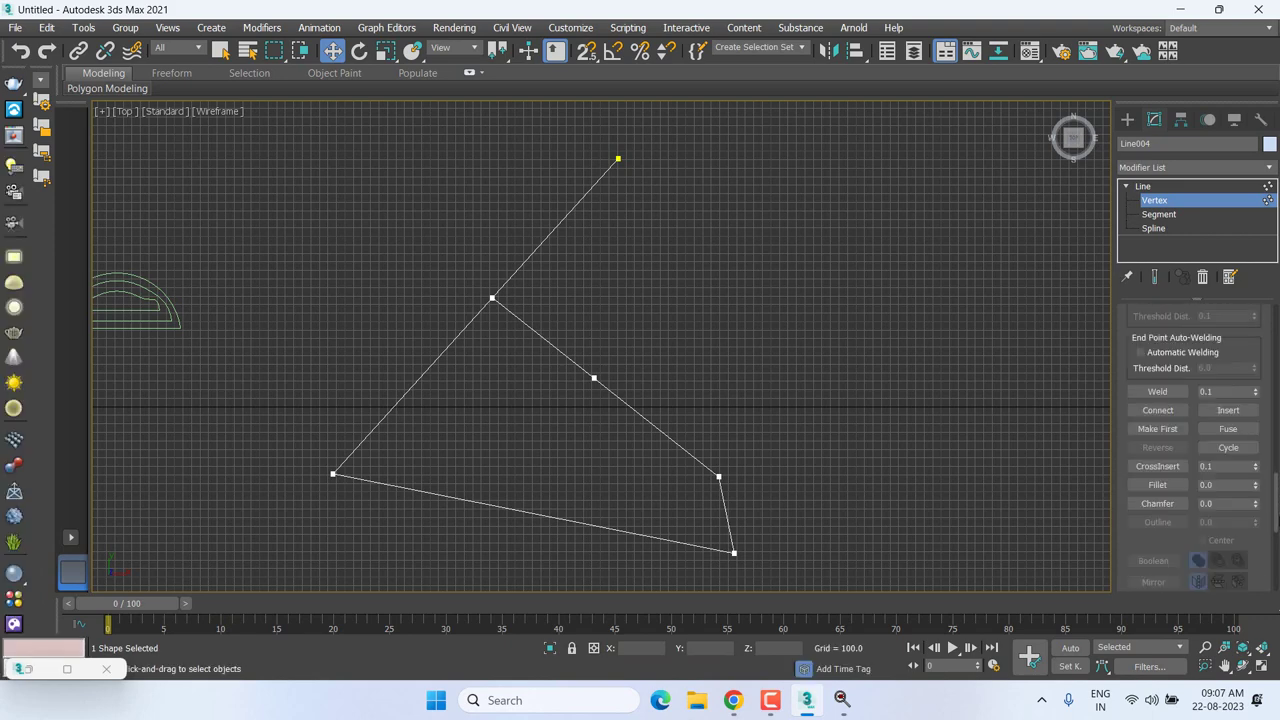
{"action": "left_click", "coordinate": [1228, 428]}
{"action": "scroll", "coordinate": [1277, 493], "scroll_direction": "down", "scroll_amount": 5}
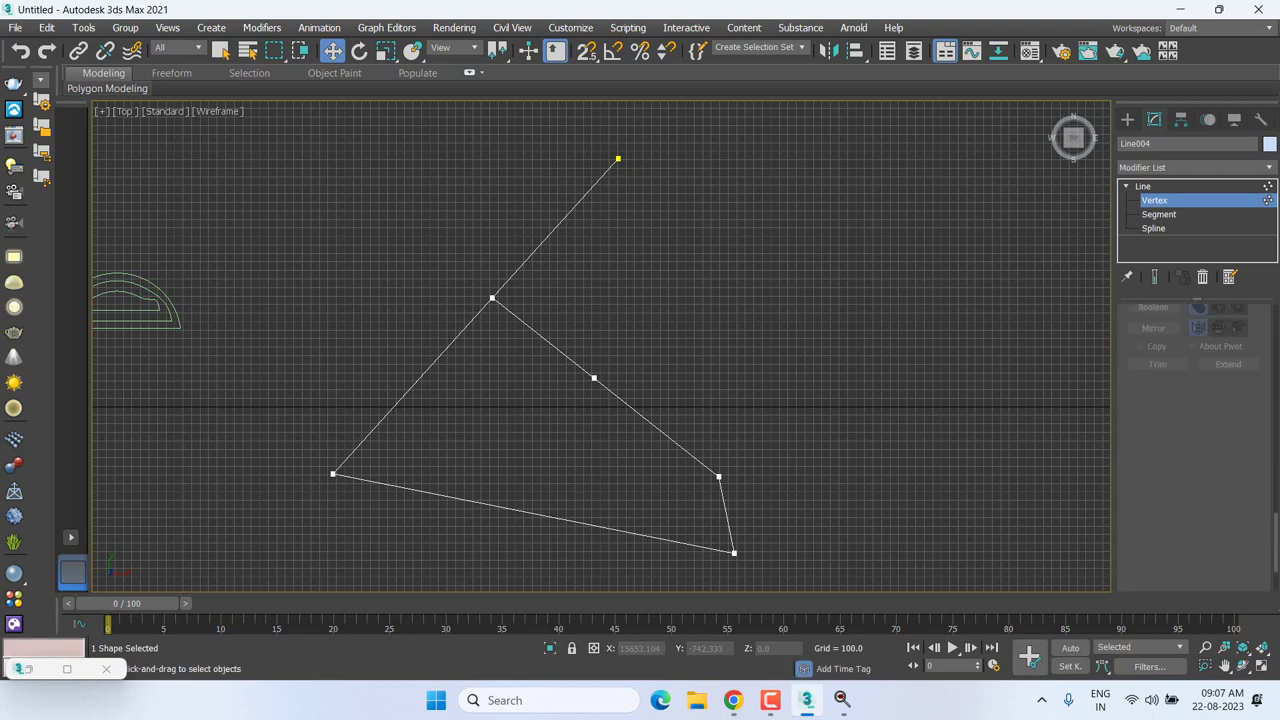
{"action": "scroll", "coordinate": [1194, 446], "scroll_direction": "down", "scroll_amount": 1}
{"action": "scroll", "coordinate": [1196, 444], "scroll_direction": "down", "scroll_amount": 1}
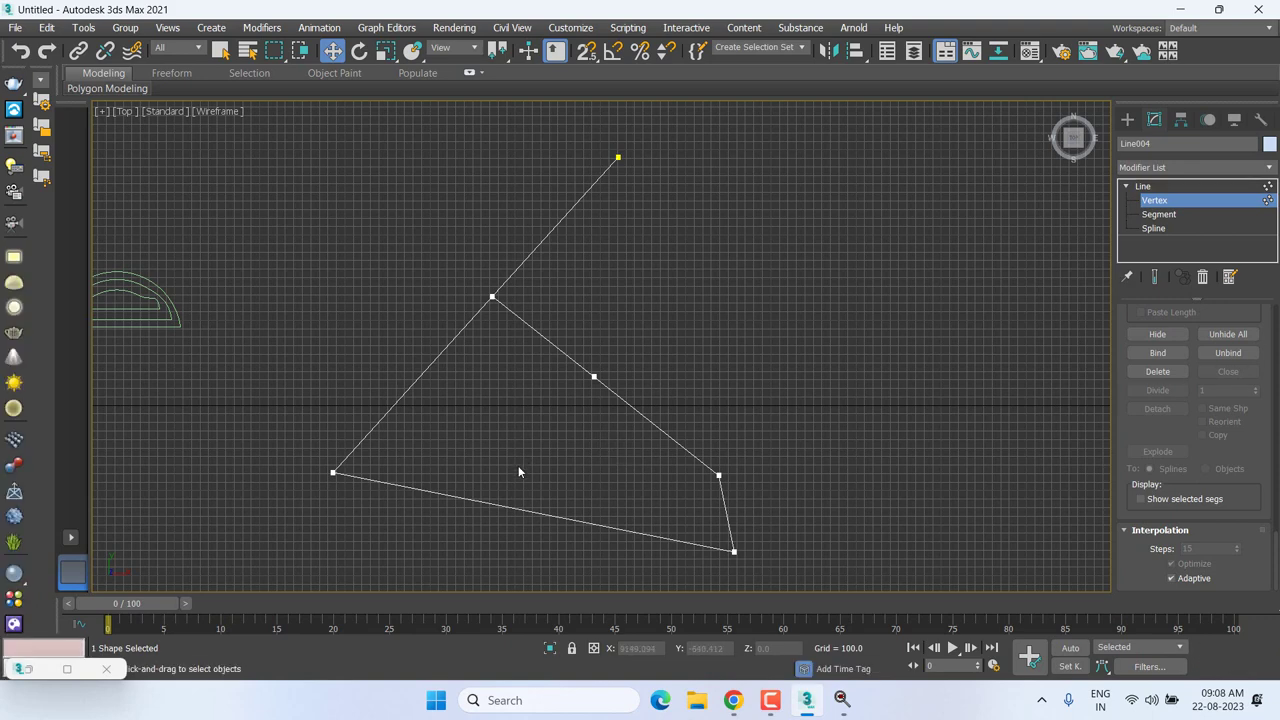
{"action": "mouse_move", "coordinate": [733, 700]}
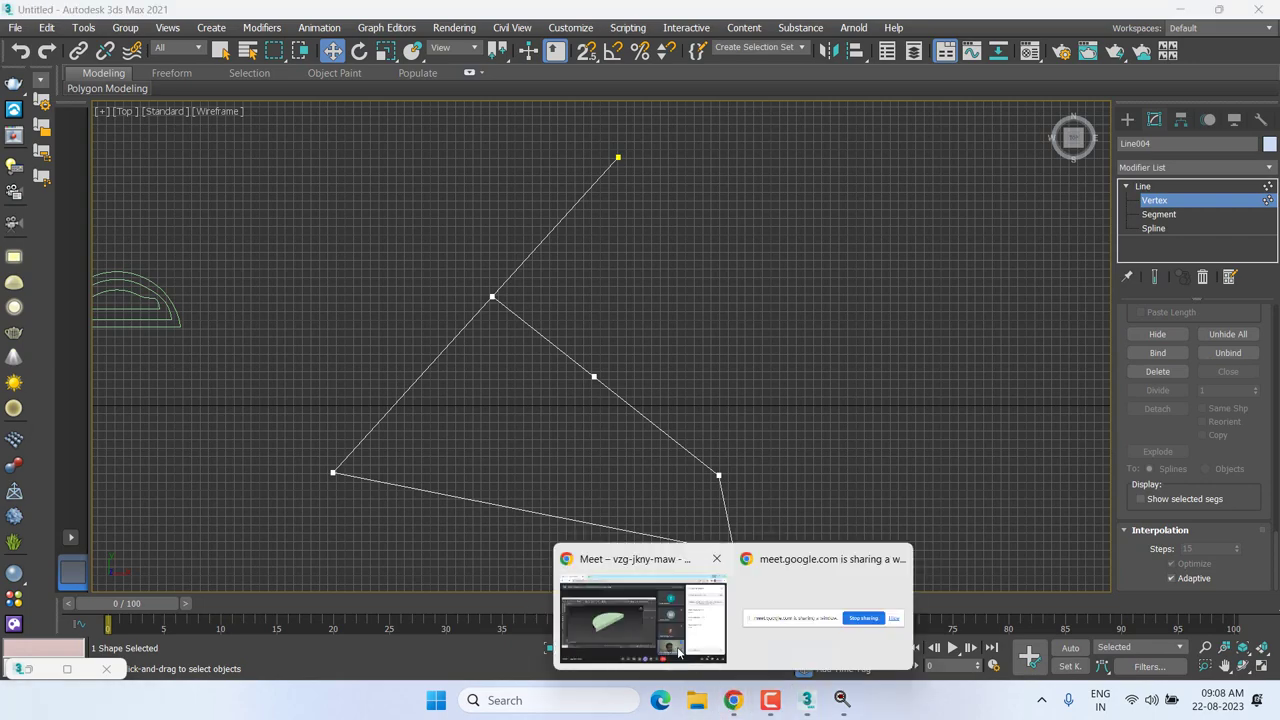
{"action": "left_click", "coordinate": [678, 652]}
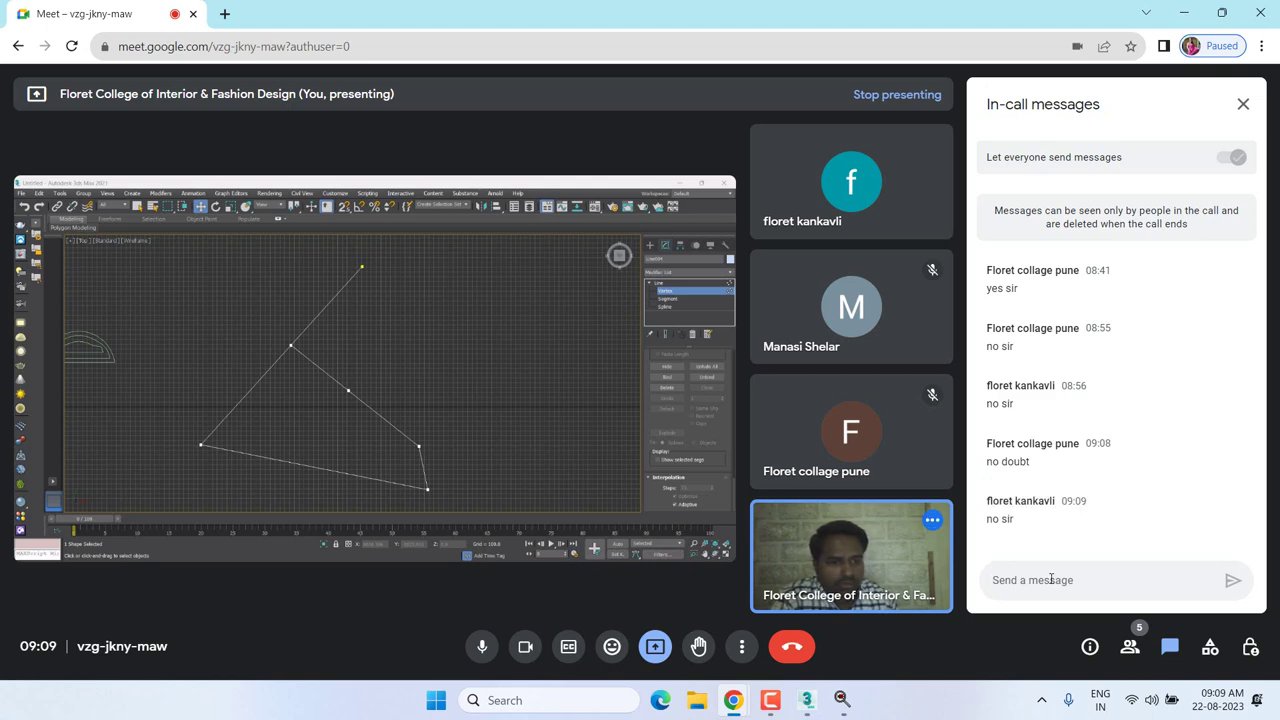
{"action": "key", "text": "alt+Tab"}
Select every existing shape in the scene and delete them all.
{"action": "scroll", "coordinate": [560, 330], "scroll_direction": "down", "scroll_amount": 2}
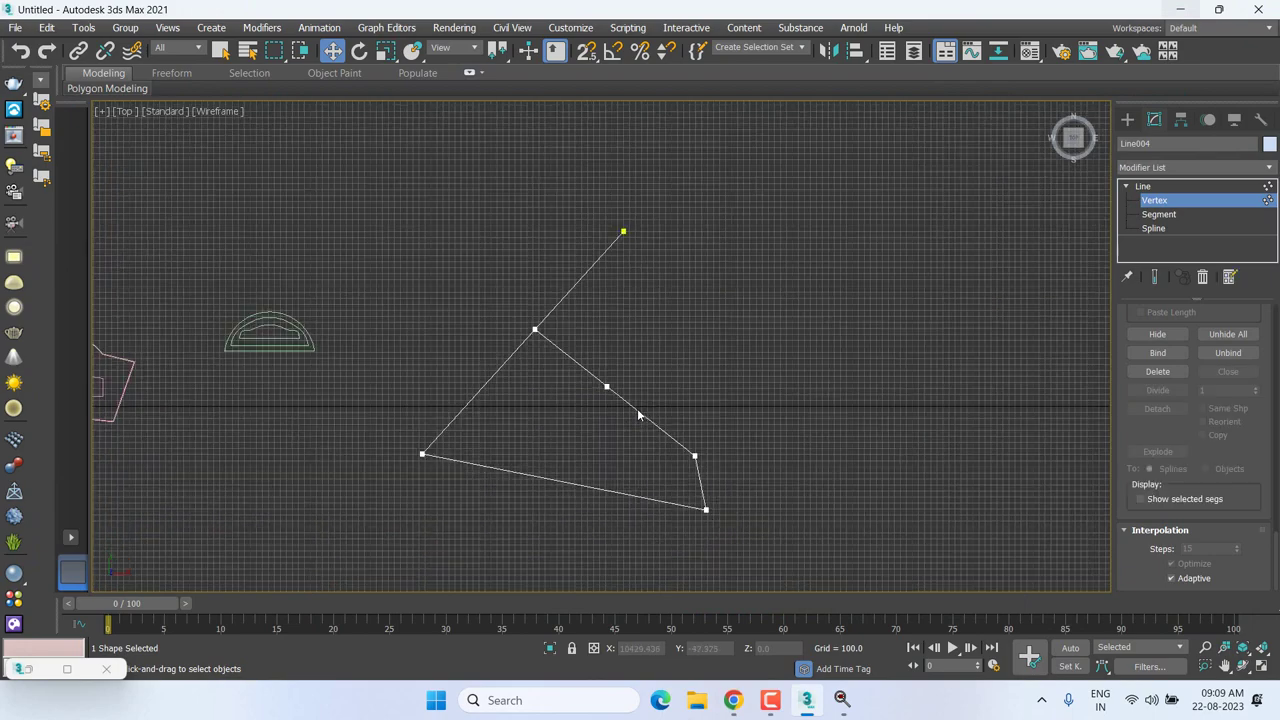
{"action": "scroll", "coordinate": [560, 330], "scroll_direction": "down", "scroll_amount": 2}
{"action": "middle_click_drag", "start_coordinate": [600, 340], "coordinate": [586, 330]}
{"action": "left_click", "coordinate": [1140, 186]}
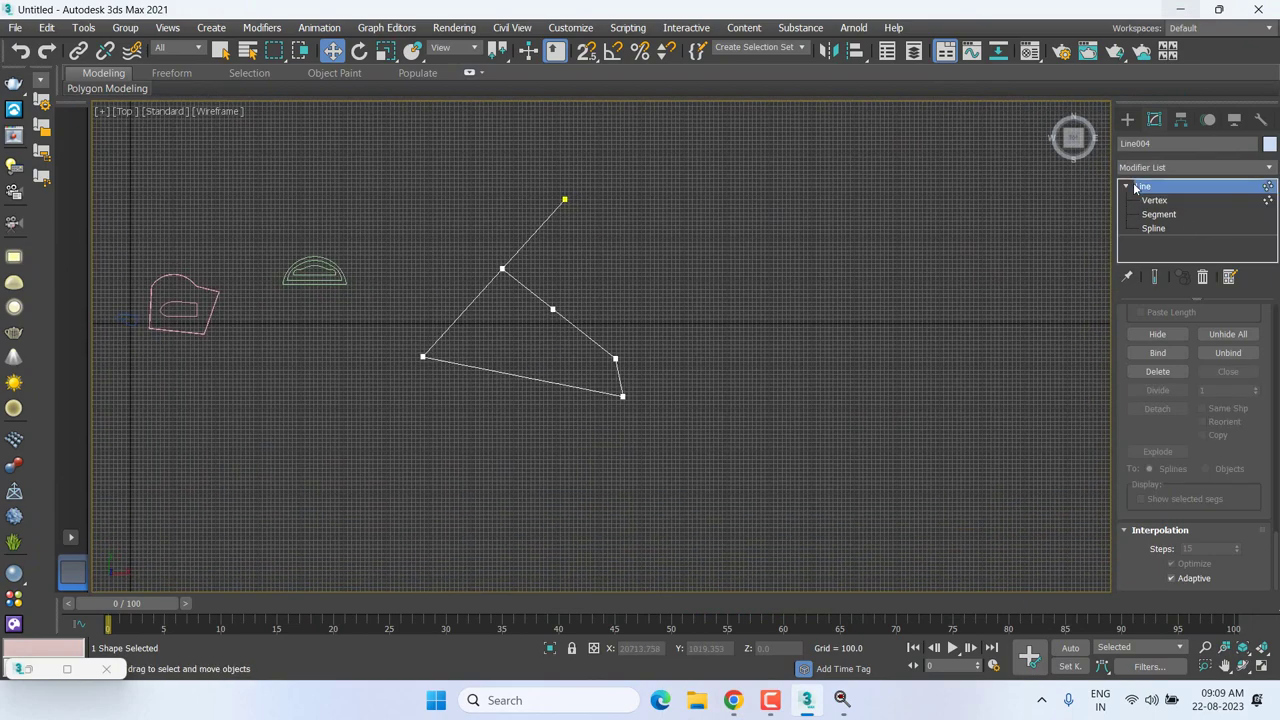
{"action": "left_click", "coordinate": [1127, 119]}
{"action": "scroll", "coordinate": [576, 331], "scroll_direction": "down", "scroll_amount": 2}
{"action": "scroll", "coordinate": [576, 331], "scroll_direction": "down", "scroll_amount": 2}
{"action": "left_click_drag", "start_coordinate": [276, 410], "coordinate": [698, 234]}
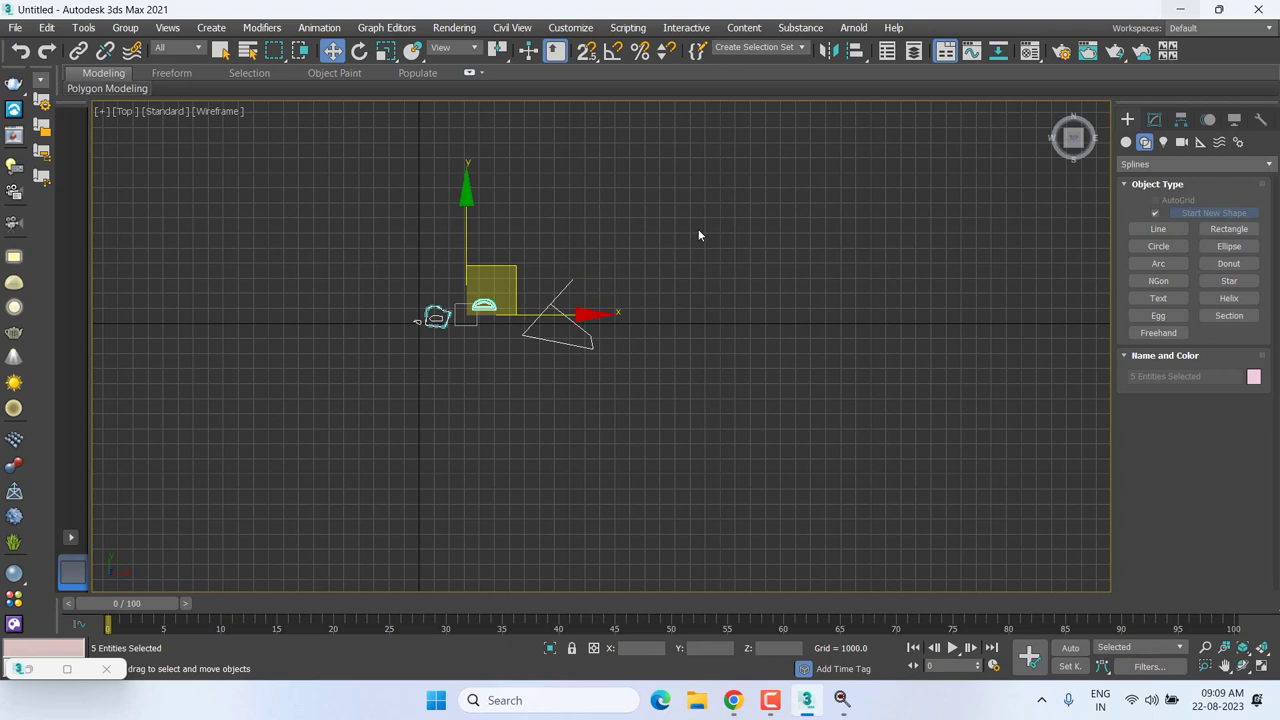
{"action": "key", "text": "Delete"}
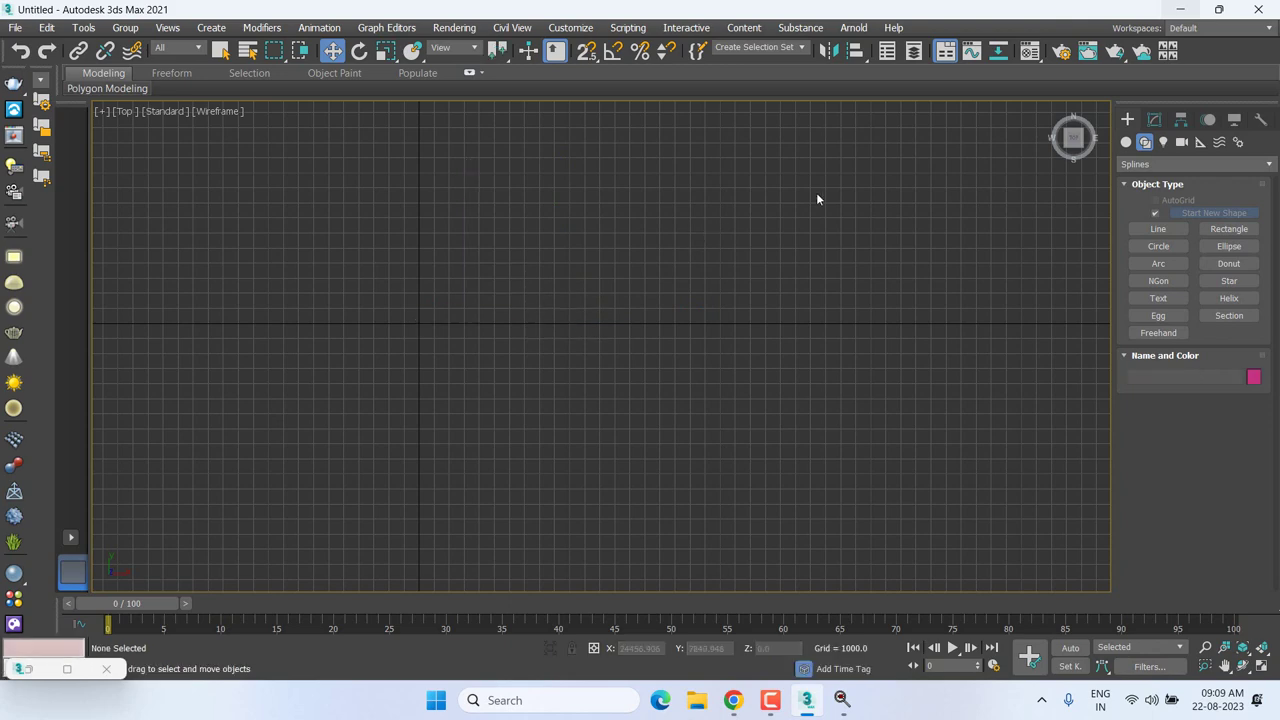
Draw a large rectangle spline across the centre of the Top view.
{"action": "left_click", "coordinate": [1229, 229]}
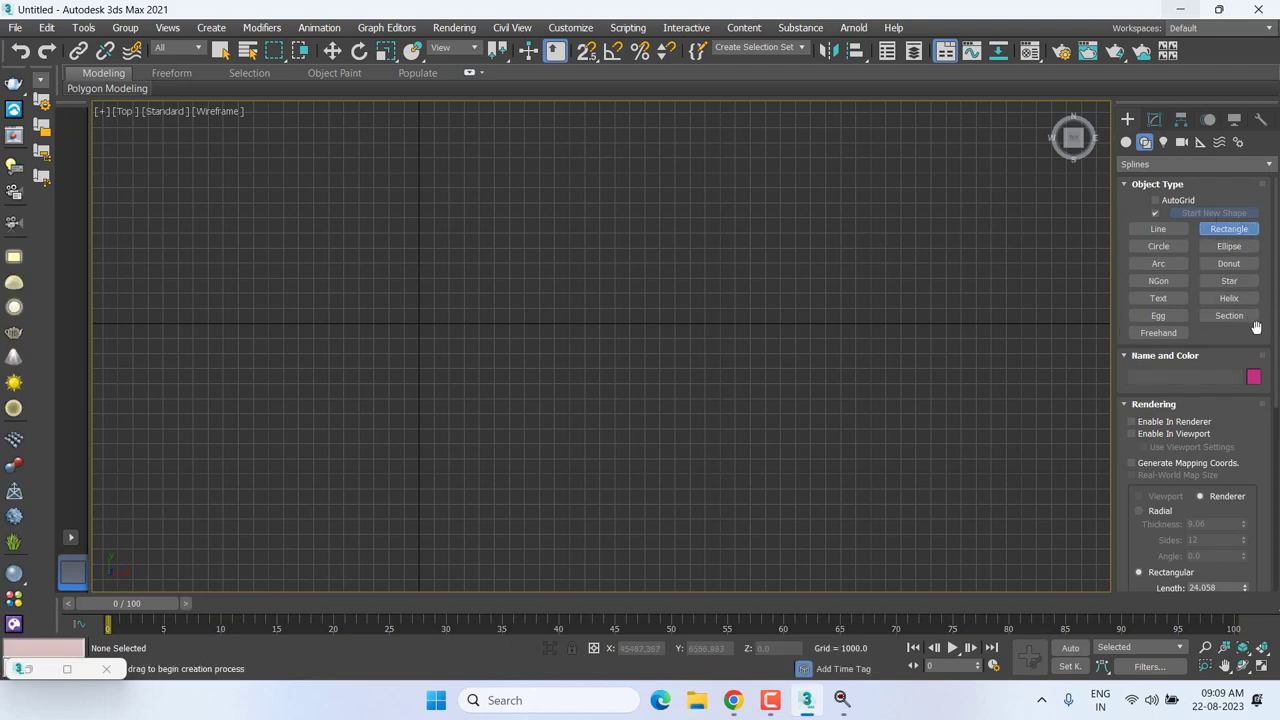
{"action": "mouse_move", "coordinate": [660, 309]}
{"action": "middle_mouse_down"}
{"action": "mouse_move", "coordinate": [820, 314]}
{"action": "mouse_move", "coordinate": [847, 299]}
{"action": "mouse_move", "coordinate": [767, 291]}
{"action": "middle_mouse_up"}
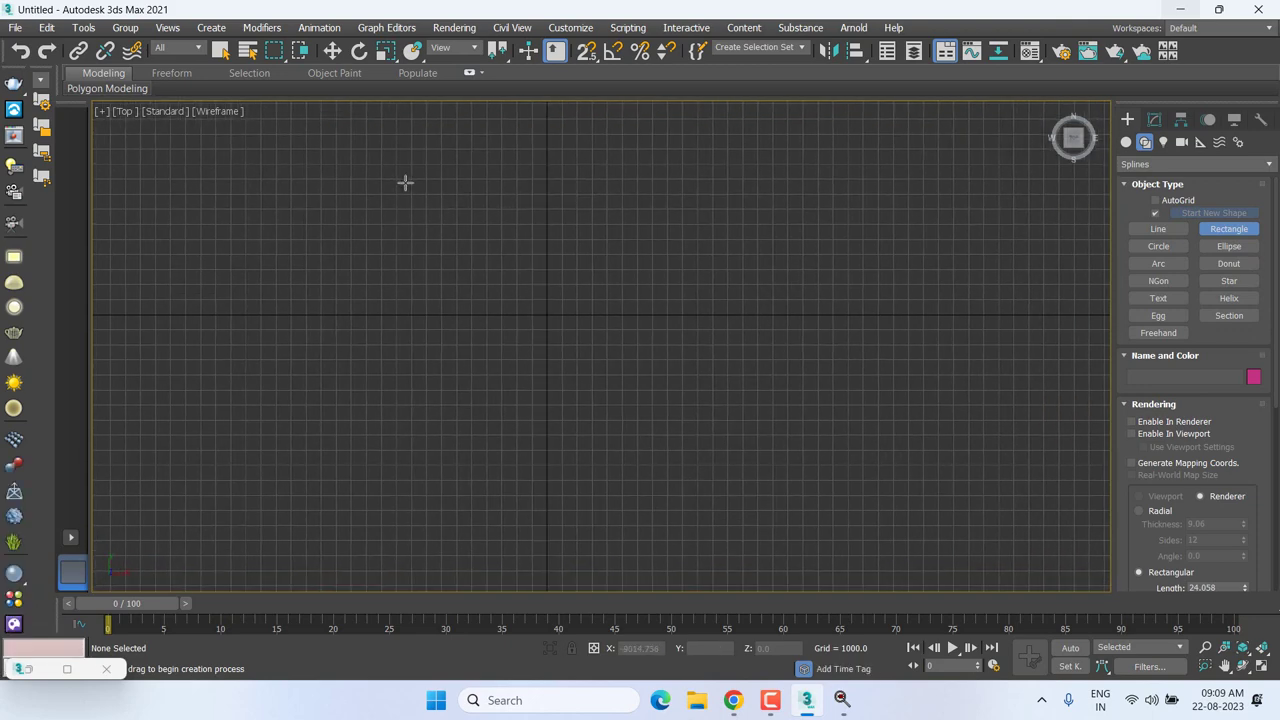
{"action": "mouse_move", "coordinate": [380, 161]}
{"action": "left_mouse_down"}
{"action": "mouse_move", "coordinate": [842, 496]}
{"action": "mouse_move", "coordinate": [966, 543]}
{"action": "mouse_move", "coordinate": [882, 477]}
{"action": "mouse_move", "coordinate": [907, 484]}
{"action": "left_mouse_up"}
Set the rectangle's rendered Length and Width (18.413) and enable it in renderer and viewport.
{"action": "key", "text": "w"}
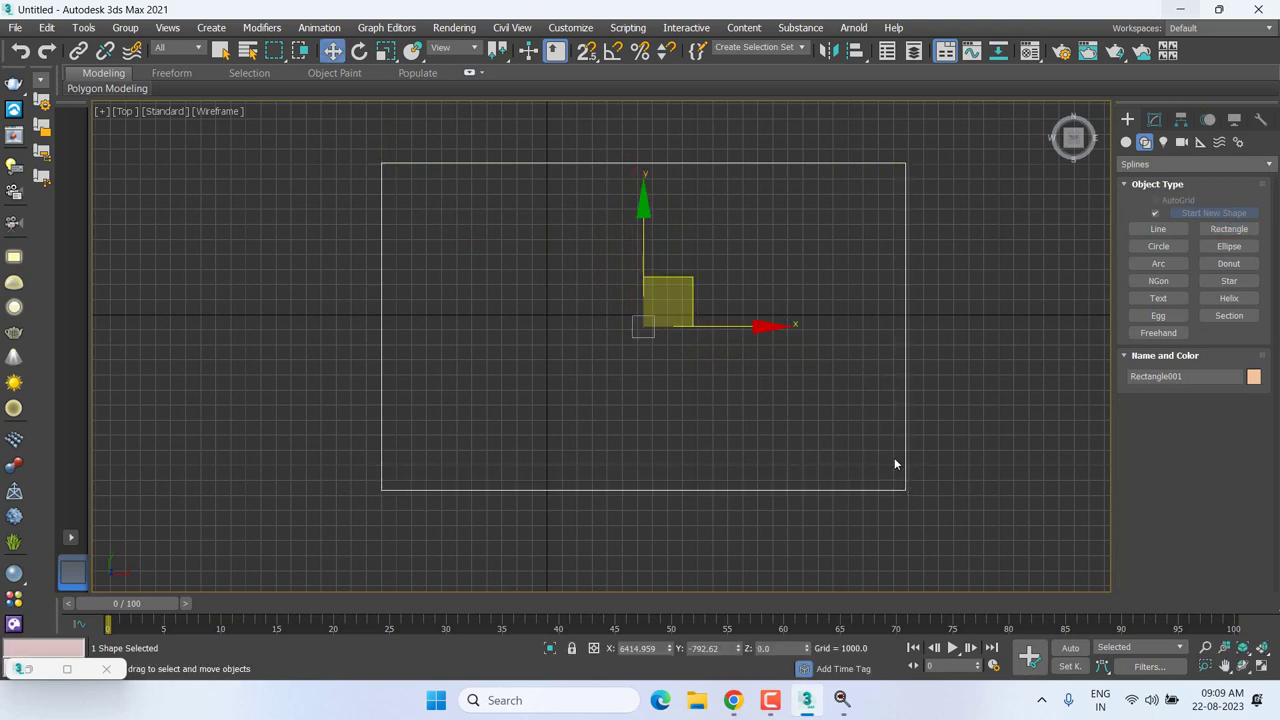
{"action": "left_click", "coordinate": [1154, 119]}
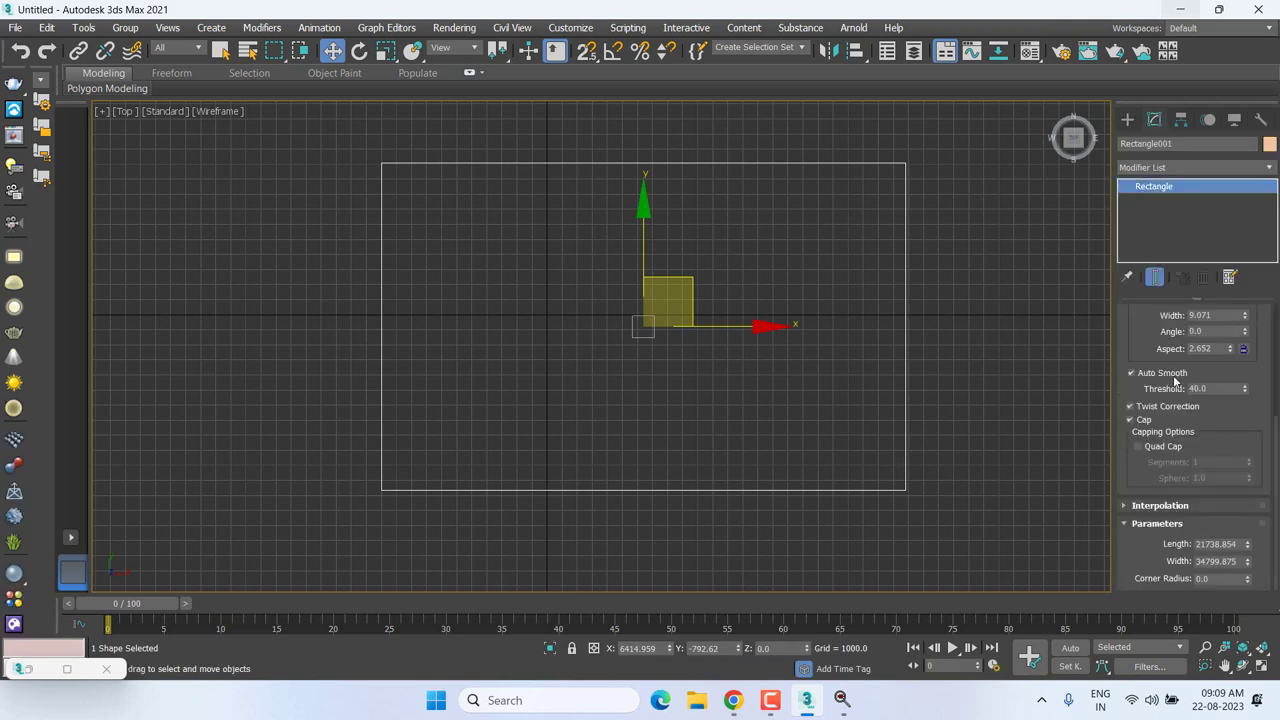
{"action": "scroll", "coordinate": [1178, 532], "scroll_direction": "up", "scroll_amount": 3}
{"action": "scroll", "coordinate": [1178, 532], "scroll_direction": "up", "scroll_amount": 1}
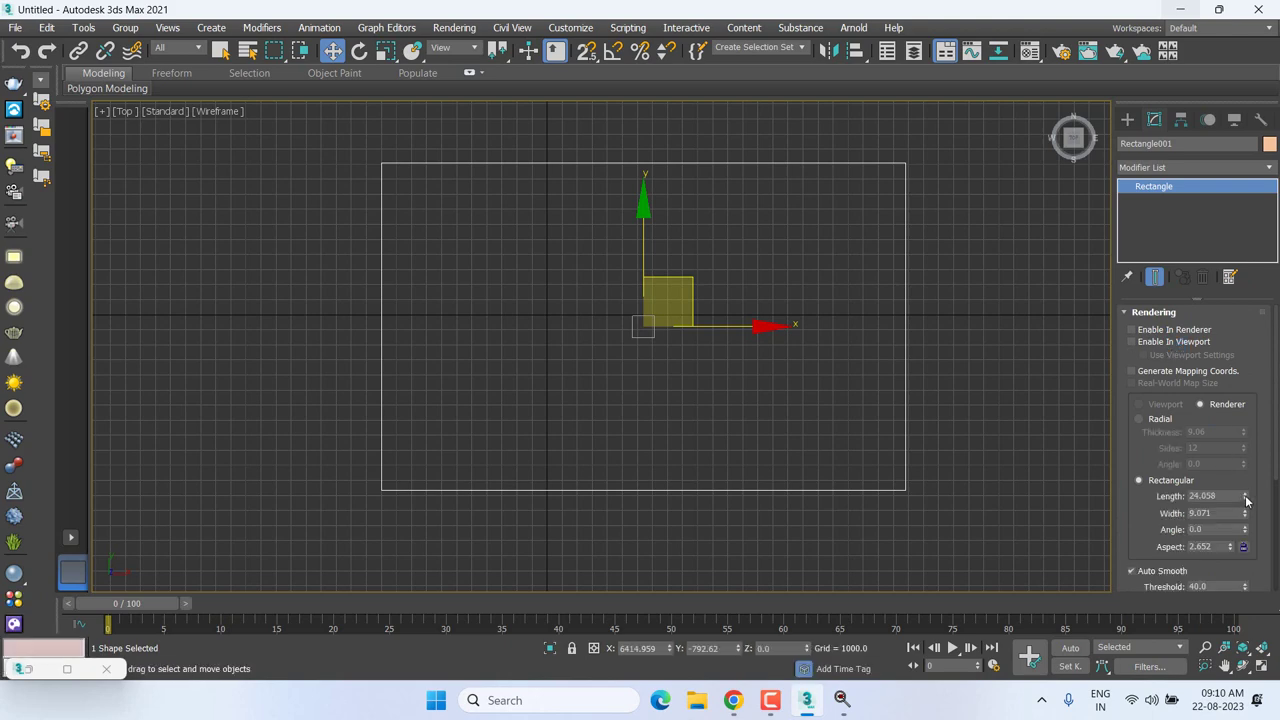
{"action": "mouse_move", "coordinate": [1246, 496]}
{"action": "left_mouse_down"}
{"action": "mouse_move", "coordinate": [1243, 527]}
{"action": "mouse_move", "coordinate": [1253, 446]}
{"action": "left_mouse_up"}
{"action": "left_click", "coordinate": [1173, 522]}
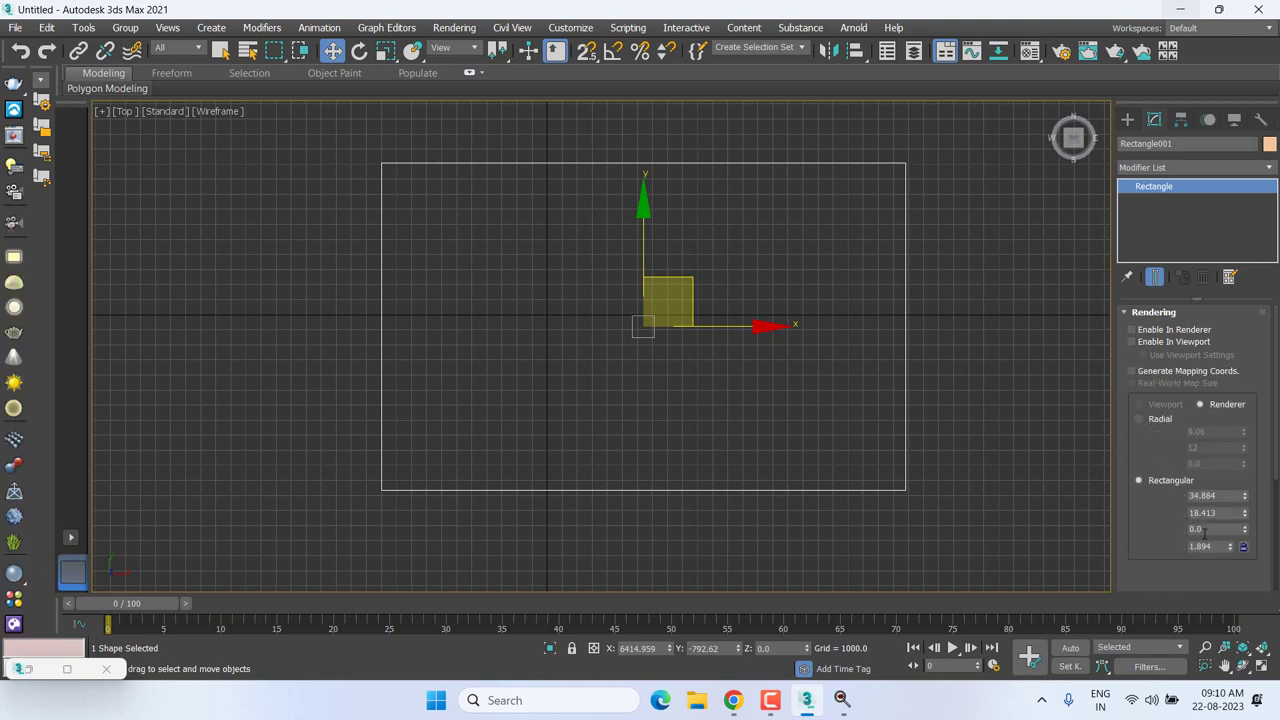
{"action": "left_click", "coordinate": [1163, 341]}
{"action": "left_click", "coordinate": [1160, 329]}
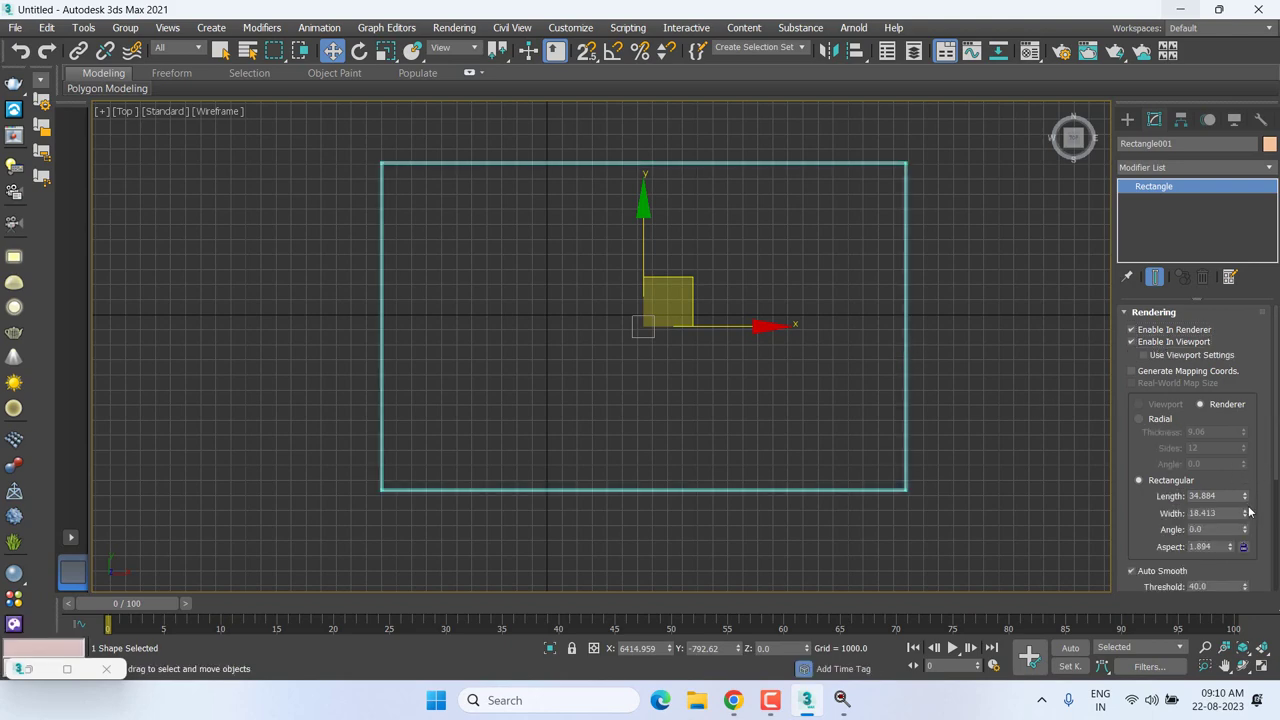
Widen the rectangle's rectangular rendered profile to 975.14 and zoom out to see it whole.
{"action": "scroll", "coordinate": [919, 237], "scroll_direction": "up", "scroll_amount": 2}
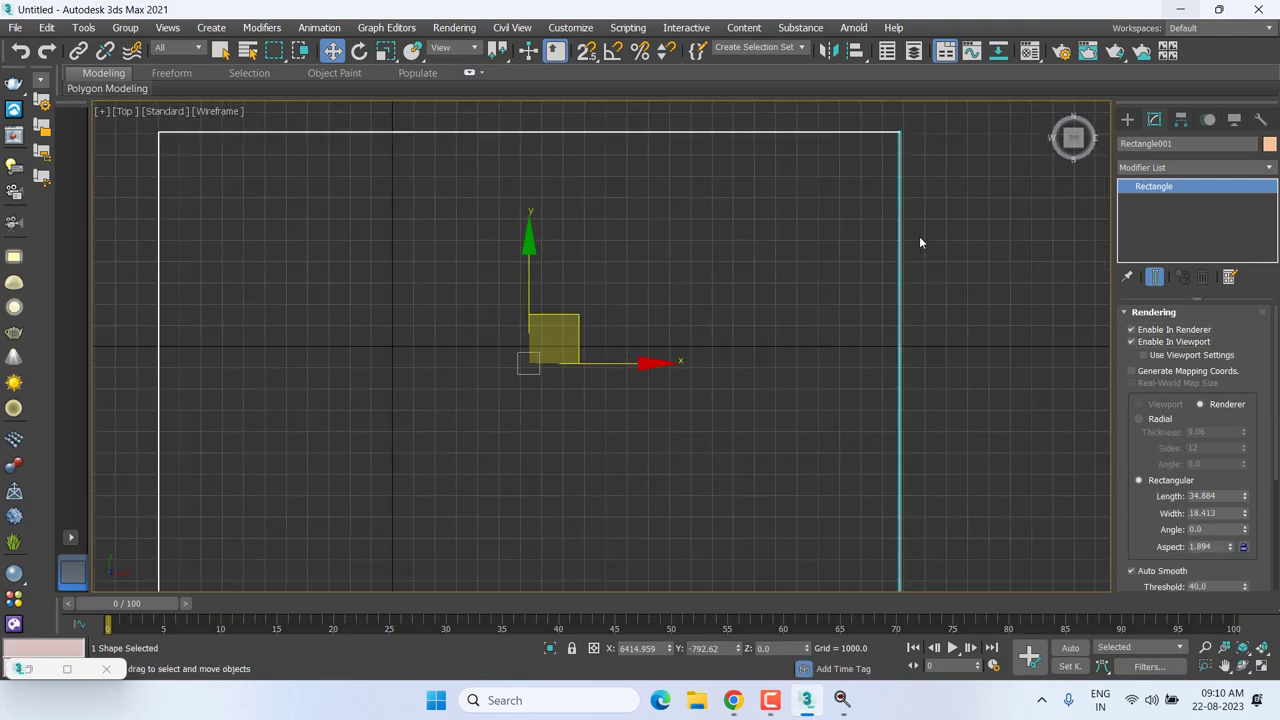
{"action": "middle_click_drag", "start_coordinate": [919, 236], "coordinate": [894, 283]}
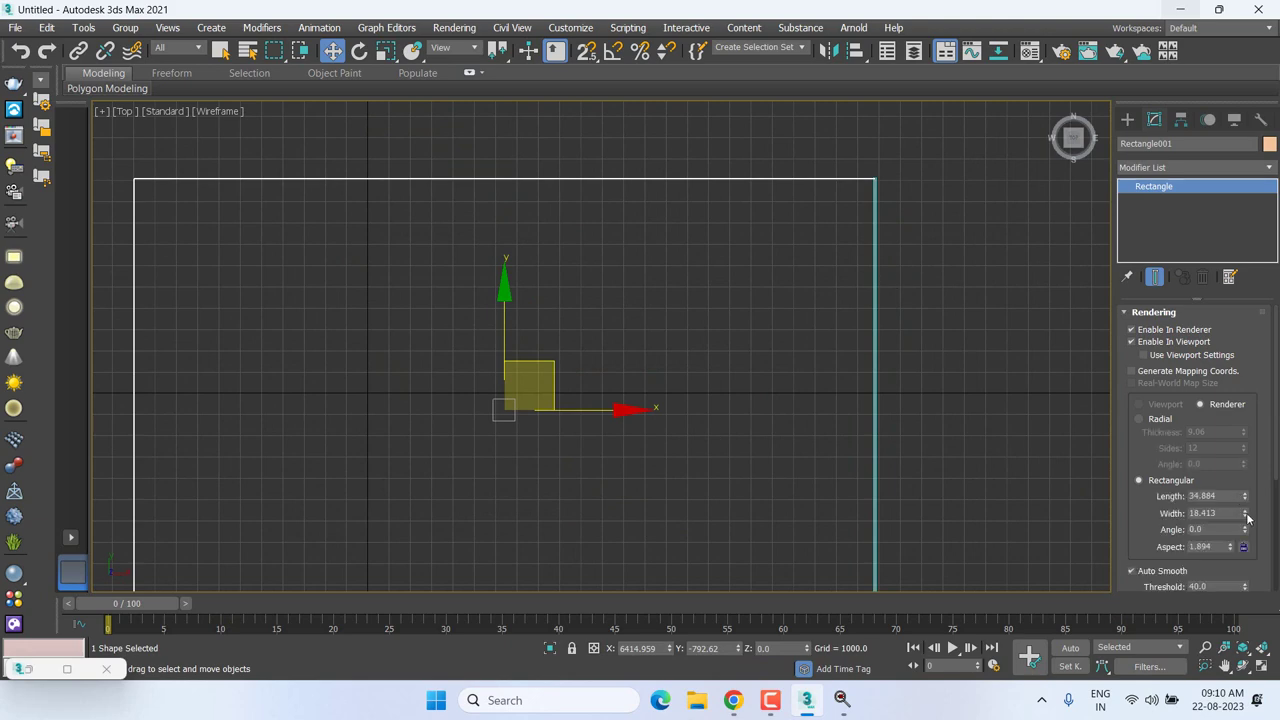
{"action": "left_click_drag", "start_coordinate": [1248, 516], "coordinate": [1246, 503]}
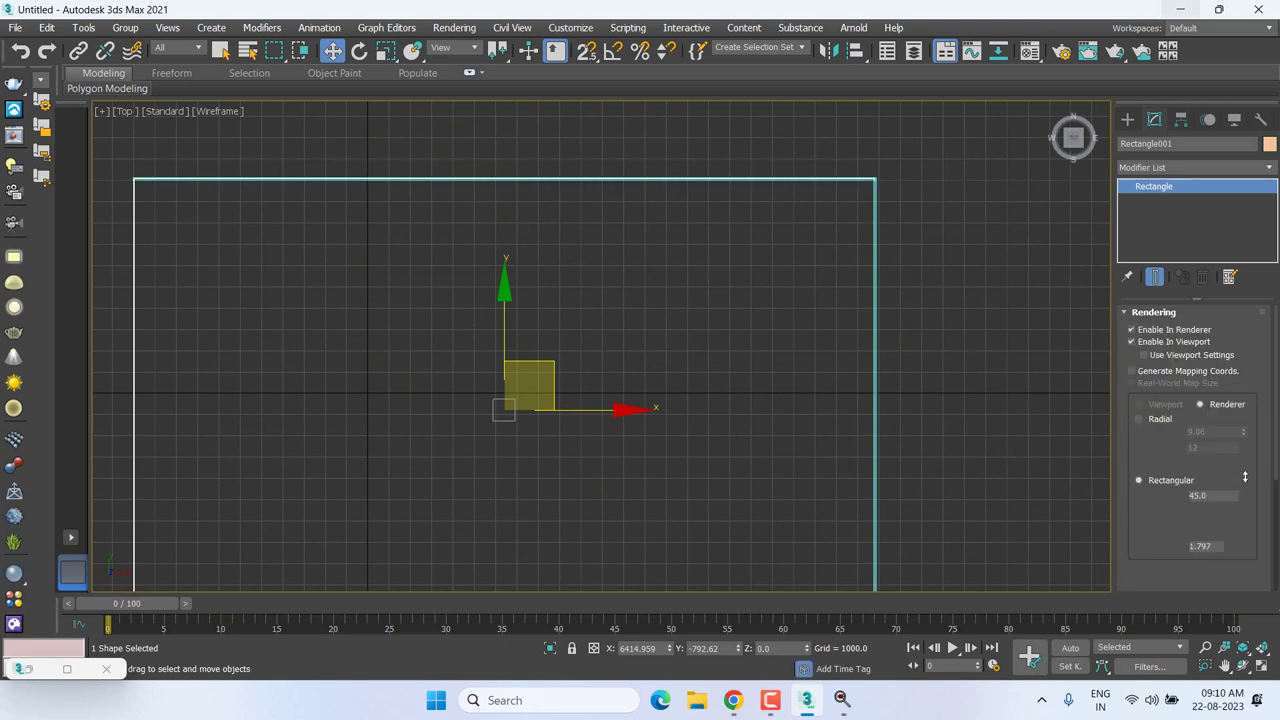
{"action": "scroll", "coordinate": [866, 197], "scroll_direction": "up", "scroll_amount": 5}
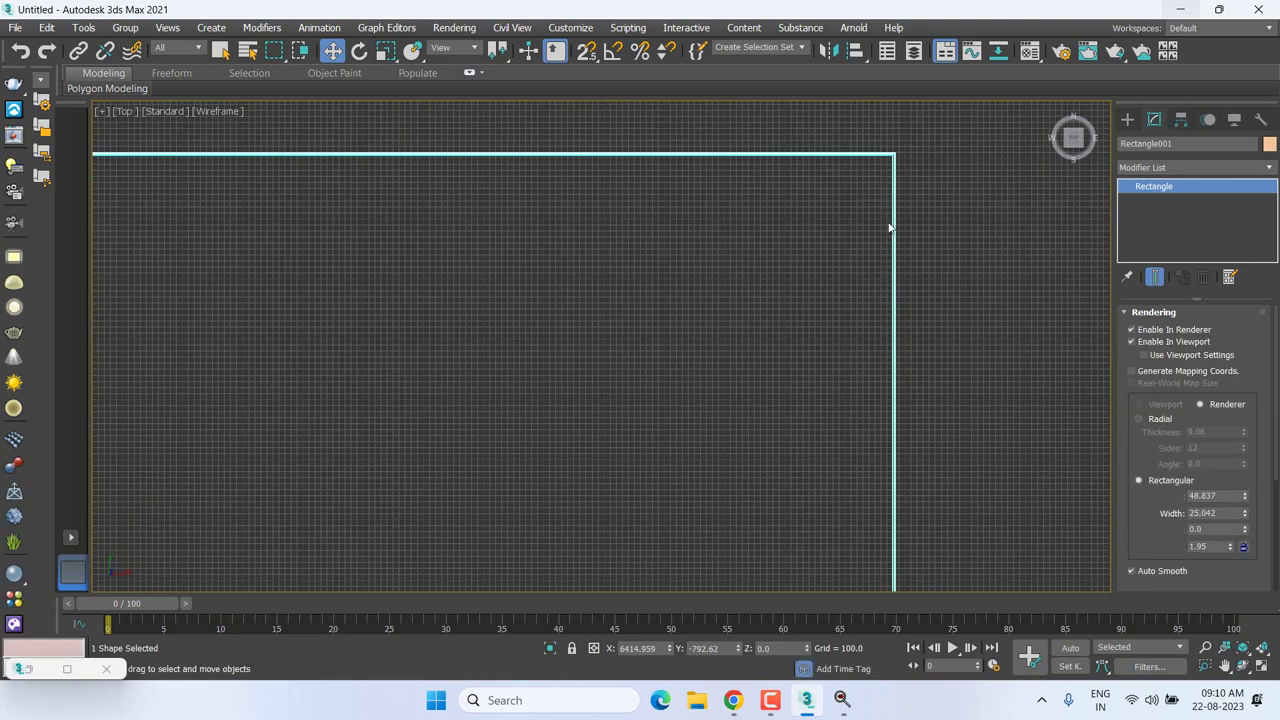
{"action": "scroll", "coordinate": [1053, 375], "scroll_direction": "down", "scroll_amount": 4}
{"action": "left_click_drag", "start_coordinate": [1248, 514], "coordinate": [1220, 686]}
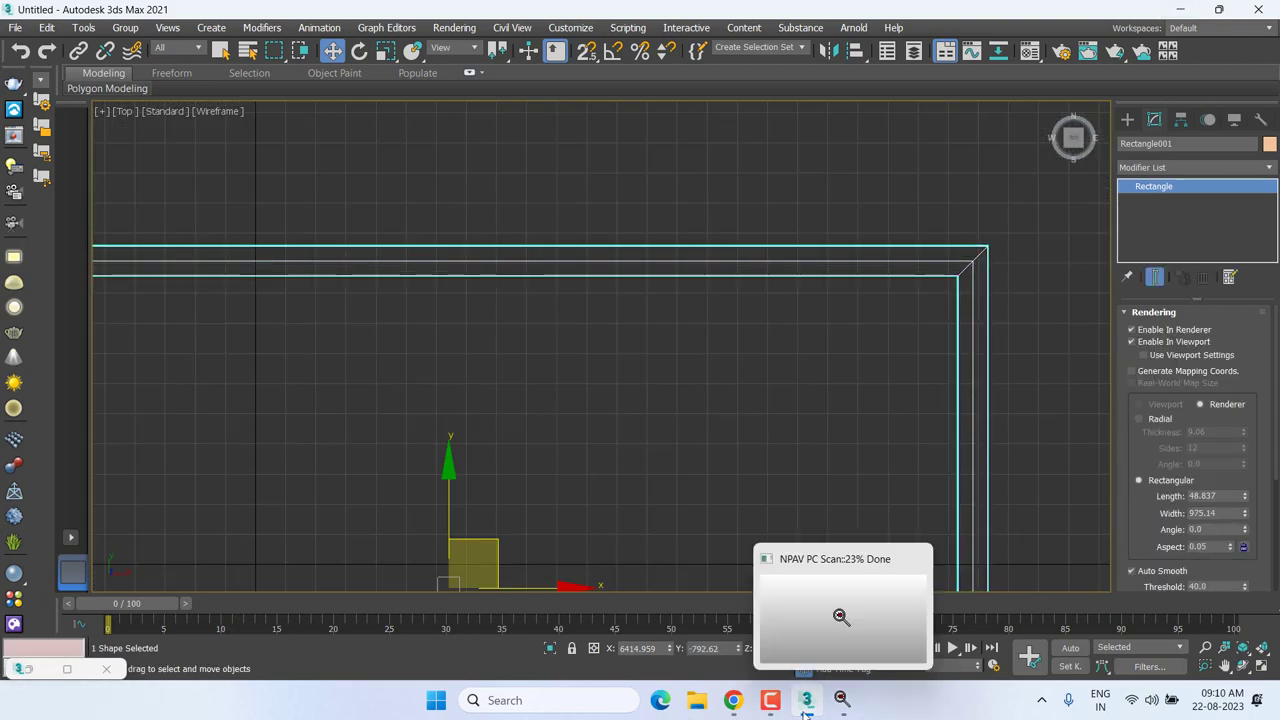
{"action": "scroll", "coordinate": [775, 450], "scroll_direction": "down", "scroll_amount": 2}
{"action": "middle_click_drag", "start_coordinate": [770, 443], "coordinate": [514, 514]}
{"action": "scroll", "coordinate": [514, 514], "scroll_direction": "down", "scroll_amount": 2}
In a framed Perspective view, raise the rectangle's rendered walls to length 3986.07.
{"action": "key", "text": "p"}
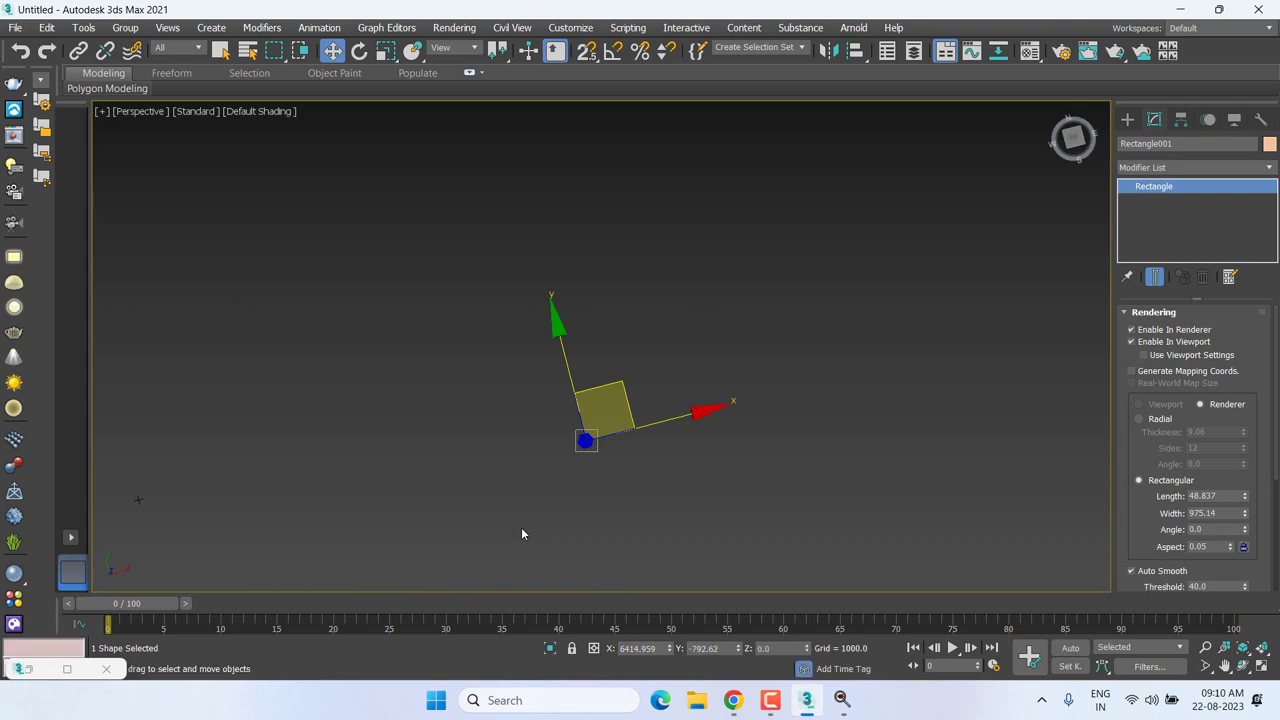
{"action": "key", "text": "z"}
{"action": "mouse_move", "coordinate": [608, 445]}
{"action": "middle_mouse_down", "text": "alt"}
{"action": "mouse_move", "coordinate": [646, 378]}
{"action": "mouse_move", "coordinate": [808, 386]}
{"action": "middle_mouse_up", "text": "alt"}
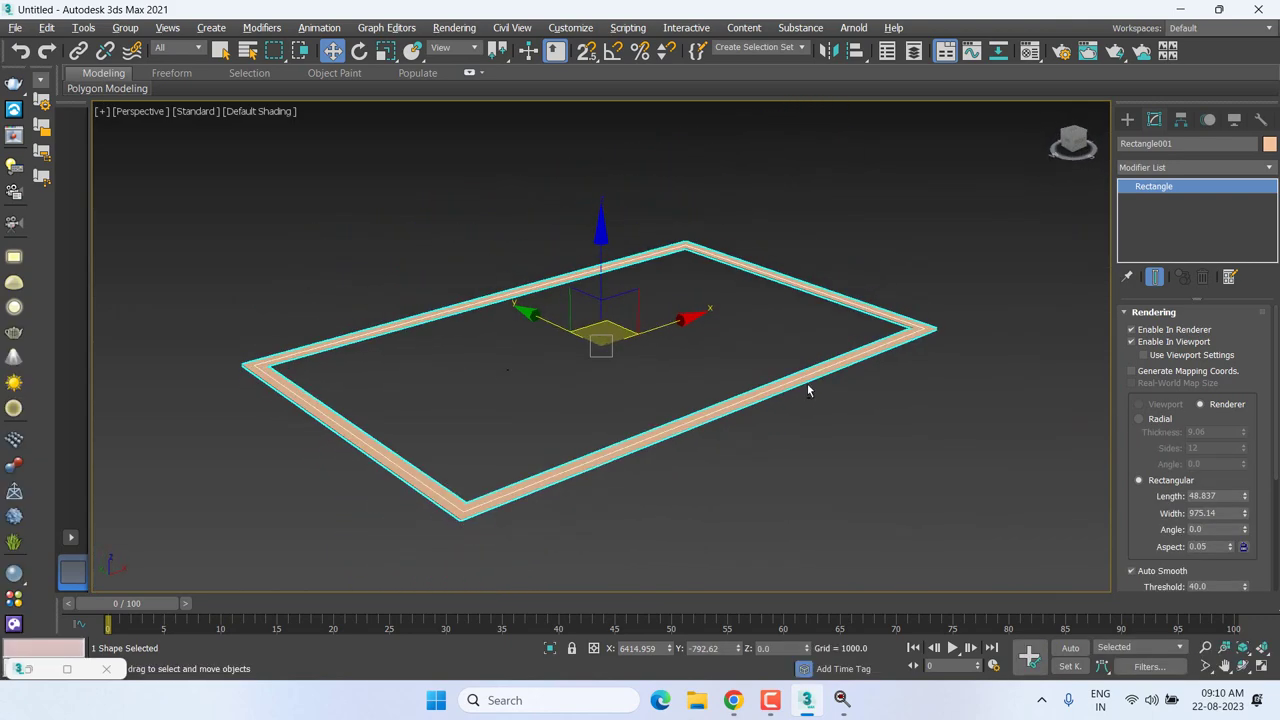
{"action": "left_click_drag", "start_coordinate": [1245, 497], "coordinate": [1245, 300]}
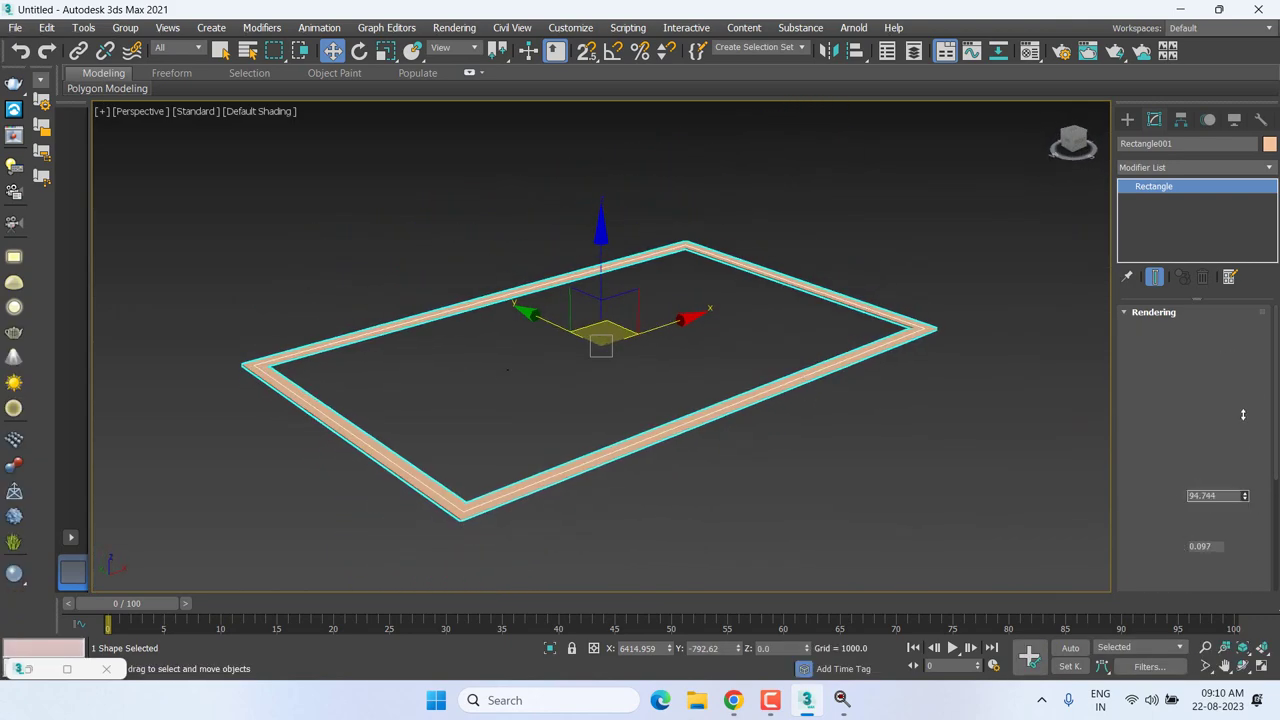
{"action": "left_click_drag", "start_coordinate": [1245, 497], "coordinate": [1245, 420]}
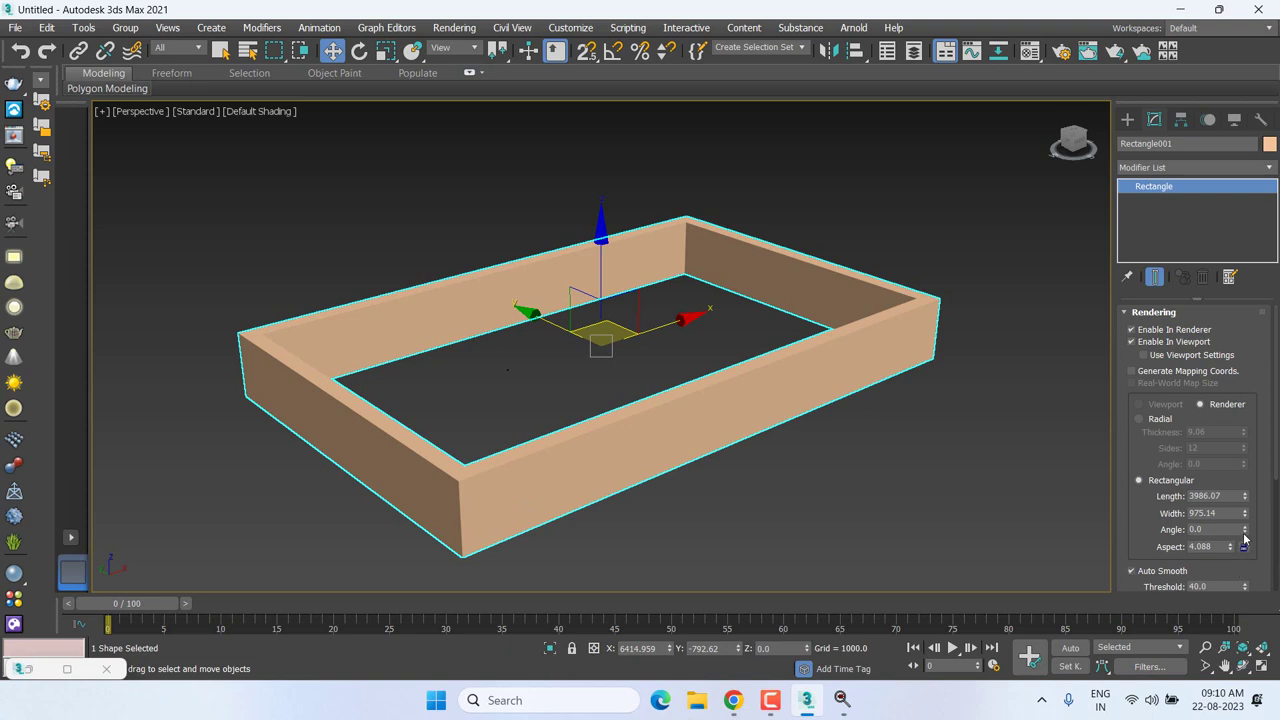
Tilt the walls to about 24.68°, then turn off Enable In Renderer and Enable In Viewport.
{"action": "mouse_move", "coordinate": [1245, 531]}
{"action": "left_mouse_down"}
{"action": "mouse_move", "coordinate": [979, 254]}
{"action": "mouse_move", "coordinate": [866, 279]}
{"action": "left_mouse_up"}
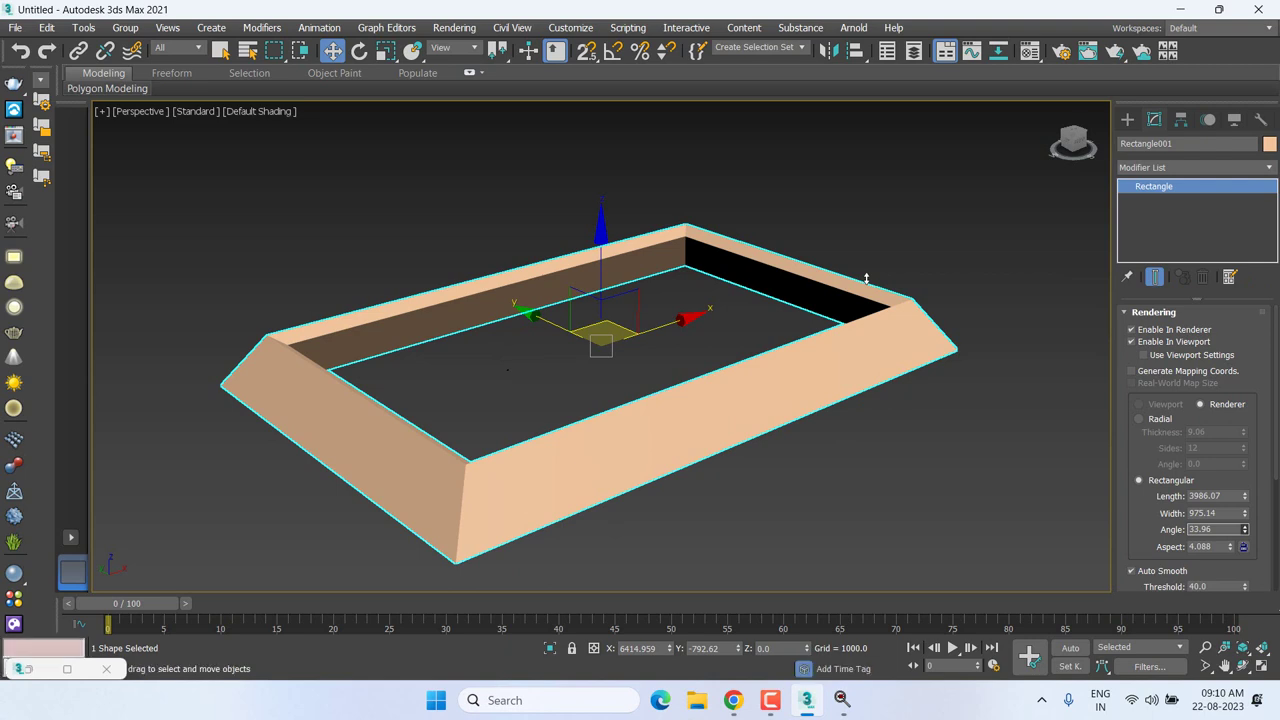
{"action": "mouse_move", "coordinate": [866, 279]}
{"action": "left_mouse_down"}
{"action": "mouse_move", "coordinate": [258, 21]}
{"action": "mouse_move", "coordinate": [974, 500]}
{"action": "mouse_move", "coordinate": [183, 670]}
{"action": "left_mouse_up"}
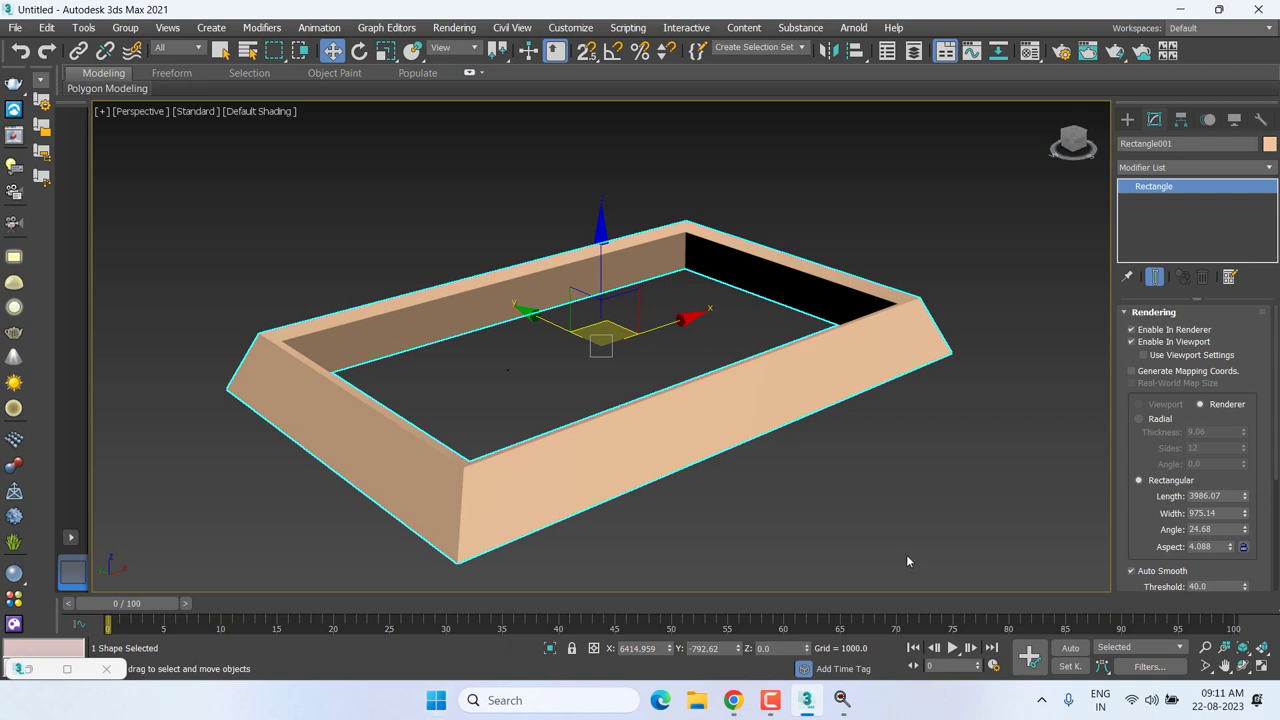
{"action": "left_click", "coordinate": [1174, 330]}
{"action": "left_click", "coordinate": [1155, 342]}
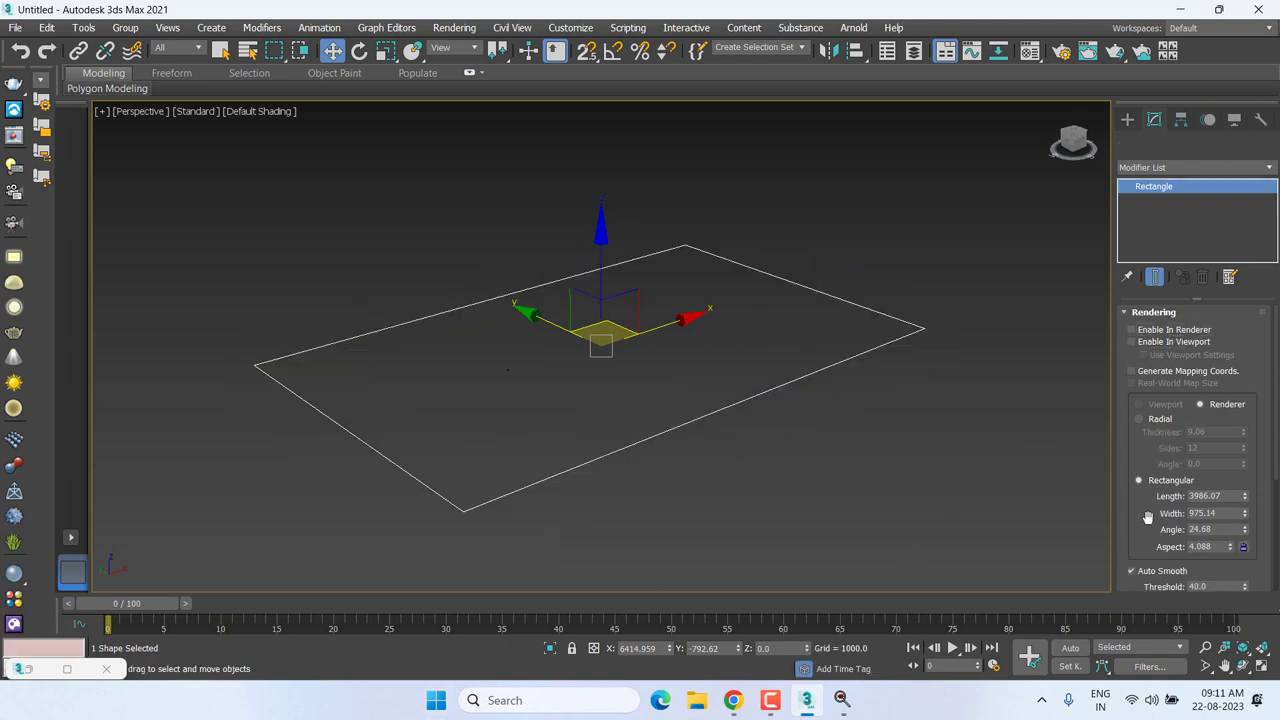
Drag Rectangle001's Corner Radius up, then set it back to 26.65.
{"action": "scroll", "coordinate": [1155, 380], "scroll_direction": "down", "scroll_amount": 4}
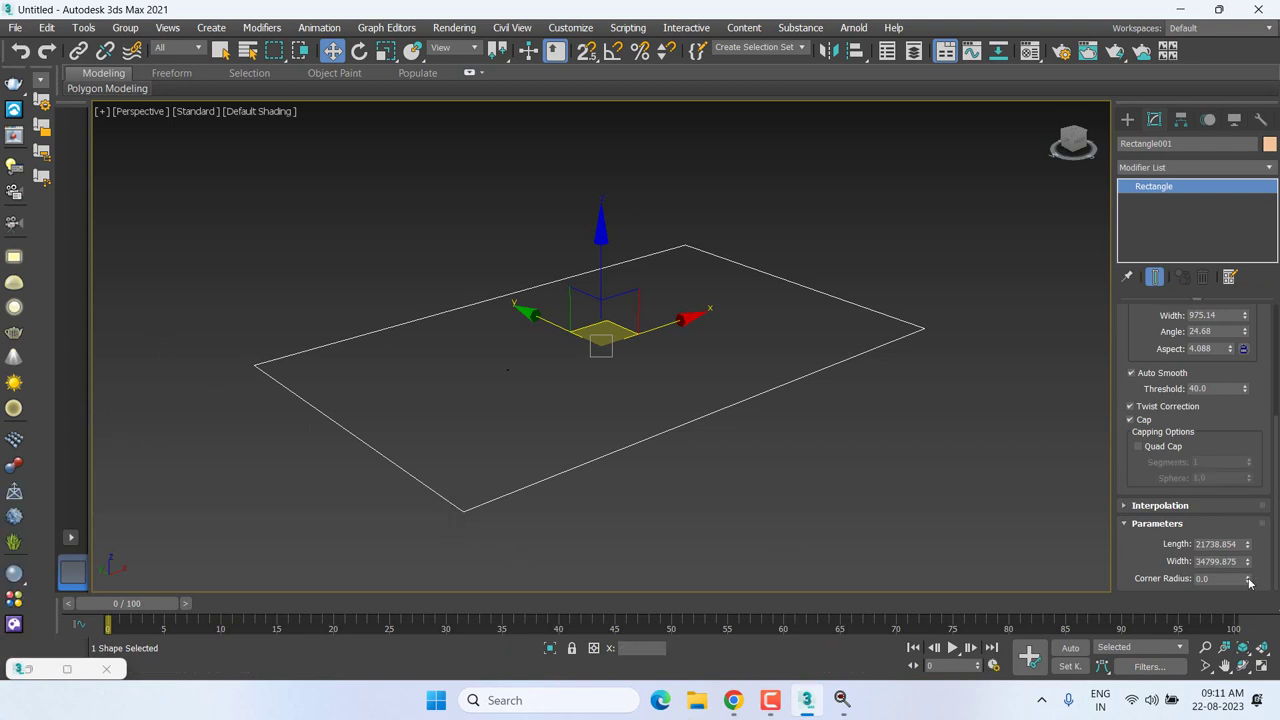
{"action": "left_click_drag", "start_coordinate": [1247, 578], "coordinate": [945, 146]}
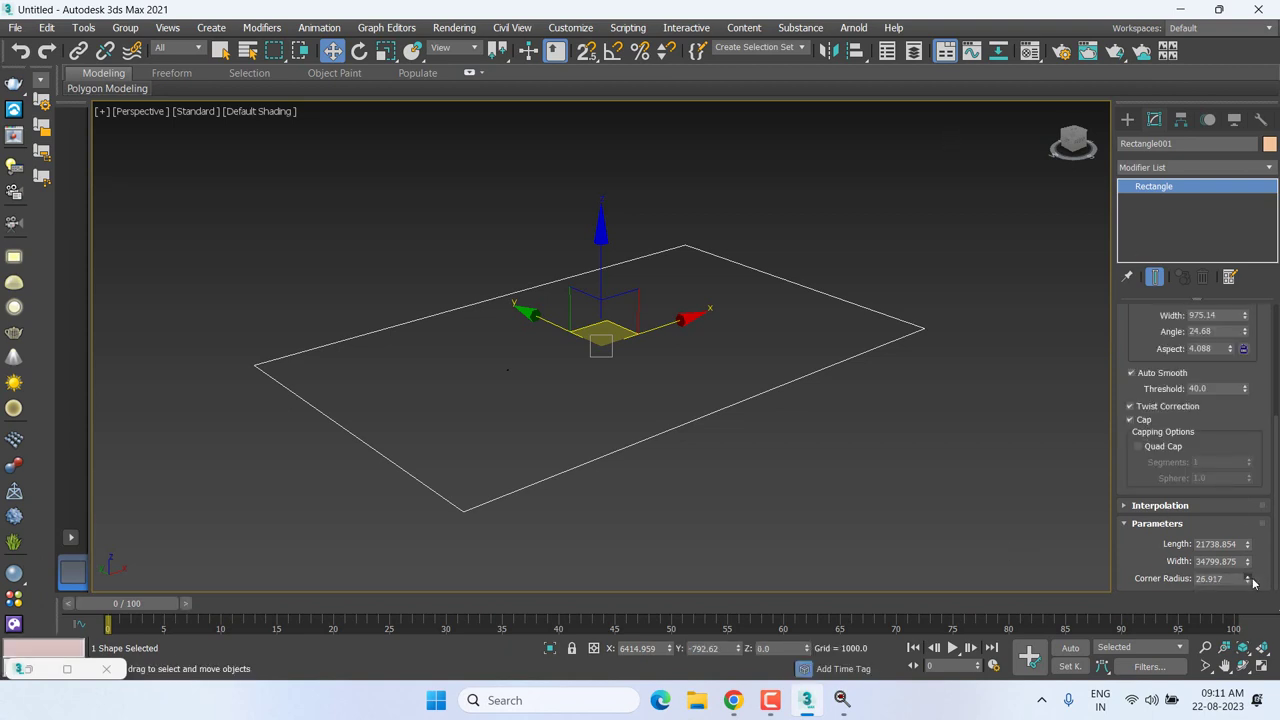
{"action": "mouse_move", "coordinate": [1247, 578]}
{"action": "left_mouse_down"}
{"action": "mouse_move", "coordinate": [1247, 550]}
{"action": "mouse_move", "coordinate": [1240, 640]}
{"action": "mouse_move", "coordinate": [1063, 417]}
{"action": "left_mouse_up"}
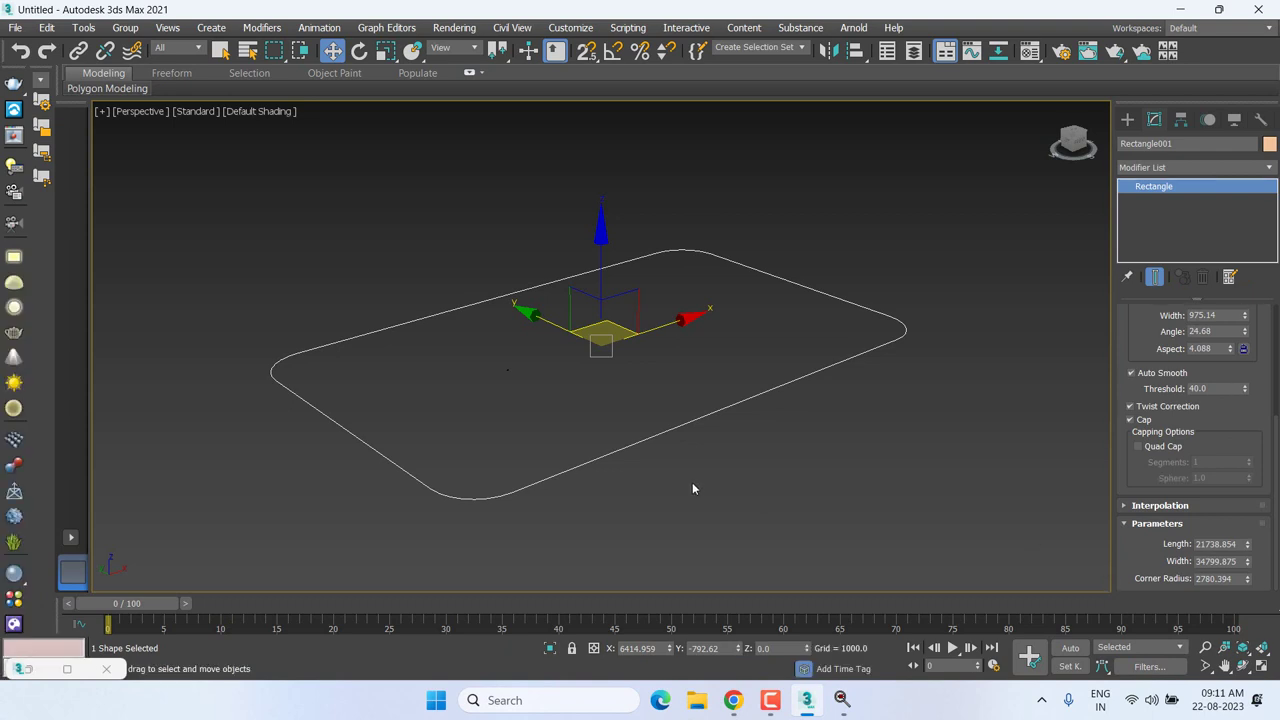
{"action": "type", "text": "26.65"}
{"action": "key", "text": "Return"}
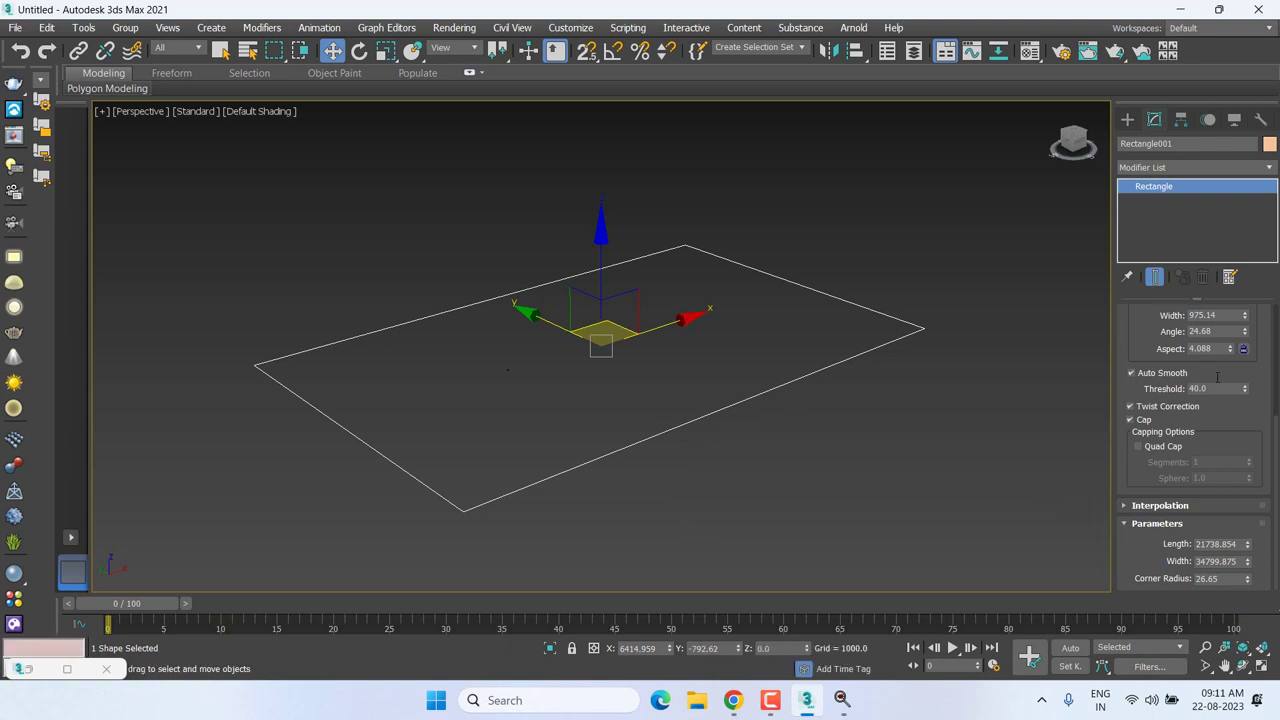
{"action": "left_click", "coordinate": [1127, 119]}
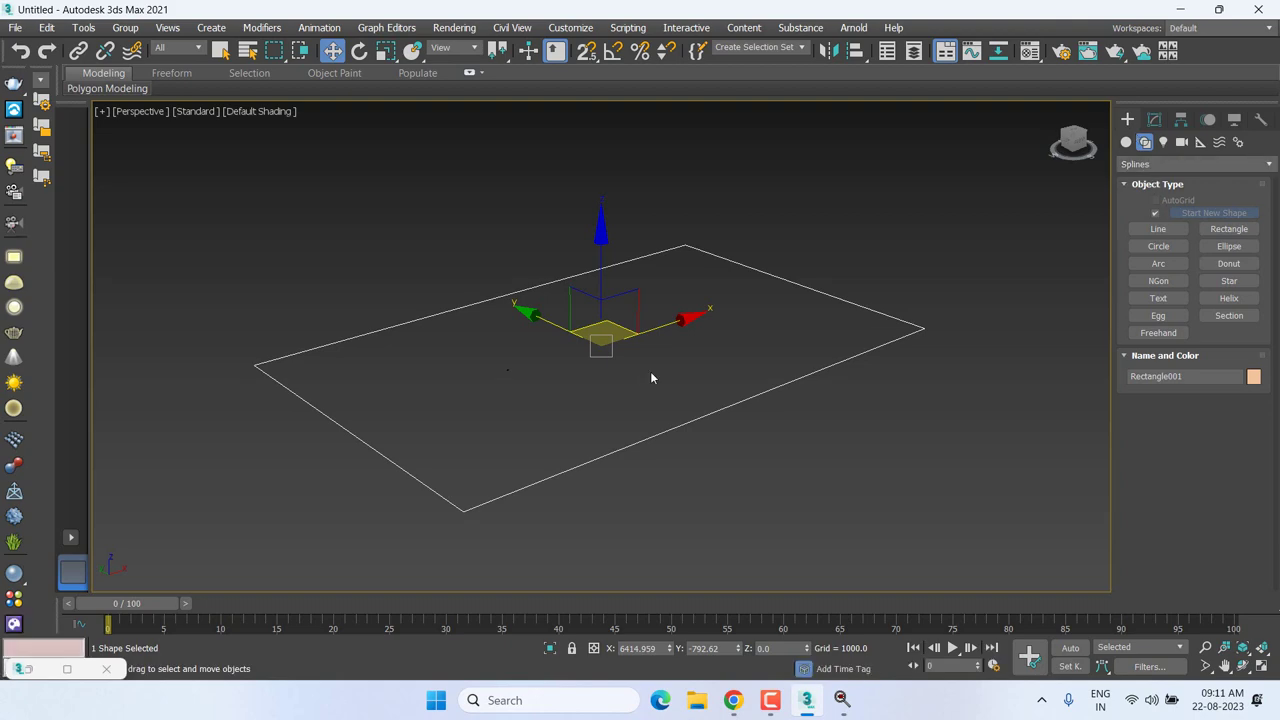
In the framed Top view, convert Rectangle001 to an Editable Spline from its right-click menu.
{"action": "key", "text": "t"}
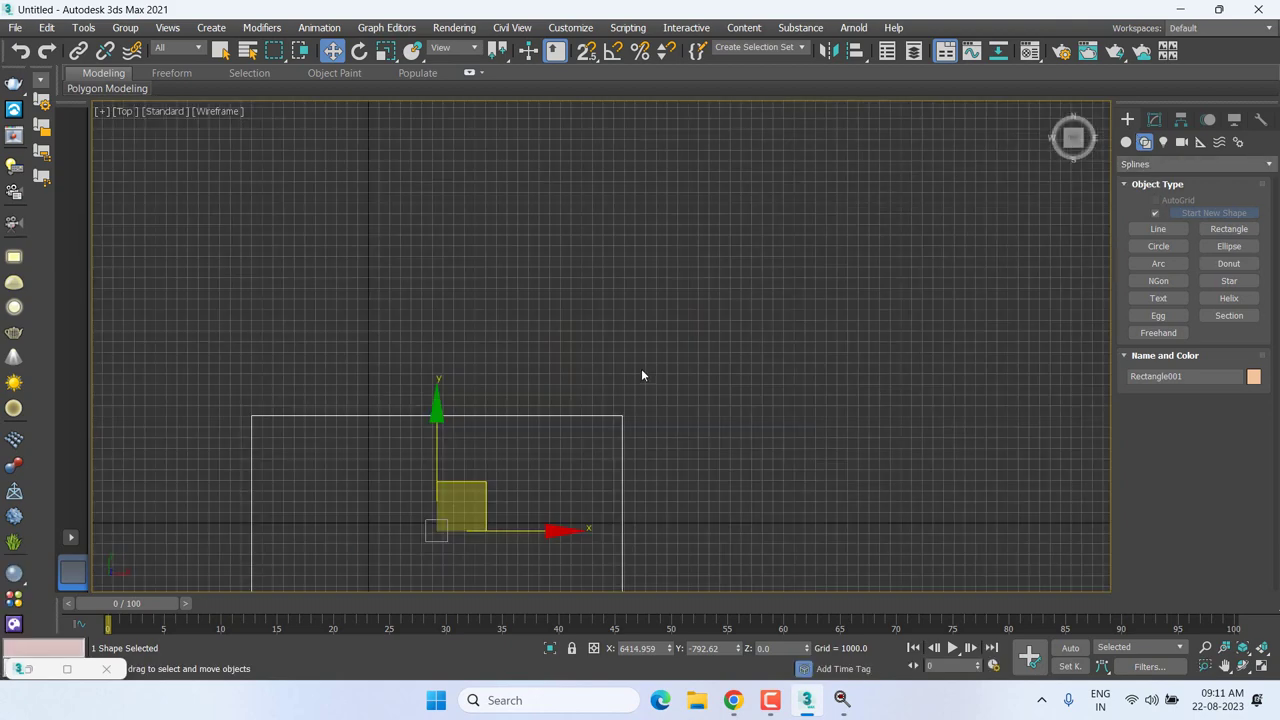
{"action": "key", "text": "z"}
{"action": "right_click", "coordinate": [616, 297]}
{"action": "mouse_move", "coordinate": [686, 479]}
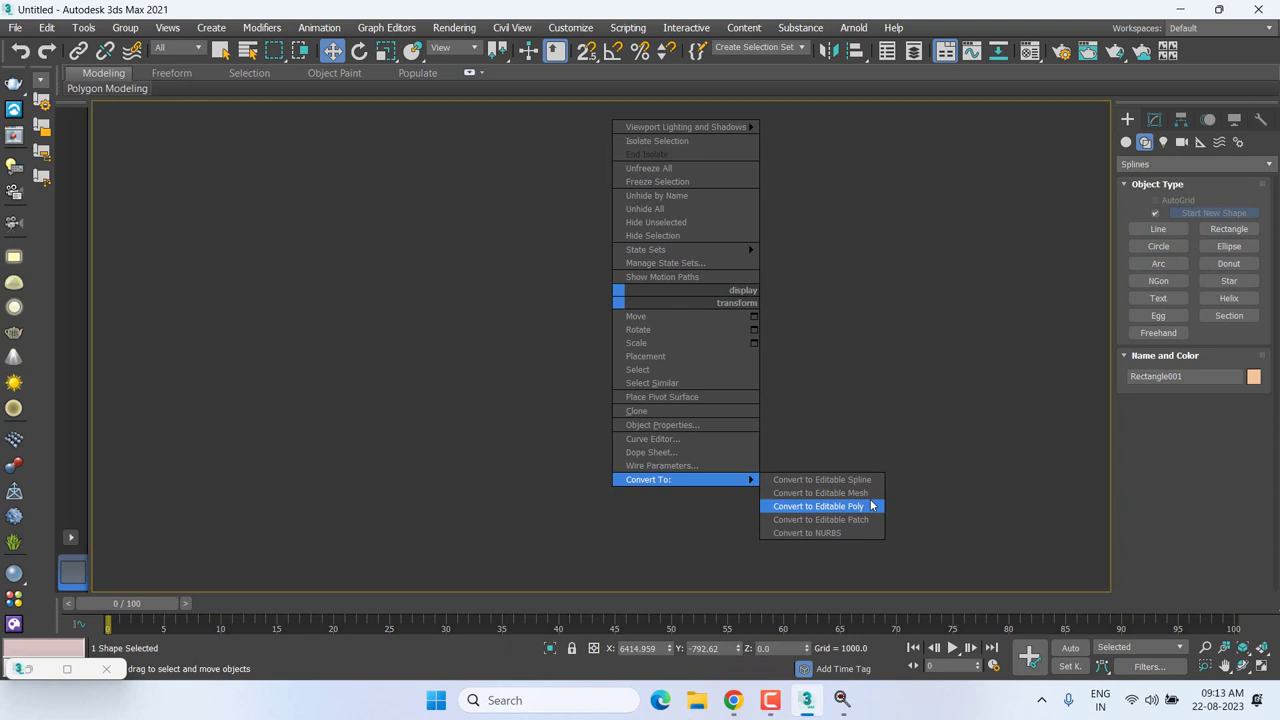
{"action": "key", "text": "Up"}
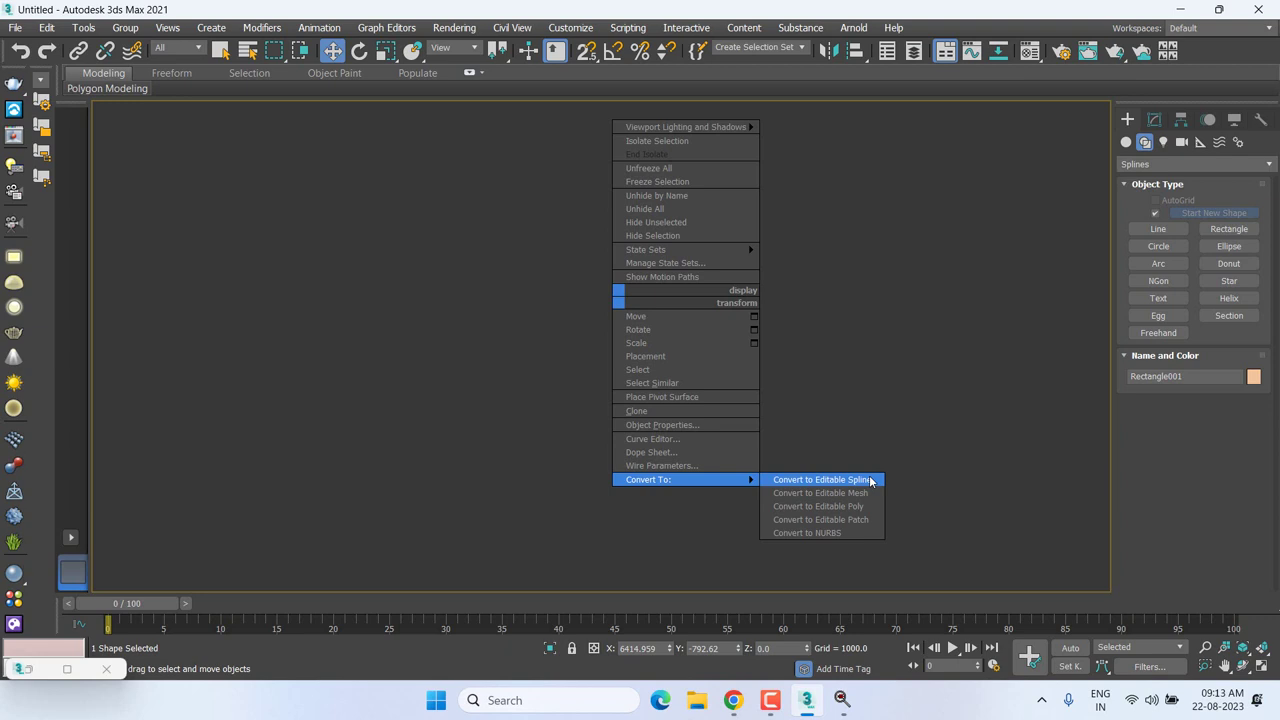
{"action": "left_click", "coordinate": [870, 481]}
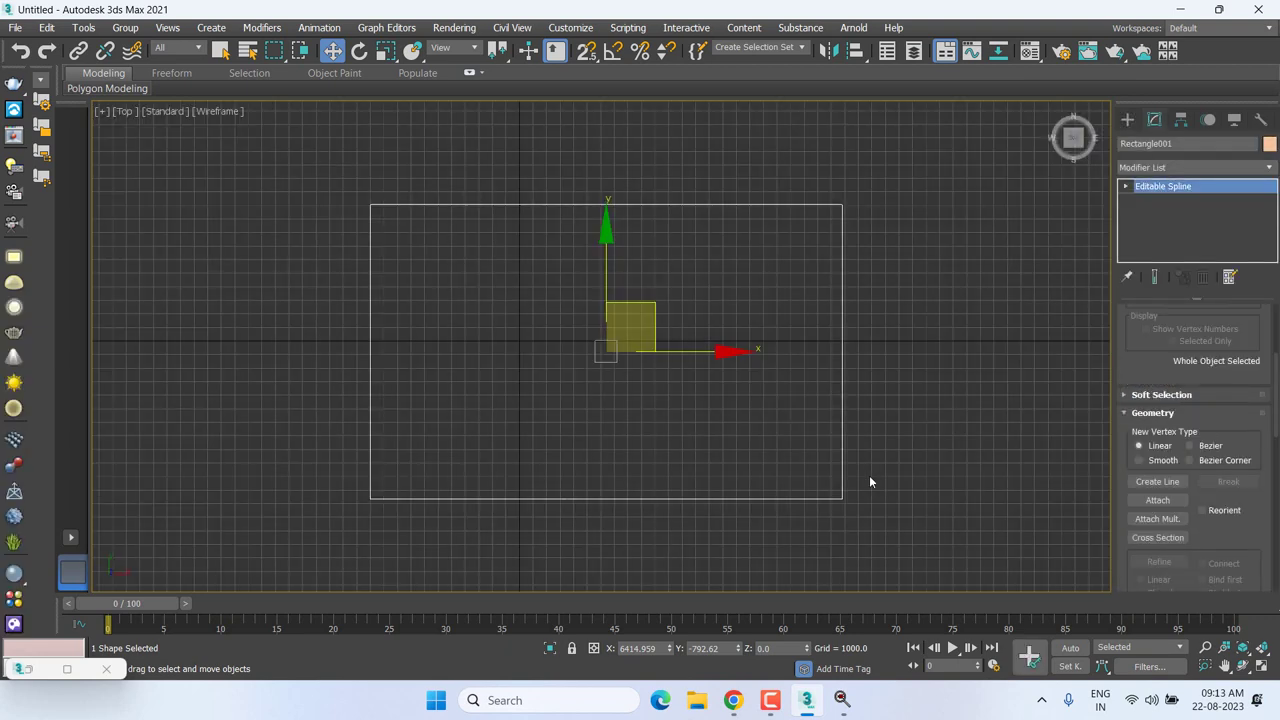
At Vertex level, select the top-left corner vertices and activate Fillet at 0.0.
{"action": "left_click", "coordinate": [1125, 186]}
{"action": "left_click", "coordinate": [1155, 200]}
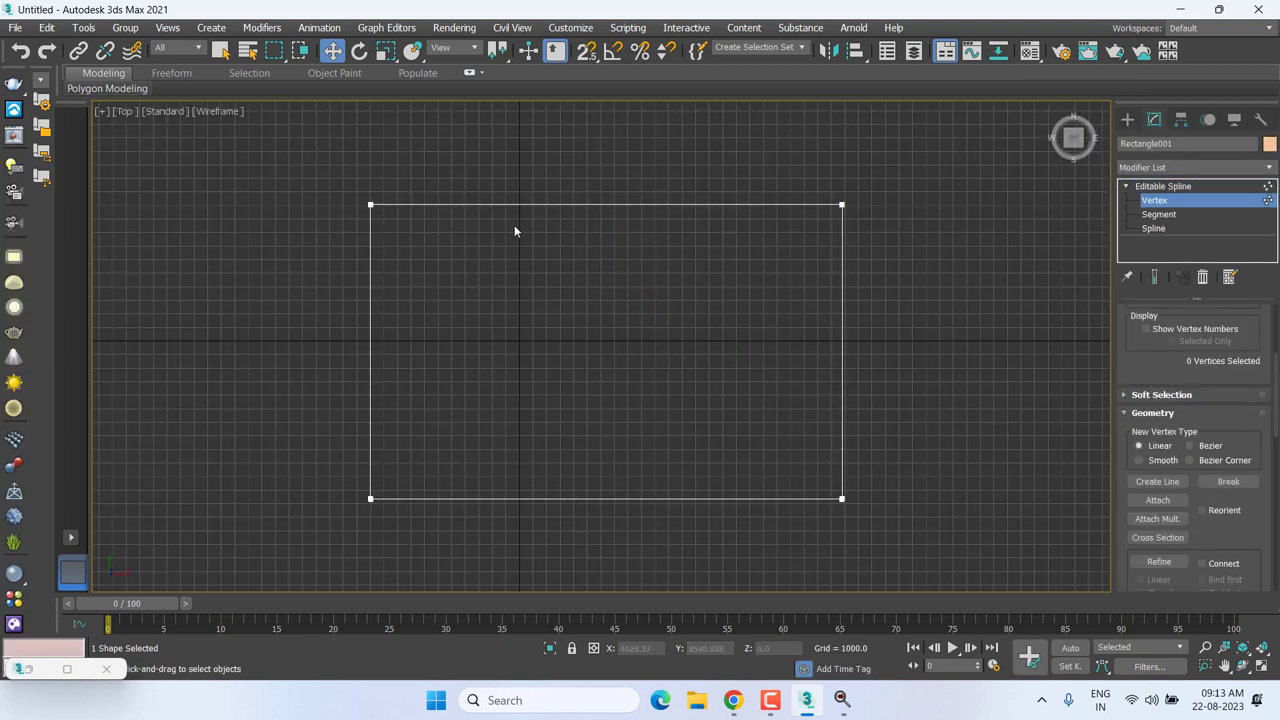
{"action": "left_click_drag", "start_coordinate": [432, 150], "coordinate": [304, 264]}
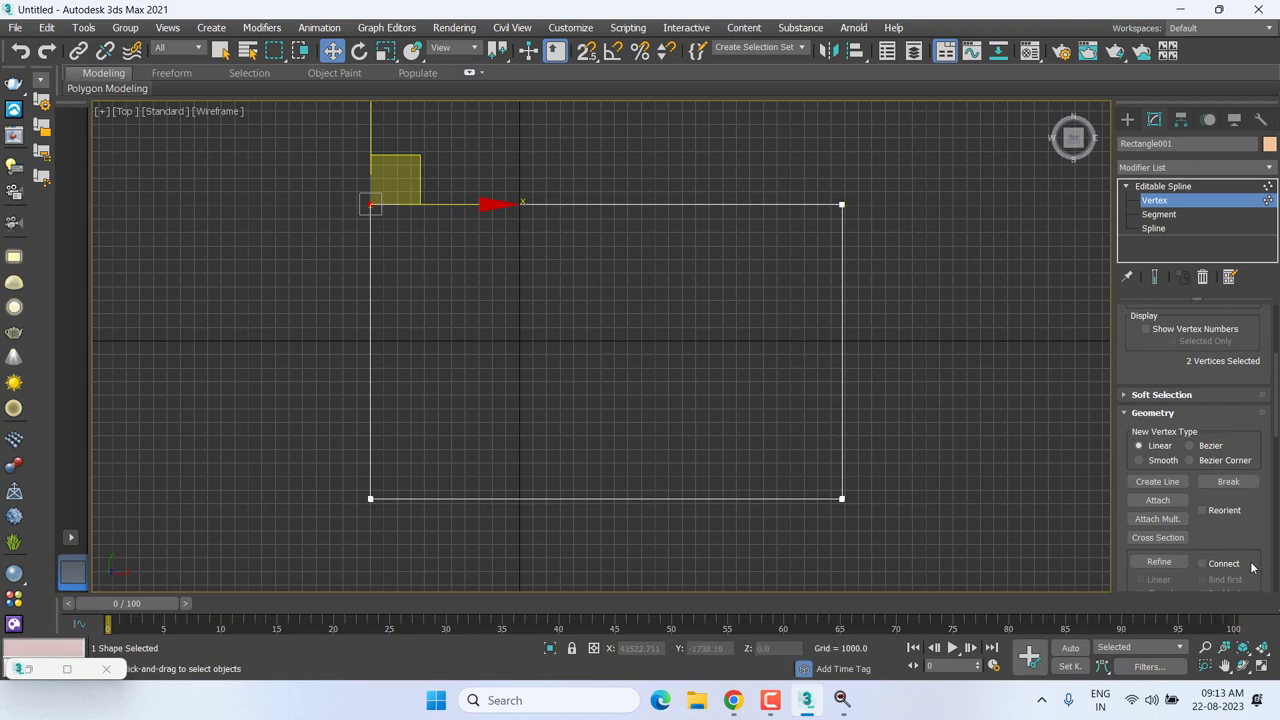
{"action": "scroll", "coordinate": [1251, 567], "scroll_direction": "down", "scroll_amount": 3}
{"action": "scroll", "coordinate": [1230, 530], "scroll_direction": "down", "scroll_amount": 3}
{"action": "scroll", "coordinate": [1200, 500], "scroll_direction": "down", "scroll_amount": 3}
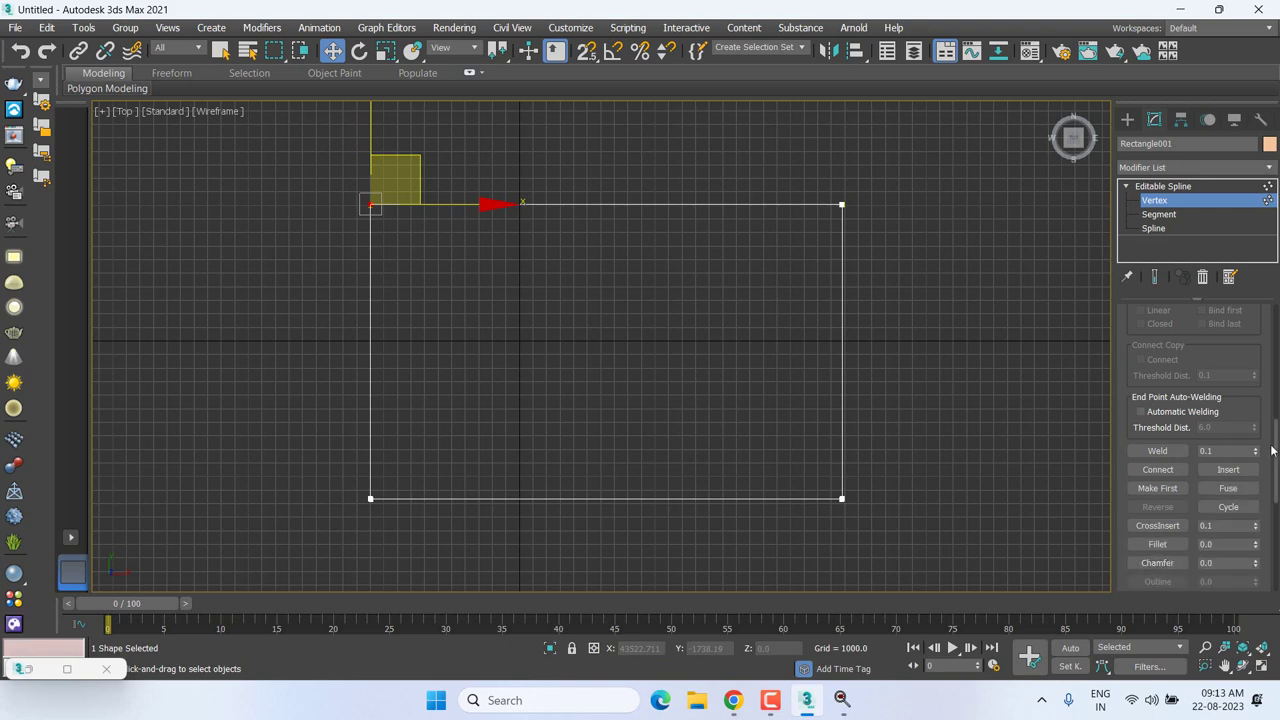
{"action": "left_click", "coordinate": [1160, 544]}
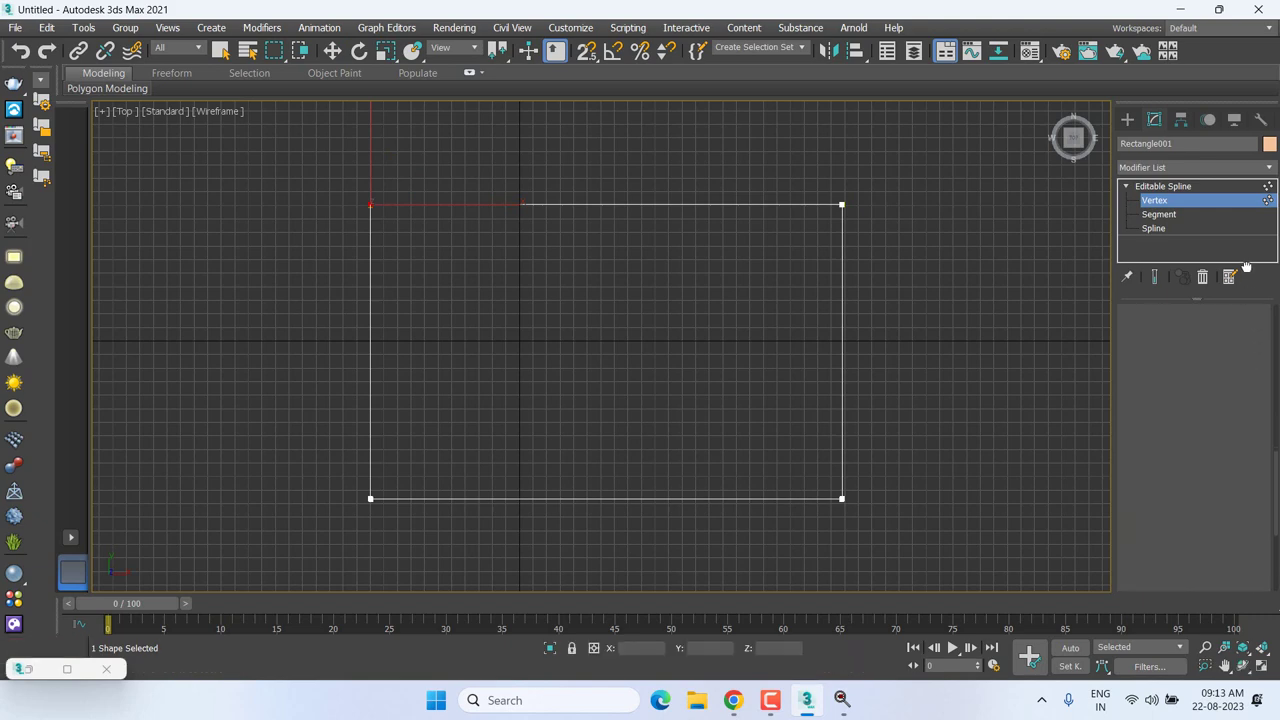
{"action": "left_click_drag", "start_coordinate": [1250, 396], "coordinate": [1246, 214]}
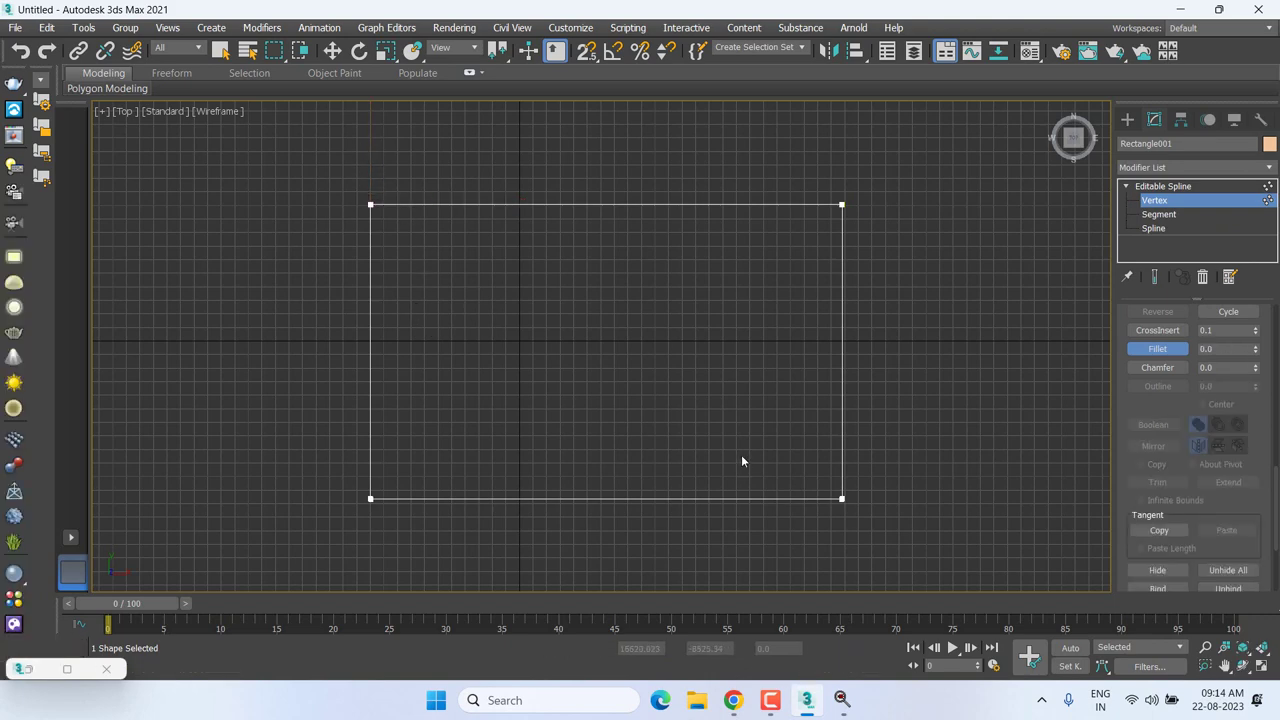
Select the bottom-right corner vertex, try moving it up and left, then undo.
{"action": "left_click_drag", "start_coordinate": [754, 458], "coordinate": [932, 570]}
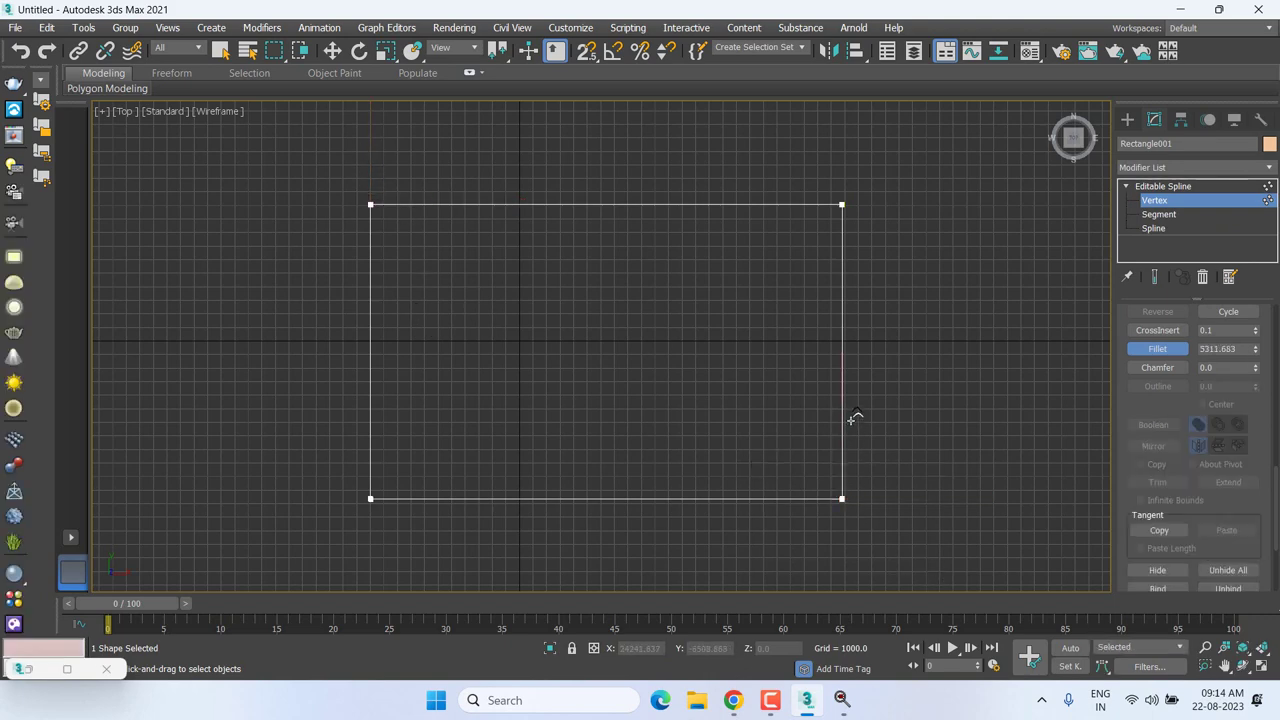
{"action": "key", "text": "w"}
{"action": "scroll", "coordinate": [849, 403], "scroll_direction": "up", "scroll_amount": 3}
{"action": "scroll", "coordinate": [950, 494], "scroll_direction": "down", "scroll_amount": 3}
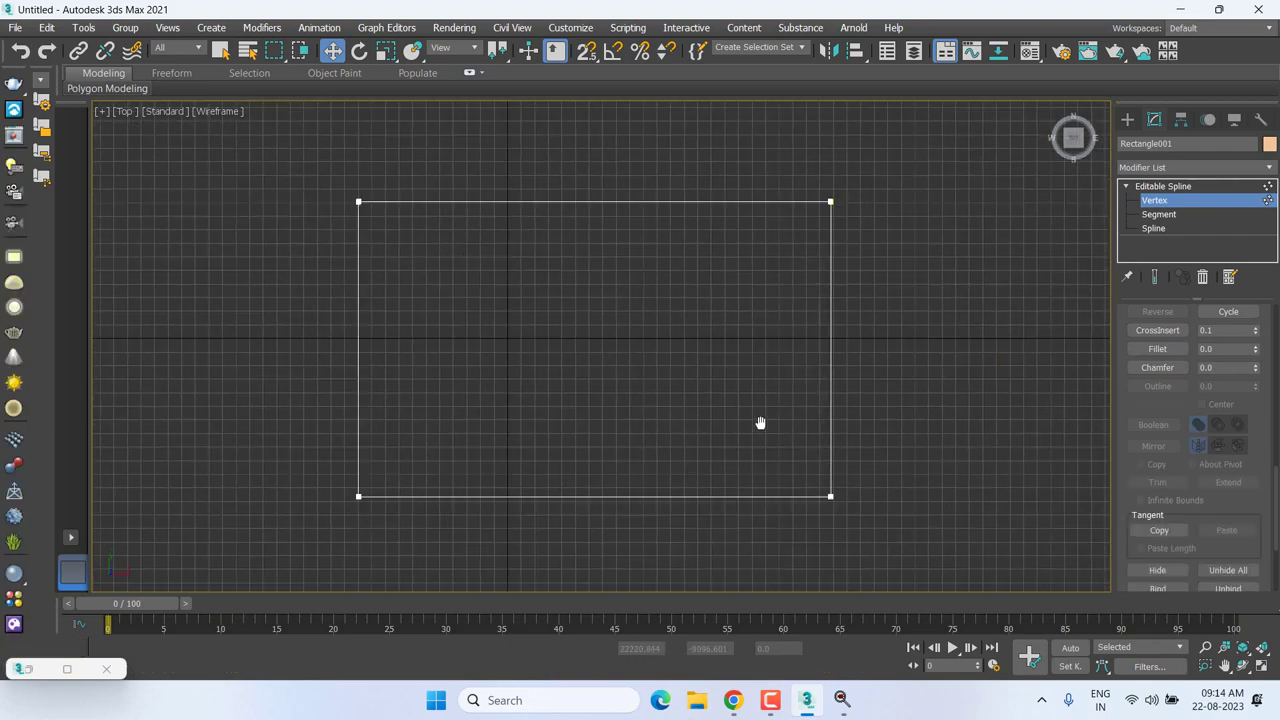
{"action": "middle_click_drag", "start_coordinate": [969, 437], "coordinate": [887, 366]}
{"action": "scroll", "coordinate": [750, 424], "scroll_direction": "up", "scroll_amount": 5}
{"action": "left_click", "coordinate": [716, 434]}
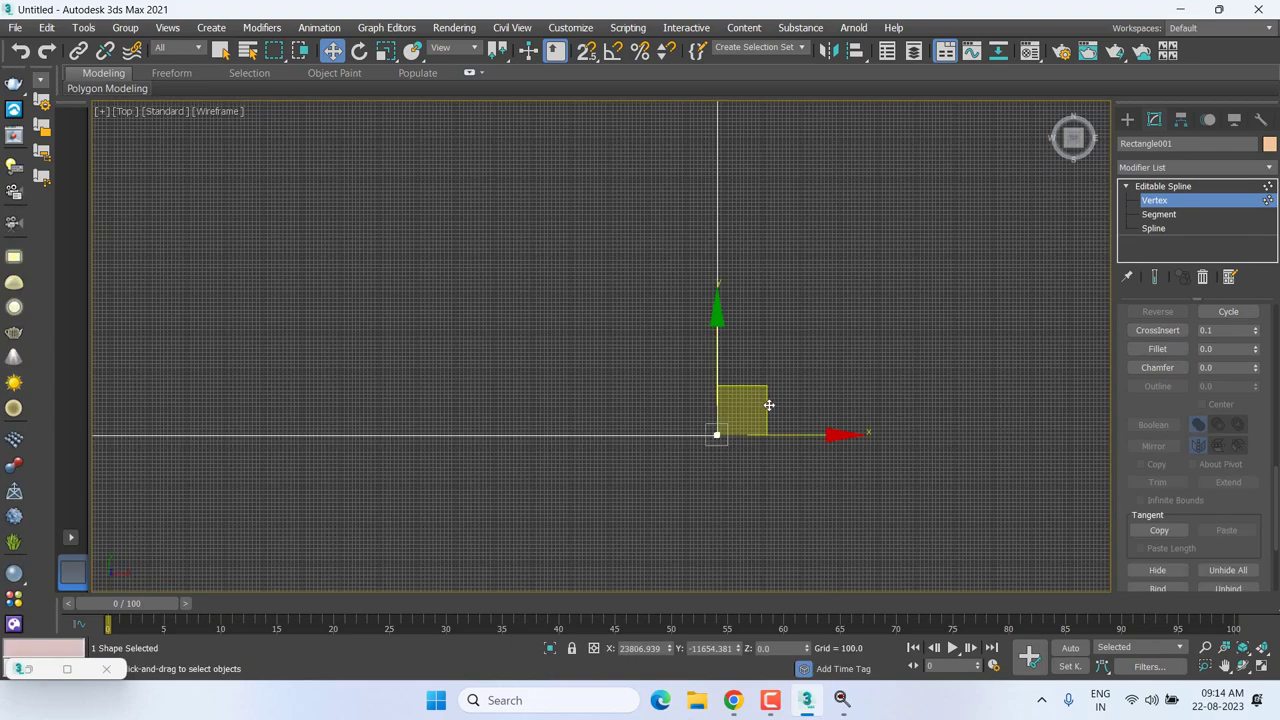
{"action": "left_click", "coordinate": [781, 351]}
{"action": "left_click", "coordinate": [716, 434]}
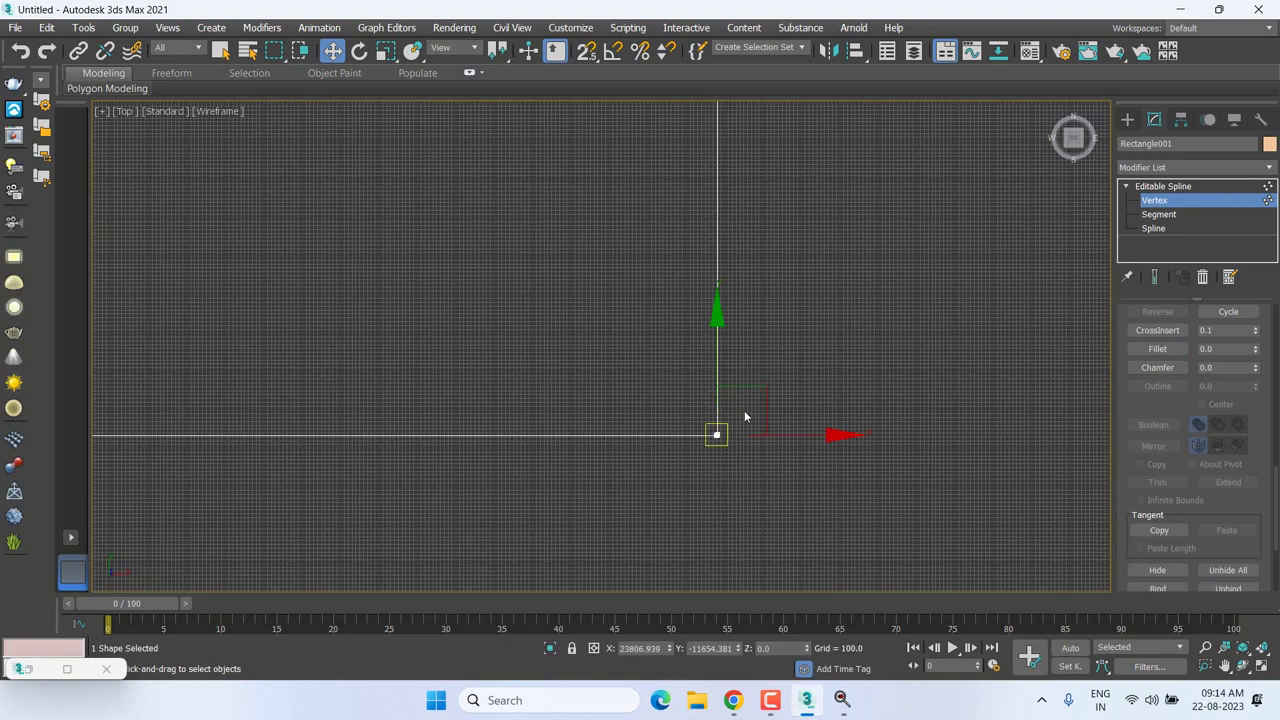
{"action": "left_click_drag", "start_coordinate": [745, 396], "coordinate": [469, 352]}
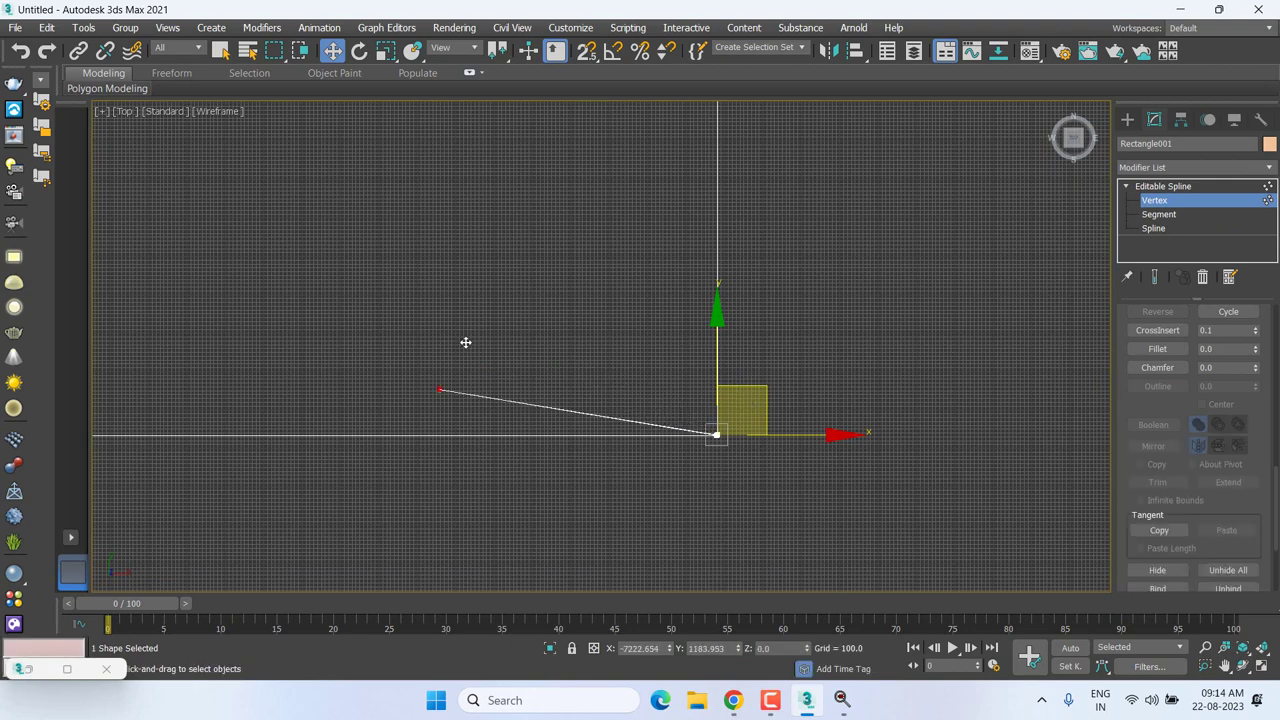
{"action": "key", "text": "ctrl+z"}
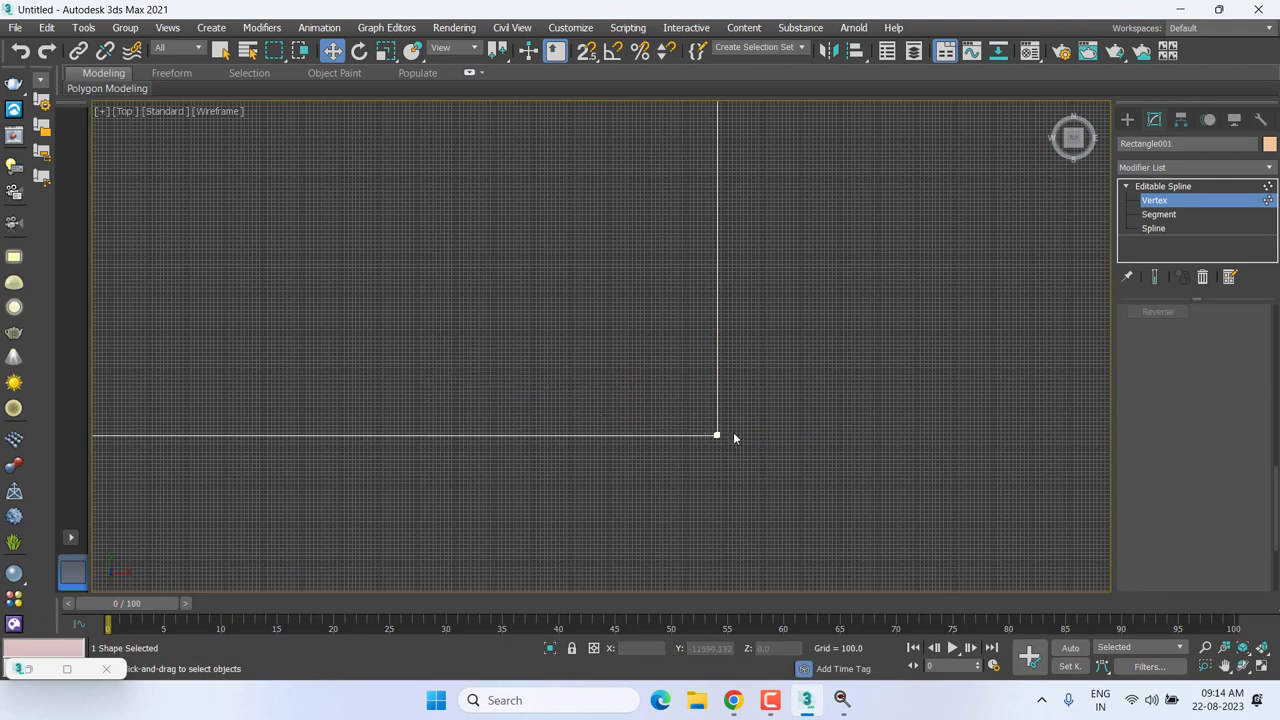
Reselect the corner vertex, try bending and moving it, undoing each change.
{"action": "left_click", "coordinate": [716, 434]}
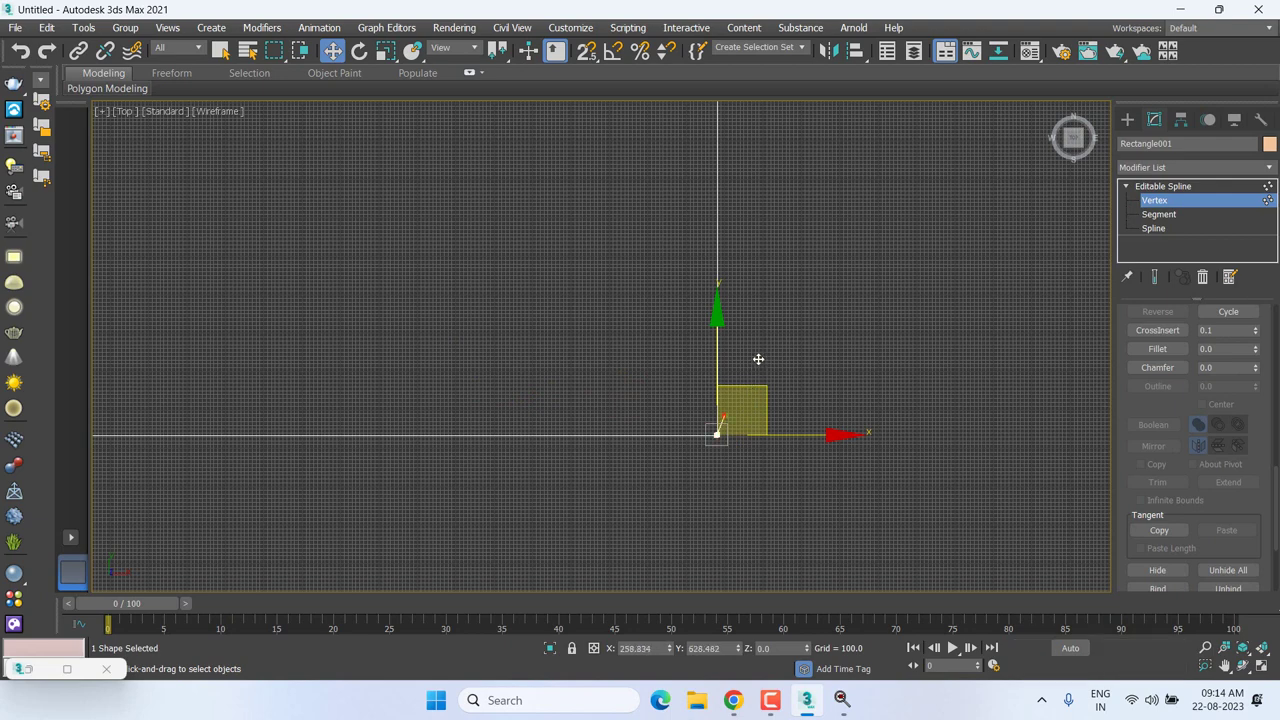
{"action": "left_click", "coordinate": [745, 431]}
{"action": "left_click", "coordinate": [716, 434]}
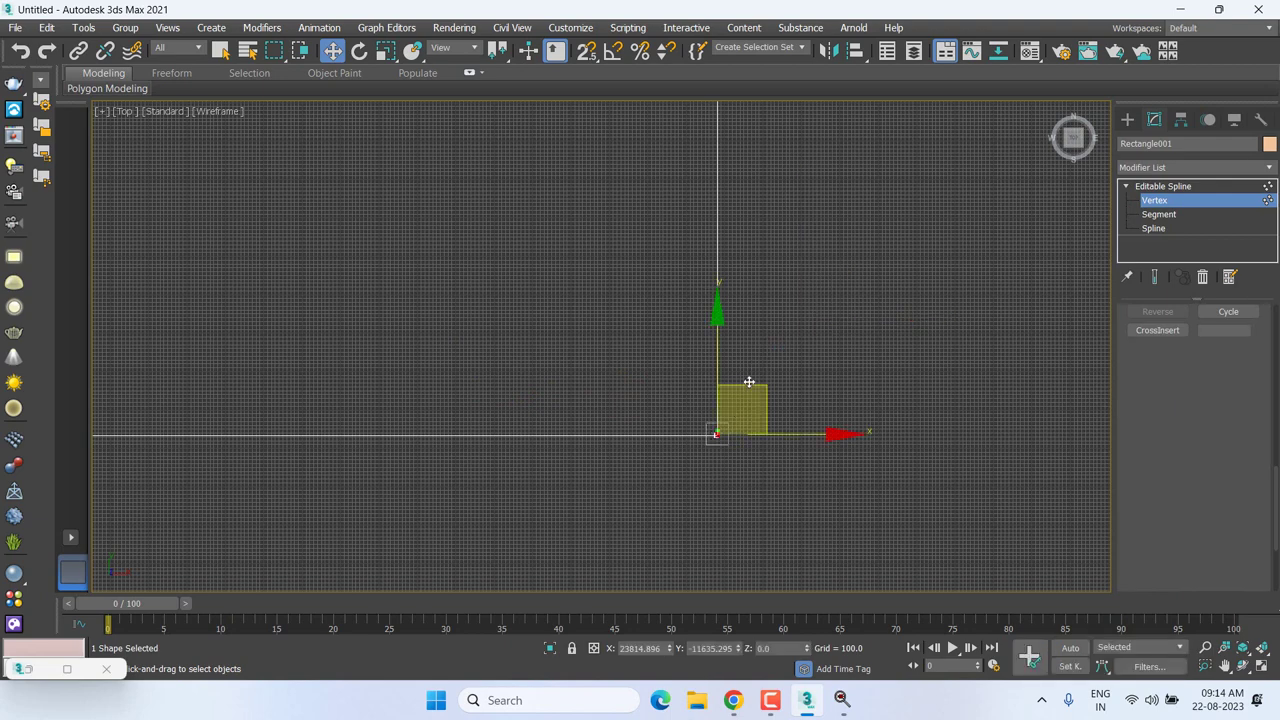
{"action": "left_click_drag", "start_coordinate": [748, 380], "coordinate": [862, 240]}
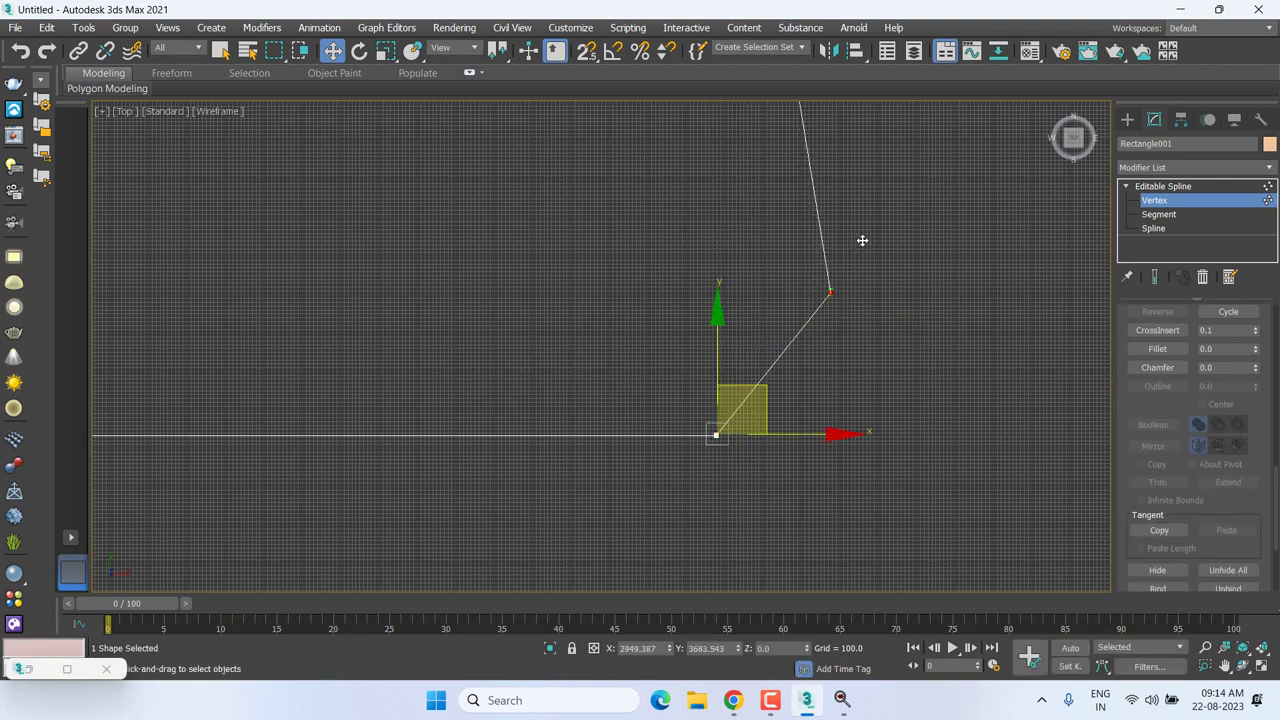
{"action": "key", "text": "ctrl+z"}
{"action": "key", "text": "ctrl+z"}
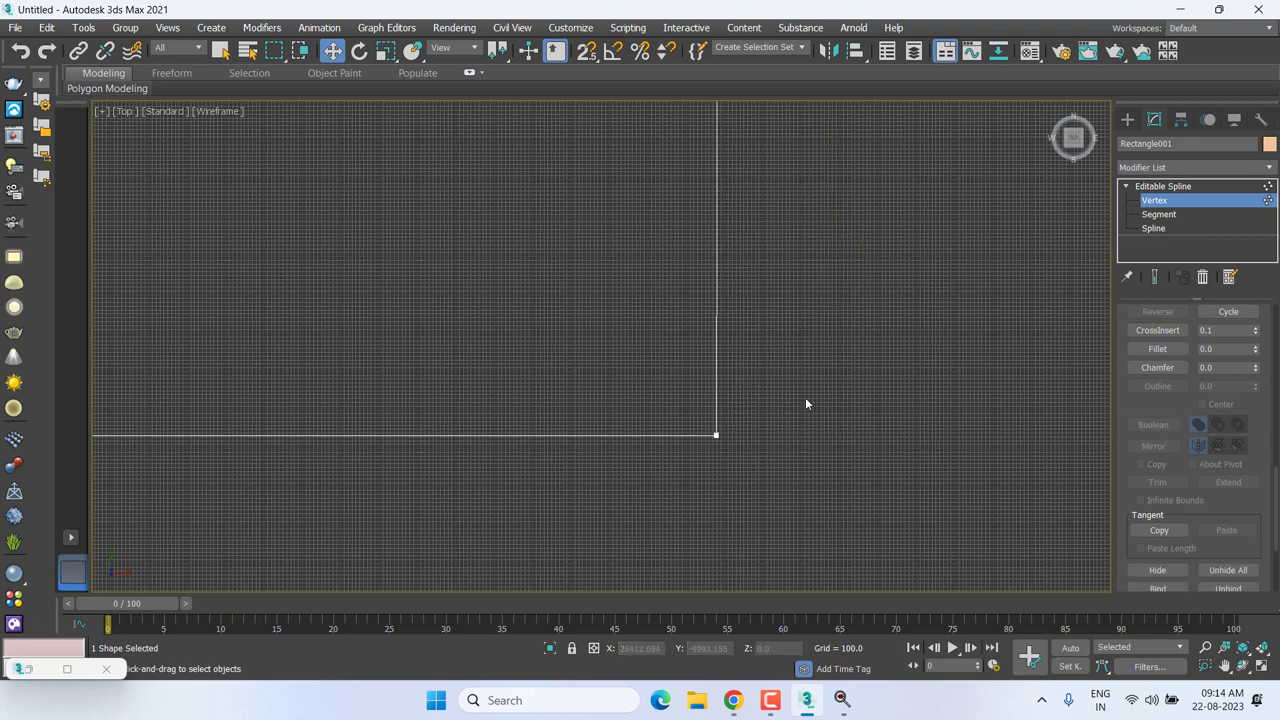
{"action": "left_click", "coordinate": [716, 434]}
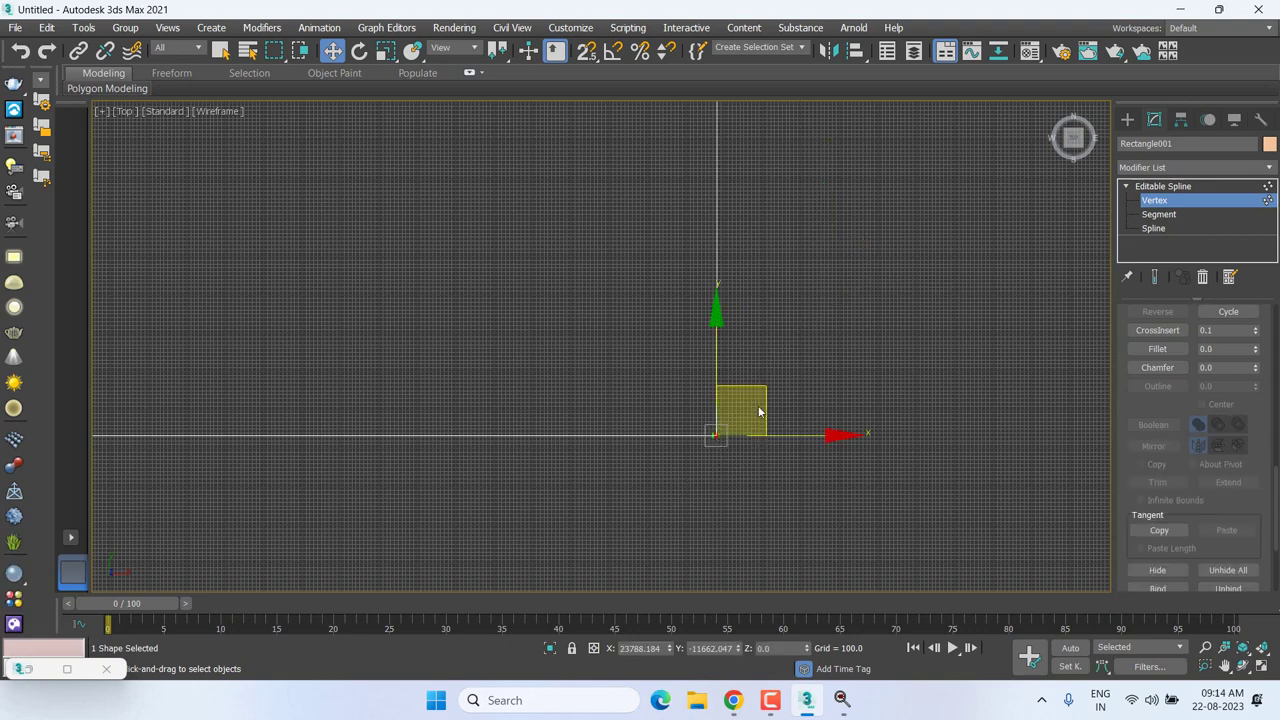
{"action": "left_click_drag", "start_coordinate": [756, 388], "coordinate": [798, 270]}
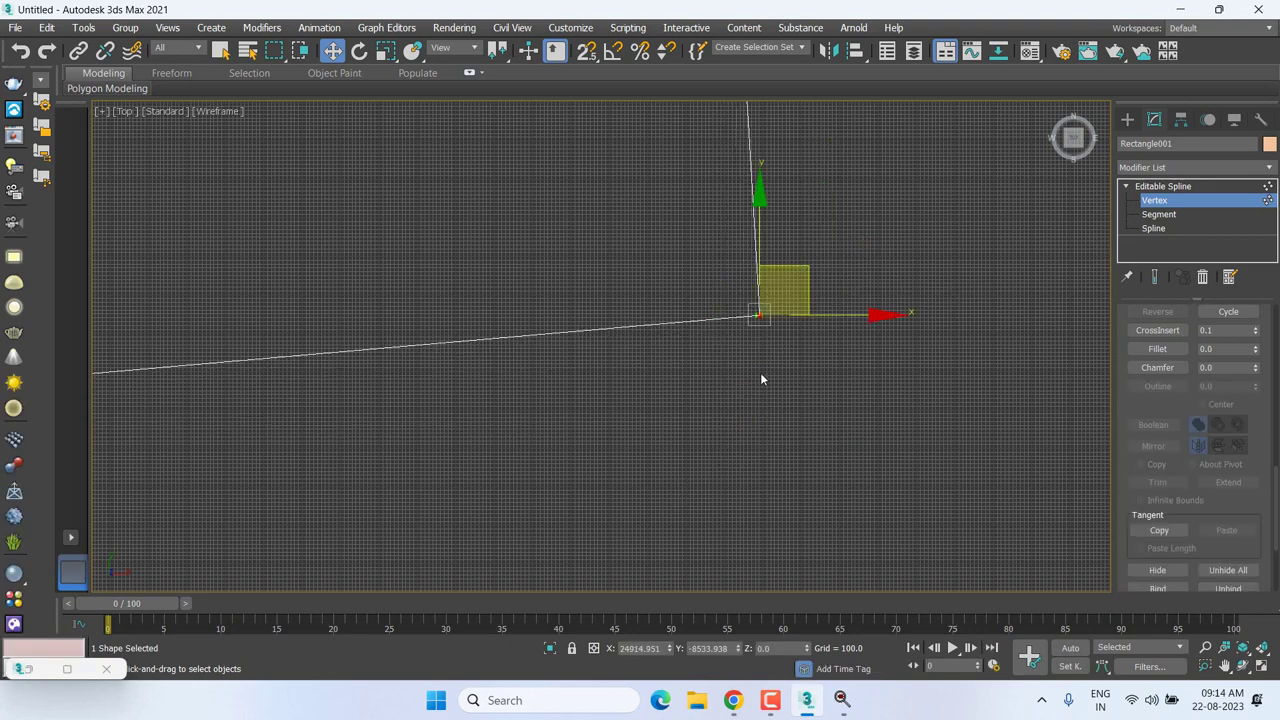
{"action": "key", "text": "ctrl+z"}
Fillet the corner vertex into a large rounded corner from its vertex menu.
{"action": "right_click", "coordinate": [698, 434]}
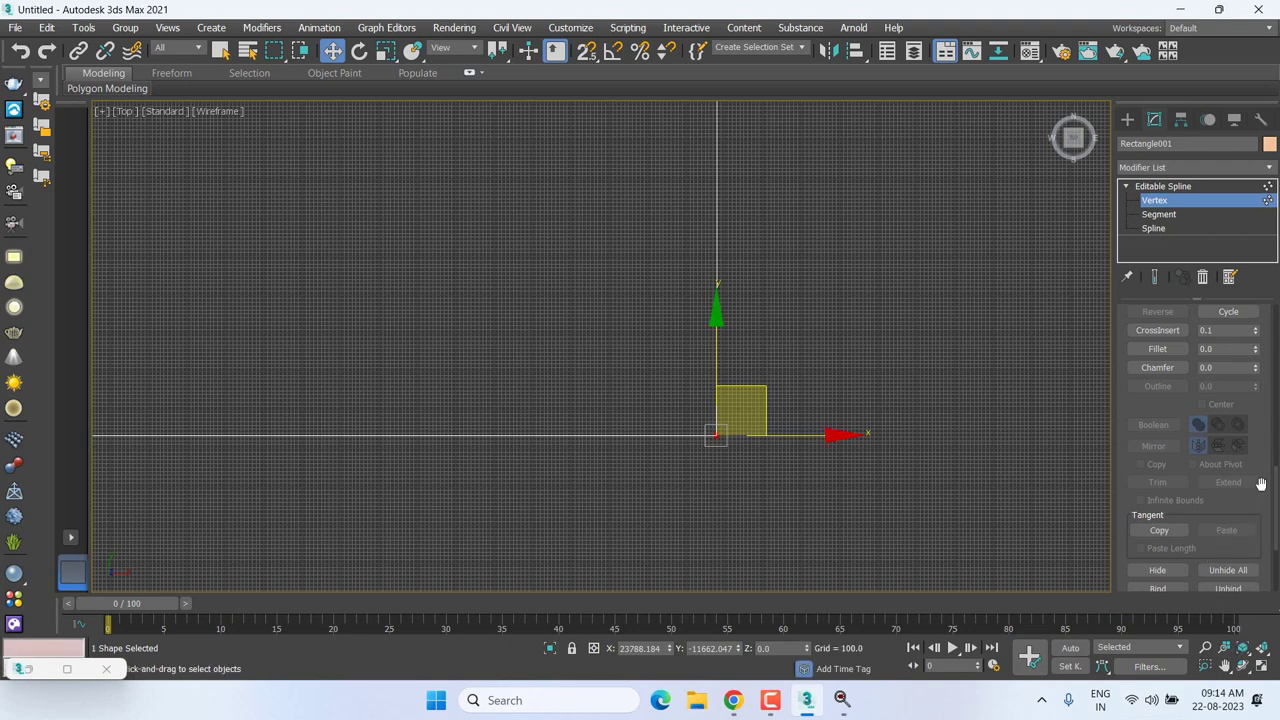
{"action": "left_click", "coordinate": [1157, 348]}
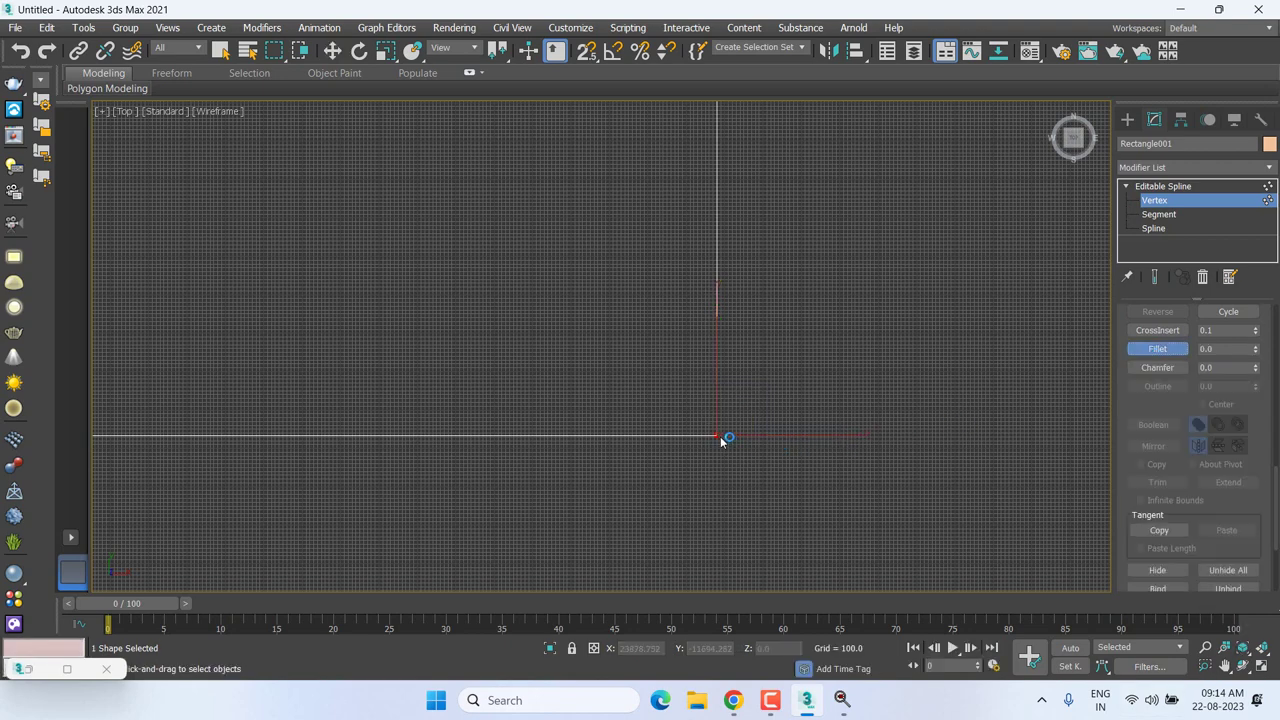
{"action": "left_click_drag", "start_coordinate": [717, 435], "coordinate": [770, 258]}
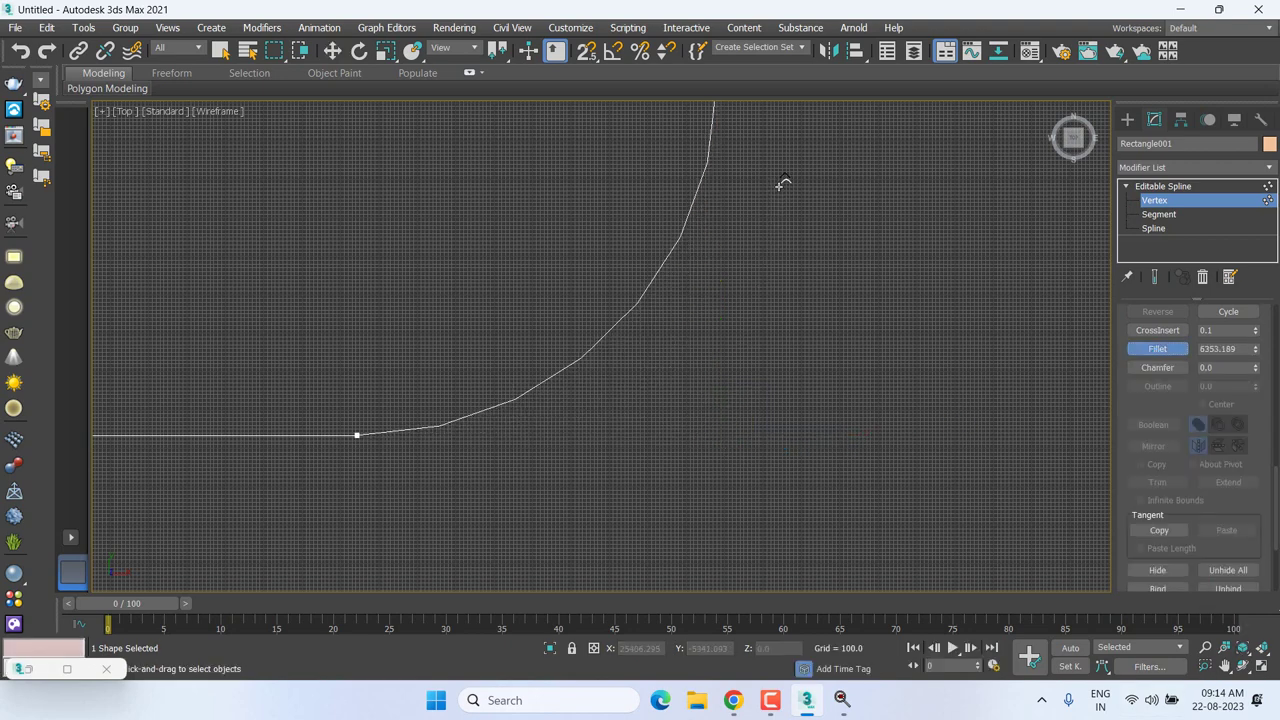
{"action": "scroll", "coordinate": [770, 258], "scroll_direction": "down", "scroll_amount": 5}
{"action": "scroll", "coordinate": [766, 331], "scroll_direction": "down", "scroll_amount": 3}
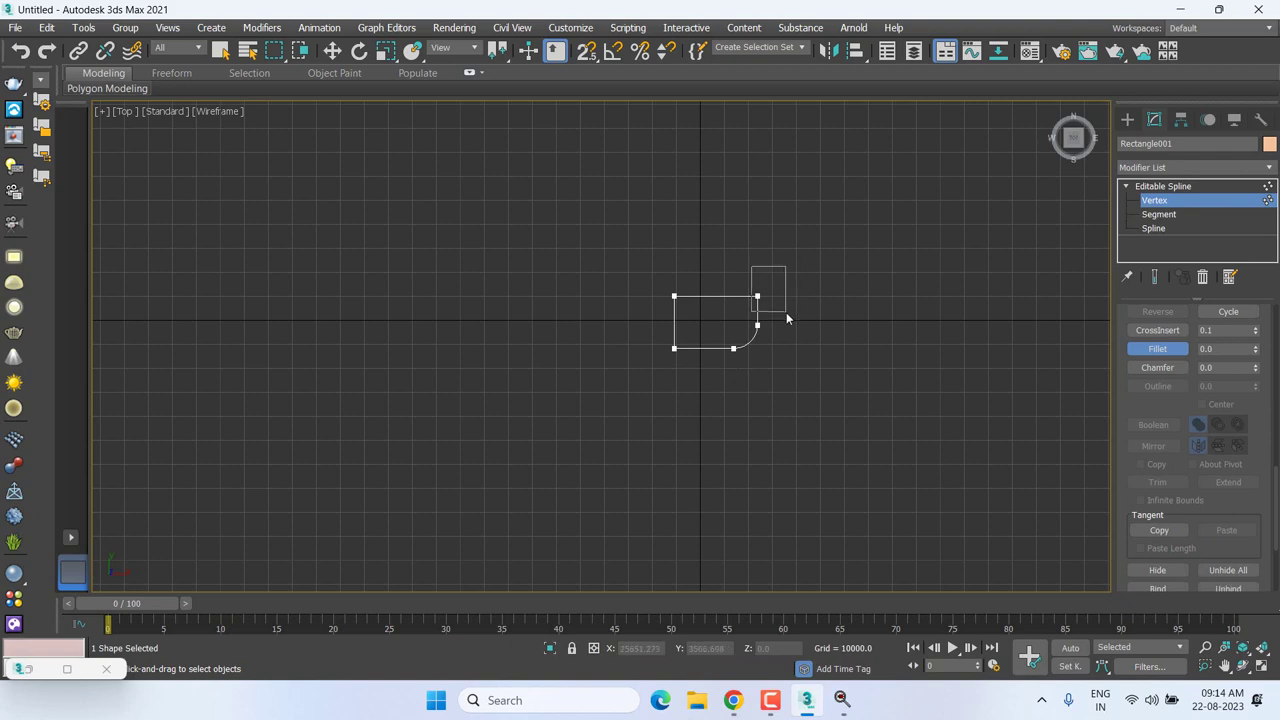
{"action": "left_click_drag", "start_coordinate": [786, 313], "coordinate": [762, 296]}
{"action": "left_click", "coordinate": [757, 220]}
Reselect the corner vertex and fillet it to a radius of about 884.
{"action": "scroll", "coordinate": [758, 325], "scroll_direction": "up", "scroll_amount": 2}
{"action": "scroll", "coordinate": [757, 266], "scroll_direction": "up", "scroll_amount": 3}
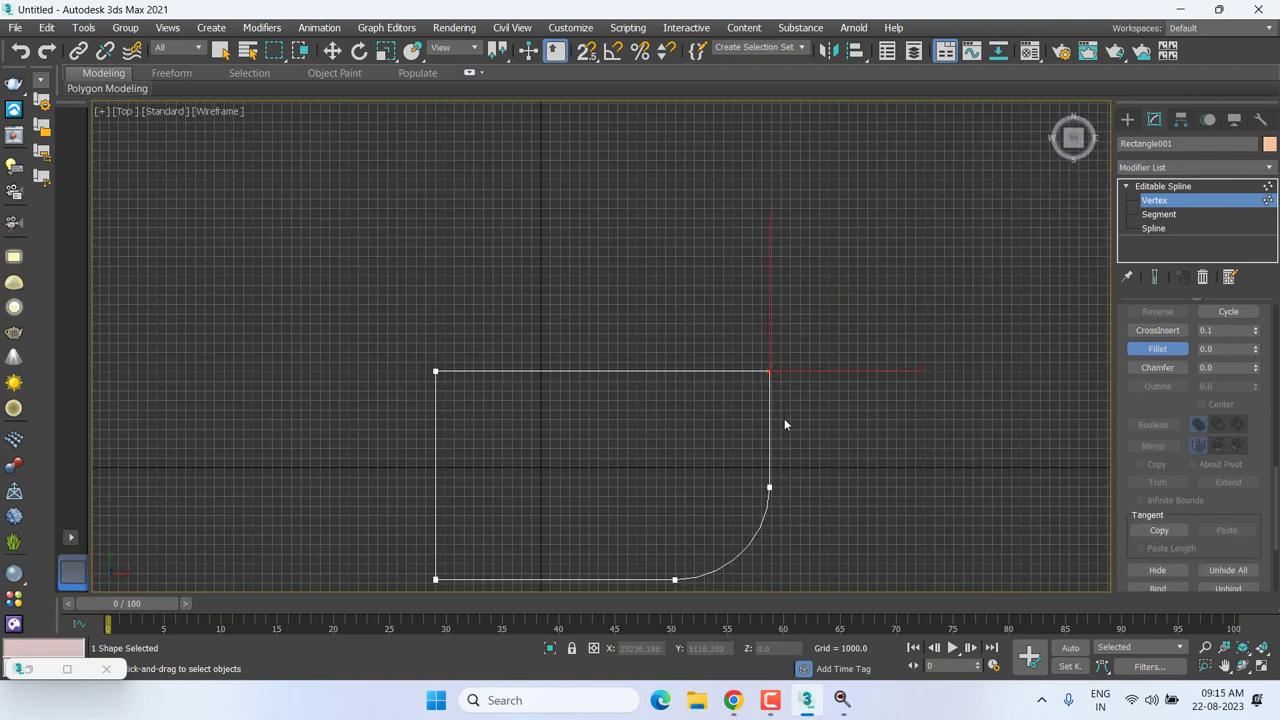
{"action": "scroll", "coordinate": [783, 423], "scroll_direction": "up", "scroll_amount": 3}
{"action": "key", "text": "w"}
{"action": "left_click", "coordinate": [748, 330]}
{"action": "right_click", "coordinate": [756, 335]}
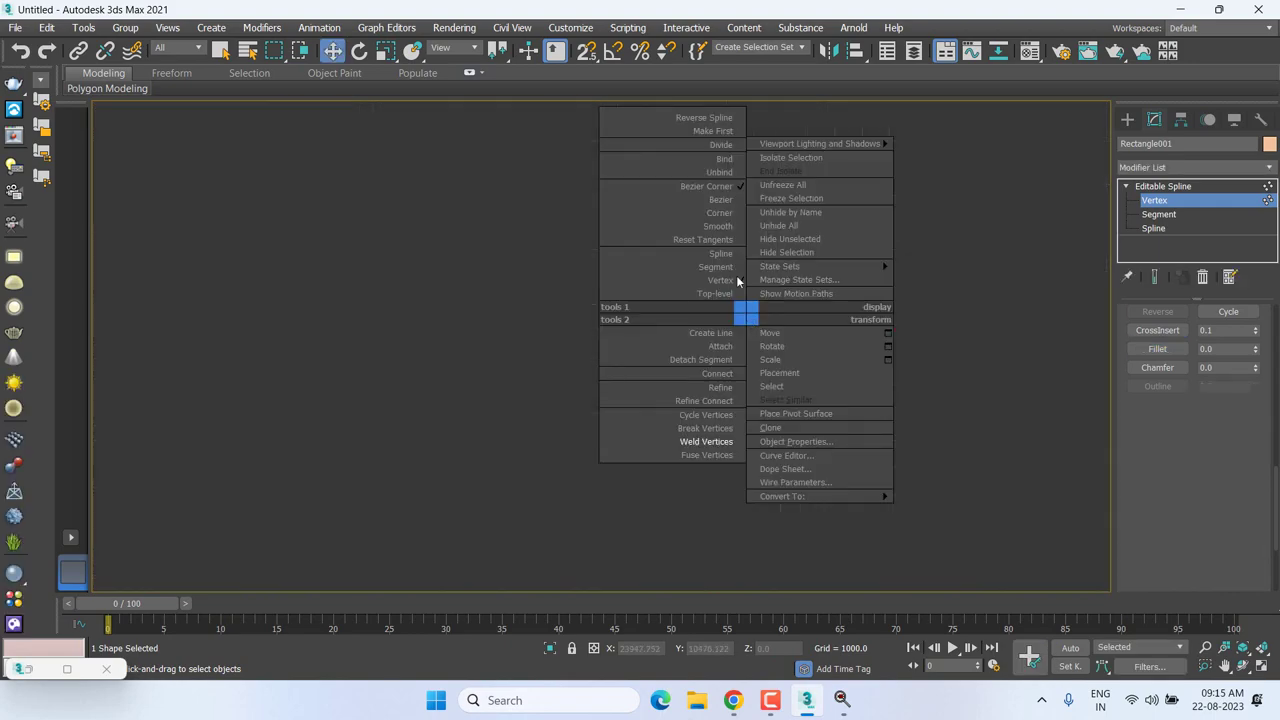
{"action": "left_click", "coordinate": [740, 260]}
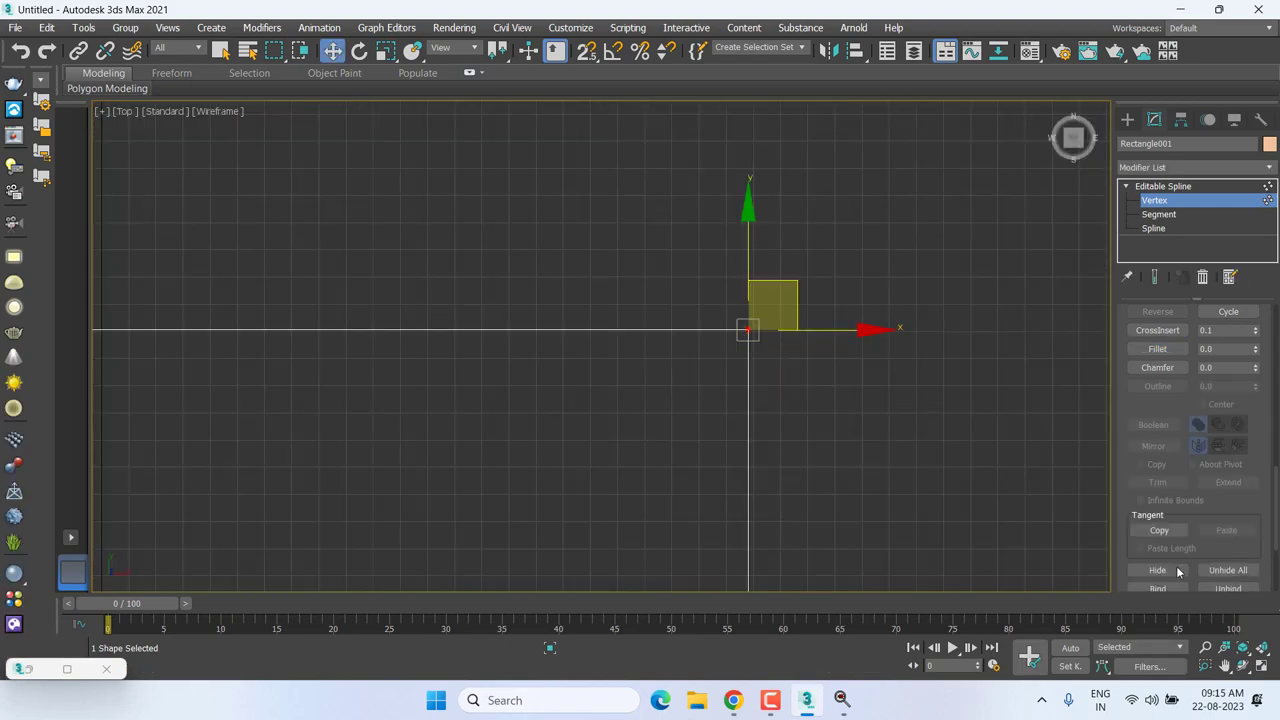
{"action": "left_click", "coordinate": [1157, 349]}
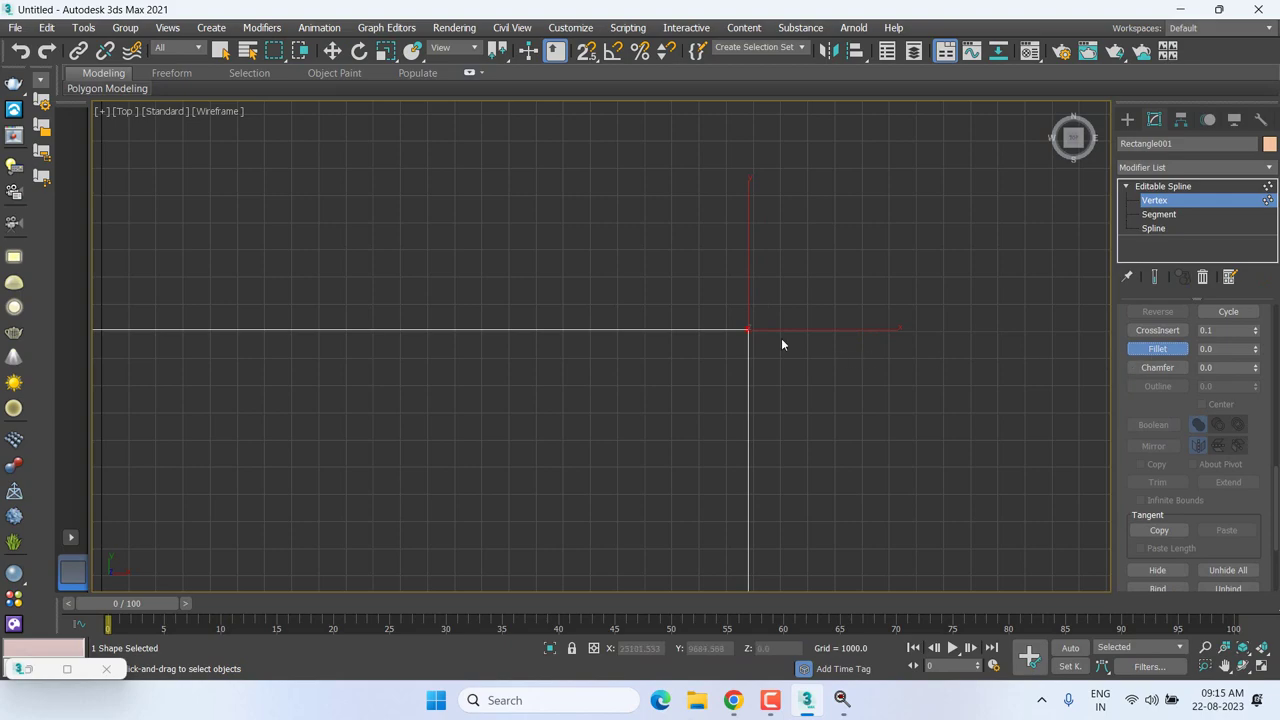
{"action": "left_click_drag", "start_coordinate": [750, 330], "coordinate": [757, 230]}
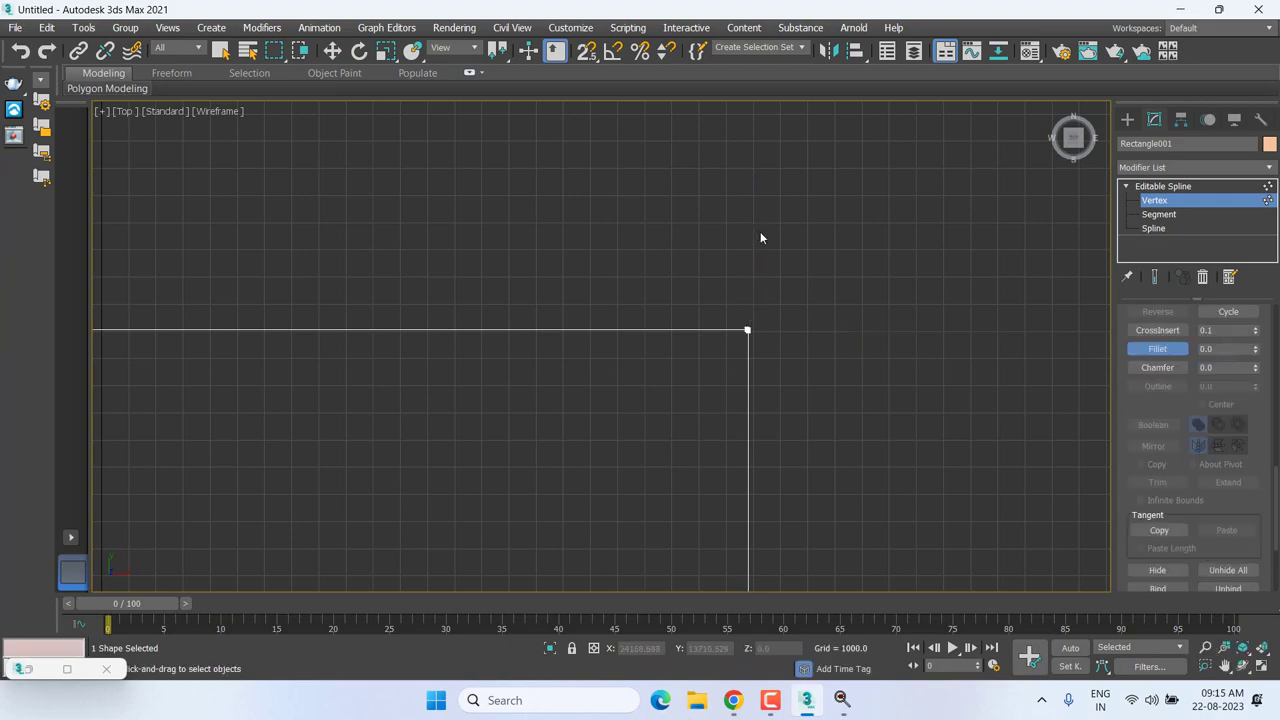
{"action": "scroll", "coordinate": [740, 333], "scroll_direction": "up", "scroll_amount": 3}
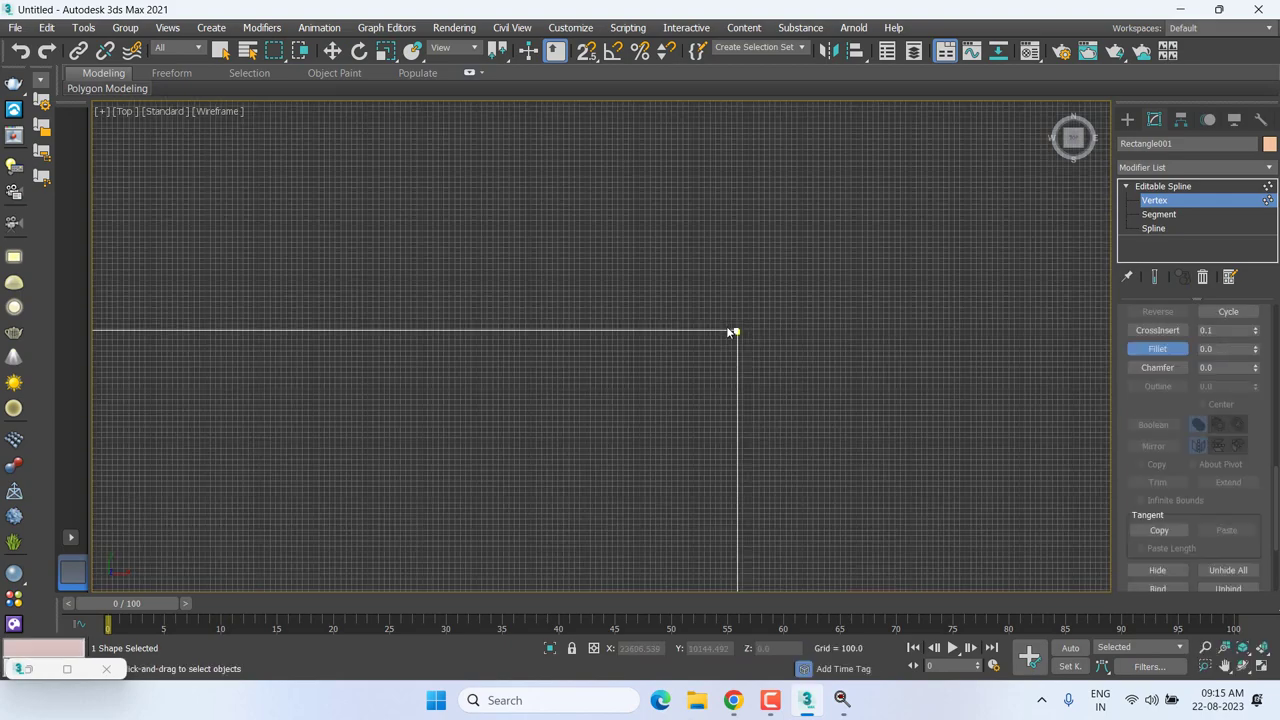
{"action": "scroll", "coordinate": [766, 334], "scroll_direction": "up", "scroll_amount": 3}
{"action": "scroll", "coordinate": [773, 335], "scroll_direction": "up", "scroll_amount": 2}
{"action": "scroll", "coordinate": [775, 334], "scroll_direction": "up", "scroll_amount": 2}
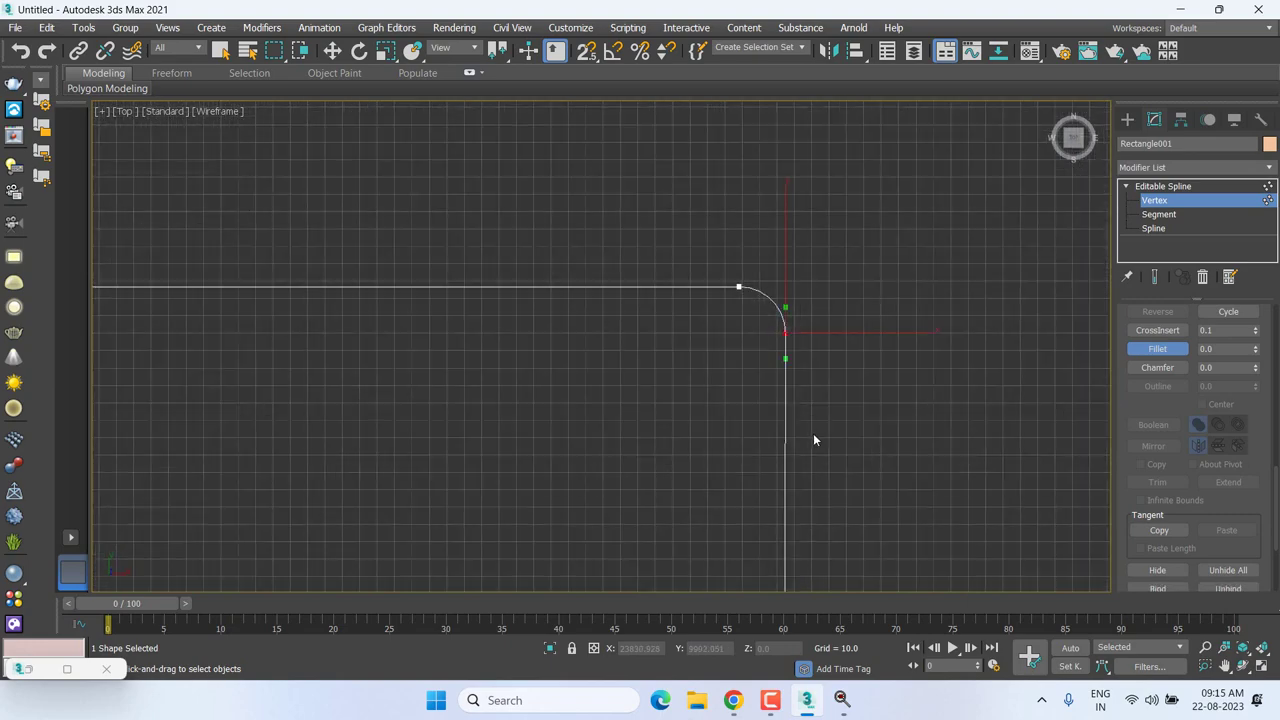
{"action": "middle_click_drag", "start_coordinate": [814, 436], "coordinate": [803, 370]}
Undo the fillet, set the vertex type to Corner, and fillet it again into a large round.
{"action": "key", "text": "w"}
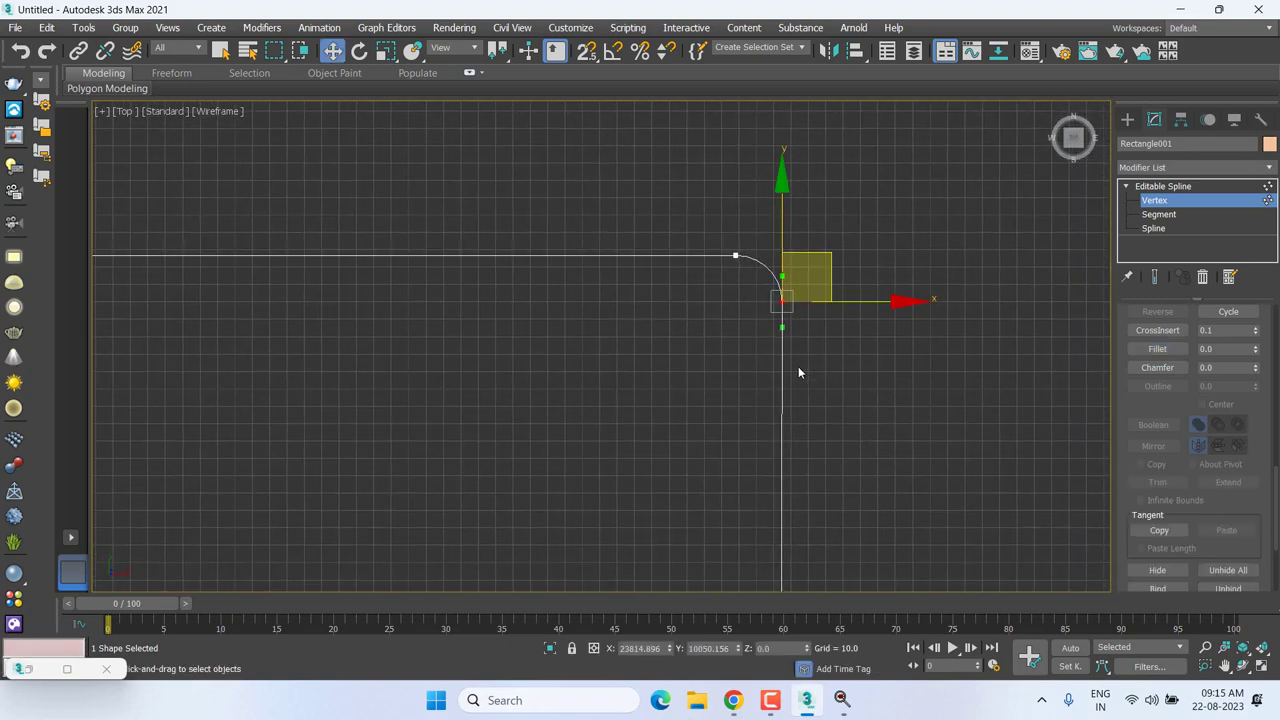
{"action": "key", "text": "ctrl+z"}
{"action": "left_click", "coordinate": [735, 256]}
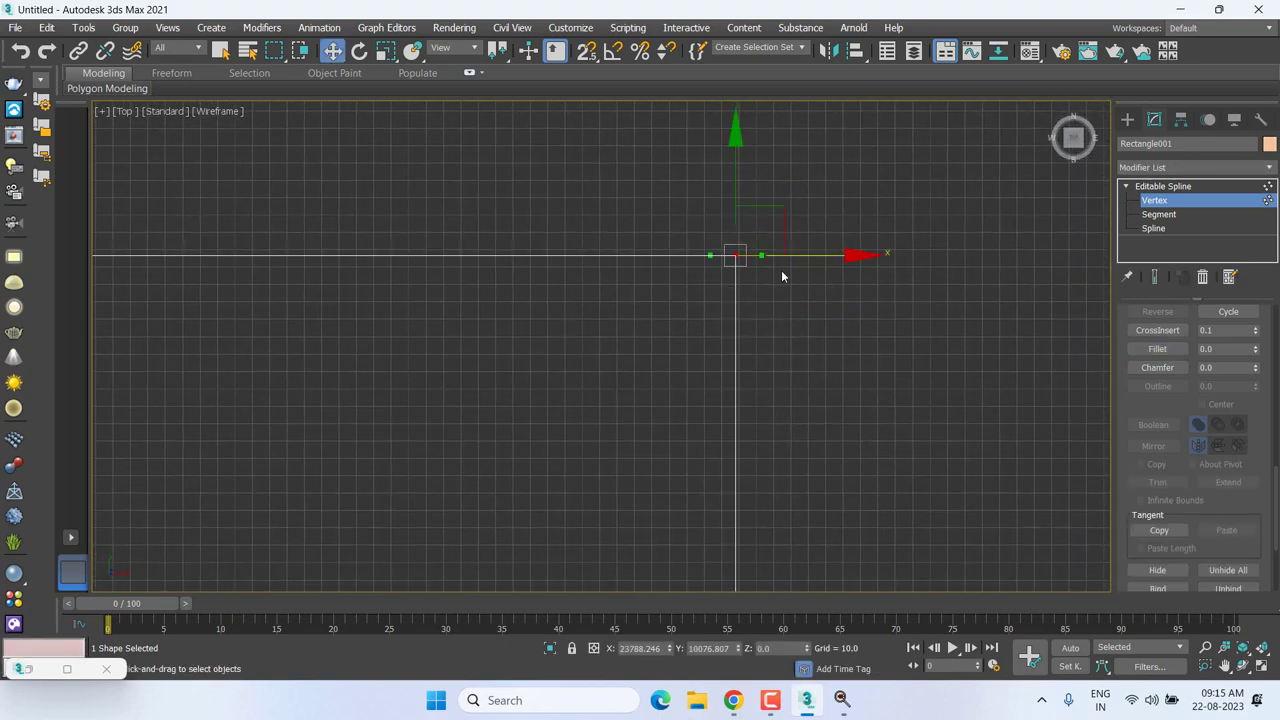
{"action": "right_click", "coordinate": [751, 271]}
{"action": "left_click", "coordinate": [731, 166]}
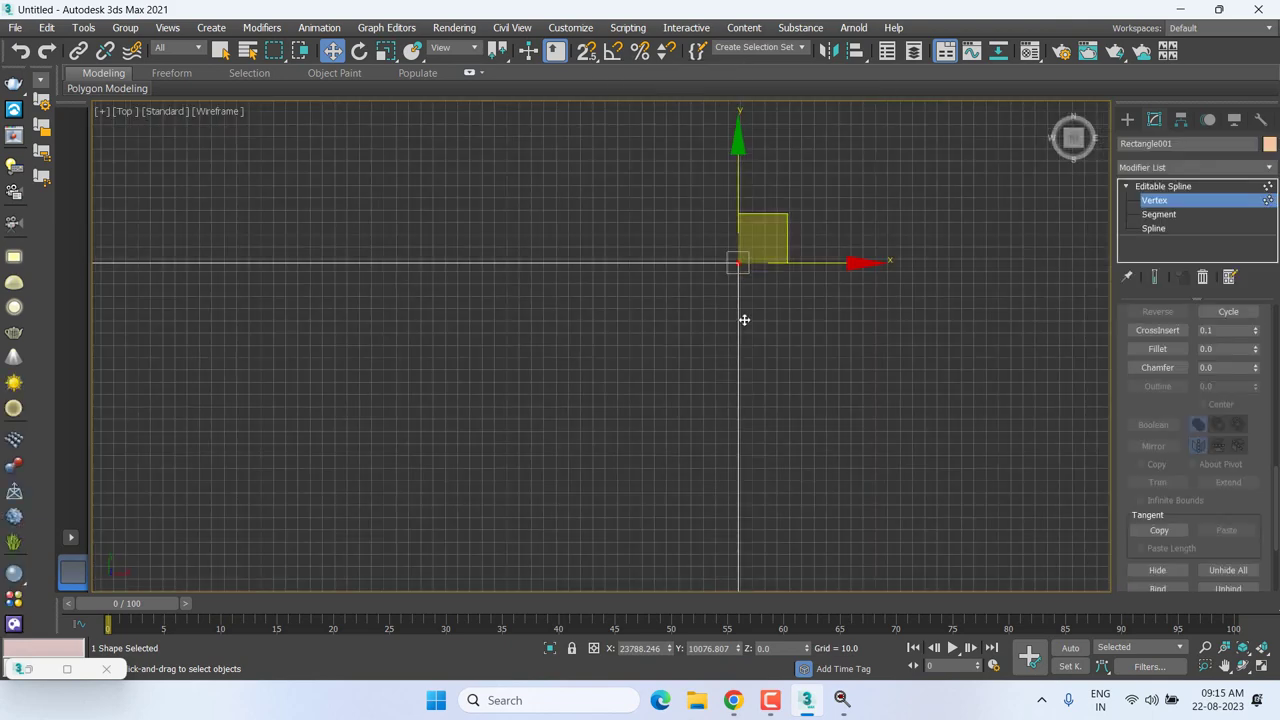
{"action": "middle_click_drag", "start_coordinate": [743, 318], "coordinate": [743, 348]}
{"action": "left_click", "coordinate": [1157, 348]}
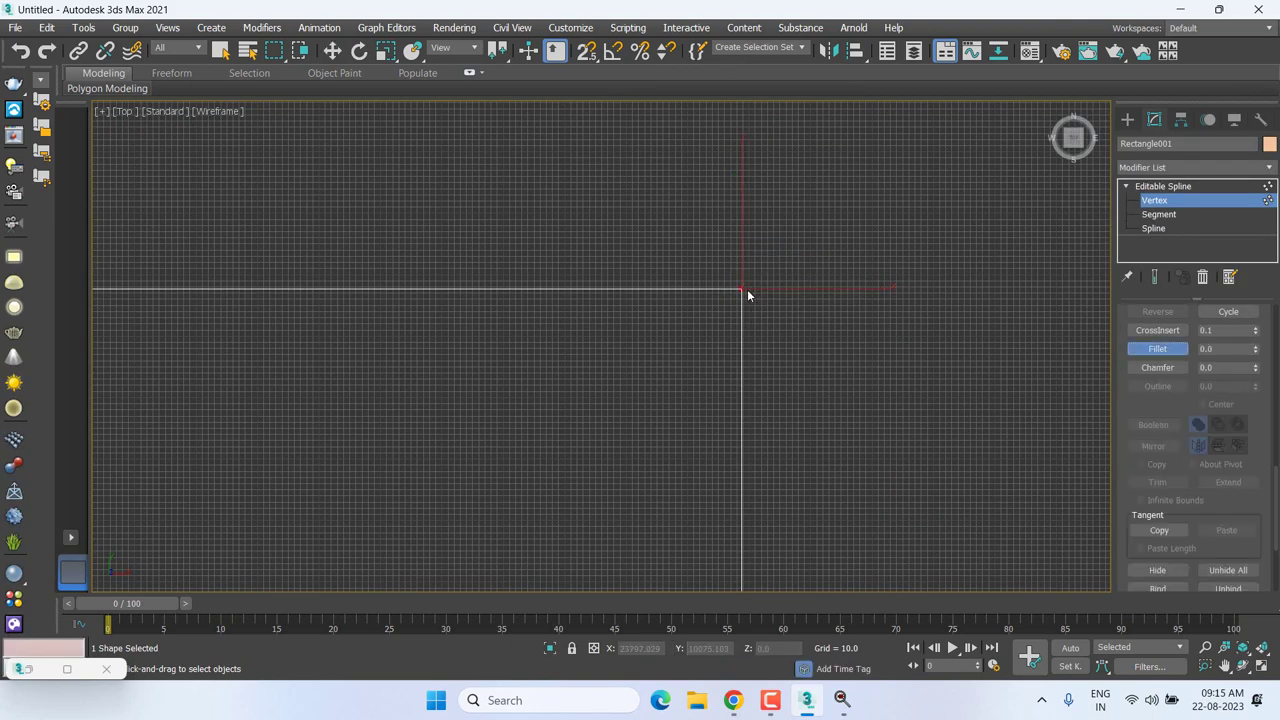
{"action": "left_click_drag", "start_coordinate": [743, 289], "coordinate": [766, 117]}
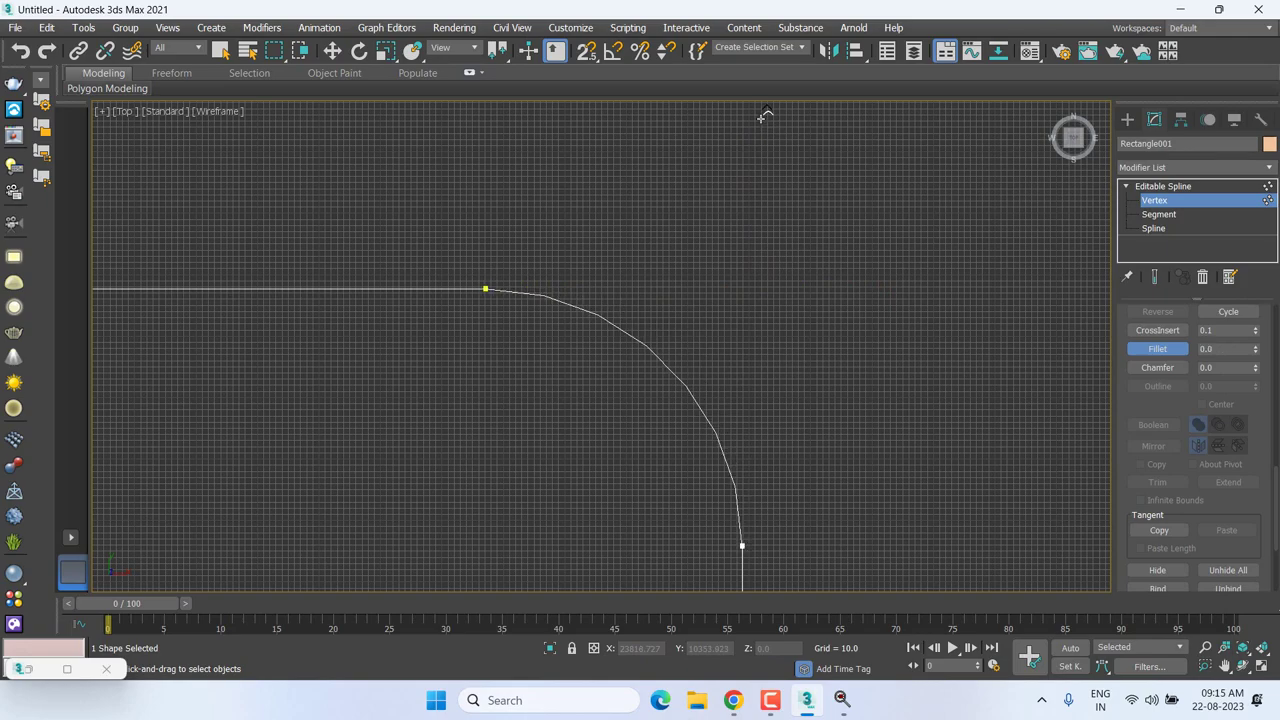
{"action": "right_click", "coordinate": [760, 342]}
Return to the Editable Spline object level, then re-enter Vertex level and region-select the corner vertices.
{"action": "scroll", "coordinate": [790, 360], "scroll_direction": "down", "scroll_amount": 2}
{"action": "scroll", "coordinate": [840, 450], "scroll_direction": "down", "scroll_amount": 2}
{"action": "scroll", "coordinate": [864, 184], "scroll_direction": "down", "scroll_amount": 3}
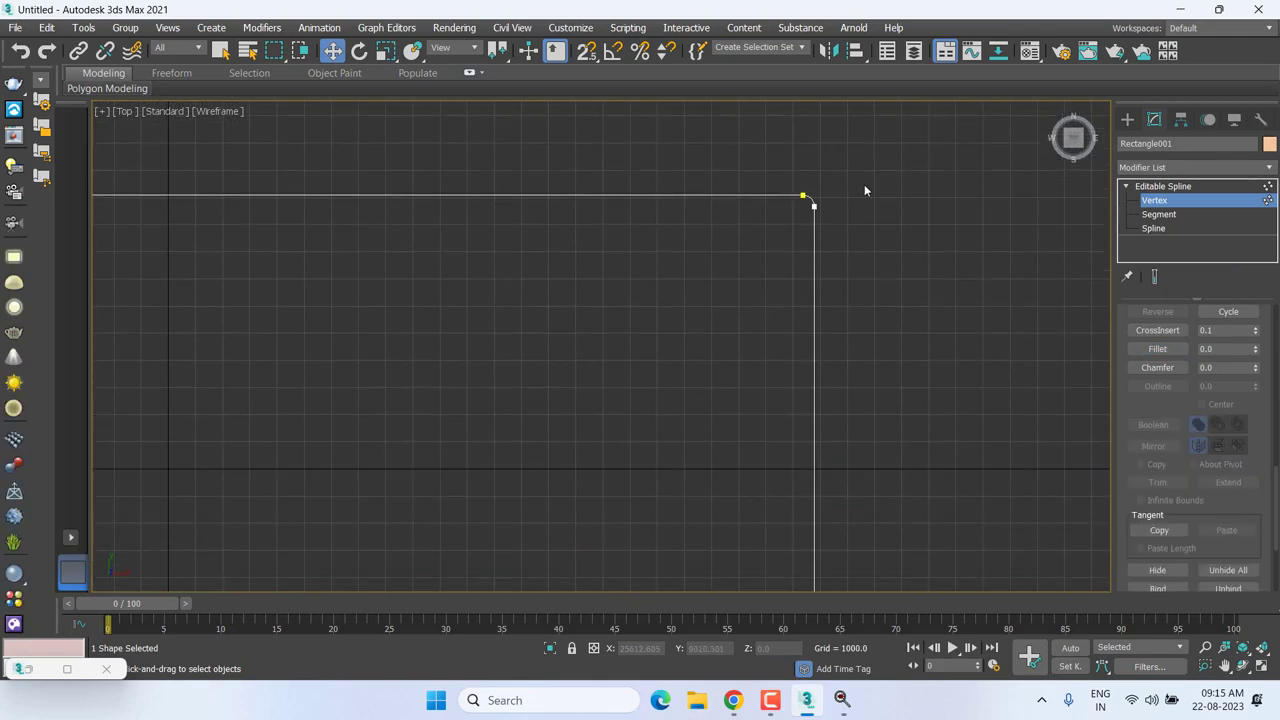
{"action": "scroll", "coordinate": [858, 185], "scroll_direction": "down", "scroll_amount": 2}
{"action": "scroll", "coordinate": [858, 191], "scroll_direction": "down", "scroll_amount": 4}
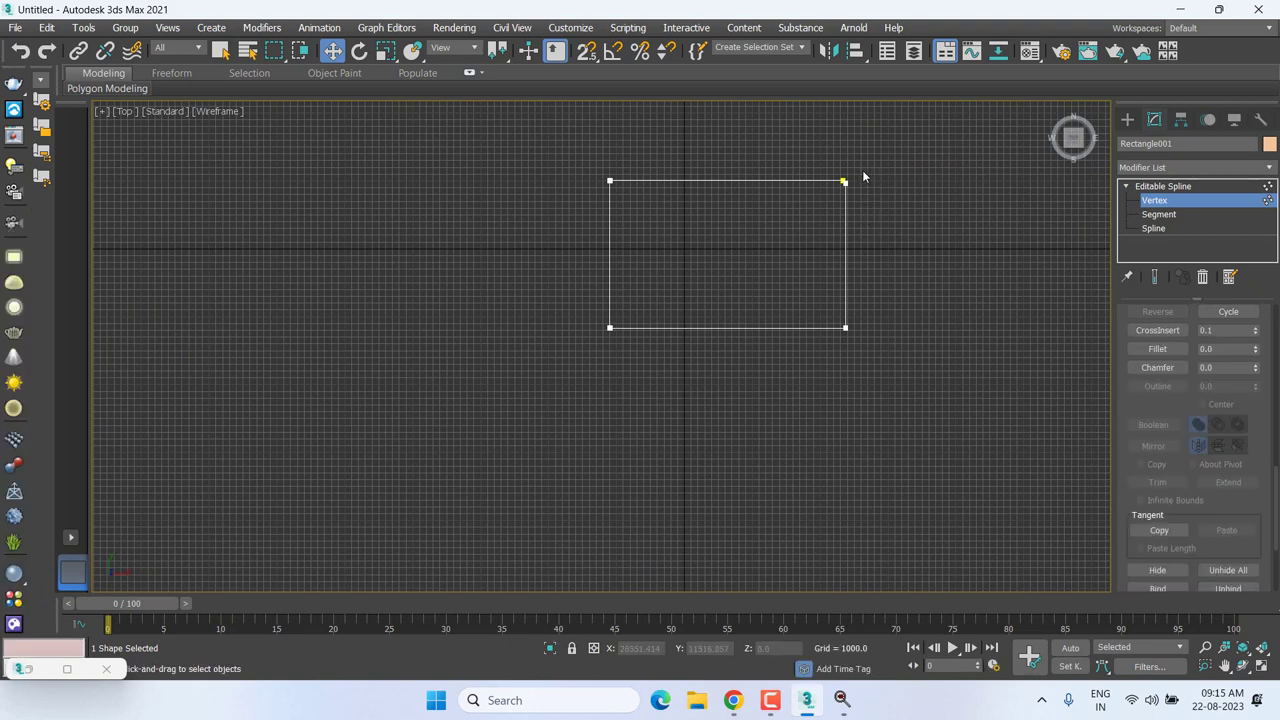
{"action": "scroll", "coordinate": [863, 177], "scroll_direction": "up", "scroll_amount": 5}
{"action": "scroll", "coordinate": [726, 257], "scroll_direction": "up", "scroll_amount": 3}
{"action": "scroll", "coordinate": [394, 400], "scroll_direction": "up", "scroll_amount": 3}
{"action": "scroll", "coordinate": [1063, 139], "scroll_direction": "up", "scroll_amount": 2}
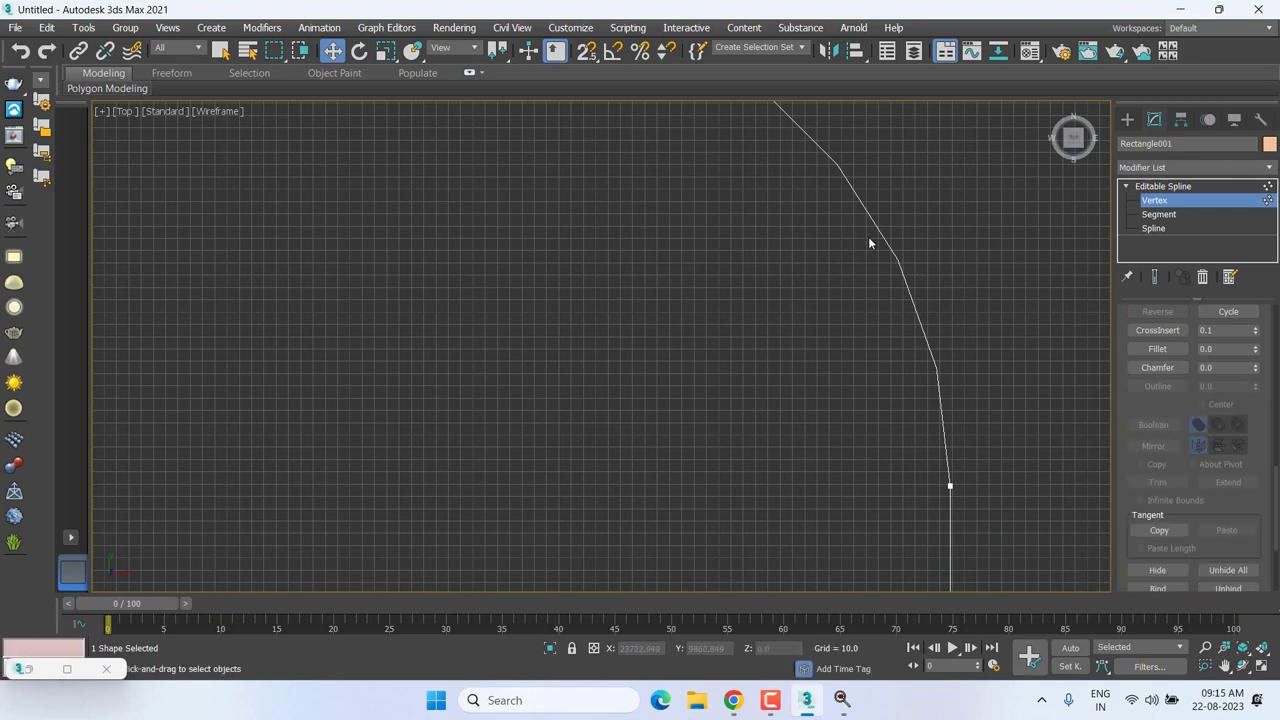
{"action": "scroll", "coordinate": [868, 236], "scroll_direction": "down", "scroll_amount": 2}
{"action": "scroll", "coordinate": [856, 258], "scroll_direction": "down", "scroll_amount": 4}
{"action": "scroll", "coordinate": [452, 240], "scroll_direction": "down", "scroll_amount": 4}
{"action": "mouse_move", "coordinate": [452, 240]}
{"action": "middle_mouse_down"}
{"action": "mouse_move", "coordinate": [355, 254]}
{"action": "mouse_move", "coordinate": [584, 222]}
{"action": "mouse_move", "coordinate": [271, 240]}
{"action": "mouse_move", "coordinate": [469, 212]}
{"action": "middle_mouse_up"}
{"action": "scroll", "coordinate": [273, 239], "scroll_direction": "down", "scroll_amount": 3}
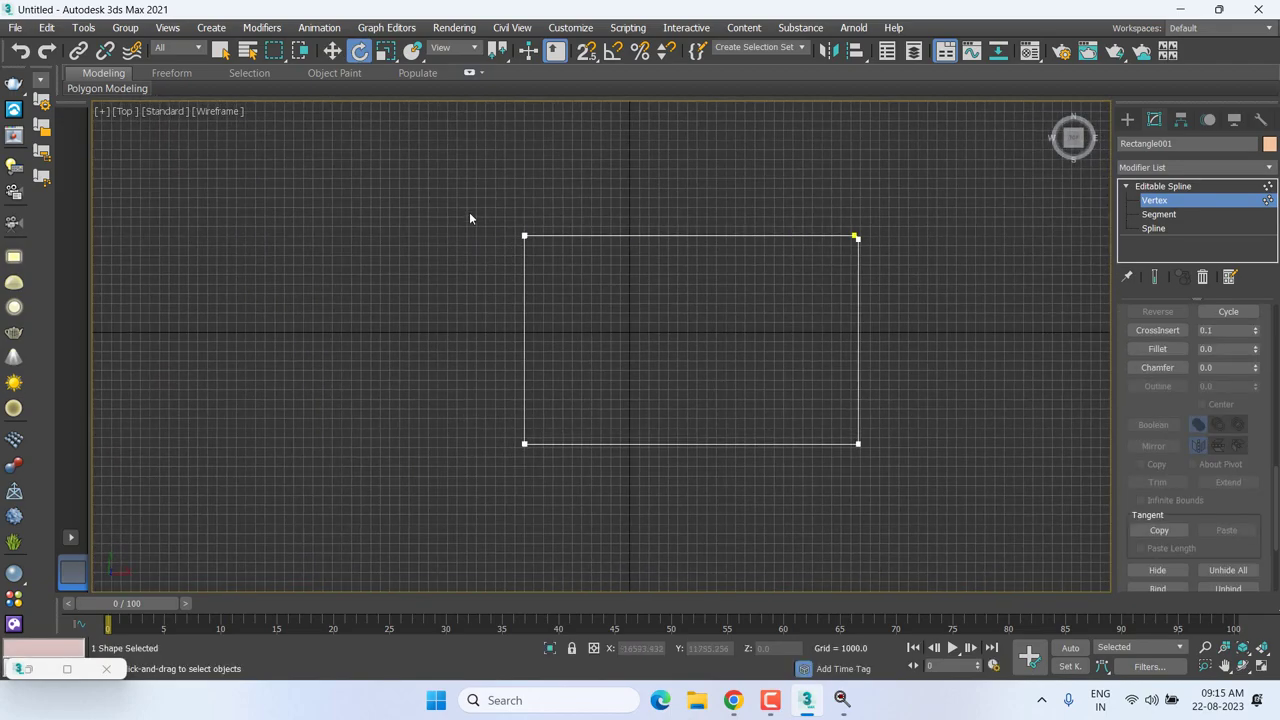
{"action": "scroll", "coordinate": [617, 275], "scroll_direction": "up", "scroll_amount": 3}
{"action": "scroll", "coordinate": [656, 233], "scroll_direction": "up", "scroll_amount": 4}
{"action": "scroll", "coordinate": [705, 204], "scroll_direction": "up", "scroll_amount": 3}
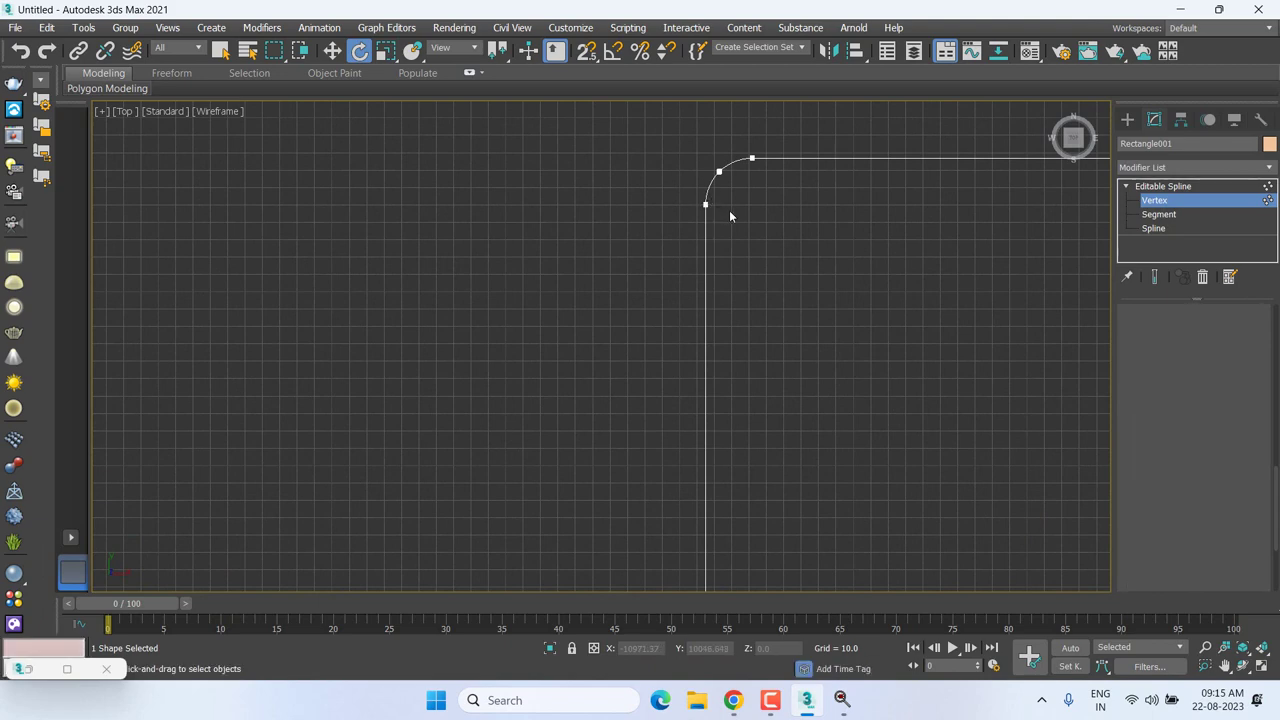
{"action": "left_click", "coordinate": [1163, 186]}
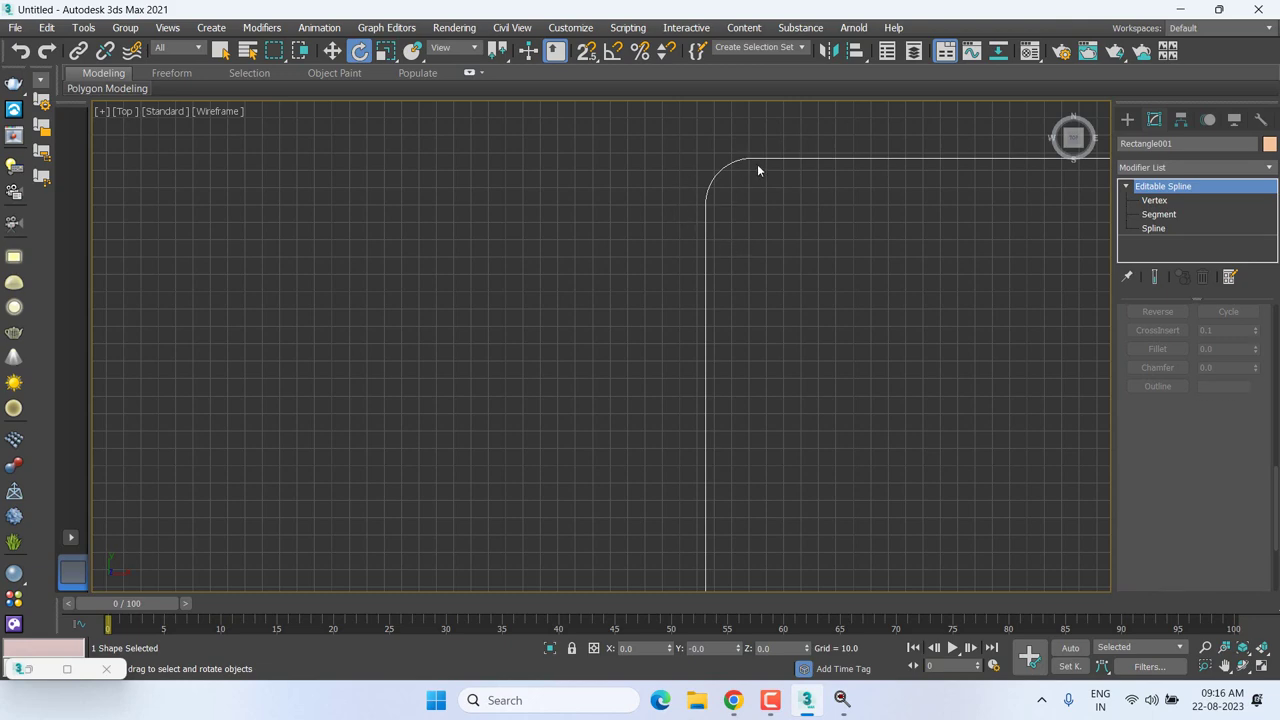
{"action": "key", "text": "1"}
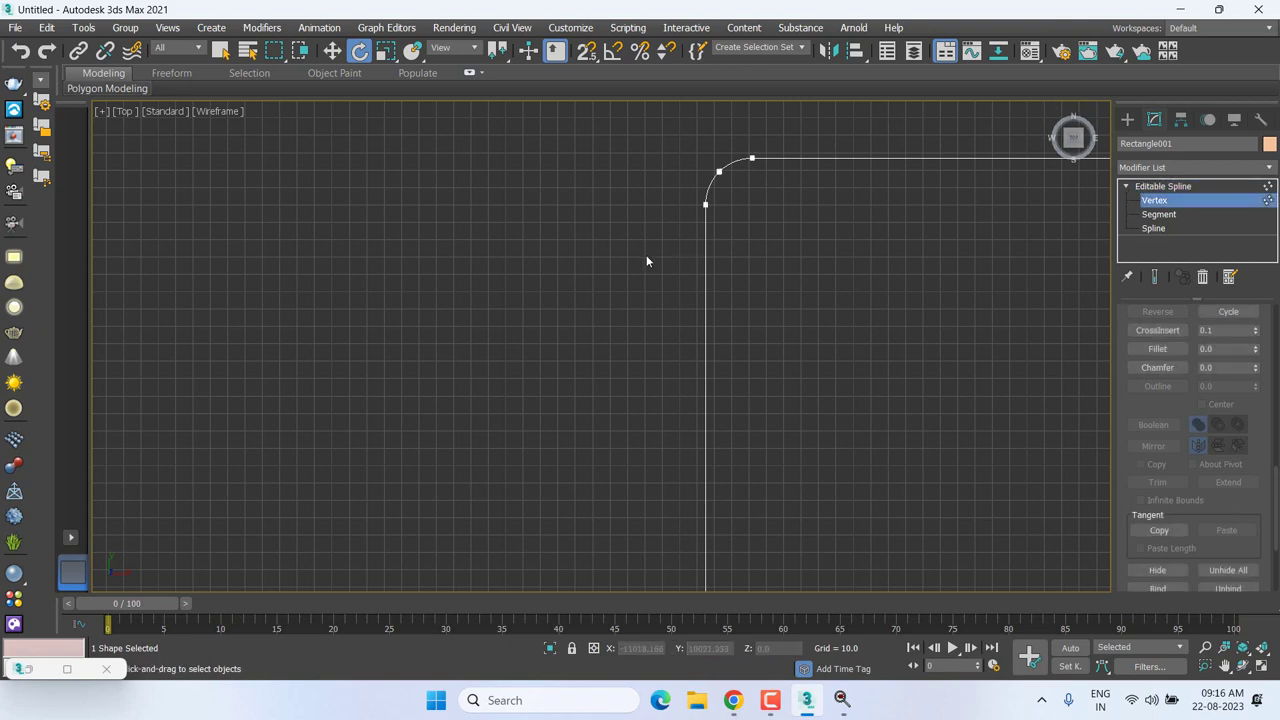
{"action": "left_click_drag", "start_coordinate": [646, 255], "coordinate": [834, 131]}
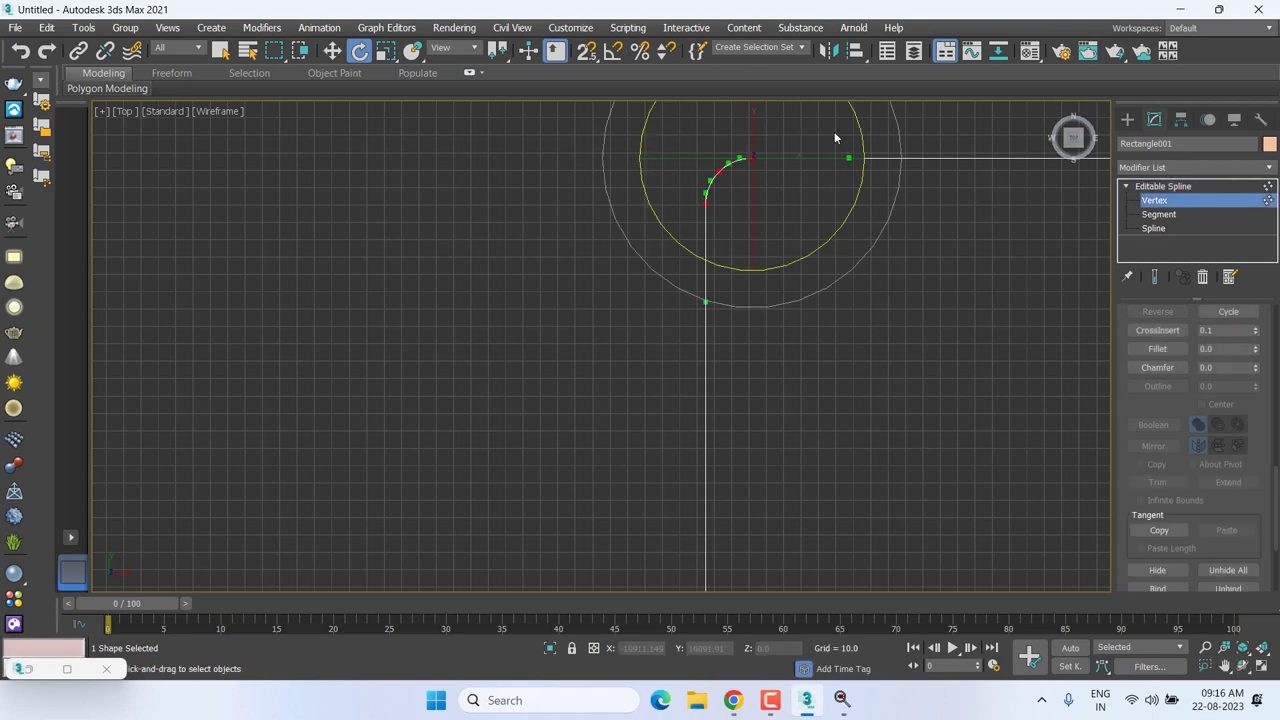
{"action": "scroll", "coordinate": [834, 131], "scroll_direction": "down", "scroll_amount": 5}
Draw a second rectangle in the Top view and convert it to an editable spline.
{"action": "left_click", "coordinate": [1204, 186]}
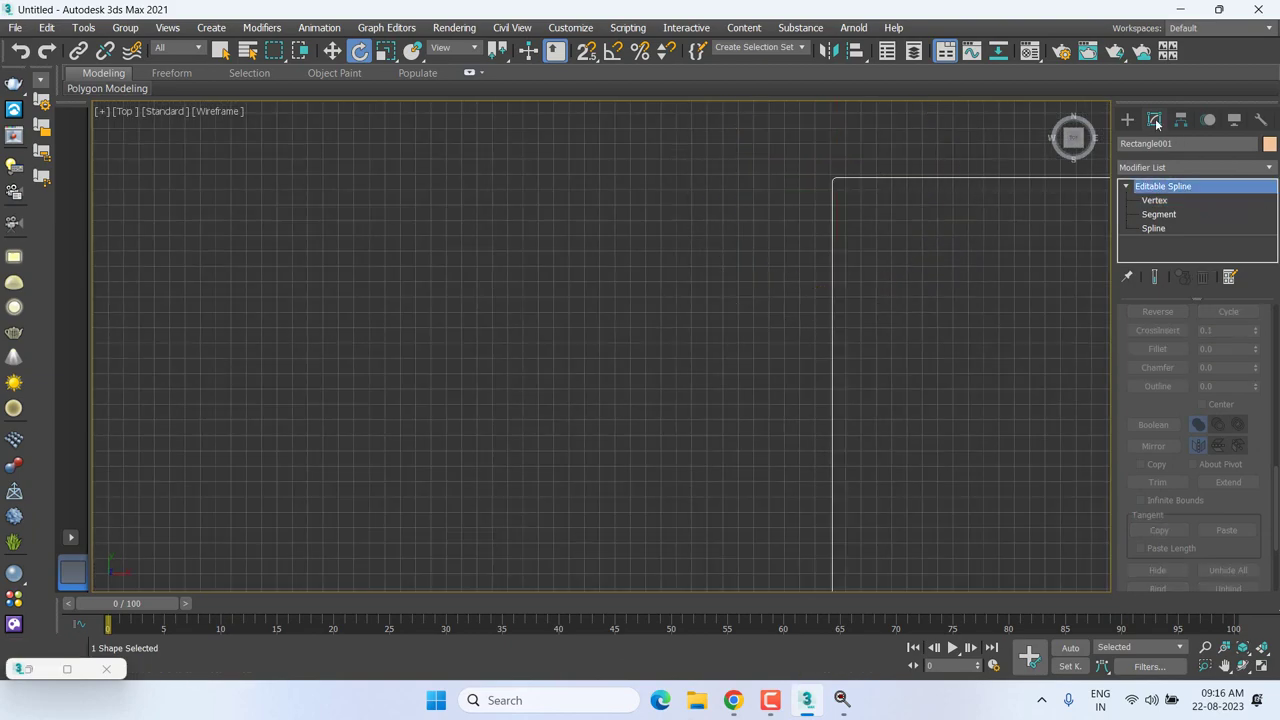
{"action": "left_click", "coordinate": [1228, 230]}
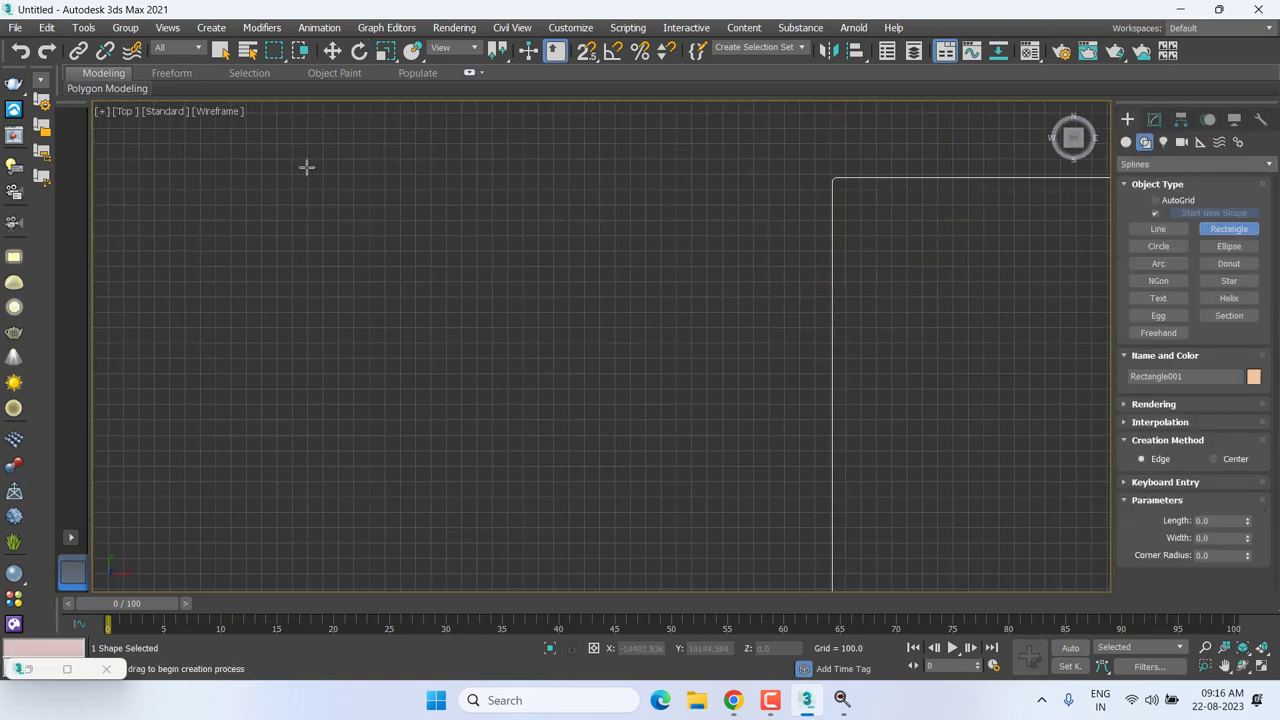
{"action": "mouse_move", "coordinate": [329, 165]}
{"action": "left_mouse_down"}
{"action": "mouse_move", "coordinate": [663, 500]}
{"action": "mouse_move", "coordinate": [705, 479]}
{"action": "left_mouse_up"}
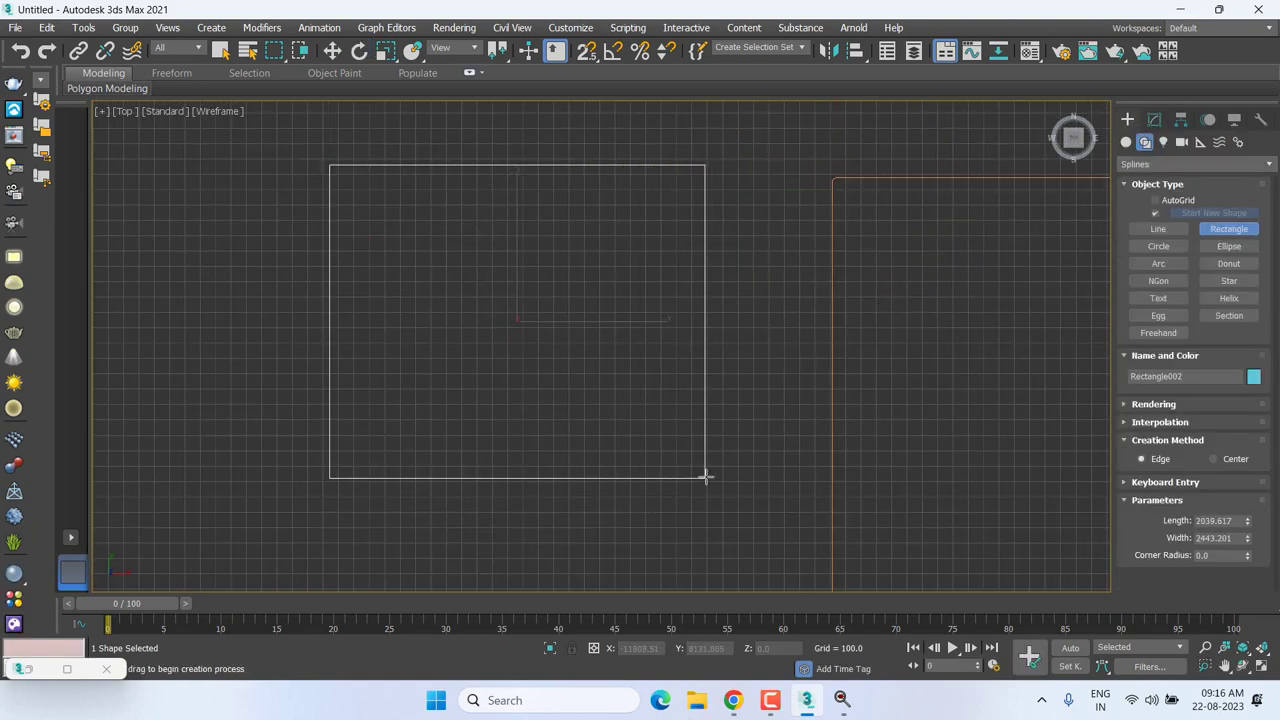
{"action": "key", "text": "w"}
{"action": "left_click", "coordinate": [1154, 119]}
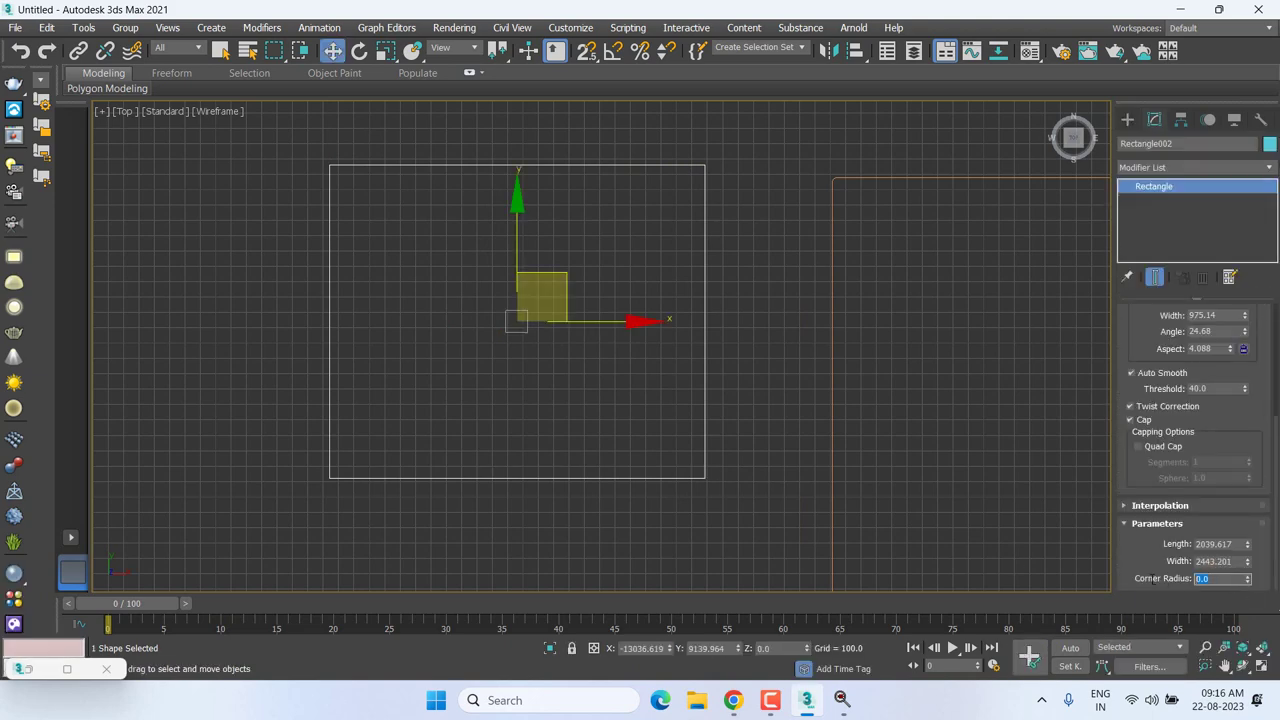
{"action": "right_click", "coordinate": [544, 253]}
{"action": "mouse_move", "coordinate": [610, 431]}
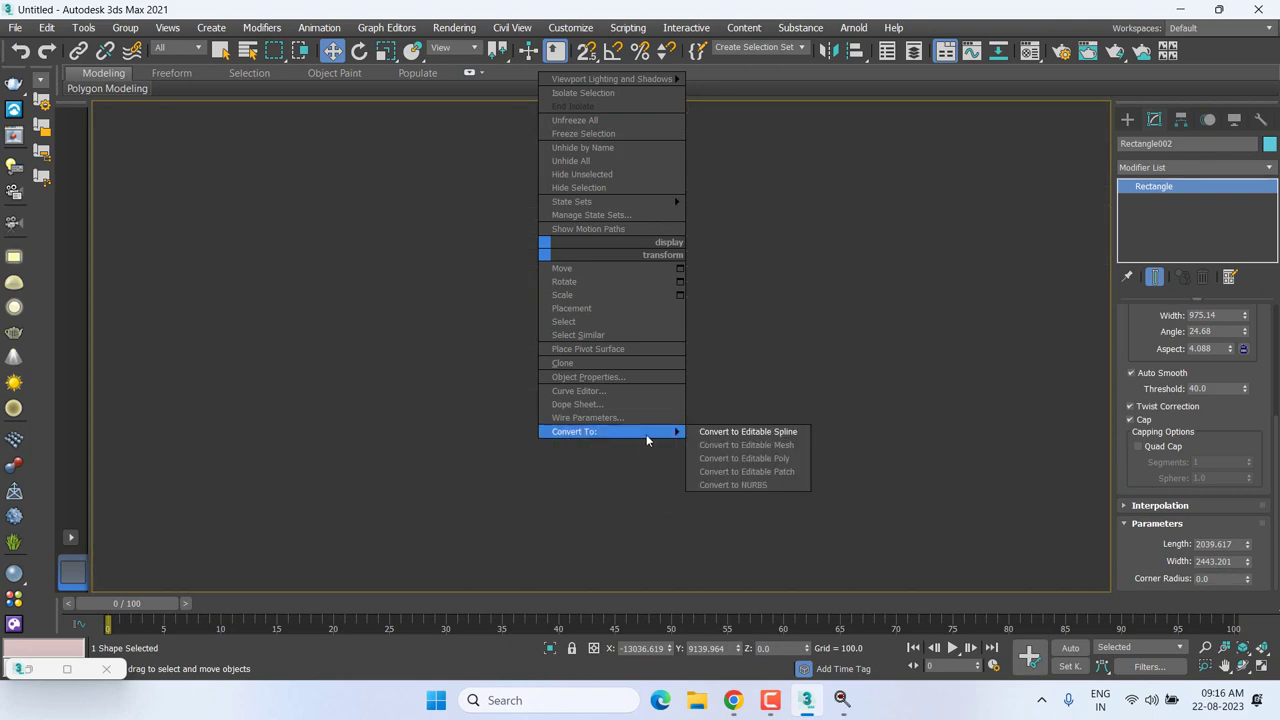
{"action": "left_click", "coordinate": [755, 432]}
At Vertex level, select all four corner vertices and change their vertex type.
{"action": "left_click", "coordinate": [1126, 186]}
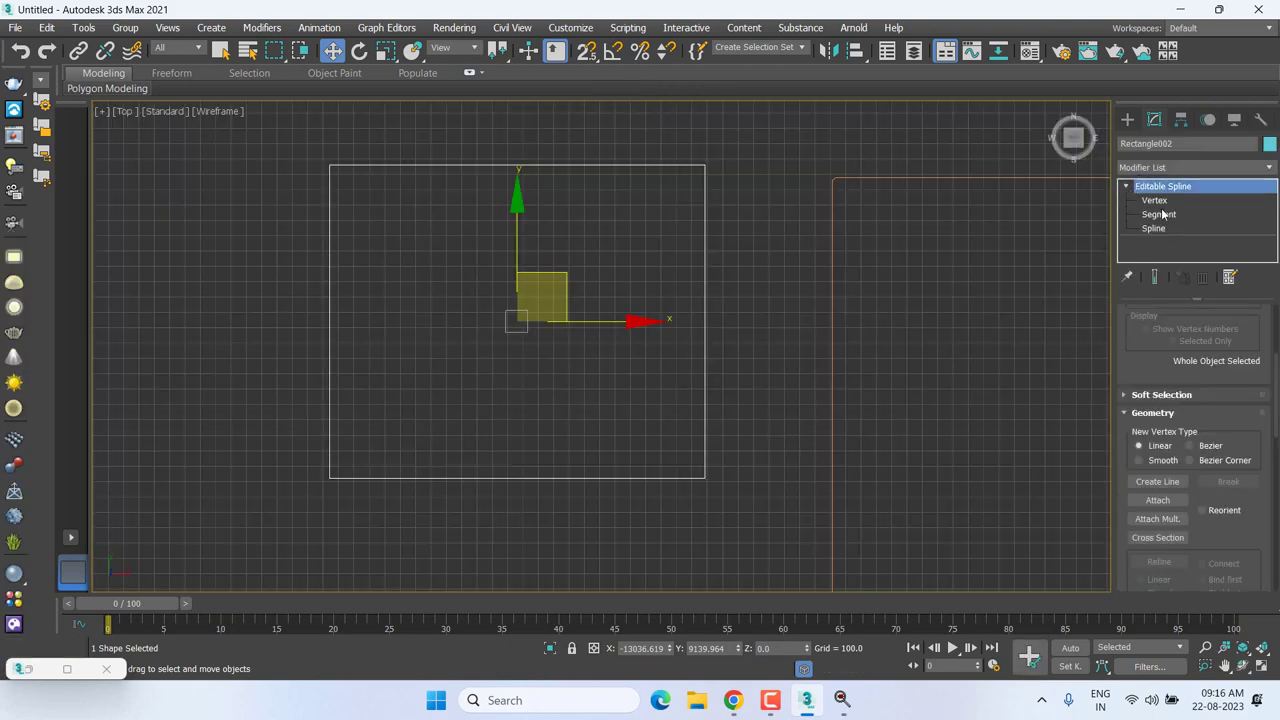
{"action": "left_click", "coordinate": [1159, 214]}
{"action": "left_click", "coordinate": [1154, 200]}
{"action": "left_click_drag", "start_coordinate": [680, 212], "coordinate": [794, 128]}
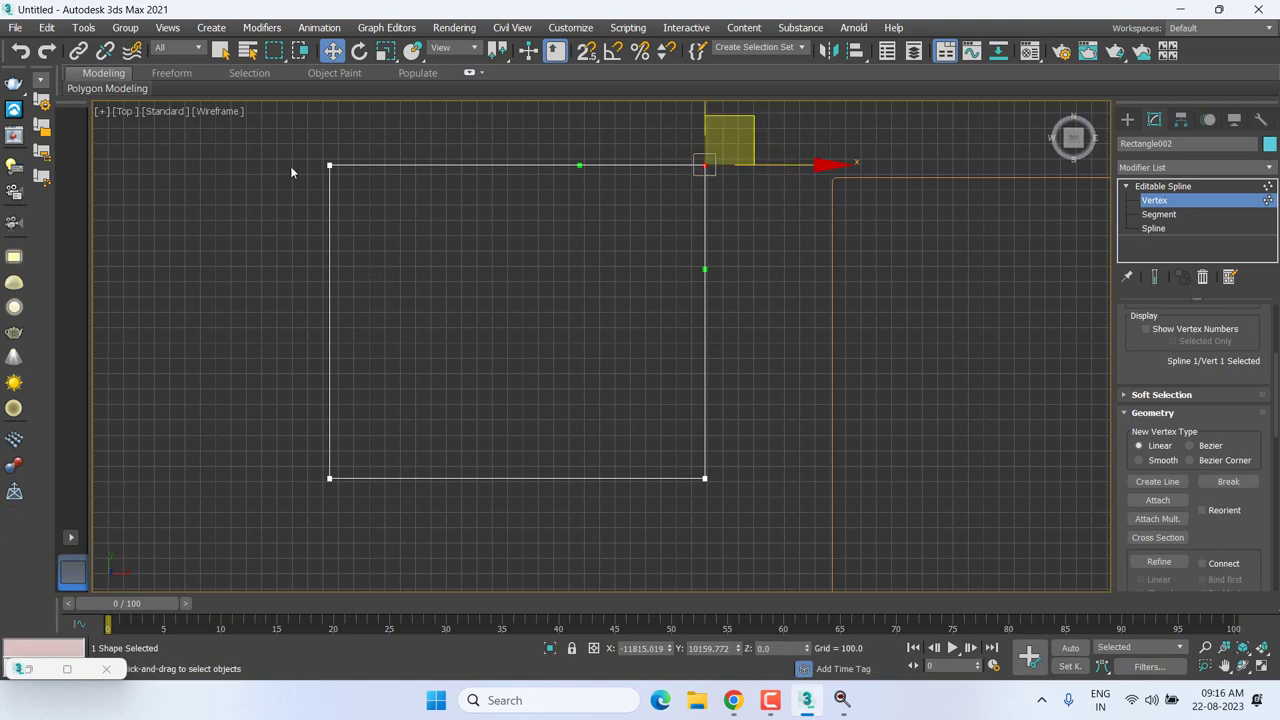
{"action": "left_click_drag", "start_coordinate": [291, 166], "coordinate": [755, 530]}
{"action": "right_click", "coordinate": [676, 346]}
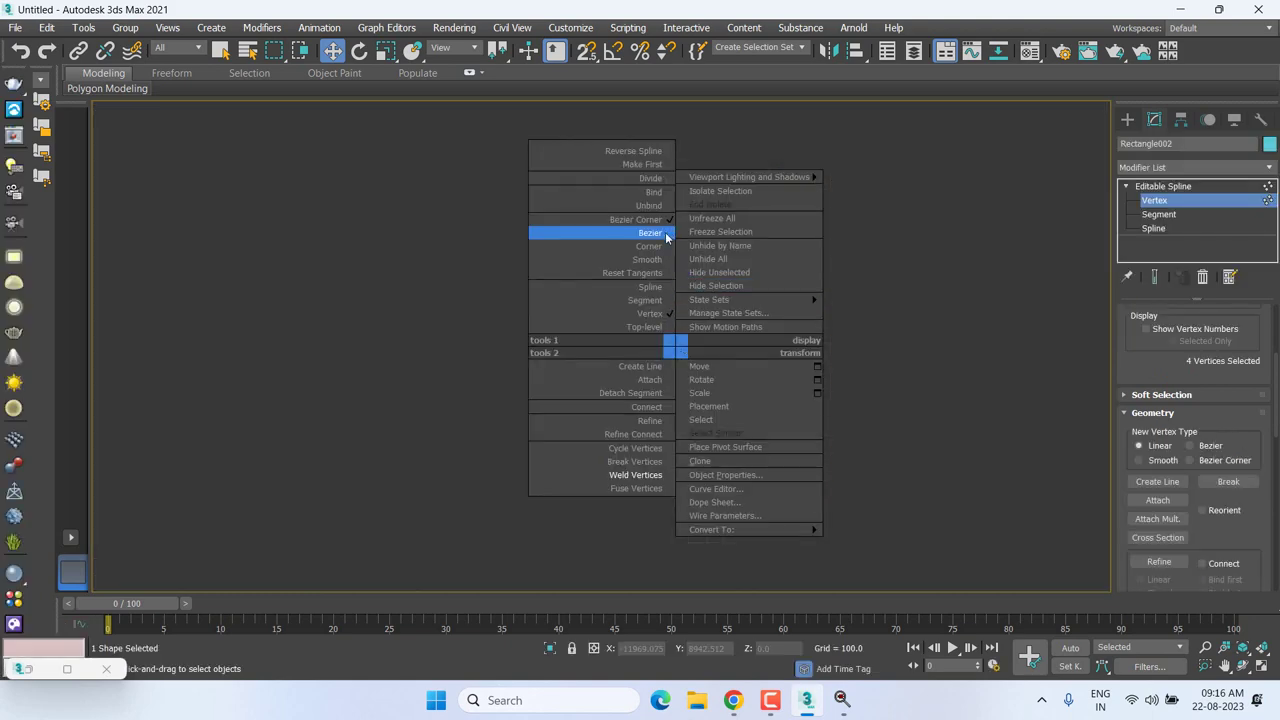
{"action": "left_click", "coordinate": [665, 248]}
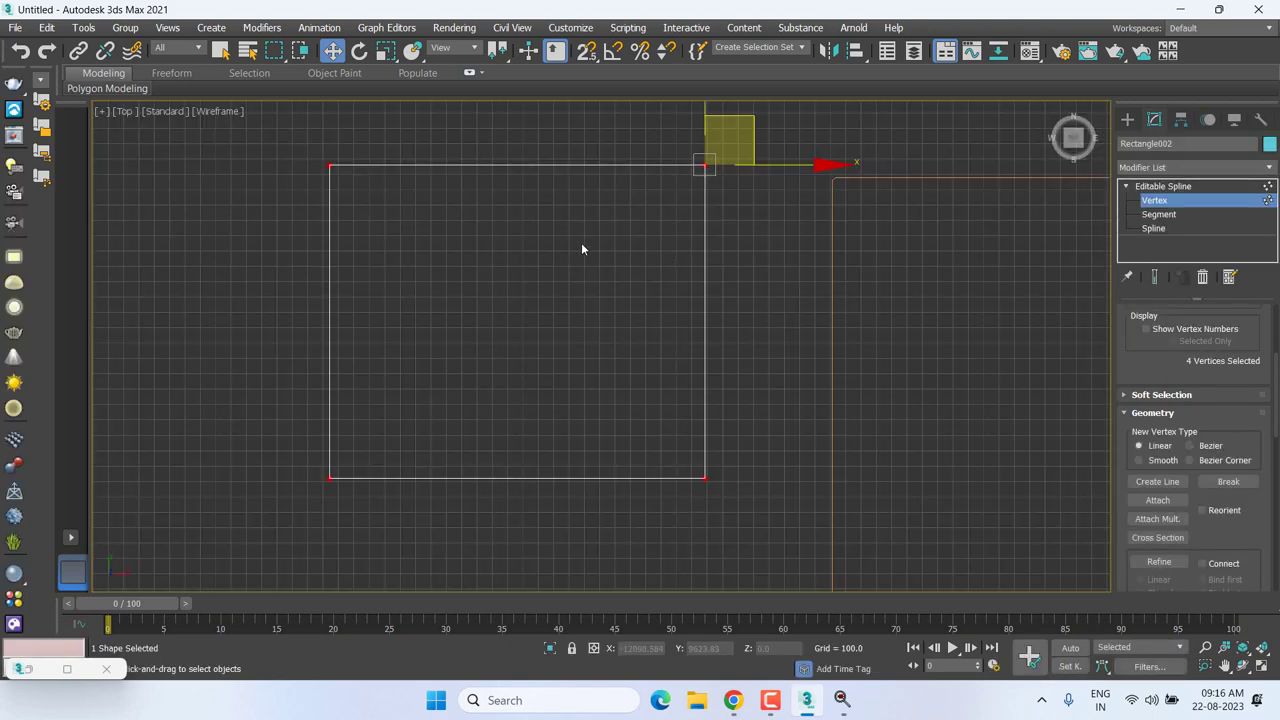
Fillet the top-right corner vertex into a large arc.
{"action": "left_click_drag", "start_coordinate": [552, 244], "coordinate": [868, 112]}
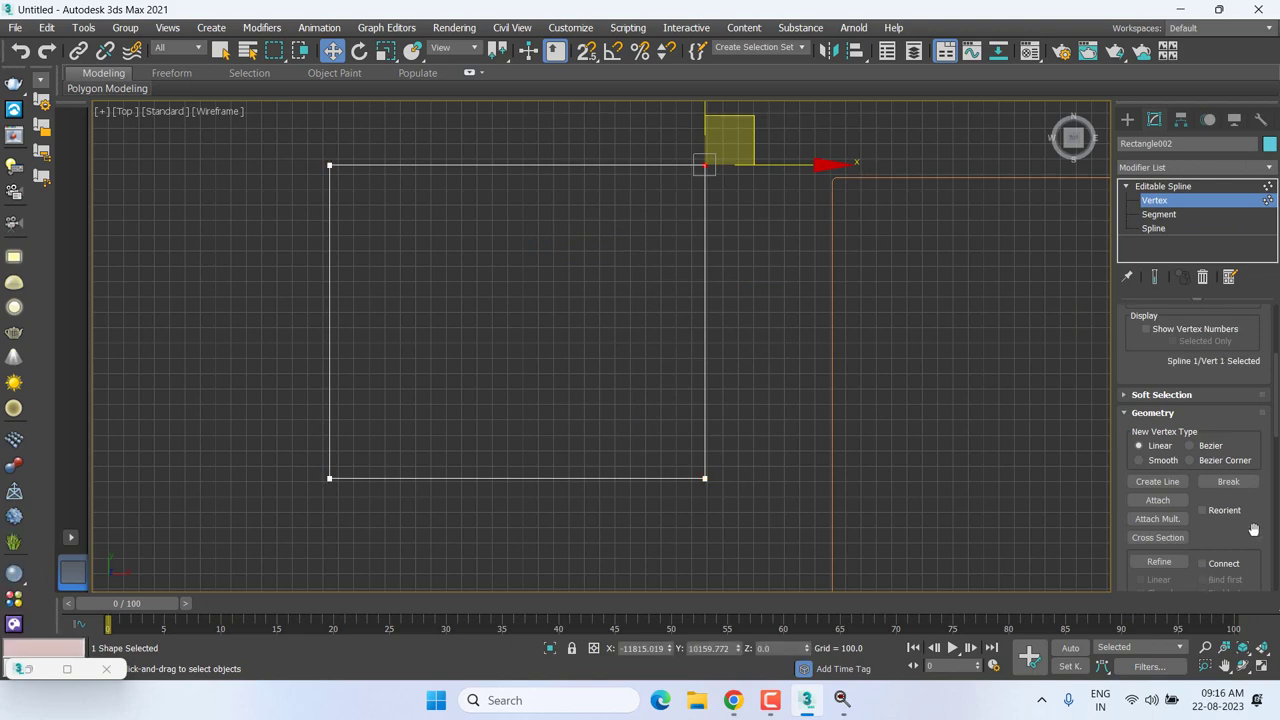
{"action": "scroll", "coordinate": [1253, 529], "scroll_direction": "down", "scroll_amount": 2}
{"action": "scroll", "coordinate": [1240, 540], "scroll_direction": "down", "scroll_amount": 2}
{"action": "scroll", "coordinate": [1210, 560], "scroll_direction": "down", "scroll_amount": 1}
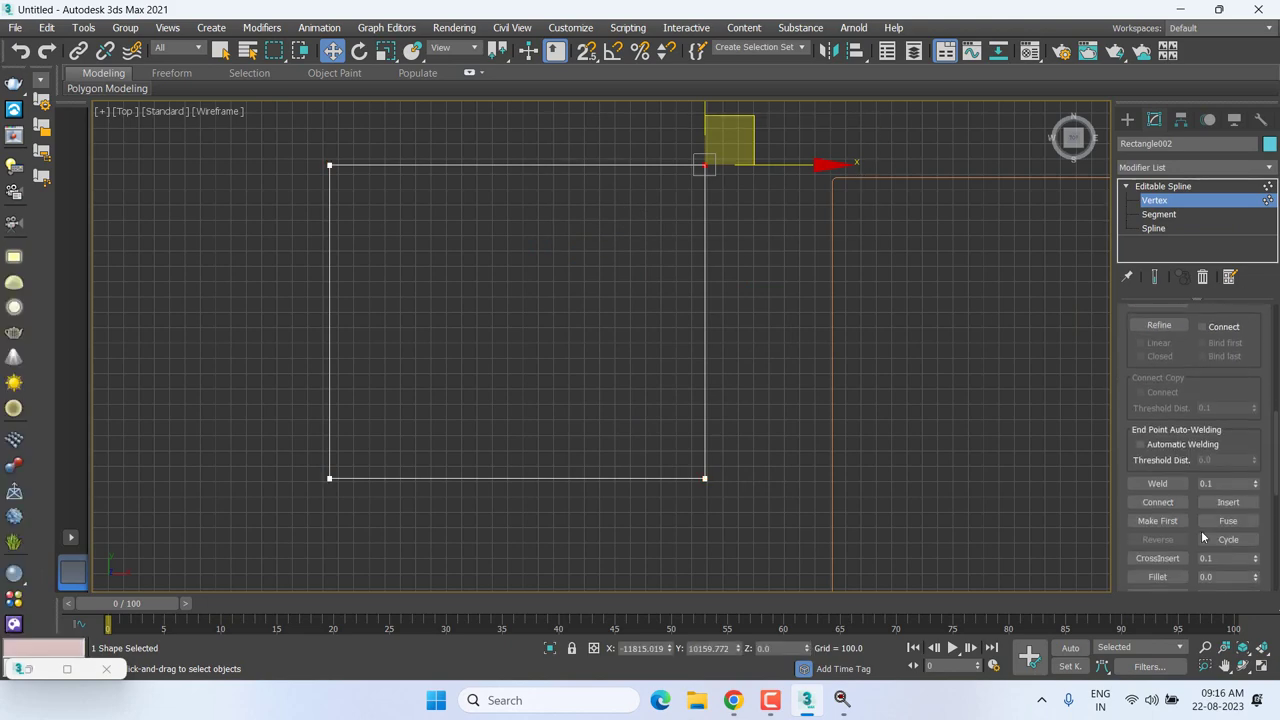
{"action": "left_click", "coordinate": [1175, 580]}
{"action": "left_click_drag", "start_coordinate": [705, 165], "coordinate": [716, 5]}
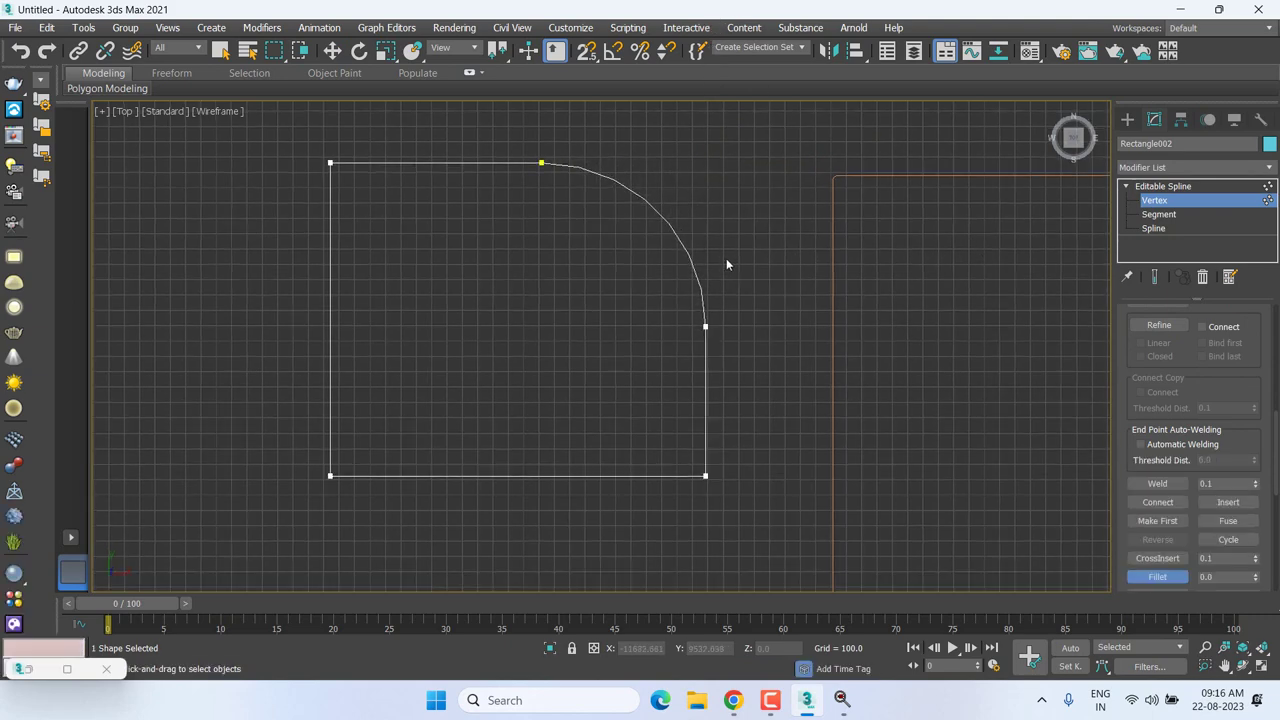
{"action": "key", "text": "w"}
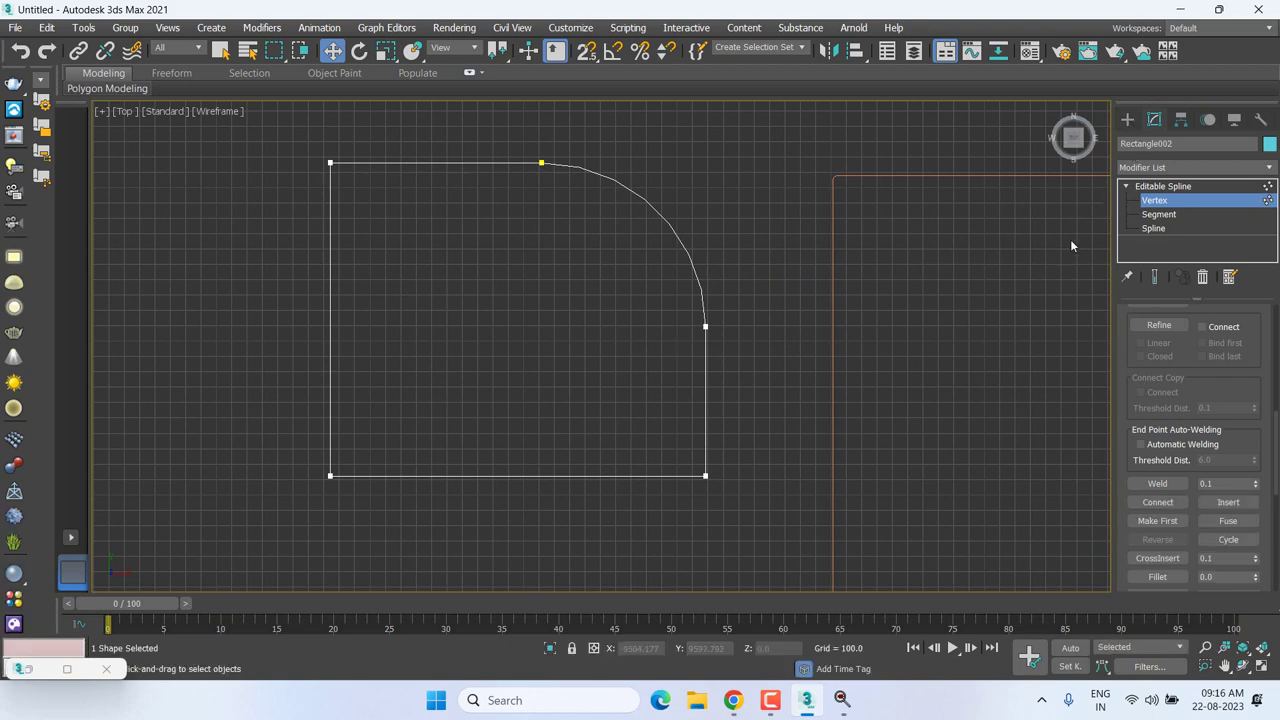
Return to object level and delete Rectangle002.
{"action": "left_click", "coordinate": [1163, 186]}
{"action": "middle_click_drag", "start_coordinate": [640, 325], "coordinate": [537, 311]}
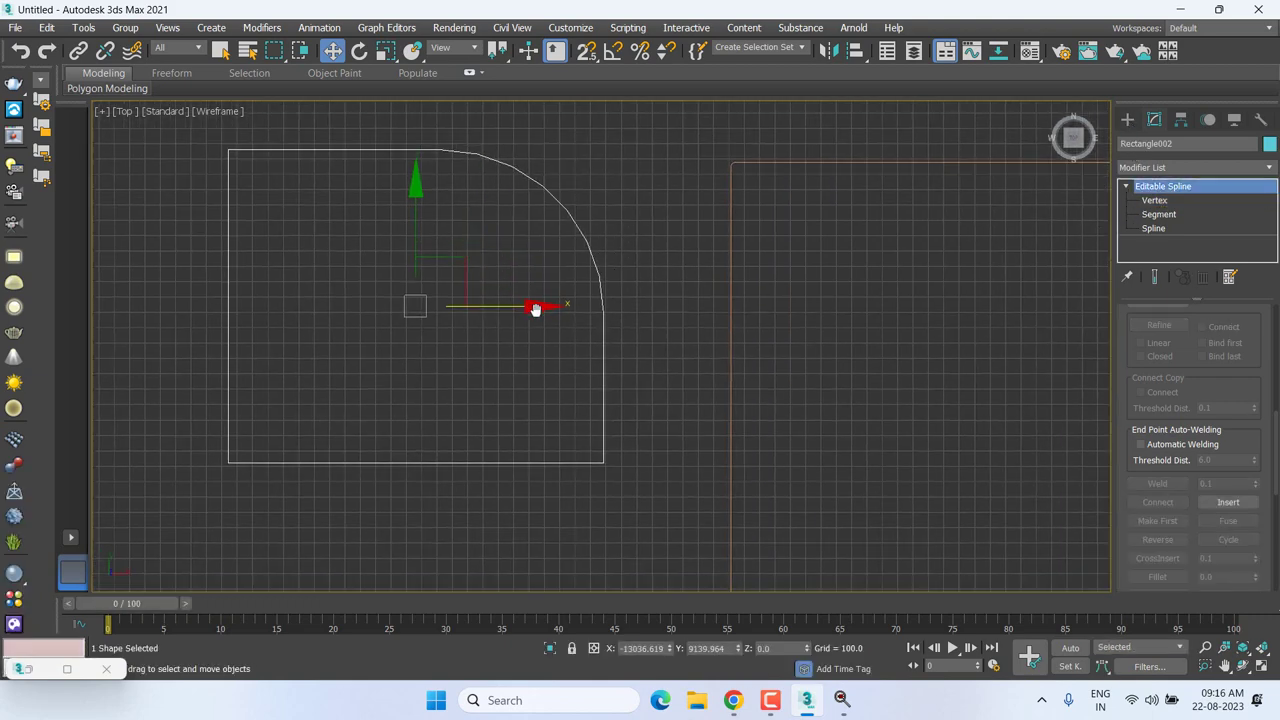
{"action": "key", "text": "Delete"}
{"action": "scroll", "coordinate": [683, 323], "scroll_direction": "down", "scroll_amount": 3}
{"action": "scroll", "coordinate": [688, 366], "scroll_direction": "down", "scroll_amount": 2}
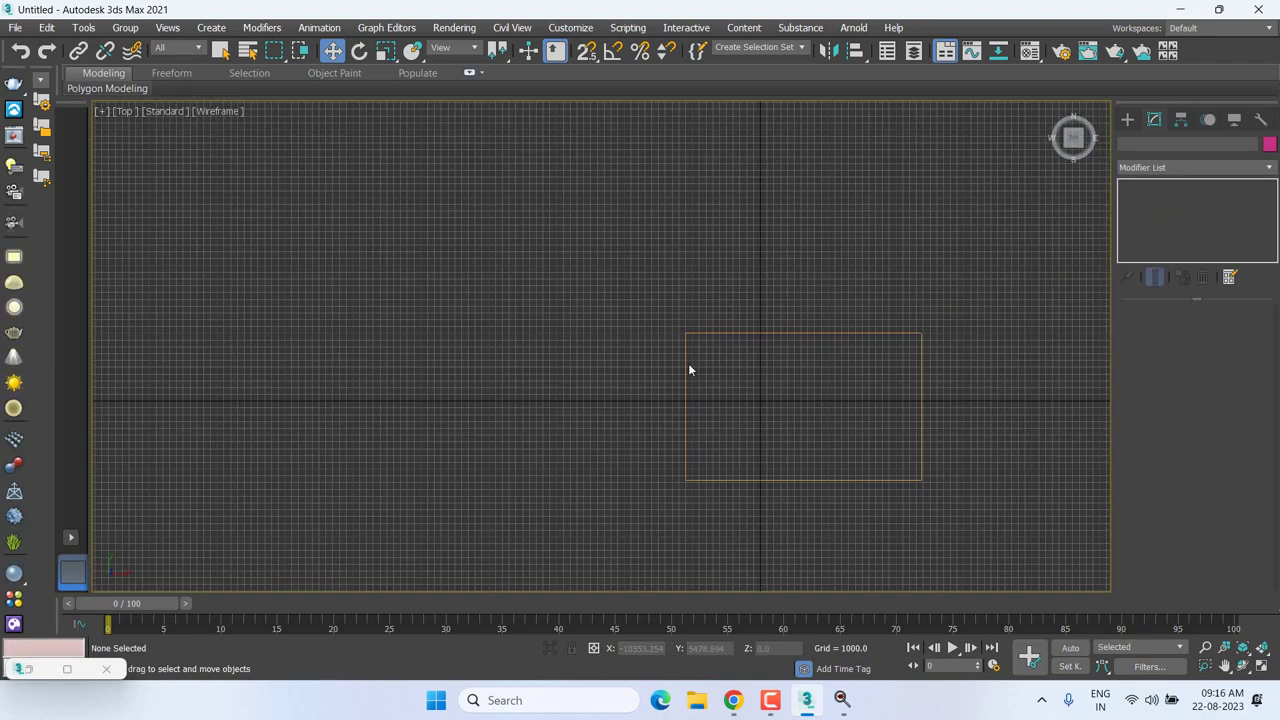
Delete the remaining rectangle, Rectangle001, and recentre the view on the origin.
{"action": "left_click", "coordinate": [687, 370]}
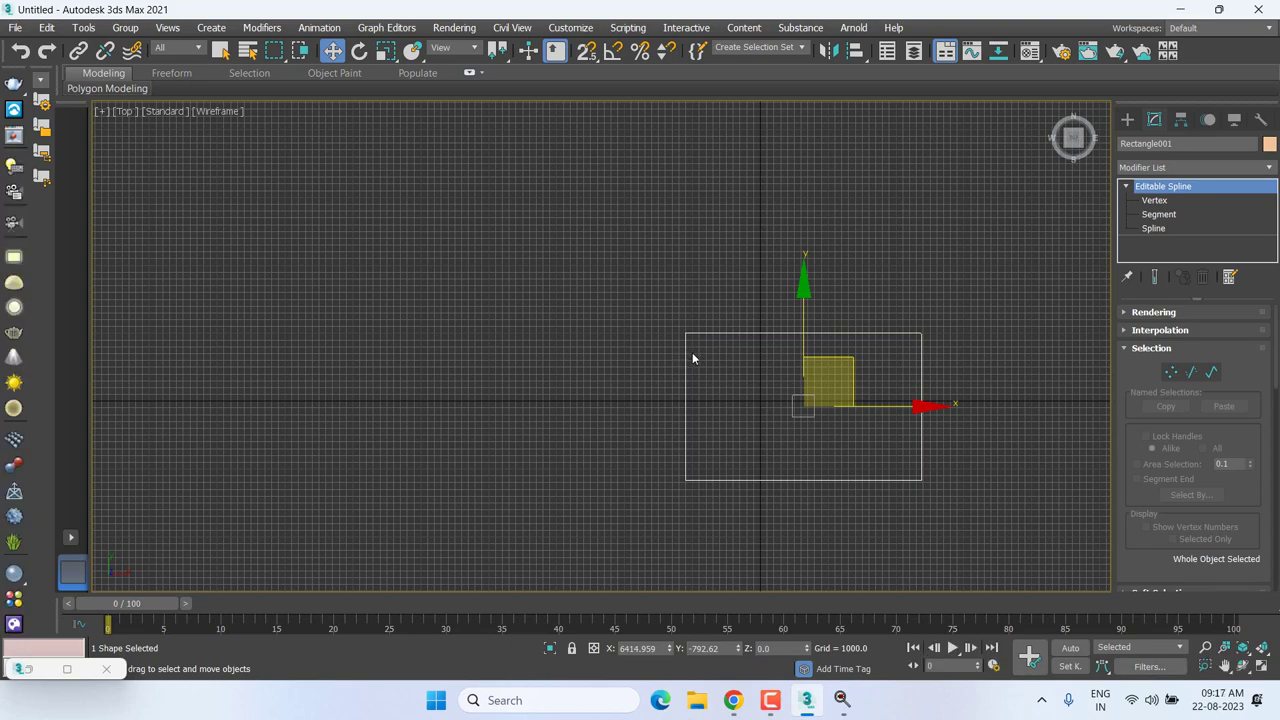
{"action": "key", "text": "Delete"}
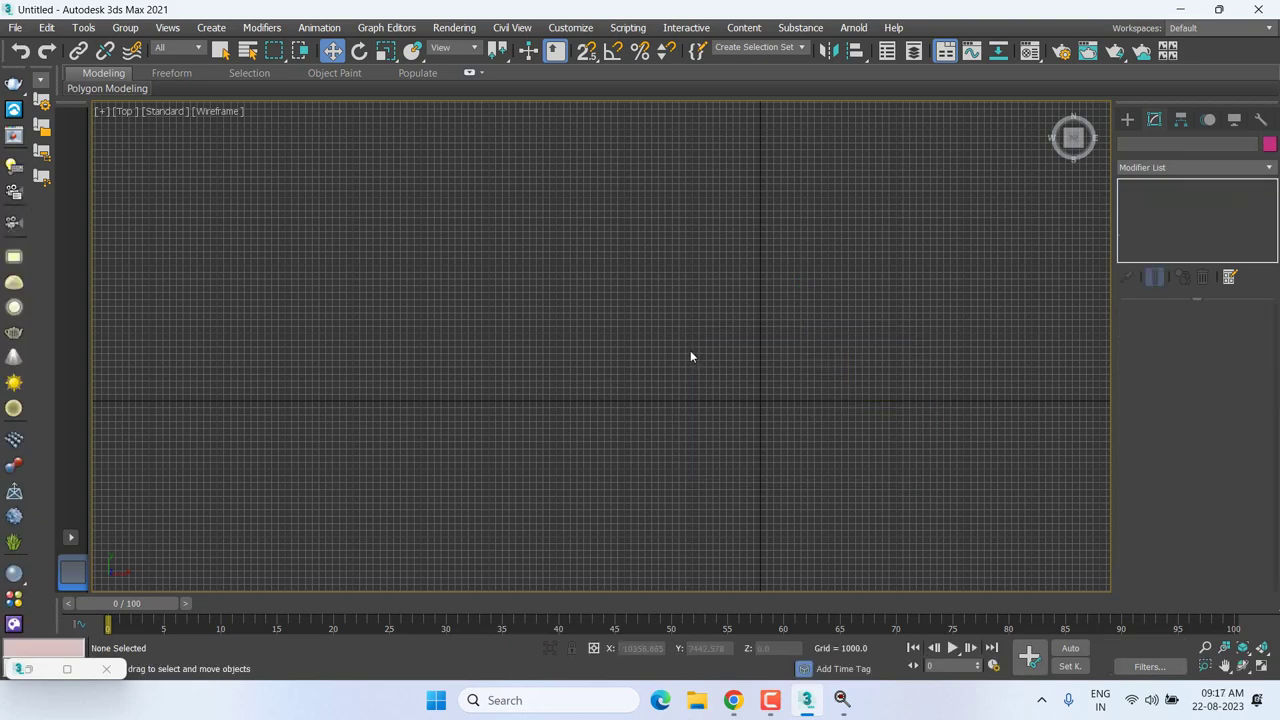
{"action": "key", "text": "z"}
Draw a new circle spline, Circle001, centred on the world origin.
{"action": "left_click", "coordinate": [1128, 121]}
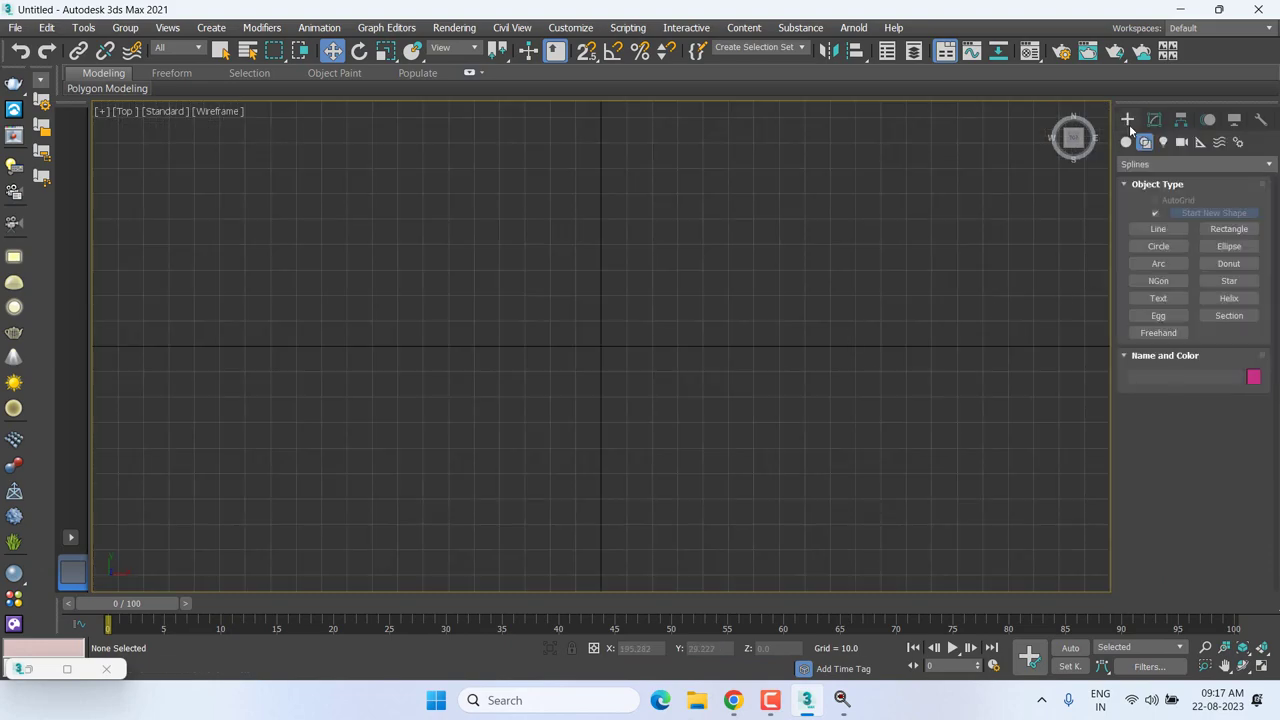
{"action": "left_click", "coordinate": [1148, 247]}
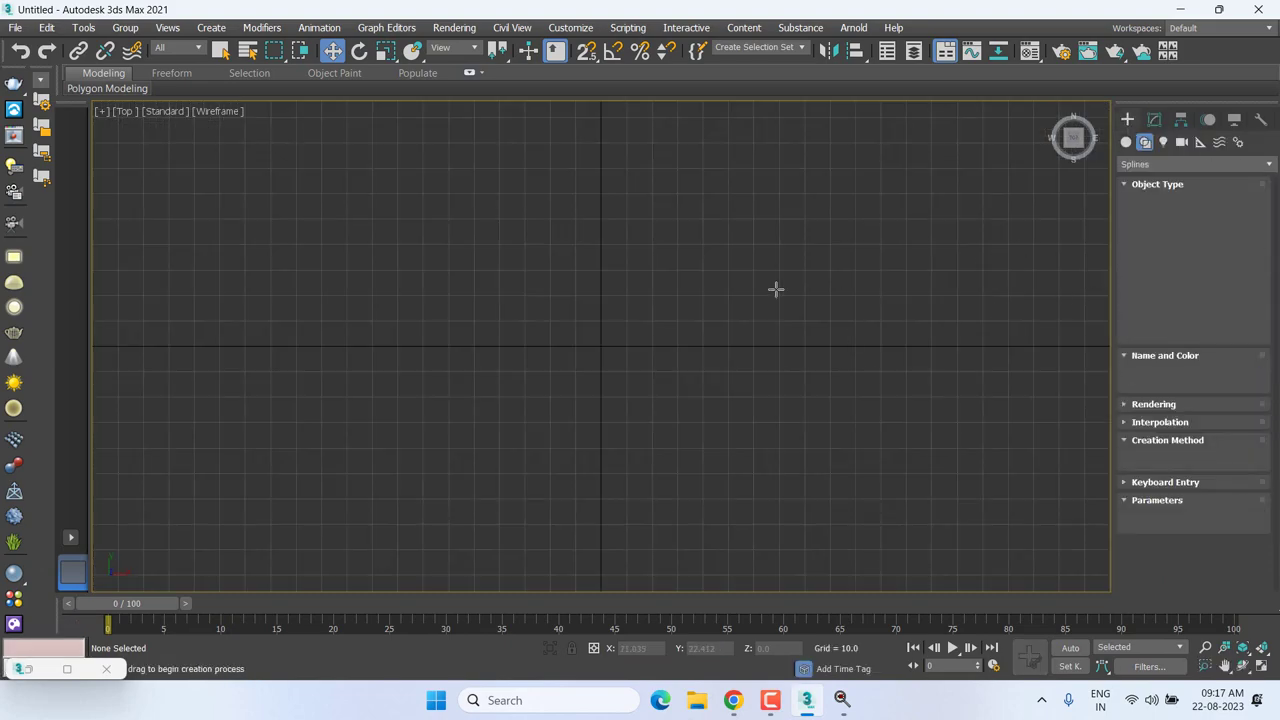
{"action": "scroll", "coordinate": [773, 280], "scroll_direction": "down", "scroll_amount": 2}
{"action": "middle_click_drag", "start_coordinate": [773, 280], "coordinate": [775, 257]}
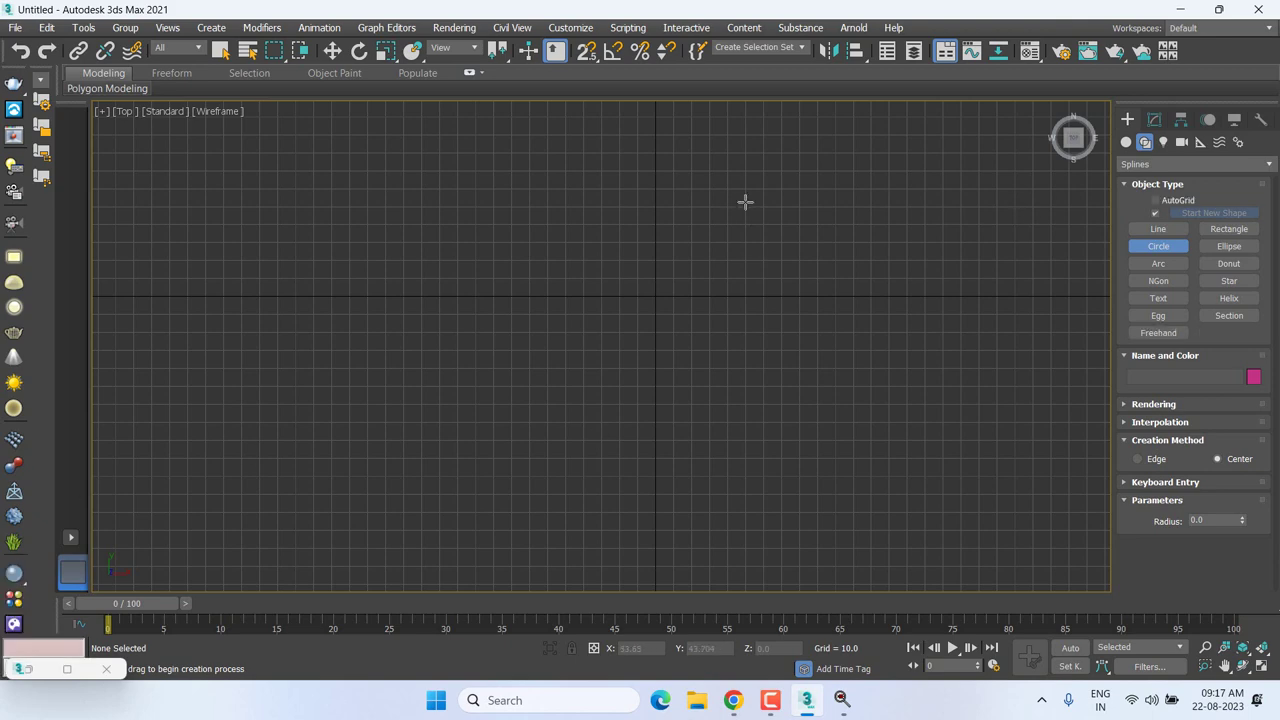
{"action": "middle_click_drag", "start_coordinate": [703, 314], "coordinate": [629, 369]}
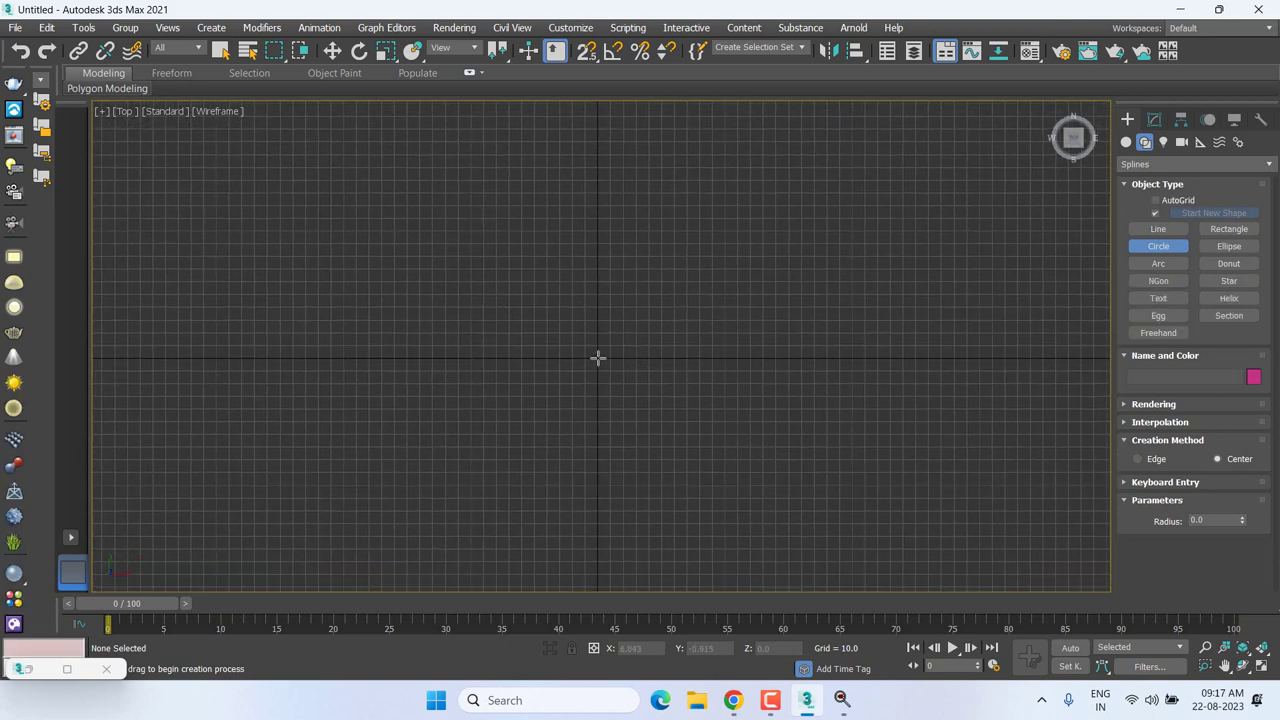
{"action": "left_click_drag", "start_coordinate": [598, 357], "coordinate": [789, 217]}
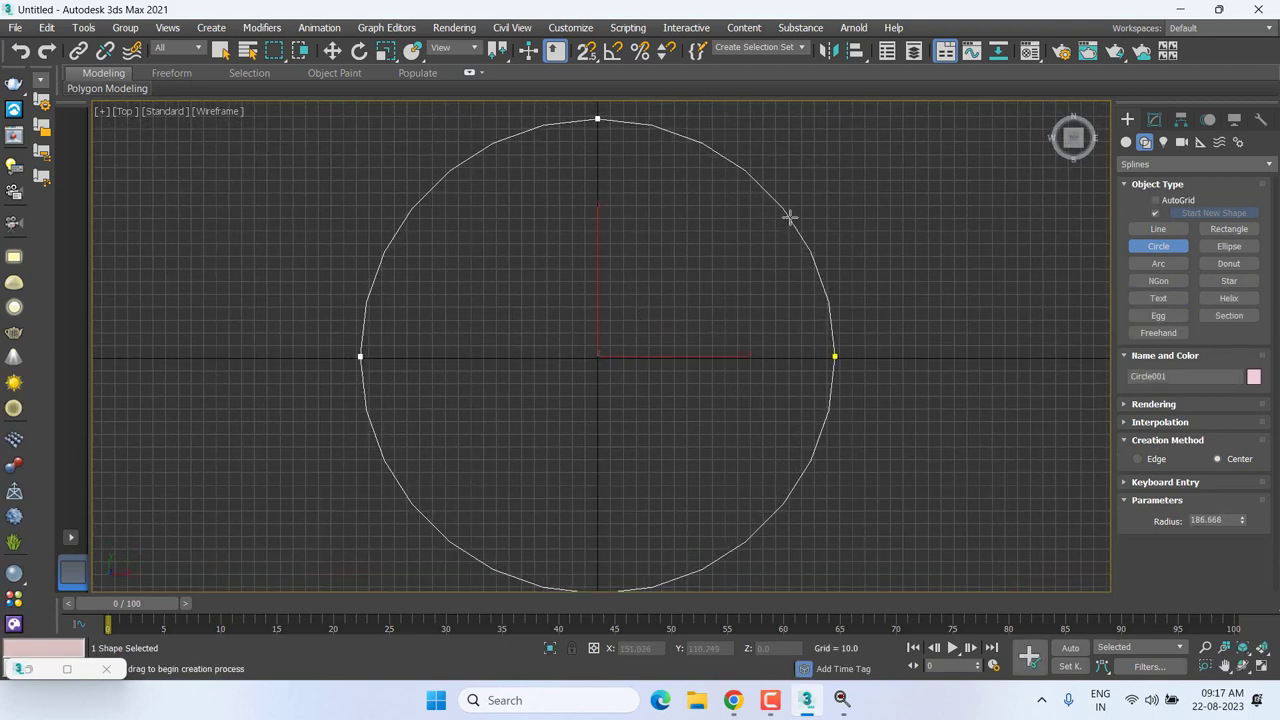
{"action": "key", "text": "w"}
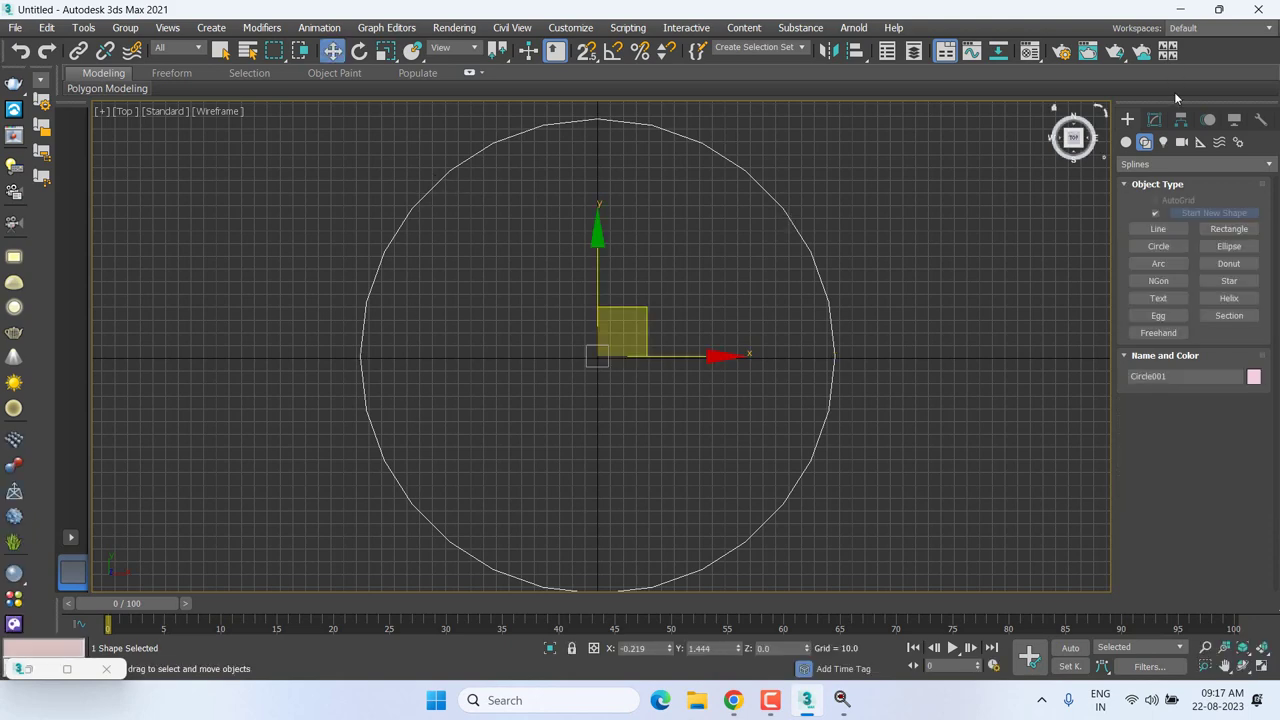
Reduce the circle's radius to 138.134 and set its interpolation to 6 steps.
{"action": "left_click", "coordinate": [1154, 119]}
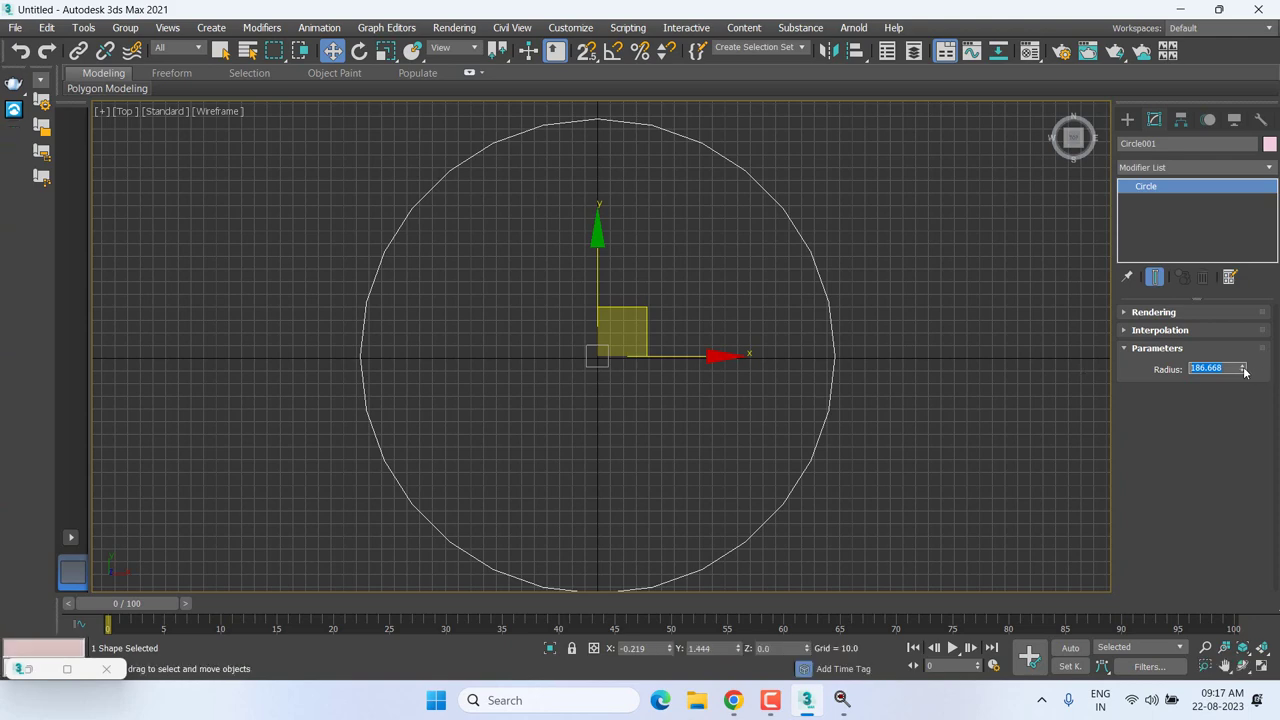
{"action": "left_click_drag", "start_coordinate": [1243, 368], "coordinate": [1243, 382]}
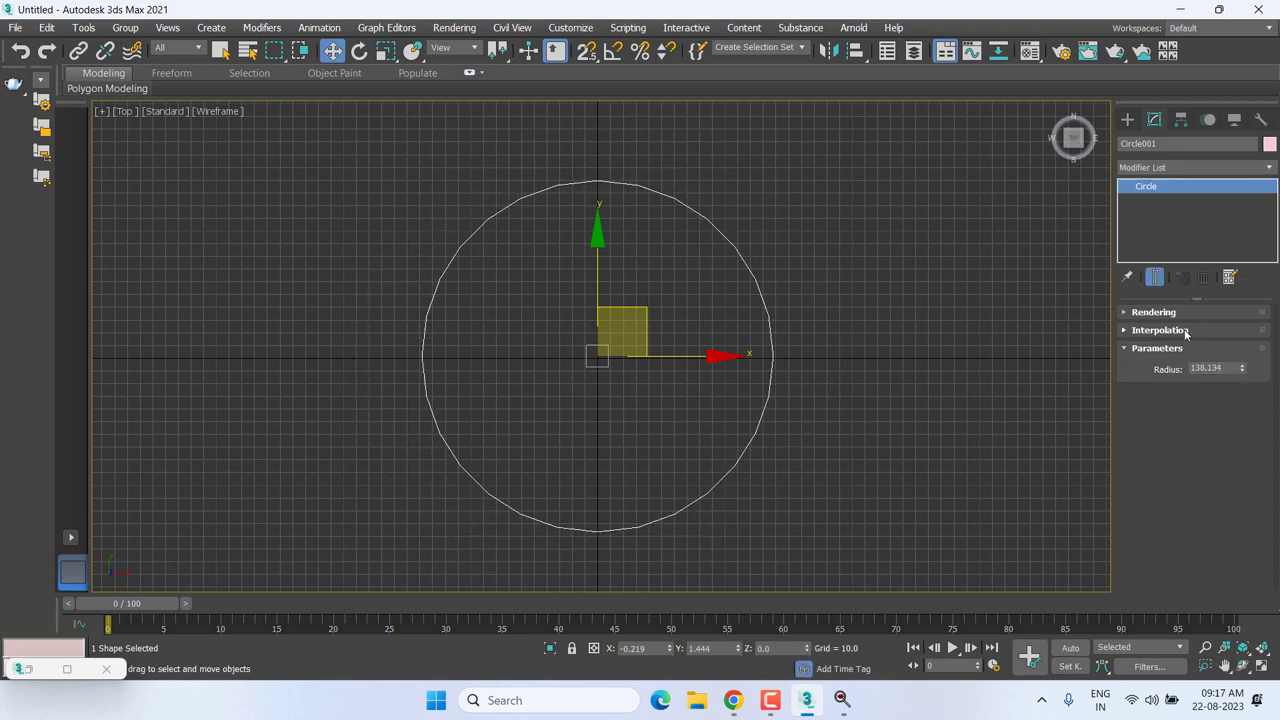
{"action": "left_click", "coordinate": [1152, 313]}
{"action": "scroll", "coordinate": [1126, 383], "scroll_direction": "up", "scroll_amount": 2}
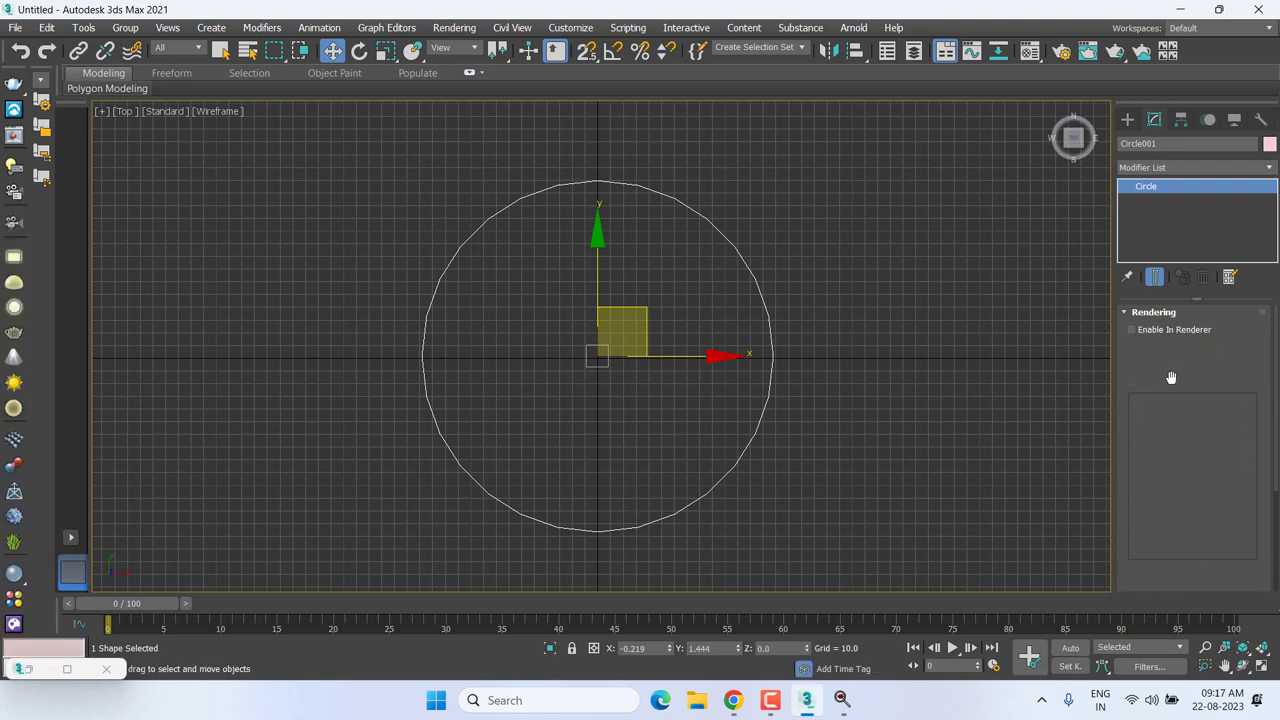
{"action": "left_click", "coordinate": [1152, 313]}
{"action": "left_click", "coordinate": [1147, 331]}
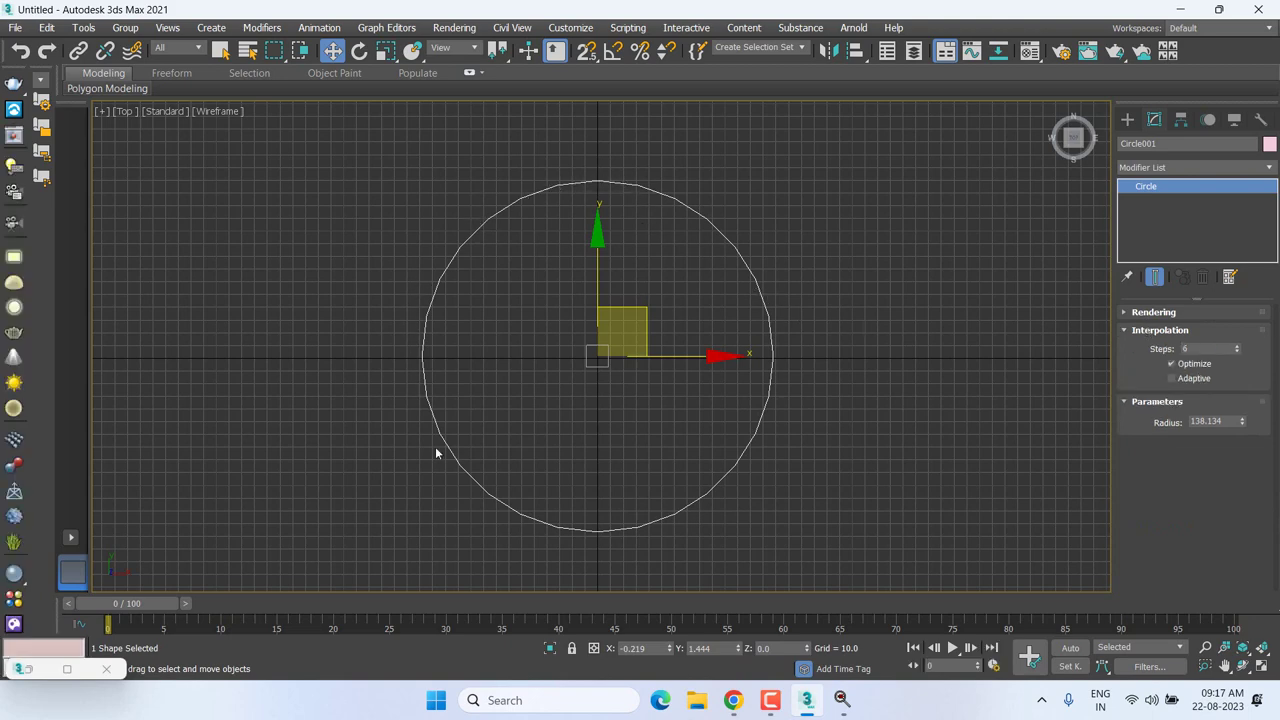
{"action": "left_click", "coordinate": [1208, 348]}
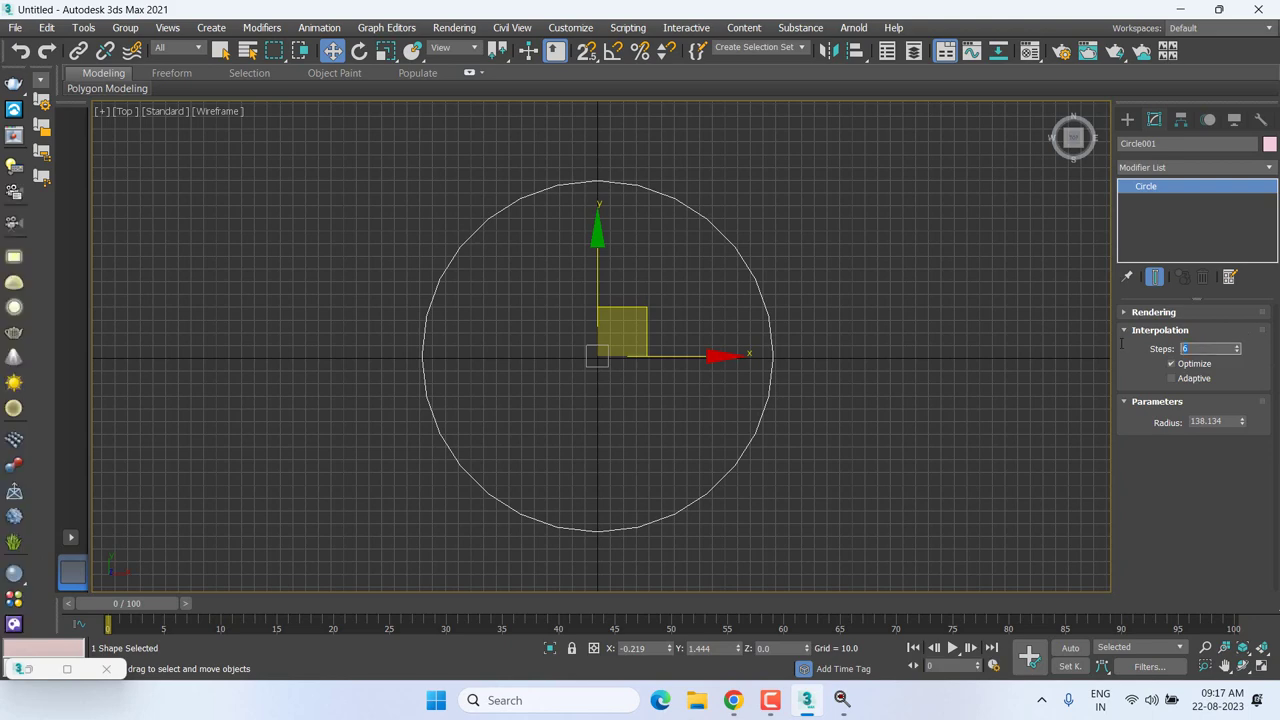
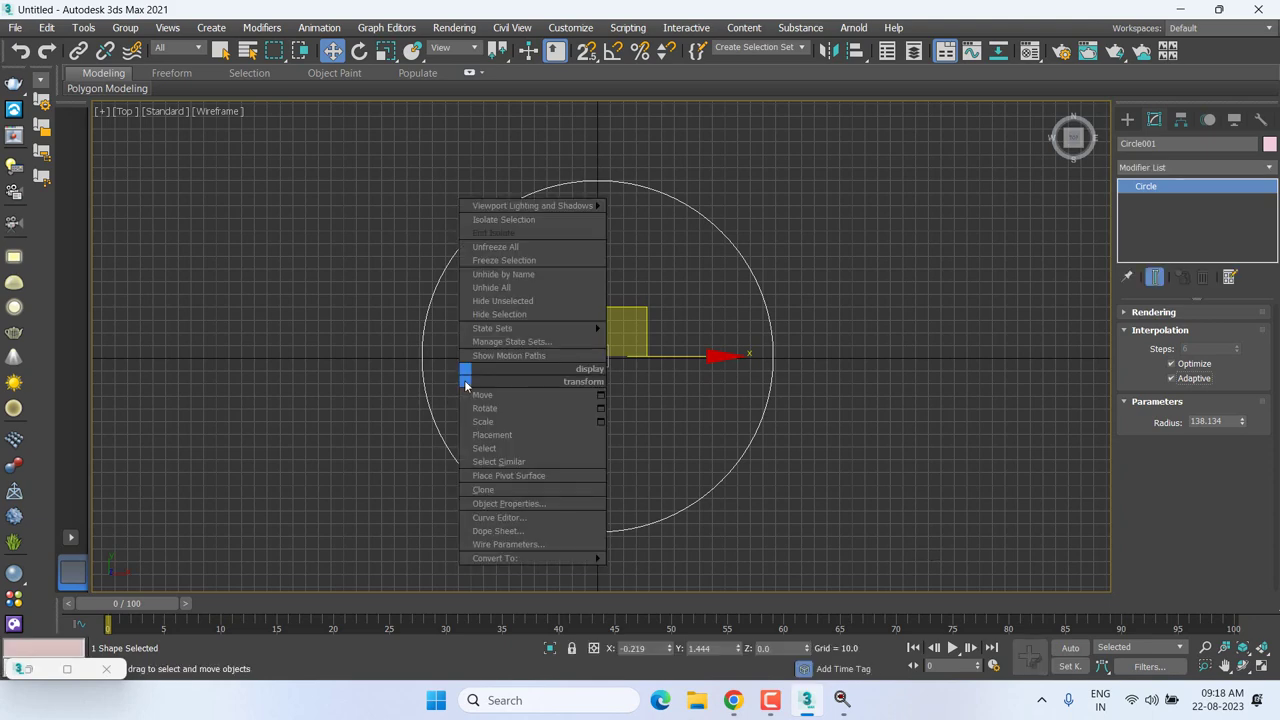
Convert the circle to an editable spline and enter its Vertex sub-object level.
{"action": "right_click", "coordinate": [466, 378]}
{"action": "mouse_move", "coordinate": [532, 558]}
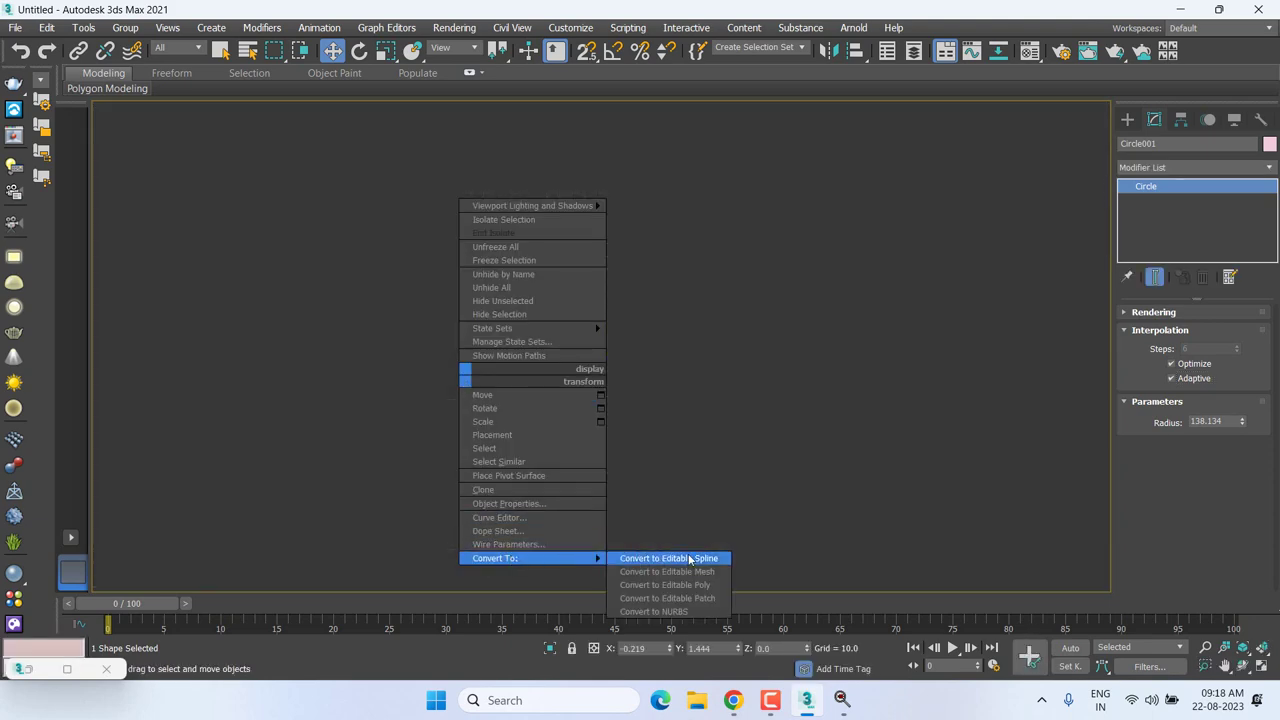
{"action": "left_click", "coordinate": [688, 558]}
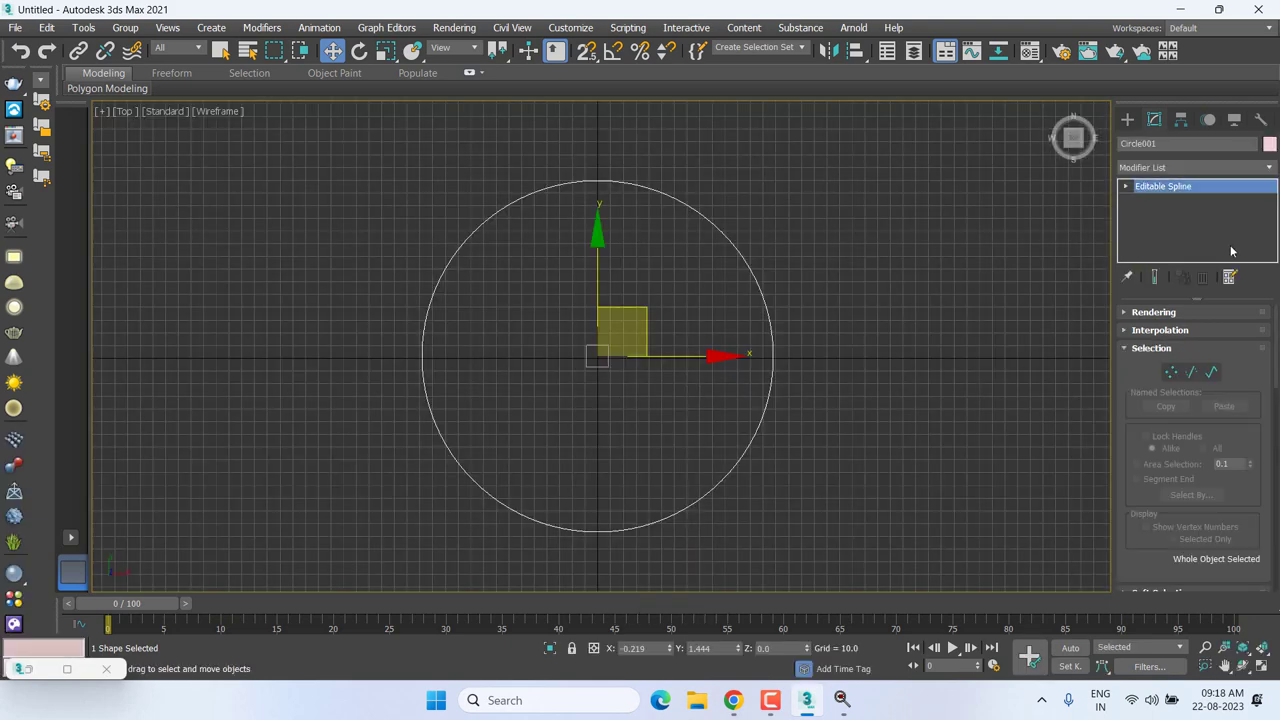
{"action": "left_click", "coordinate": [1128, 187]}
{"action": "left_click", "coordinate": [1154, 200]}
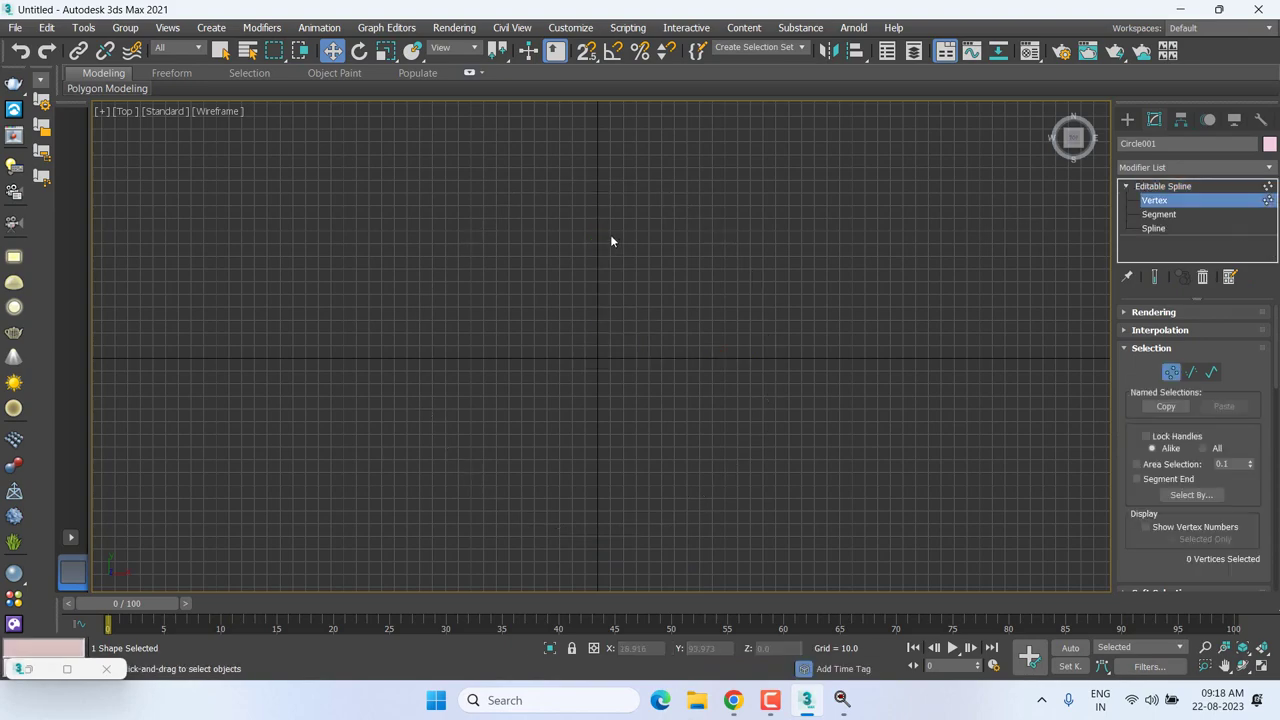
Select the circle's top vertex and pull it up along Y into an egg shape.
{"action": "scroll", "coordinate": [634, 232], "scroll_direction": "down", "scroll_amount": 3}
{"action": "scroll", "coordinate": [700, 286], "scroll_direction": "up", "scroll_amount": 2}
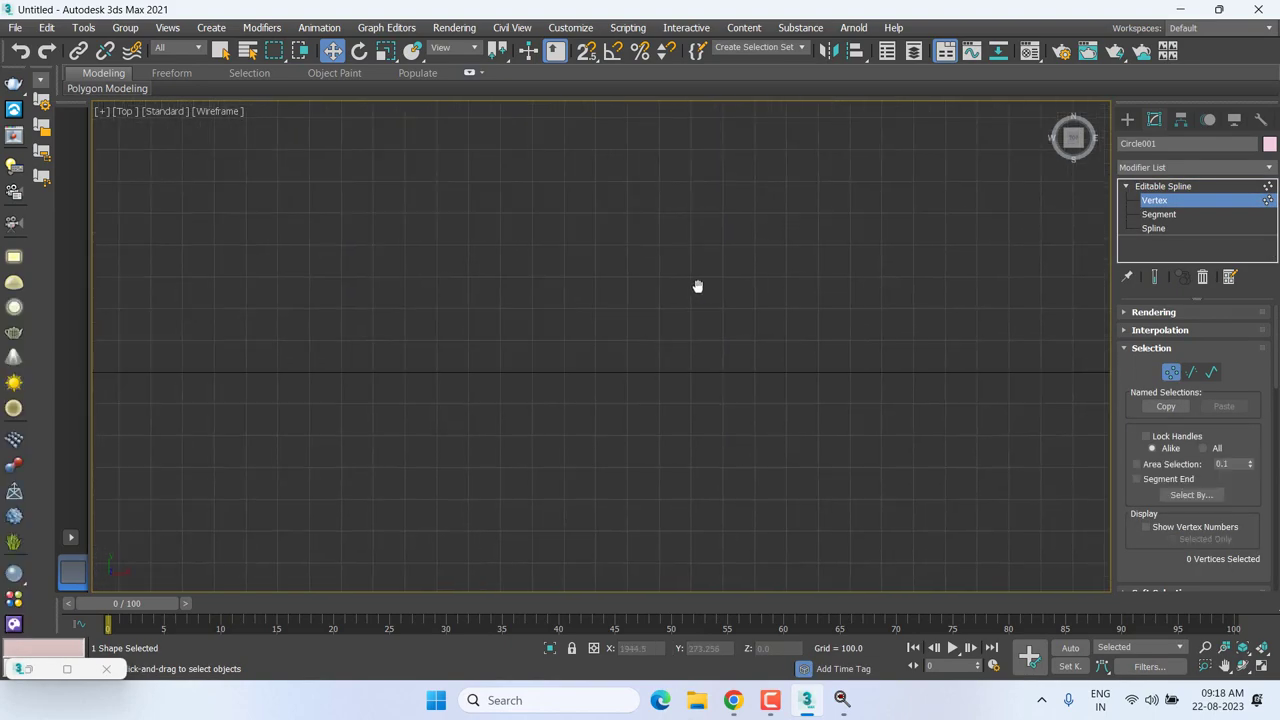
{"action": "scroll", "coordinate": [682, 295], "scroll_direction": "up", "scroll_amount": 2}
{"action": "left_click", "coordinate": [1162, 187]}
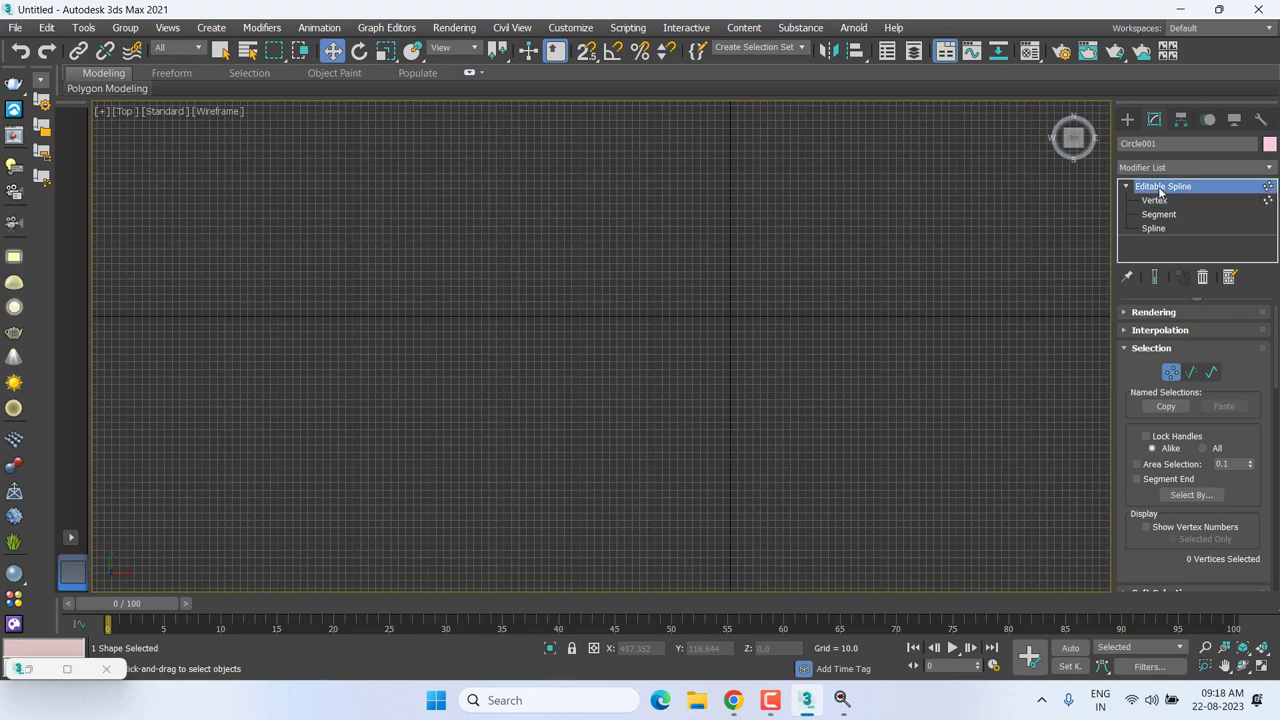
{"action": "left_click", "coordinate": [1155, 201]}
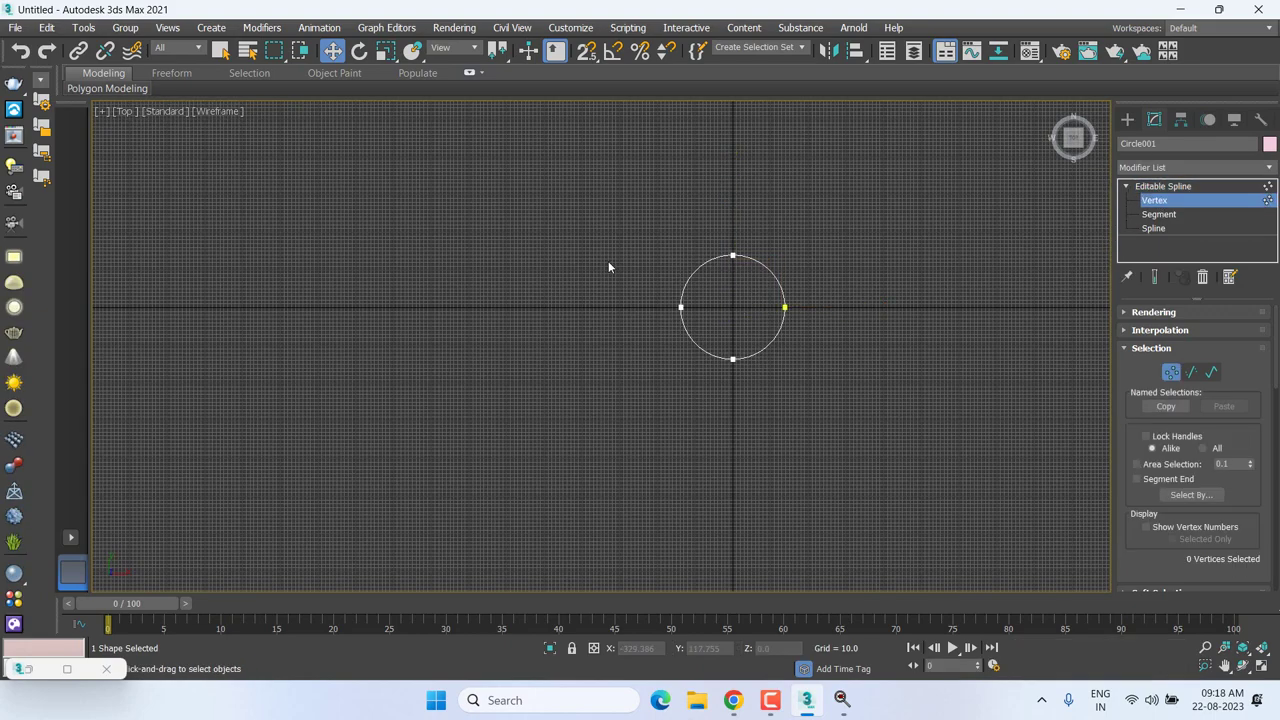
{"action": "left_click_drag", "start_coordinate": [608, 266], "coordinate": [773, 272]}
{"action": "scroll", "coordinate": [760, 260], "scroll_direction": "up", "scroll_amount": 4}
{"action": "scroll", "coordinate": [754, 258], "scroll_direction": "up", "scroll_amount": 1}
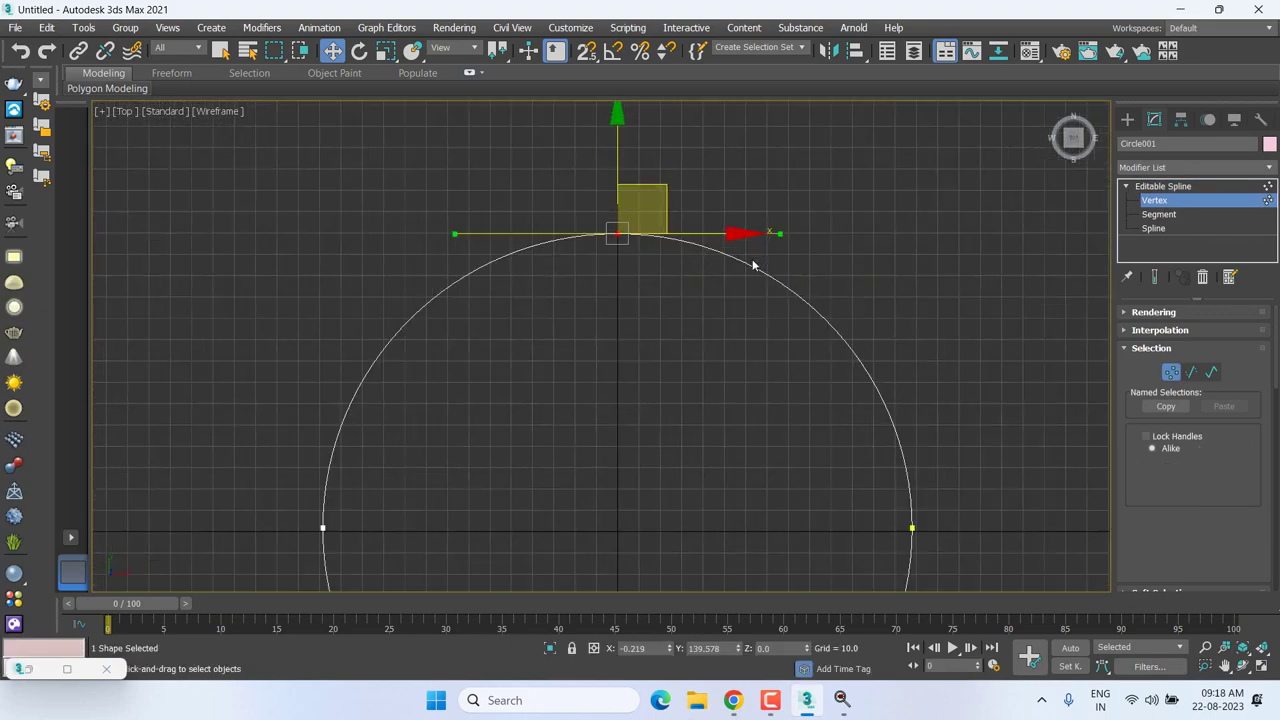
{"action": "left_click_drag", "start_coordinate": [614, 140], "coordinate": [658, 42]}
{"action": "scroll", "coordinate": [652, 251], "scroll_direction": "down", "scroll_amount": 1}
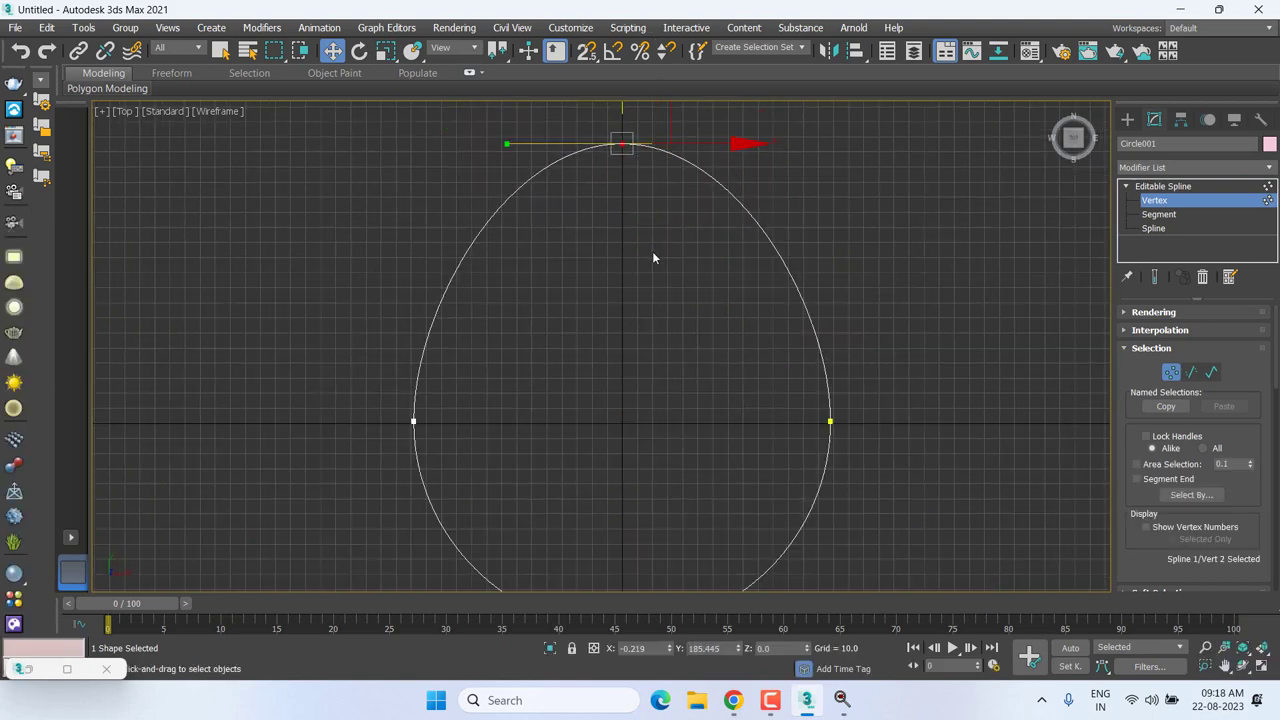
{"action": "scroll", "coordinate": [654, 269], "scroll_direction": "down", "scroll_amount": 2}
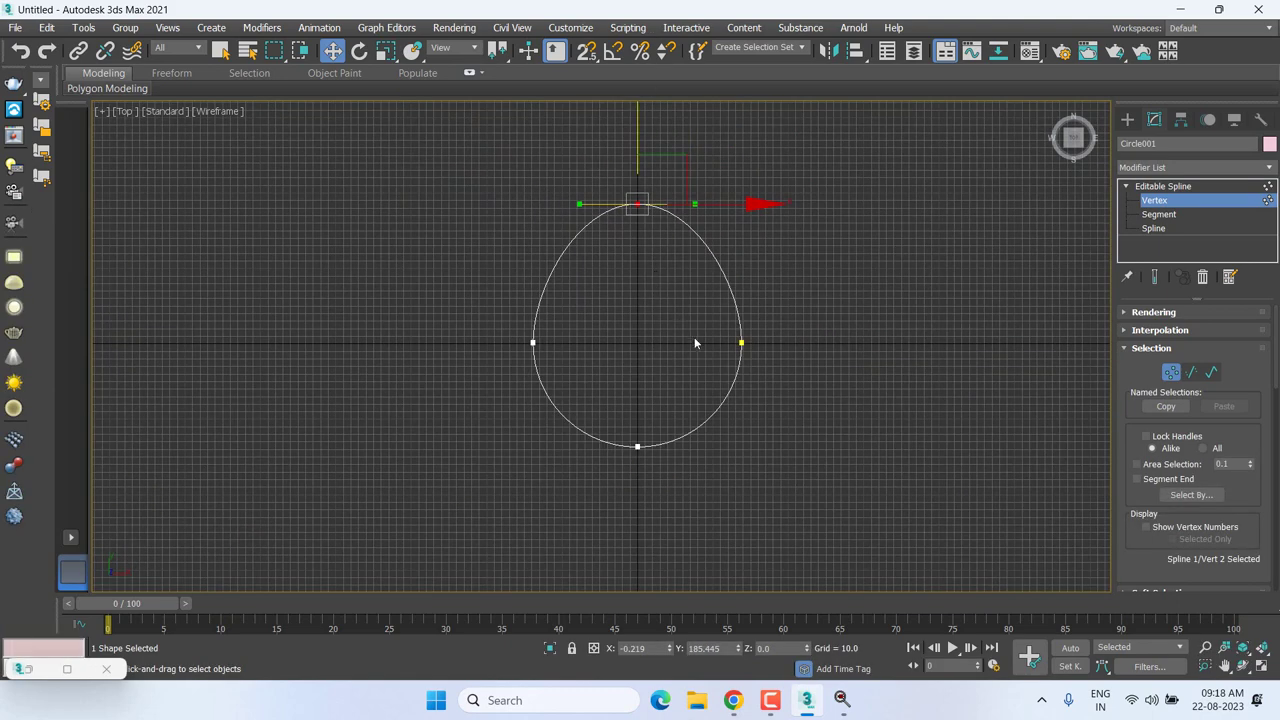
{"action": "left_click_drag", "start_coordinate": [637, 151], "coordinate": [636, 118]}
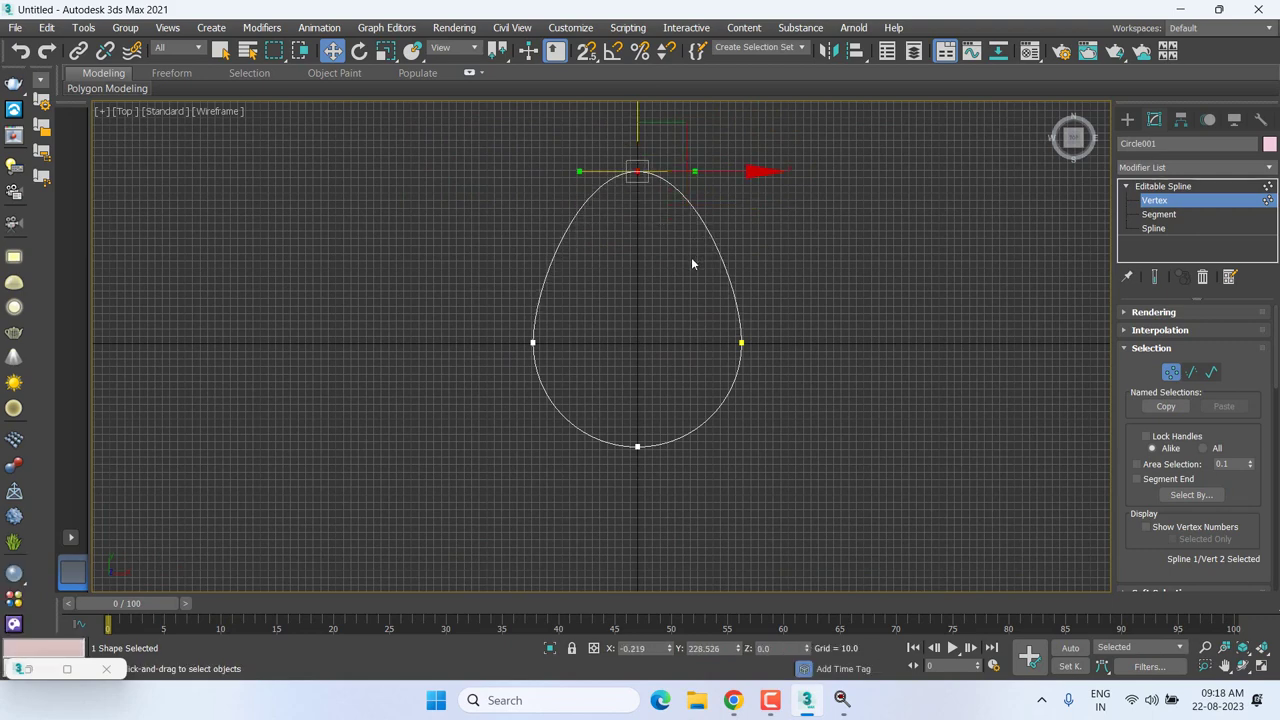
Return to object level and delete the egg-shaped Circle001 spline.
{"action": "middle_click_drag", "start_coordinate": [686, 266], "coordinate": [650, 441]}
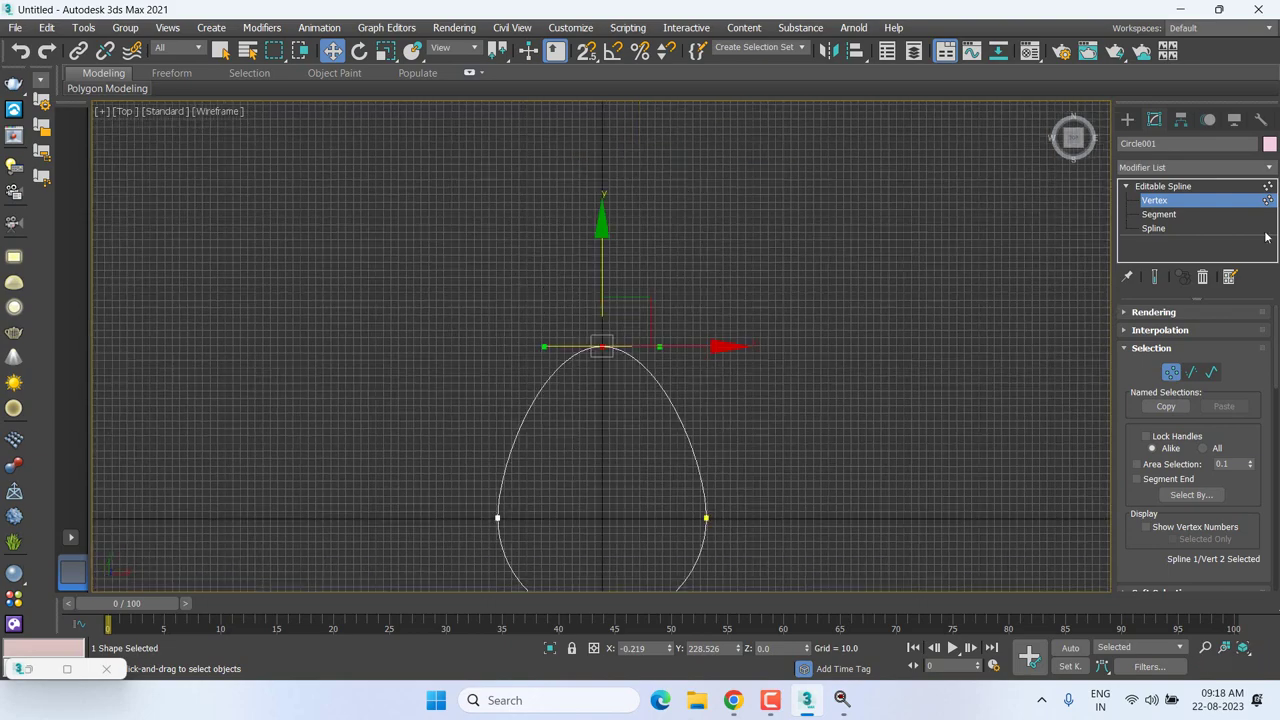
{"action": "left_click", "coordinate": [1163, 186]}
{"action": "middle_click_drag", "start_coordinate": [774, 263], "coordinate": [769, 234]}
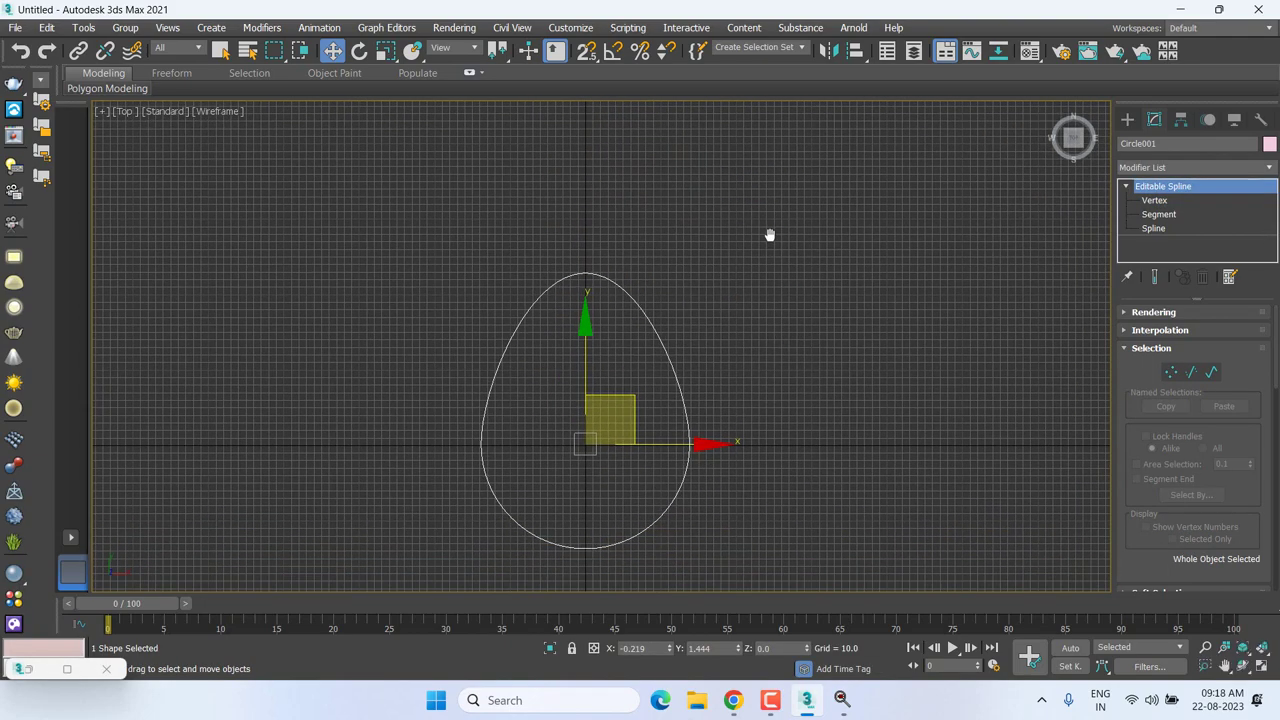
{"action": "key", "text": "Delete"}
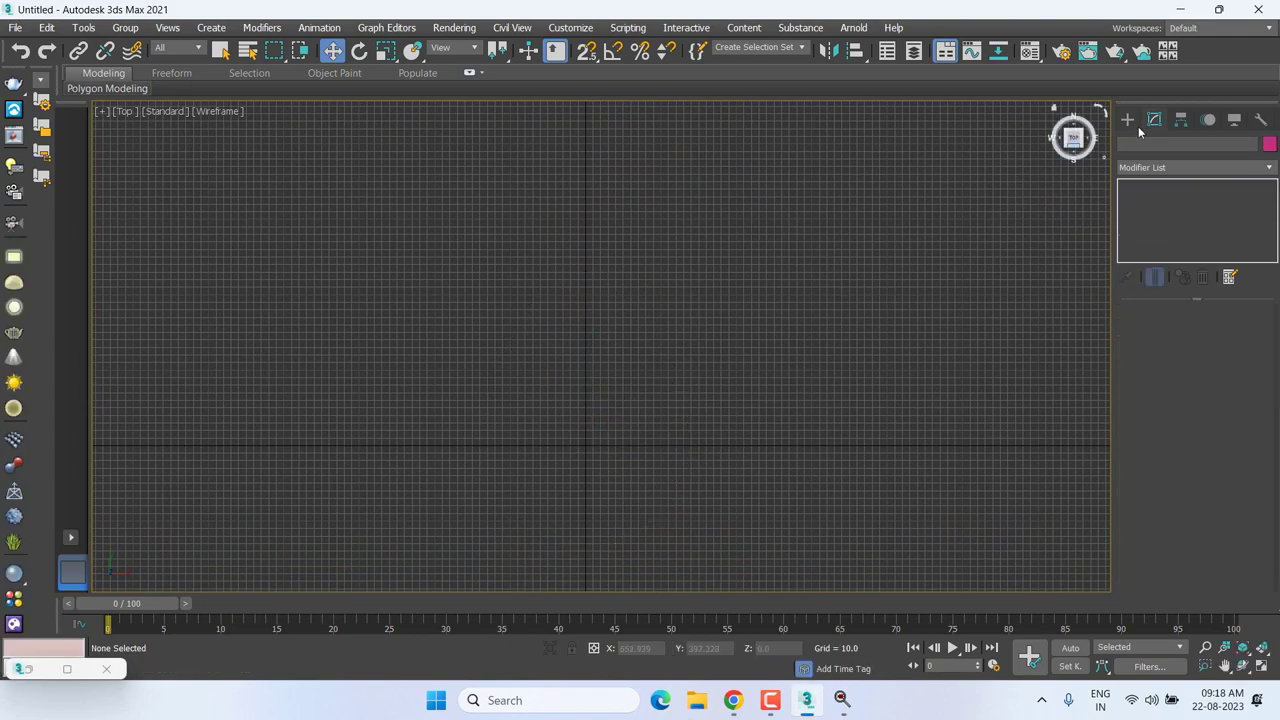
Drag out a trial ellipse in the Top view, cancel it, and pick the Circle tool instead.
{"action": "left_click", "coordinate": [1128, 120]}
{"action": "left_click", "coordinate": [1232, 246]}
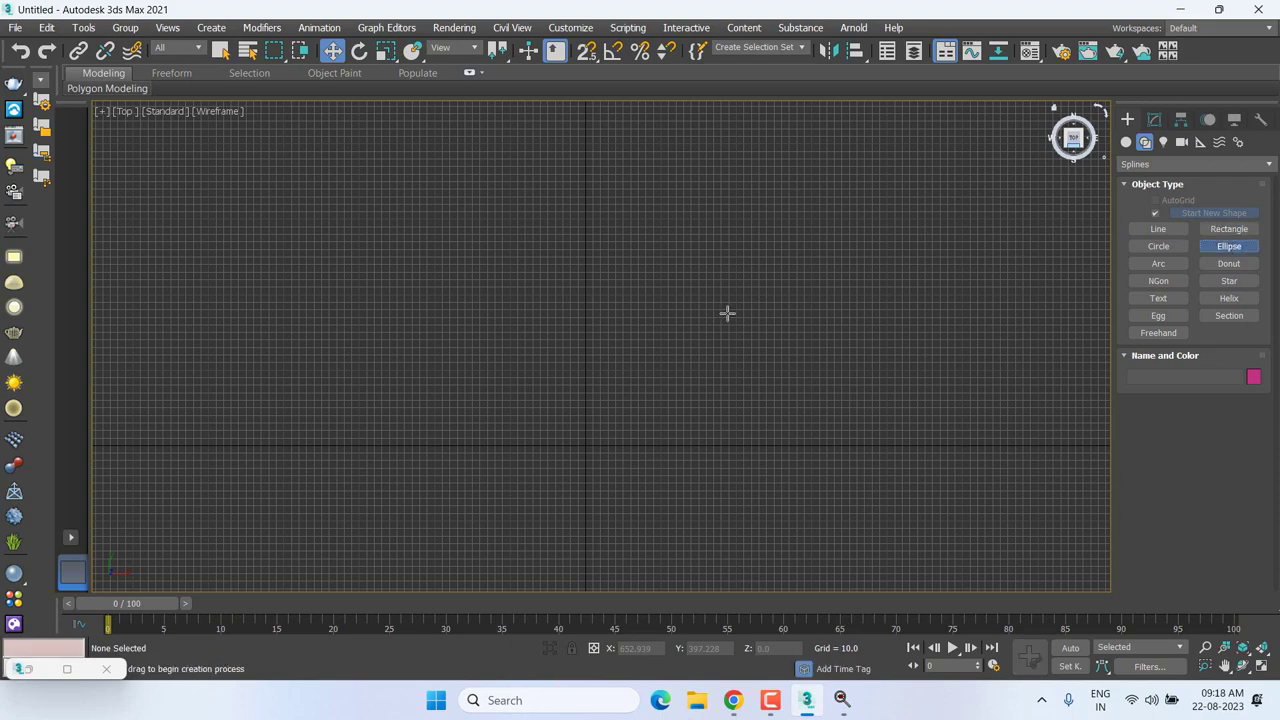
{"action": "scroll", "coordinate": [614, 354], "scroll_direction": "up", "scroll_amount": 3}
{"action": "scroll", "coordinate": [619, 292], "scroll_direction": "up", "scroll_amount": 2}
{"action": "left_click_drag", "start_coordinate": [586, 191], "coordinate": [711, 512]}
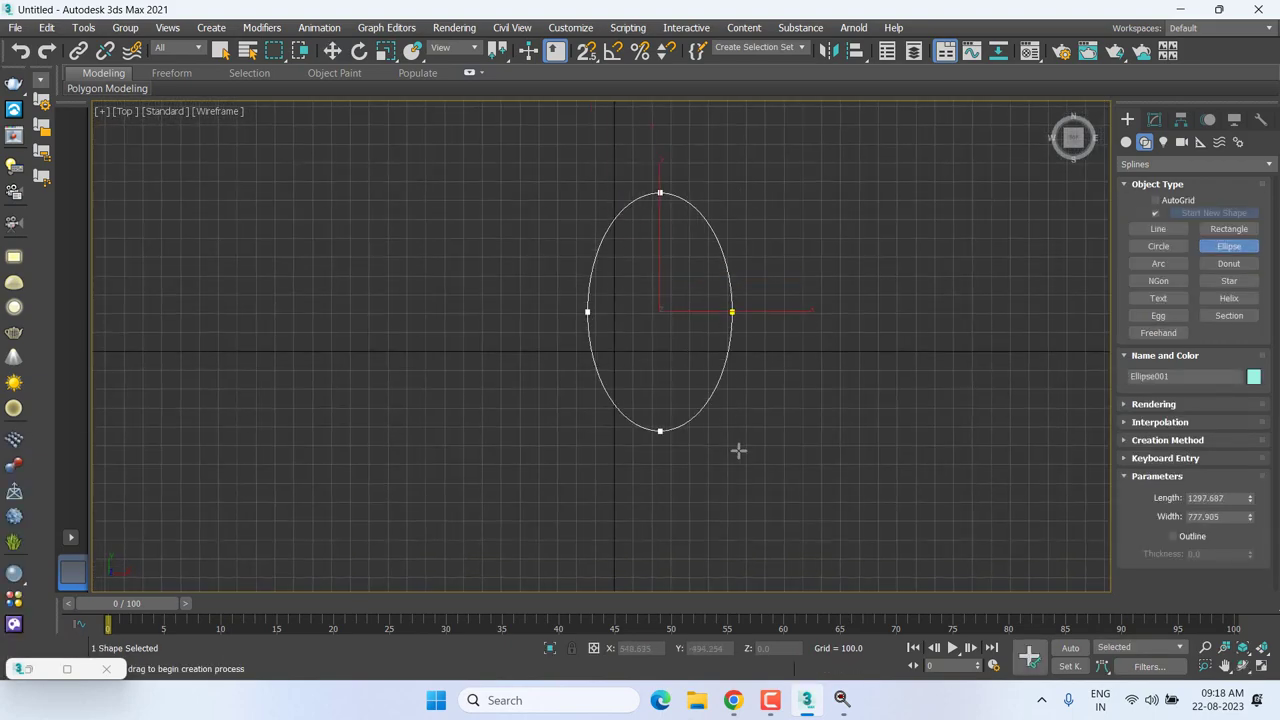
{"action": "mouse_move", "coordinate": [803, 510]}
{"action": "left_mouse_down"}
{"action": "mouse_move", "coordinate": [470, 448]}
{"action": "mouse_move", "coordinate": [563, 474]}
{"action": "mouse_move", "coordinate": [988, 473]}
{"action": "left_mouse_up"}
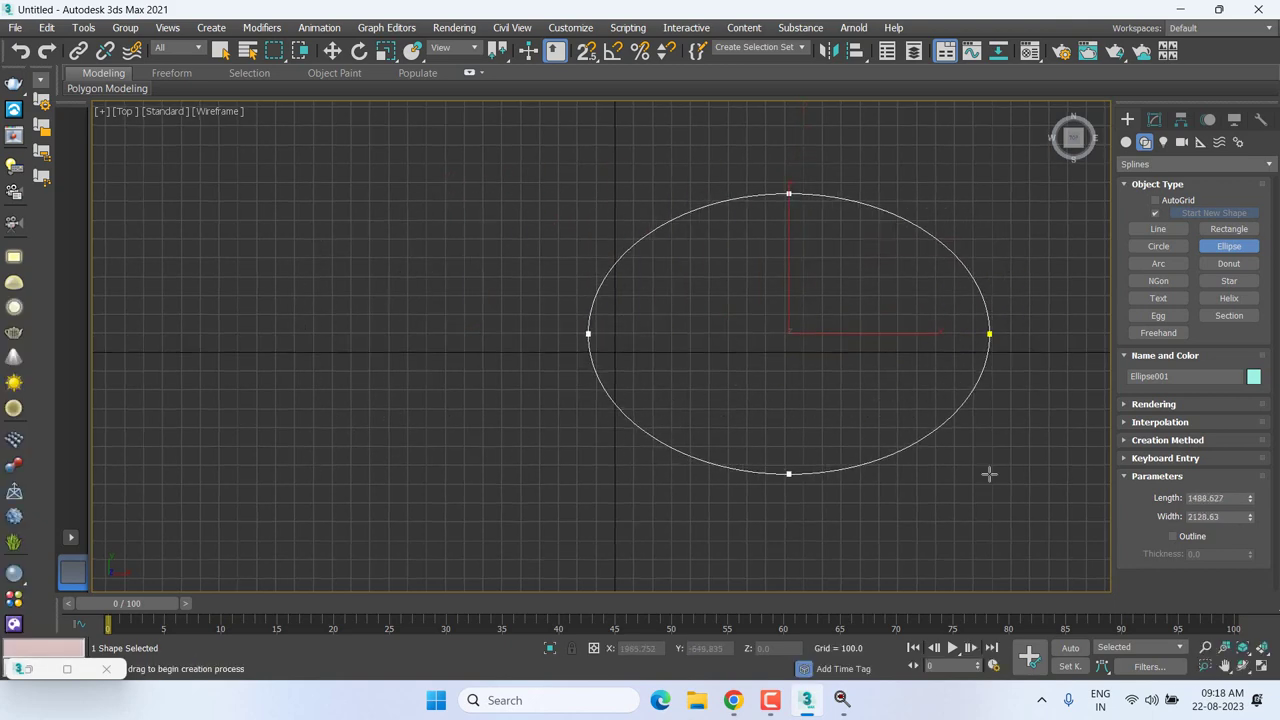
{"action": "right_click", "coordinate": [988, 473]}
{"action": "left_click", "coordinate": [1152, 246]}
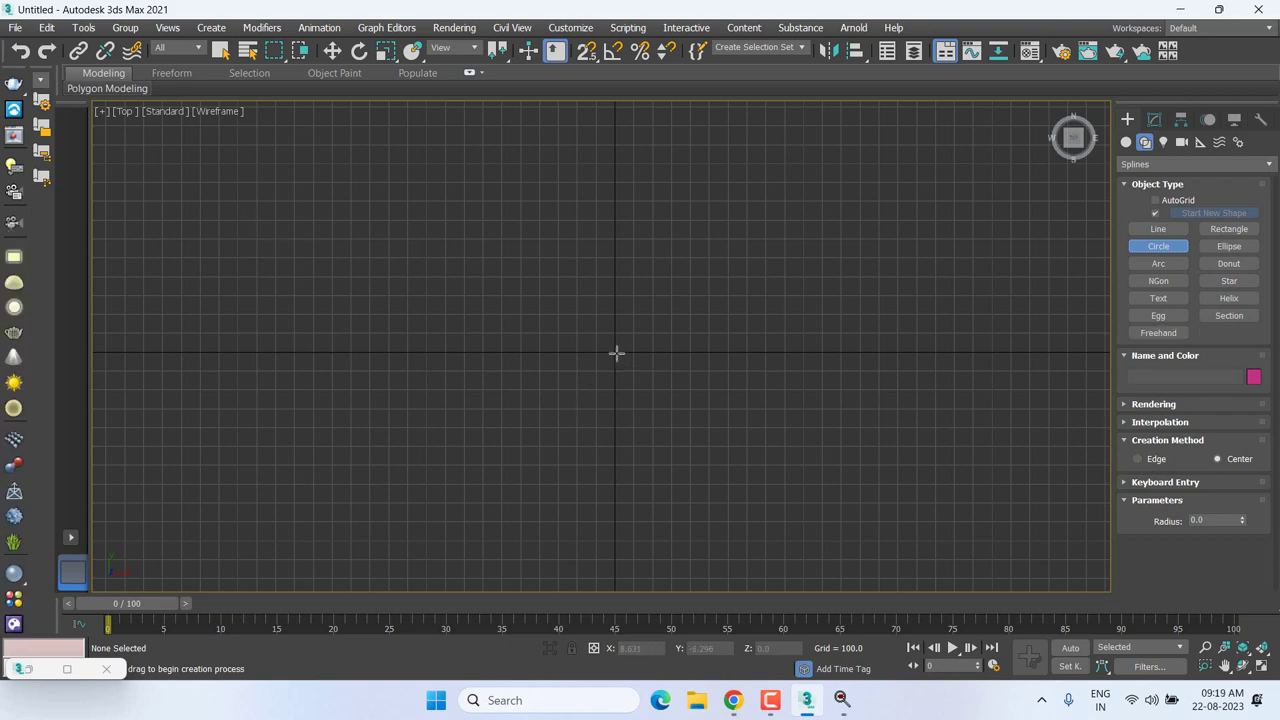
Draw a circle from its centre at the grid origin.
{"action": "left_click_drag", "start_coordinate": [617, 352], "coordinate": [811, 177]}
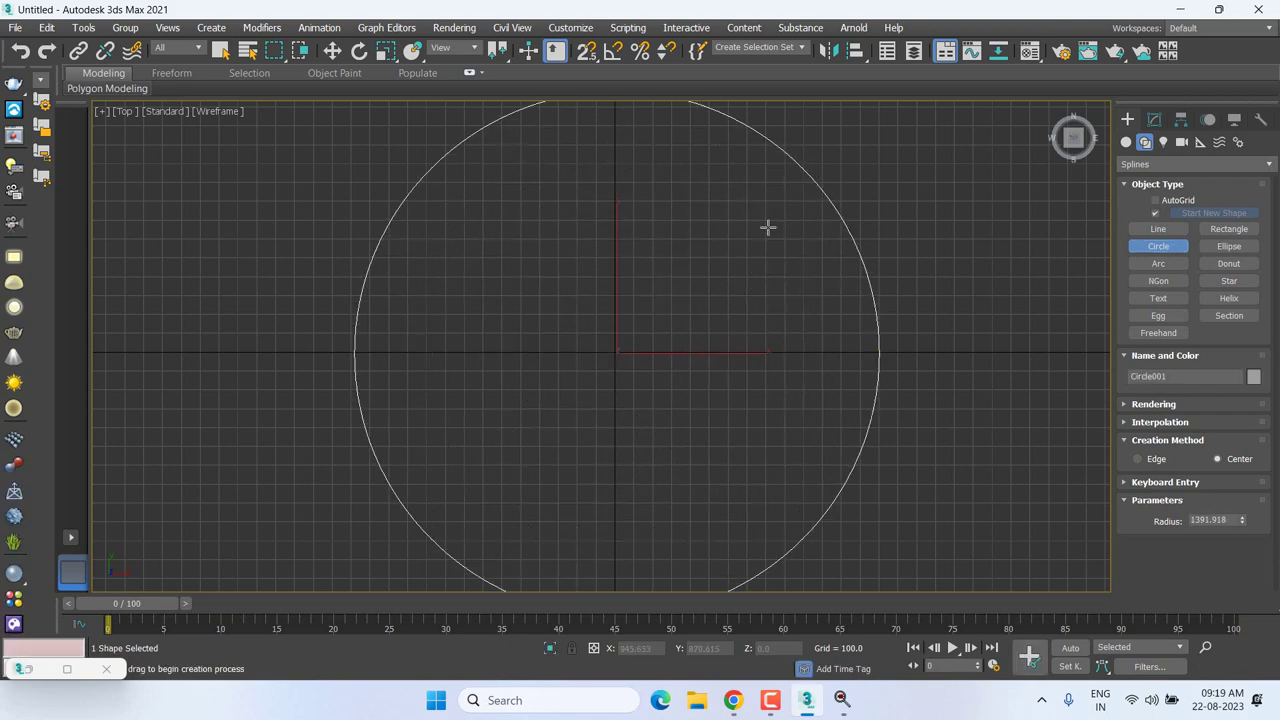
{"action": "scroll", "coordinate": [700, 340], "scroll_direction": "down", "scroll_amount": 5}
{"action": "middle_click_drag", "start_coordinate": [688, 368], "coordinate": [462, 338]}
Switch to the Edge creation method and draw a circle from its edge, redrawing it after an undo.
{"action": "left_click", "coordinate": [1140, 459]}
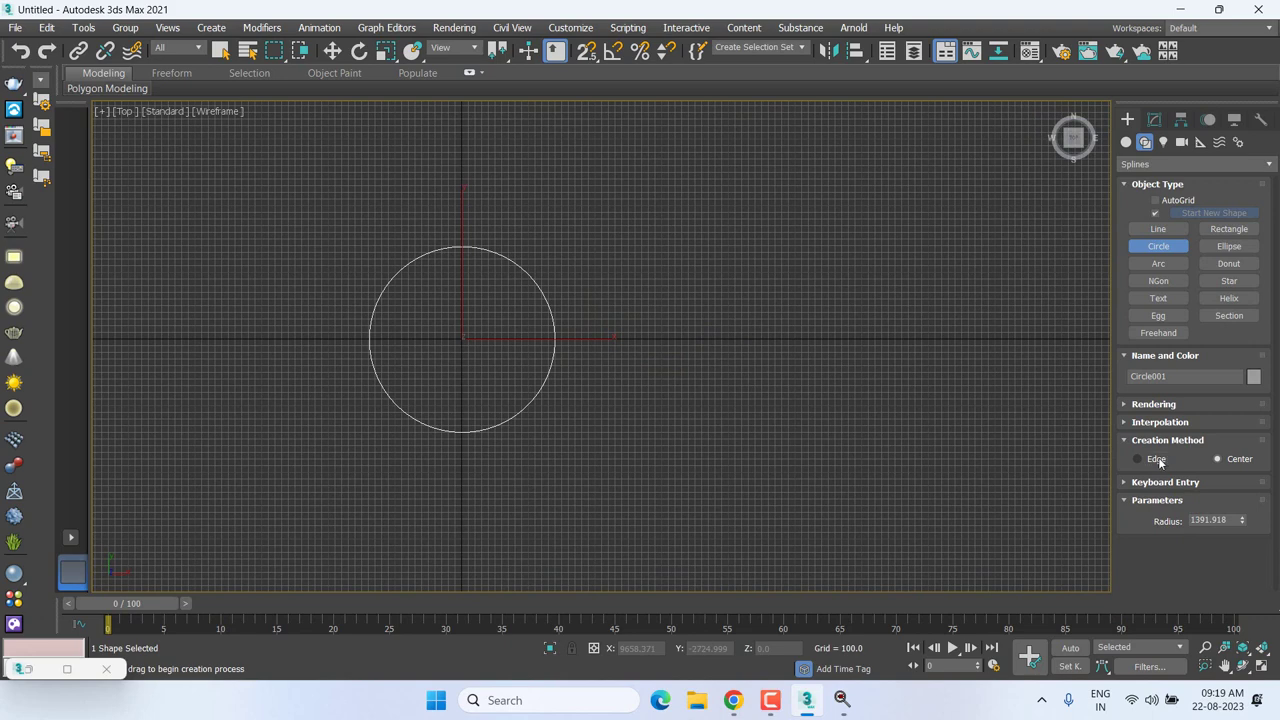
{"action": "left_click_drag", "start_coordinate": [727, 264], "coordinate": [735, 275]}
{"action": "left_click_drag", "start_coordinate": [787, 311], "coordinate": [1014, 511]}
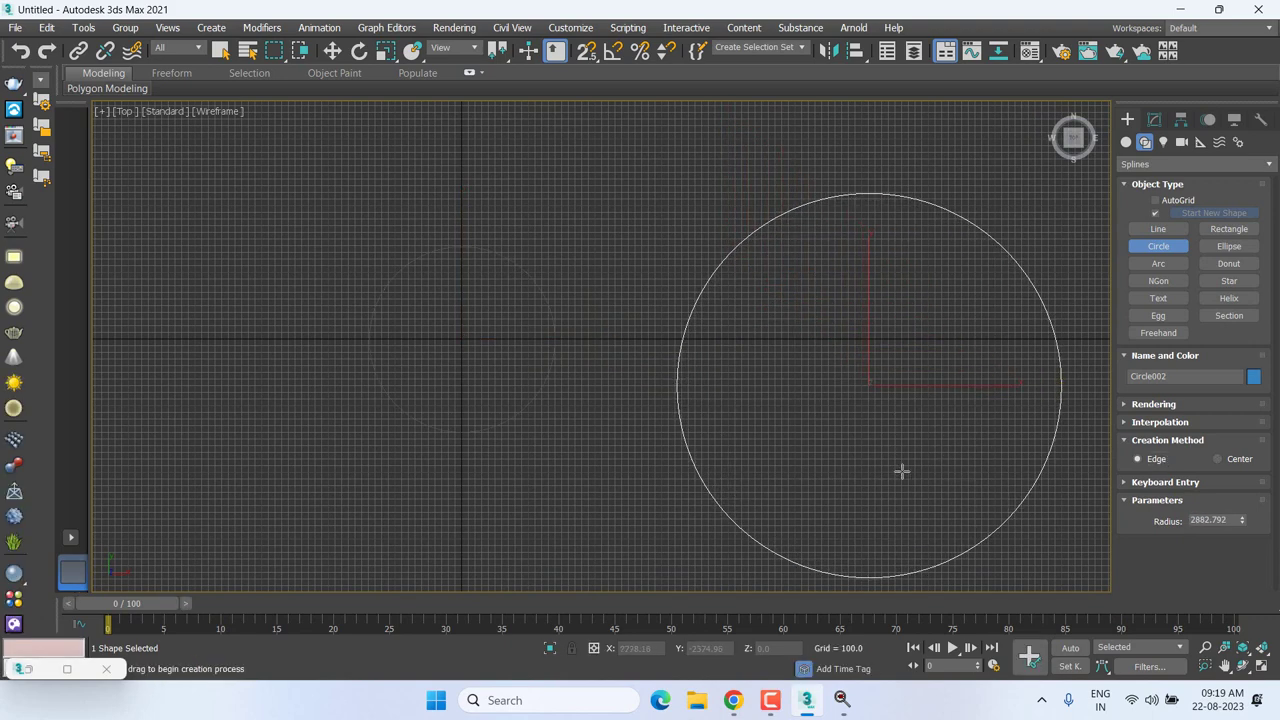
{"action": "key", "text": "ctrl+z"}
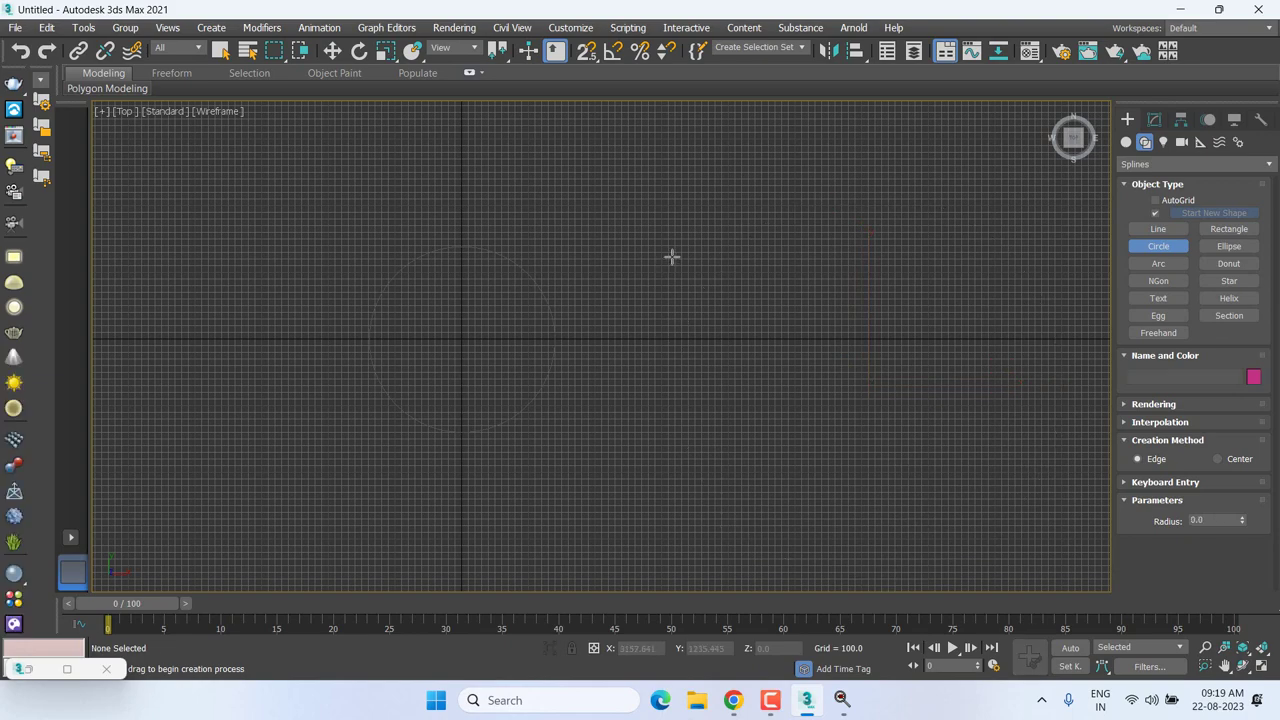
{"action": "left_click", "coordinate": [672, 257]}
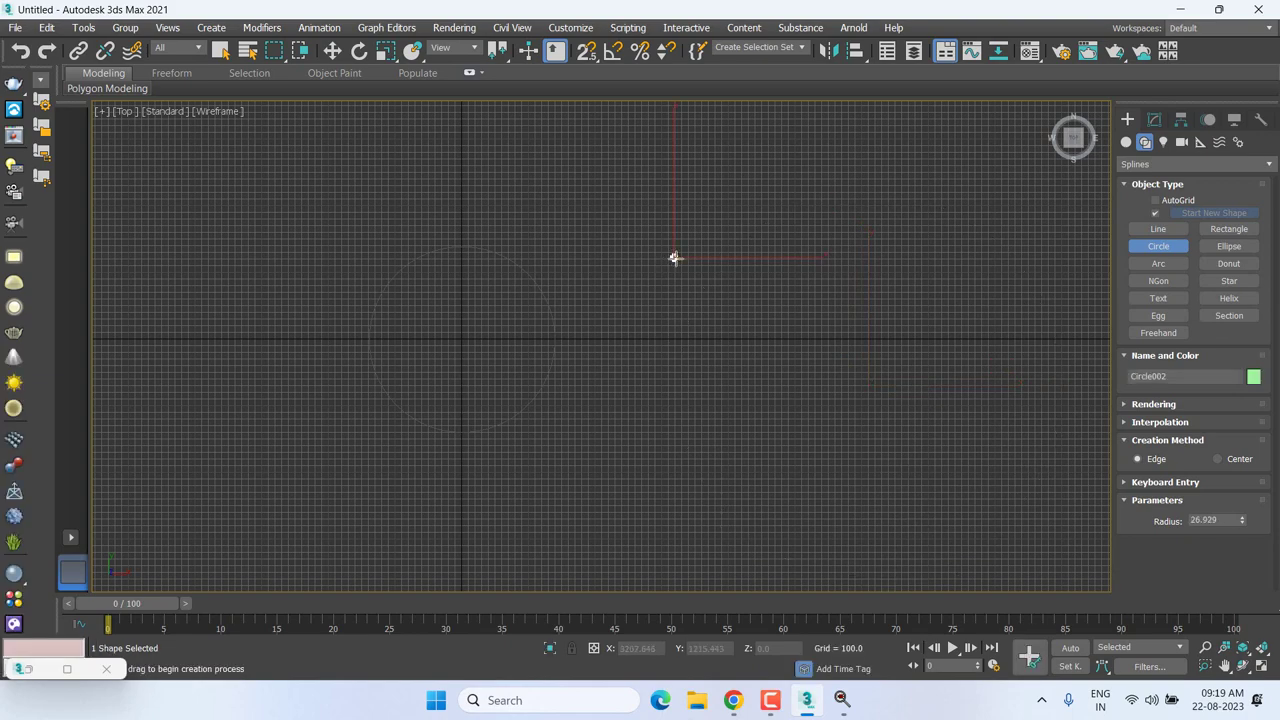
{"action": "mouse_move", "coordinate": [674, 258]}
{"action": "left_mouse_down"}
{"action": "mouse_move", "coordinate": [933, 421]}
{"action": "mouse_move", "coordinate": [1172, 532]}
{"action": "left_mouse_up"}
Draw a large circle (radius 14219.218) from its centre beside the smaller one.
{"action": "scroll", "coordinate": [589, 306], "scroll_direction": "down", "scroll_amount": 2}
{"action": "scroll", "coordinate": [728, 312], "scroll_direction": "down", "scroll_amount": 3}
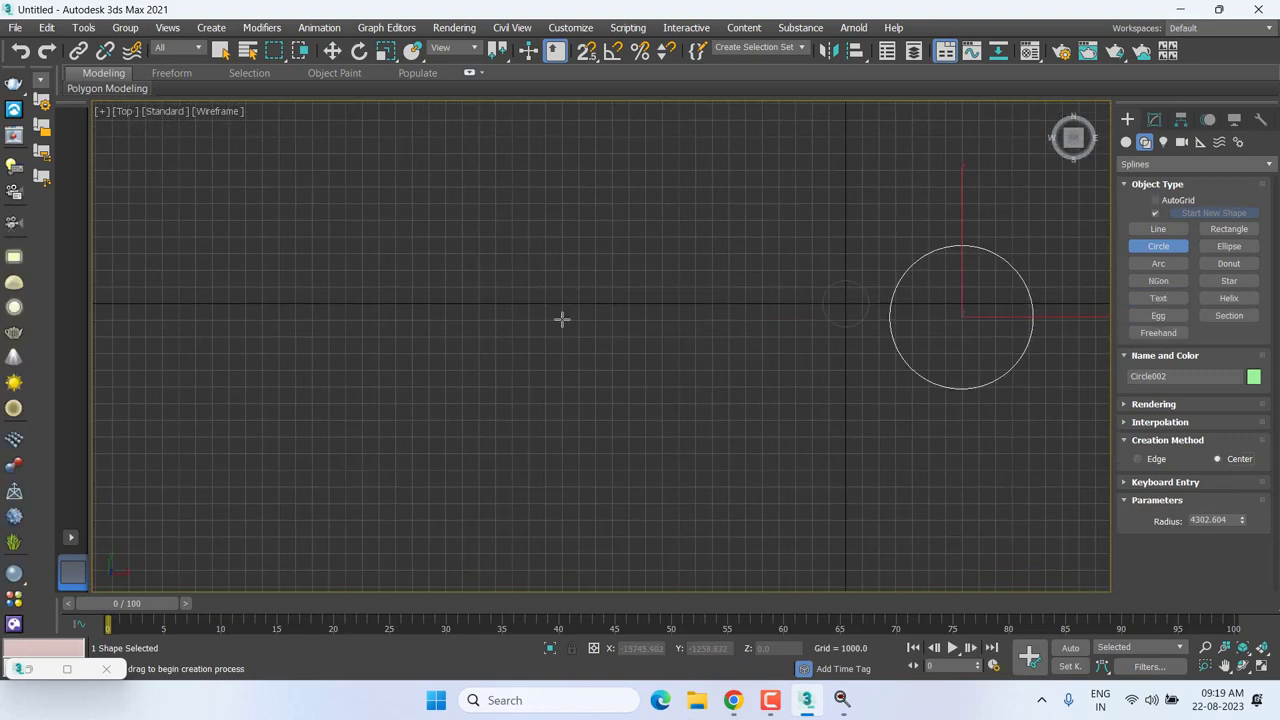
{"action": "left_click_drag", "start_coordinate": [549, 310], "coordinate": [624, 87]}
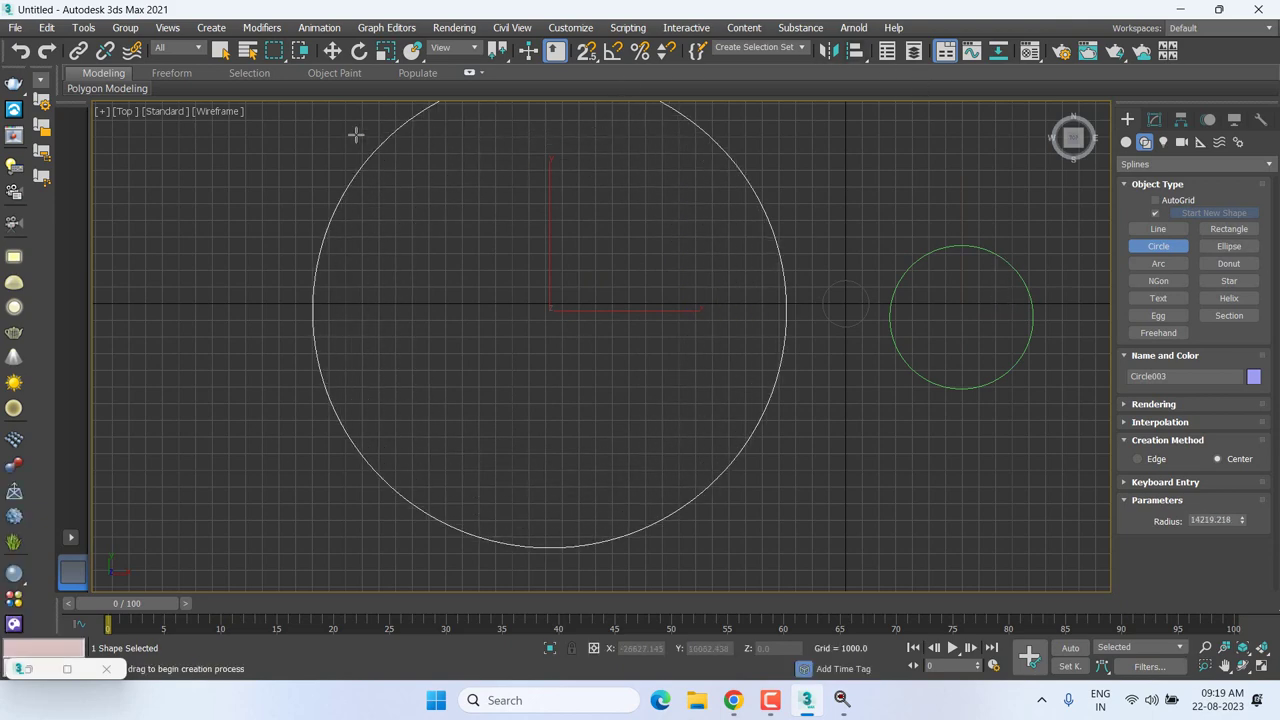
{"action": "scroll", "coordinate": [440, 371], "scroll_direction": "down", "scroll_amount": 5}
{"action": "middle_click_drag", "start_coordinate": [474, 360], "coordinate": [417, 358]}
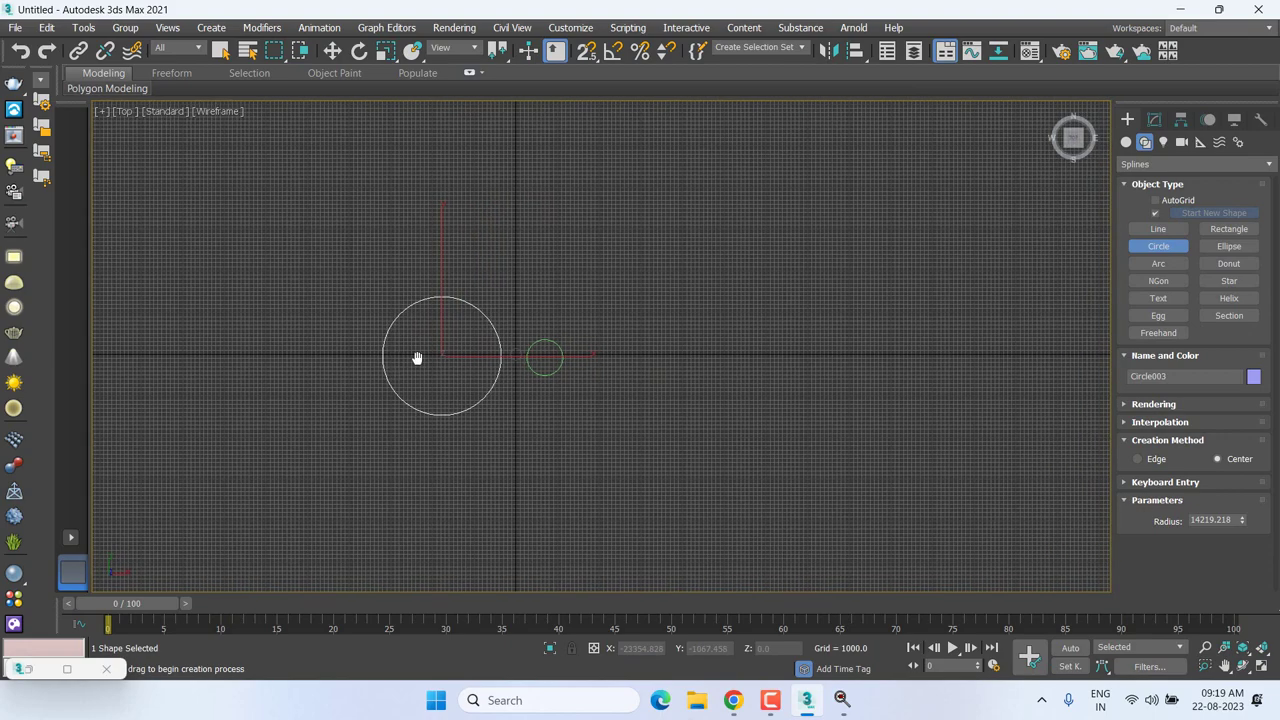
{"action": "key", "text": "w"}
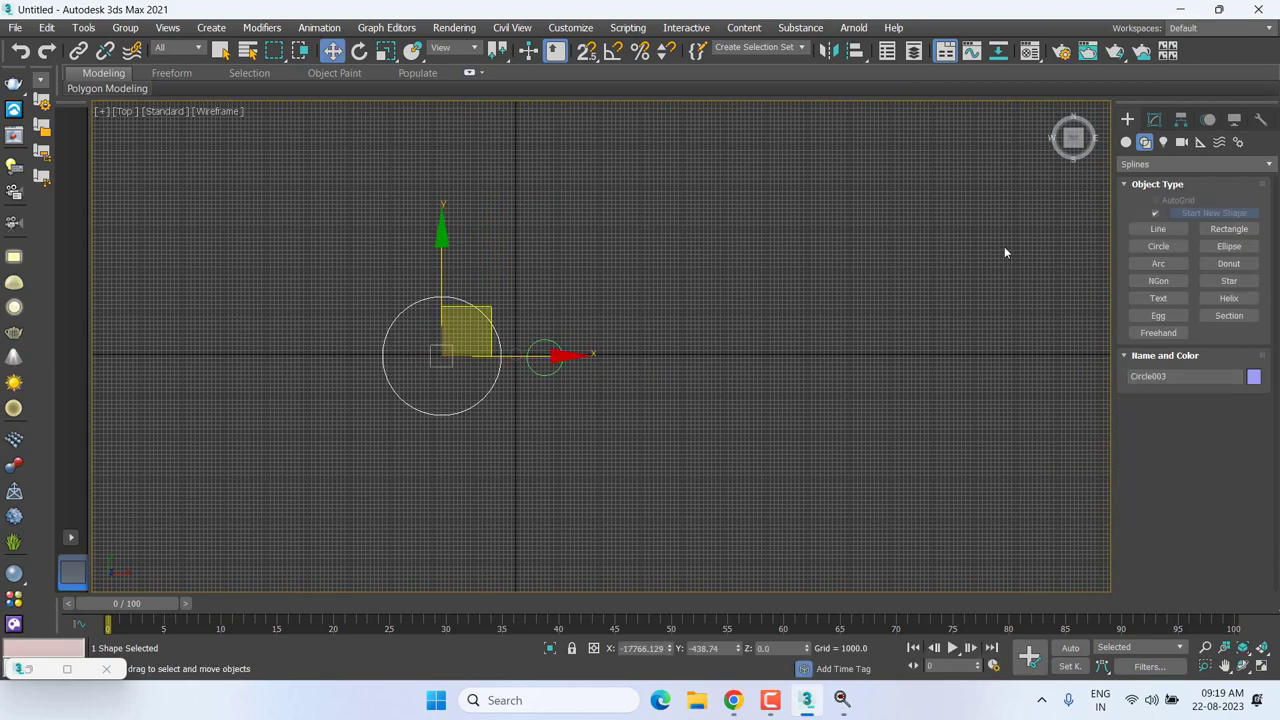
Draw a trial circle over the large blue circle and move it into place.
{"action": "left_click", "coordinate": [892, 282]}
{"action": "scroll", "coordinate": [448, 350], "scroll_direction": "up", "scroll_amount": 3}
{"action": "middle_click_drag", "start_coordinate": [626, 243], "coordinate": [604, 161]}
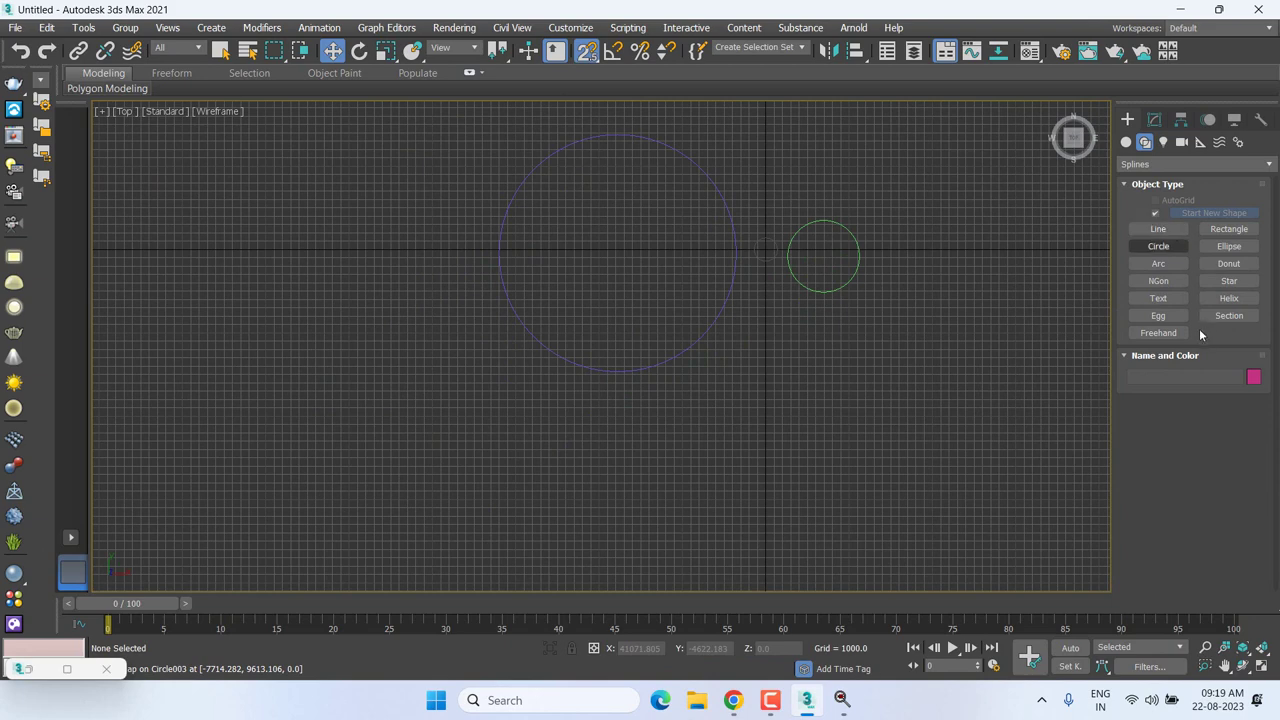
{"action": "left_click", "coordinate": [1158, 246]}
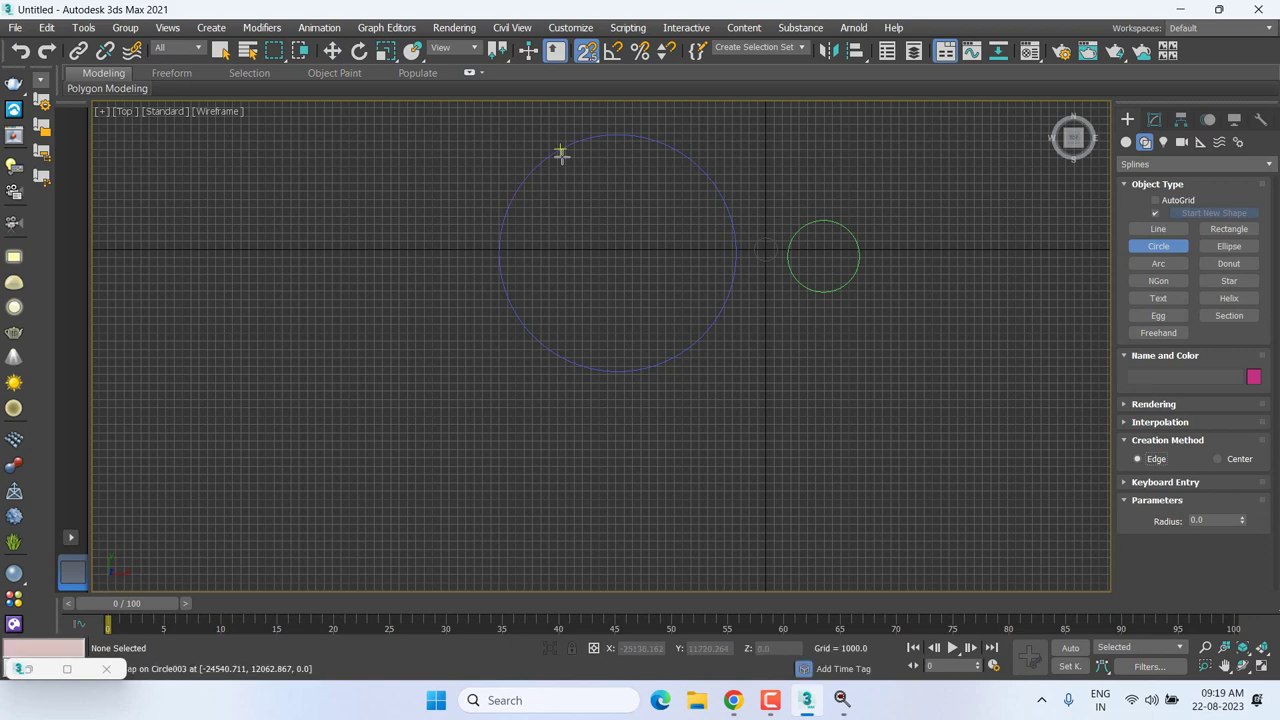
{"action": "mouse_move", "coordinate": [561, 153]}
{"action": "left_mouse_down"}
{"action": "mouse_move", "coordinate": [692, 358]}
{"action": "mouse_move", "coordinate": [679, 366]}
{"action": "left_mouse_up"}
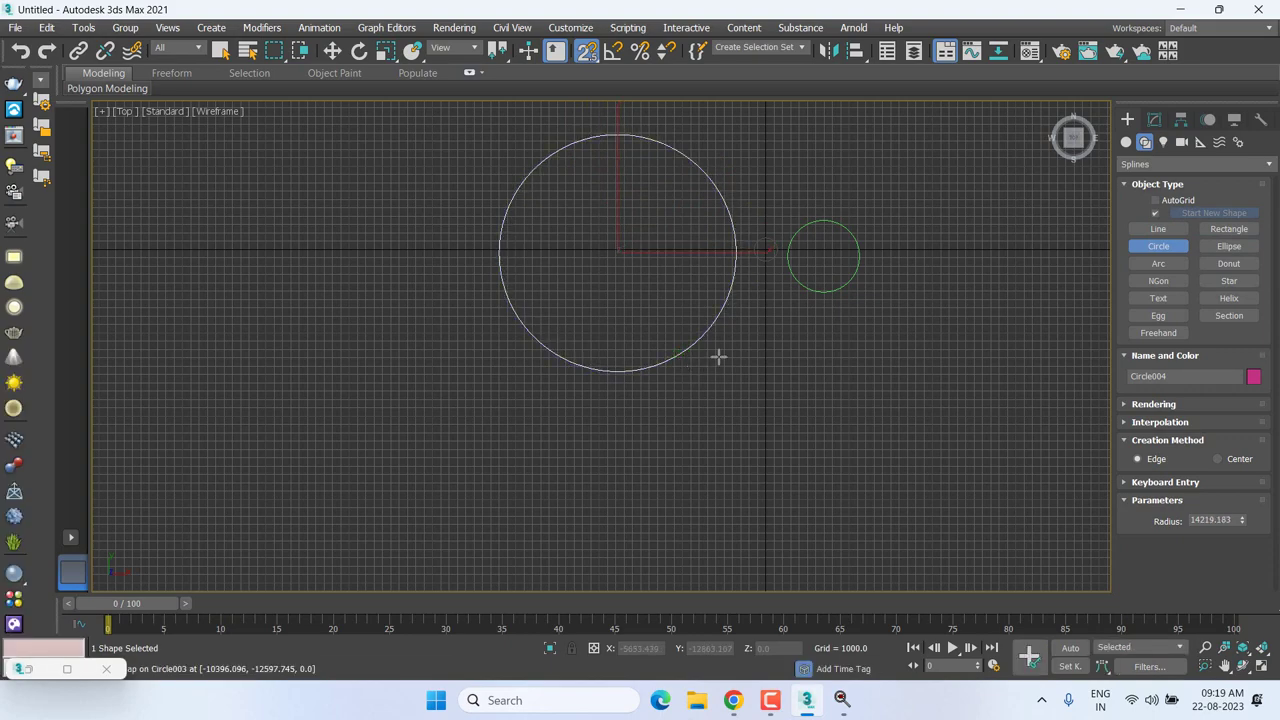
{"action": "middle_click_drag", "start_coordinate": [717, 357], "coordinate": [686, 343]}
{"action": "key", "text": "w"}
{"action": "left_click", "coordinate": [686, 349]}
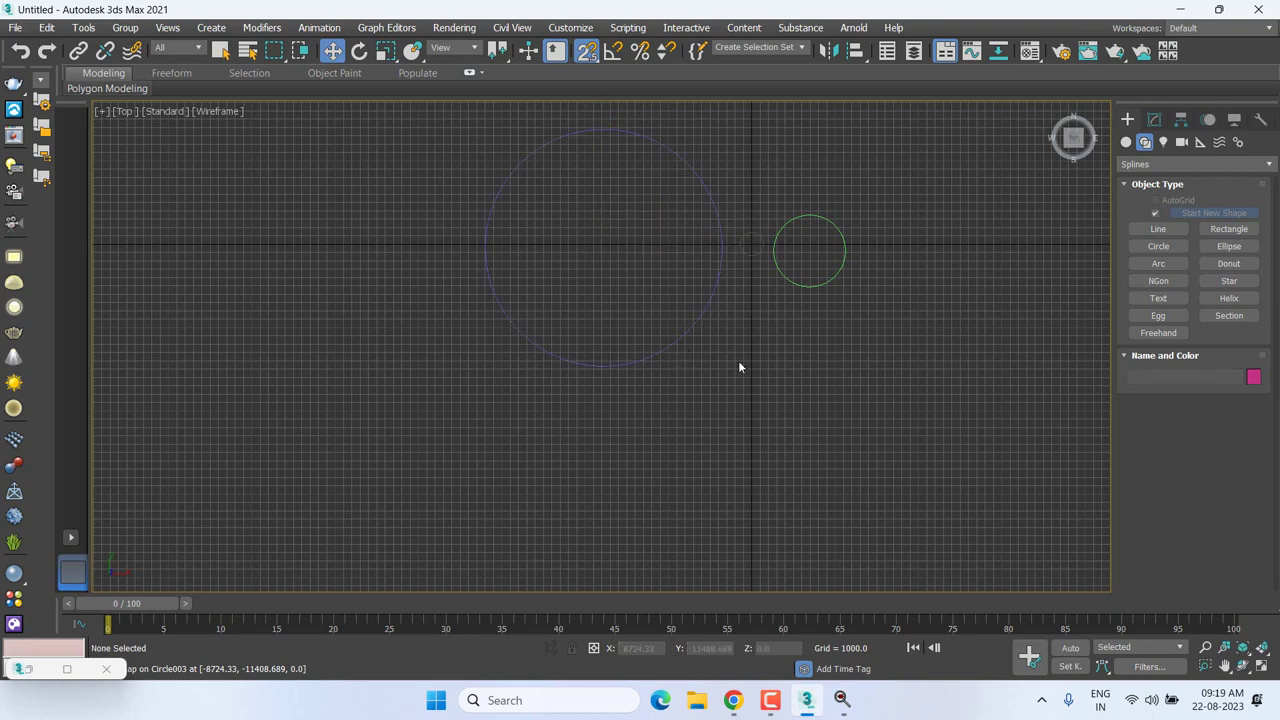
Draw a centre-method circle over the blue circle, align it, and set Radius to 14104.621.
{"action": "left_click", "coordinate": [1158, 246]}
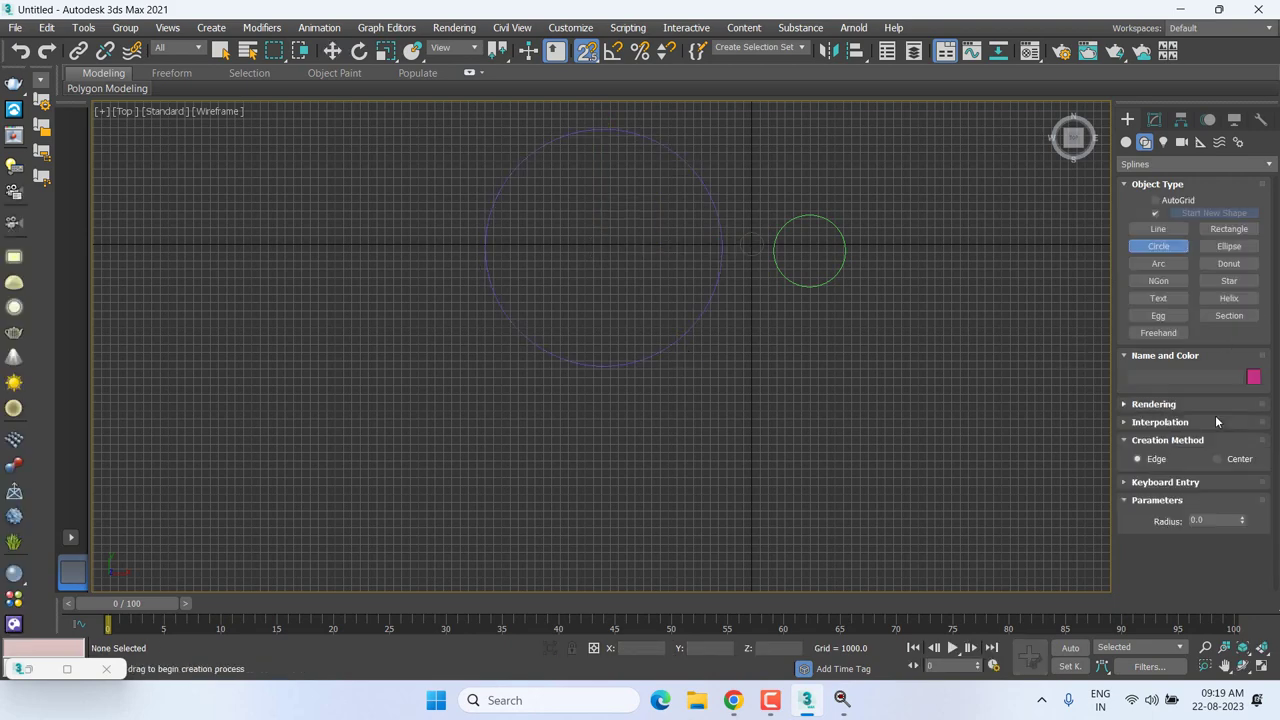
{"action": "left_click", "coordinate": [1232, 461]}
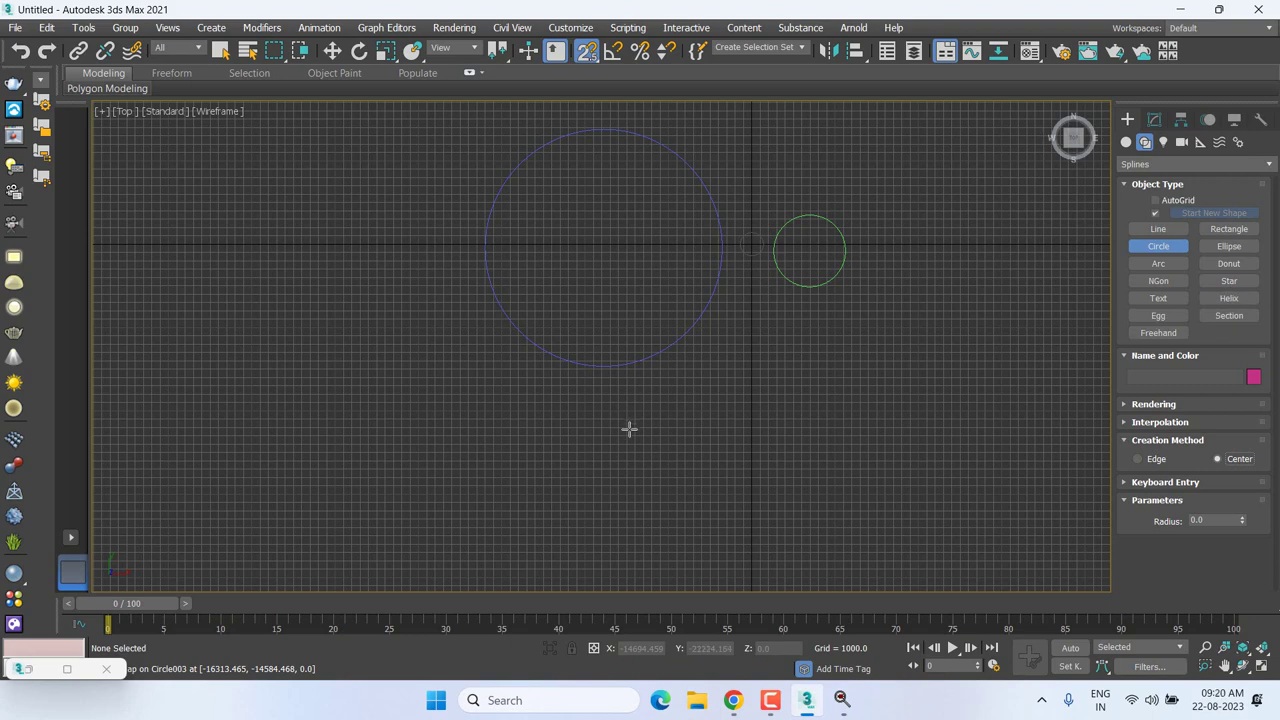
{"action": "left_click_drag", "start_coordinate": [605, 243], "coordinate": [696, 177]}
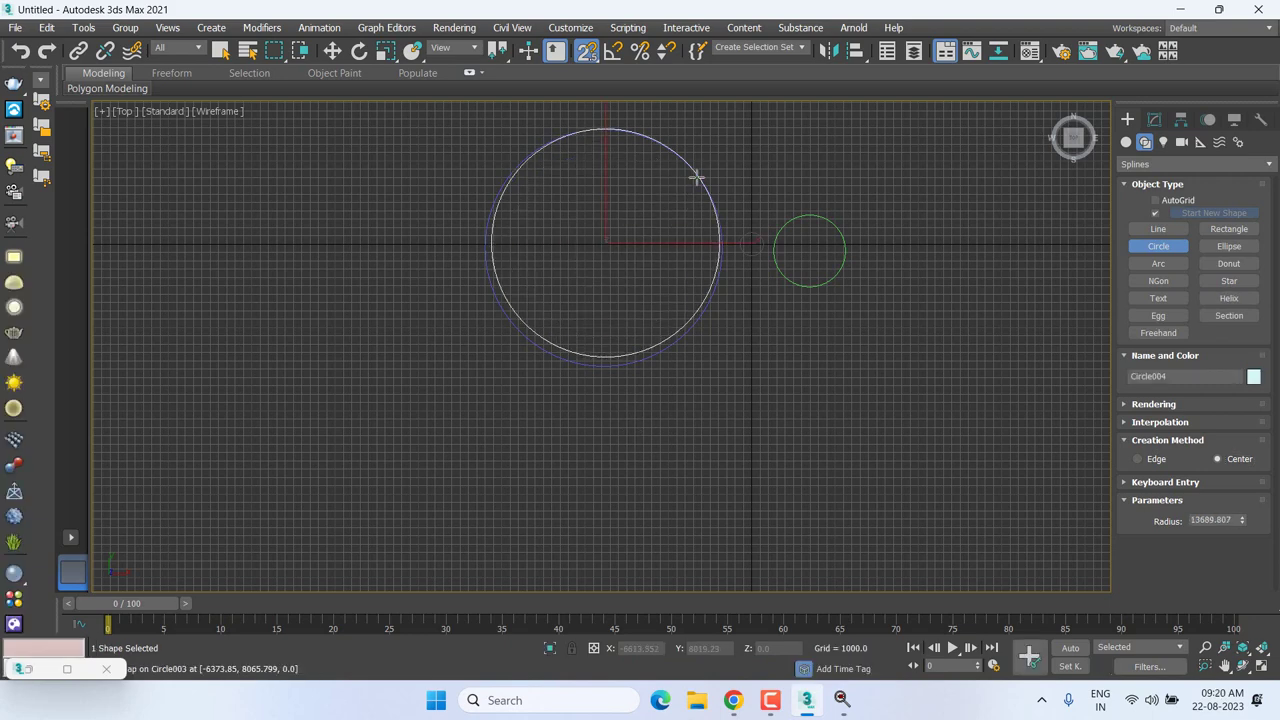
{"action": "key", "text": "w"}
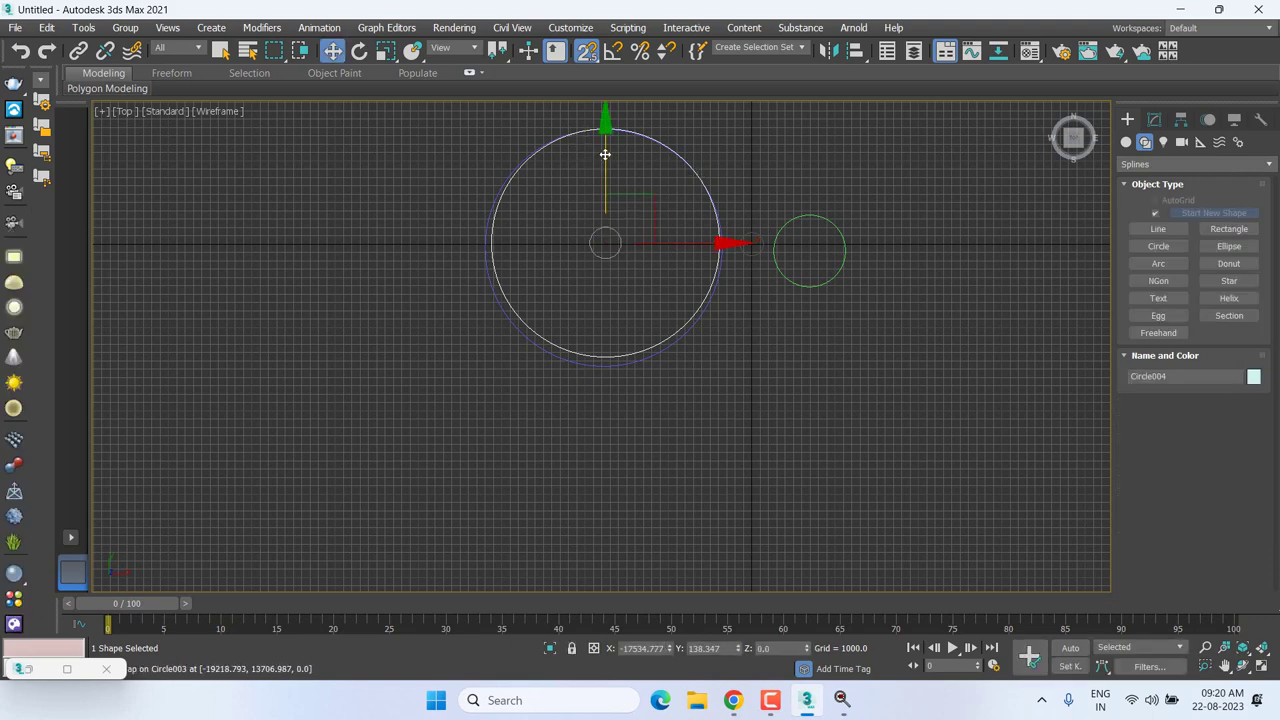
{"action": "key", "text": "s"}
{"action": "left_click_drag", "start_coordinate": [607, 156], "coordinate": [607, 146]}
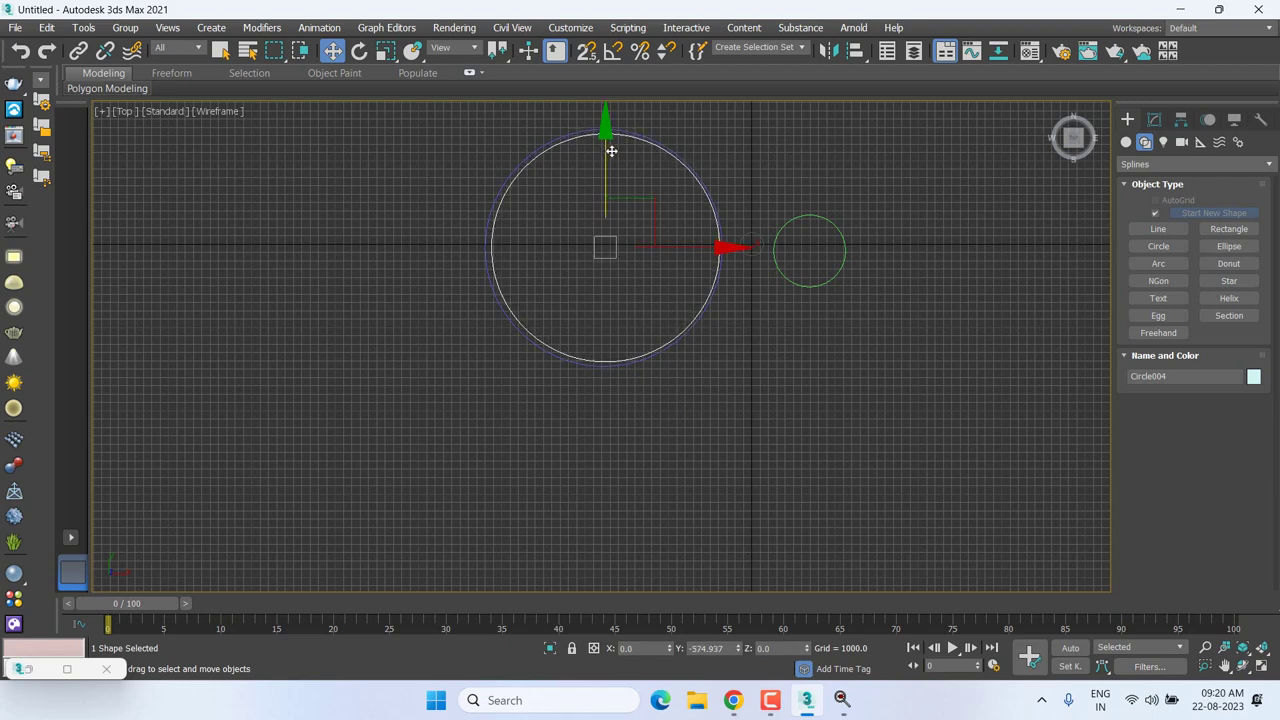
{"action": "left_click_drag", "start_coordinate": [705, 247], "coordinate": [703, 247]}
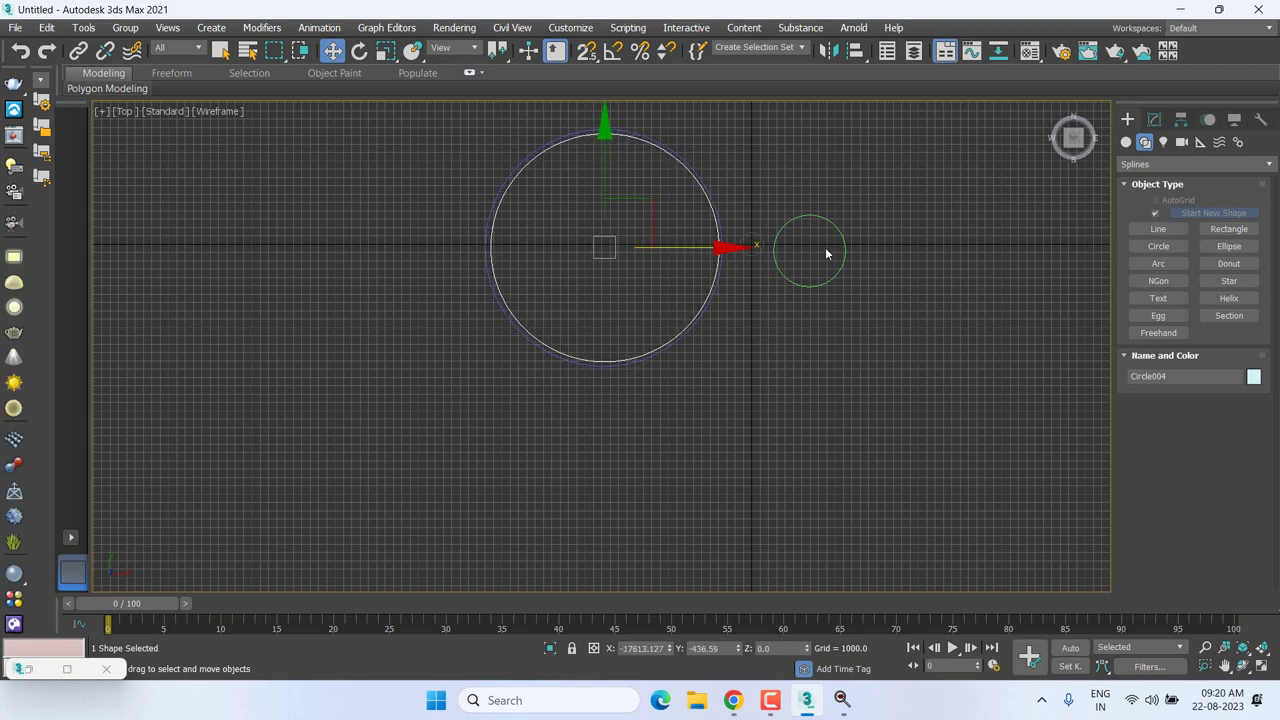
{"action": "left_click", "coordinate": [1154, 119]}
{"action": "left_click_drag", "start_coordinate": [1245, 421], "coordinate": [1242, 422]}
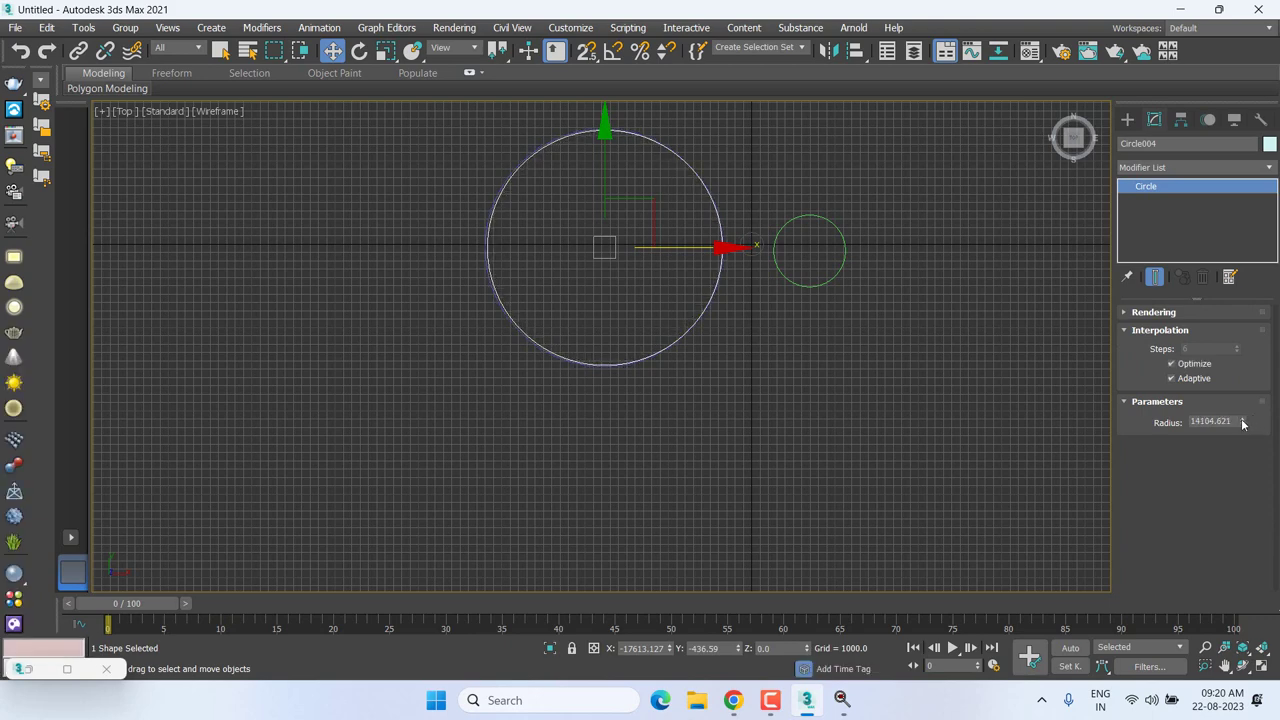
With 2.5 Snaps on, draw a new circle starting from the blue circle's edge.
{"action": "left_click", "coordinate": [610, 413]}
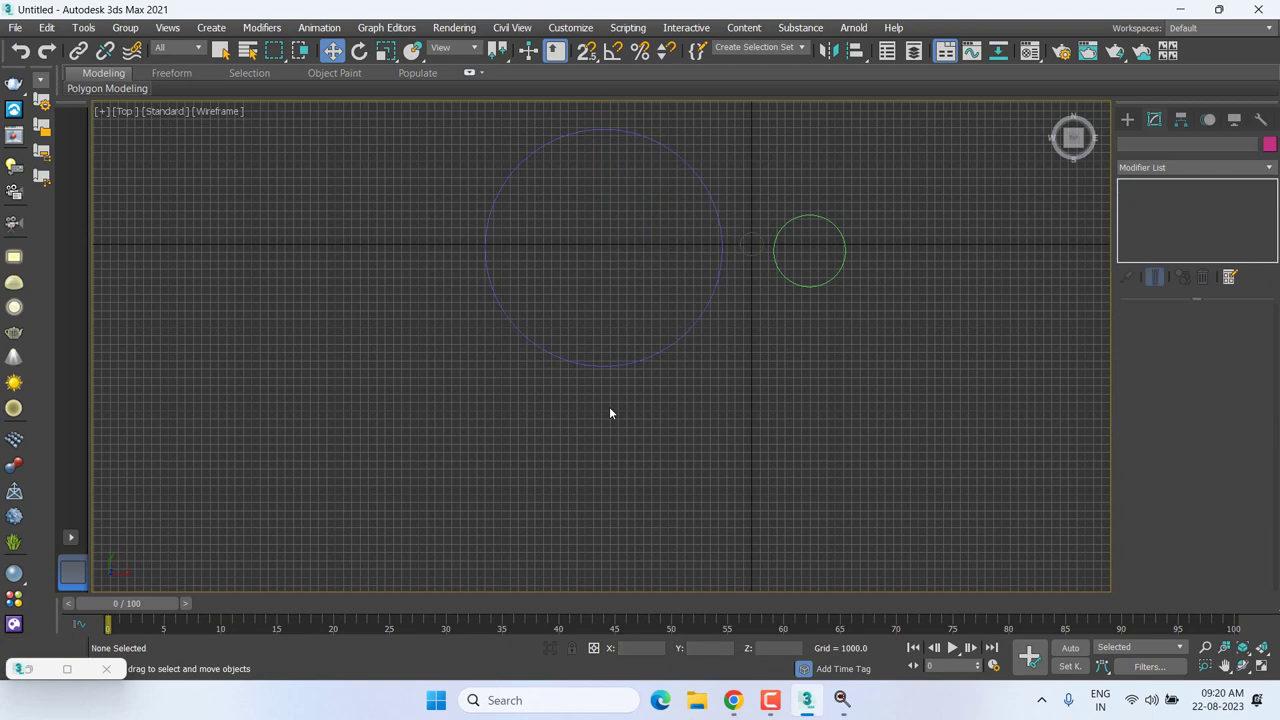
{"action": "left_click", "coordinate": [1127, 119]}
{"action": "left_click", "coordinate": [1158, 247]}
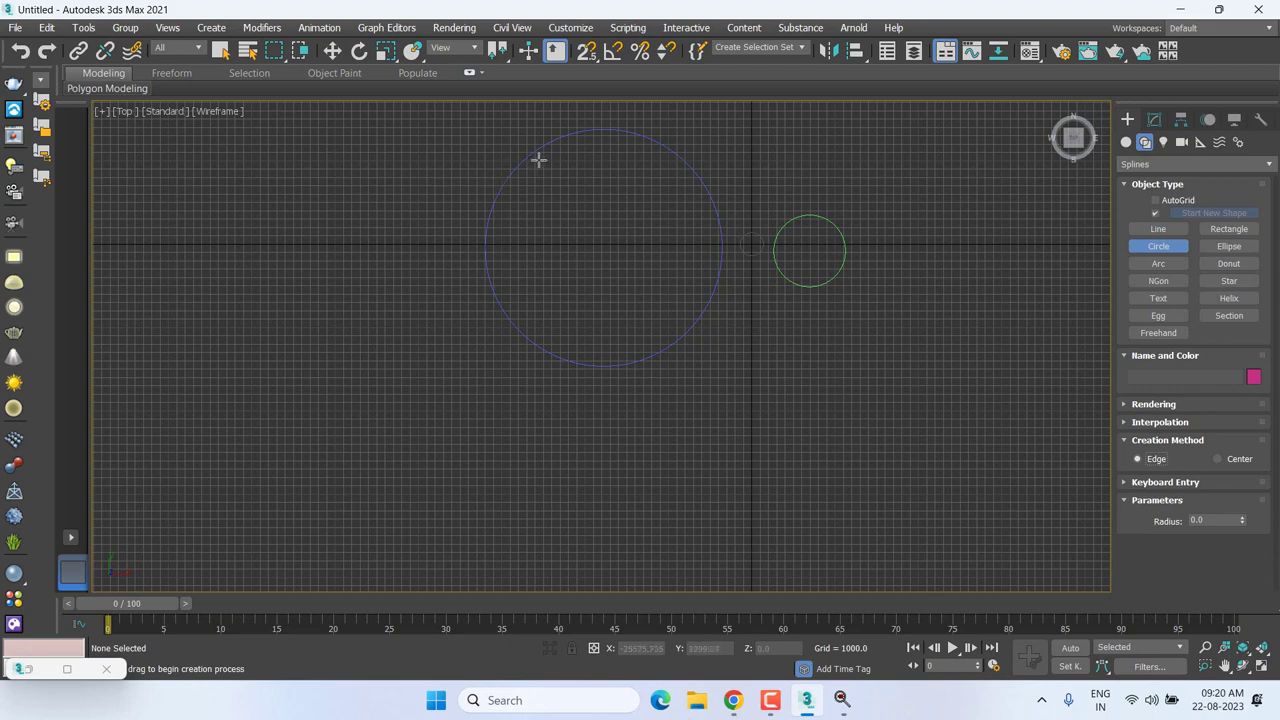
{"action": "middle_click_drag", "start_coordinate": [555, 173], "coordinate": [564, 212]}
{"action": "key", "text": "s"}
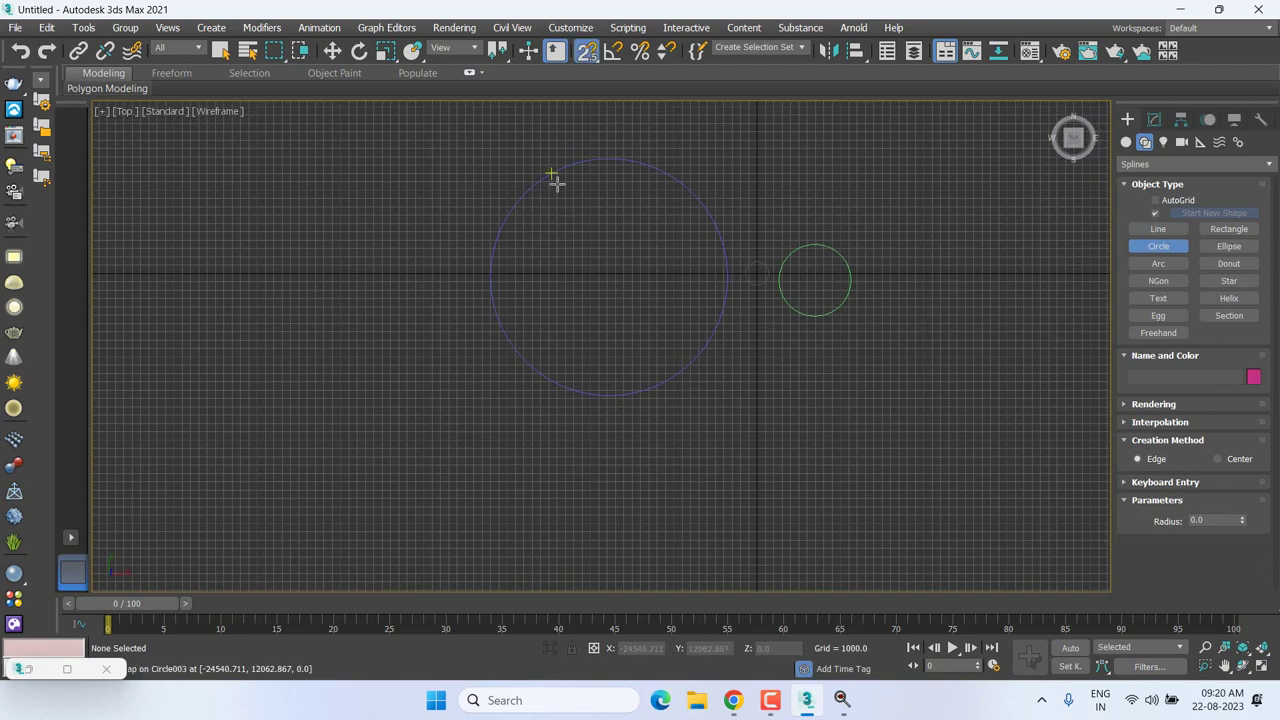
{"action": "left_click_drag", "start_coordinate": [553, 178], "coordinate": [665, 383]}
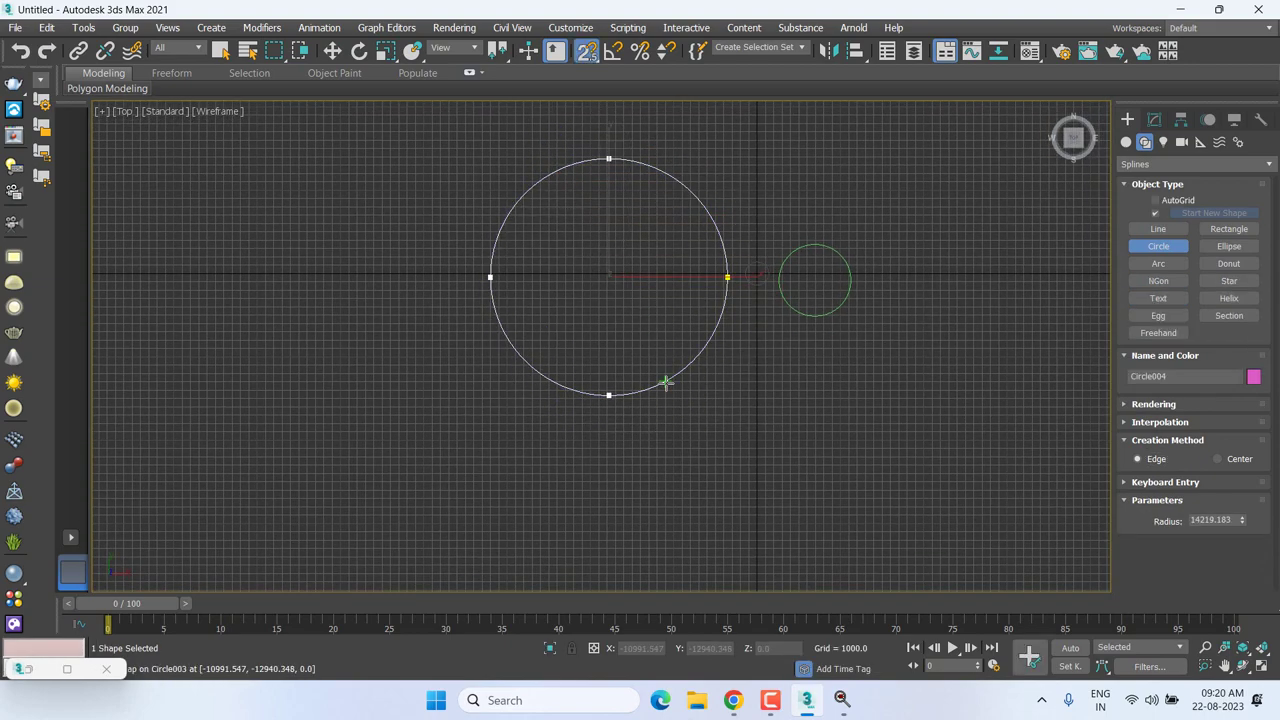
Move the new circle left beside the blue circle and box-select all four circles.
{"action": "key", "text": "w"}
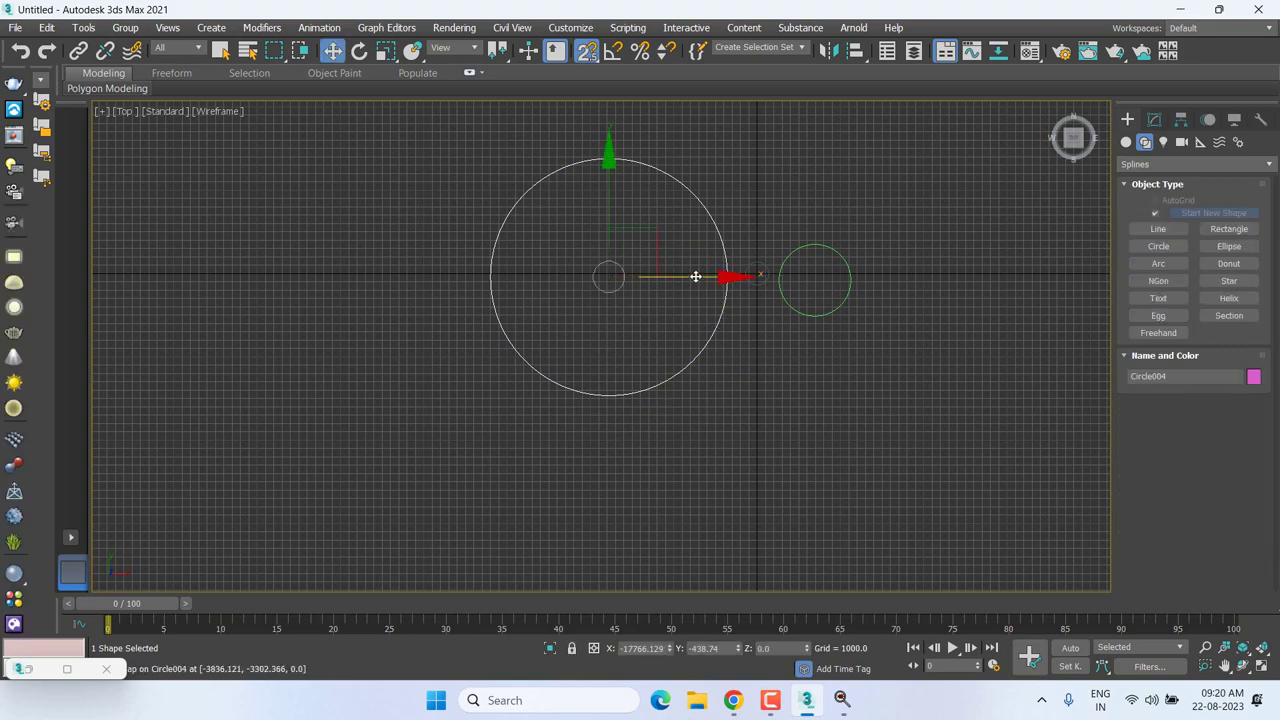
{"action": "left_click_drag", "start_coordinate": [694, 277], "coordinate": [238, 345]}
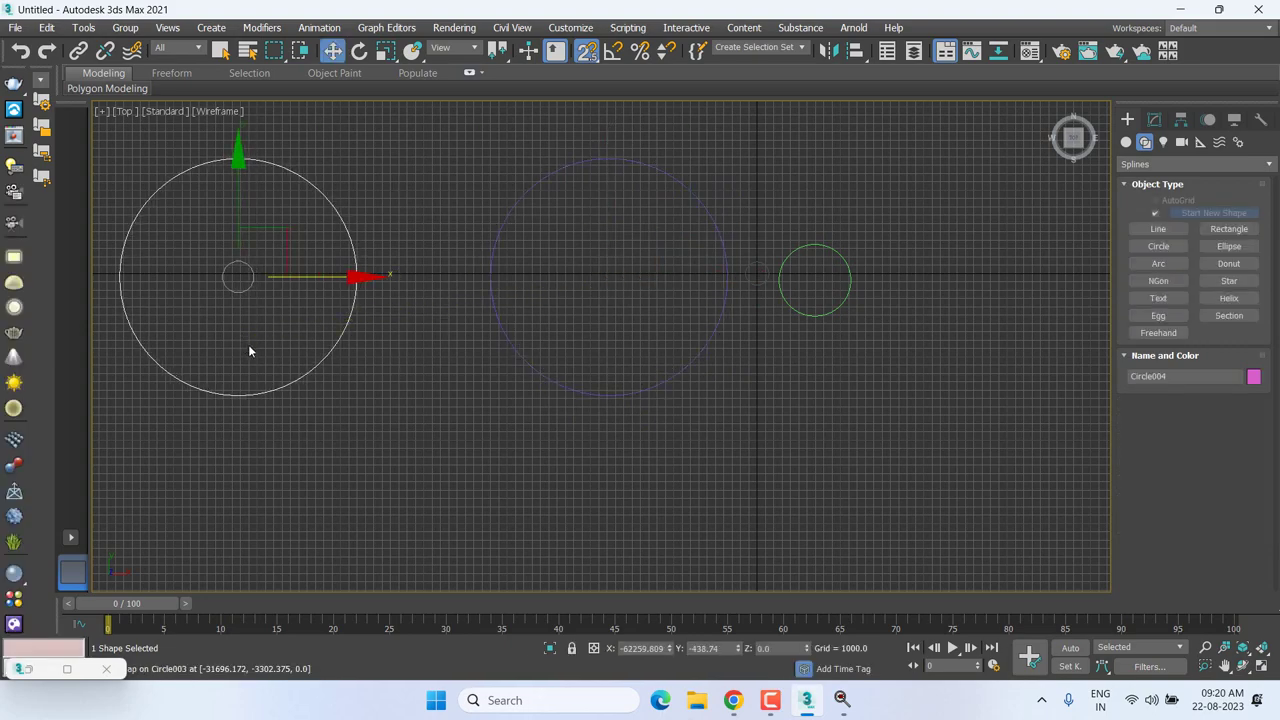
{"action": "scroll", "coordinate": [243, 331], "scroll_direction": "down", "scroll_amount": 3}
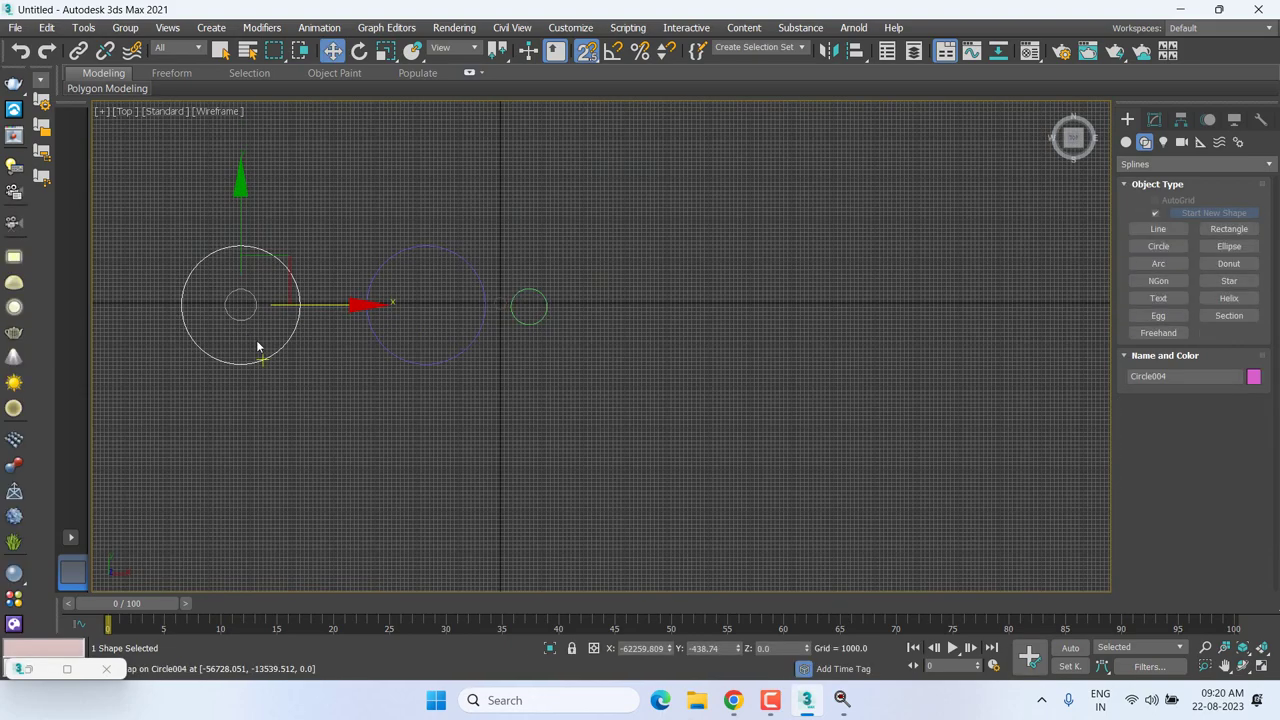
{"action": "scroll", "coordinate": [257, 347], "scroll_direction": "down", "scroll_amount": 3}
{"action": "left_click_drag", "start_coordinate": [167, 400], "coordinate": [494, 285]}
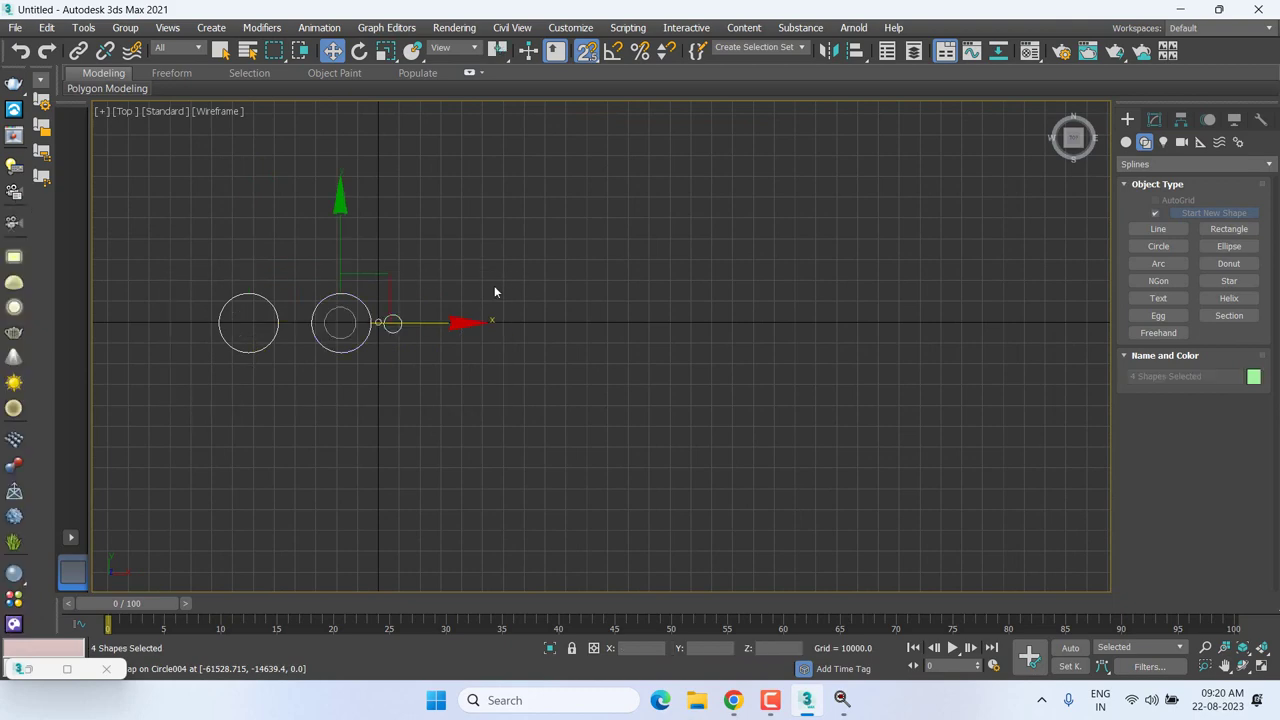
Delete all circles and draw a tall ellipse using the Center creation method.
{"action": "key", "text": "Delete"}
{"action": "left_click", "coordinate": [1229, 246]}
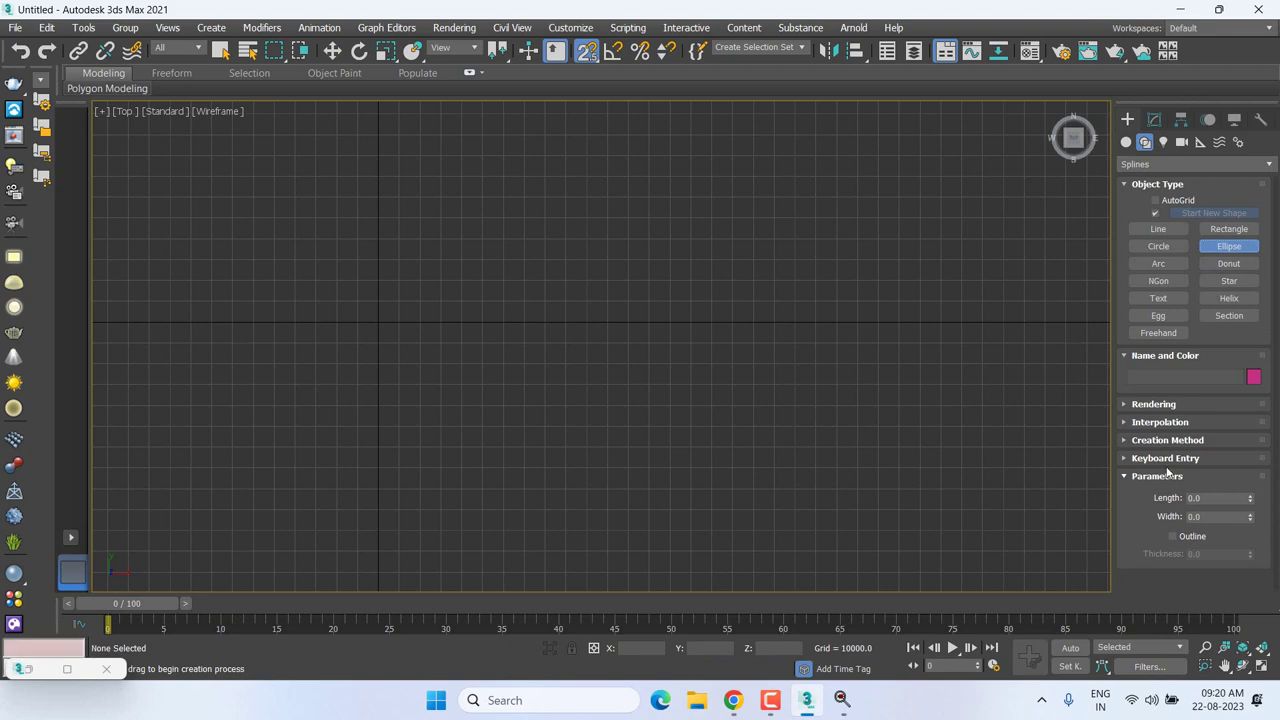
{"action": "left_click", "coordinate": [1139, 442]}
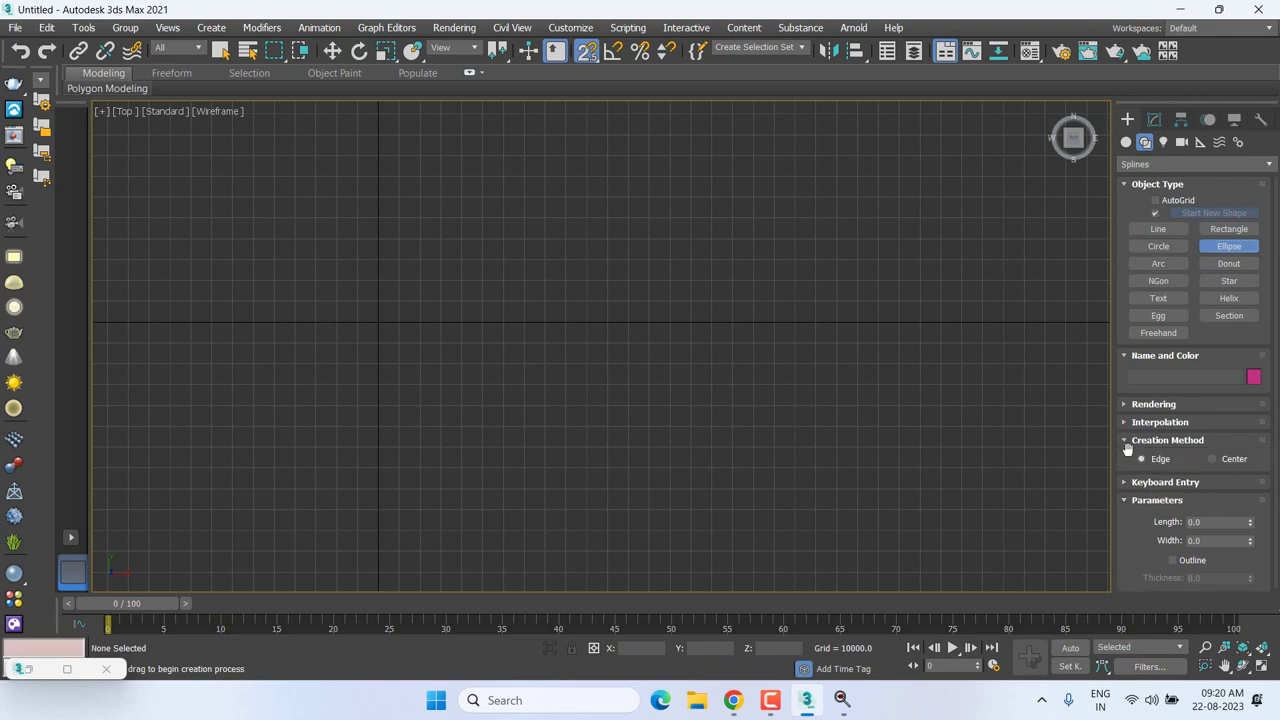
{"action": "left_click", "coordinate": [1212, 459]}
{"action": "mouse_move", "coordinate": [514, 291]}
{"action": "left_mouse_down"}
{"action": "mouse_move", "coordinate": [670, 497]}
{"action": "mouse_move", "coordinate": [620, 374]}
{"action": "mouse_move", "coordinate": [660, 477]}
{"action": "mouse_move", "coordinate": [746, 274]}
{"action": "mouse_move", "coordinate": [596, 466]}
{"action": "mouse_move", "coordinate": [625, 493]}
{"action": "left_mouse_up"}
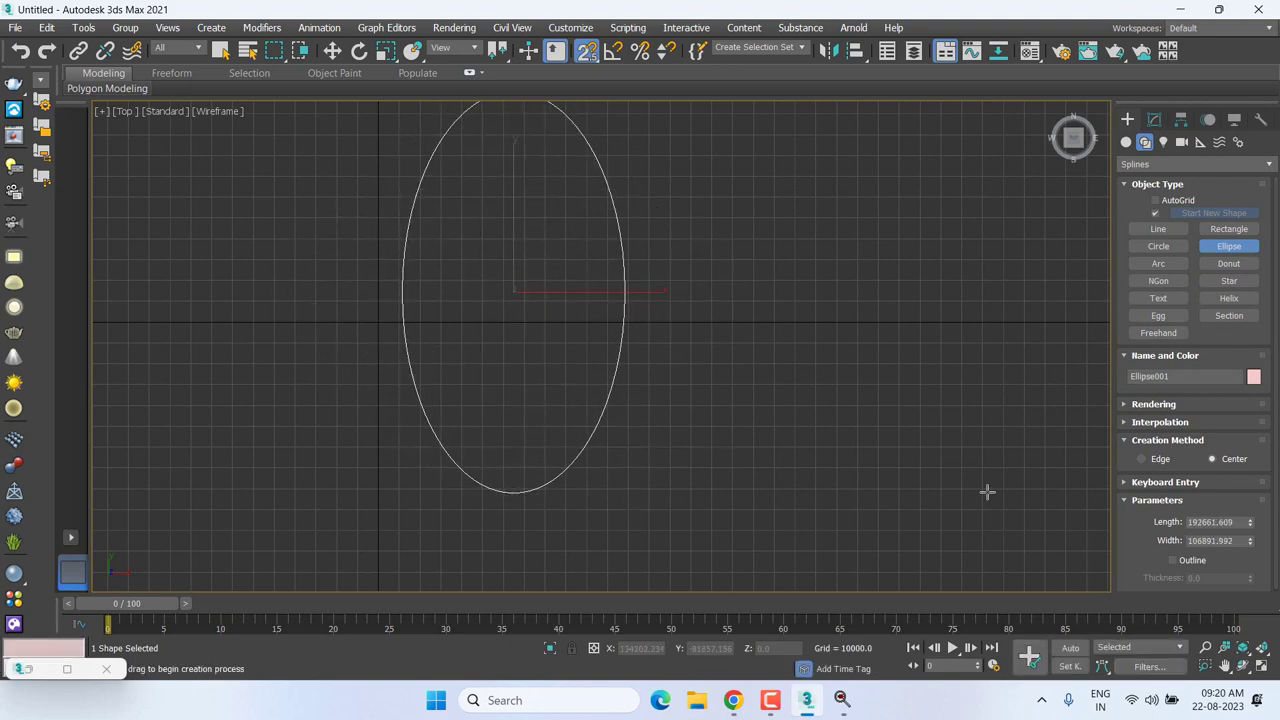
Draw a wide, flat ellipse with the Edge method (length 44164.957, width 144976.266).
{"action": "left_click", "coordinate": [1160, 459]}
{"action": "mouse_move", "coordinate": [783, 264]}
{"action": "left_mouse_down"}
{"action": "mouse_move", "coordinate": [855, 214]}
{"action": "mouse_move", "coordinate": [1086, 176]}
{"action": "left_mouse_up"}
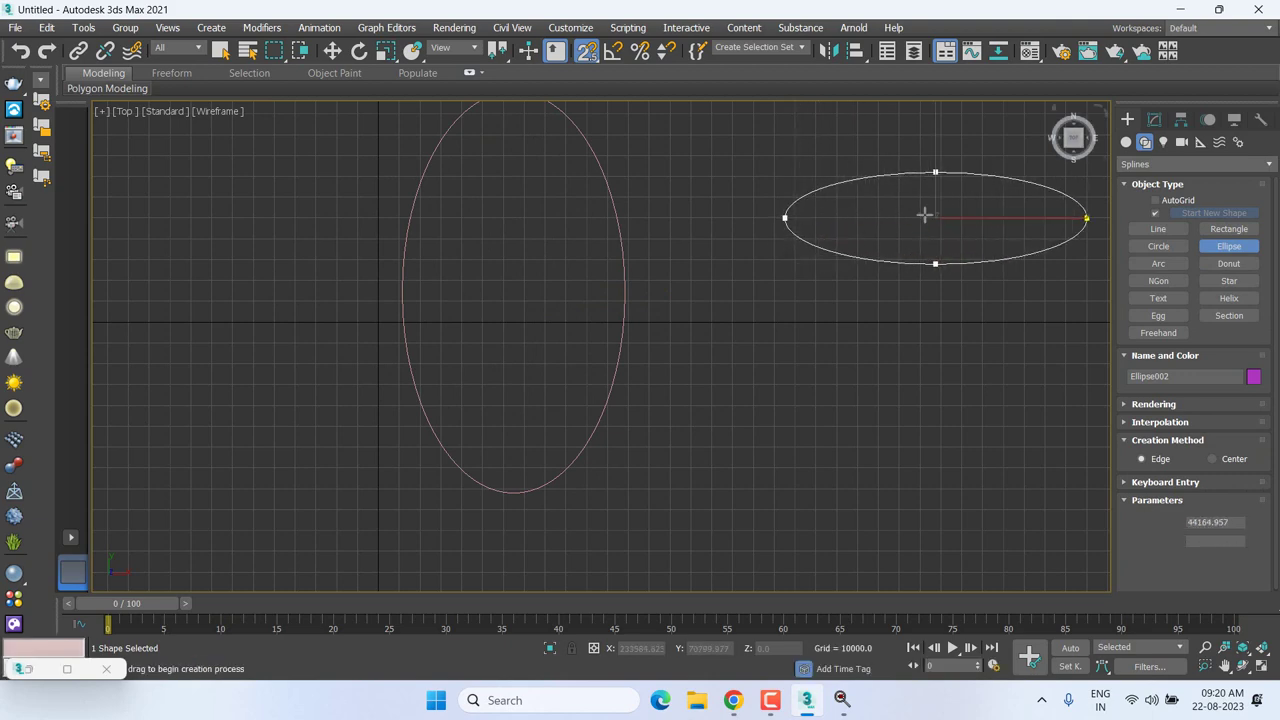
{"action": "scroll", "coordinate": [773, 265], "scroll_direction": "down", "scroll_amount": 2}
{"action": "middle_click_drag", "start_coordinate": [773, 265], "coordinate": [584, 341]}
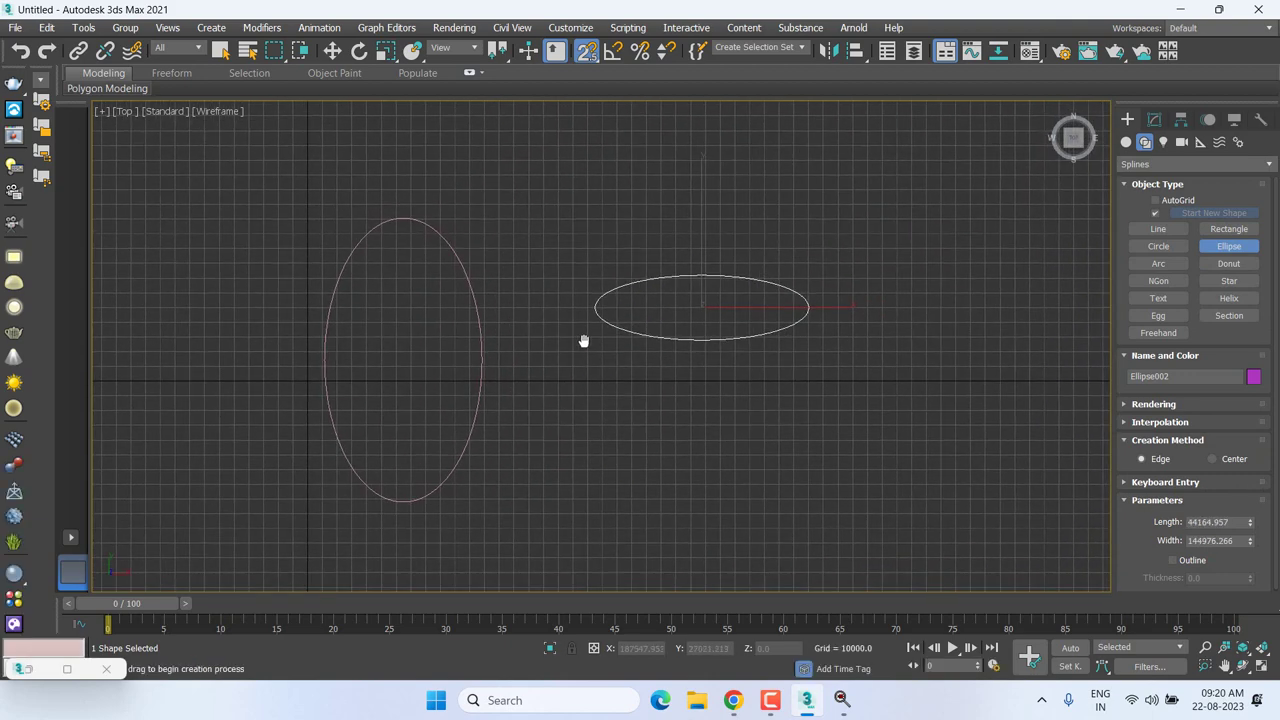
{"action": "scroll", "coordinate": [584, 341], "scroll_direction": "down", "scroll_amount": 2}
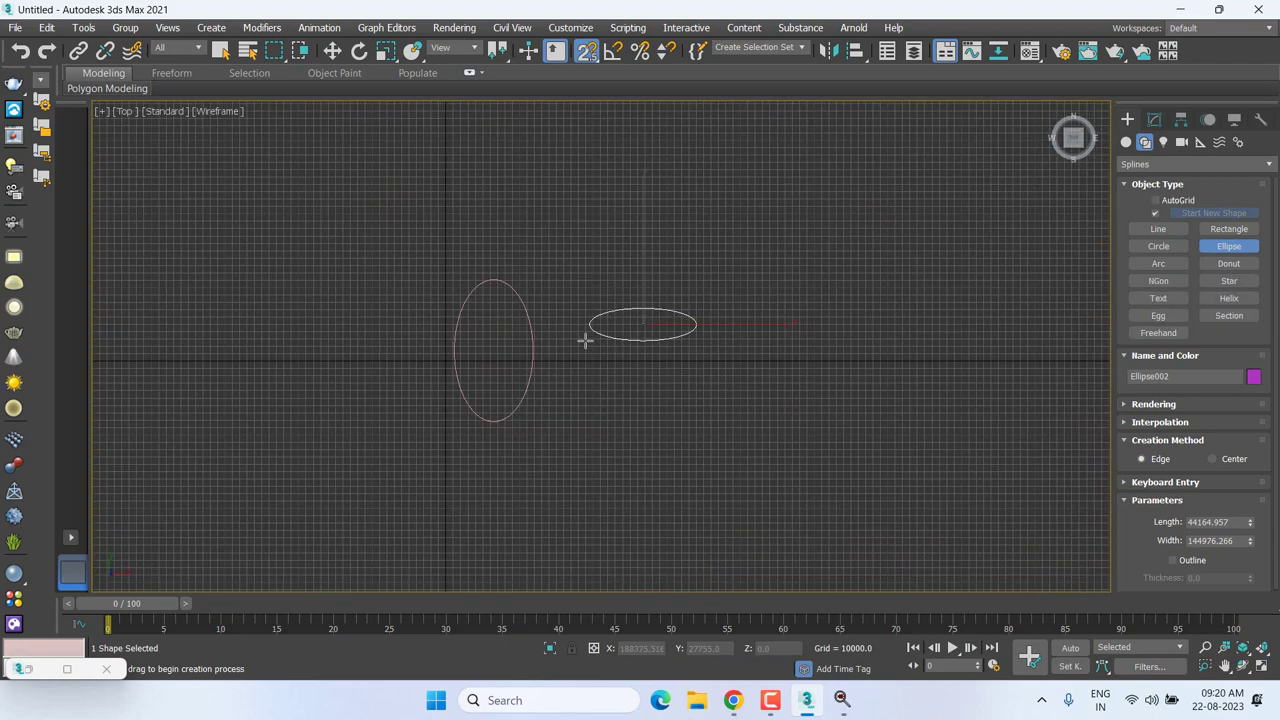
{"action": "middle_click_drag", "start_coordinate": [586, 340], "coordinate": [587, 317]}
{"action": "key", "text": "w"}
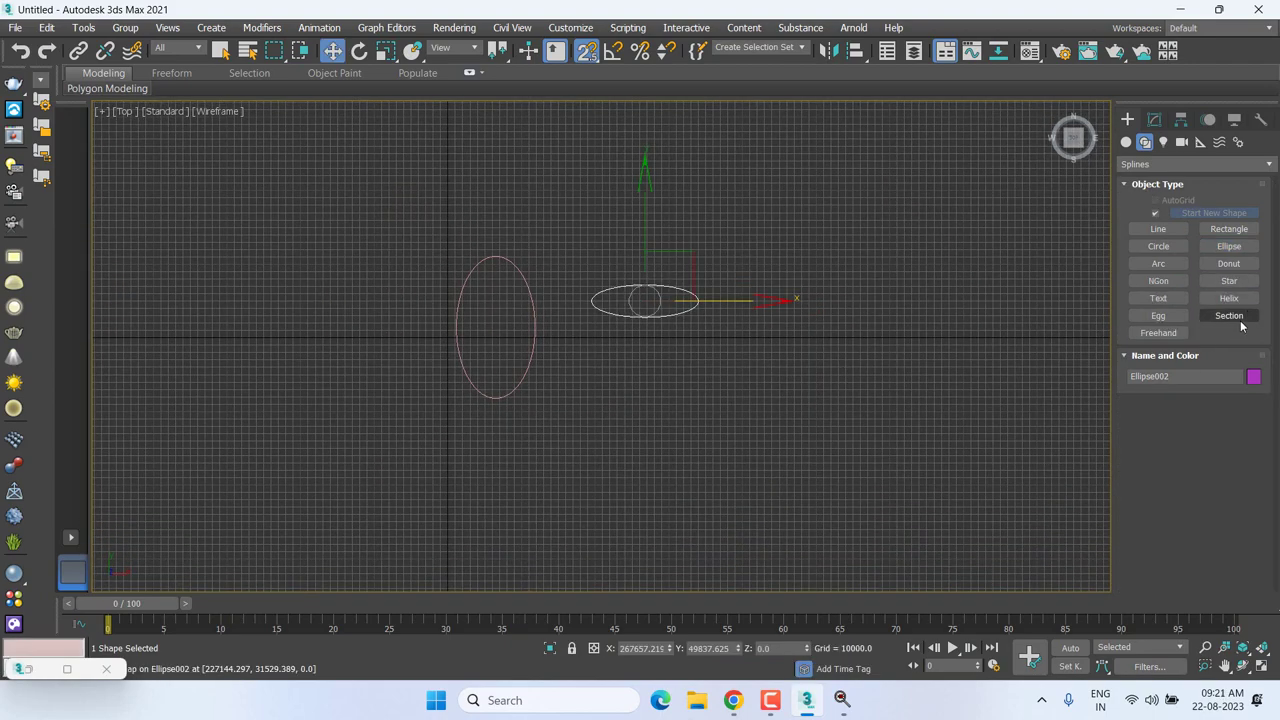
Draw semicircular Arc001 beside the ellipses by setting its two end points and its midpoint.
{"action": "left_click", "coordinate": [1159, 264]}
{"action": "scroll", "coordinate": [680, 430], "scroll_direction": "down", "scroll_amount": 2}
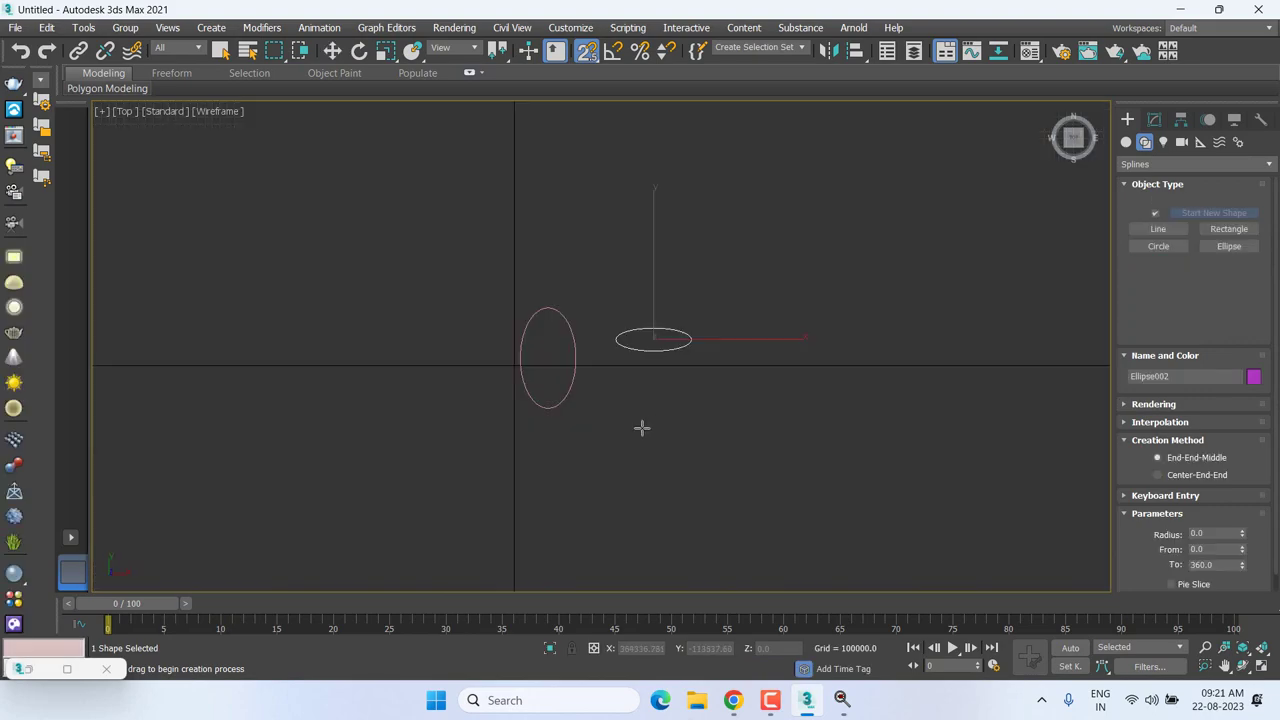
{"action": "scroll", "coordinate": [489, 420], "scroll_direction": "up", "scroll_amount": 3}
{"action": "middle_click_drag", "start_coordinate": [497, 400], "coordinate": [1019, 327]}
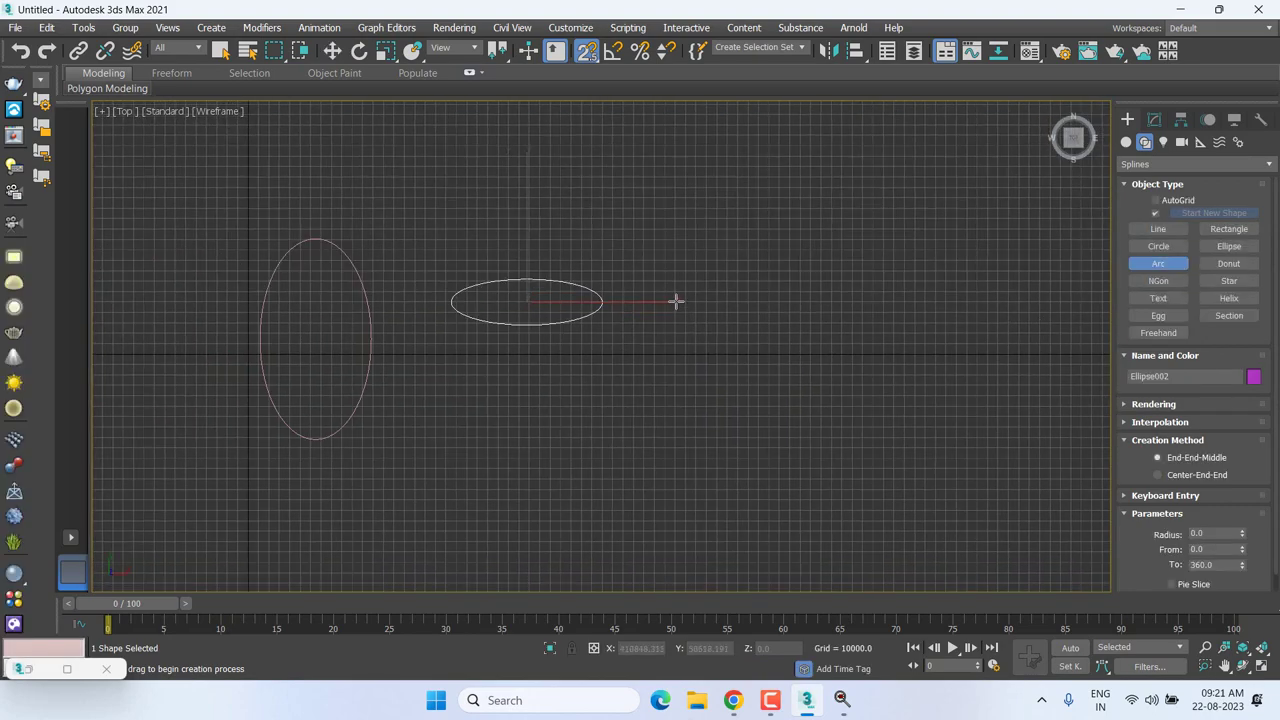
{"action": "left_click_drag", "start_coordinate": [675, 301], "coordinate": [1033, 305]}
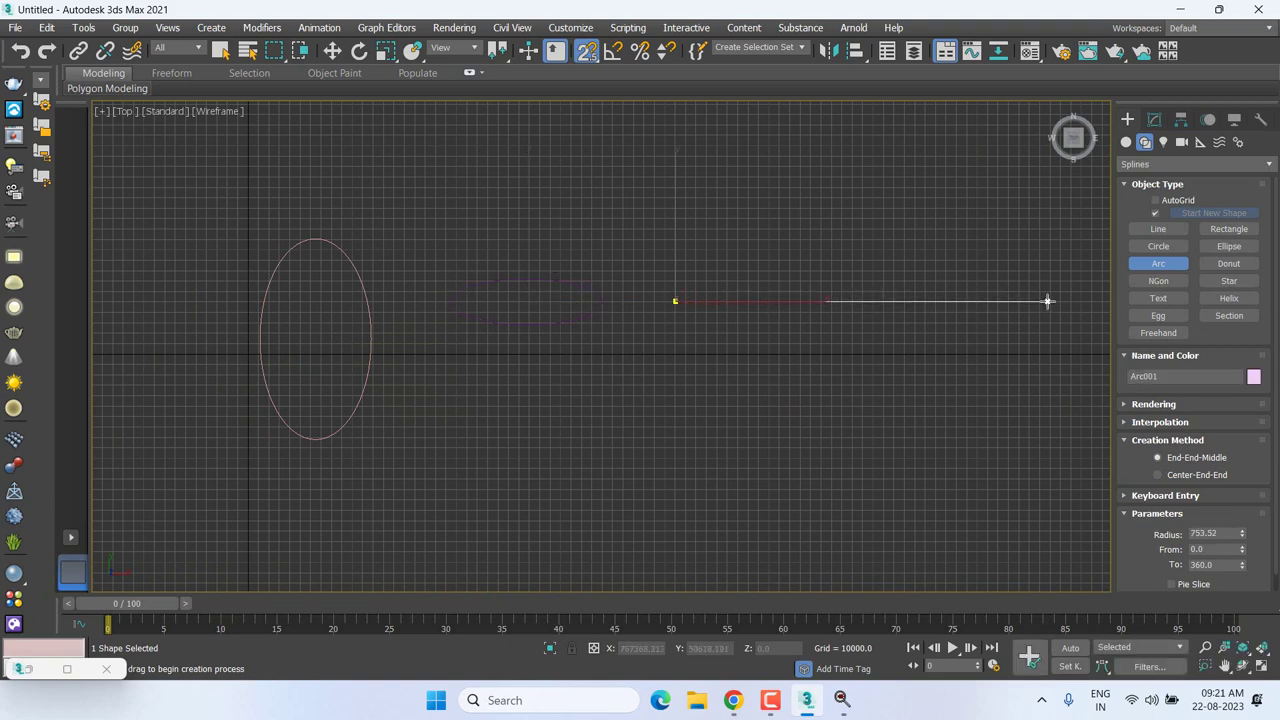
{"action": "scroll", "coordinate": [1047, 301], "scroll_direction": "down", "scroll_amount": 3}
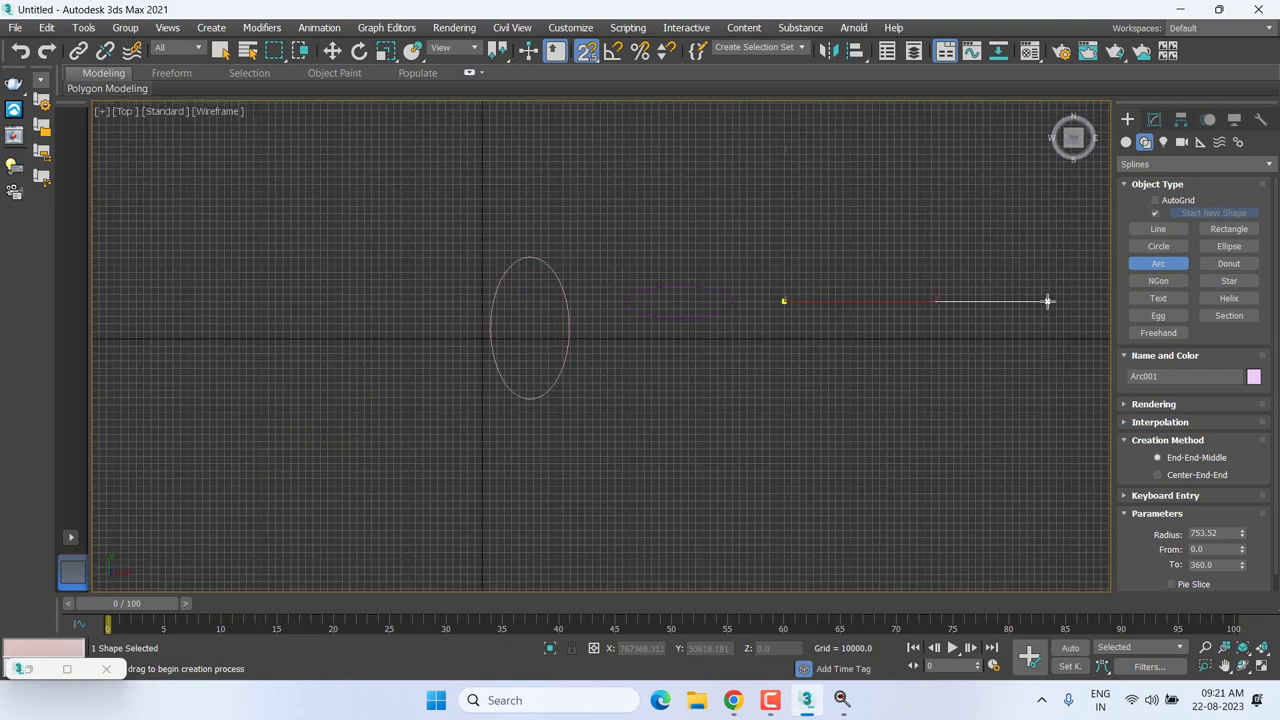
{"action": "left_click_drag", "start_coordinate": [1047, 301], "coordinate": [1047, 301]}
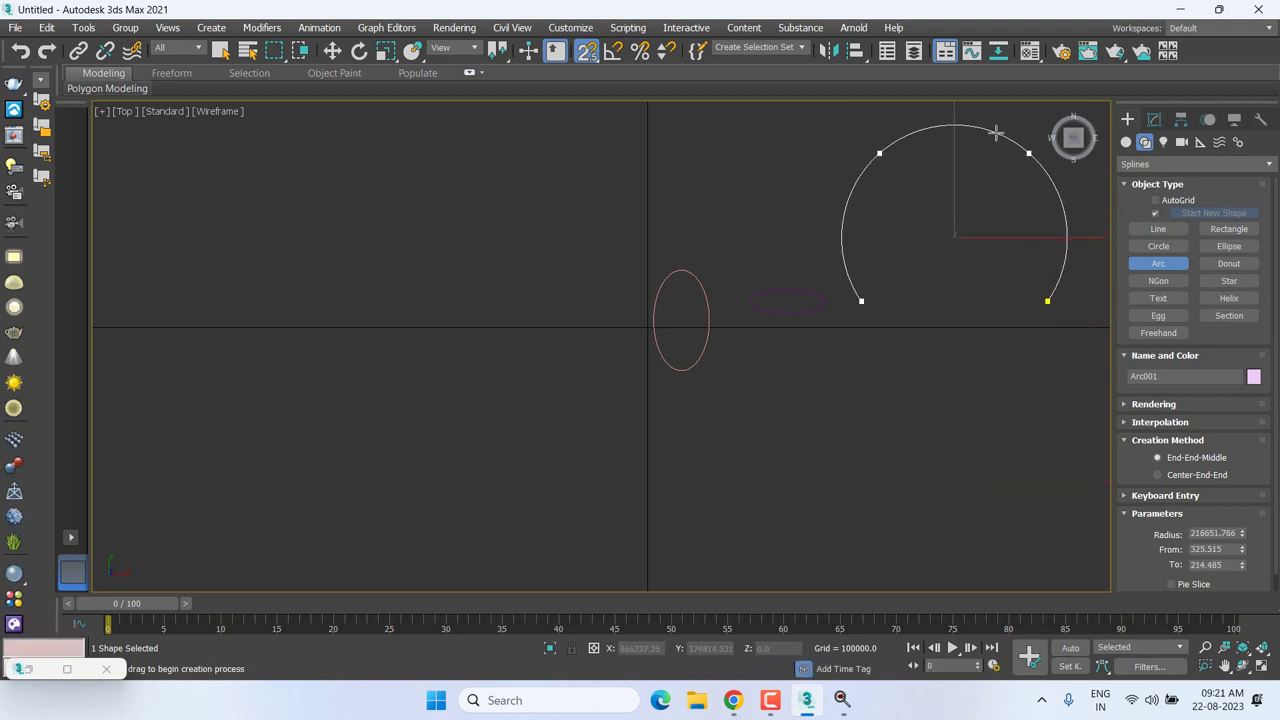
{"action": "left_click", "coordinate": [1015, 228]}
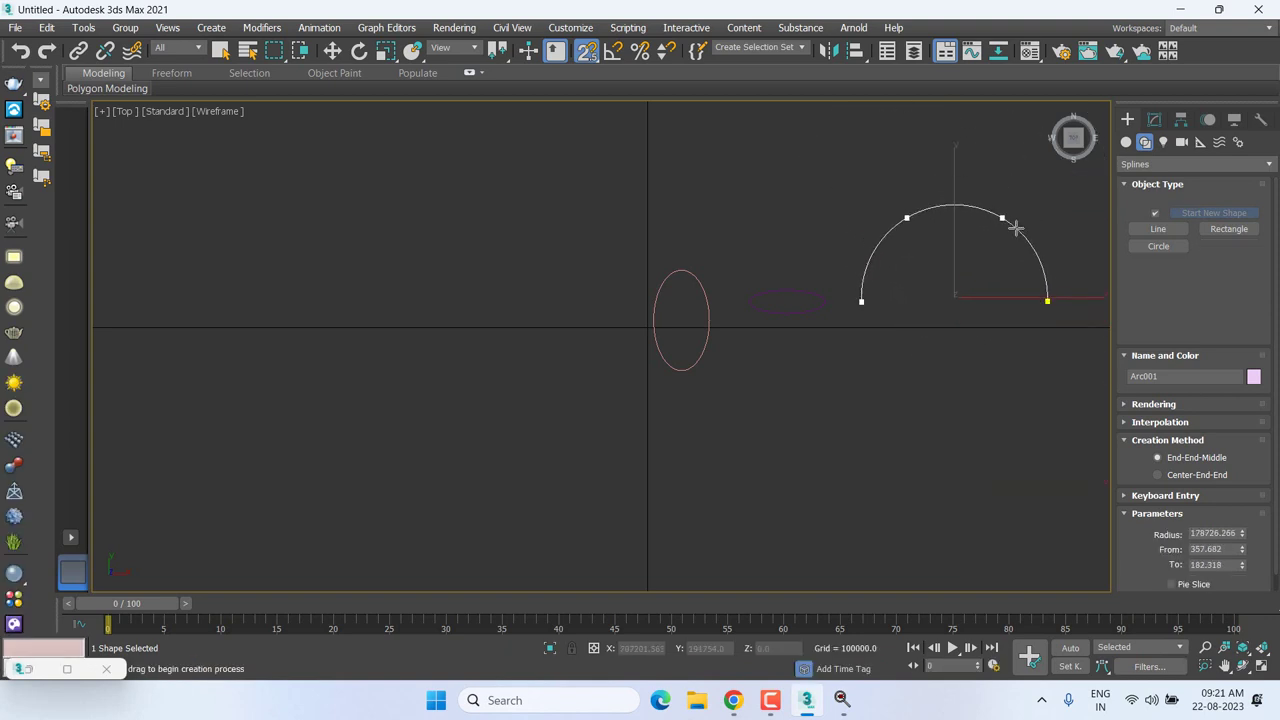
{"action": "middle_click_drag", "start_coordinate": [988, 248], "coordinate": [943, 263]}
{"action": "key", "text": "g"}
{"action": "key", "text": "w"}
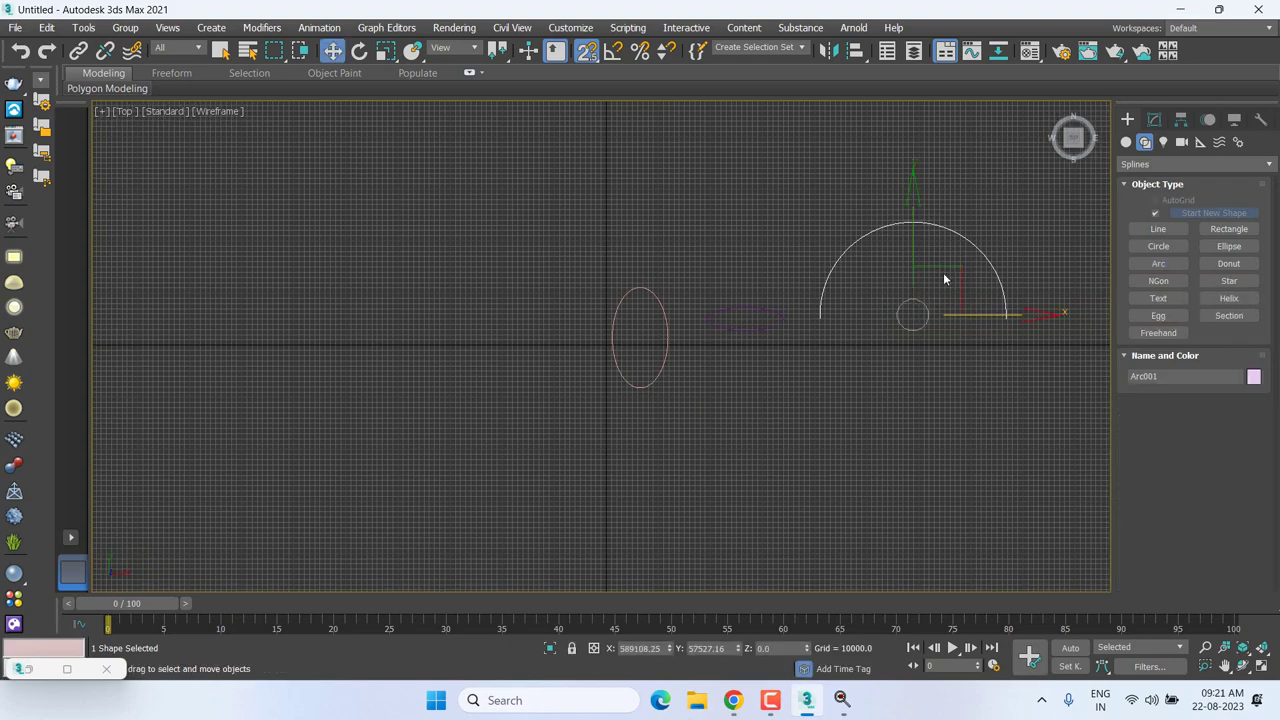
{"action": "scroll", "coordinate": [944, 279], "scroll_direction": "up", "scroll_amount": 2}
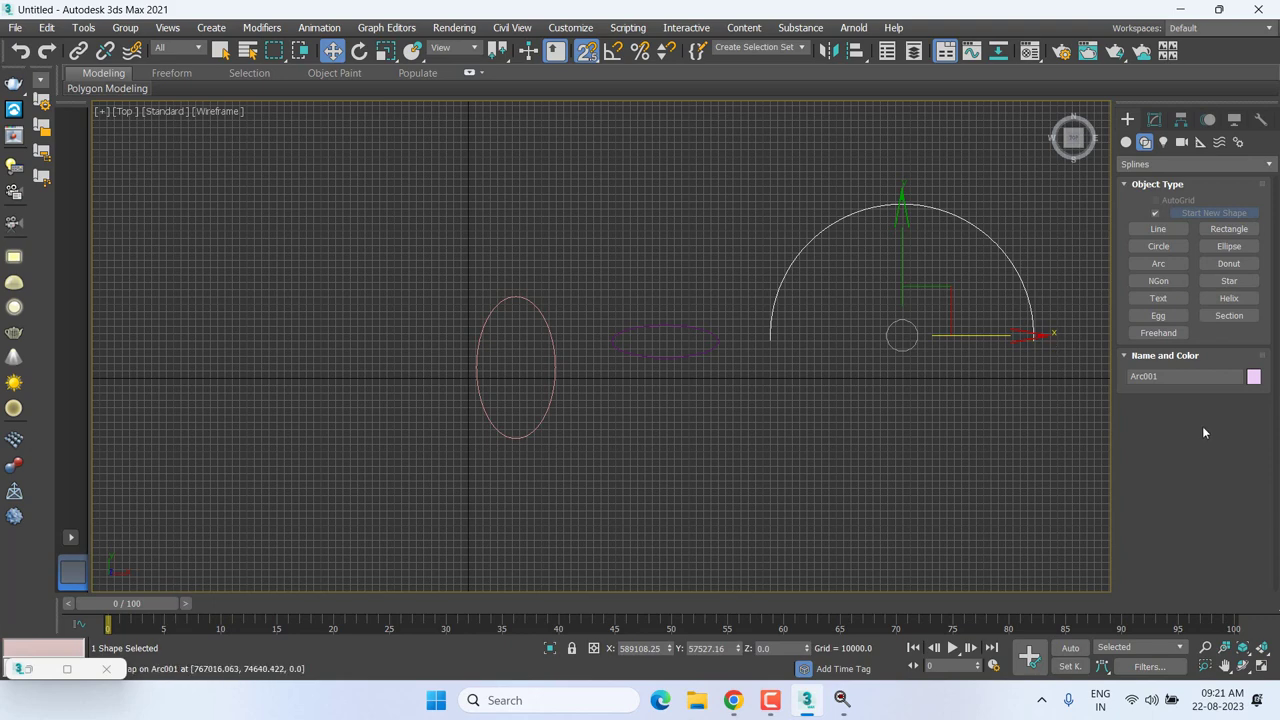
{"action": "scroll", "coordinate": [959, 117], "scroll_direction": "down", "scroll_amount": 5}
{"action": "scroll", "coordinate": [834, 208], "scroll_direction": "up", "scroll_amount": 2}
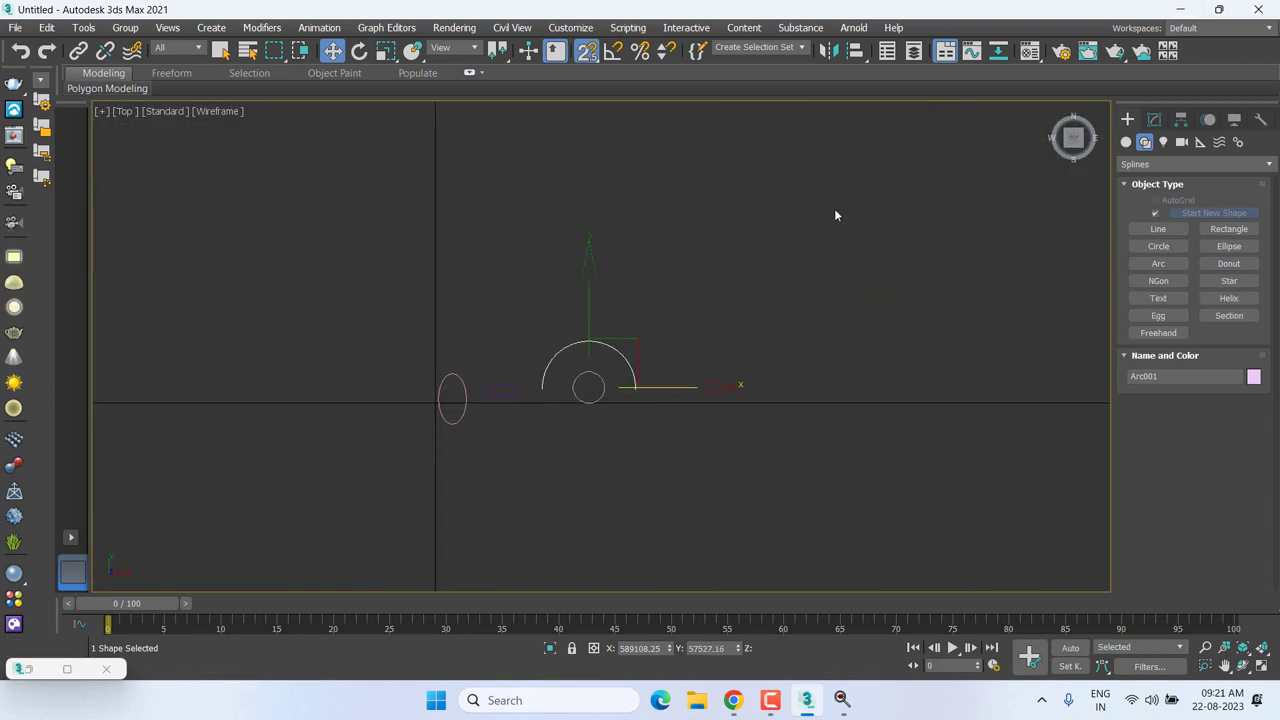
{"action": "scroll", "coordinate": [813, 235], "scroll_direction": "up", "scroll_amount": 2}
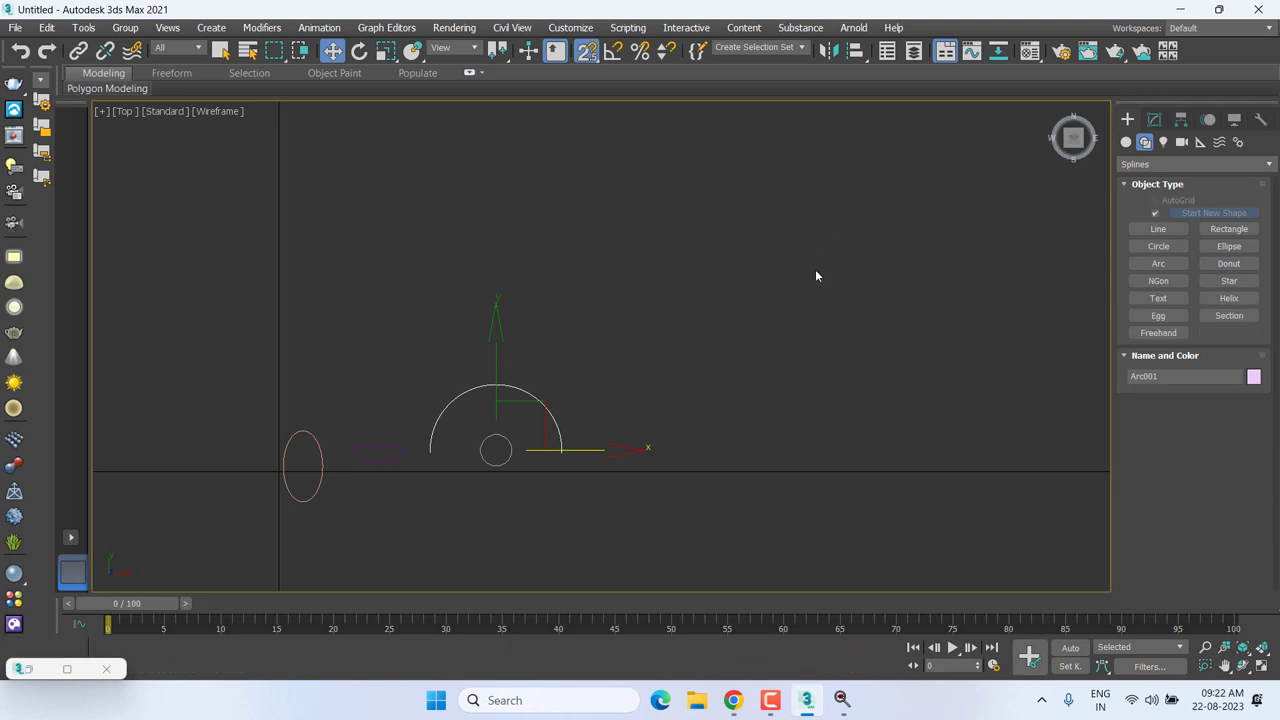
Draw wavy Bezier spline Line001 with several curved vertices to the right of the arc.
{"action": "left_click", "coordinate": [1160, 230]}
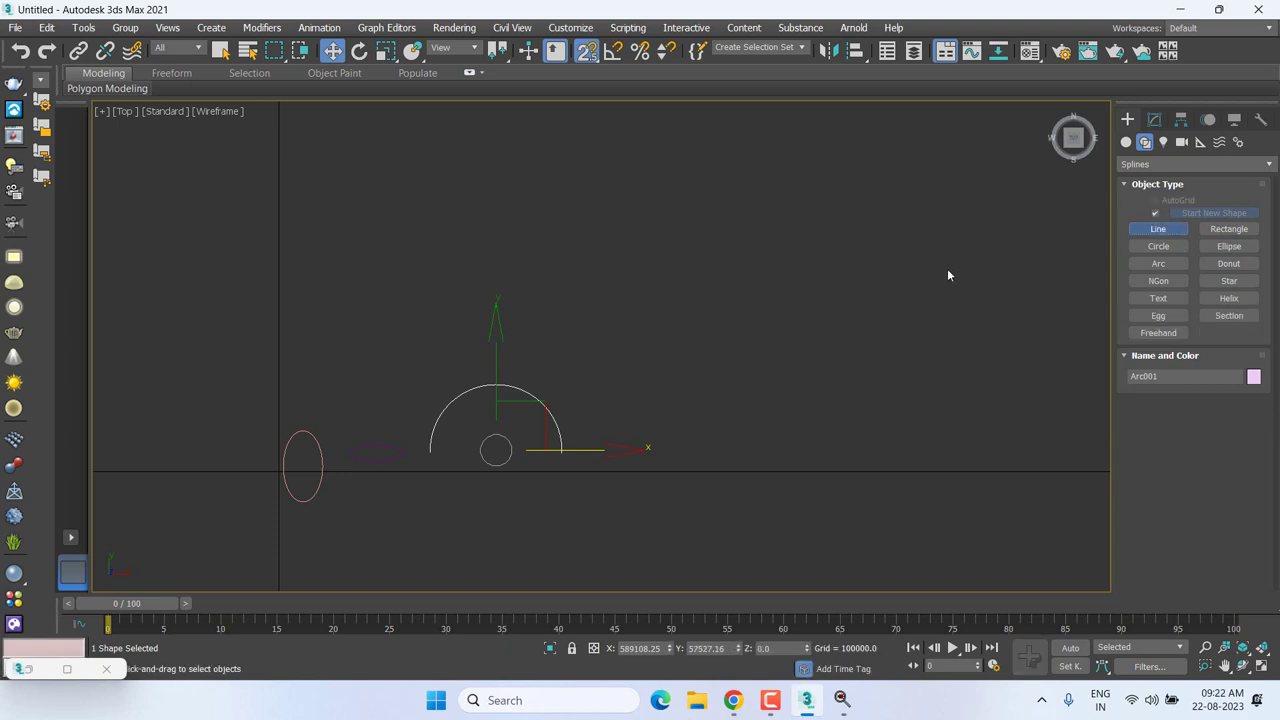
{"action": "left_click", "coordinate": [628, 412]}
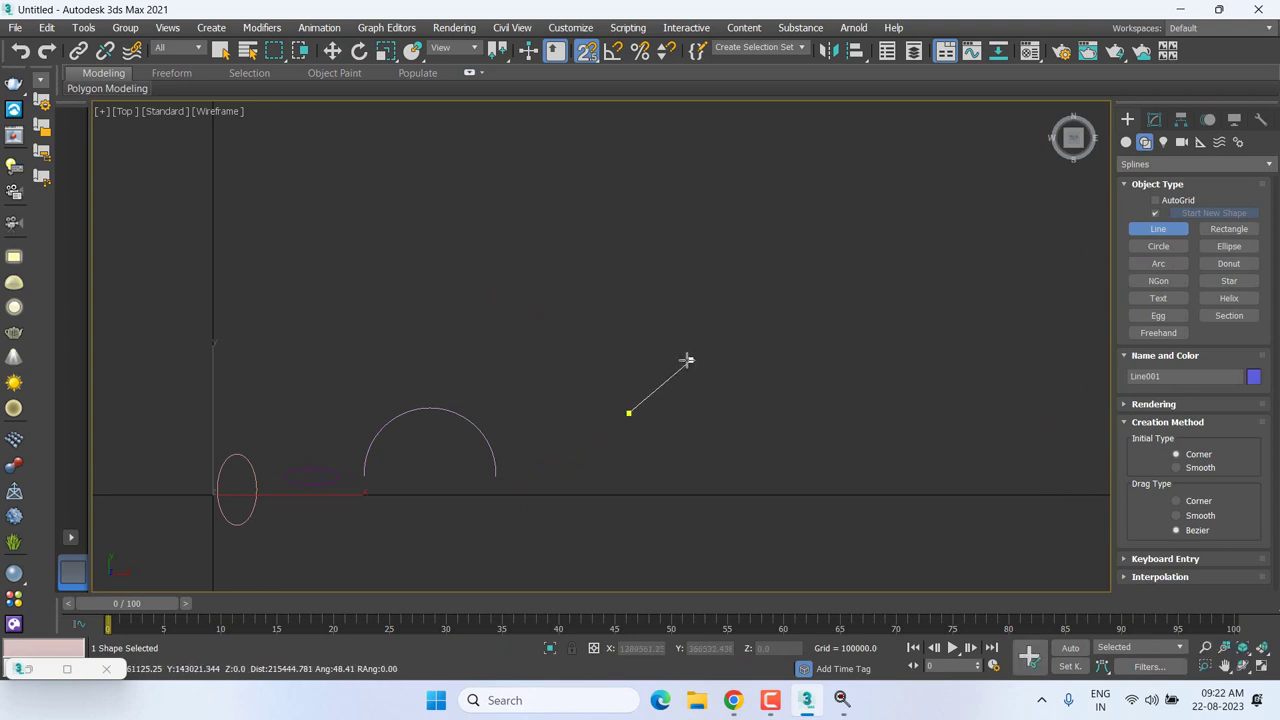
{"action": "left_click_drag", "start_coordinate": [673, 369], "coordinate": [754, 314]}
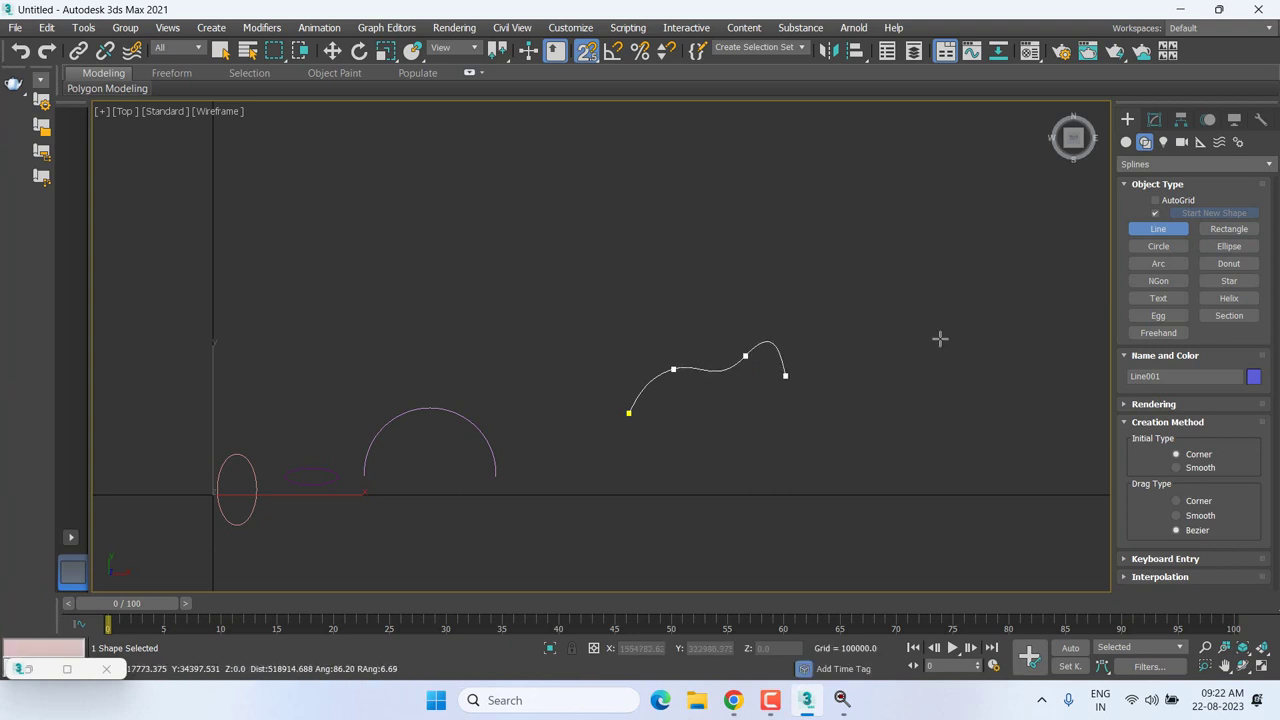
{"action": "left_click", "coordinate": [780, 316]}
{"action": "left_click_drag", "start_coordinate": [799, 299], "coordinate": [826, 338]}
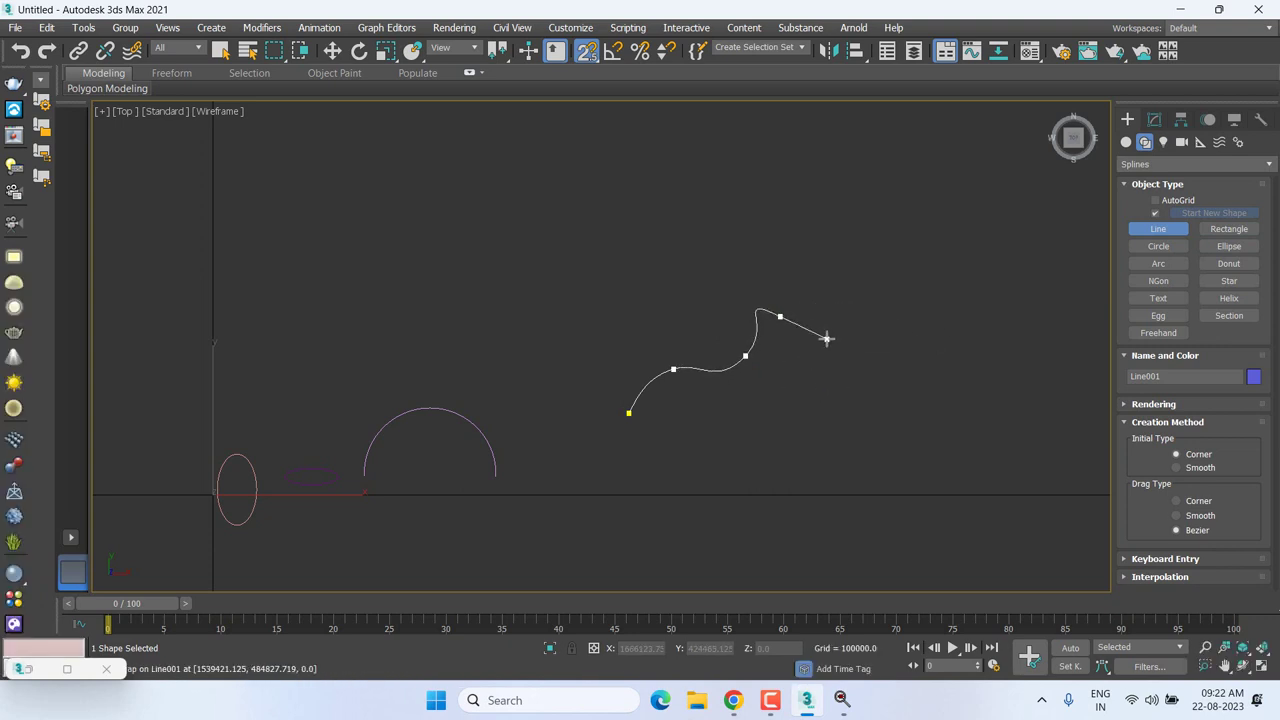
{"action": "left_click", "coordinate": [847, 381]}
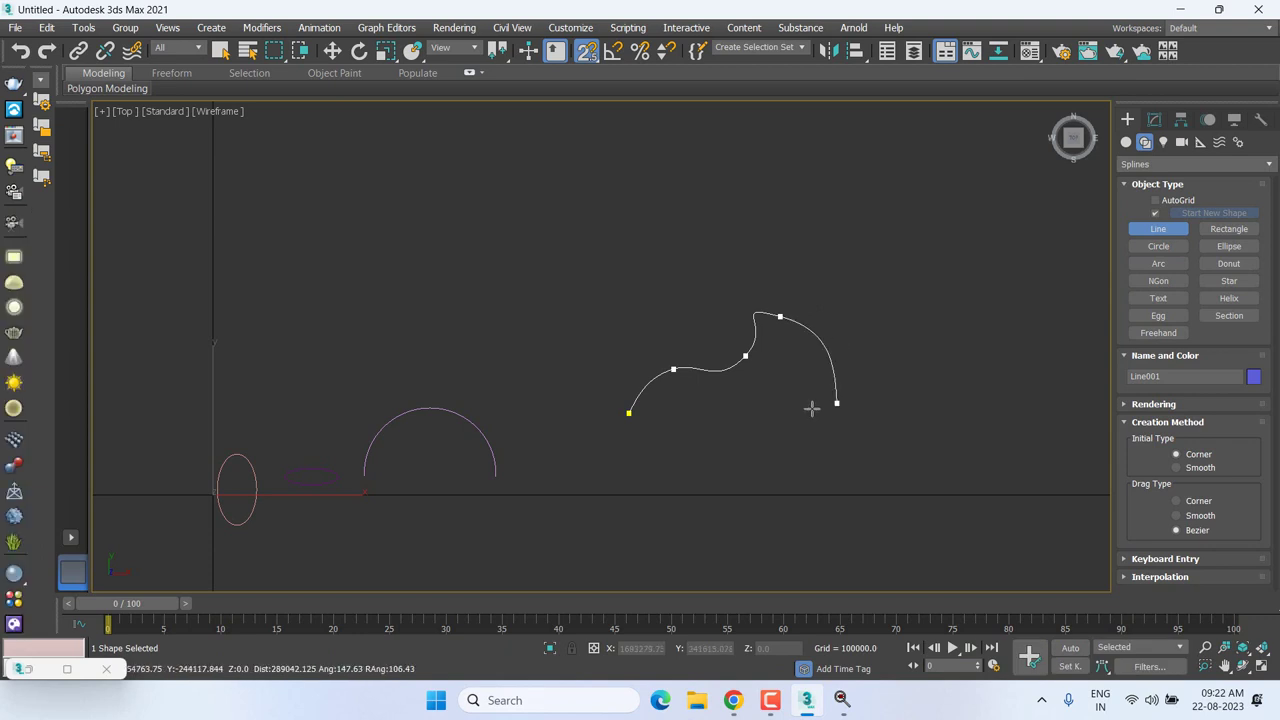
{"action": "left_click", "coordinate": [889, 398]}
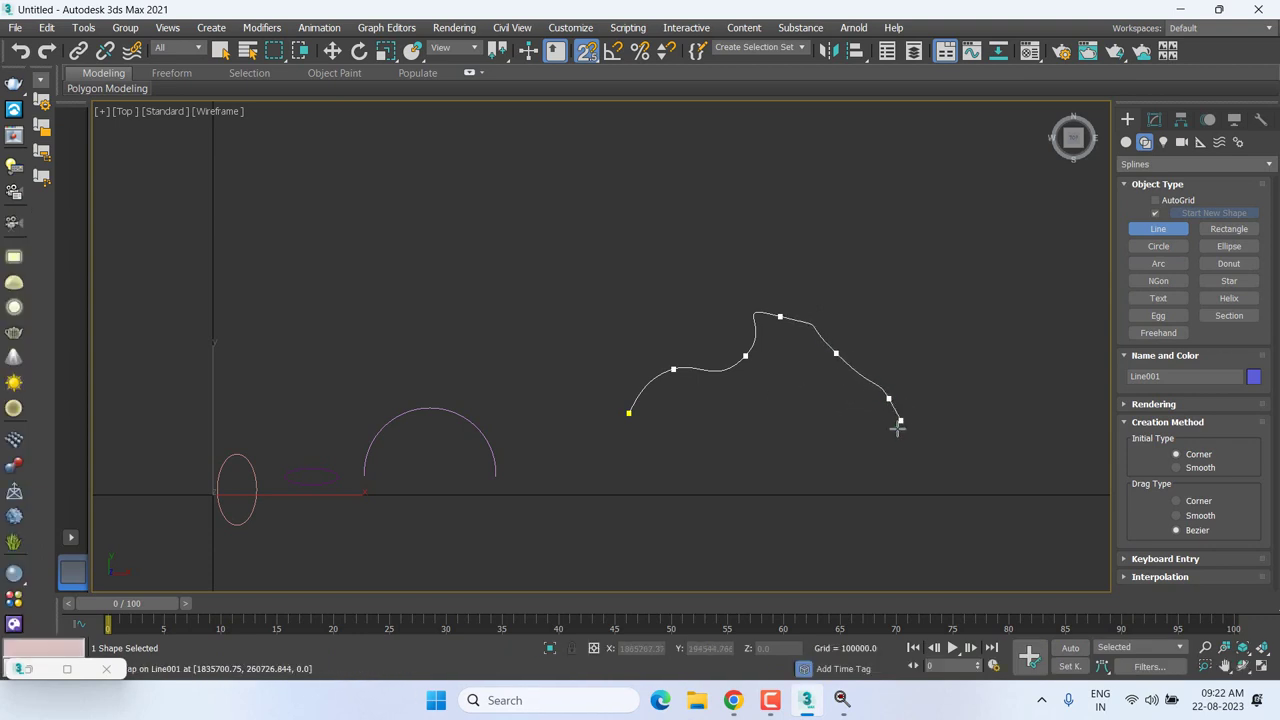
{"action": "left_click", "coordinate": [892, 437]}
{"action": "right_click", "coordinate": [892, 437]}
{"action": "left_click", "coordinate": [894, 443]}
{"action": "right_click", "coordinate": [780, 289]}
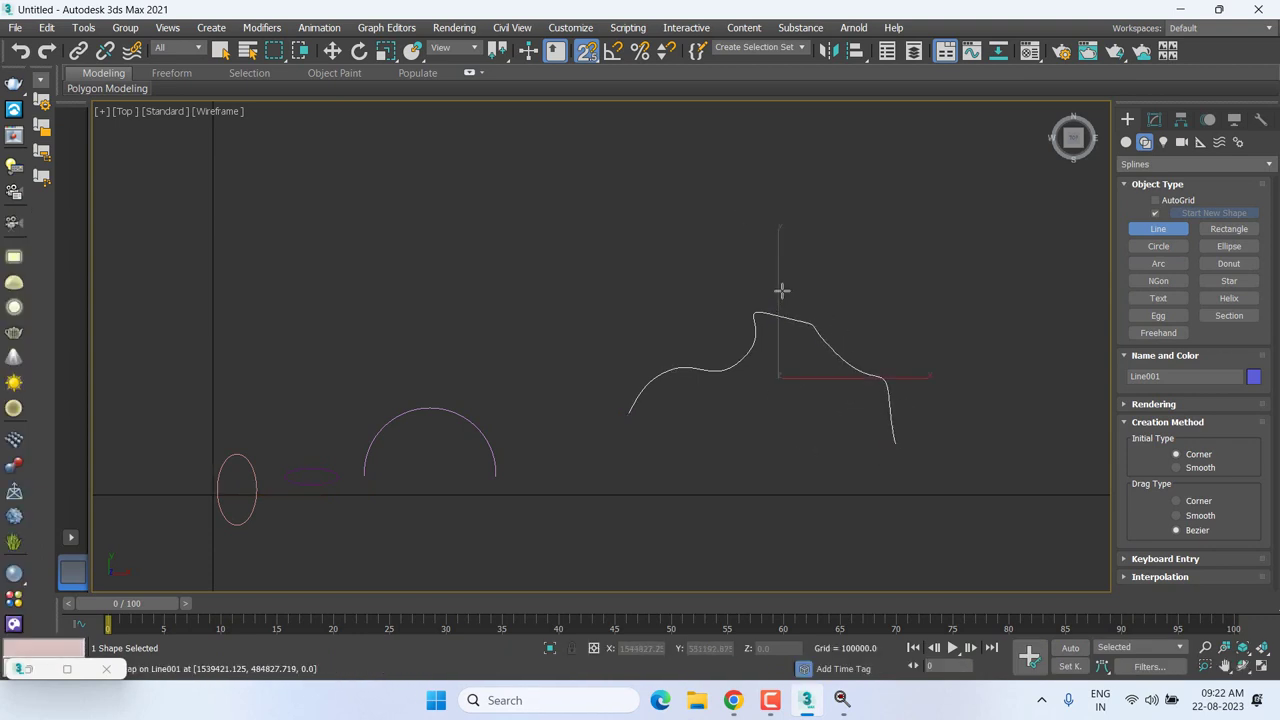
{"action": "middle_click_drag", "start_coordinate": [780, 289], "coordinate": [715, 279]}
Select Arc001 and rotate it by about 42.73 degrees.
{"action": "key", "text": "w"}
{"action": "middle_click_drag", "start_coordinate": [623, 309], "coordinate": [637, 276]}
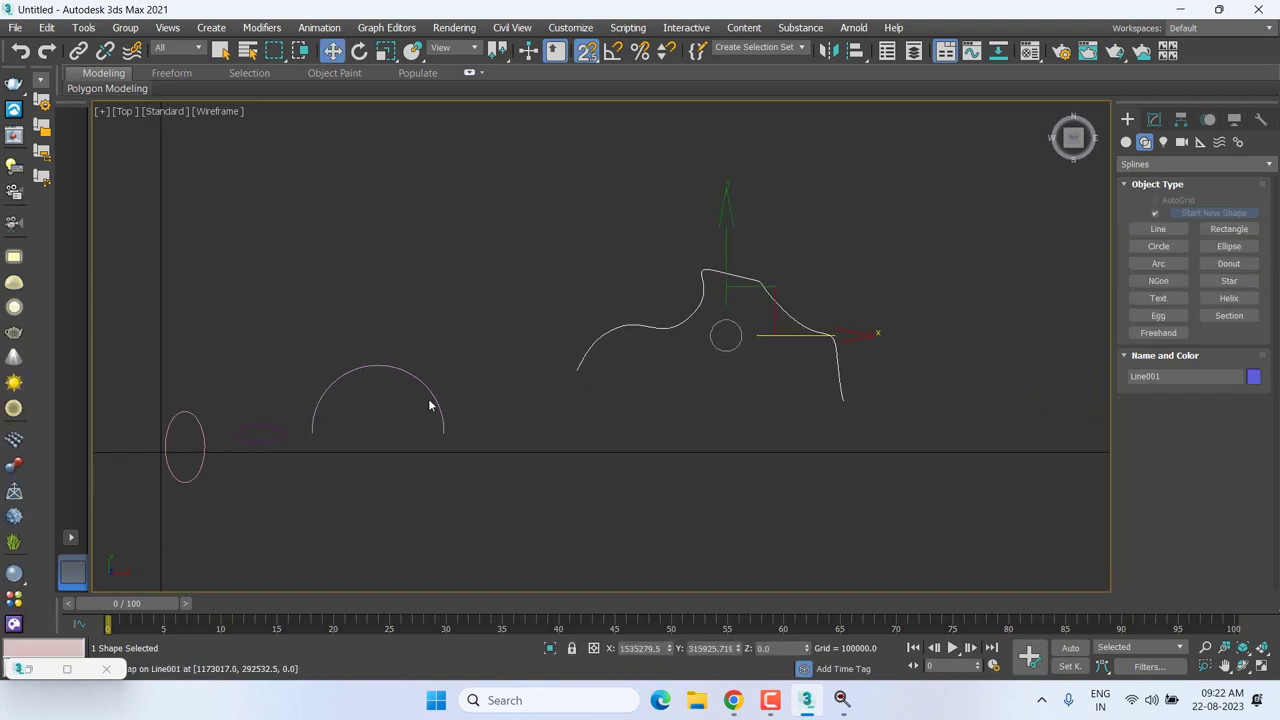
{"action": "left_click", "coordinate": [365, 368]}
{"action": "middle_click_drag", "start_coordinate": [443, 377], "coordinate": [463, 362]}
{"action": "key", "text": "e"}
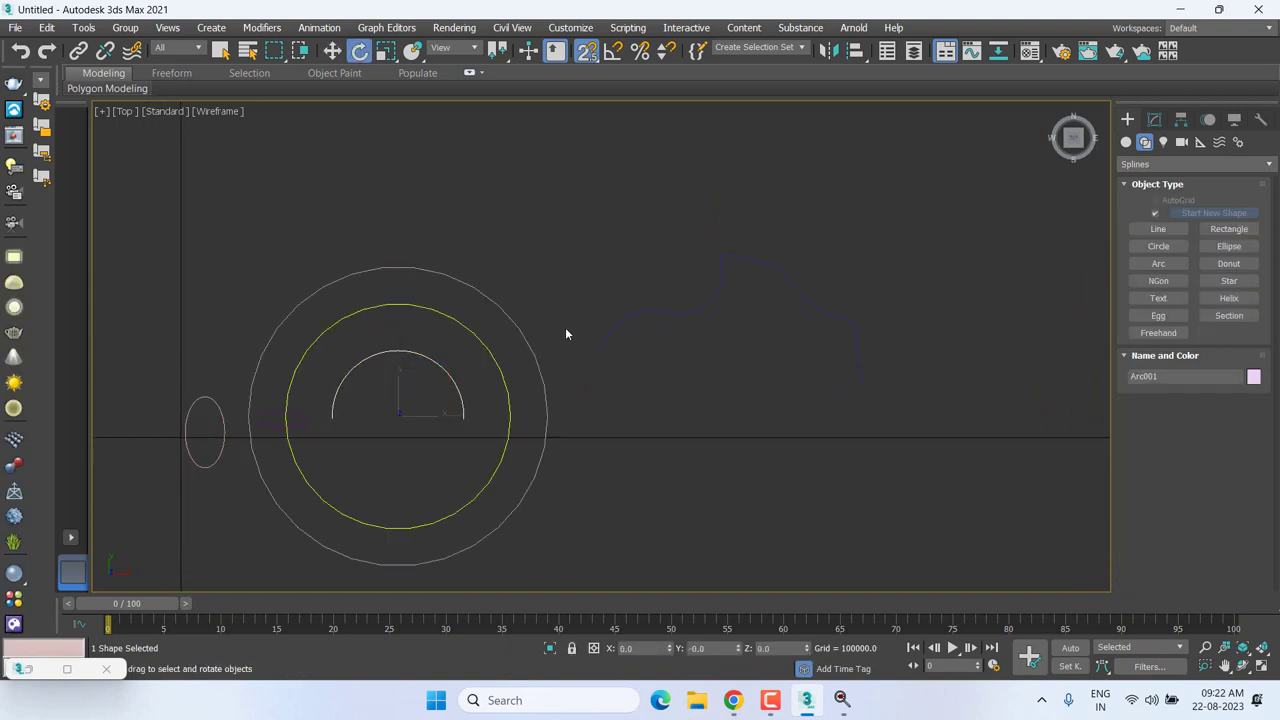
{"action": "left_click_drag", "start_coordinate": [472, 334], "coordinate": [464, 242]}
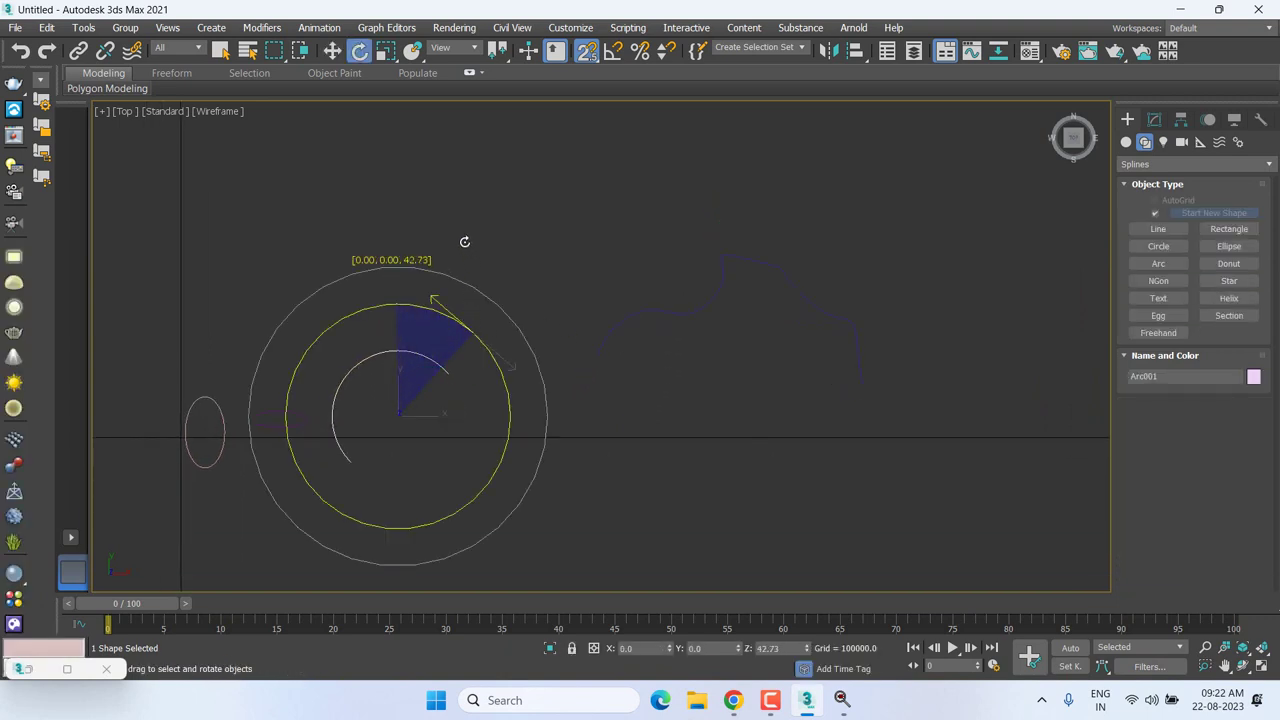
{"action": "key", "text": "w"}
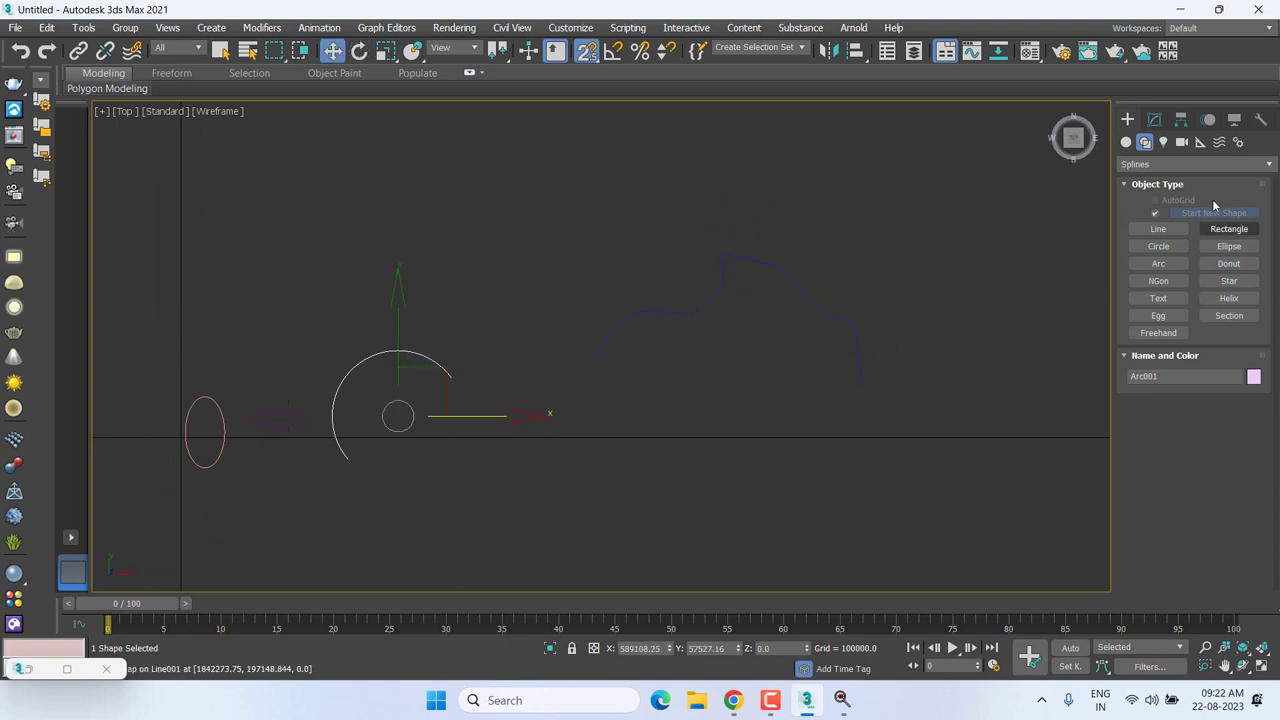
Shrink the arc's radius to 117959.344 and set its To angle to 120.33.
{"action": "left_click", "coordinate": [1154, 119]}
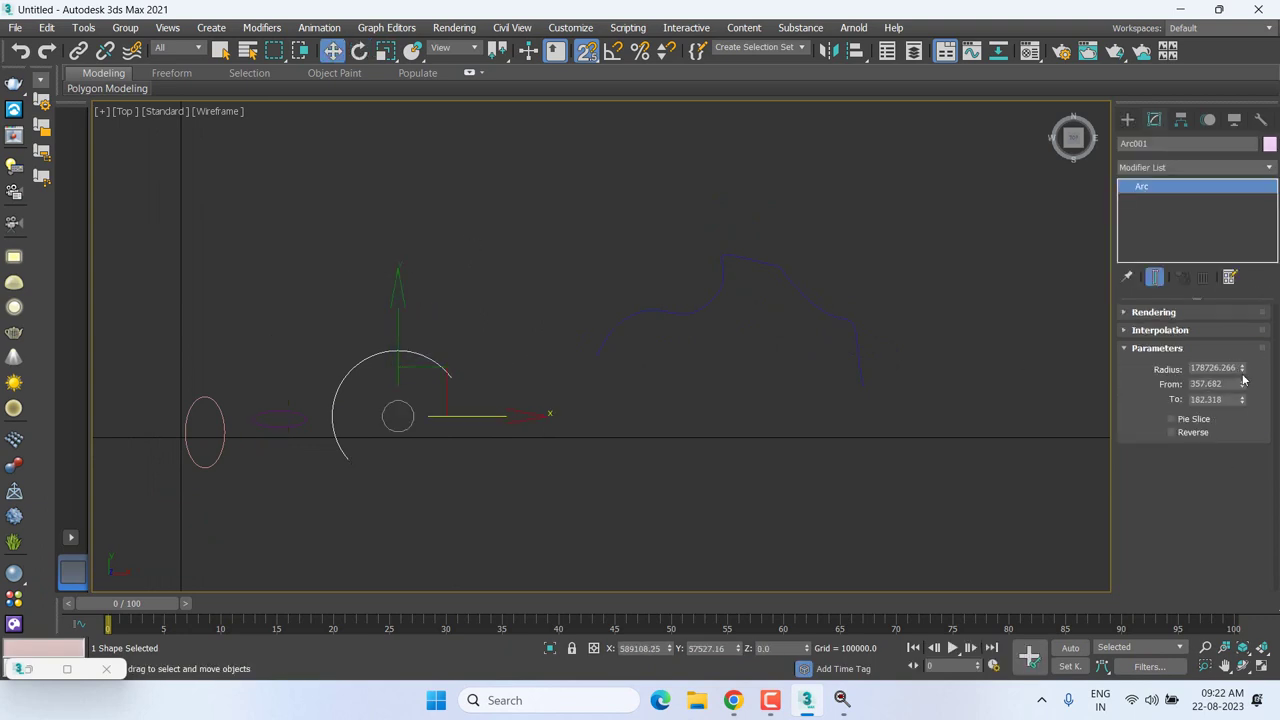
{"action": "mouse_move", "coordinate": [1242, 372]}
{"action": "left_mouse_down"}
{"action": "mouse_move", "coordinate": [1262, 393]}
{"action": "mouse_move", "coordinate": [1243, 386]}
{"action": "left_mouse_up"}
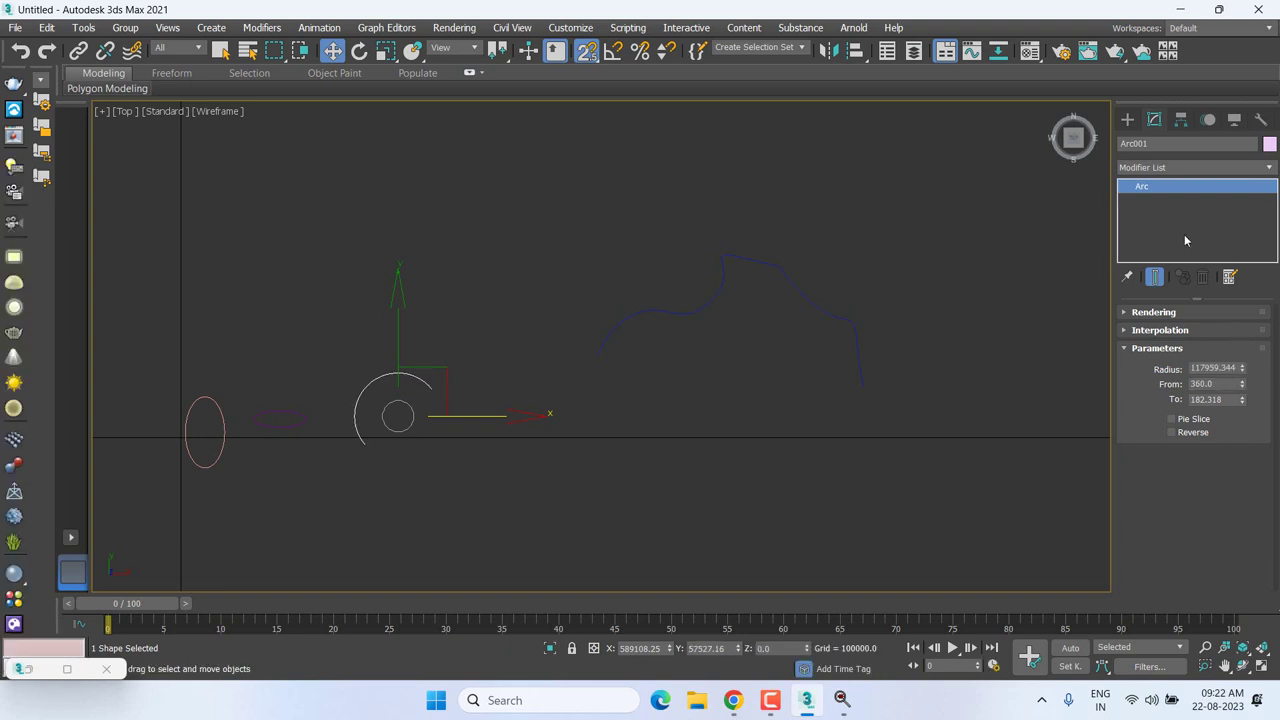
{"action": "middle_click_drag", "start_coordinate": [958, 343], "coordinate": [985, 341]}
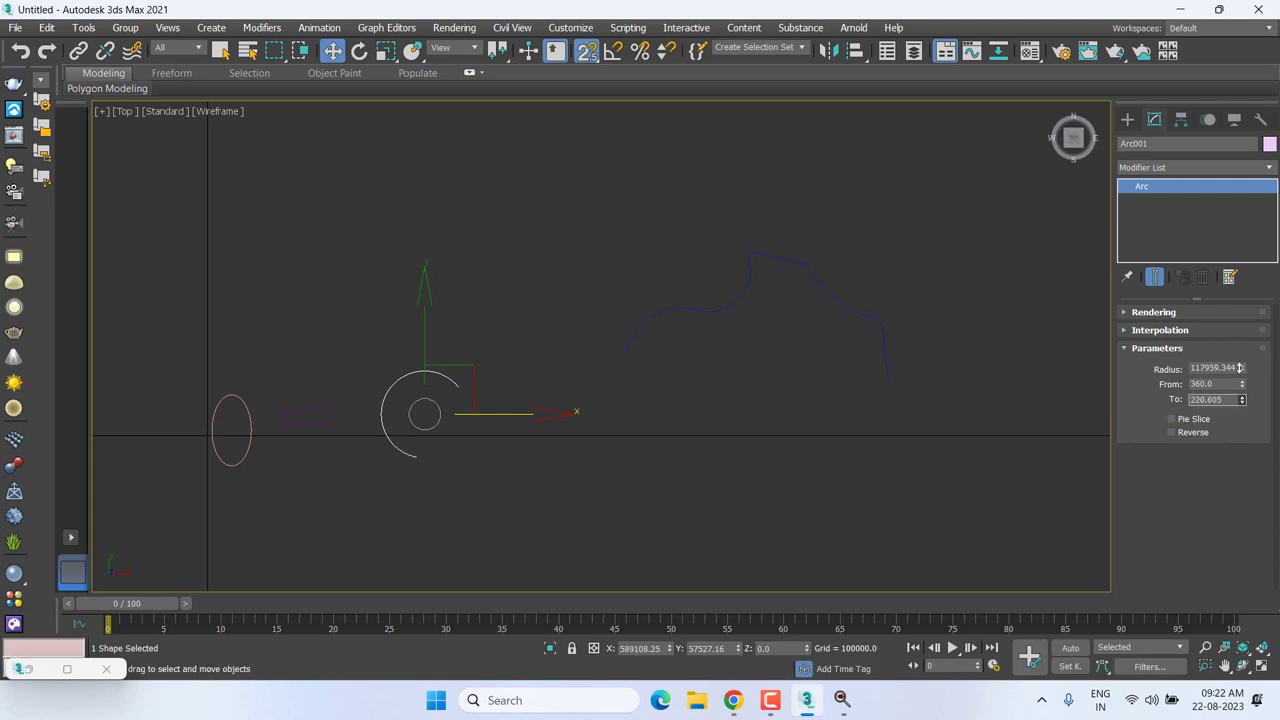
{"action": "left_click_drag", "start_coordinate": [1246, 373], "coordinate": [1258, 412]}
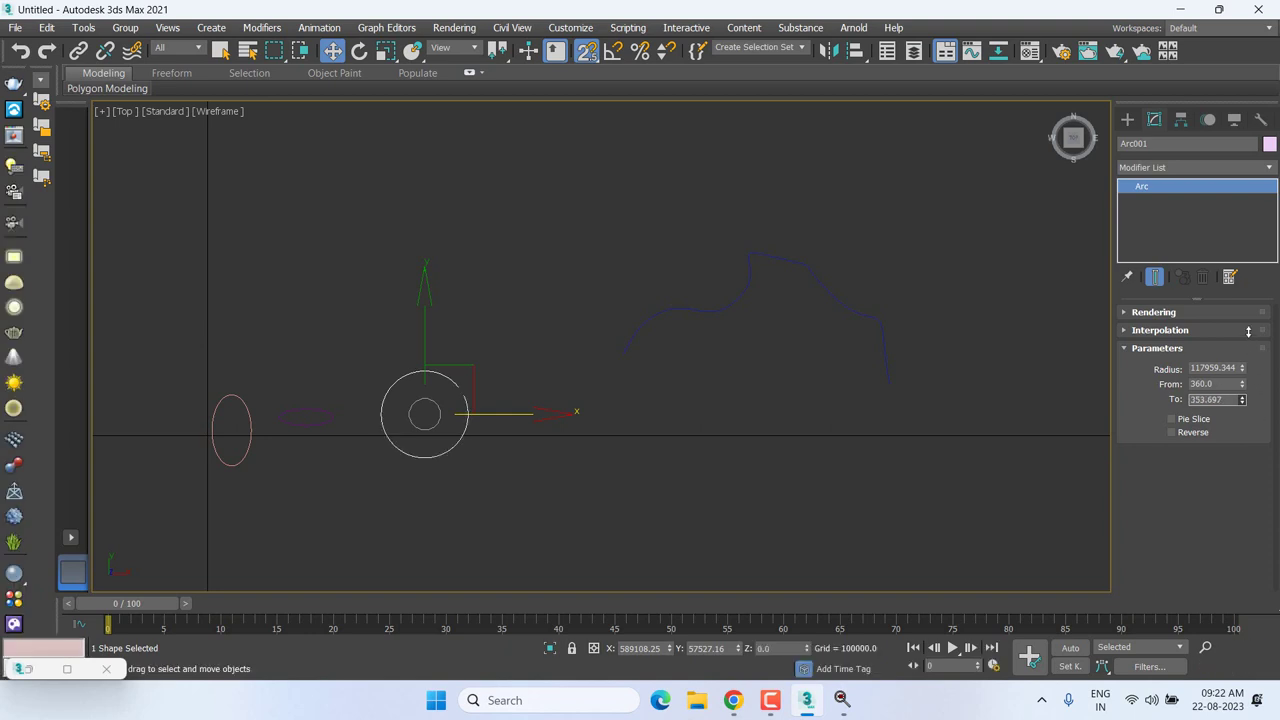
{"action": "left_click_drag", "start_coordinate": [1254, 377], "coordinate": [1248, 330]}
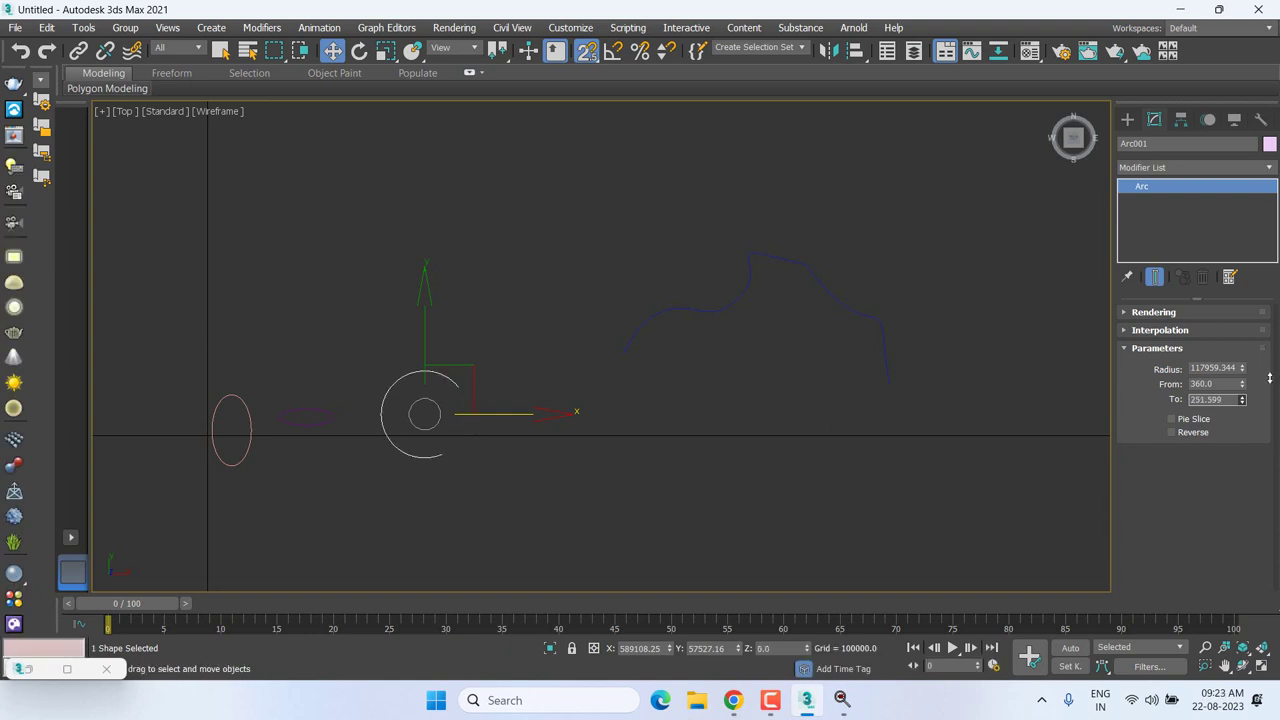
{"action": "left_click_drag", "start_coordinate": [1242, 399], "coordinate": [1242, 405]}
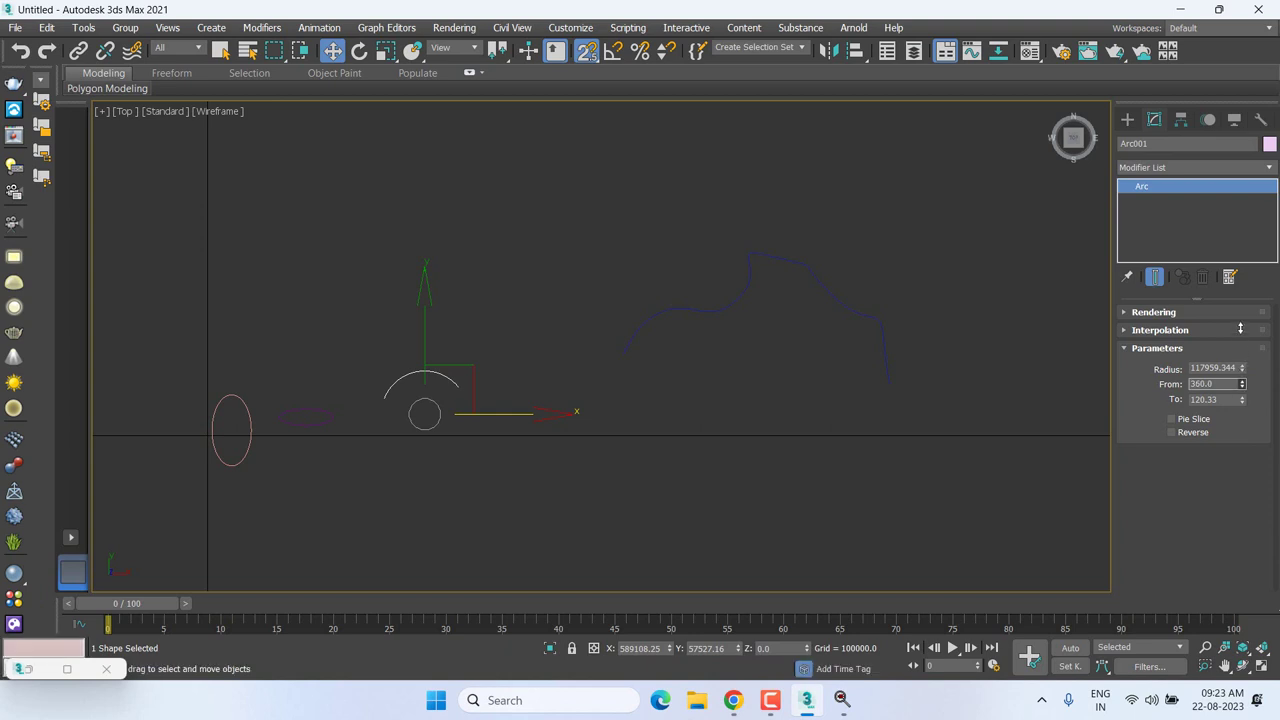
{"action": "mouse_move", "coordinate": [1242, 384]}
{"action": "left_mouse_down"}
{"action": "mouse_move", "coordinate": [1261, 424]}
{"action": "mouse_move", "coordinate": [1261, 400]}
{"action": "left_mouse_up"}
Rotate Arc001 by about 31.8 degrees and Shift-drag out a copy, Arc002.
{"action": "scroll", "coordinate": [424, 412], "scroll_direction": "up", "scroll_amount": 2}
{"action": "key", "text": "e"}
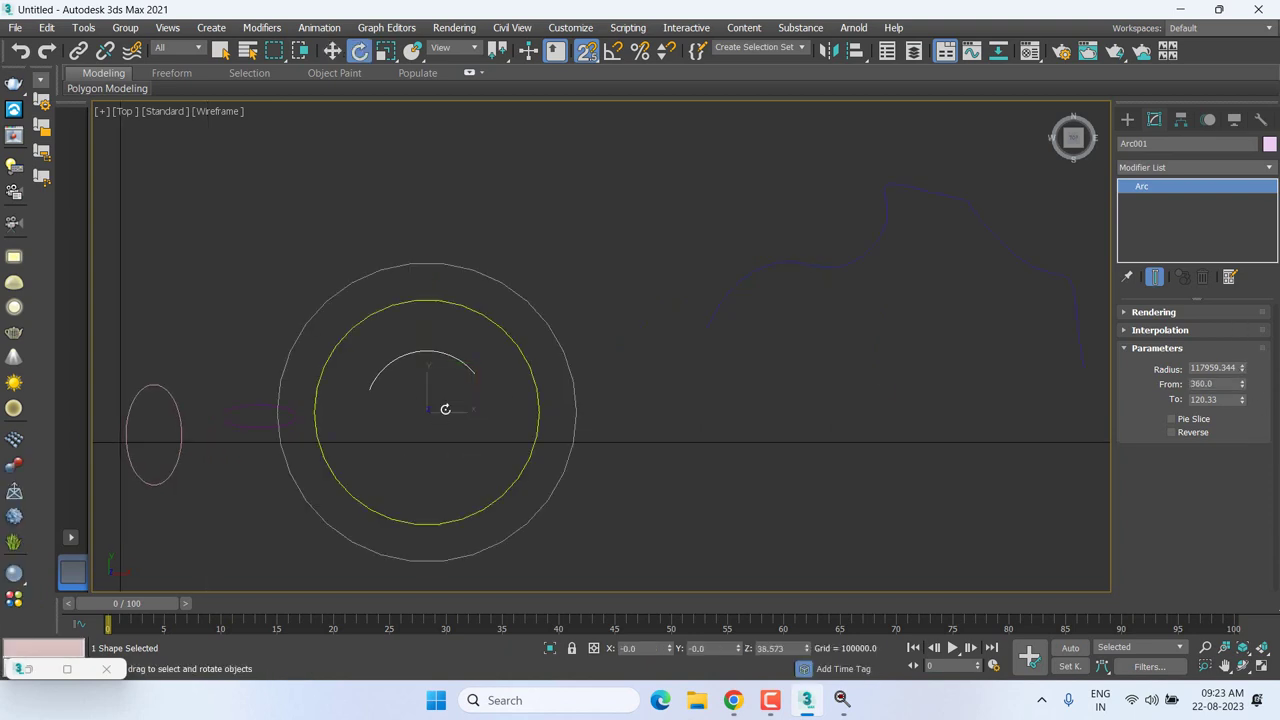
{"action": "left_click_drag", "start_coordinate": [486, 317], "coordinate": [465, 256]}
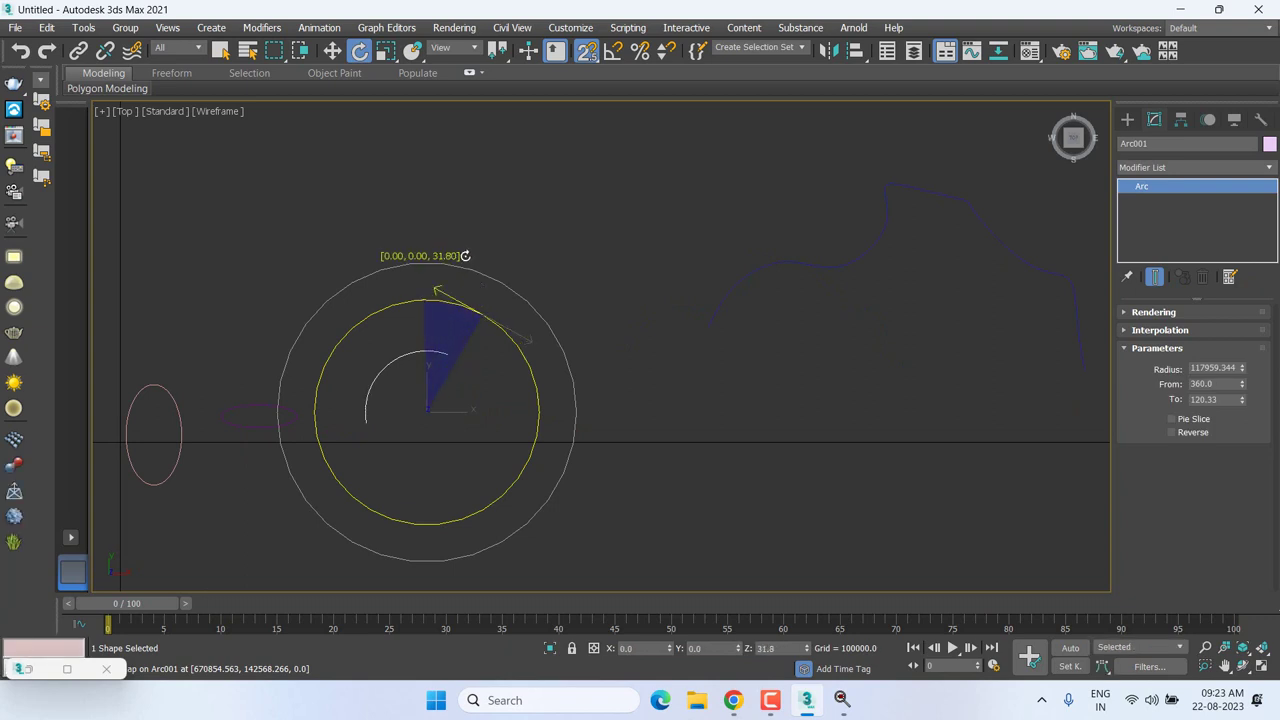
{"action": "key", "text": "w"}
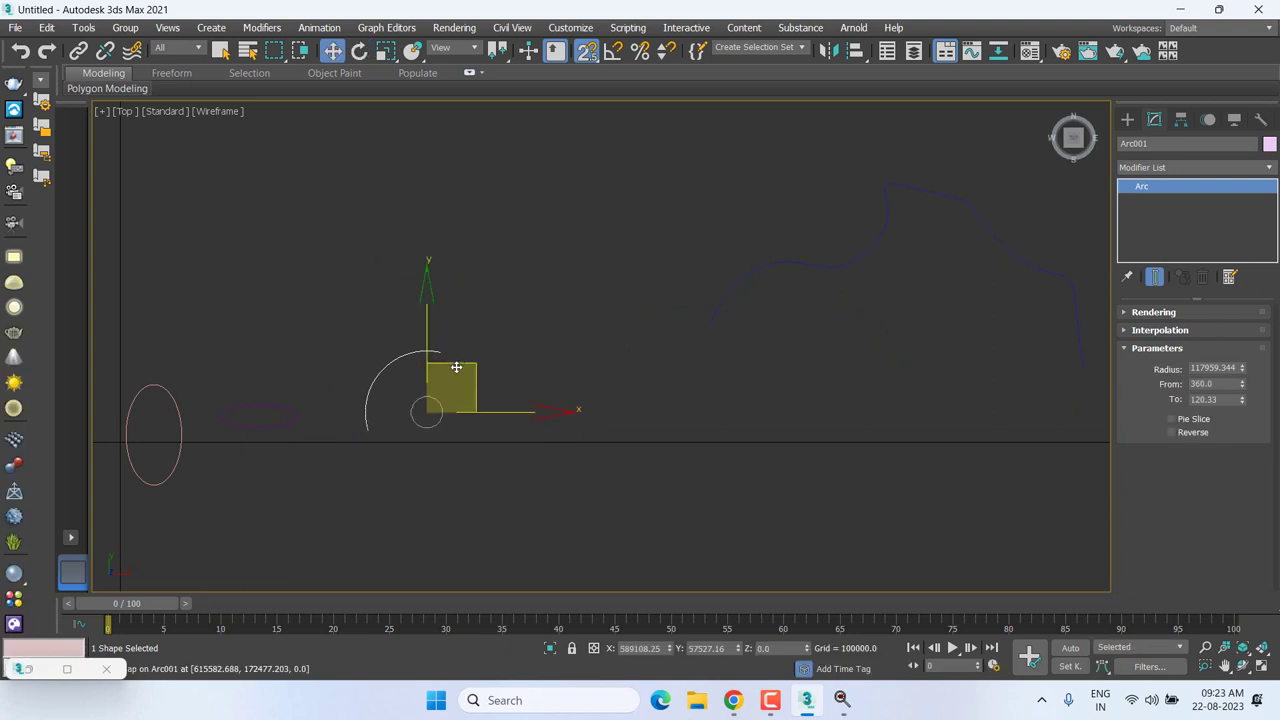
{"action": "mouse_move", "coordinate": [456, 367]}
{"action": "left_mouse_down", "text": "shift"}
{"action": "mouse_move", "coordinate": [489, 310]}
{"action": "mouse_move", "coordinate": [517, 337]}
{"action": "left_mouse_up", "text": "shift"}
{"action": "key", "text": "Return"}
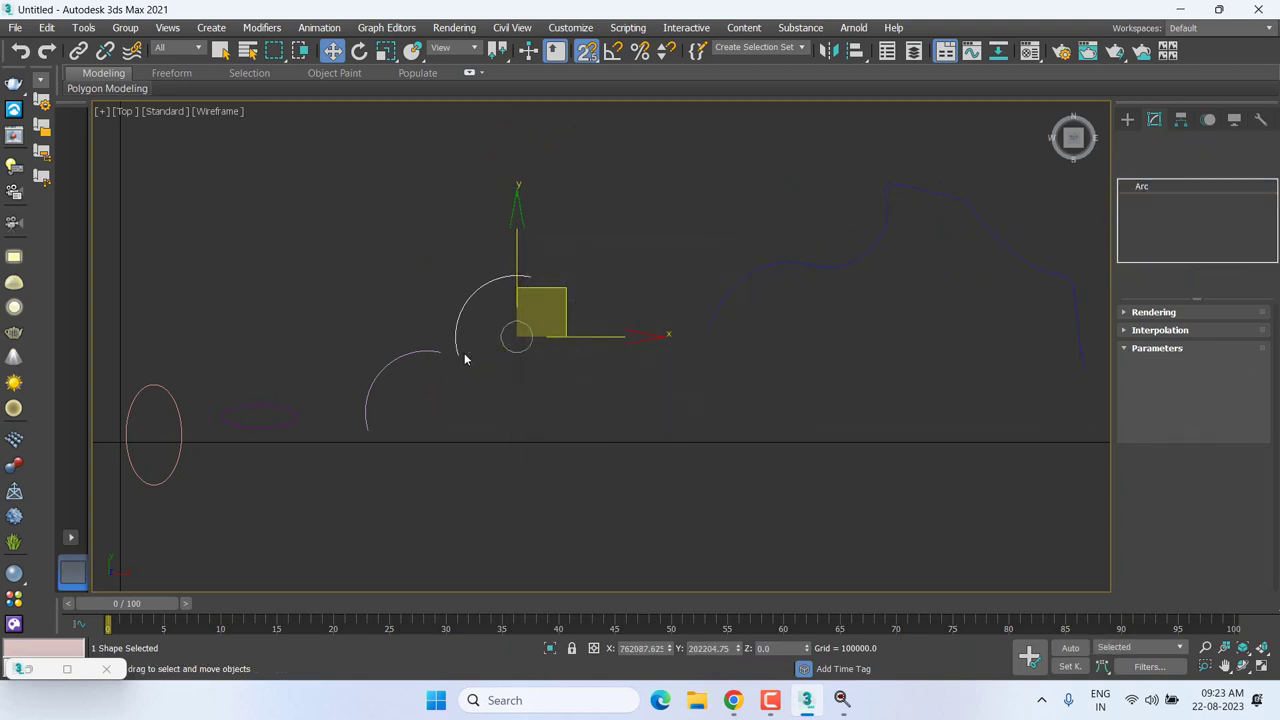
{"action": "key", "text": "x"}
{"action": "key", "text": "Escape"}
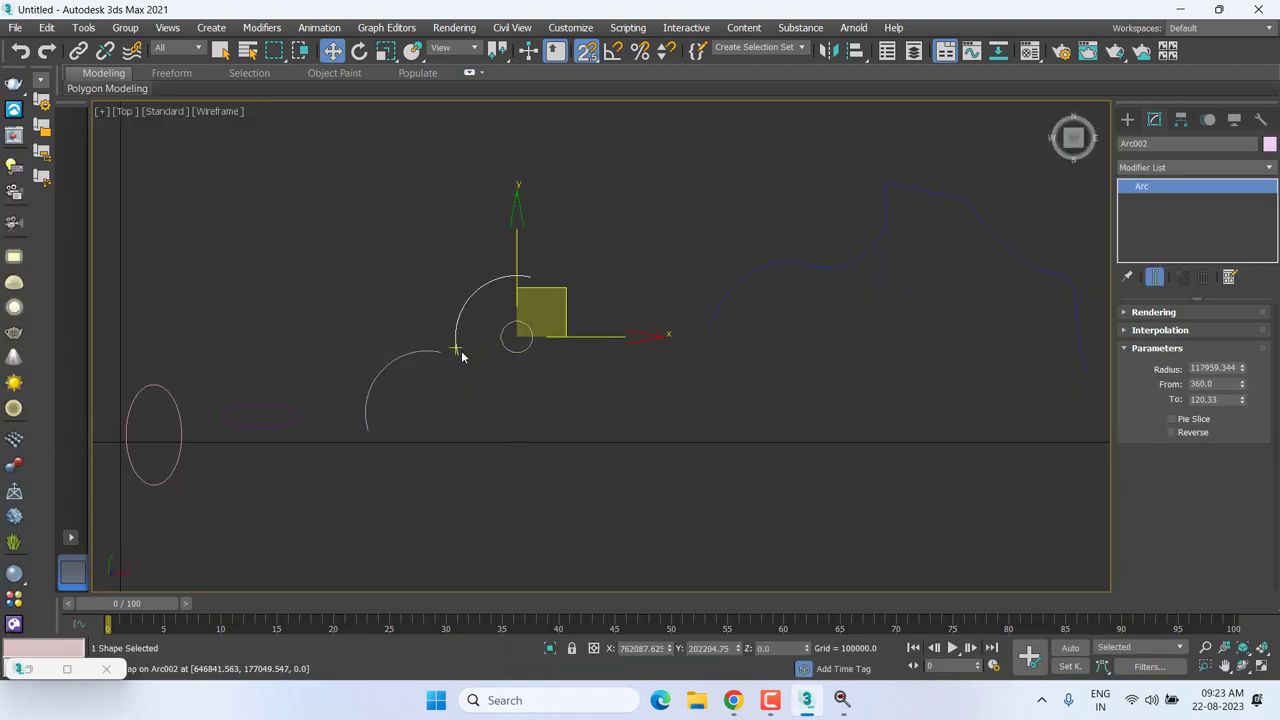
Rotate Arc002 slightly and snap its end onto Arc001's end, then deselect.
{"action": "left_click_drag", "start_coordinate": [456, 353], "coordinate": [445, 352]}
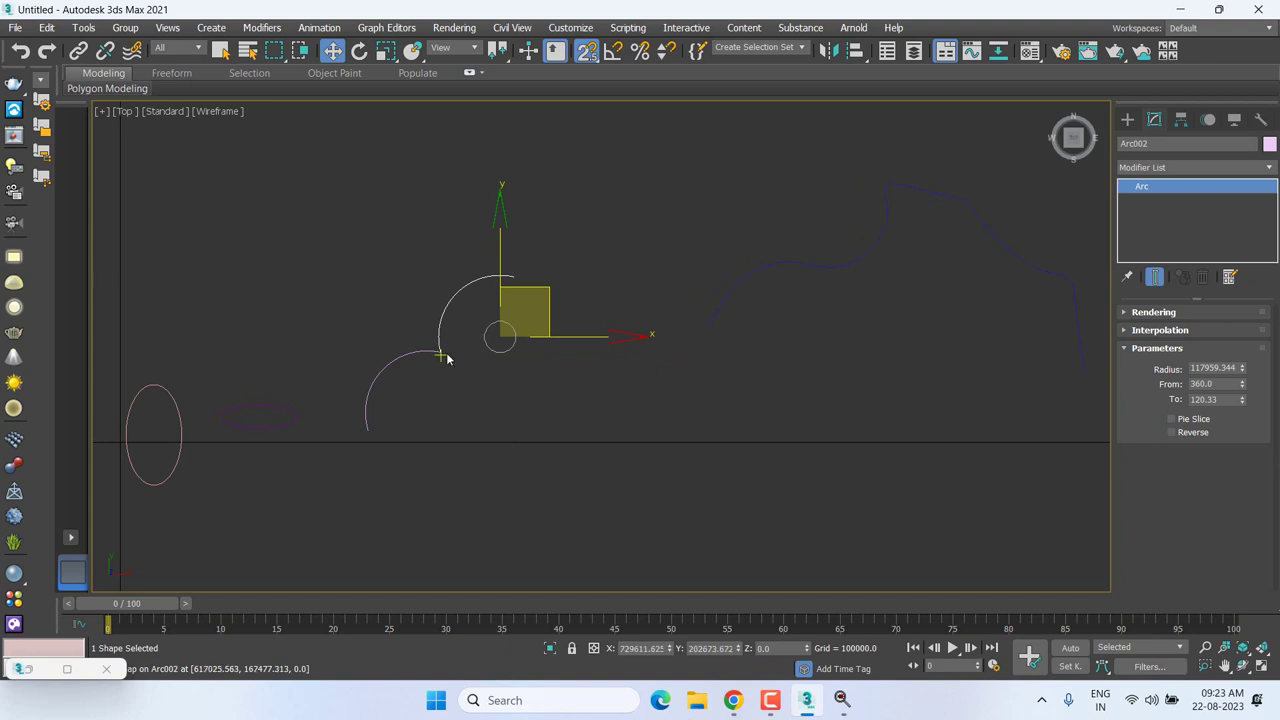
{"action": "key", "text": "e"}
{"action": "left_click_drag", "start_coordinate": [547, 237], "coordinate": [571, 246]}
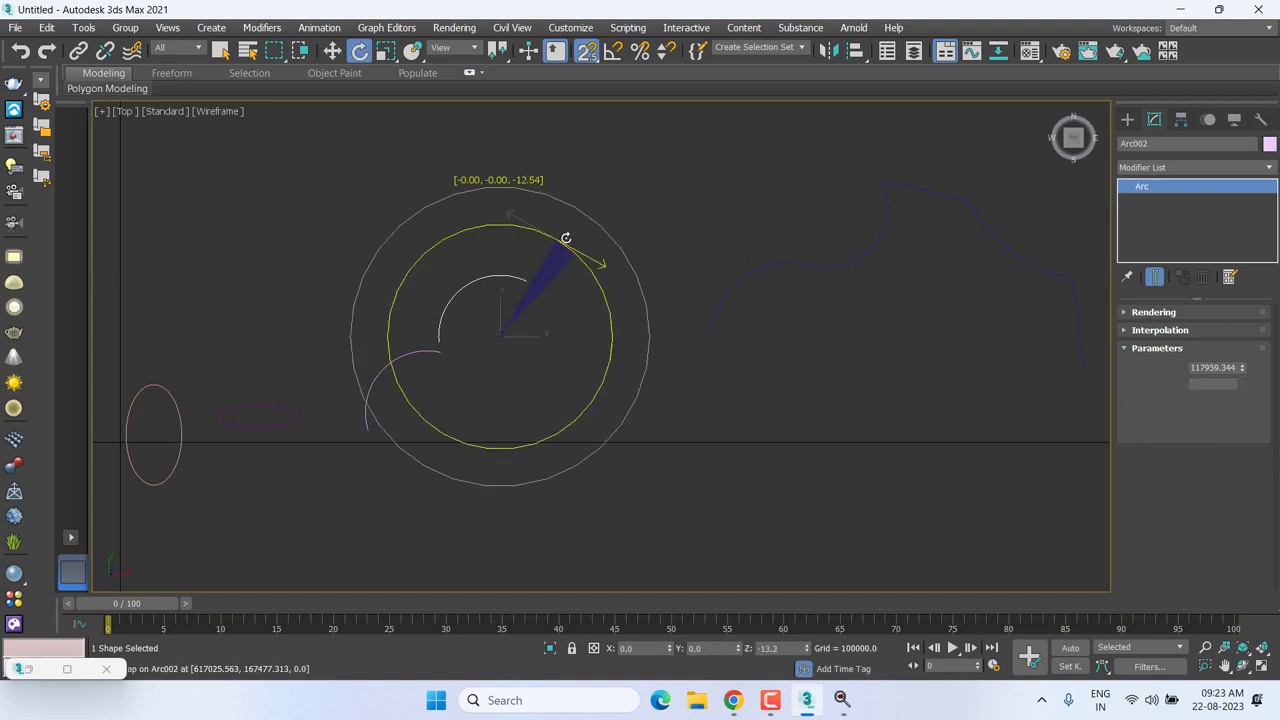
{"action": "key", "text": "w"}
{"action": "left_click_drag", "start_coordinate": [440, 329], "coordinate": [443, 346]}
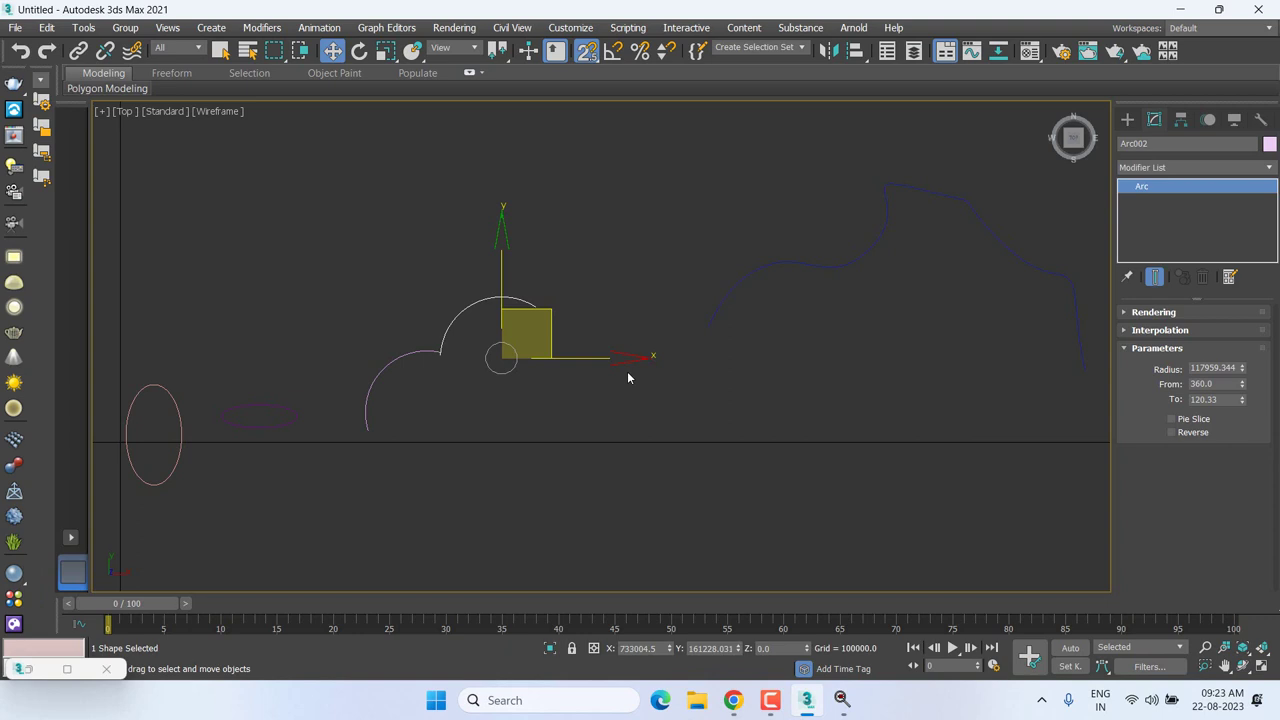
{"action": "middle_click_drag", "start_coordinate": [514, 377], "coordinate": [500, 360]}
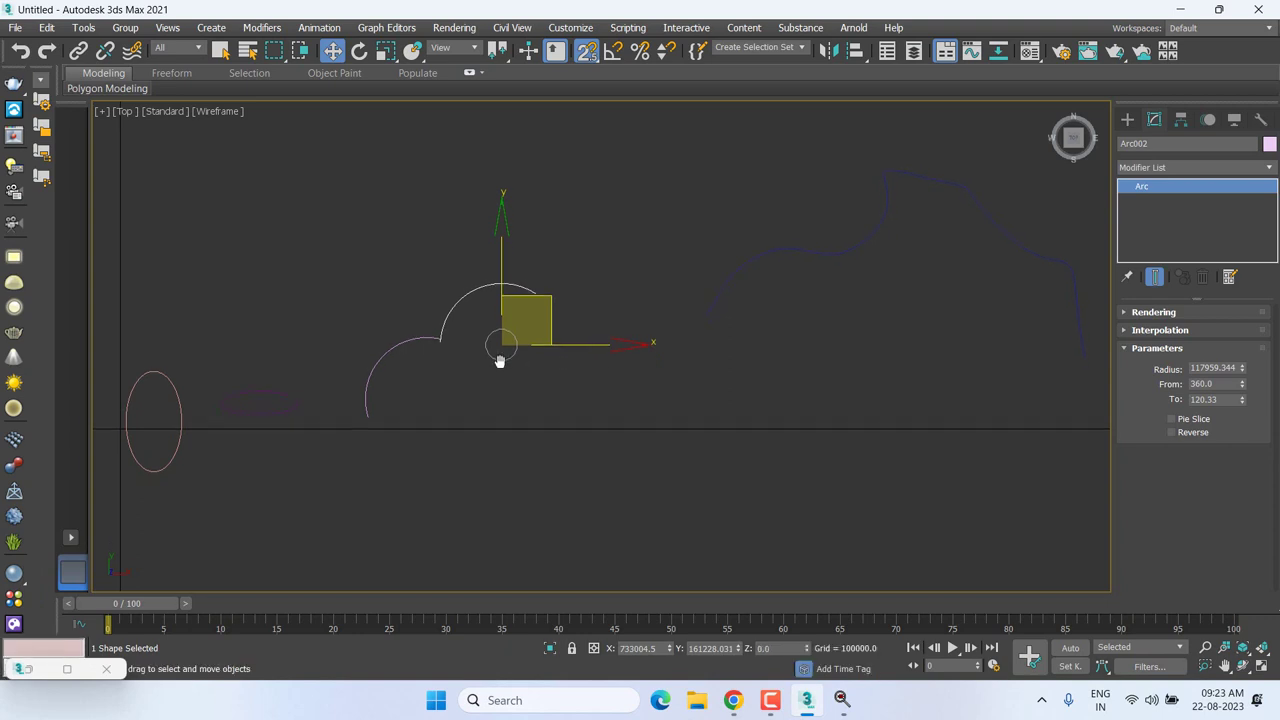
{"action": "left_click", "coordinate": [446, 346]}
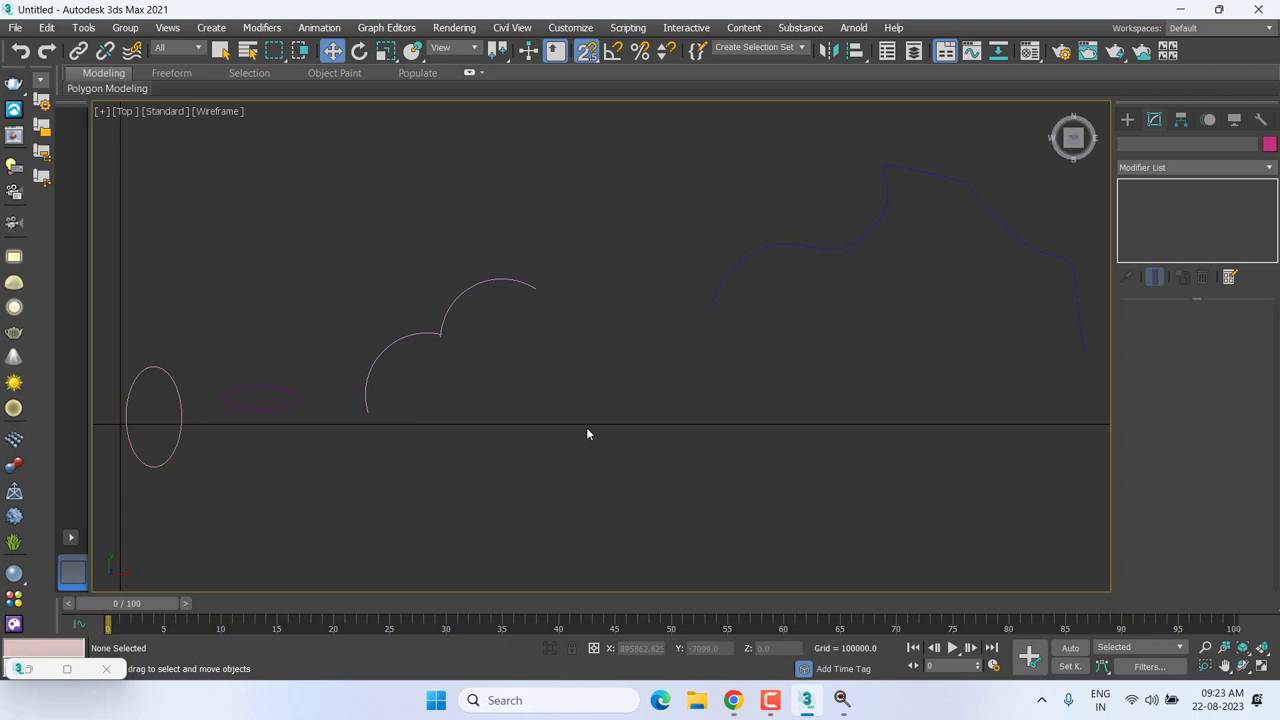
Bring up the Shapes > Splines creation options and reframe the Top view.
{"action": "middle_click_drag", "start_coordinate": [383, 169], "coordinate": [429, 189]}
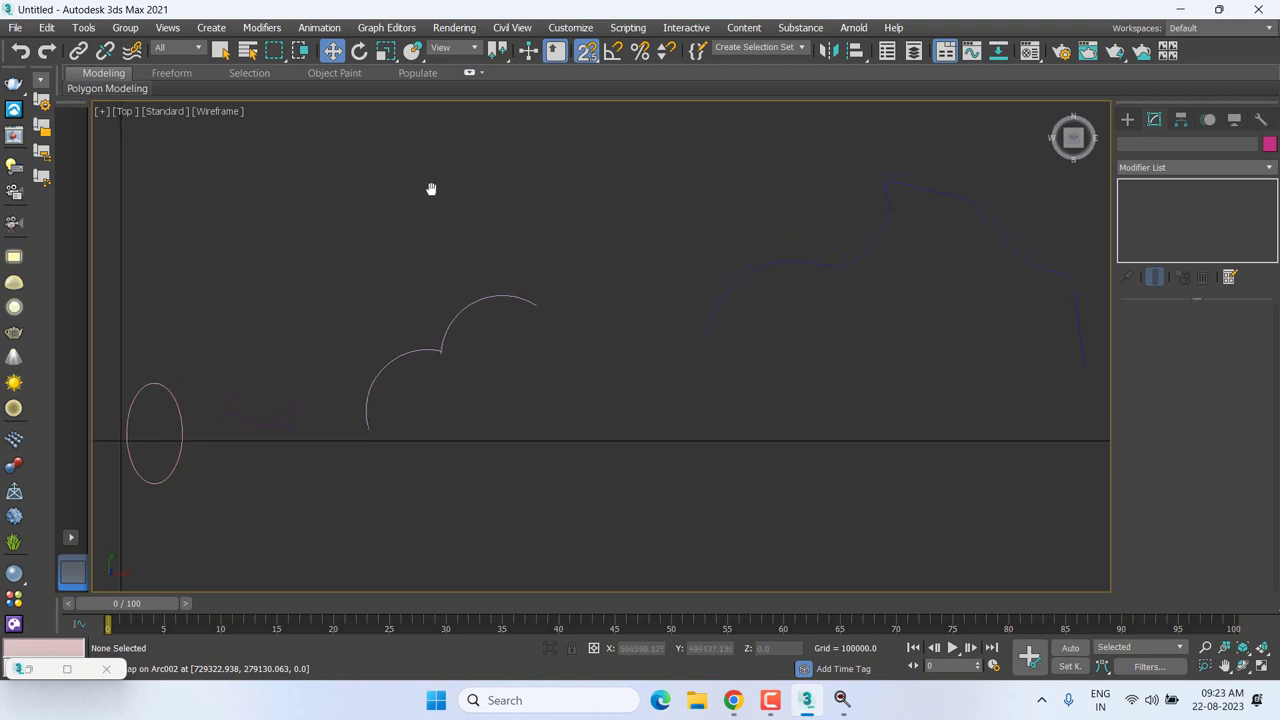
{"action": "left_click", "coordinate": [1129, 121]}
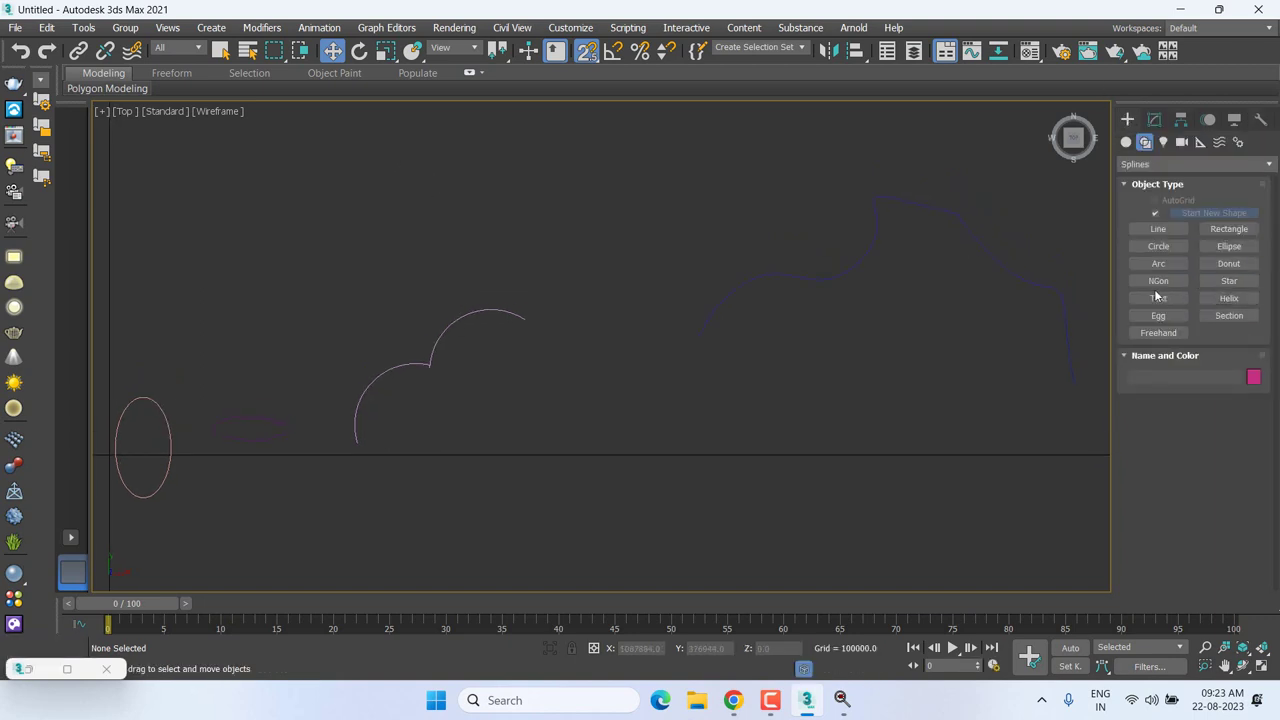
{"action": "middle_click_drag", "start_coordinate": [686, 455], "coordinate": [652, 371]}
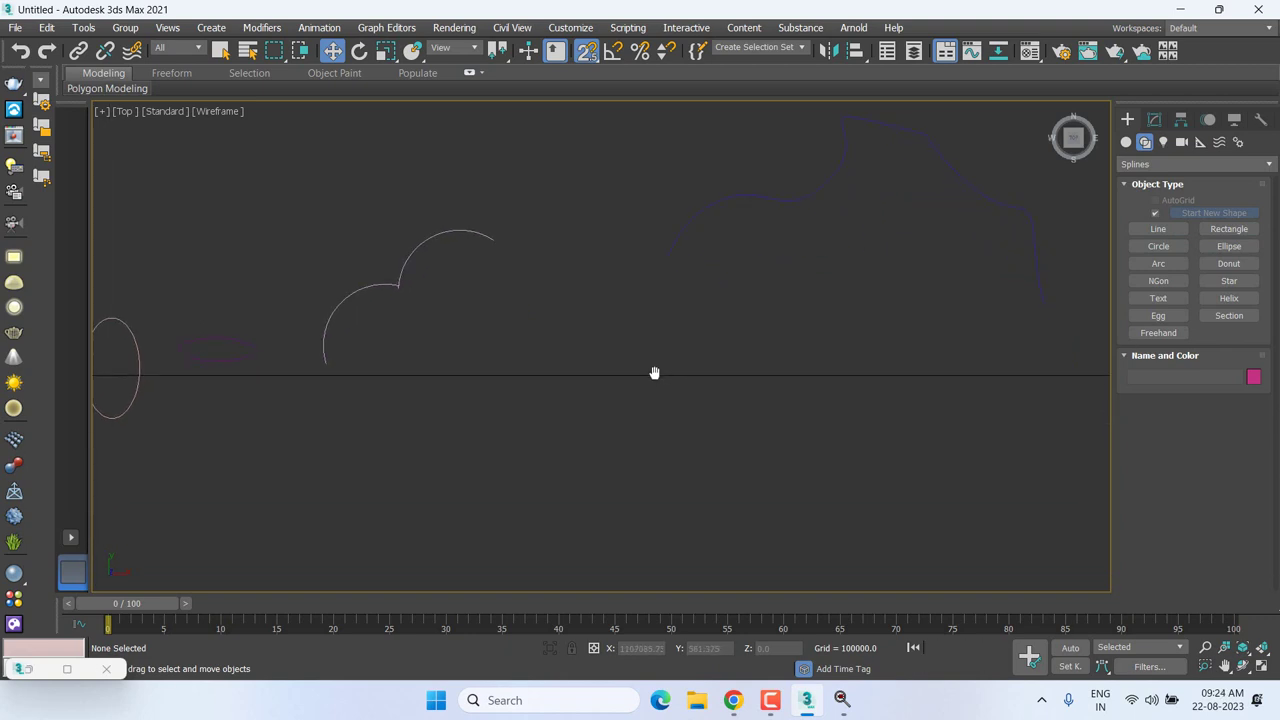
{"action": "scroll", "coordinate": [652, 371], "scroll_direction": "down", "scroll_amount": 2}
{"action": "scroll", "coordinate": [652, 371], "scroll_direction": "down", "scroll_amount": 2}
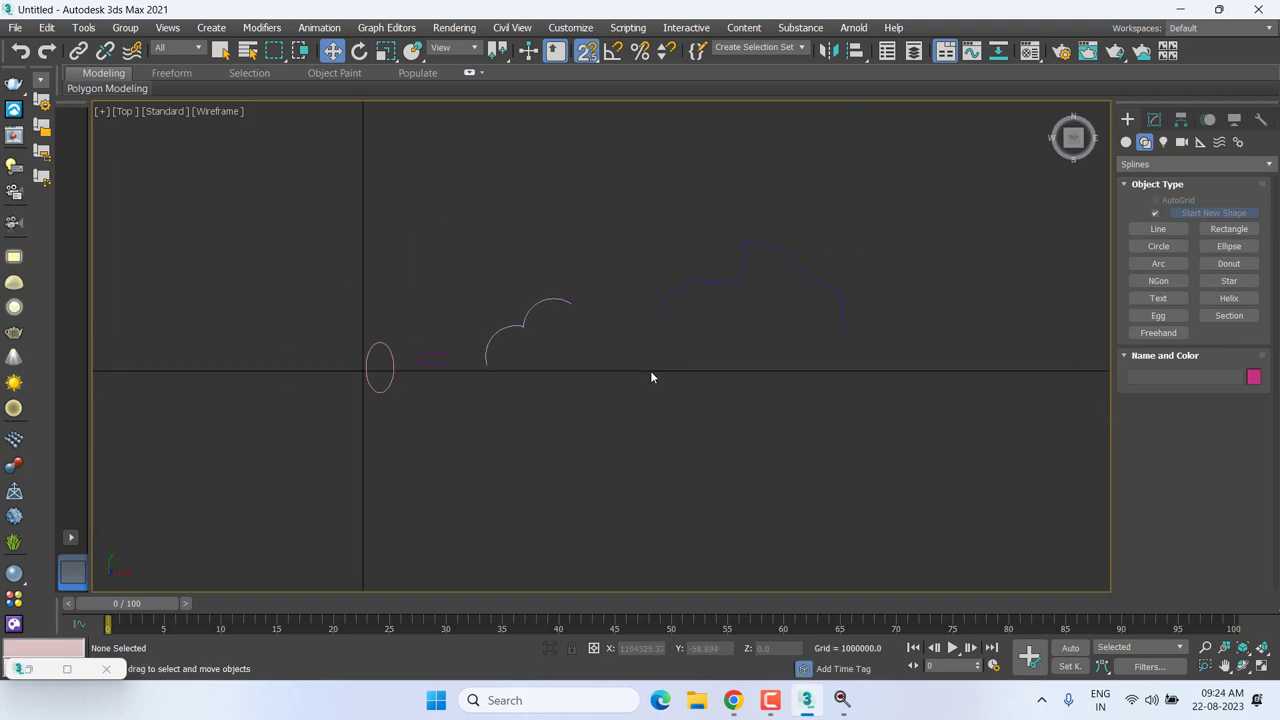
Delete every shape in the scene, recentre the empty grid, and start a Line spline.
{"action": "key", "text": "ctrl+a"}
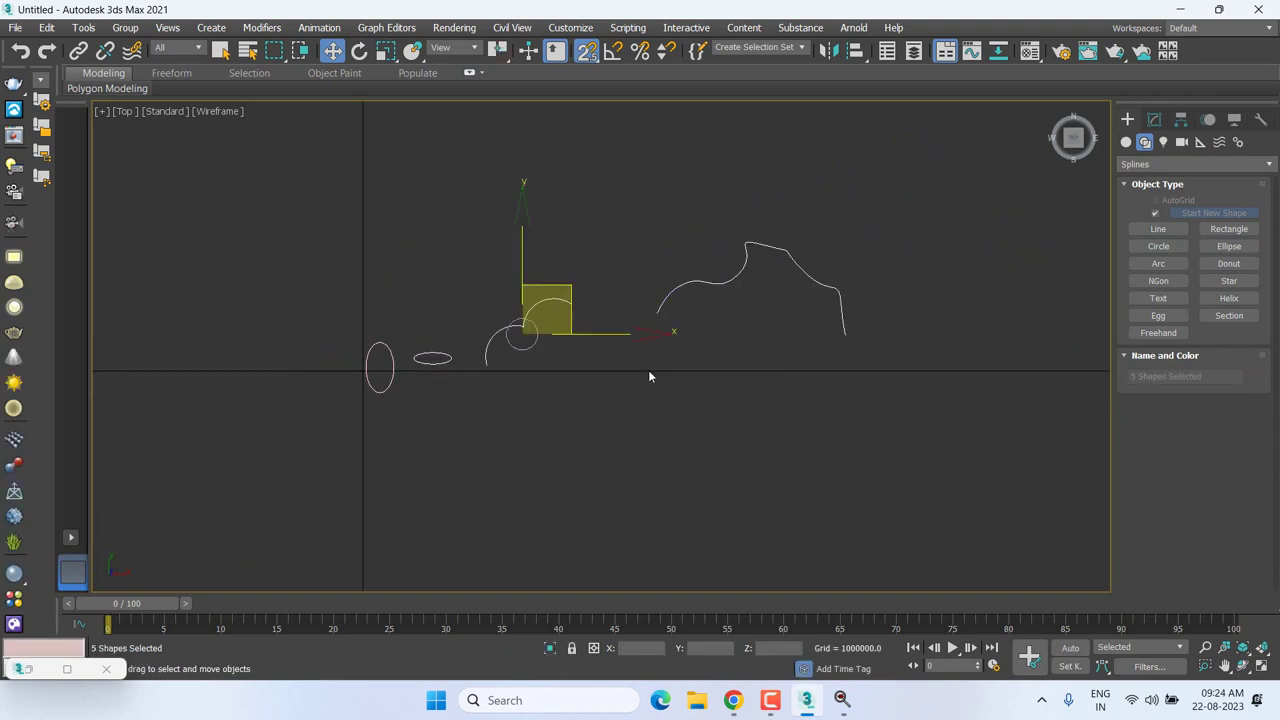
{"action": "key", "text": "Delete"}
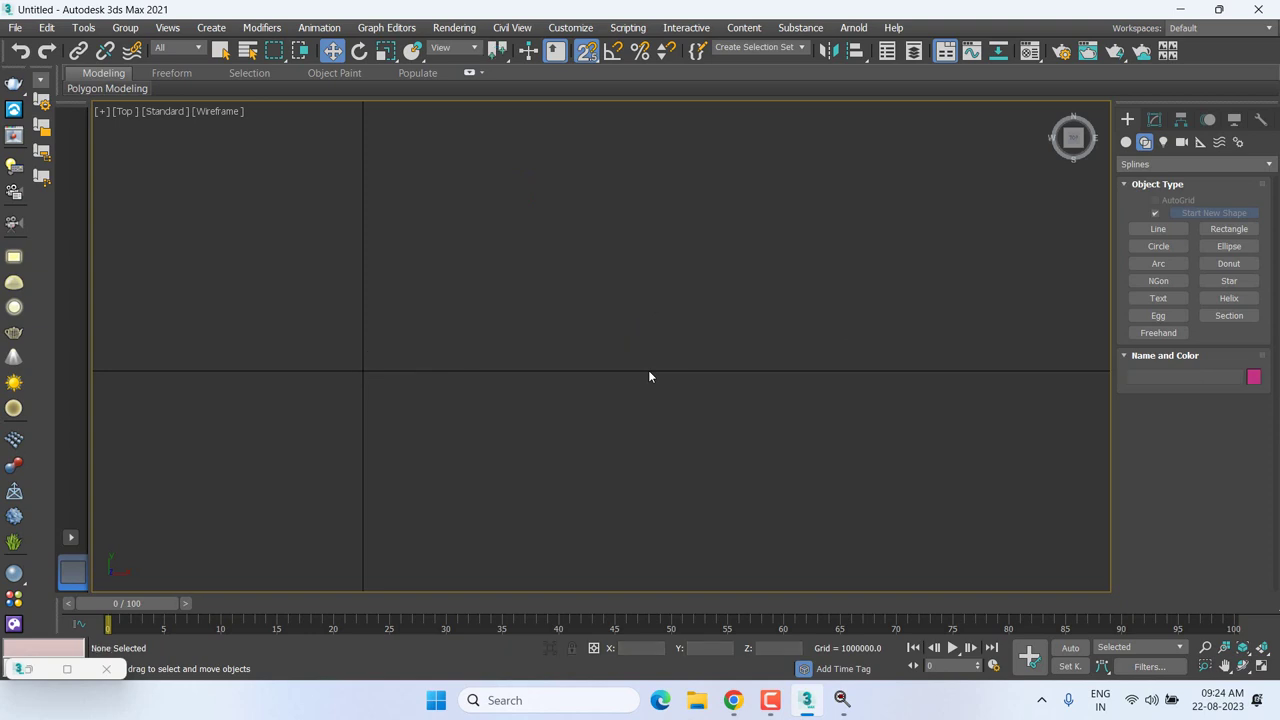
{"action": "key", "text": "z"}
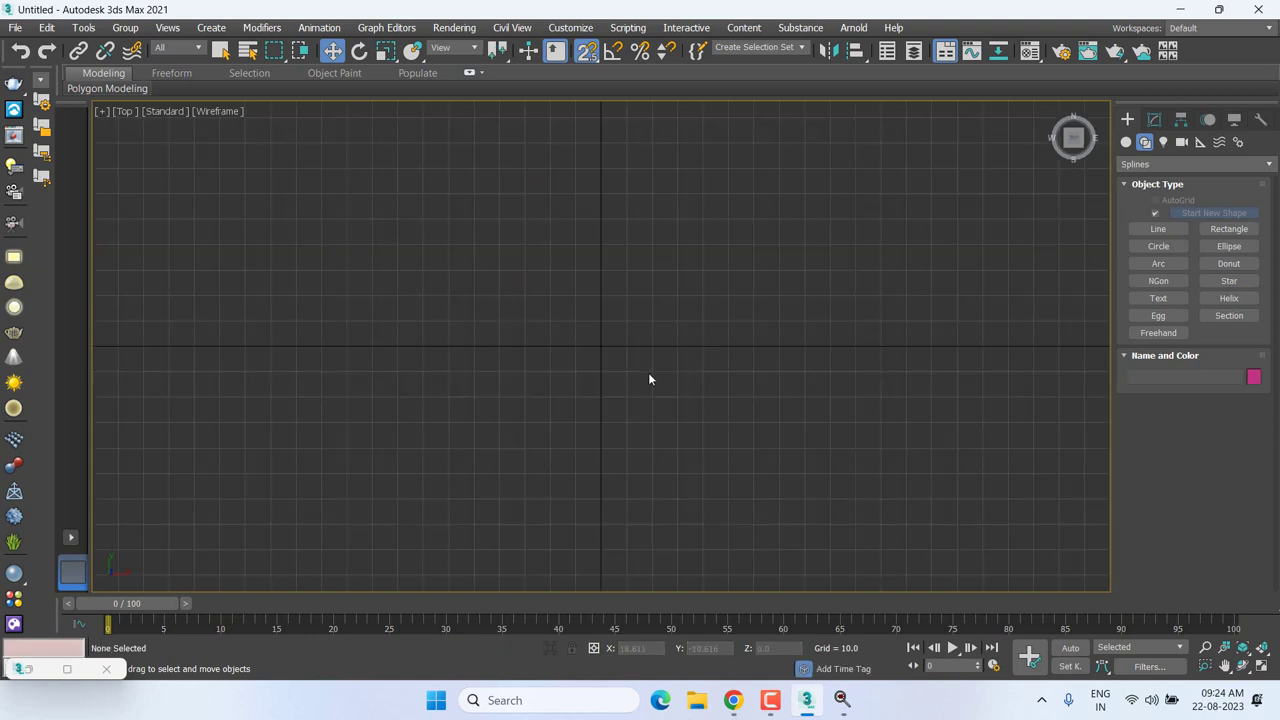
{"action": "left_click", "coordinate": [1166, 232]}
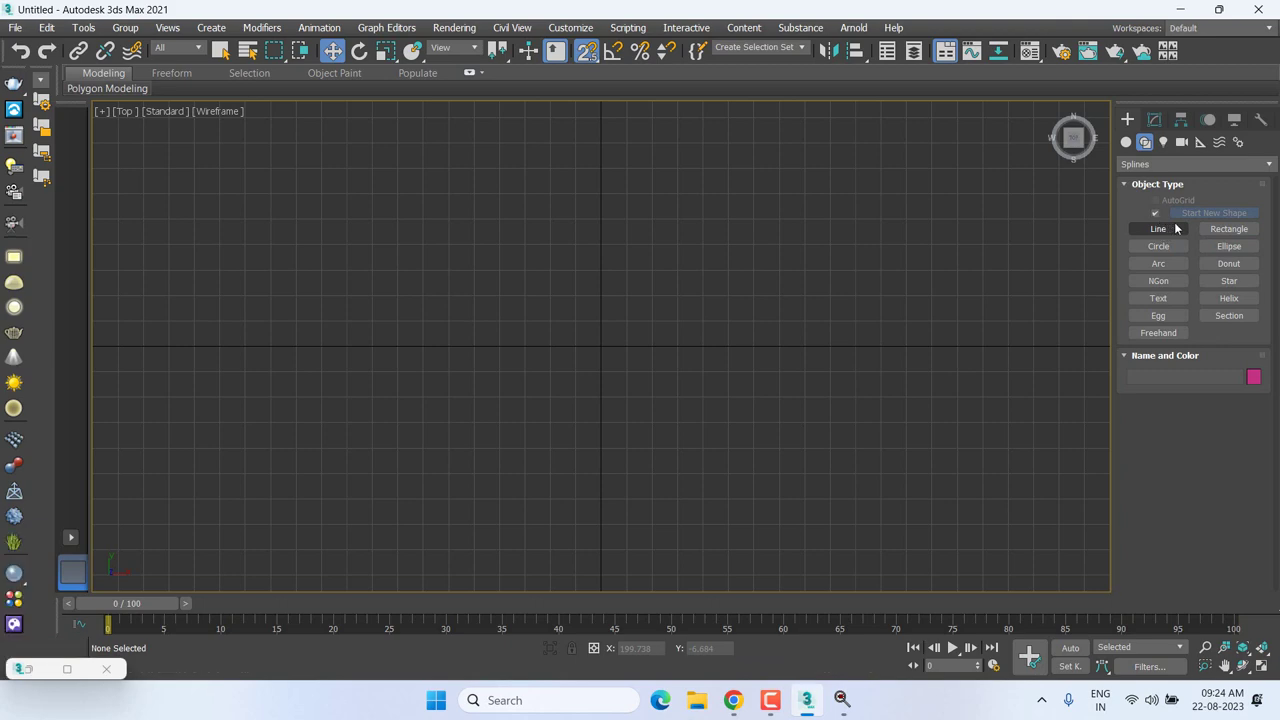
Draw Rectangle001 (542.071 × 742.333) in the Top view, then a small rectangle in its upper left.
{"action": "left_click", "coordinate": [1229, 229]}
{"action": "middle_click_drag", "start_coordinate": [693, 234], "coordinate": [581, 430]}
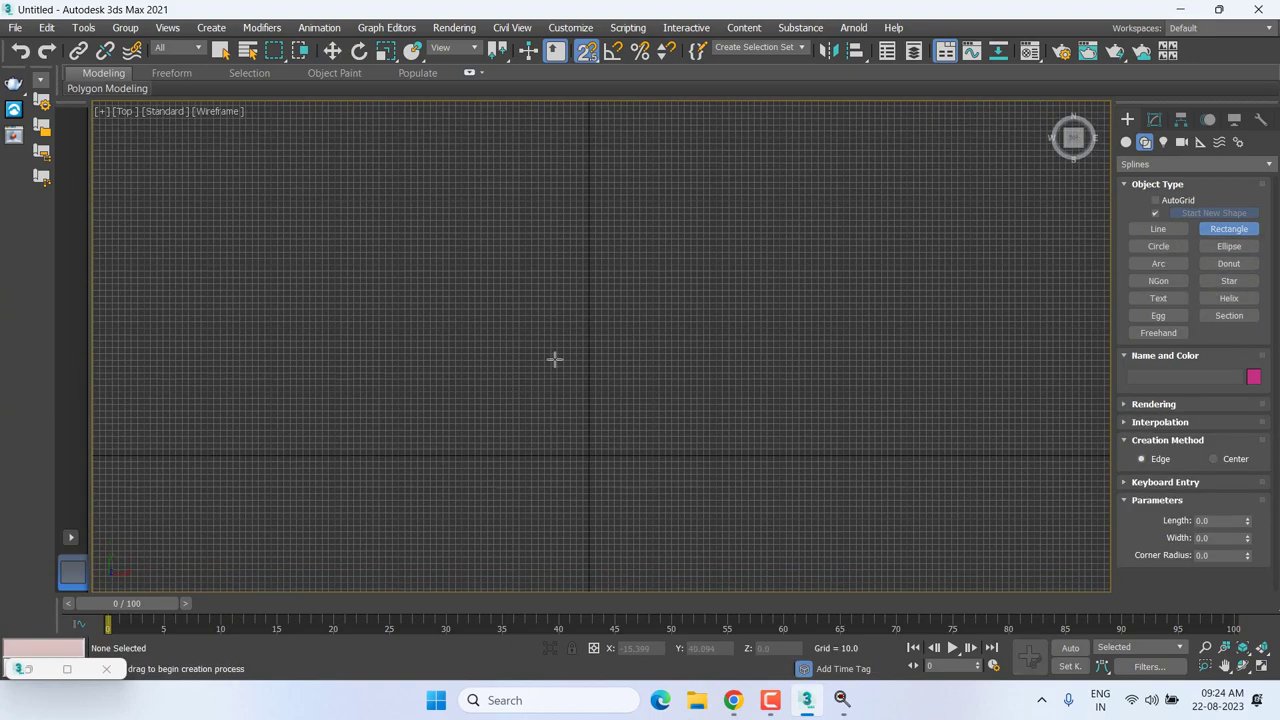
{"action": "mouse_move", "coordinate": [470, 184]}
{"action": "left_mouse_down"}
{"action": "mouse_move", "coordinate": [823, 480]}
{"action": "mouse_move", "coordinate": [942, 527]}
{"action": "left_mouse_up"}
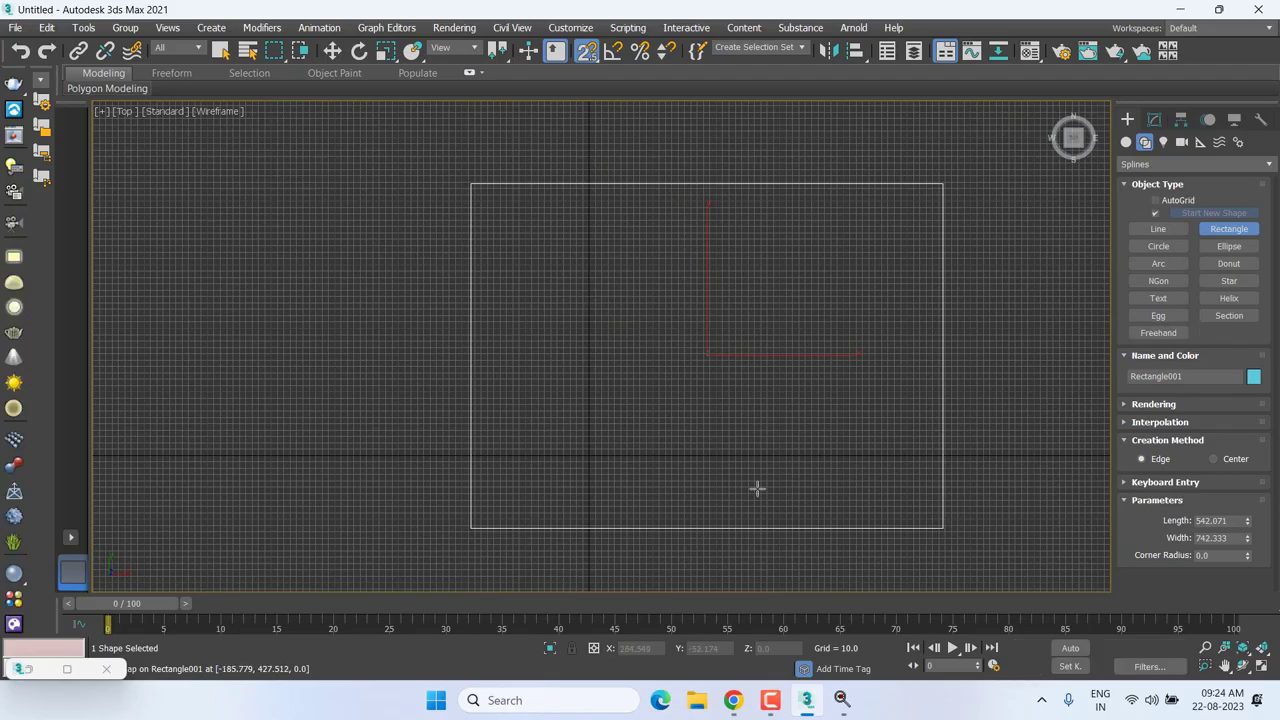
{"action": "middle_click_drag", "start_coordinate": [757, 488], "coordinate": [703, 427]}
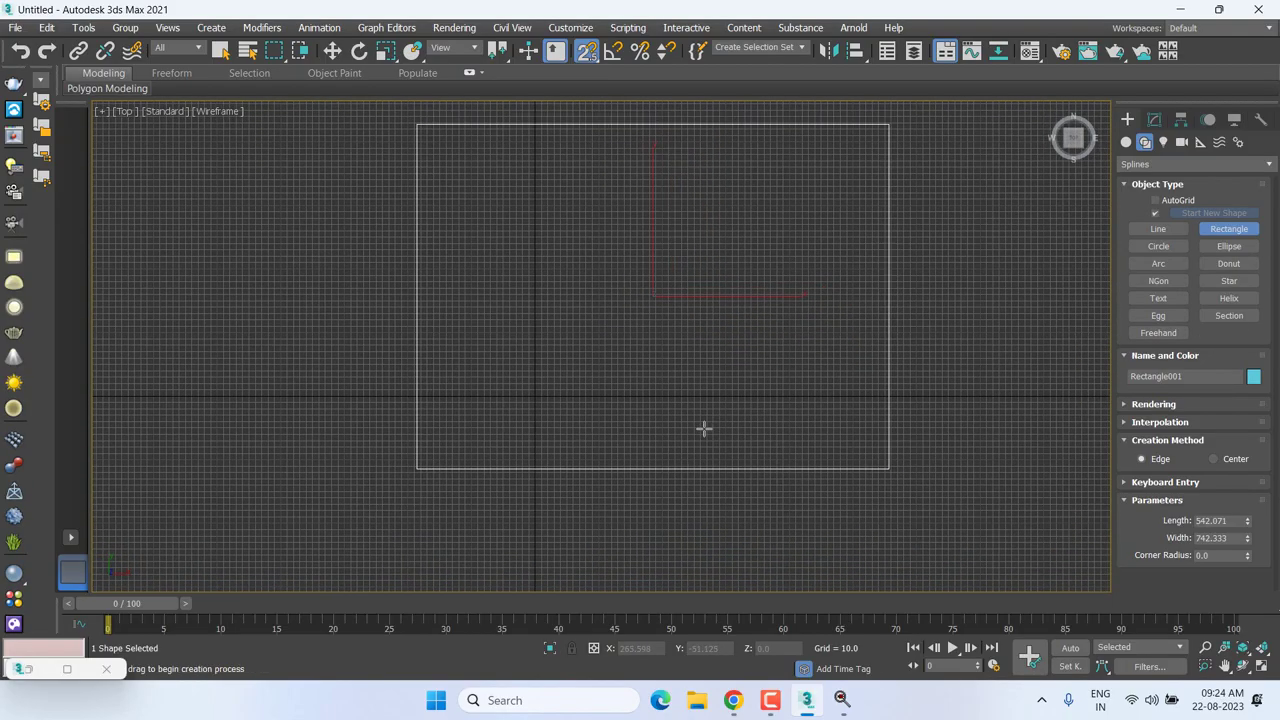
{"action": "middle_click_drag", "start_coordinate": [785, 395], "coordinate": [749, 420]}
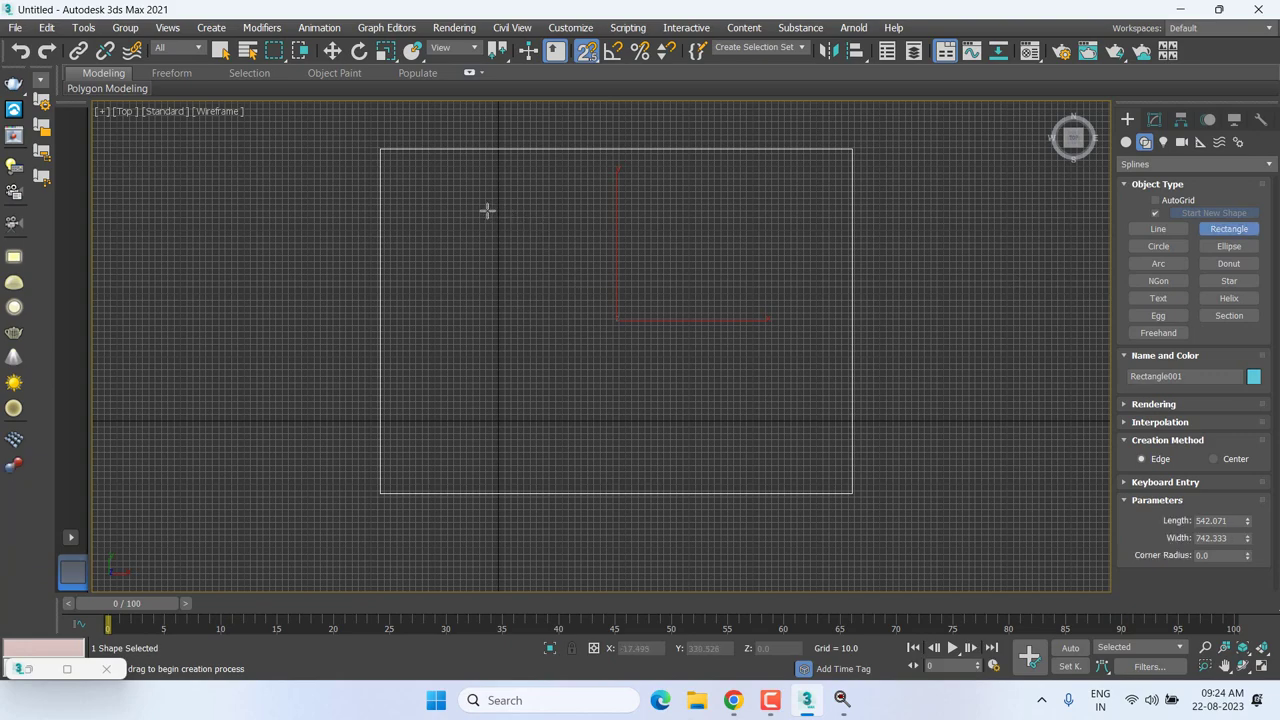
{"action": "mouse_move", "coordinate": [459, 199]}
{"action": "left_mouse_down"}
{"action": "mouse_move", "coordinate": [518, 282]}
{"action": "mouse_move", "coordinate": [549, 277]}
{"action": "mouse_move", "coordinate": [551, 294]}
{"action": "left_mouse_up"}
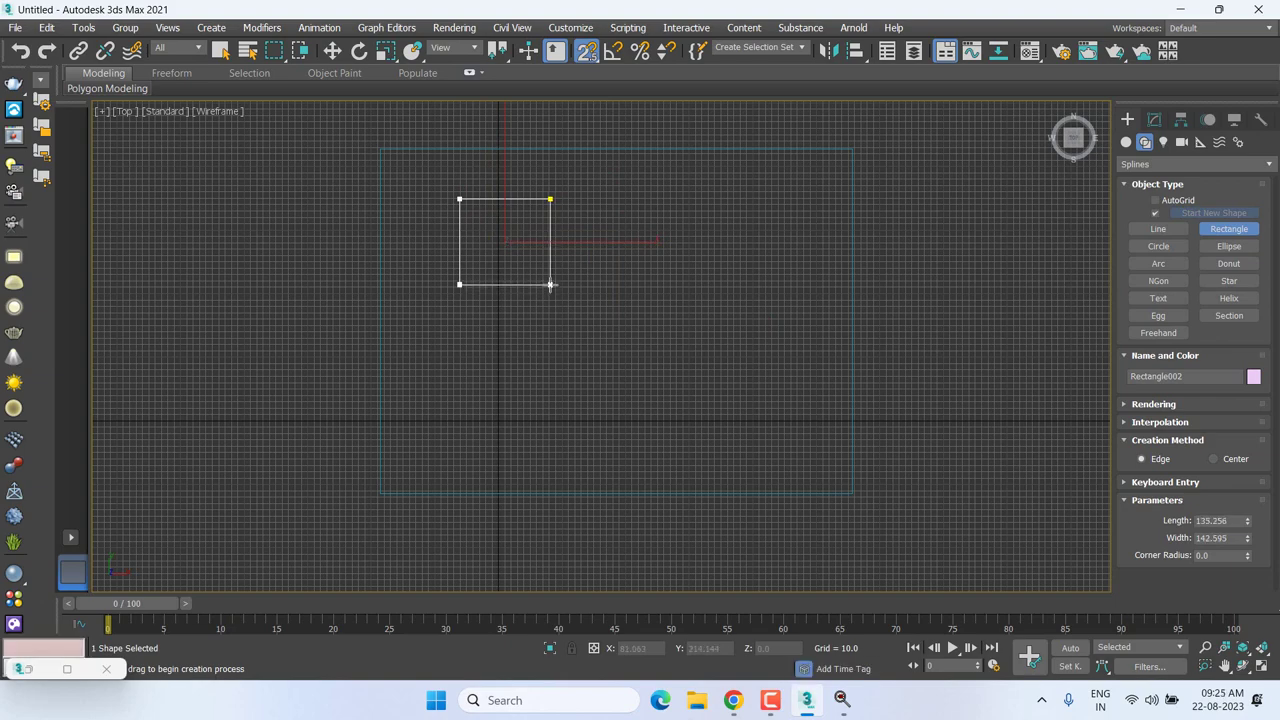
Shift-move a copy of the small square, Rectangle003, to the lower right, then select the large rectangle.
{"action": "left_click_drag", "start_coordinate": [551, 291], "coordinate": [550, 285]}
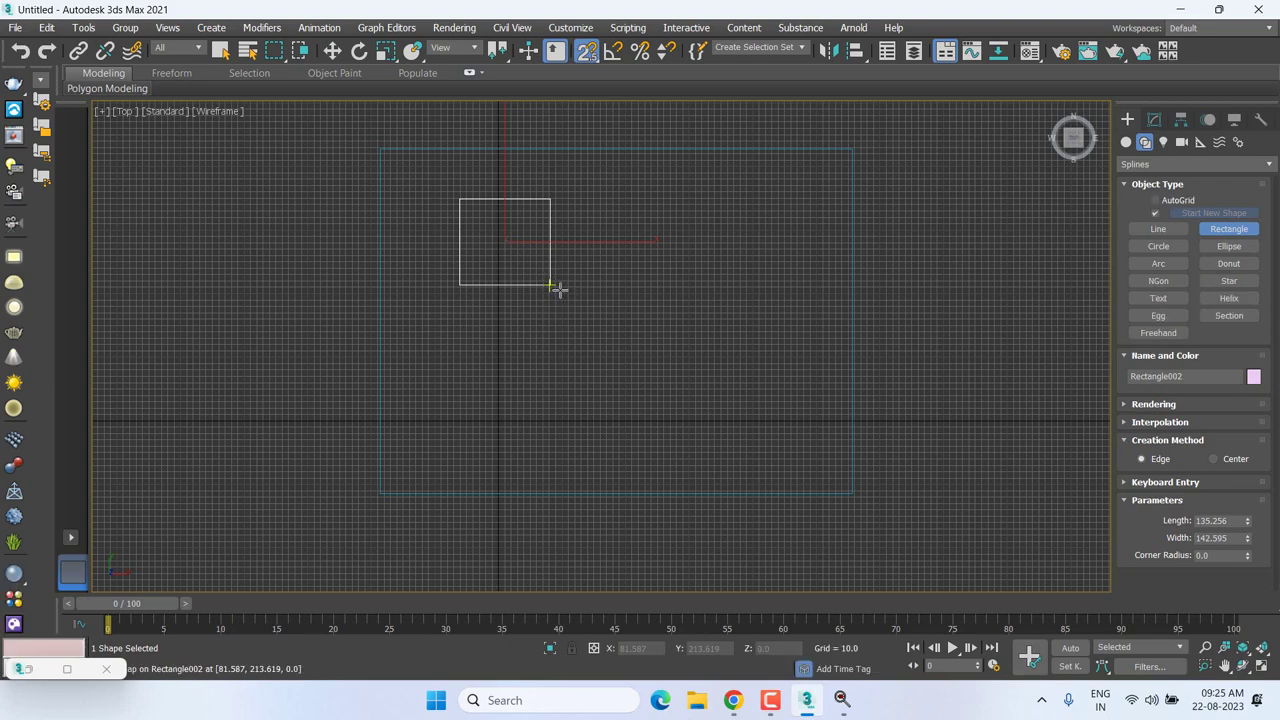
{"action": "key", "text": "w"}
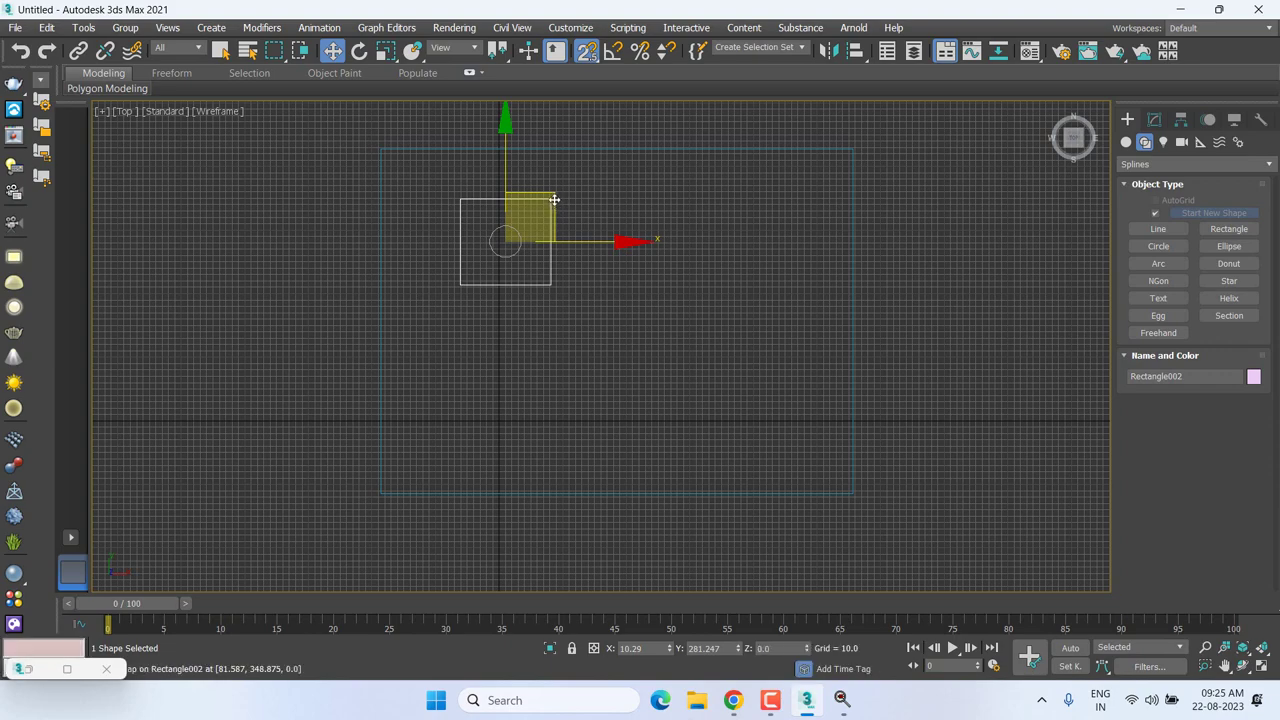
{"action": "left_click_drag", "start_coordinate": [554, 200], "coordinate": [709, 366], "text": "shift"}
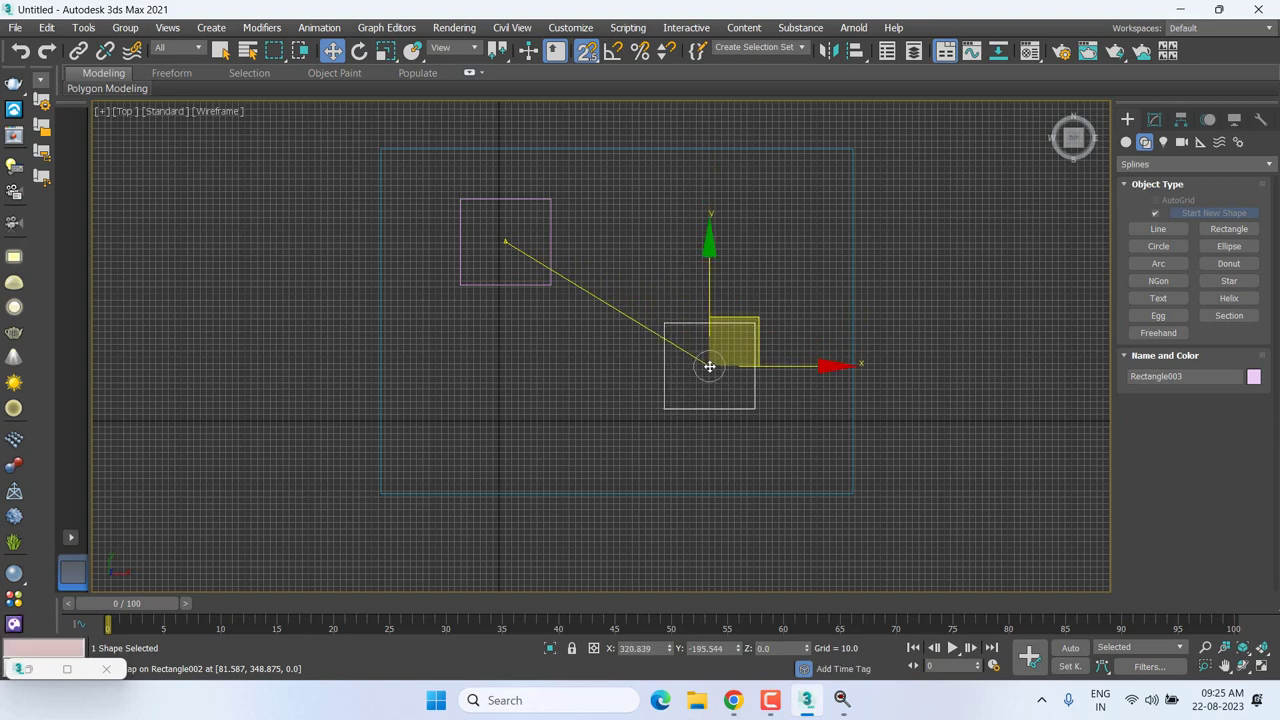
{"action": "left_click_drag", "start_coordinate": [709, 366], "coordinate": [710, 366], "text": "shift"}
{"action": "left_click", "coordinate": [640, 418]}
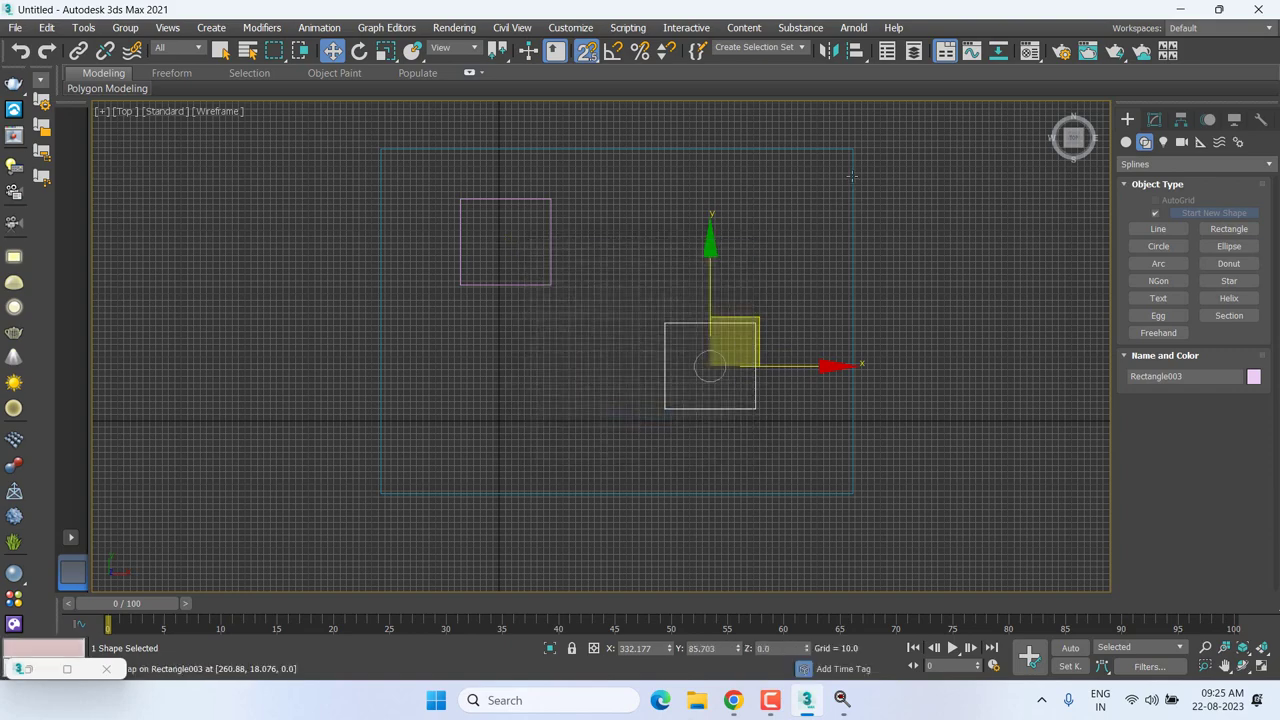
{"action": "left_click", "coordinate": [851, 176]}
{"action": "right_click", "coordinate": [851, 178]}
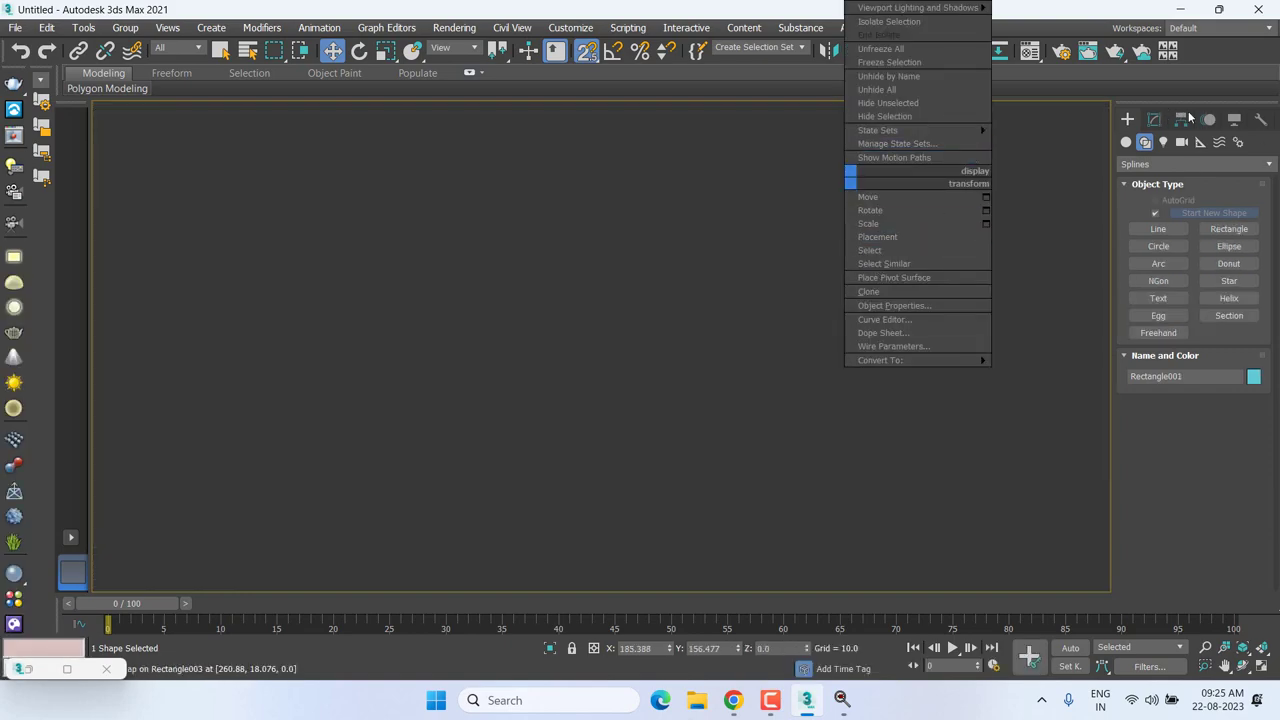
Convert the large rectangle Rectangle001 to an Editable Spline.
{"action": "left_click", "coordinate": [1156, 120]}
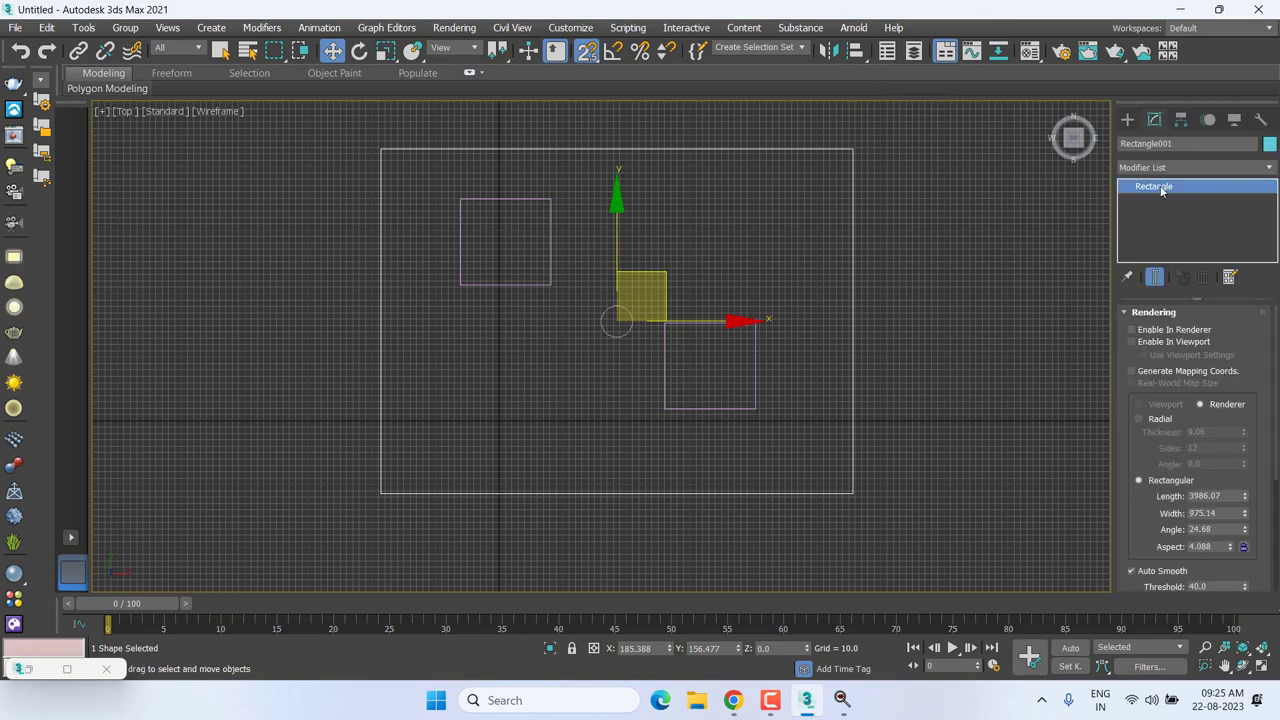
{"action": "right_click", "coordinate": [1161, 191]}
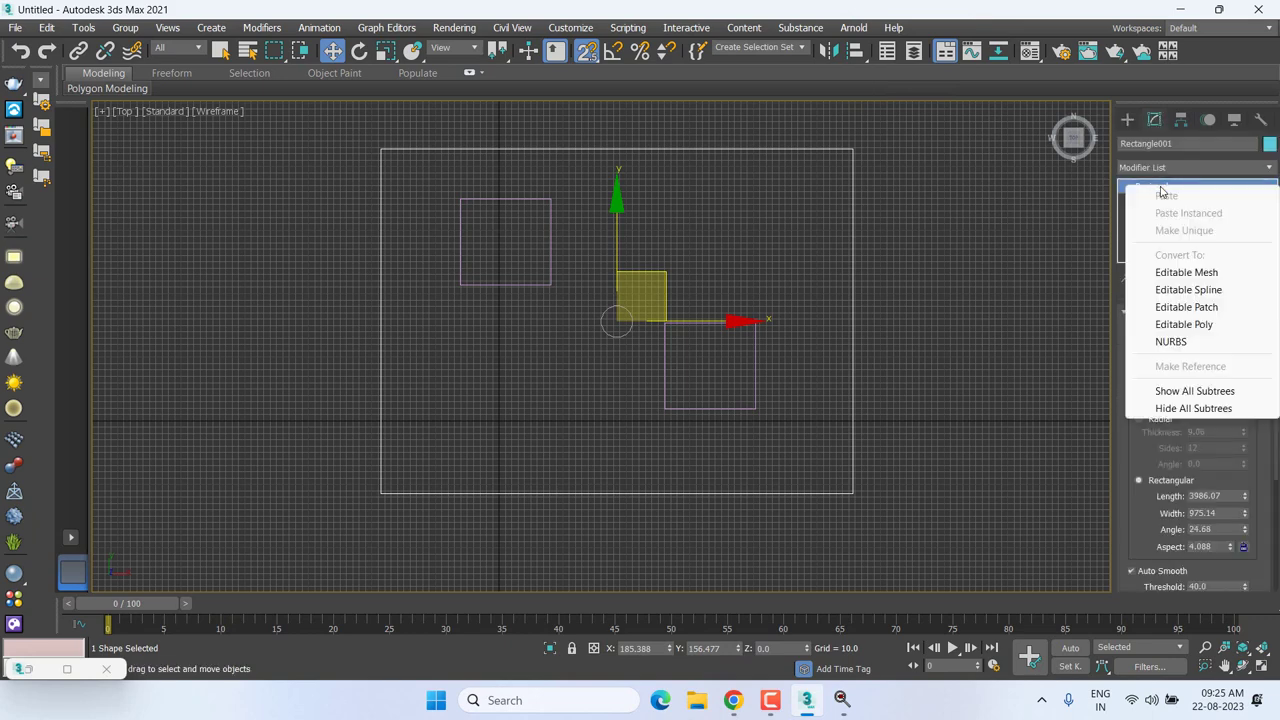
{"action": "left_click", "coordinate": [1220, 290]}
Attach both small rectangles to the Editable Spline so they form one shape.
{"action": "right_click", "coordinate": [752, 235]}
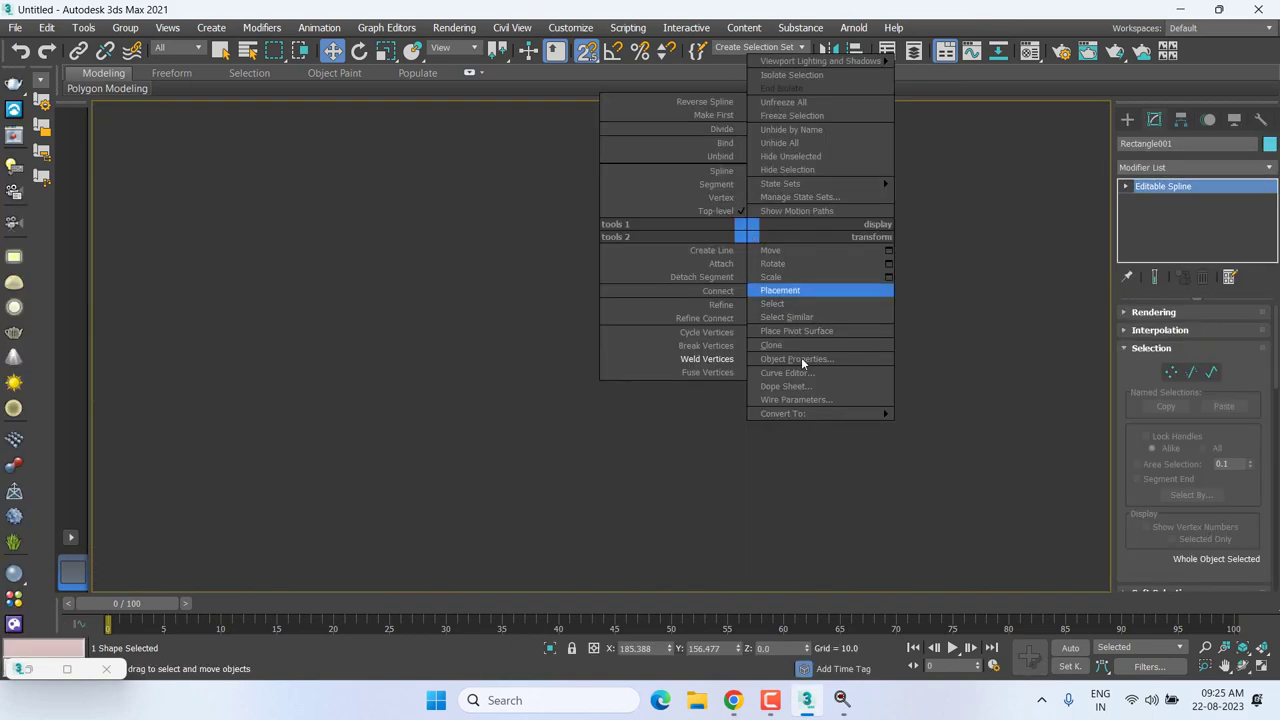
{"action": "left_click", "coordinate": [948, 372]}
{"action": "right_click", "coordinate": [760, 229]}
{"action": "left_click", "coordinate": [711, 250]}
{"action": "left_click", "coordinate": [618, 165]}
{"action": "left_click", "coordinate": [618, 320]}
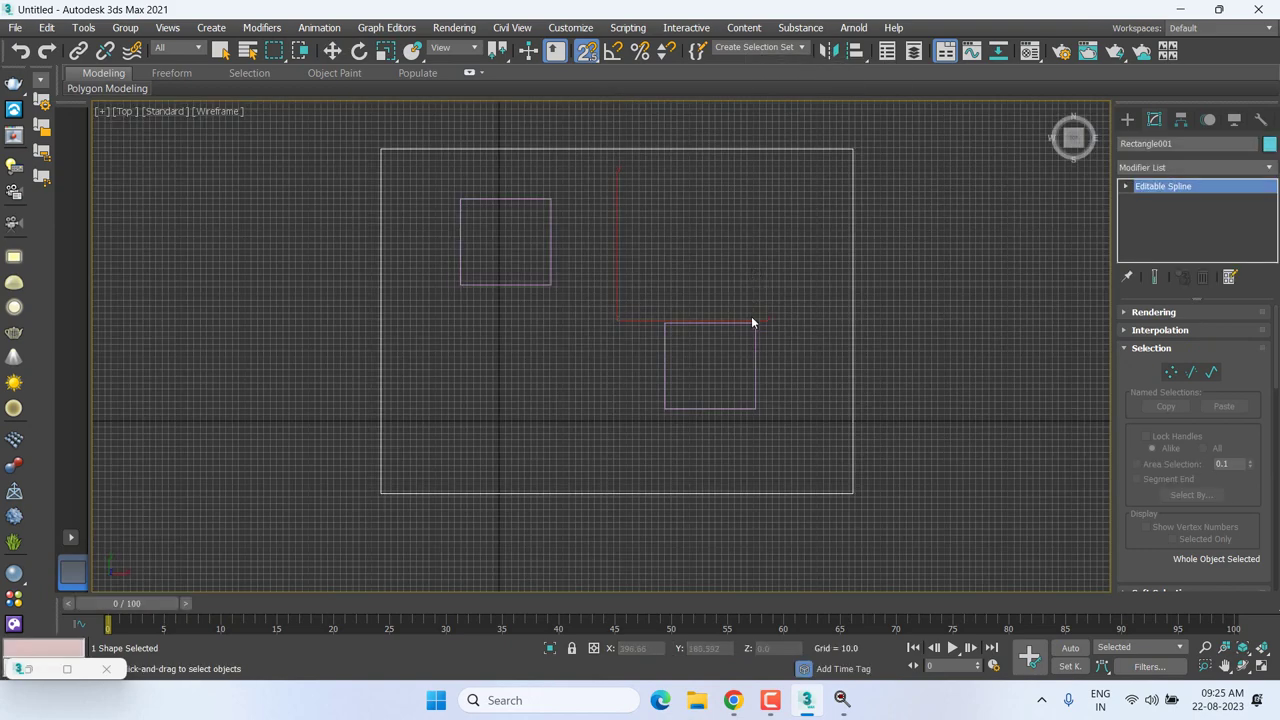
{"action": "right_click", "coordinate": [750, 325]}
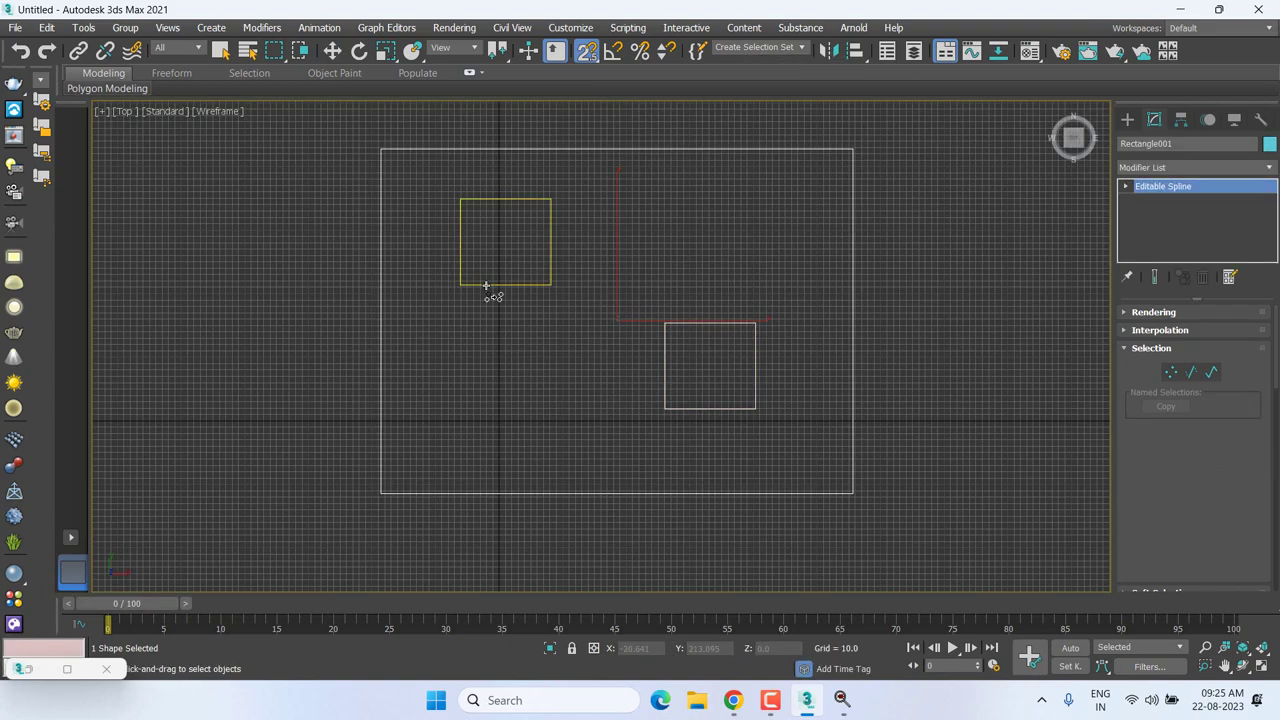
{"action": "key", "text": "w"}
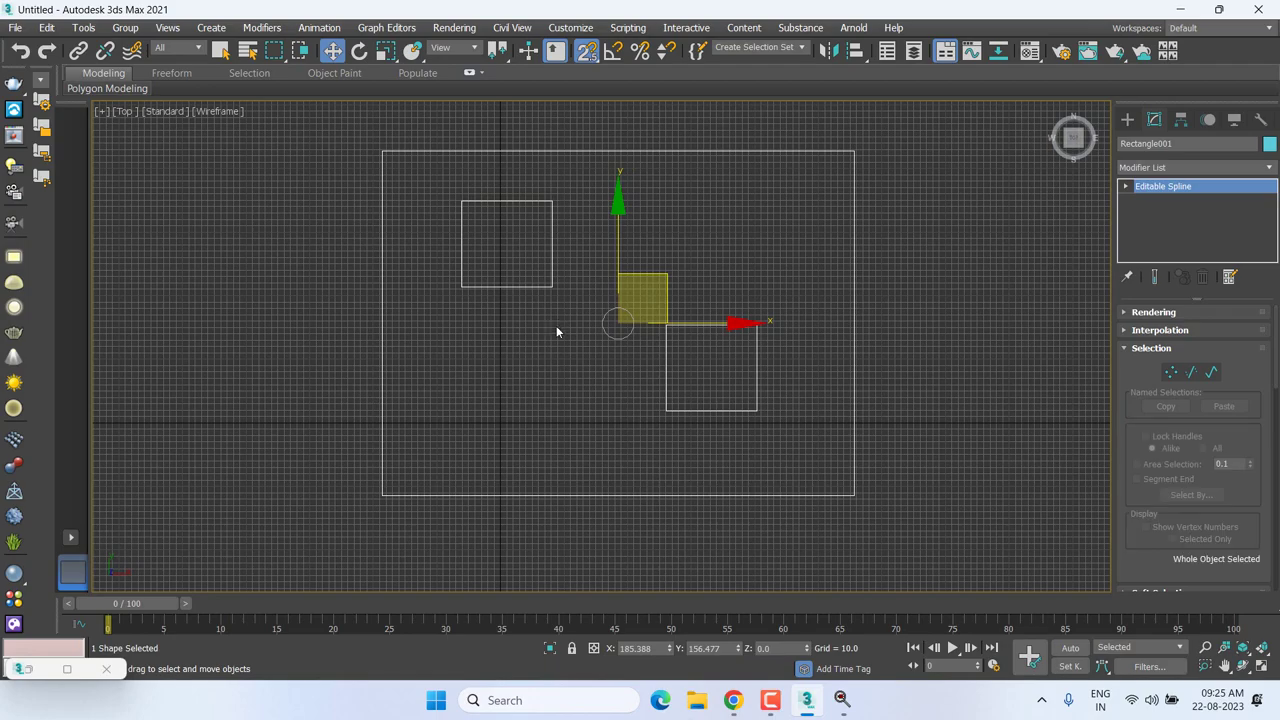
{"action": "middle_click_drag", "start_coordinate": [557, 332], "coordinate": [559, 349]}
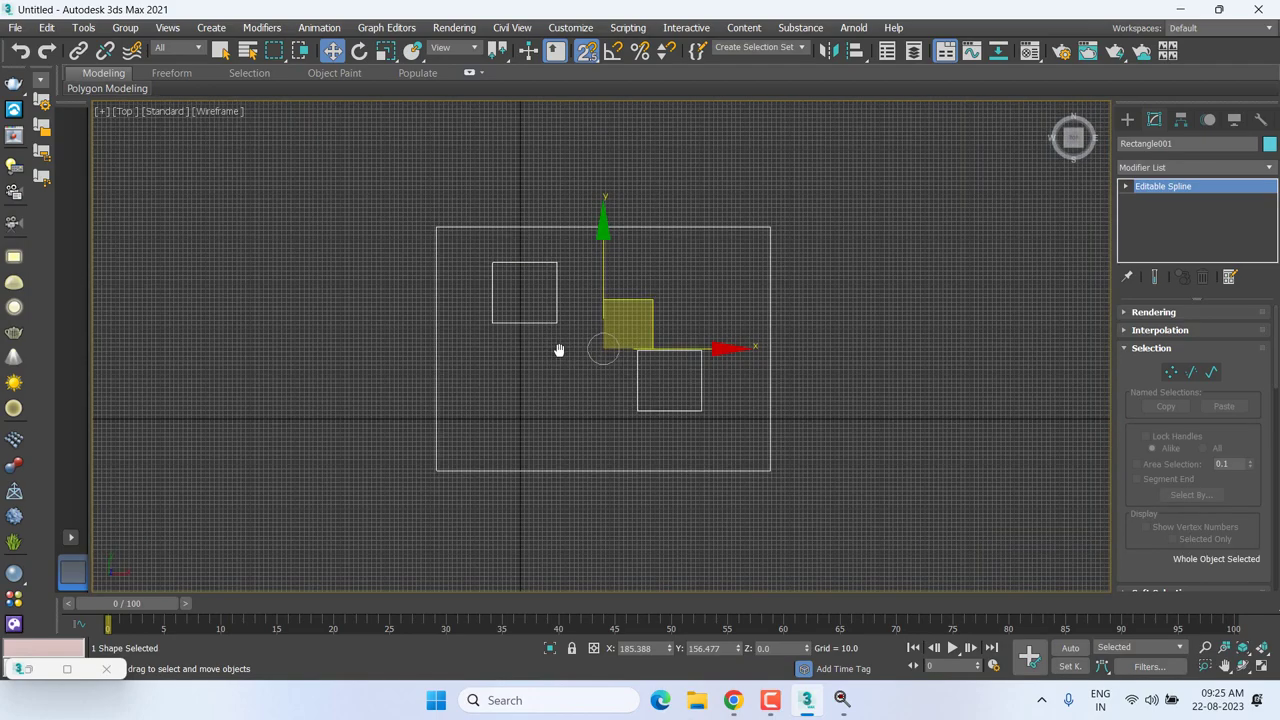
Check the shapes from the Top and Front views, settling on Front.
{"action": "key", "text": "f"}
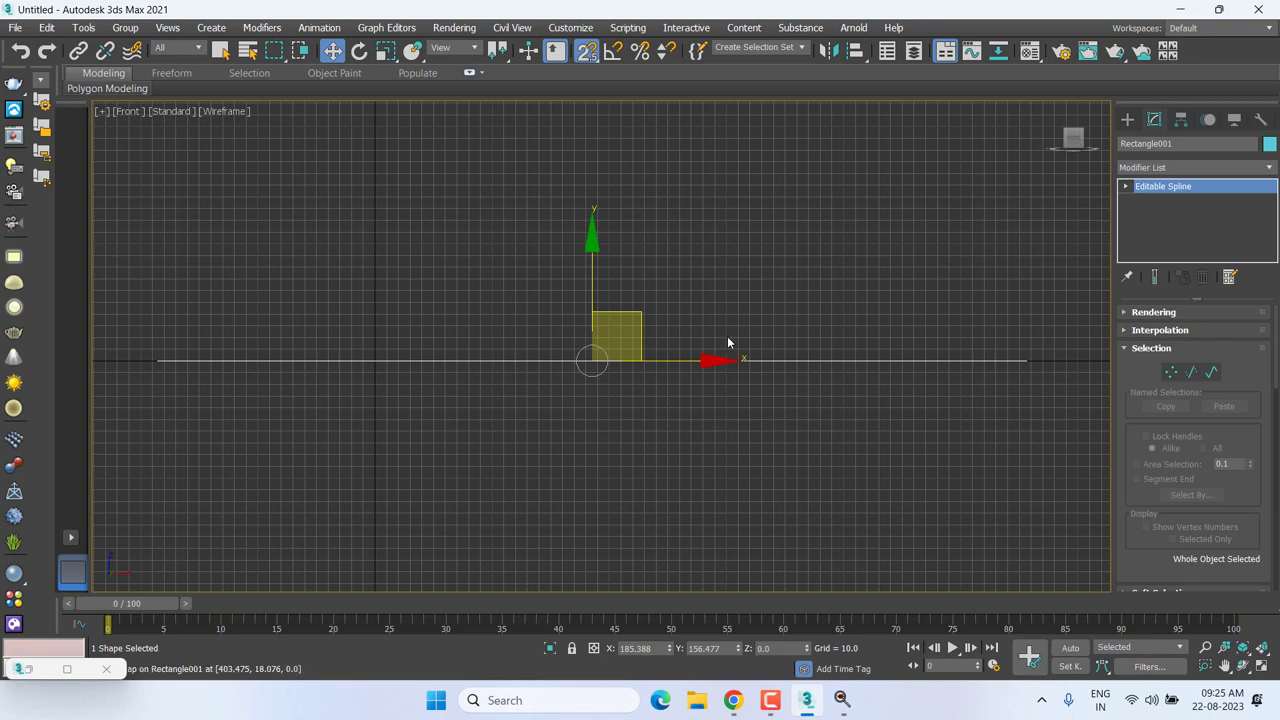
{"action": "key", "text": "t"}
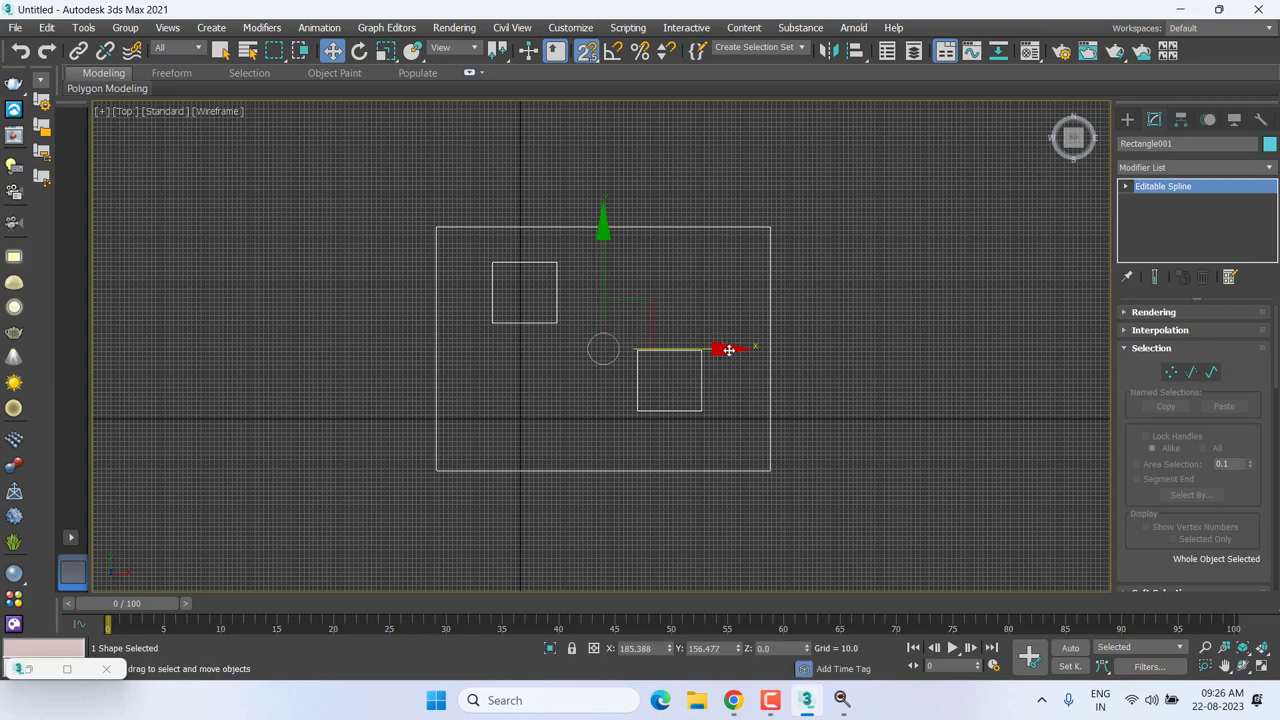
{"action": "key", "text": "f"}
{"action": "scroll", "coordinate": [729, 347], "scroll_direction": "down", "scroll_amount": 3}
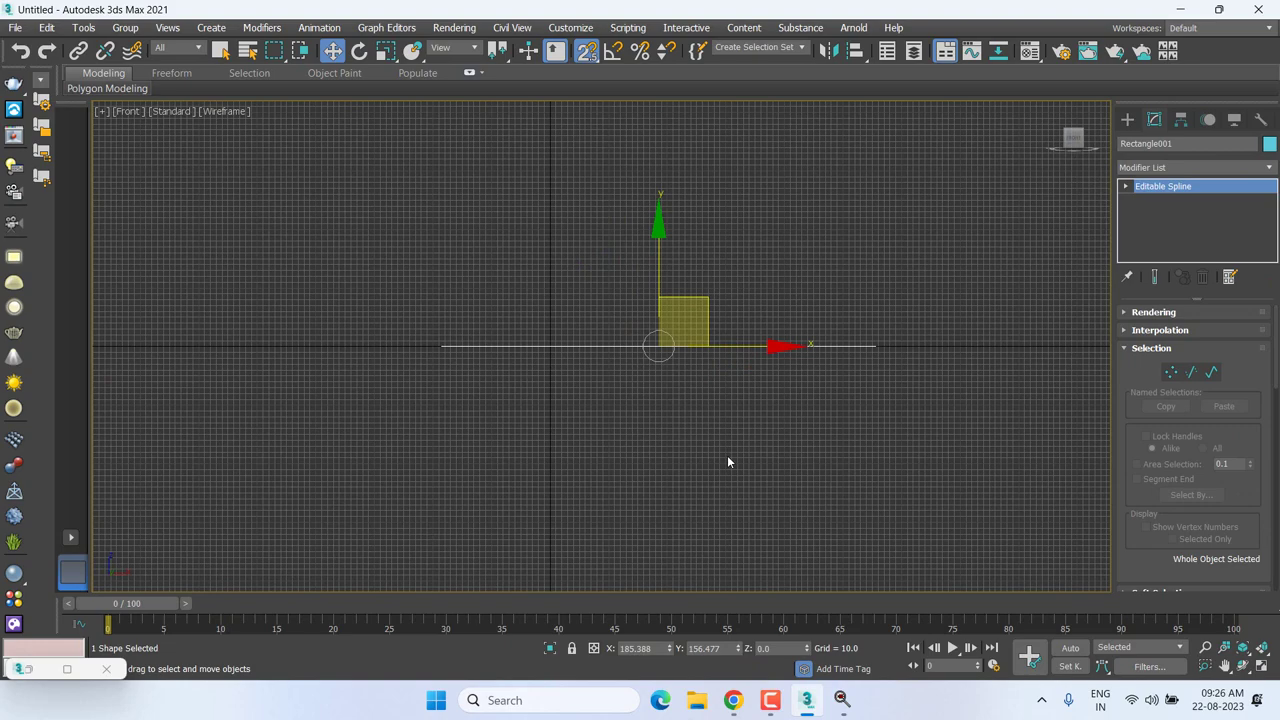
Apply an Extrude modifier (Amount 147) to Rectangle001 from the Modifier List.
{"action": "left_click", "coordinate": [1165, 167]}
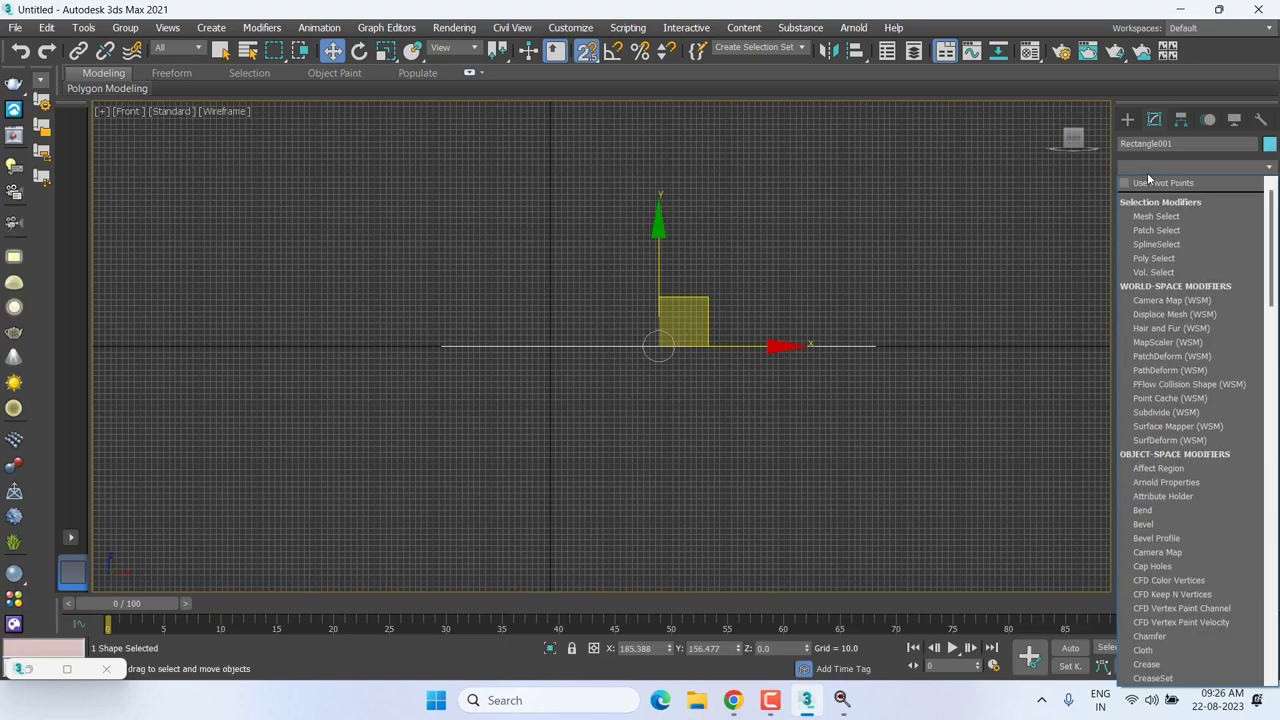
{"action": "key", "text": "e"}
{"action": "key", "text": "l"}
{"action": "key", "text": "l"}
{"action": "key", "text": "l"}
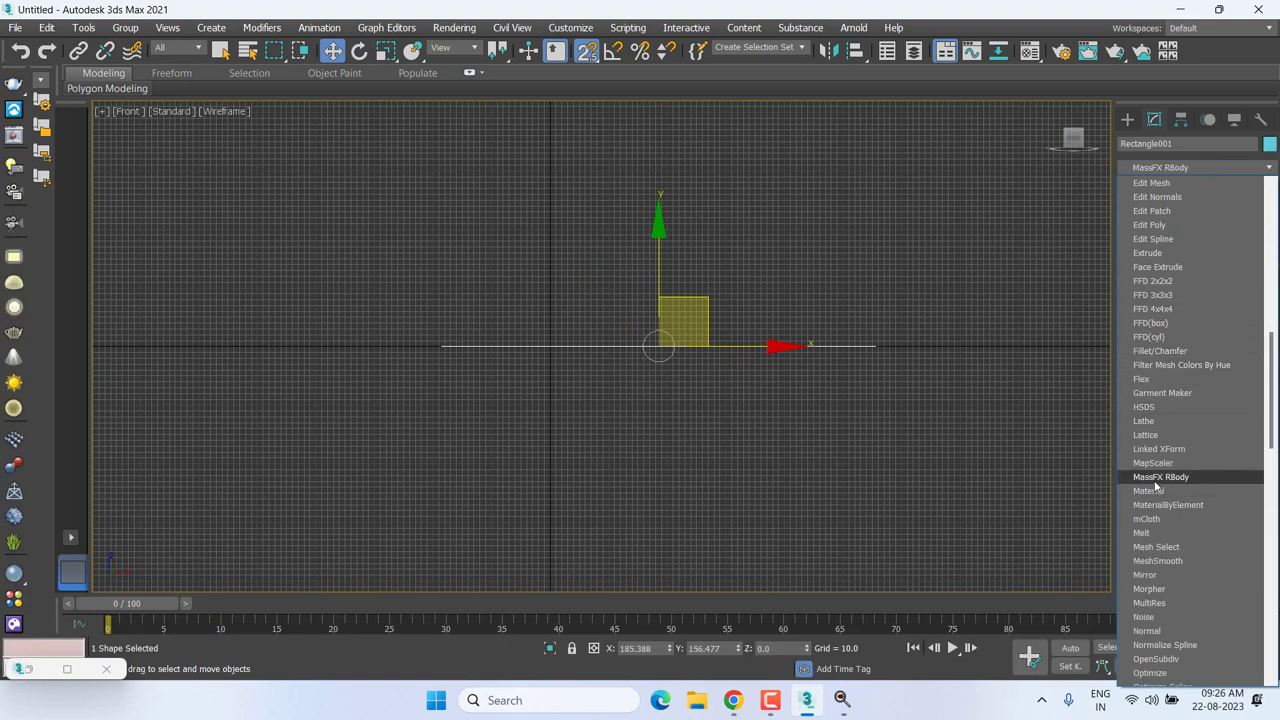
{"action": "key", "text": "n"}
{"action": "key", "text": "n"}
{"action": "key", "text": "n"}
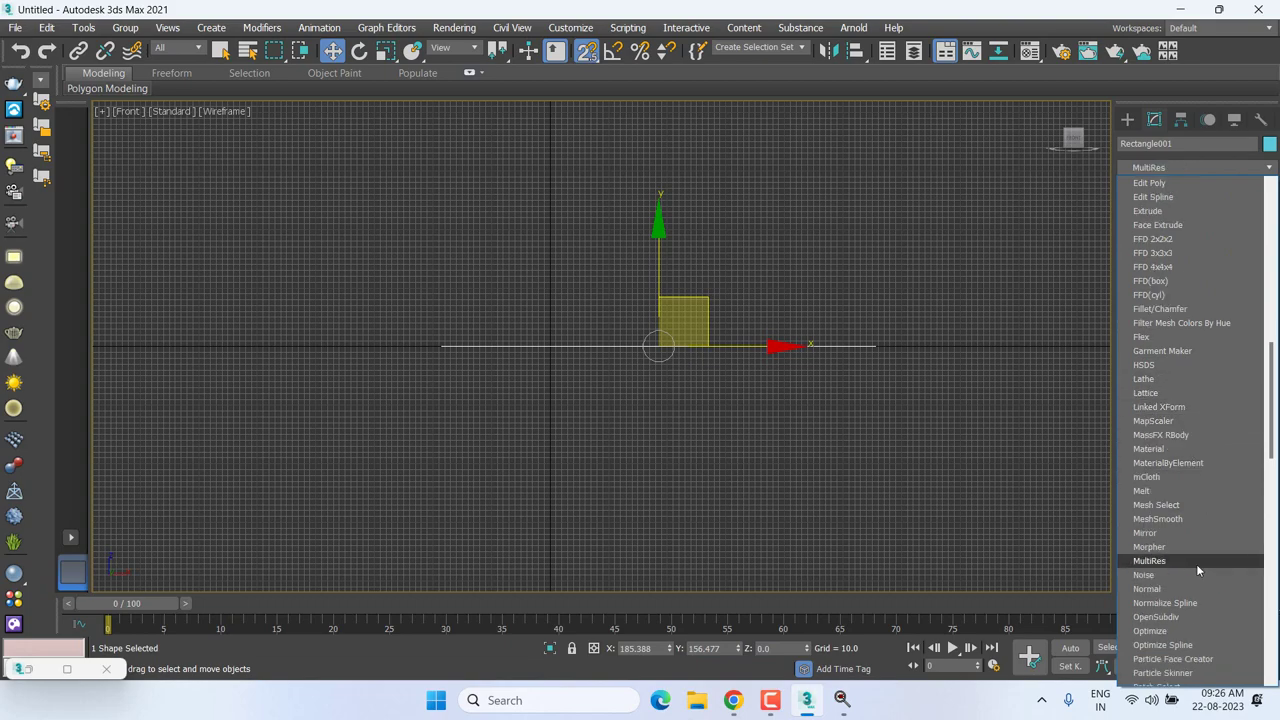
{"action": "scroll", "coordinate": [1196, 564], "scroll_direction": "down", "scroll_amount": 2}
{"action": "key", "text": "e"}
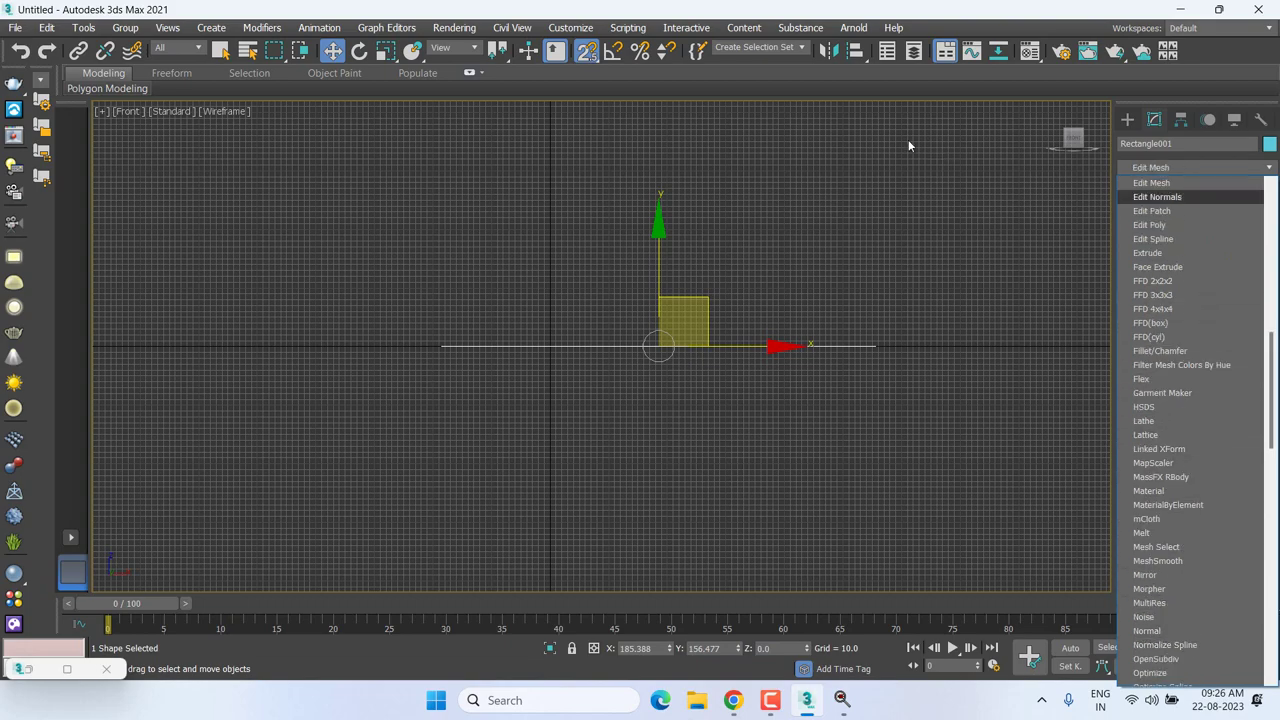
{"action": "key", "text": "Escape"}
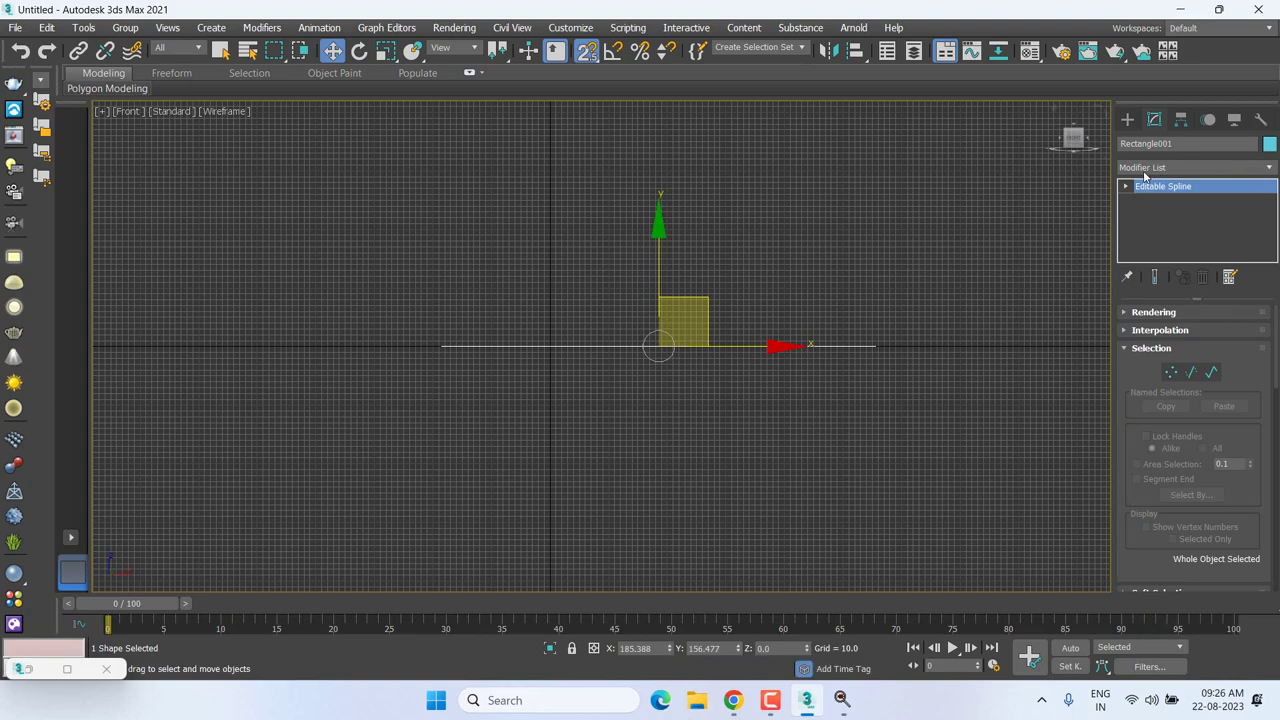
{"action": "left_click", "coordinate": [1143, 170]}
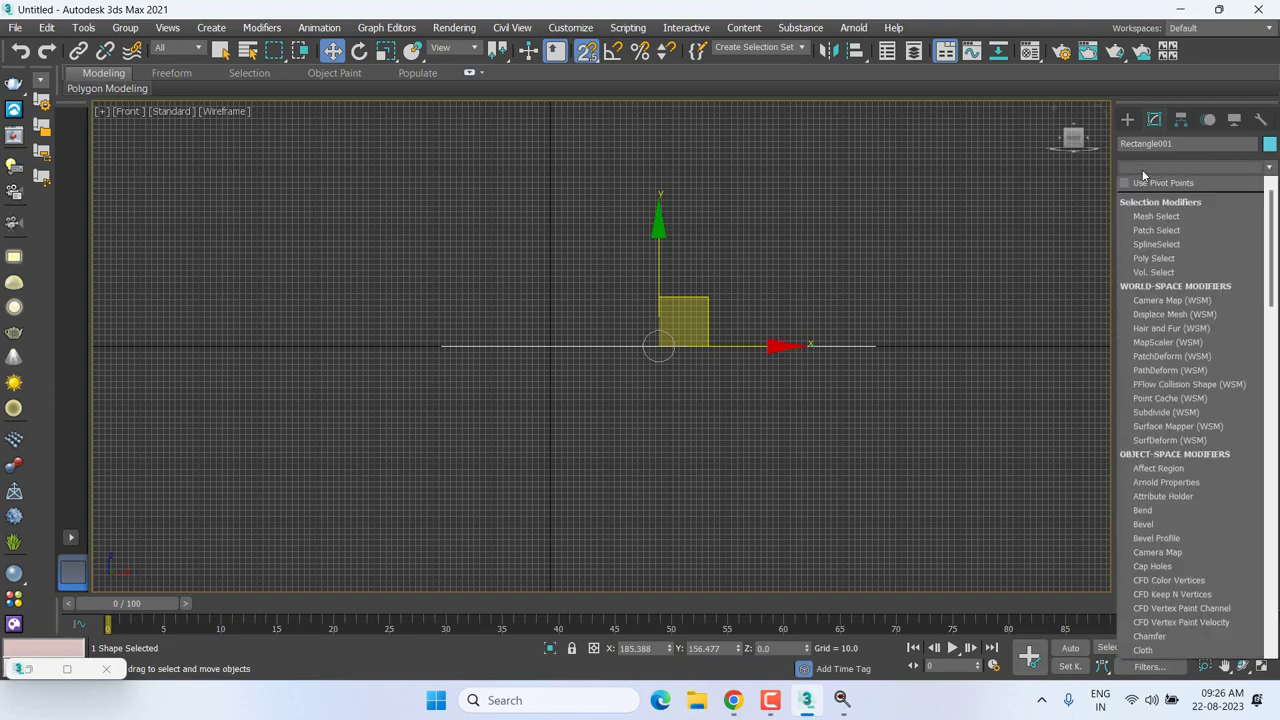
{"action": "key", "text": "e"}
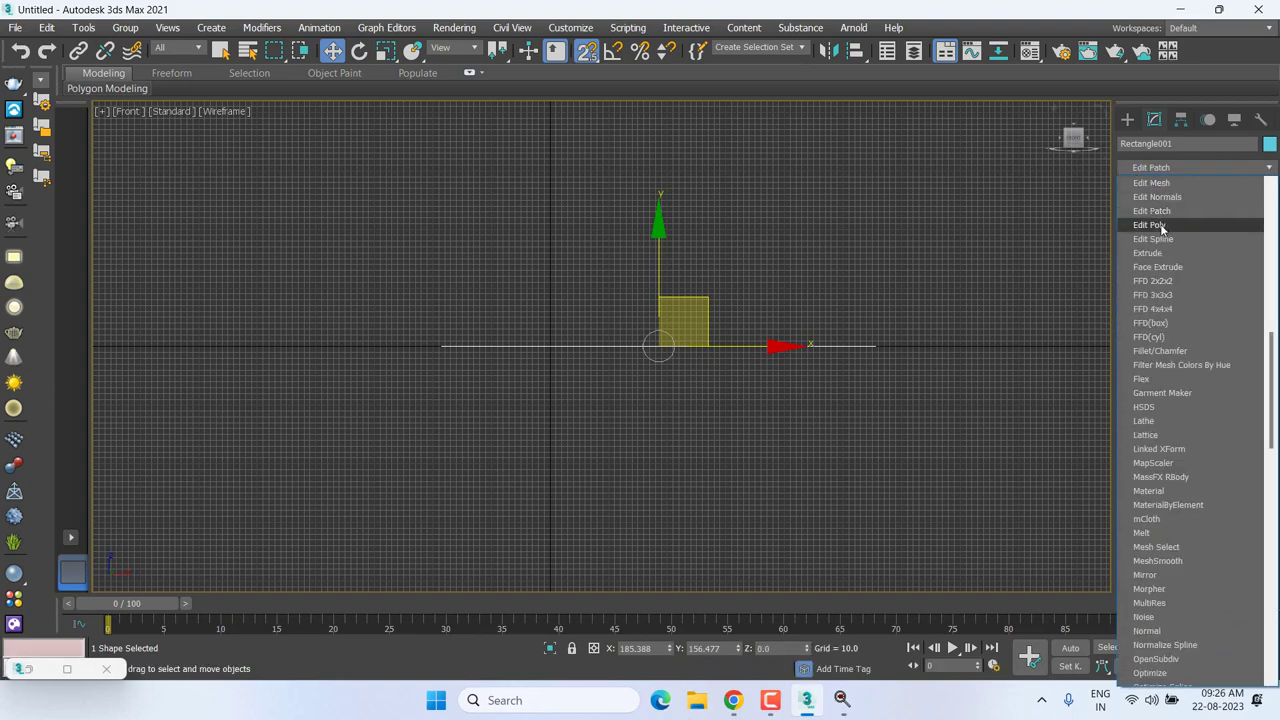
{"action": "left_click", "coordinate": [1148, 253]}
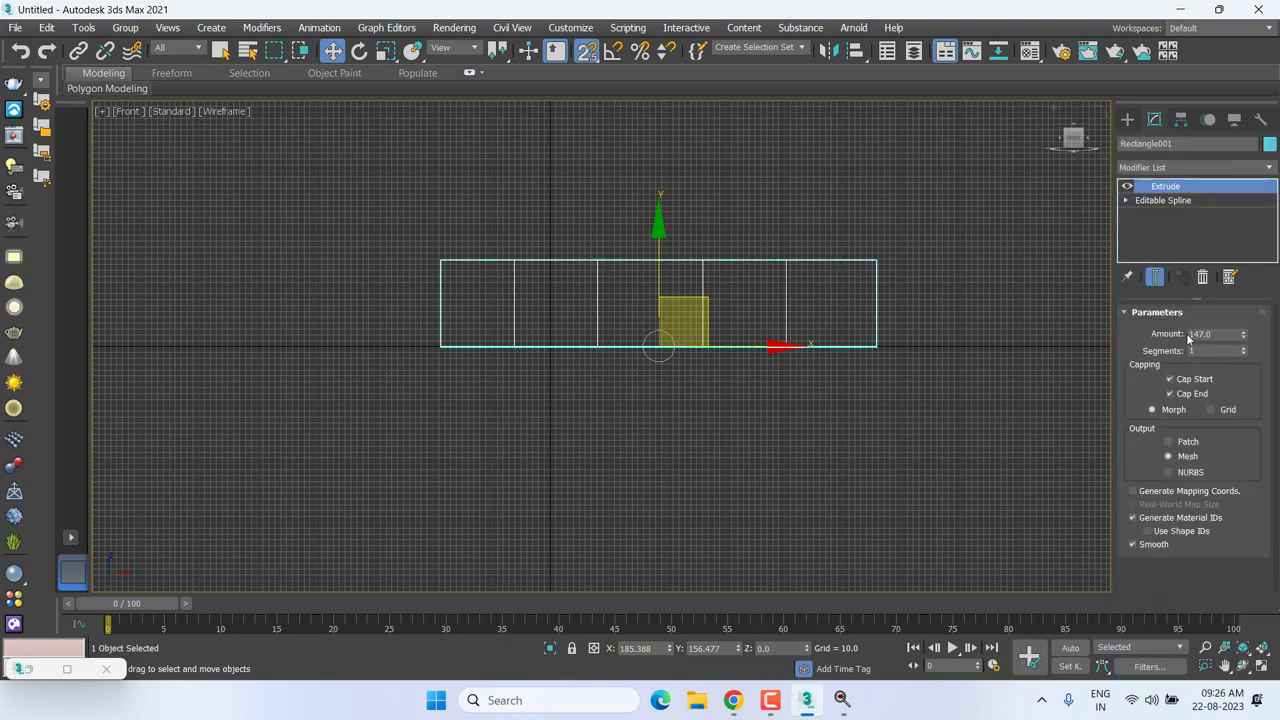
Set the Extrude Amount to 150 and inspect the holed slab in shaded Perspective.
{"action": "left_click", "coordinate": [1195, 334]}
{"action": "type", "text": "150"}
{"action": "key", "text": "Return"}
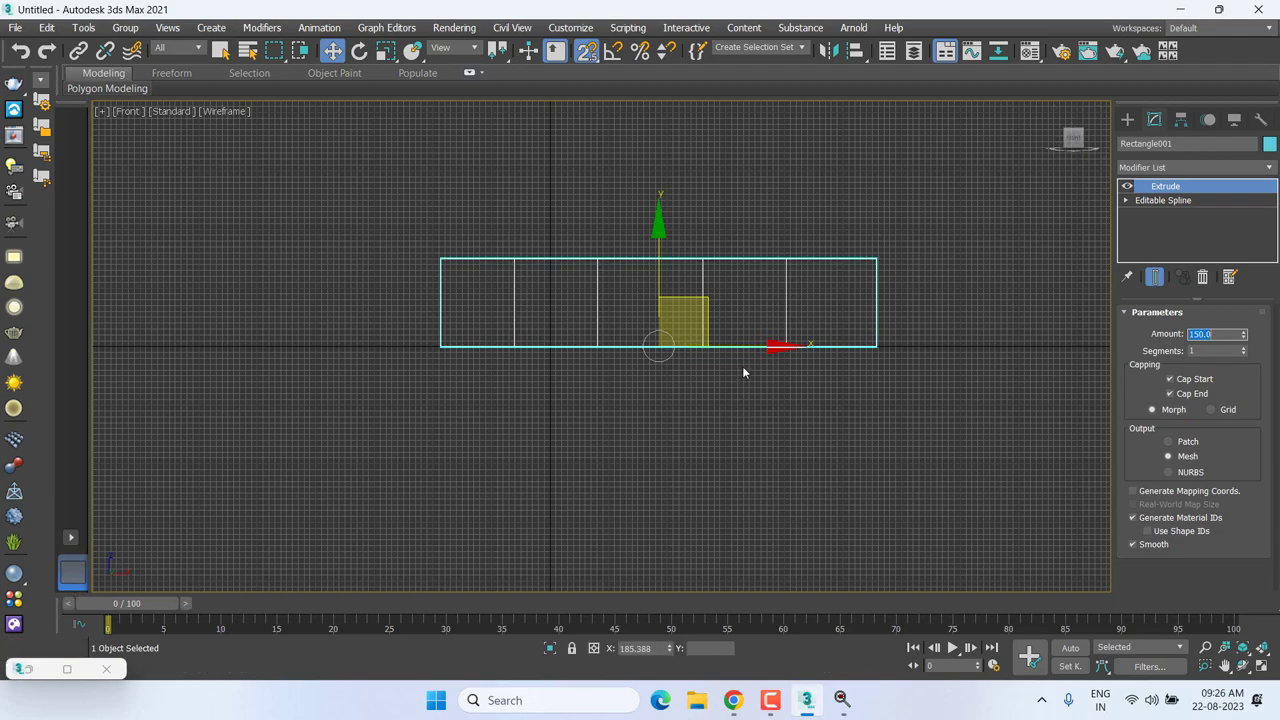
{"action": "mouse_move", "coordinate": [742, 366]}
{"action": "middle_mouse_down"}
{"action": "mouse_move", "coordinate": [568, 433]}
{"action": "mouse_move", "coordinate": [546, 409]}
{"action": "mouse_move", "coordinate": [711, 463]}
{"action": "mouse_move", "coordinate": [697, 480]}
{"action": "middle_mouse_up"}
{"action": "key", "text": "p"}
{"action": "key", "text": "z"}
{"action": "scroll", "coordinate": [732, 392], "scroll_direction": "down", "scroll_amount": 3}
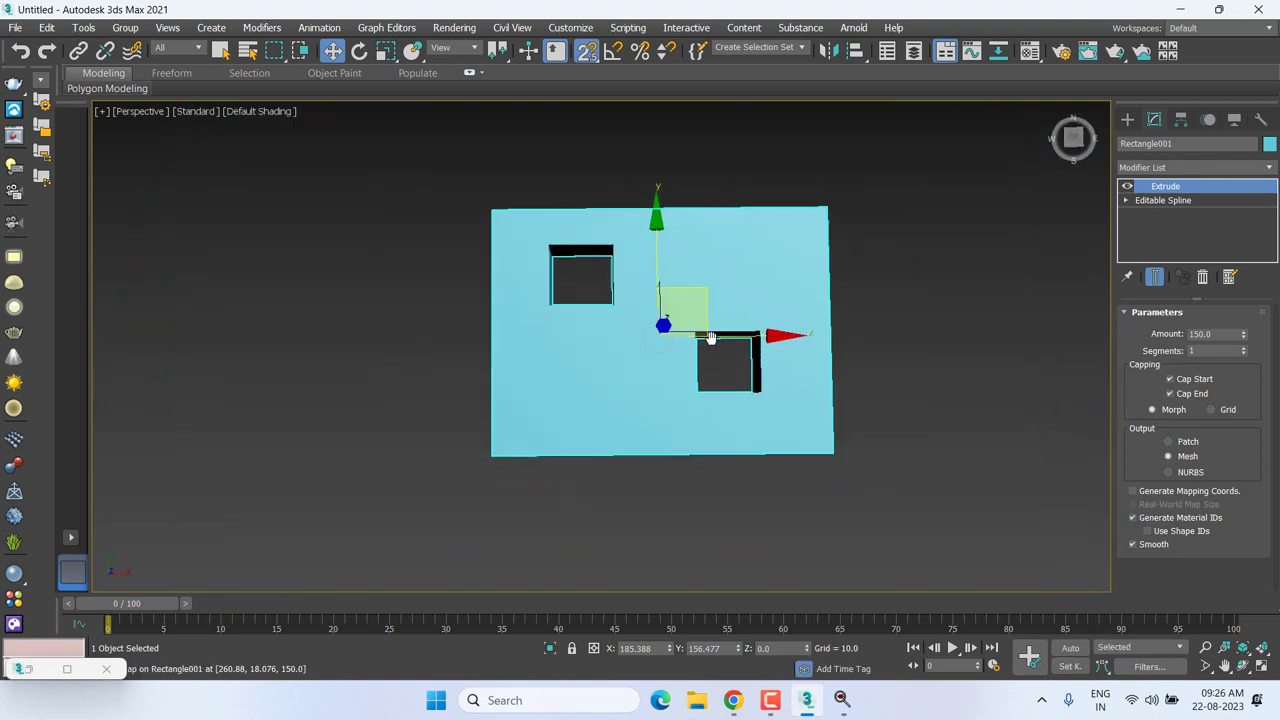
{"action": "middle_click_drag", "start_coordinate": [732, 392], "coordinate": [708, 332]}
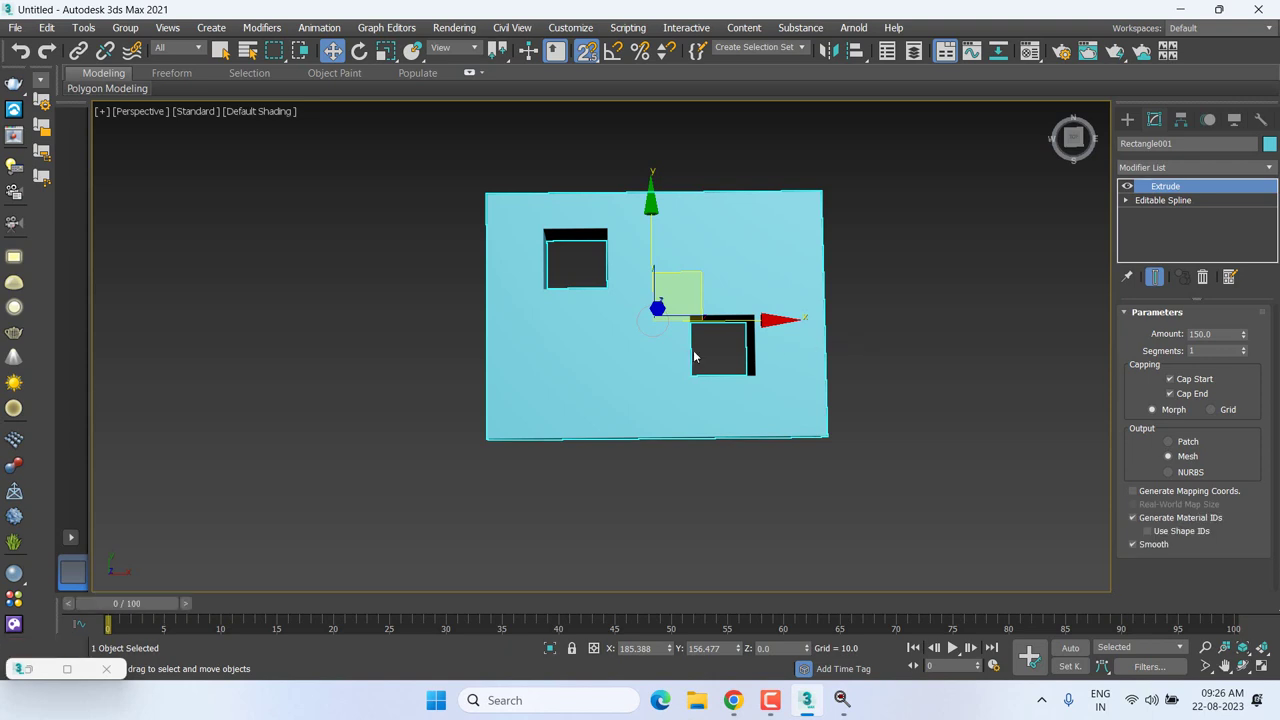
At the Editable Spline's Vertex level, convert all vertices to Corner.
{"action": "left_click", "coordinate": [1124, 200]}
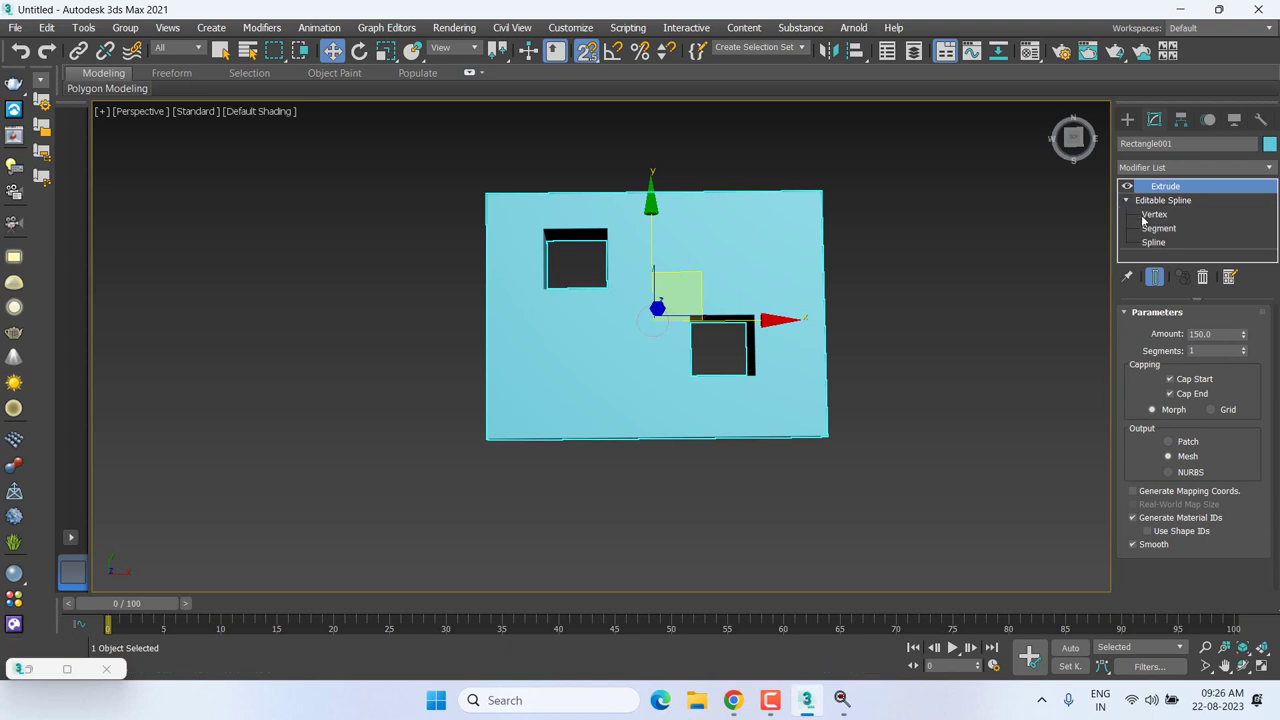
{"action": "left_click", "coordinate": [1154, 214]}
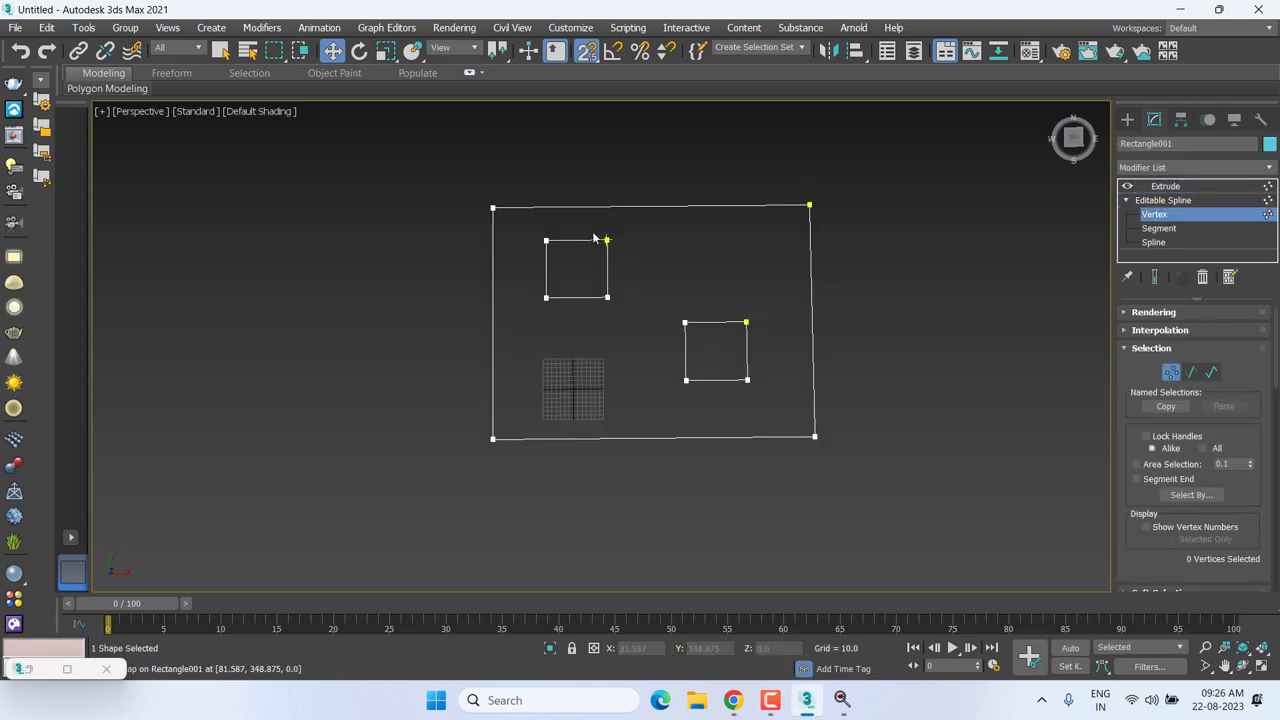
{"action": "left_click_drag", "start_coordinate": [590, 228], "coordinate": [628, 298]}
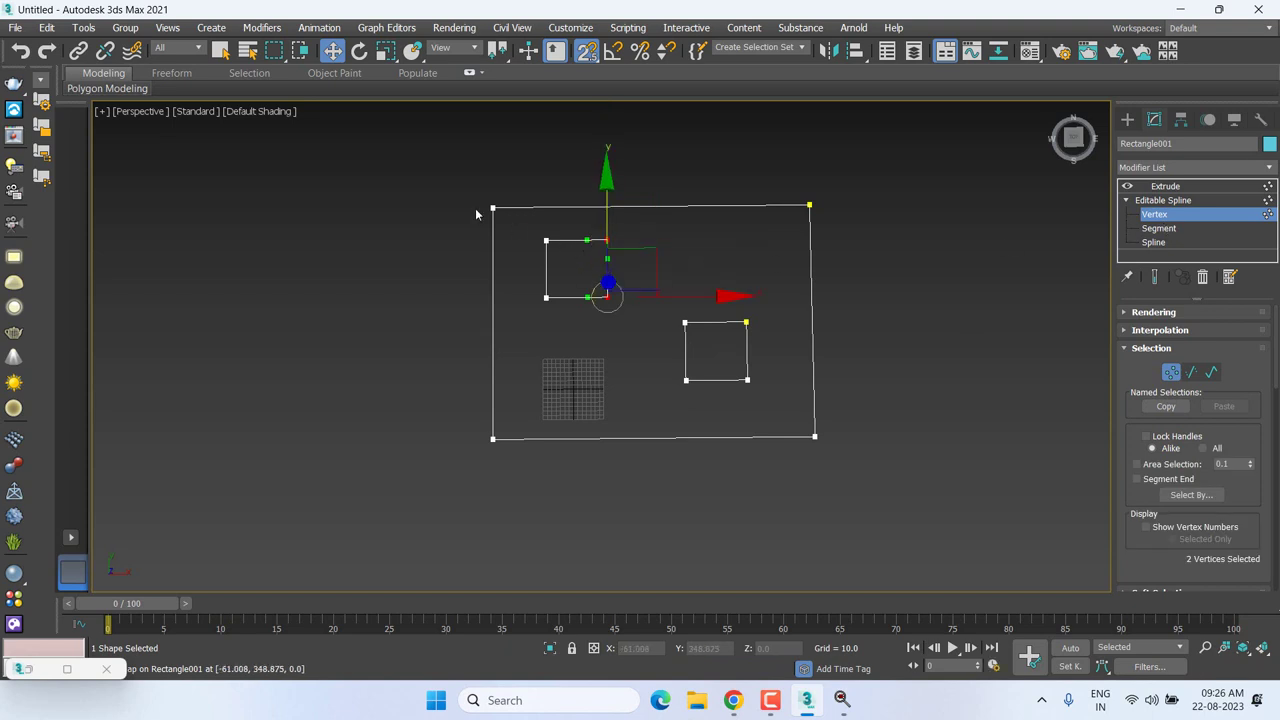
{"action": "left_click_drag", "start_coordinate": [420, 172], "coordinate": [988, 588]}
{"action": "right_click", "coordinate": [720, 392]}
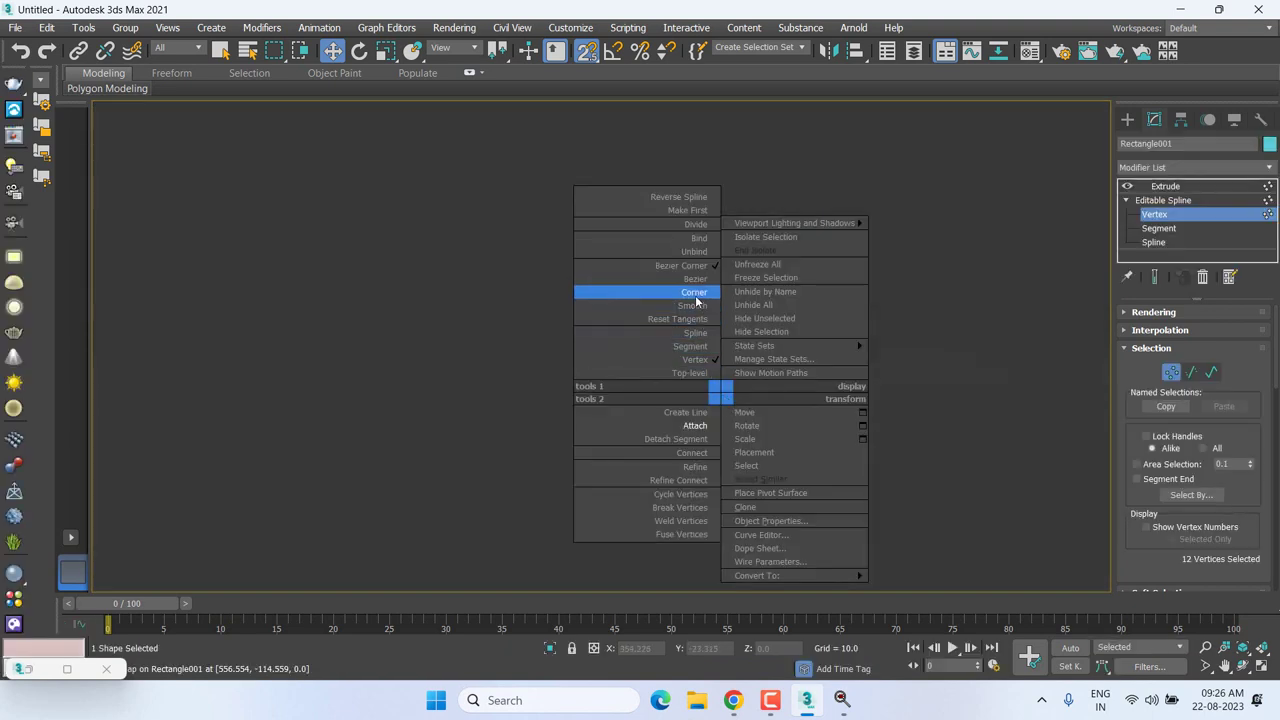
{"action": "left_click", "coordinate": [695, 292]}
Move the upper hole's right vertices to stretch it into a long slot, then return to Extrude.
{"action": "left_click_drag", "start_coordinate": [590, 325], "coordinate": [641, 232]}
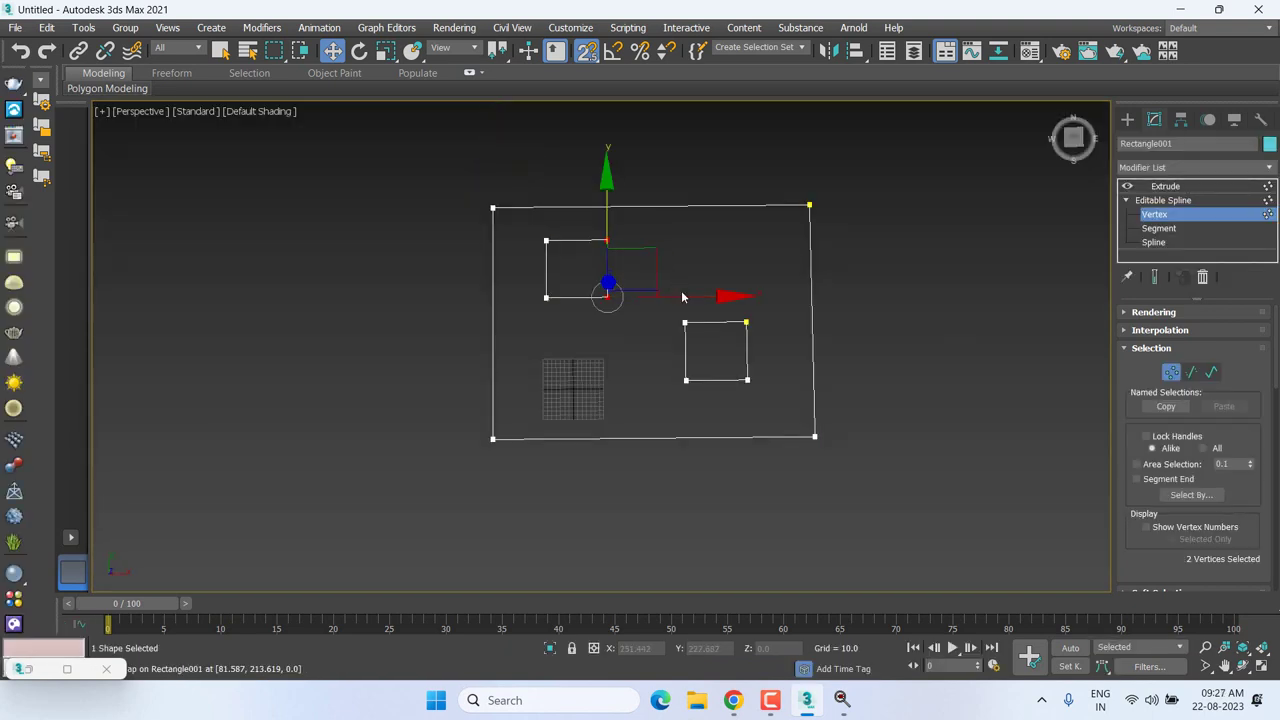
{"action": "left_click_drag", "start_coordinate": [684, 295], "coordinate": [826, 295]}
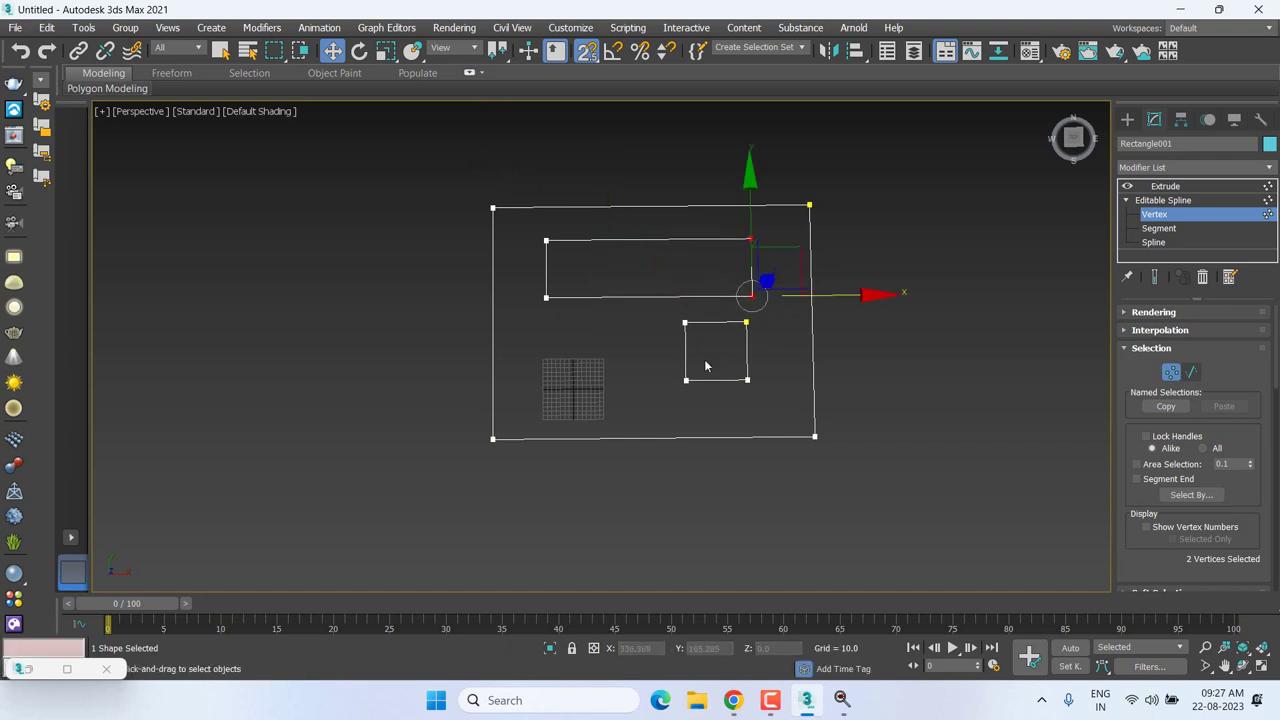
{"action": "mouse_move", "coordinate": [672, 366]}
{"action": "left_mouse_down"}
{"action": "mouse_move", "coordinate": [700, 392]}
{"action": "mouse_move", "coordinate": [634, 377]}
{"action": "left_mouse_up"}
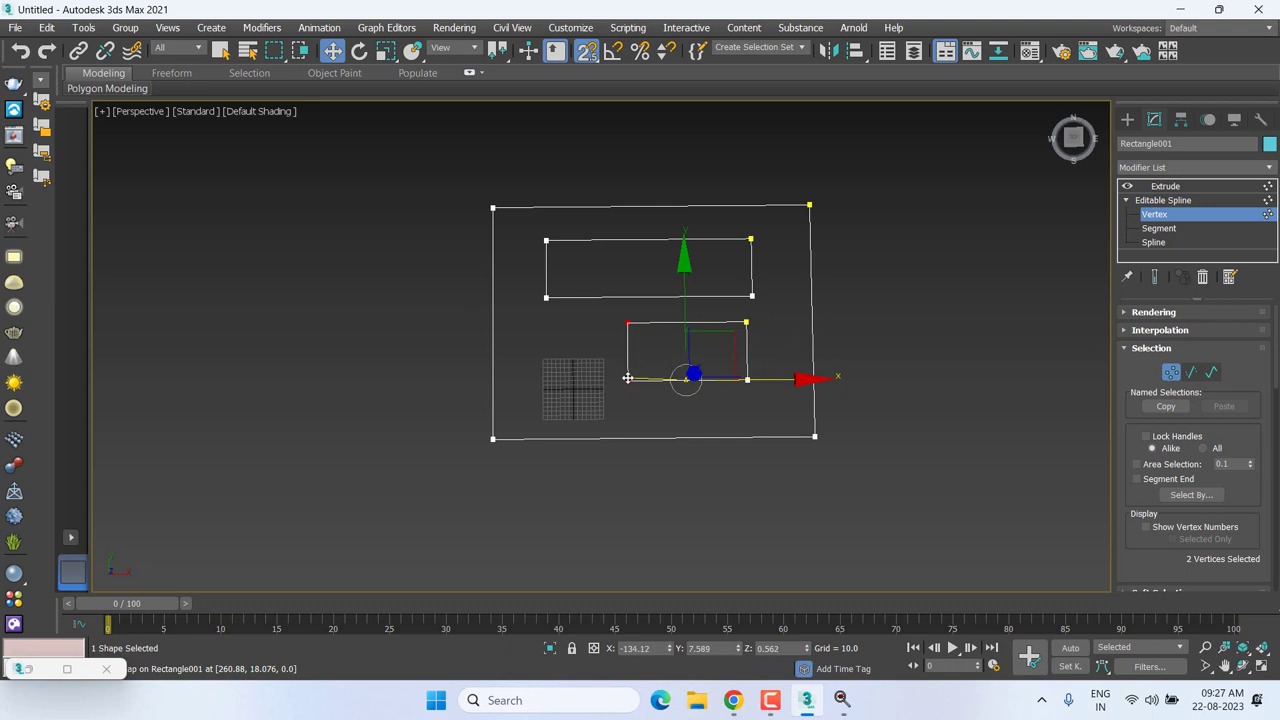
{"action": "left_click", "coordinate": [1165, 186]}
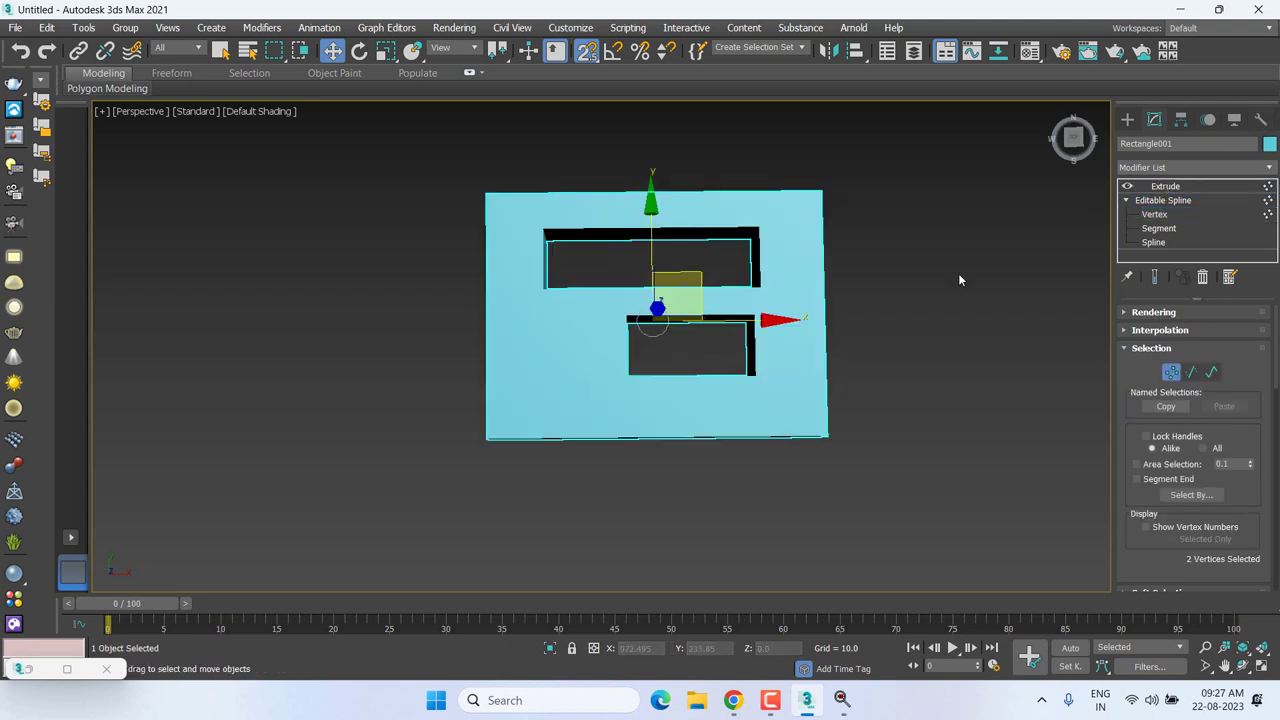
{"action": "left_click", "coordinate": [943, 325]}
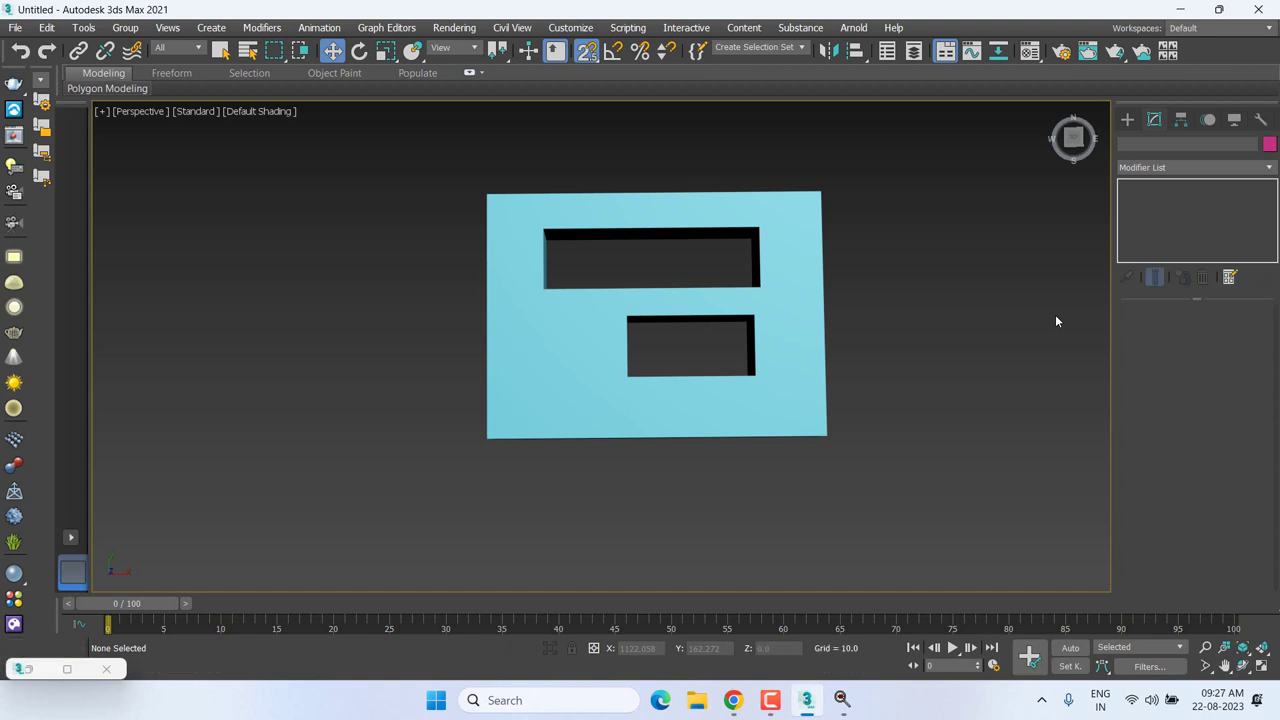
{"action": "scroll", "coordinate": [809, 383], "scroll_direction": "down", "scroll_amount": 5}
{"action": "middle_click_drag", "start_coordinate": [760, 417], "coordinate": [612, 413]}
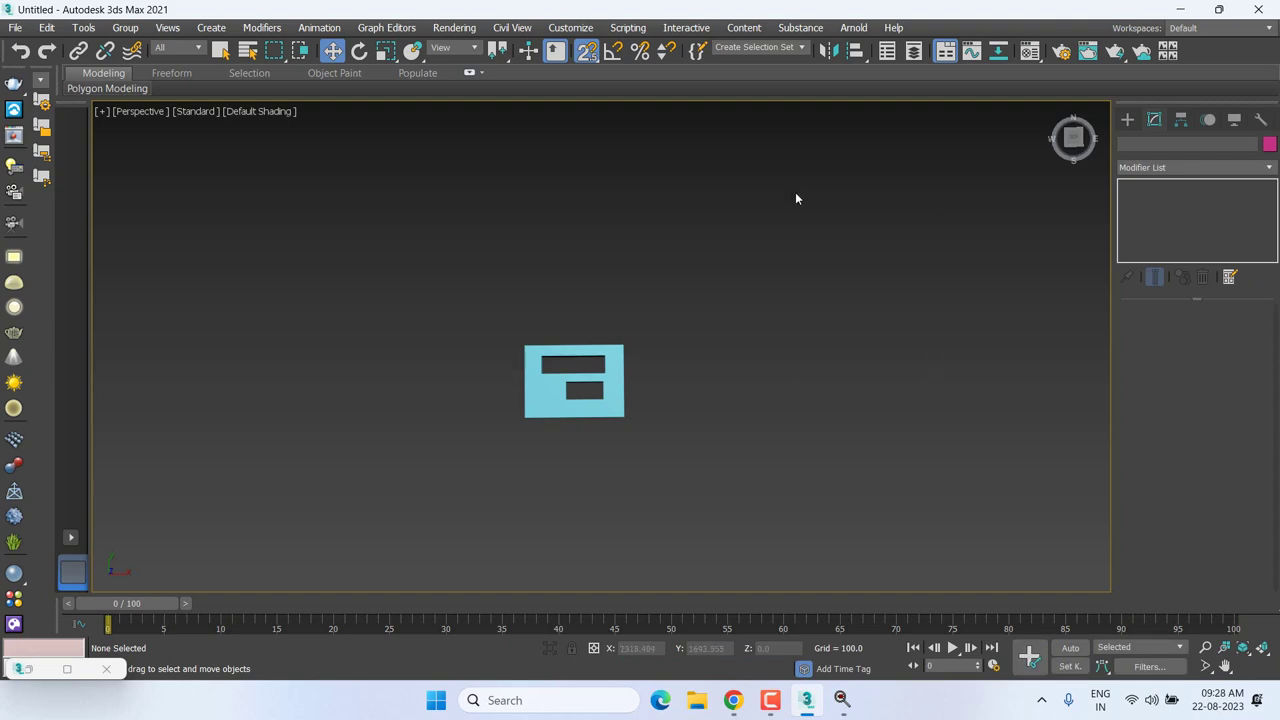
In the Front view, draw a large semicircular arc.
{"action": "scroll", "coordinate": [754, 304], "scroll_direction": "down", "scroll_amount": 5}
{"action": "middle_click_drag", "start_coordinate": [706, 346], "coordinate": [630, 358]}
{"action": "key", "text": "f"}
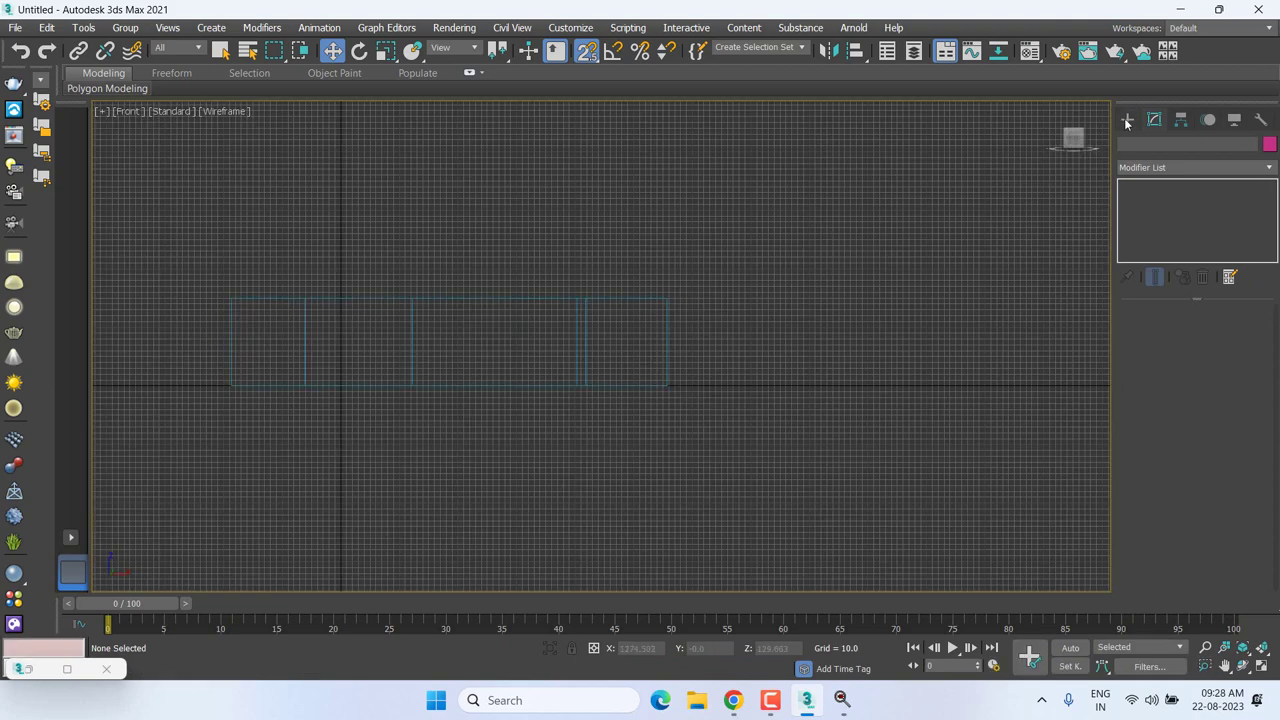
{"action": "scroll", "coordinate": [421, 403], "scroll_direction": "down", "scroll_amount": 4}
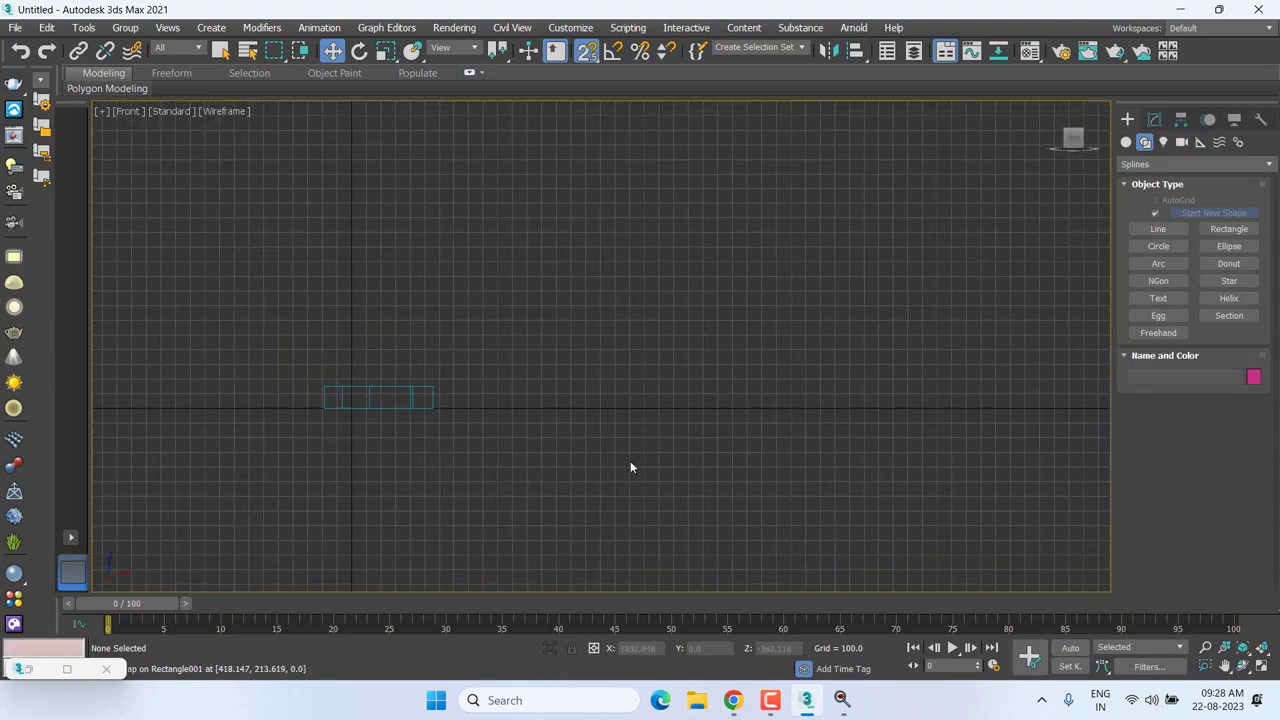
{"action": "middle_click_drag", "start_coordinate": [630, 460], "coordinate": [517, 446]}
{"action": "left_click", "coordinate": [1162, 264]}
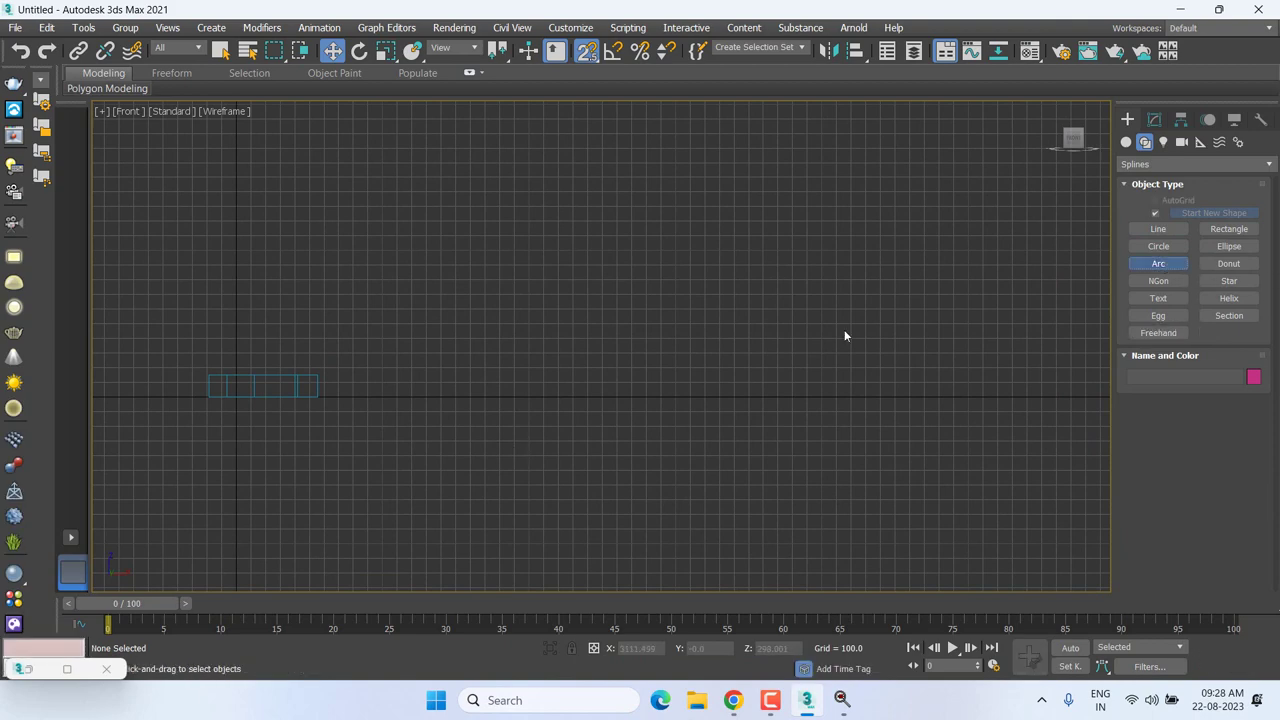
{"action": "left_click_drag", "start_coordinate": [532, 337], "coordinate": [963, 334]}
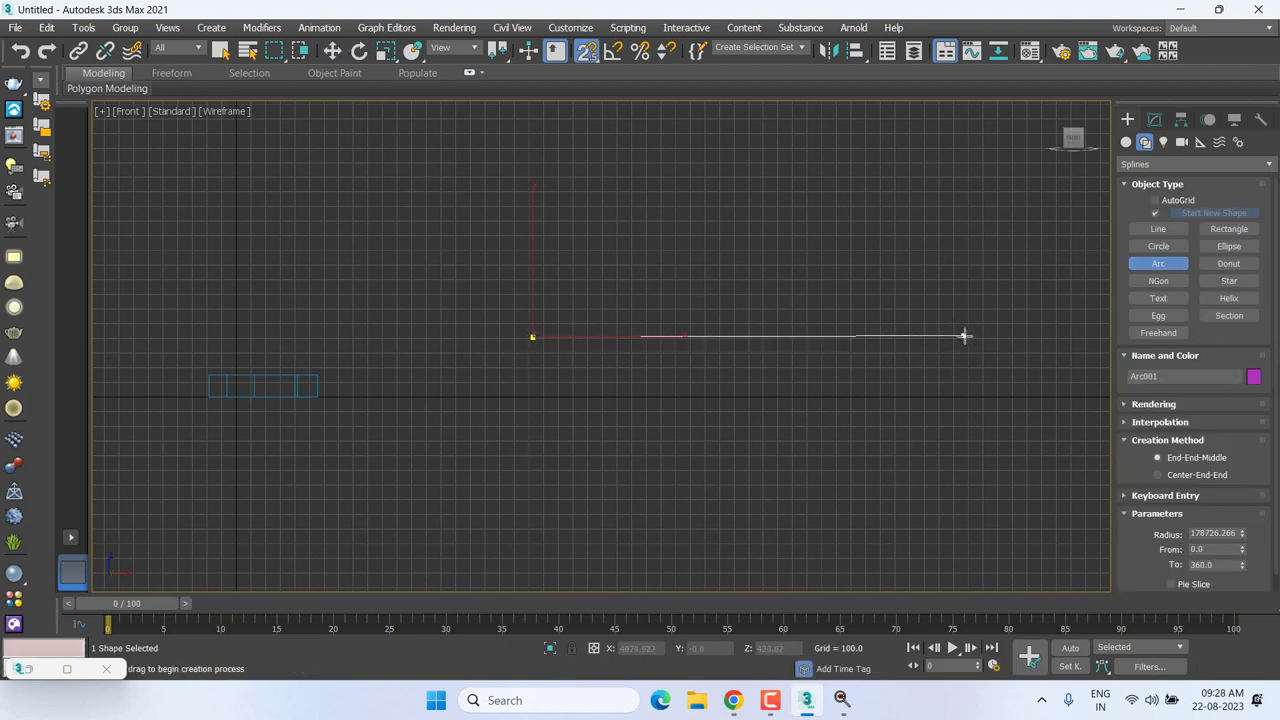
{"action": "left_click", "coordinate": [846, 142]}
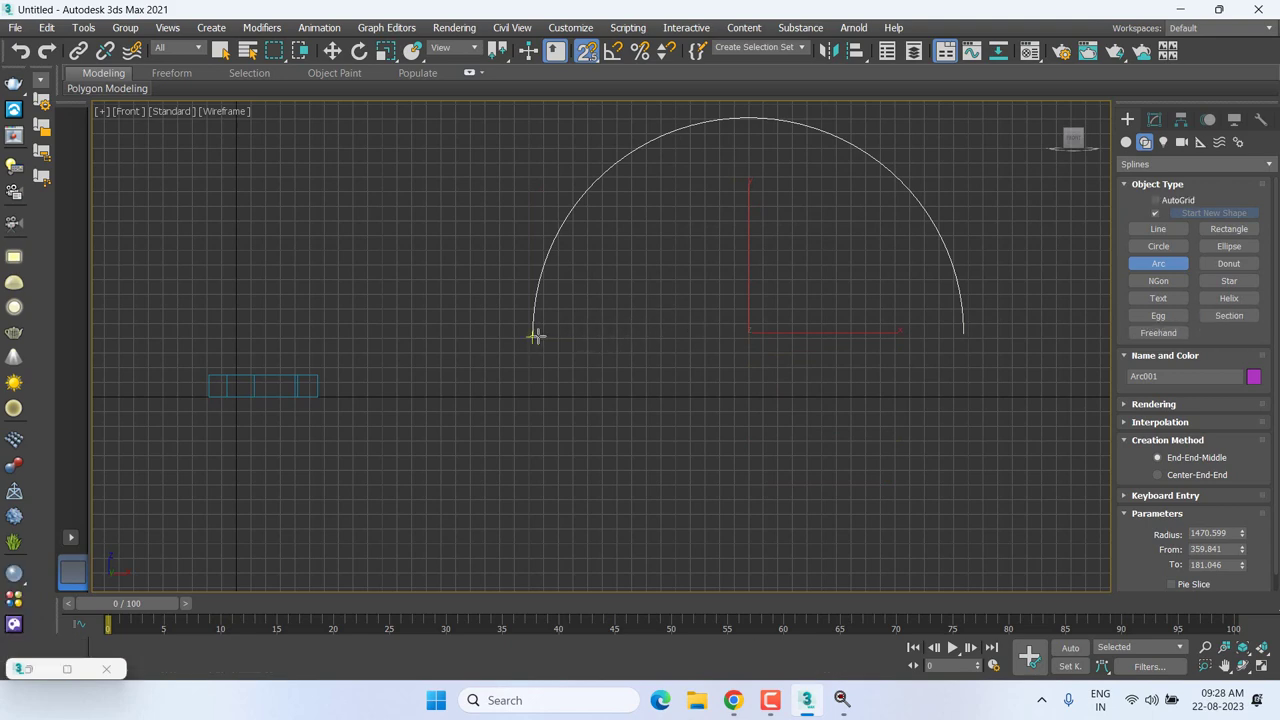
Draw a small arc at the big arc's left end and clone copies along its base.
{"action": "left_click_drag", "start_coordinate": [532, 337], "coordinate": [670, 337]}
{"action": "left_click", "coordinate": [654, 290]}
{"action": "key", "text": "w"}
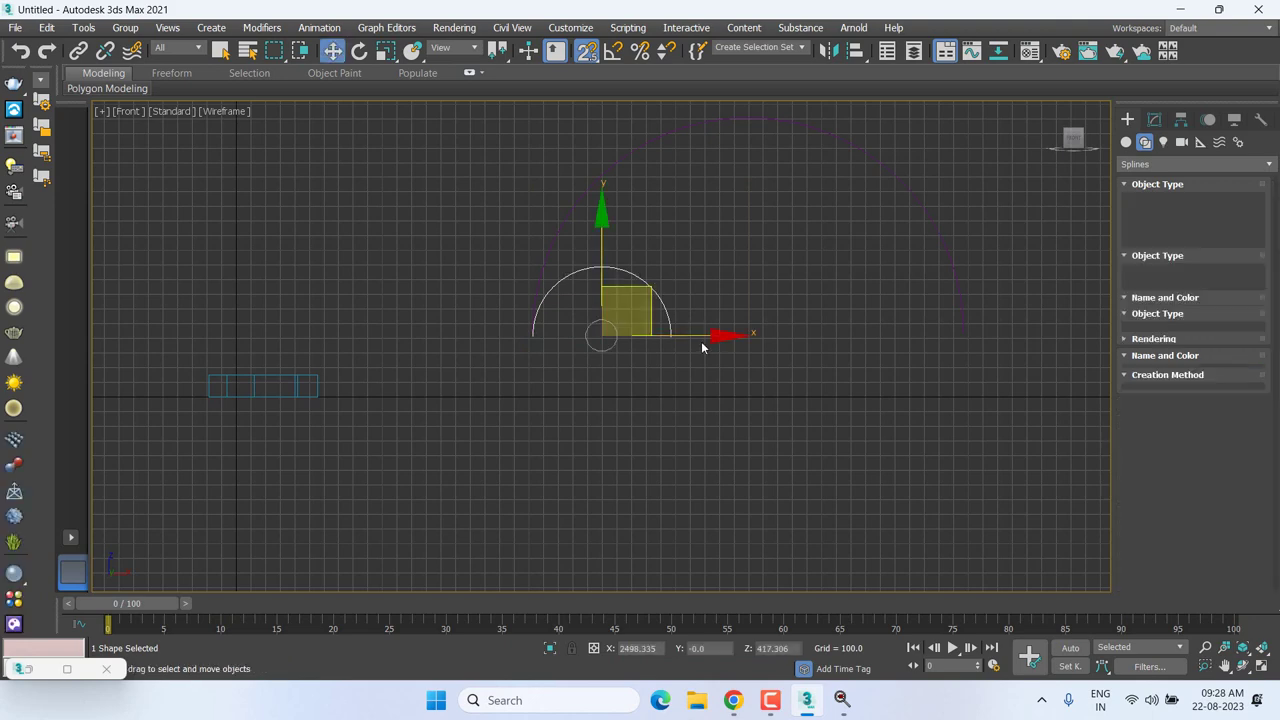
{"action": "mouse_move", "coordinate": [711, 337]}
{"action": "left_mouse_down"}
{"action": "mouse_move", "coordinate": [988, 352]}
{"action": "mouse_move", "coordinate": [760, 346]}
{"action": "left_mouse_up"}
{"action": "key", "text": "Return"}
{"action": "key", "text": "space"}
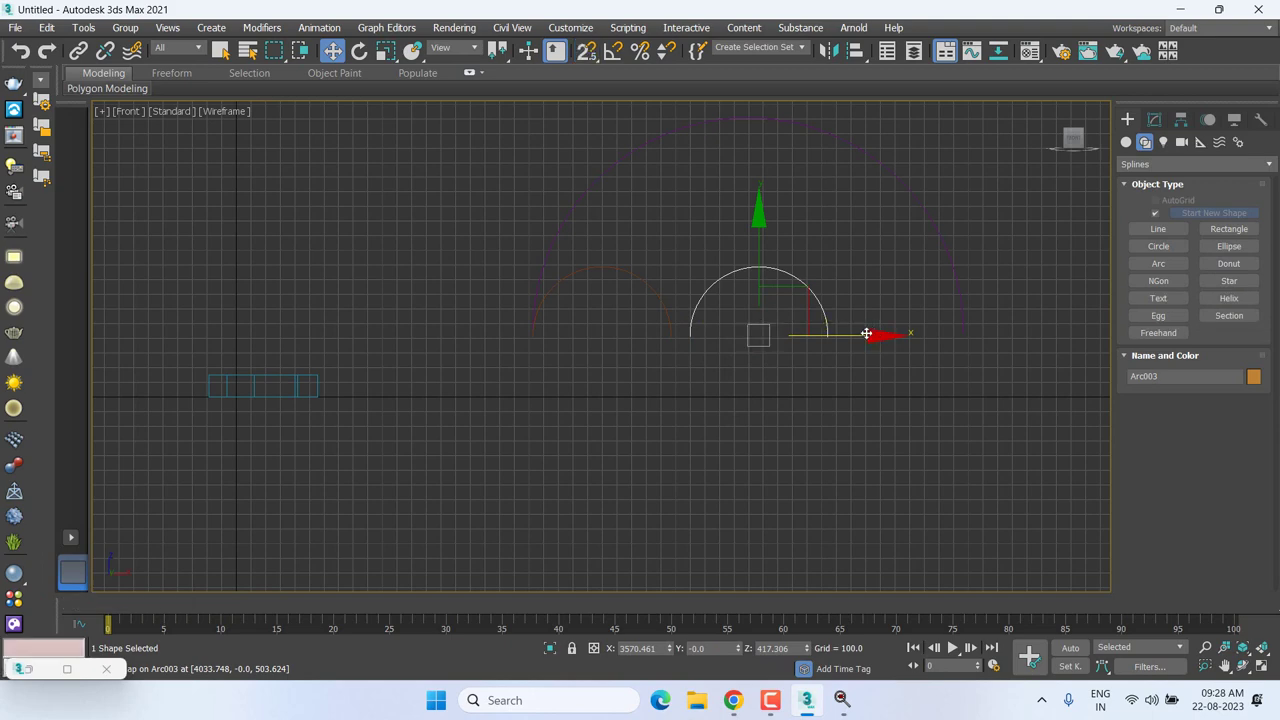
{"action": "mouse_move", "coordinate": [866, 333]}
{"action": "left_mouse_down"}
{"action": "mouse_move", "coordinate": [844, 335]}
{"action": "mouse_move", "coordinate": [986, 335]}
{"action": "left_mouse_up"}
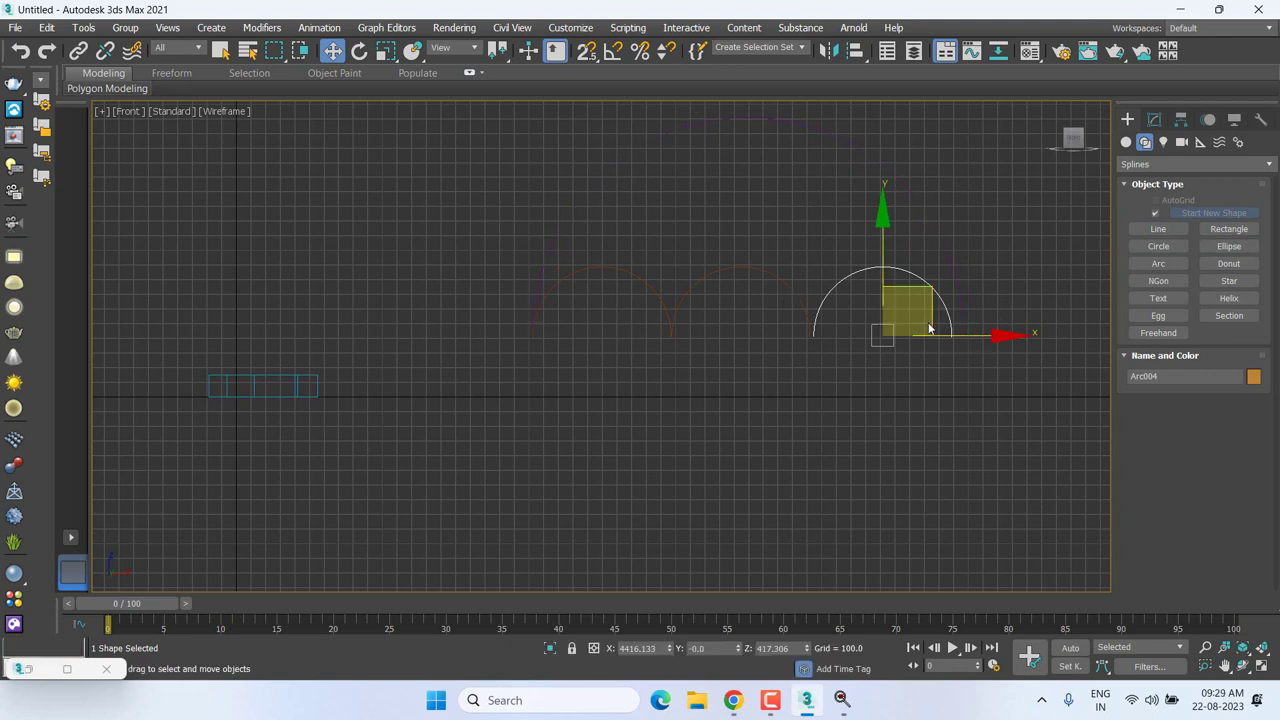
Draw a closed four-corner diamond spline, Line001, left of the arcs, then select Rectangle001.
{"action": "left_click", "coordinate": [1157, 229]}
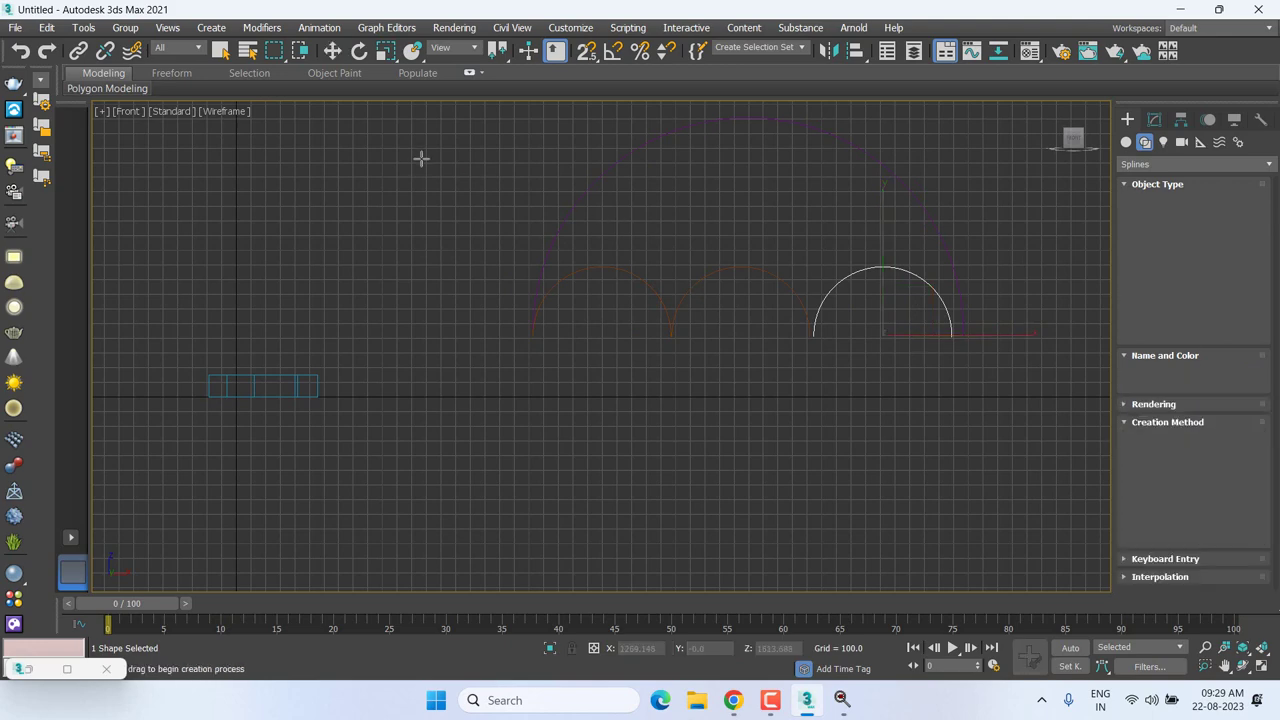
{"action": "left_click", "coordinate": [418, 152]}
{"action": "left_click", "coordinate": [375, 201]}
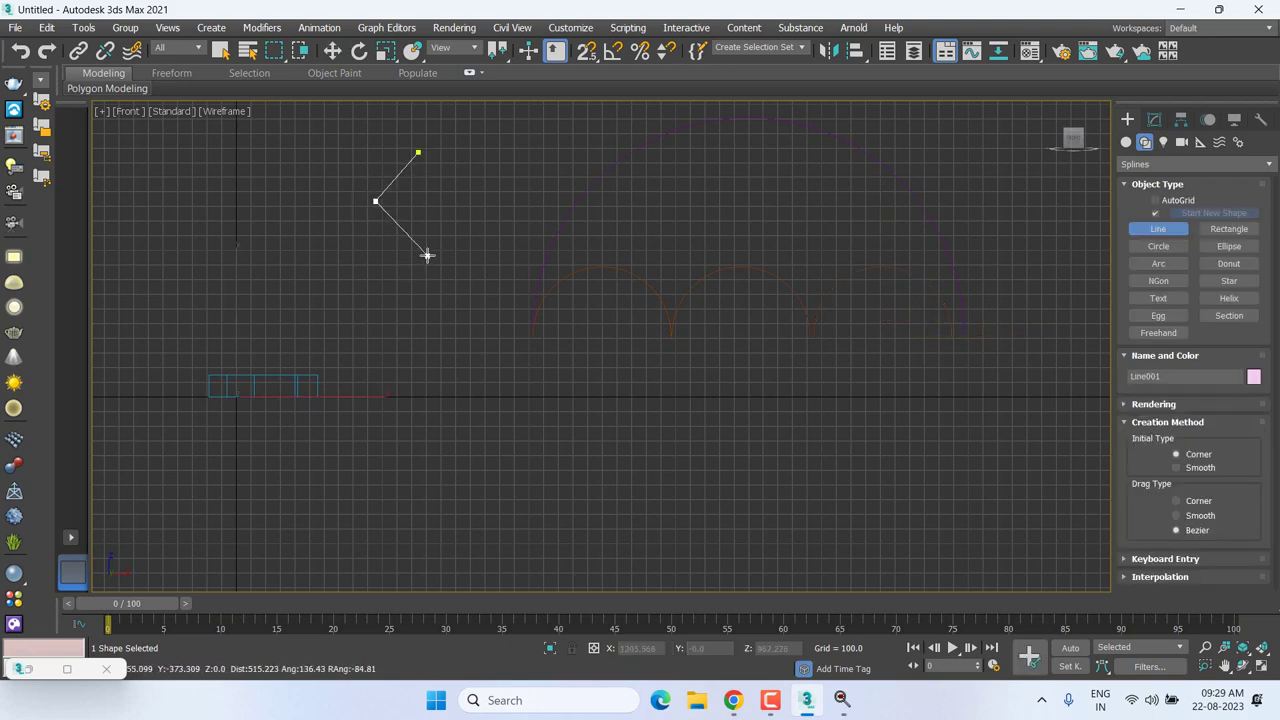
{"action": "left_click", "coordinate": [427, 255]}
{"action": "left_click", "coordinate": [460, 203]}
{"action": "left_click", "coordinate": [418, 152]}
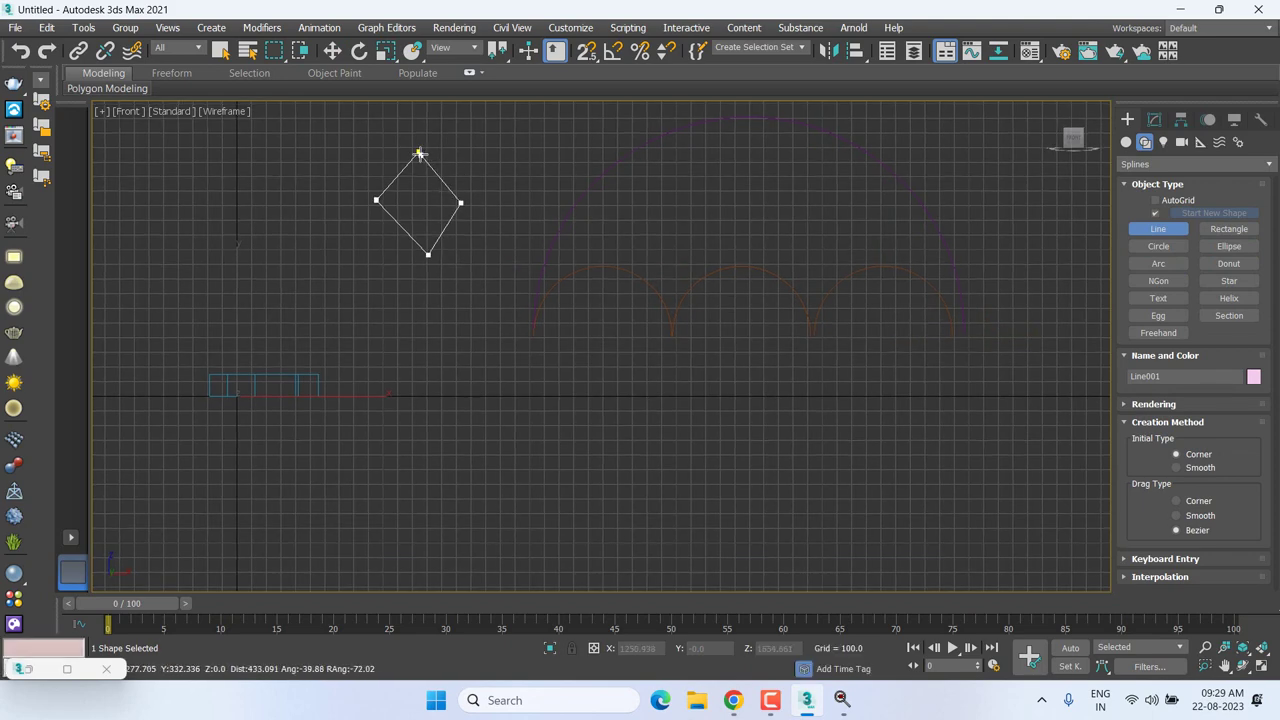
{"action": "left_click", "coordinate": [420, 153]}
{"action": "left_click", "coordinate": [607, 360]}
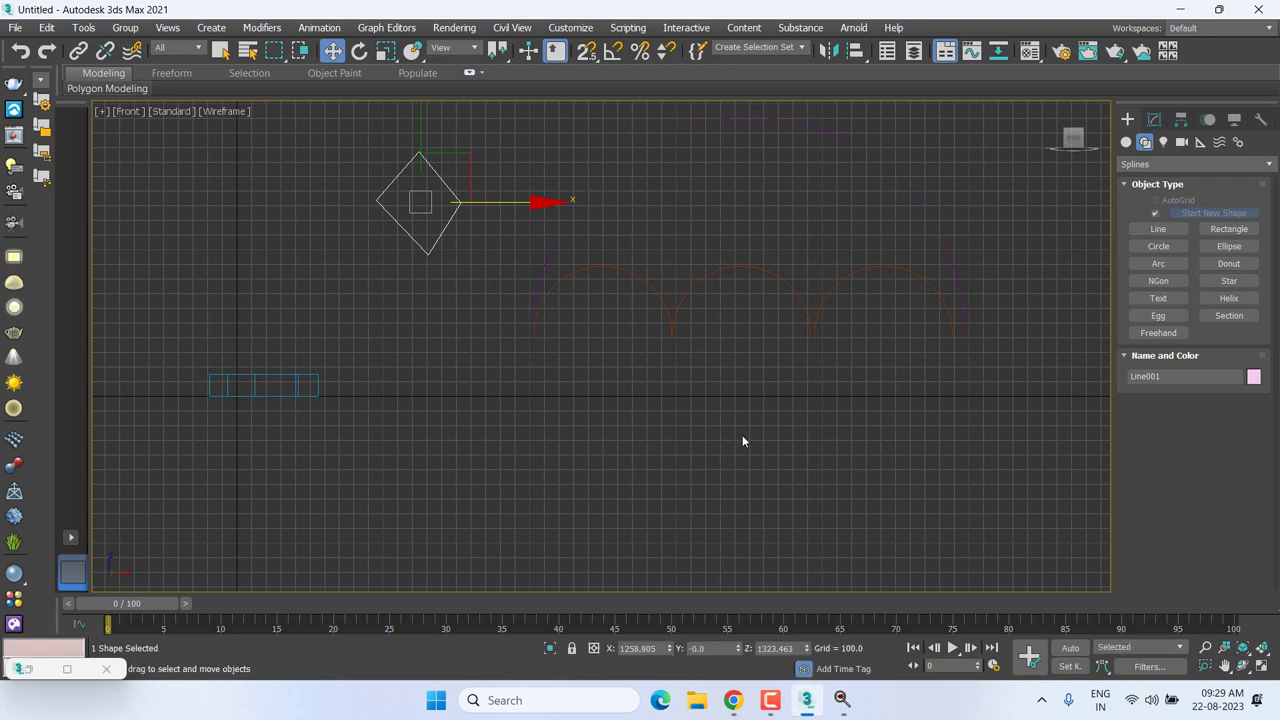
{"action": "scroll", "coordinate": [640, 433], "scroll_direction": "down", "scroll_amount": 3}
{"action": "left_click", "coordinate": [431, 414]}
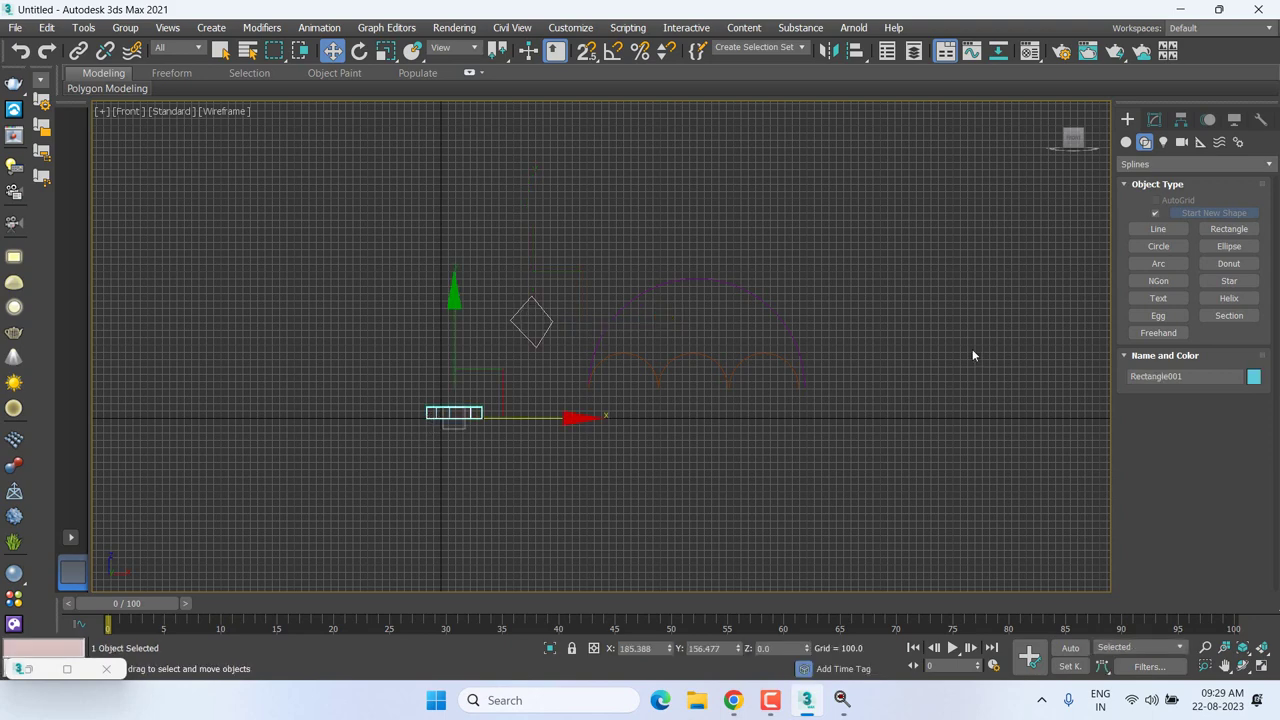
Delete every object in the scene and switch to the empty Perspective view.
{"action": "scroll", "coordinate": [872, 393], "scroll_direction": "down", "scroll_amount": 4}
{"action": "key", "text": "ctrl+a"}
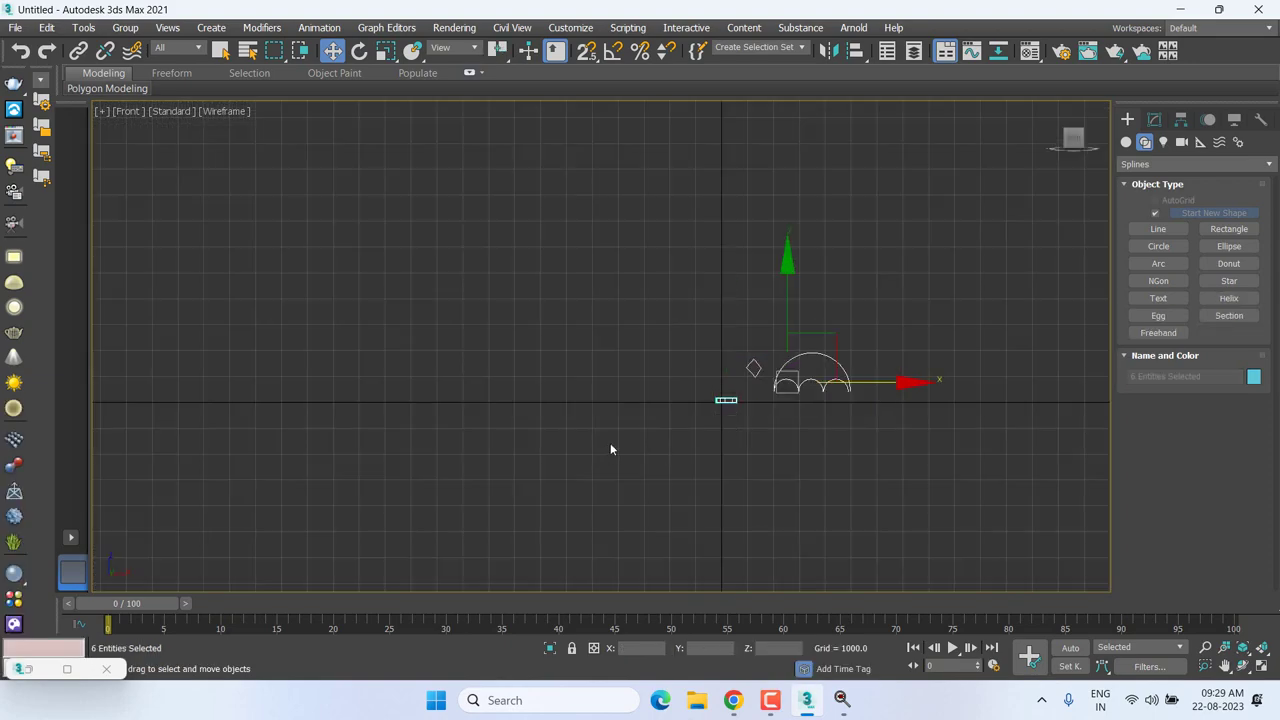
{"action": "key", "text": "Delete"}
{"action": "key", "text": "z"}
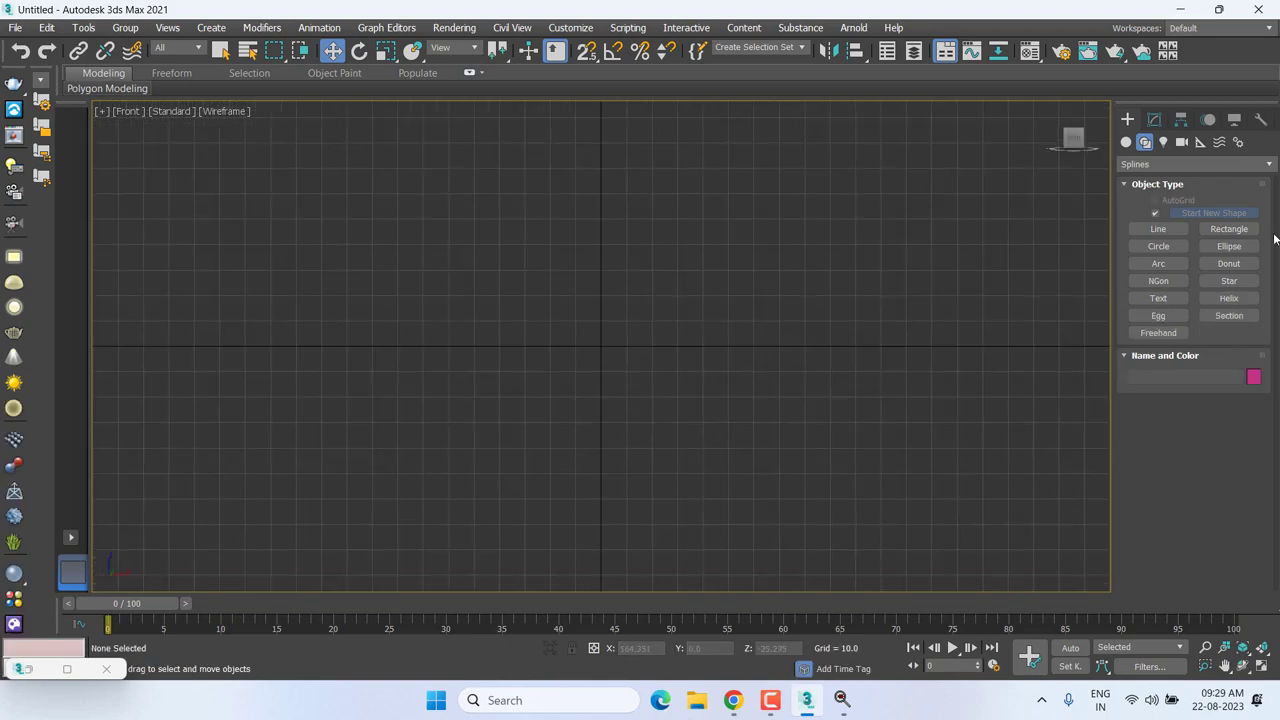
{"action": "key", "text": "p"}
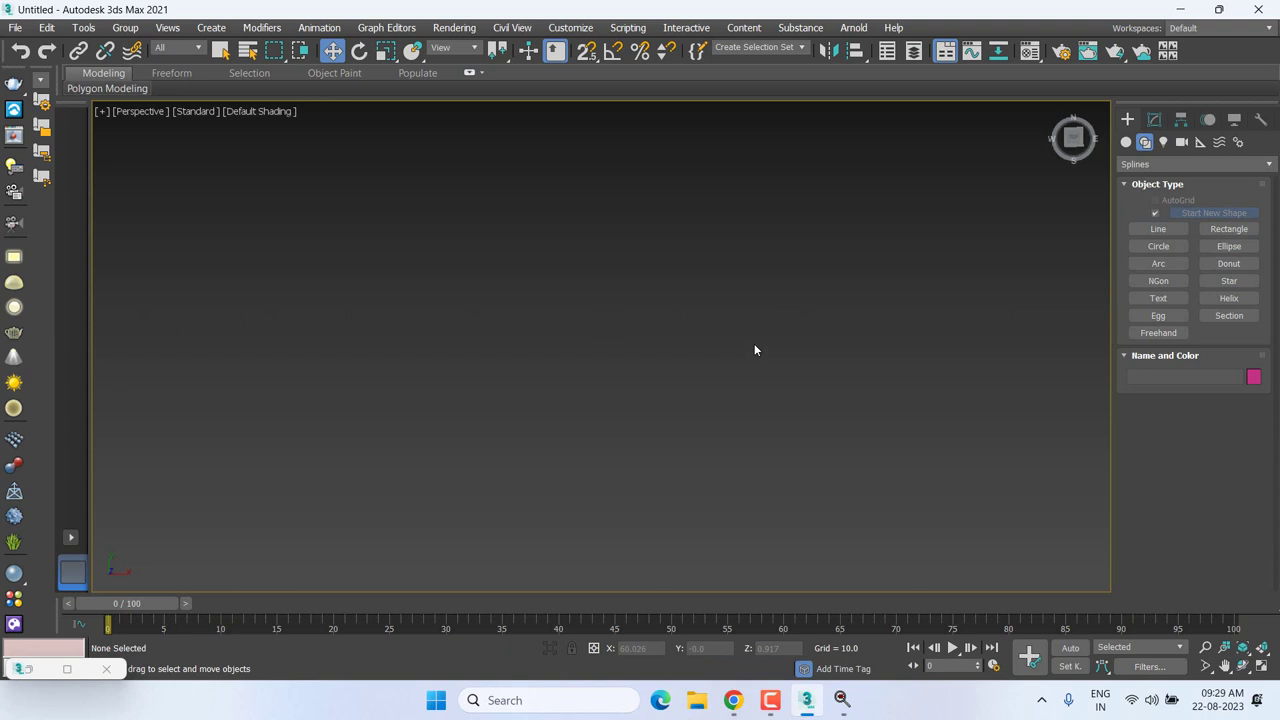
Create an upright Box001 from Standard Primitives and move it into view.
{"action": "left_click", "coordinate": [1126, 142]}
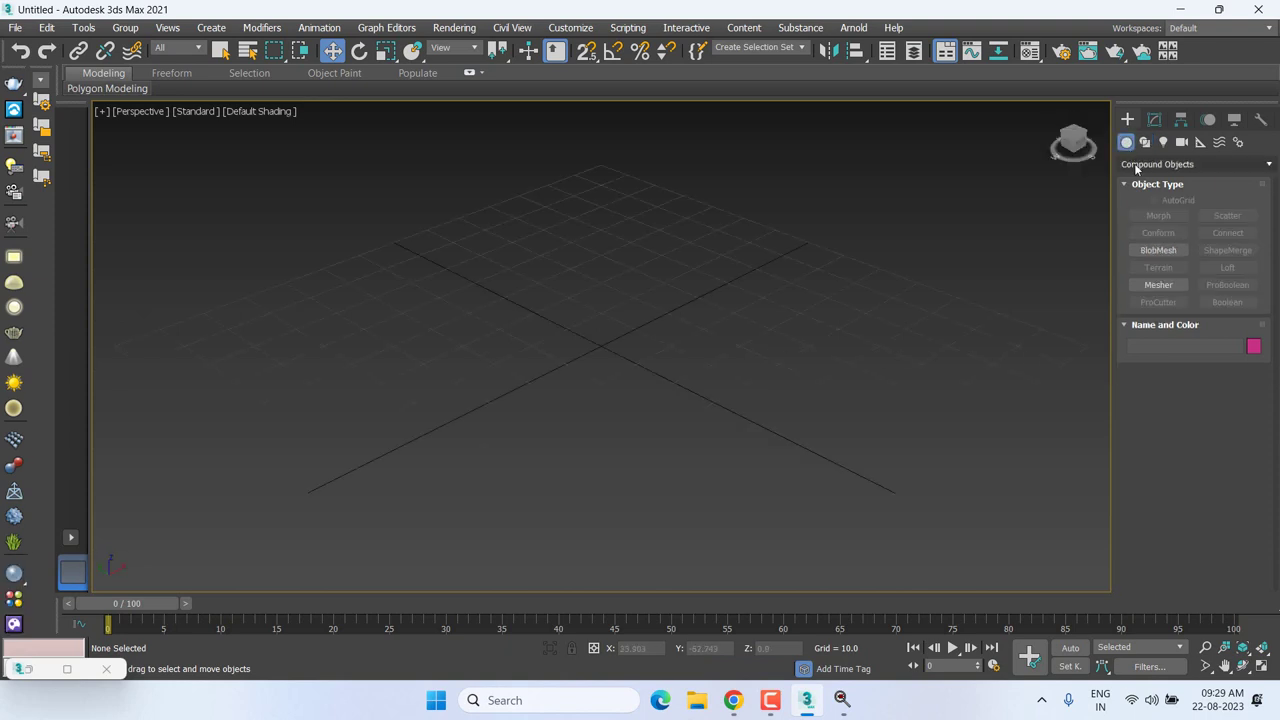
{"action": "left_click", "coordinate": [1195, 164]}
{"action": "left_click", "coordinate": [1160, 177]}
{"action": "left_click", "coordinate": [1158, 216]}
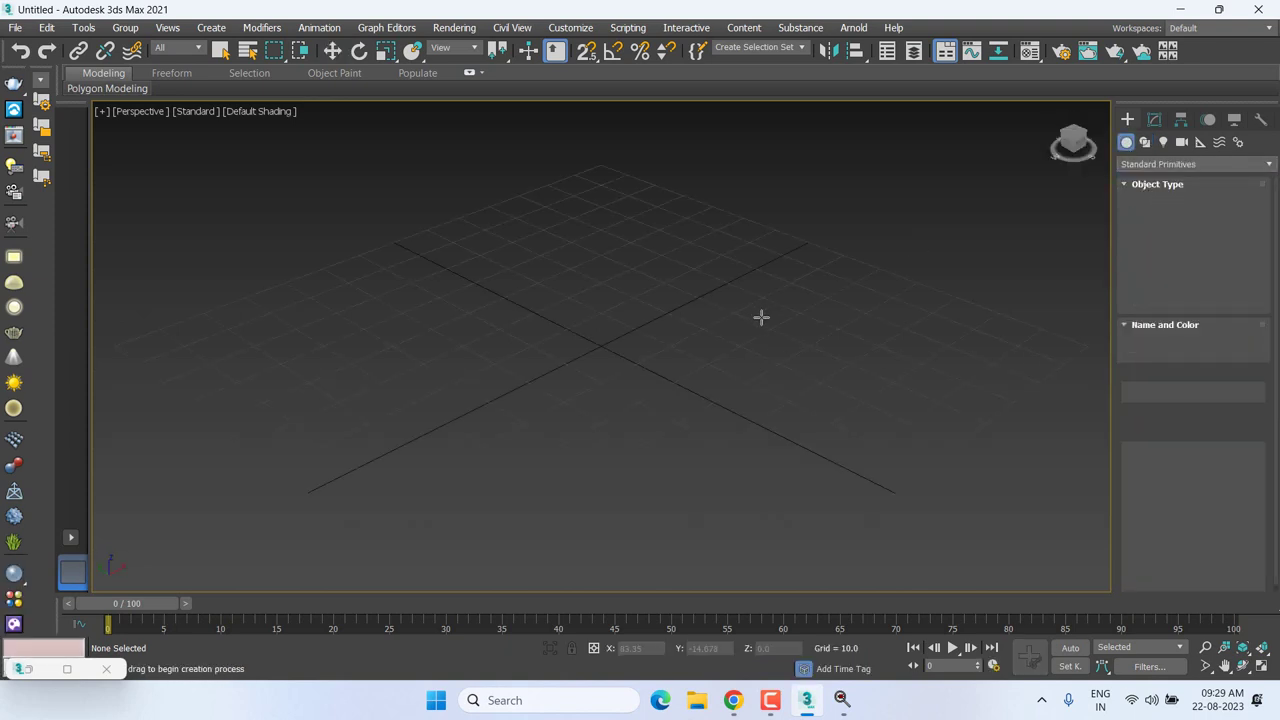
{"action": "left_click_drag", "start_coordinate": [140, 364], "coordinate": [703, 189]}
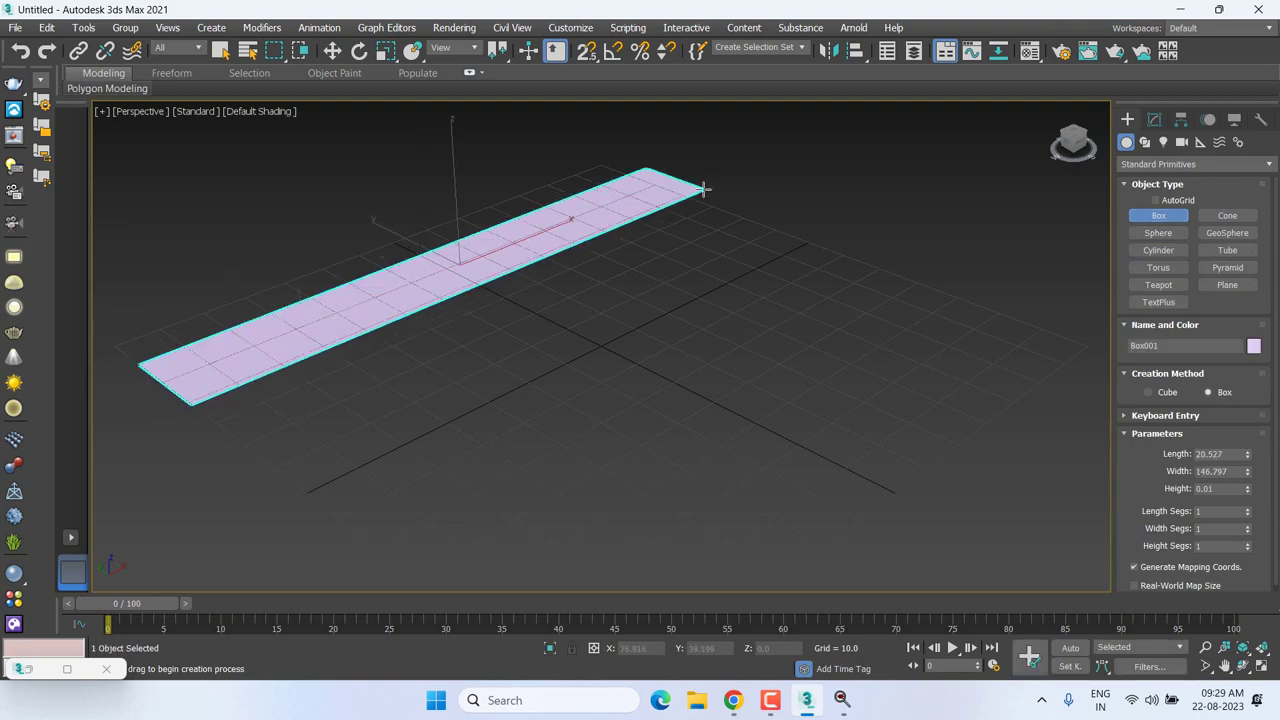
{"action": "left_click", "coordinate": [703, 189]}
{"action": "scroll", "coordinate": [703, 189], "scroll_direction": "down", "scroll_amount": 5}
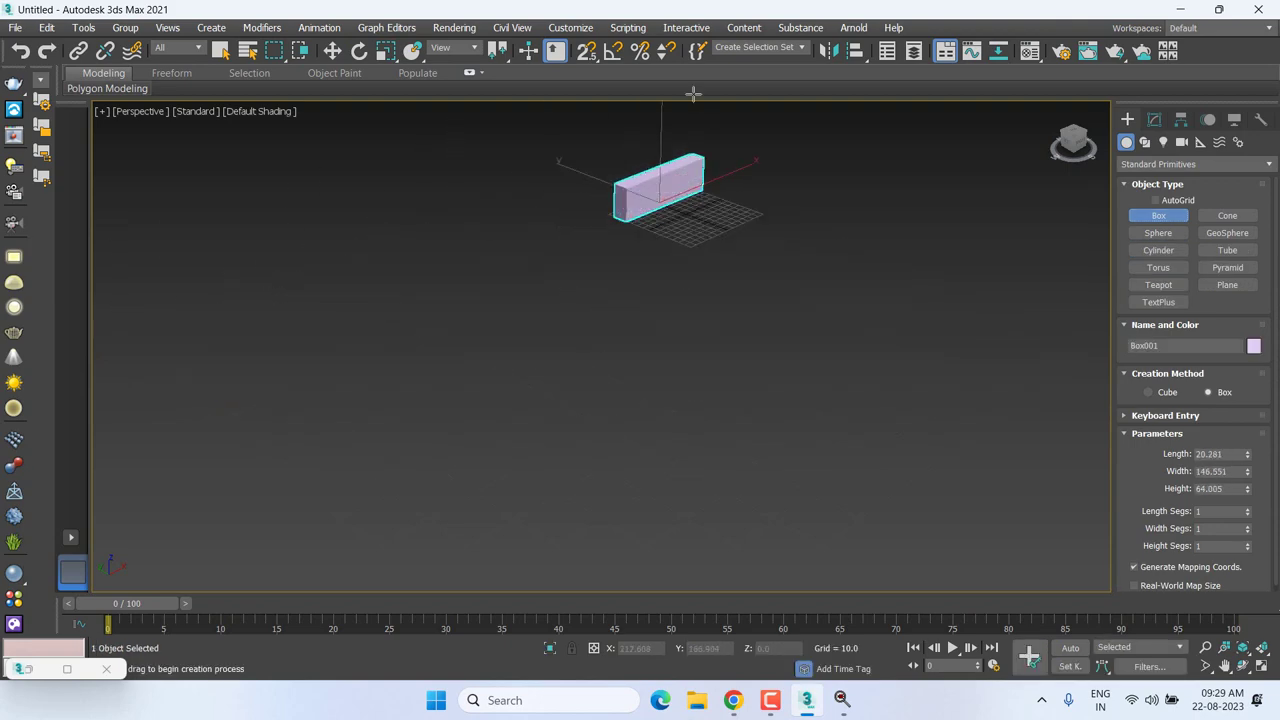
{"action": "key", "text": "w"}
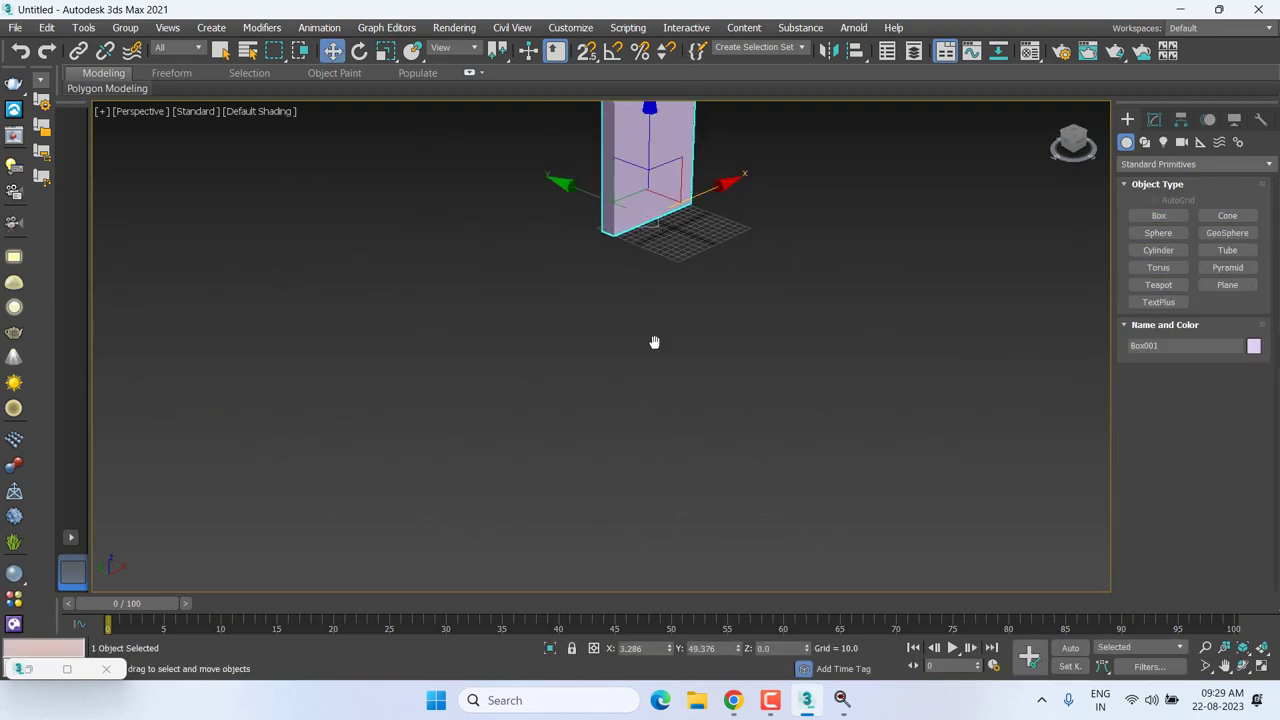
{"action": "mouse_move", "coordinate": [654, 343]}
{"action": "middle_mouse_down"}
{"action": "mouse_move", "coordinate": [668, 290]}
{"action": "mouse_move", "coordinate": [786, 288]}
{"action": "middle_mouse_up"}
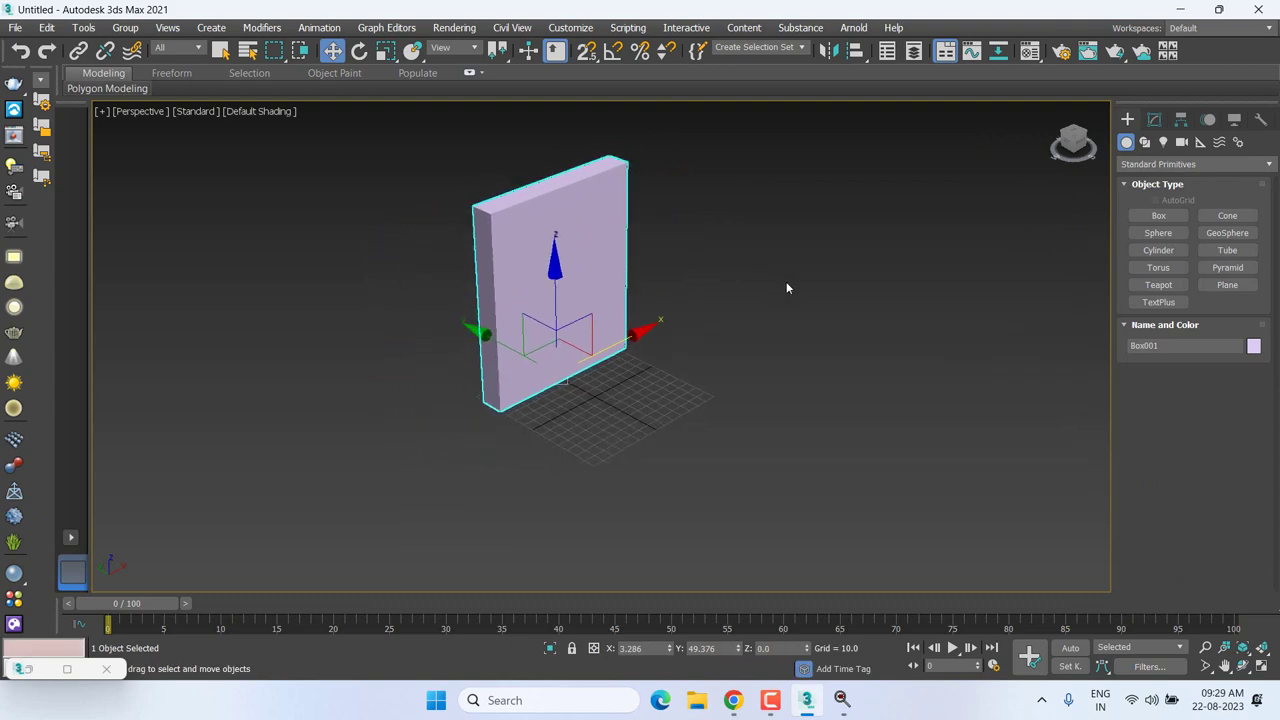
{"action": "left_click", "coordinate": [1166, 252]}
Draw Cylinder001 (radius 38.453, height 71.915) at the box centre in the Front view.
{"action": "key", "text": "f"}
{"action": "scroll", "coordinate": [596, 308], "scroll_direction": "down", "scroll_amount": 5}
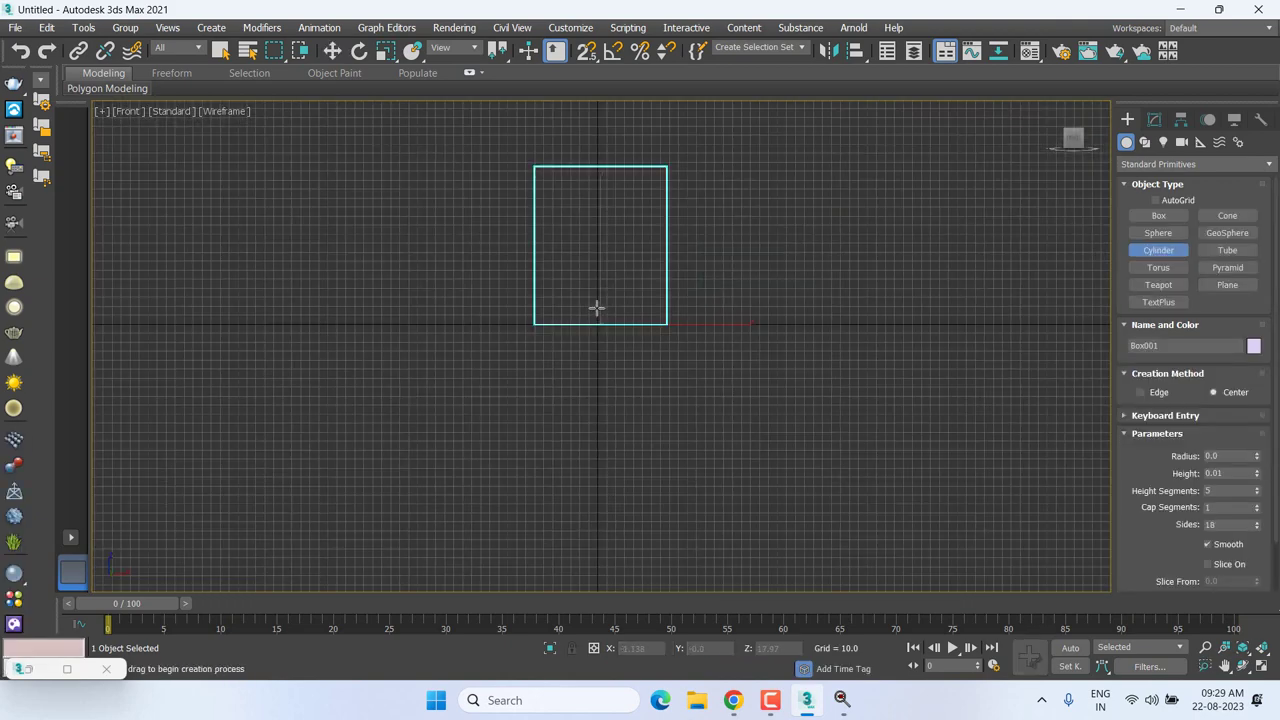
{"action": "middle_click_drag", "start_coordinate": [596, 308], "coordinate": [608, 341]}
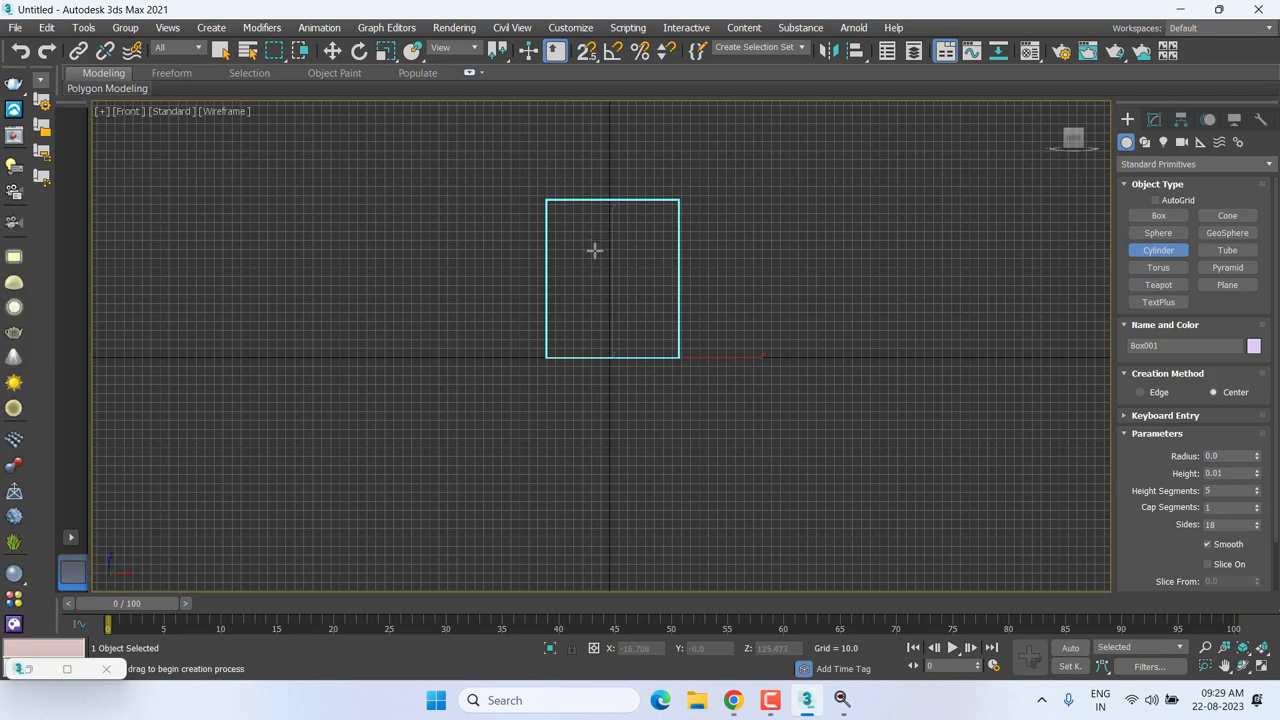
{"action": "left_click_drag", "start_coordinate": [609, 258], "coordinate": [628, 226]}
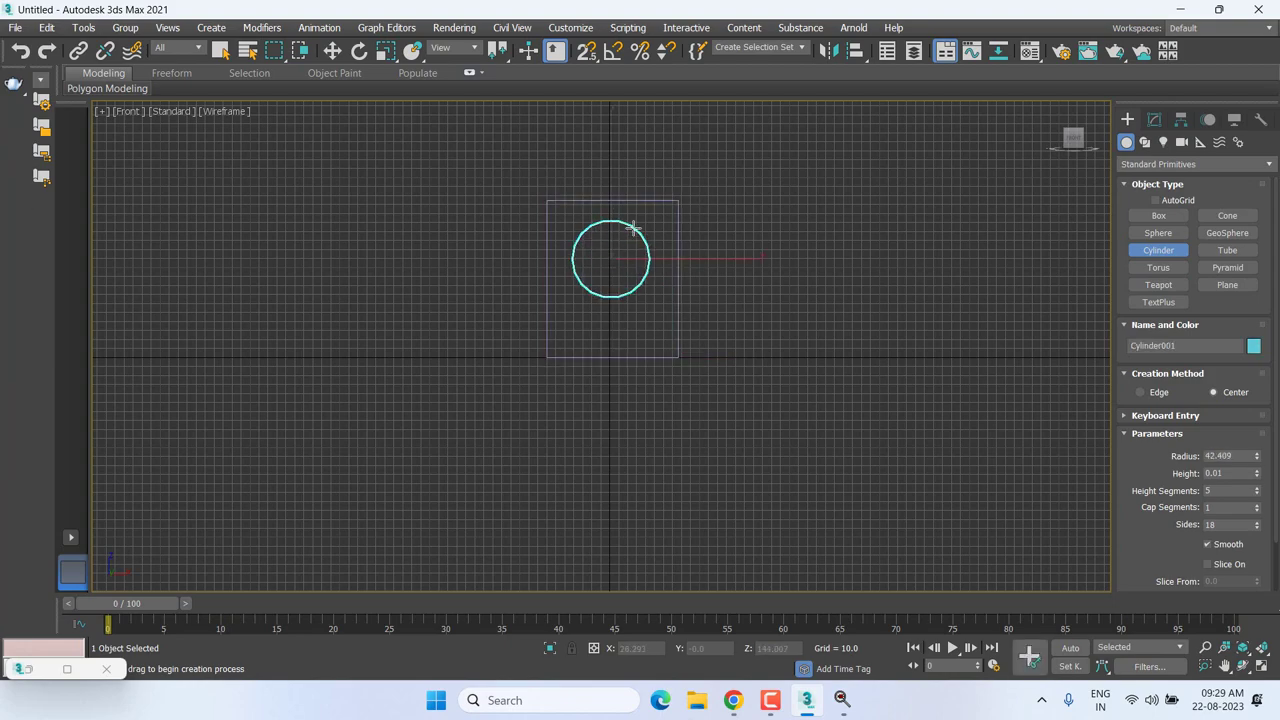
{"action": "right_click", "coordinate": [633, 228]}
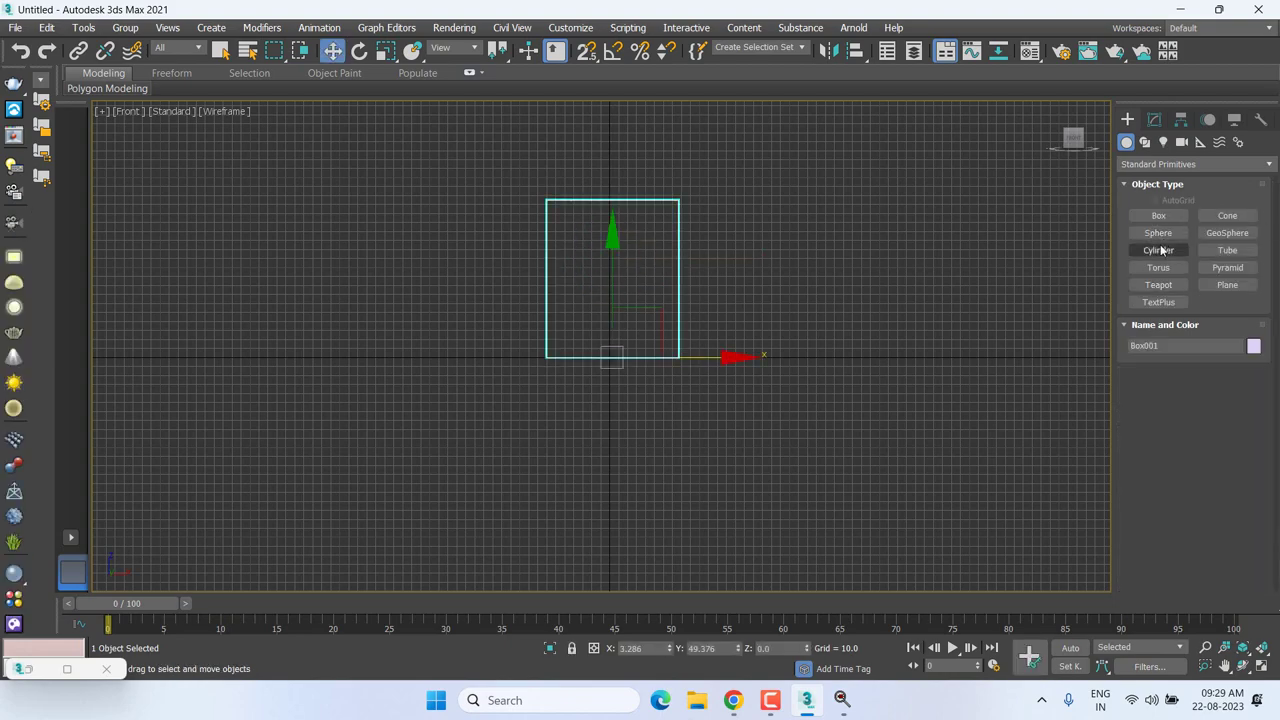
{"action": "left_click", "coordinate": [1160, 250]}
{"action": "left_click_drag", "start_coordinate": [609, 257], "coordinate": [628, 226]}
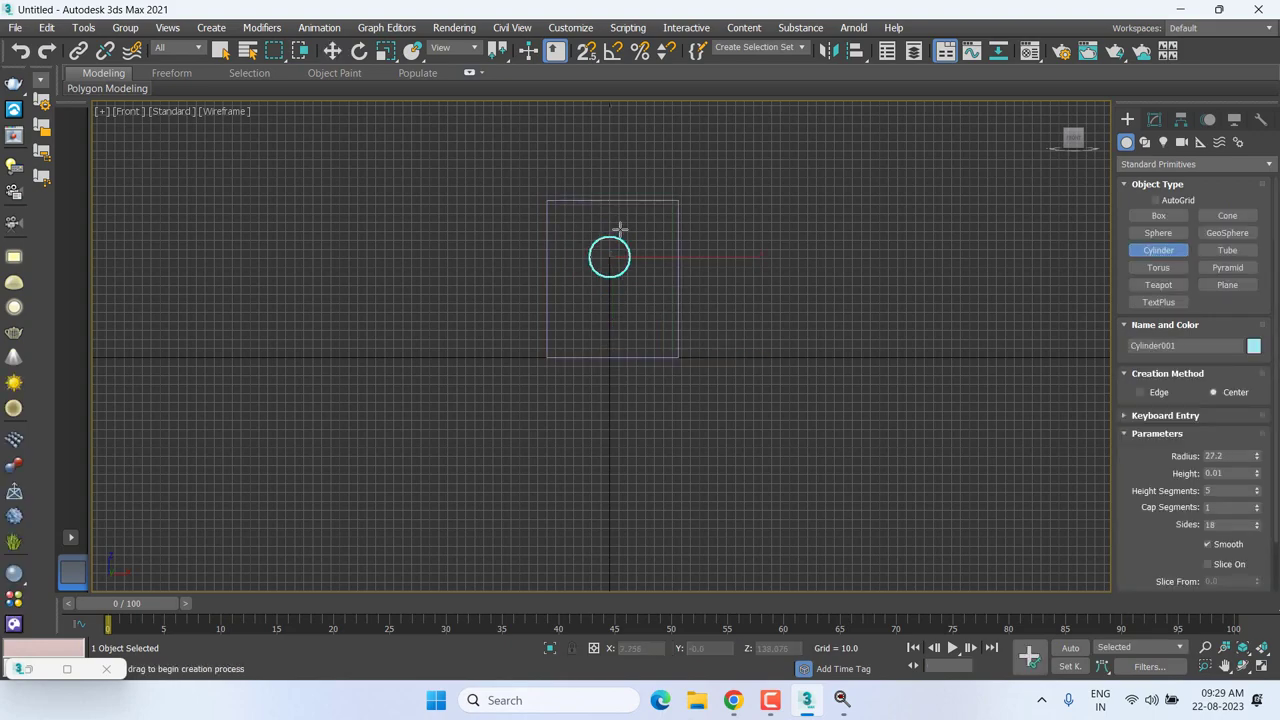
{"action": "left_click", "coordinate": [631, 163]}
Move the cylinder along Y through the box in Top view, then select Box001.
{"action": "key", "text": "w"}
{"action": "key", "text": "t"}
{"action": "key", "text": "z"}
{"action": "scroll", "coordinate": [721, 296], "scroll_direction": "down", "scroll_amount": 5}
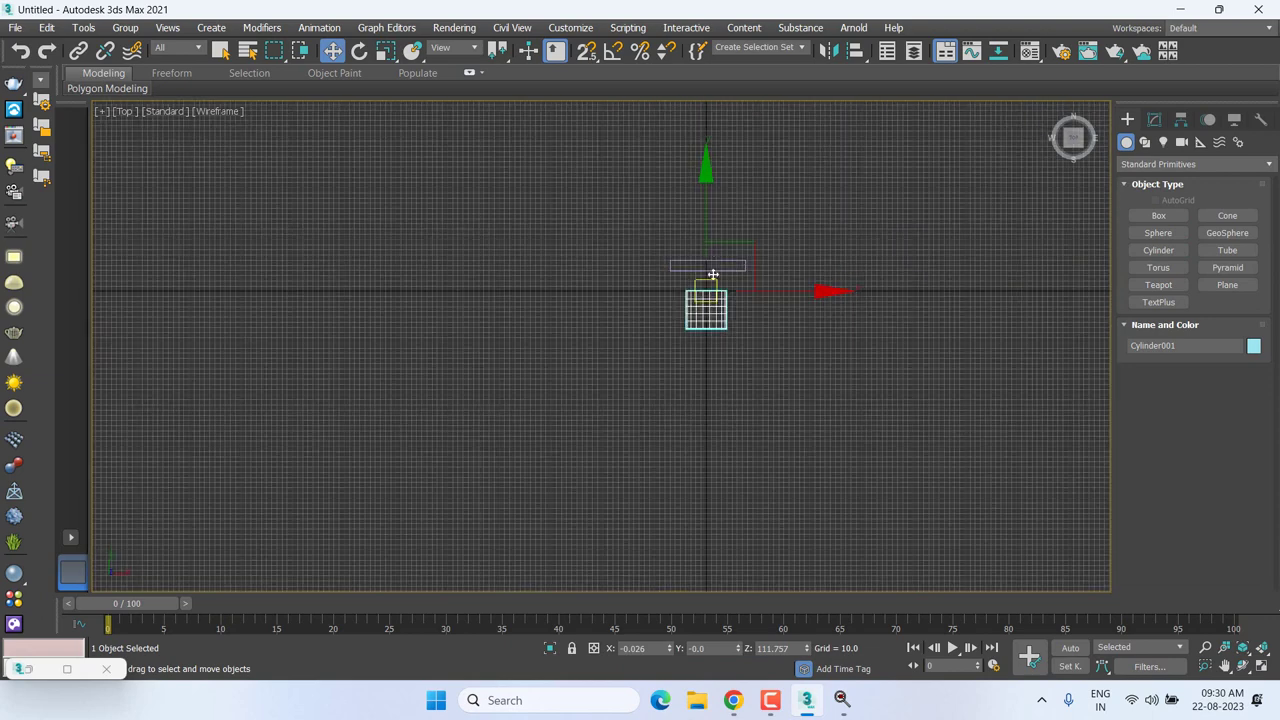
{"action": "left_click_drag", "start_coordinate": [706, 208], "coordinate": [716, 170]}
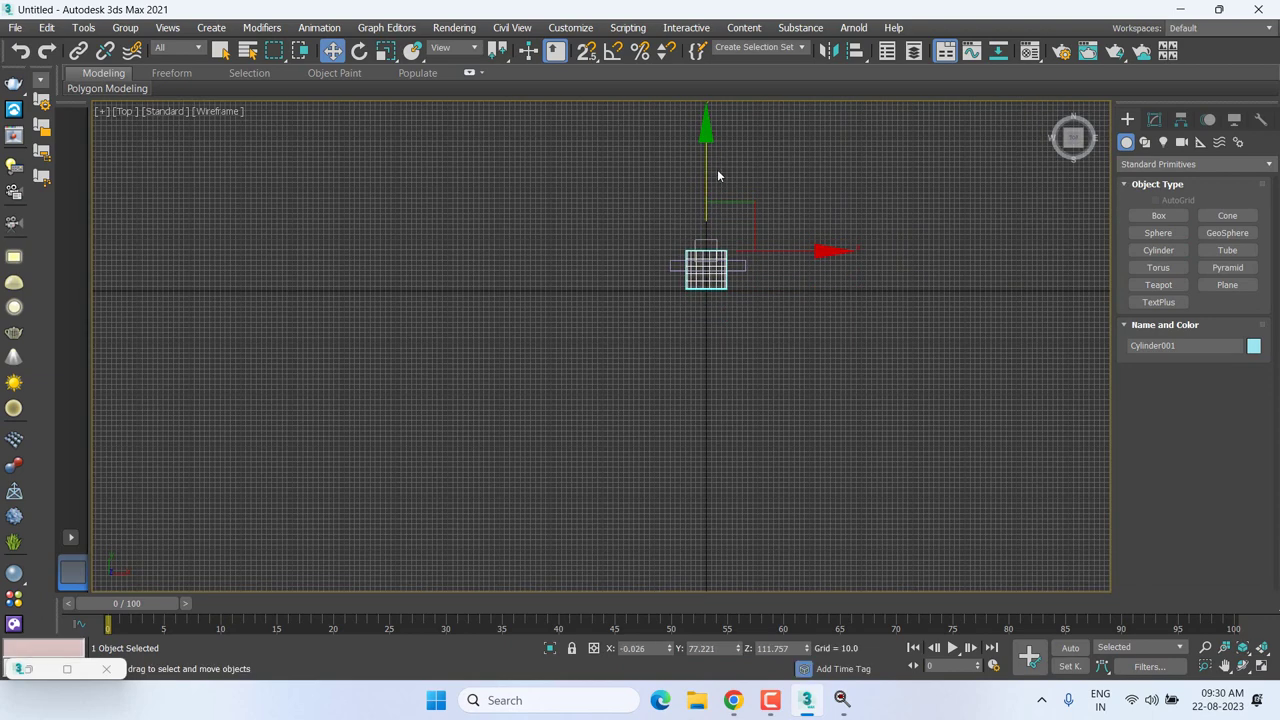
{"action": "key", "text": "p"}
{"action": "key", "text": "z"}
{"action": "left_click", "coordinate": [787, 169]}
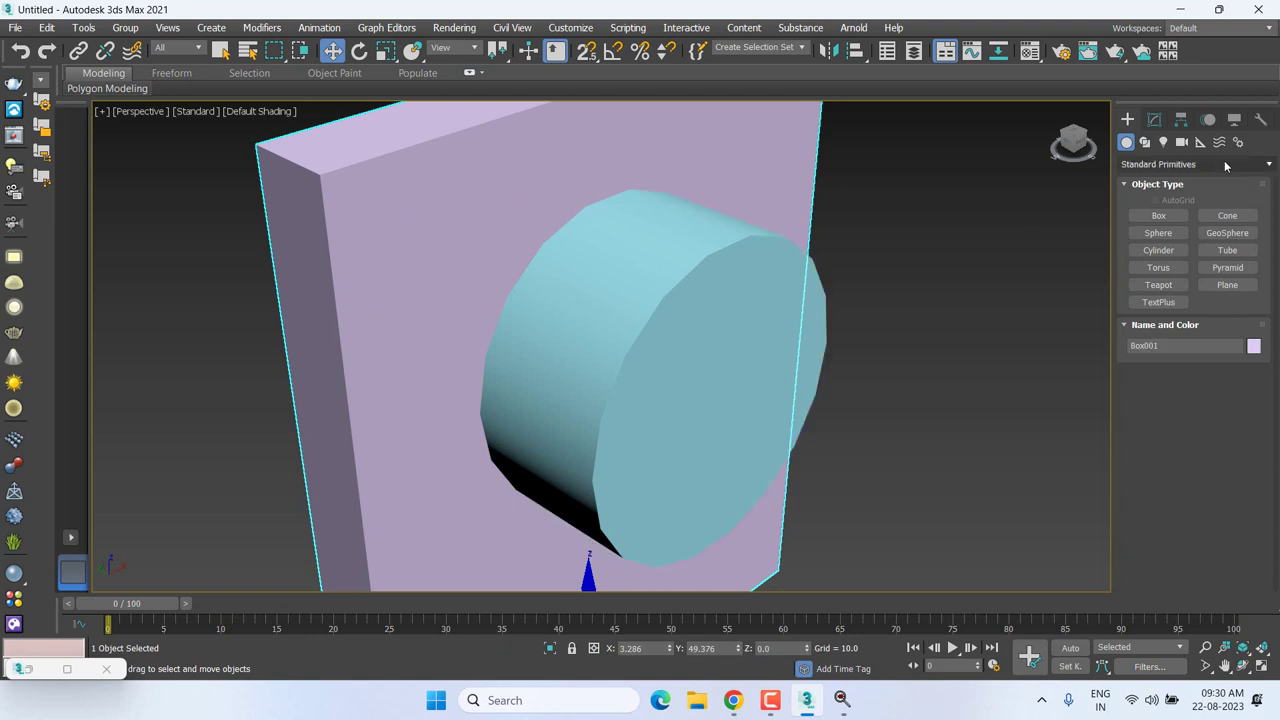
Make Box001 a Boolean compound object with the cylinder added as an operand.
{"action": "left_click", "coordinate": [1160, 164]}
{"action": "left_click", "coordinate": [1146, 211]}
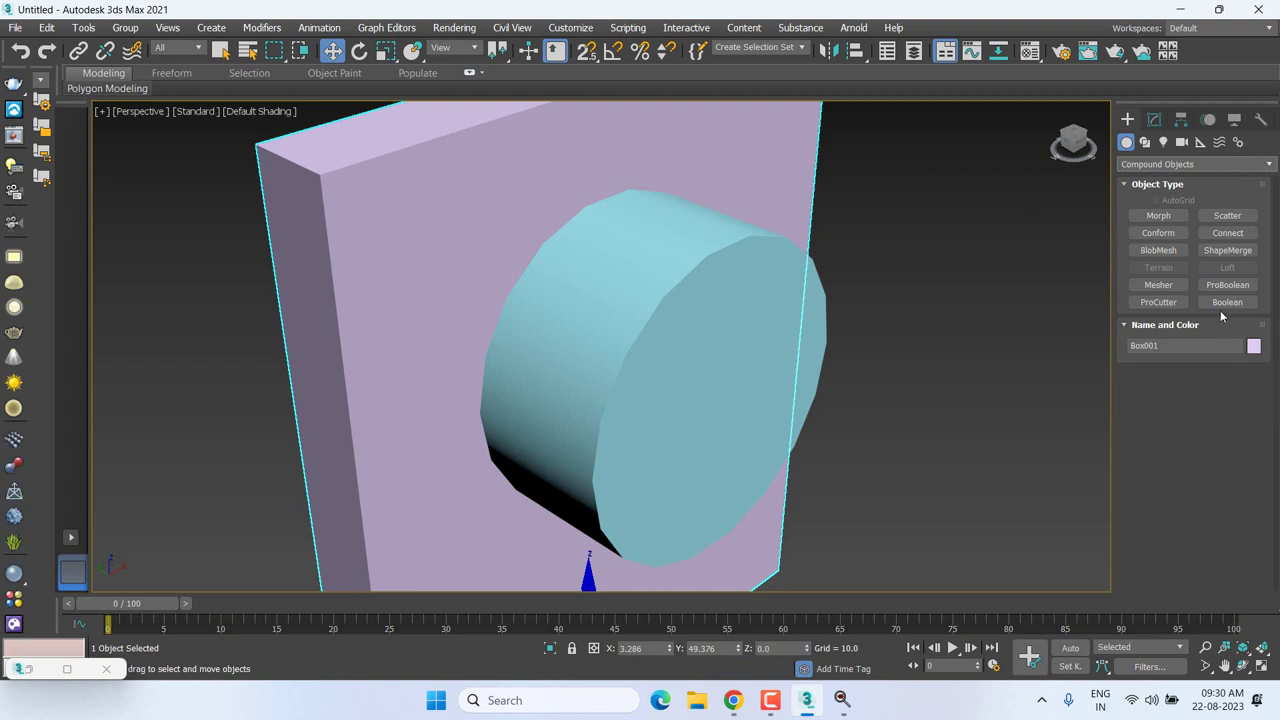
{"action": "left_click", "coordinate": [1222, 303]}
{"action": "left_click", "coordinate": [1180, 391]}
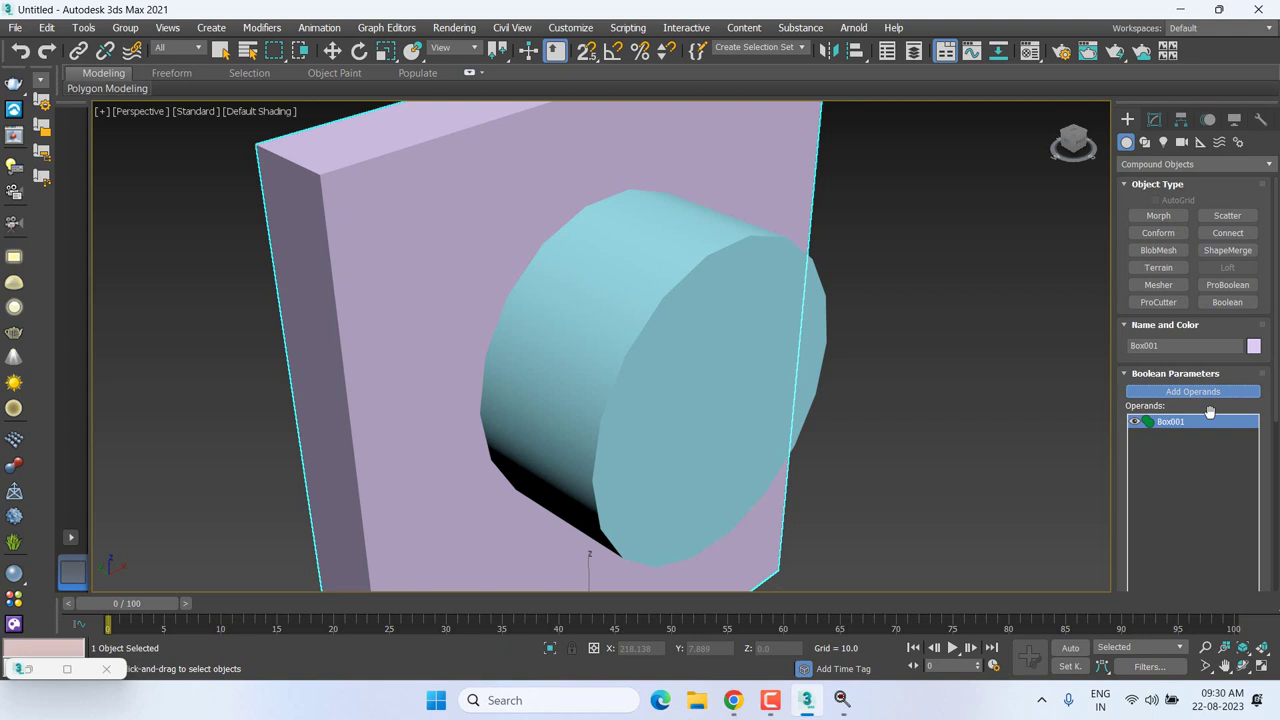
{"action": "left_click", "coordinate": [582, 365]}
{"action": "middle_click_drag", "start_coordinate": [582, 365], "coordinate": [560, 337]}
{"action": "key", "text": "w"}
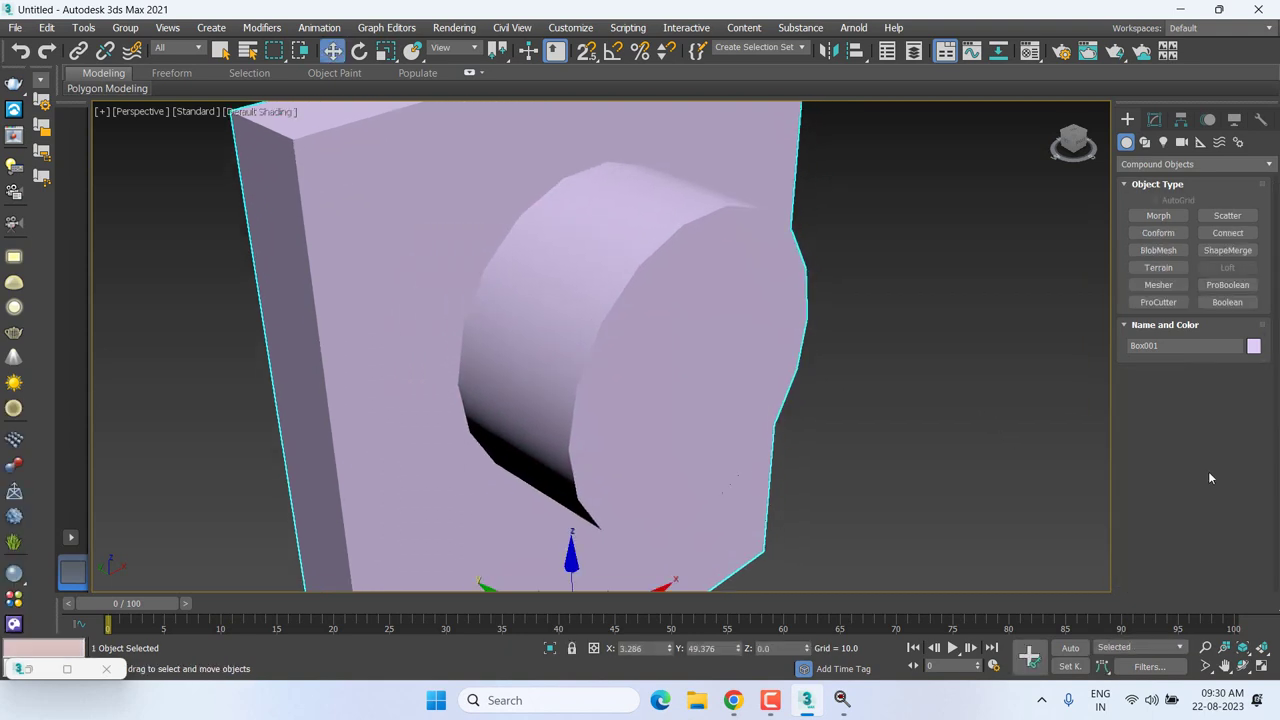
Set the Boolean to Subtract to cut a hole, then switch it to Intersect.
{"action": "left_click", "coordinate": [1153, 120]}
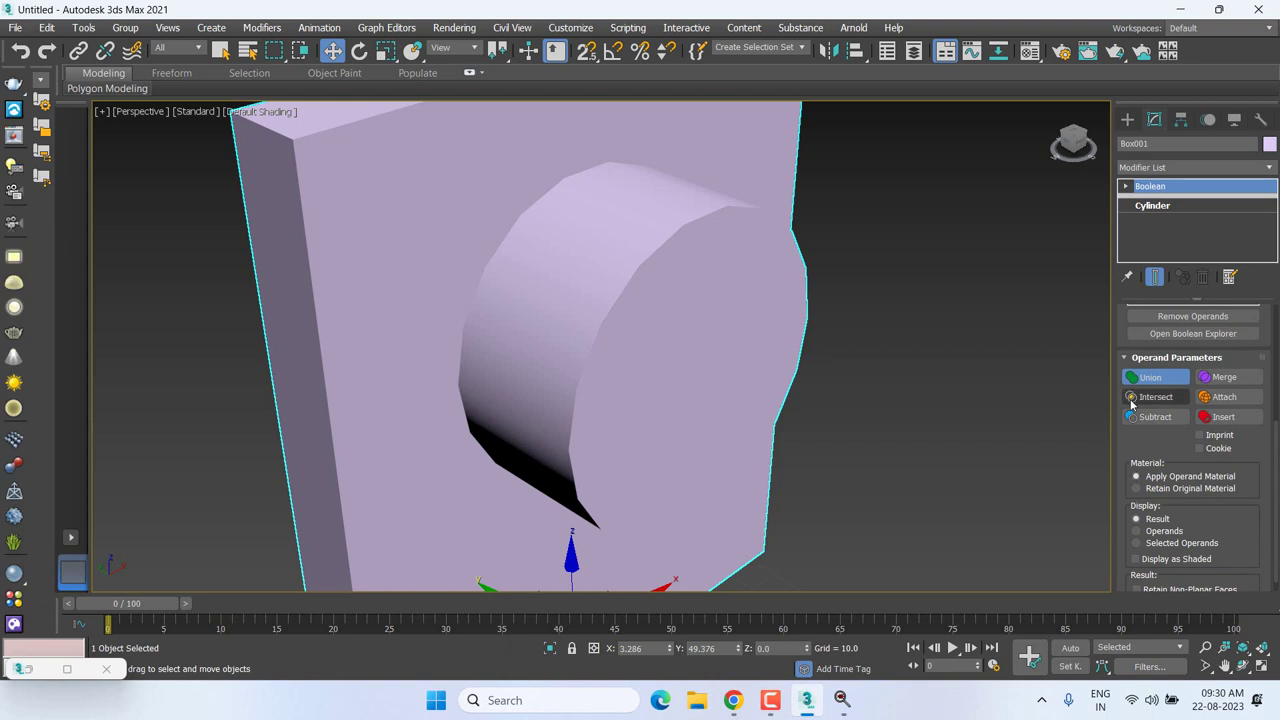
{"action": "left_click", "coordinate": [1145, 417]}
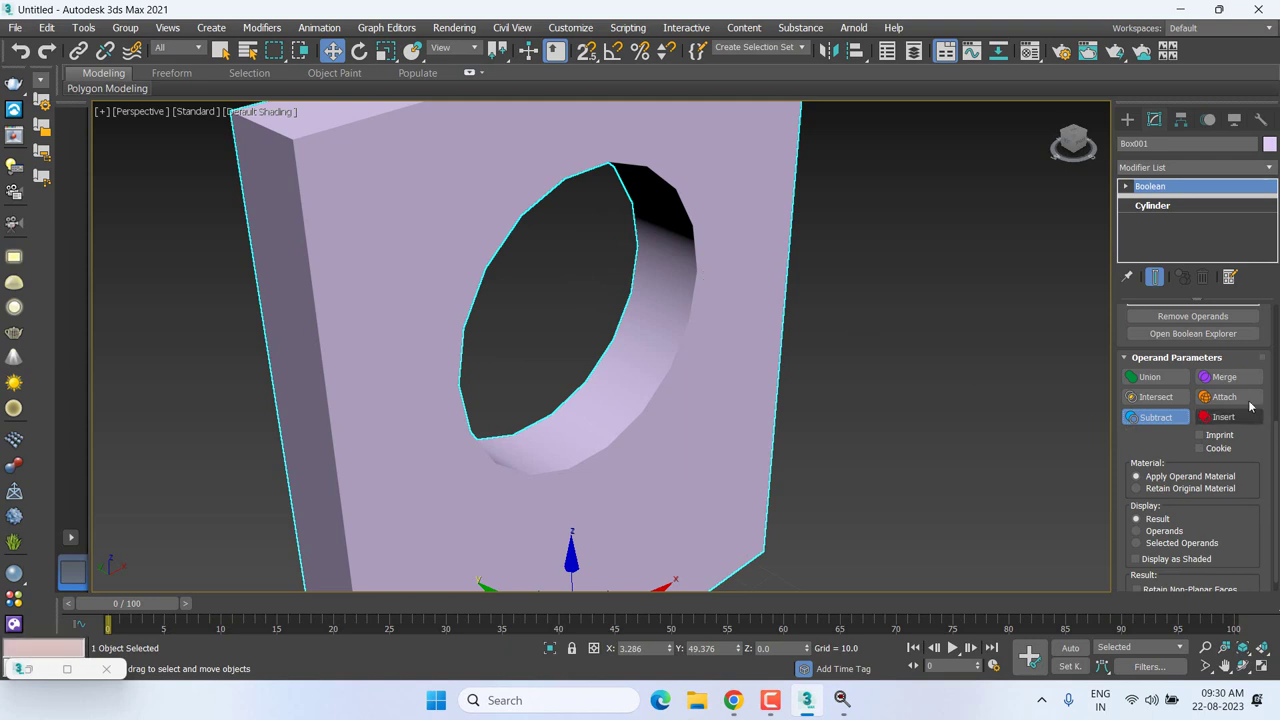
{"action": "left_click", "coordinate": [1166, 398]}
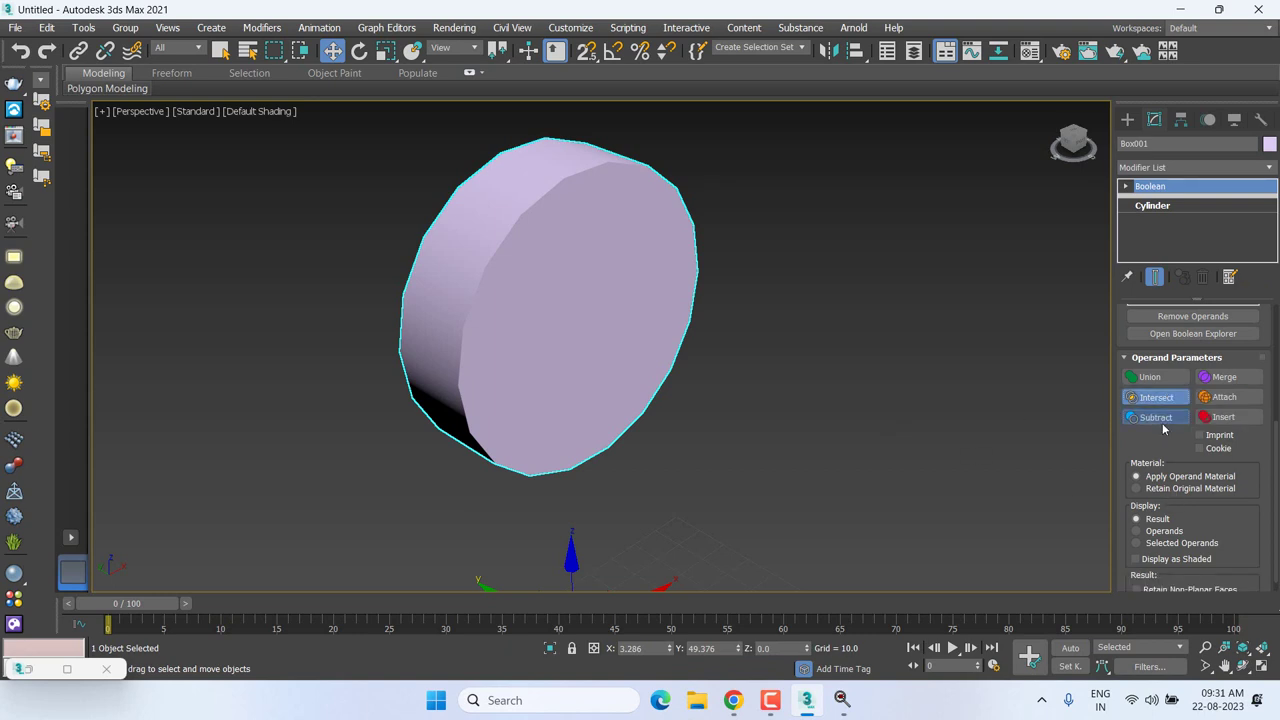
Toggle the Boolean to Subtract and back to Intersect, keeping the overlapping disc.
{"action": "left_click", "coordinate": [1155, 417]}
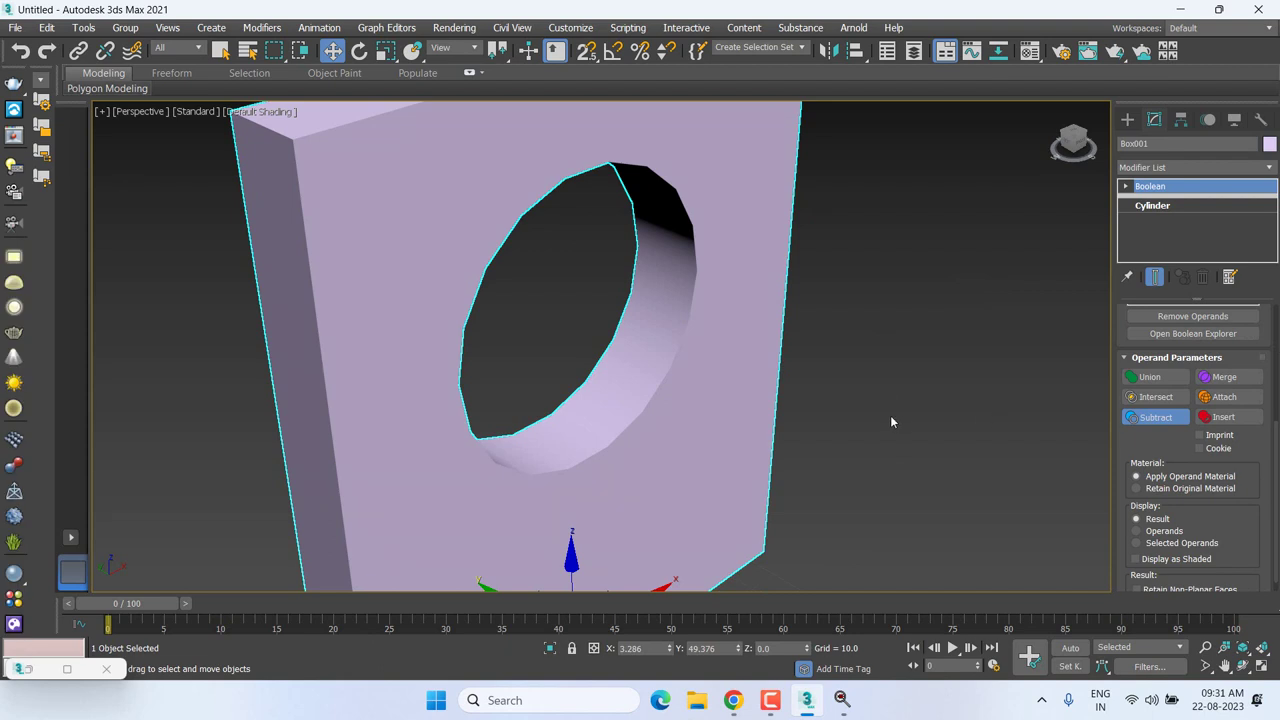
{"action": "left_click", "coordinate": [1150, 397]}
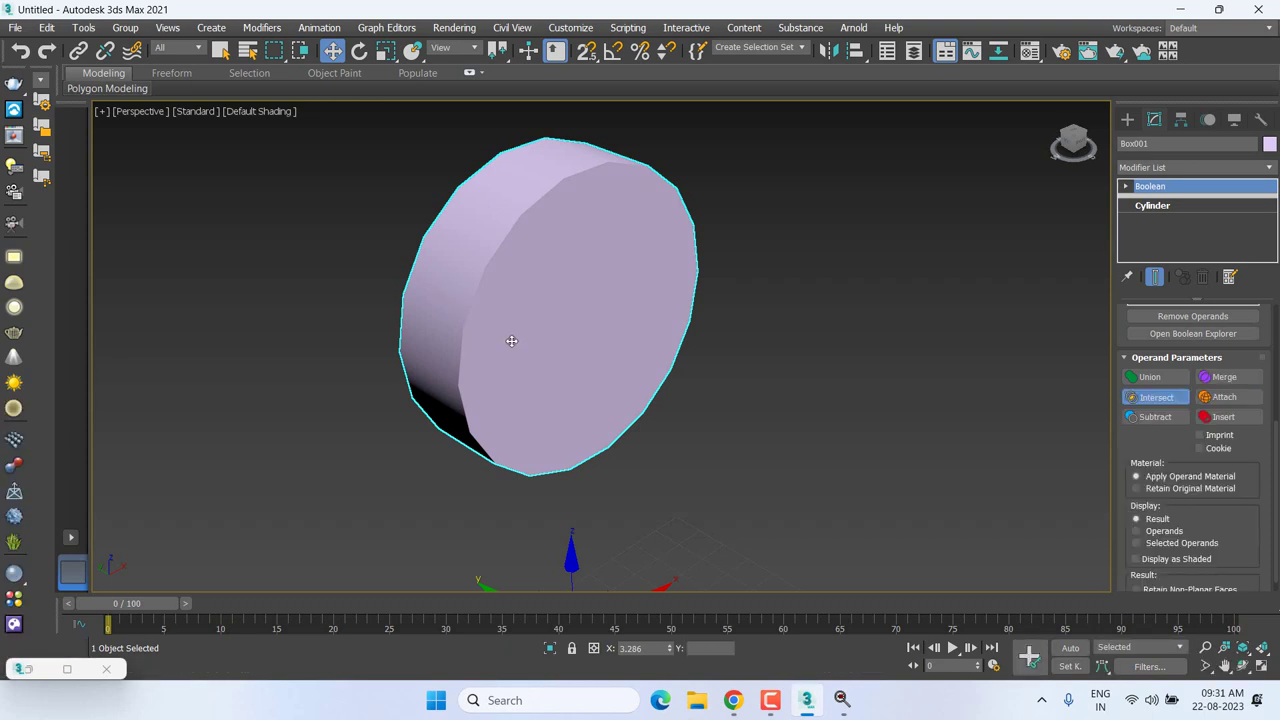
{"action": "scroll", "coordinate": [511, 340], "scroll_direction": "down", "scroll_amount": 2}
{"action": "middle_click_drag", "start_coordinate": [585, 335], "coordinate": [459, 335]}
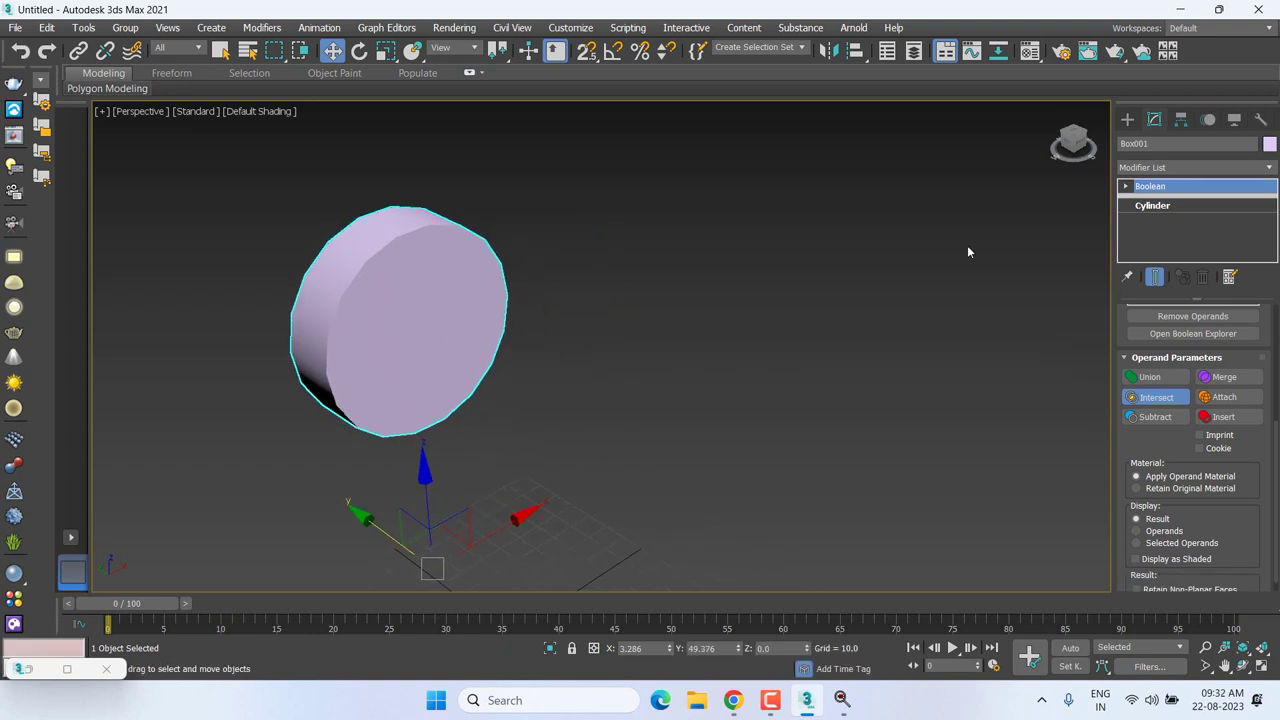
Activate the Text tool under Create > Shapes > Splines.
{"action": "left_click", "coordinate": [1127, 119]}
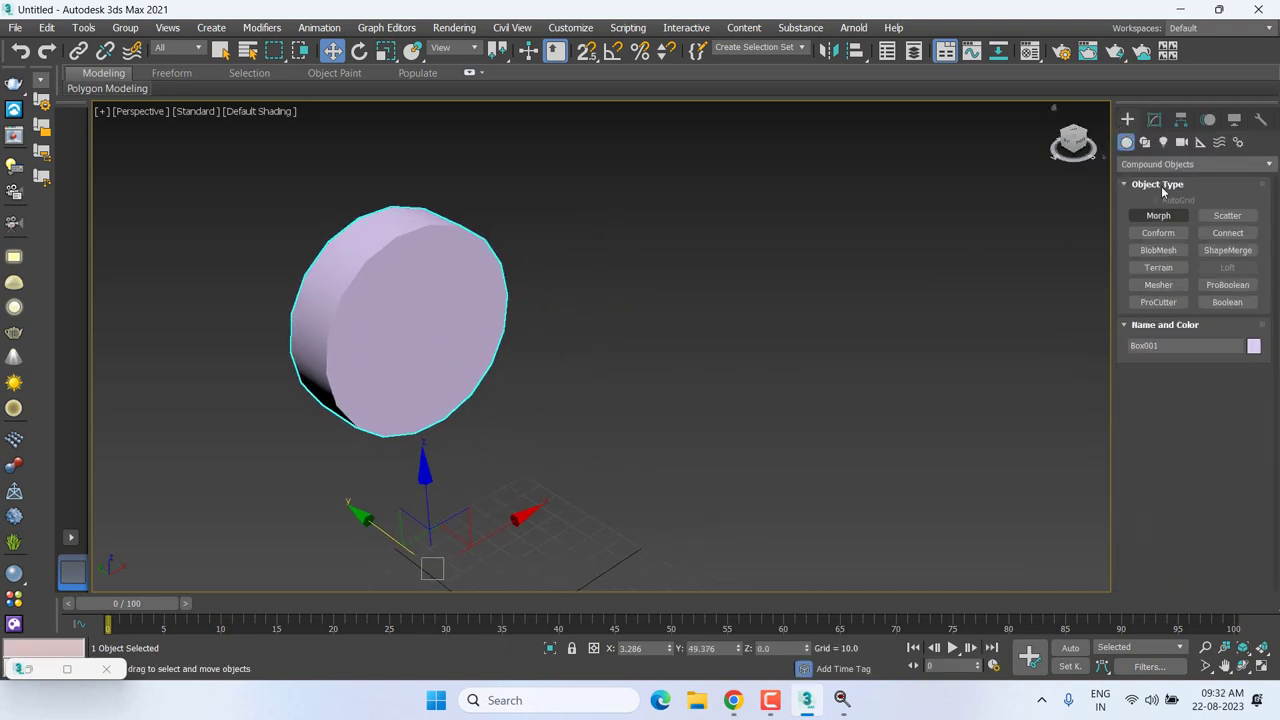
{"action": "left_click", "coordinate": [1145, 142]}
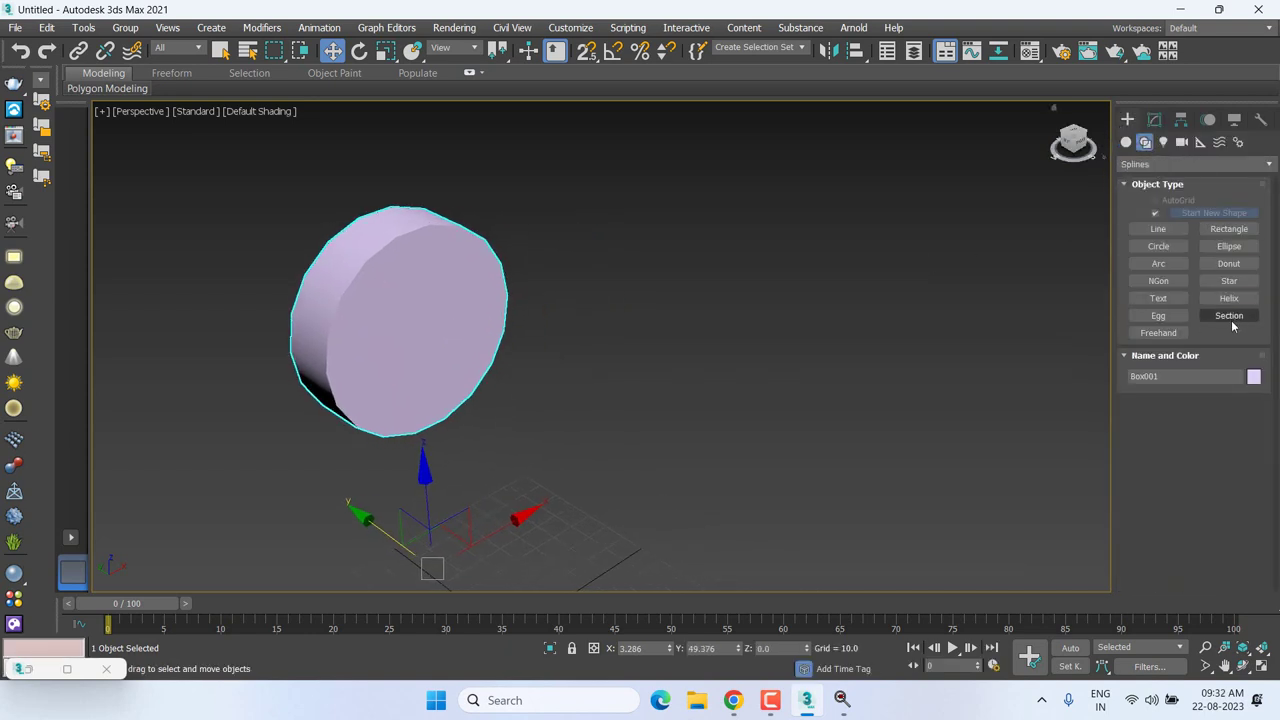
{"action": "left_click", "coordinate": [1158, 298]}
Place the 'MAX Text' text shape to the right of the disc in the Front view.
{"action": "key", "text": "f"}
{"action": "key", "text": "z"}
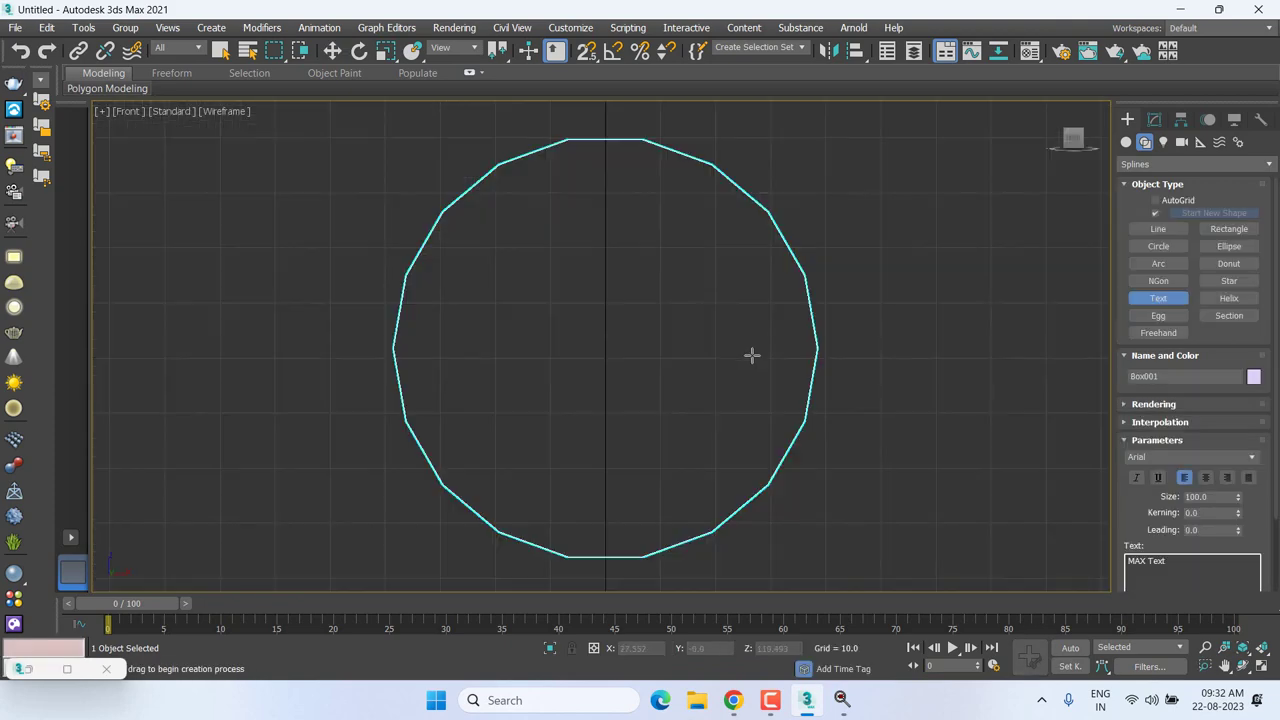
{"action": "scroll", "coordinate": [752, 355], "scroll_direction": "down", "scroll_amount": 6}
{"action": "scroll", "coordinate": [400, 380], "scroll_direction": "down", "scroll_amount": 2}
{"action": "left_click", "coordinate": [808, 337]}
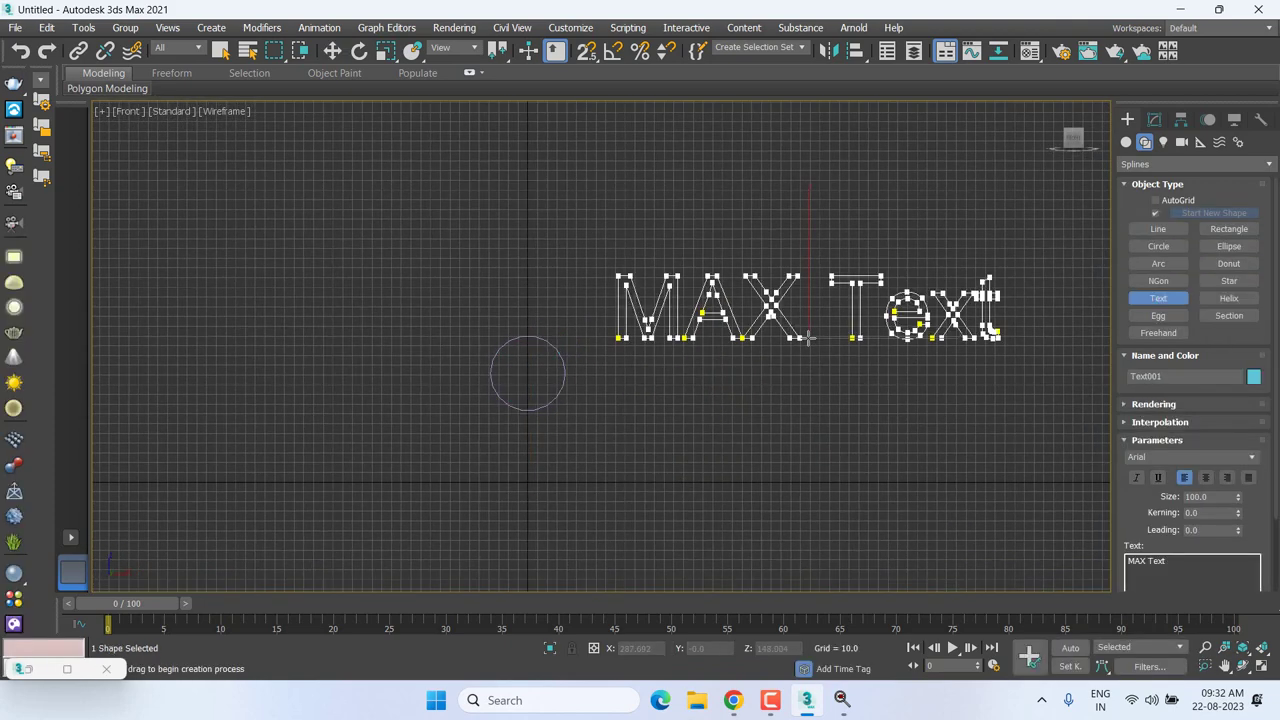
{"action": "key", "text": "w"}
Add an Extrude modifier to Text001 with Amount 17.5 and view it in Perspective.
{"action": "left_click", "coordinate": [1157, 119]}
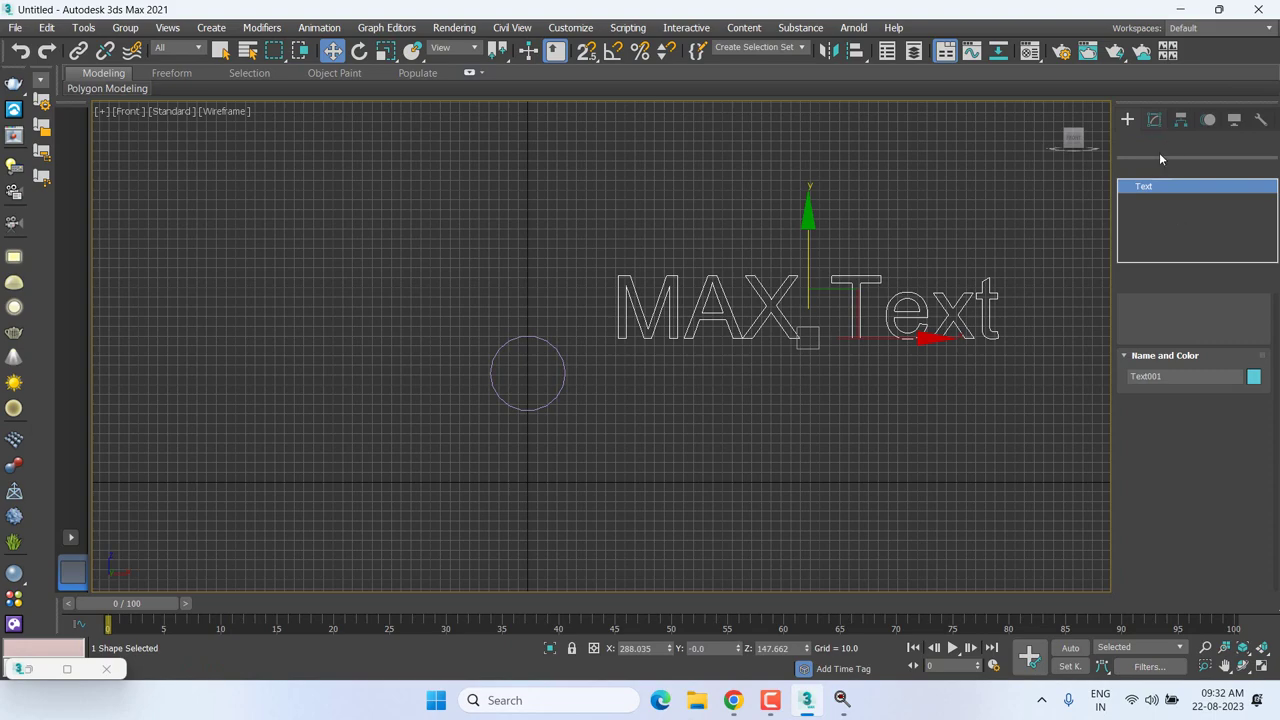
{"action": "left_click", "coordinate": [1151, 167]}
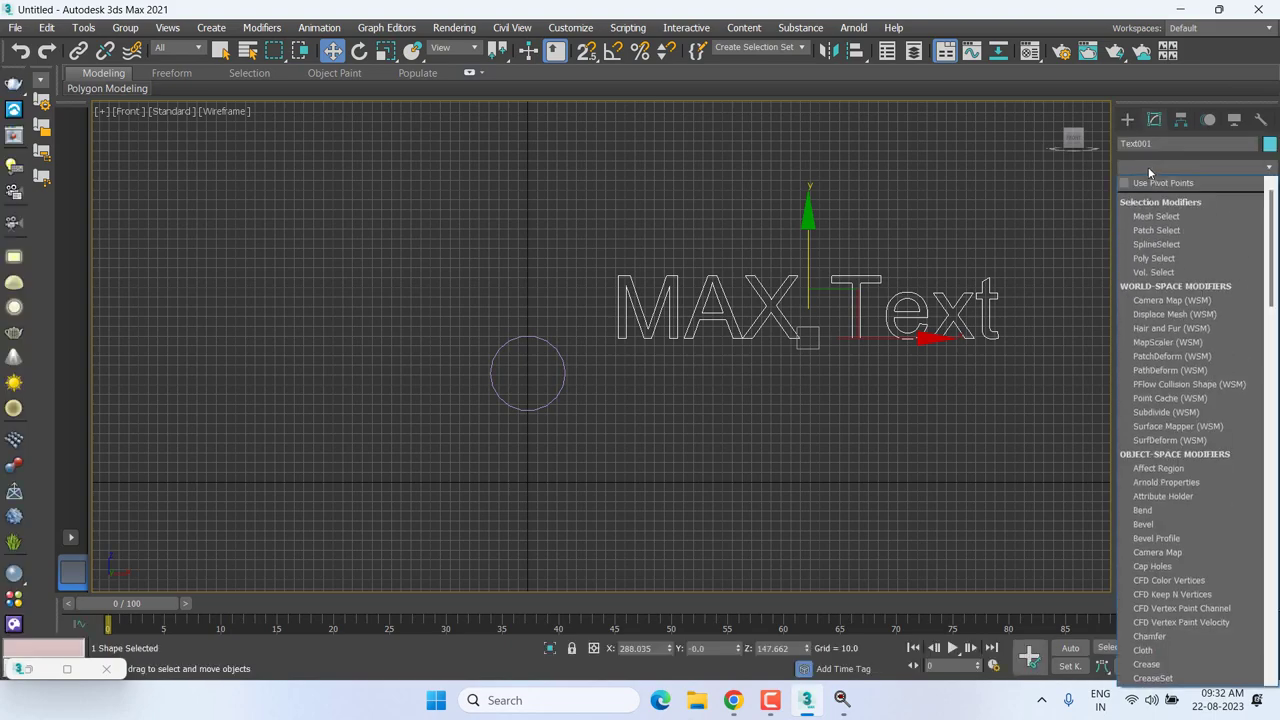
{"action": "scroll", "coordinate": [1190, 344], "scroll_direction": "down", "scroll_amount": 5}
{"action": "left_click", "coordinate": [1160, 255]}
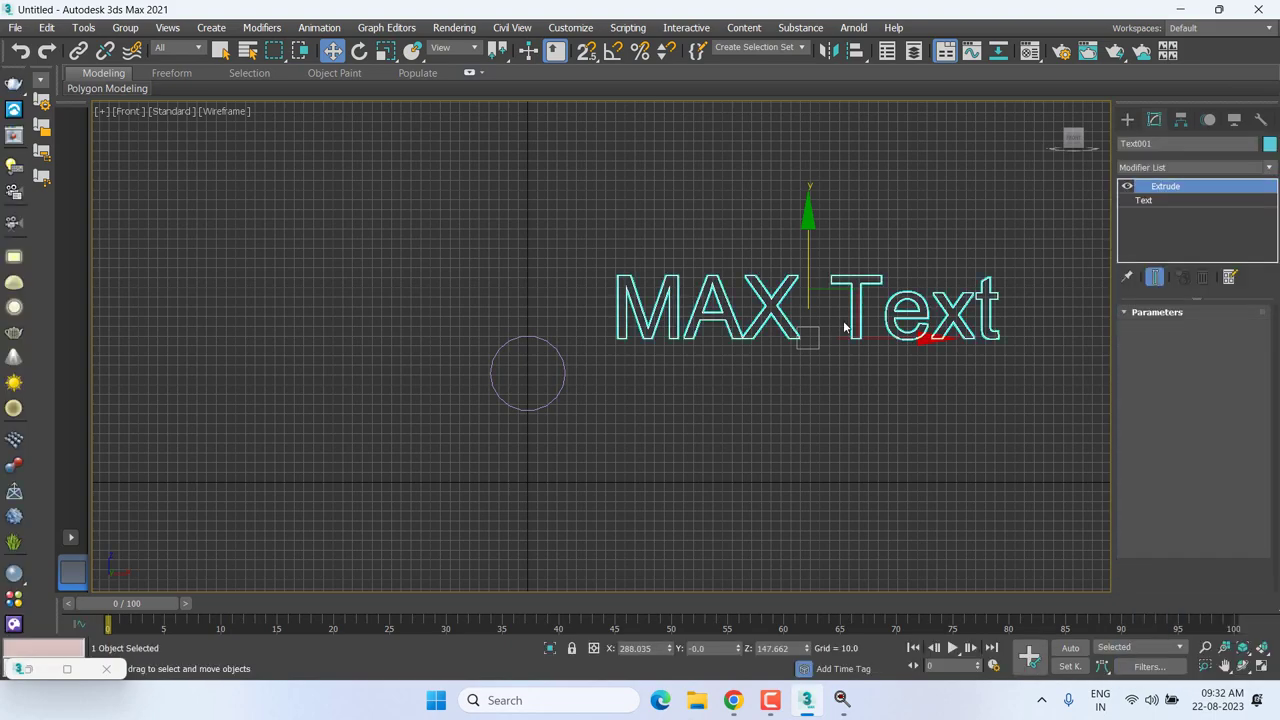
{"action": "key", "text": "t"}
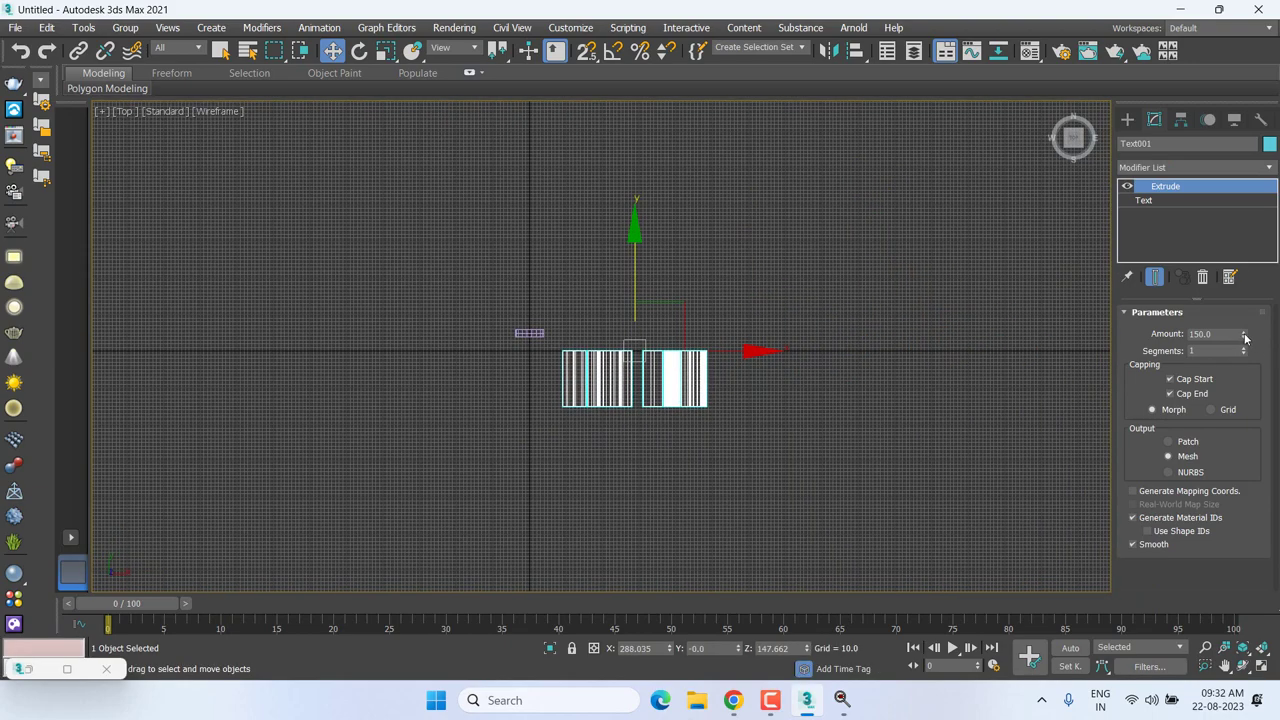
{"action": "left_click_drag", "start_coordinate": [1245, 338], "coordinate": [17, 497]}
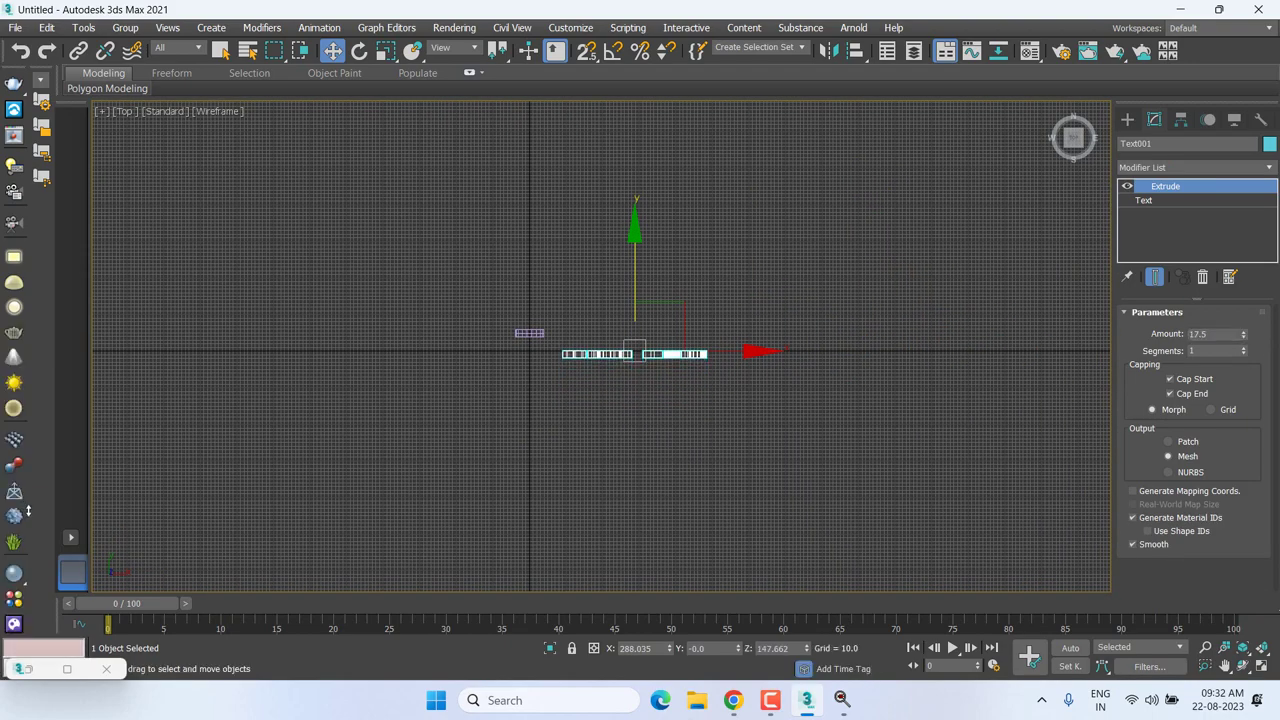
{"action": "scroll", "coordinate": [8, 344], "scroll_direction": "down", "scroll_amount": 2}
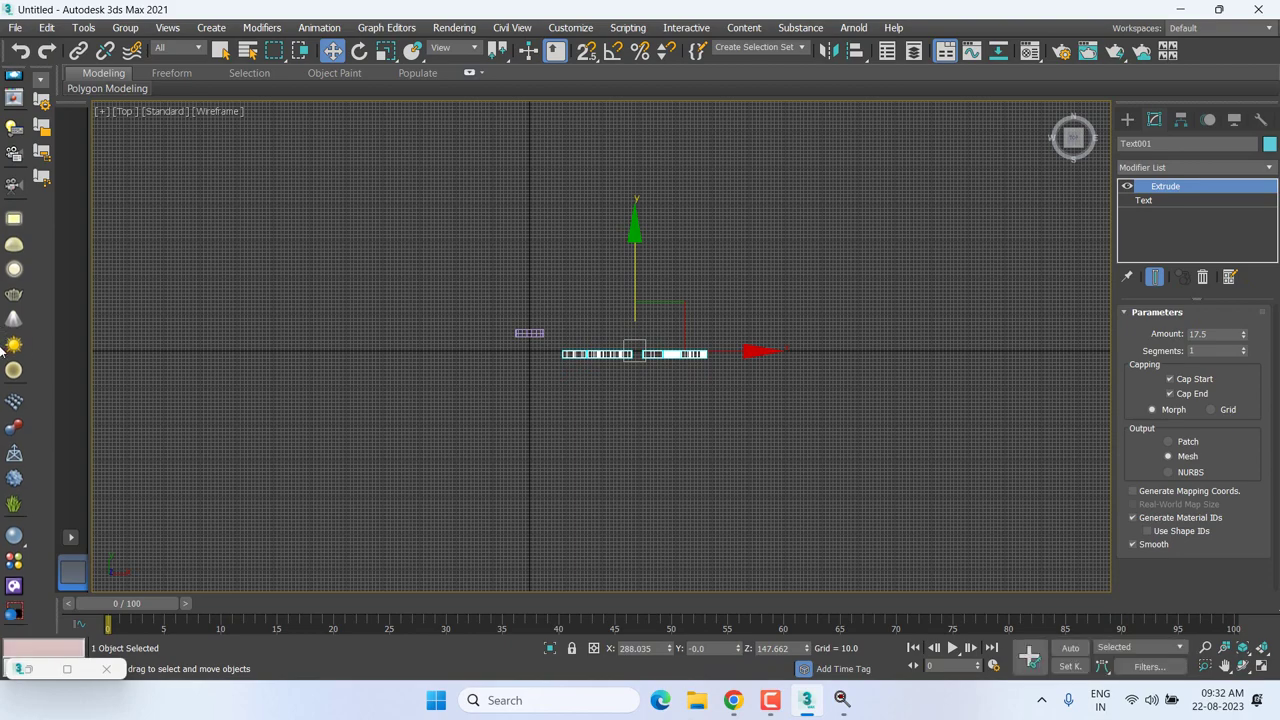
{"action": "key", "text": "p"}
{"action": "key", "text": "z"}
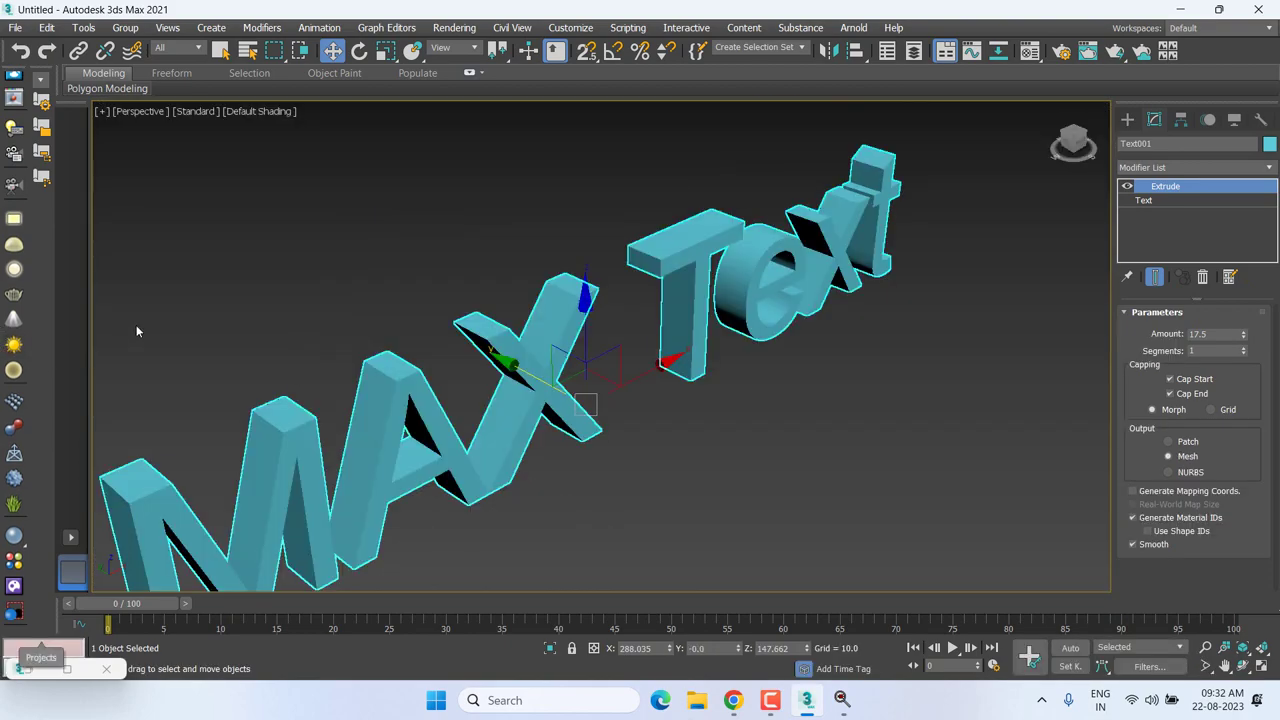
{"action": "scroll", "coordinate": [223, 320], "scroll_direction": "down", "scroll_amount": 5}
{"action": "middle_click_drag", "start_coordinate": [223, 320], "coordinate": [405, 299]}
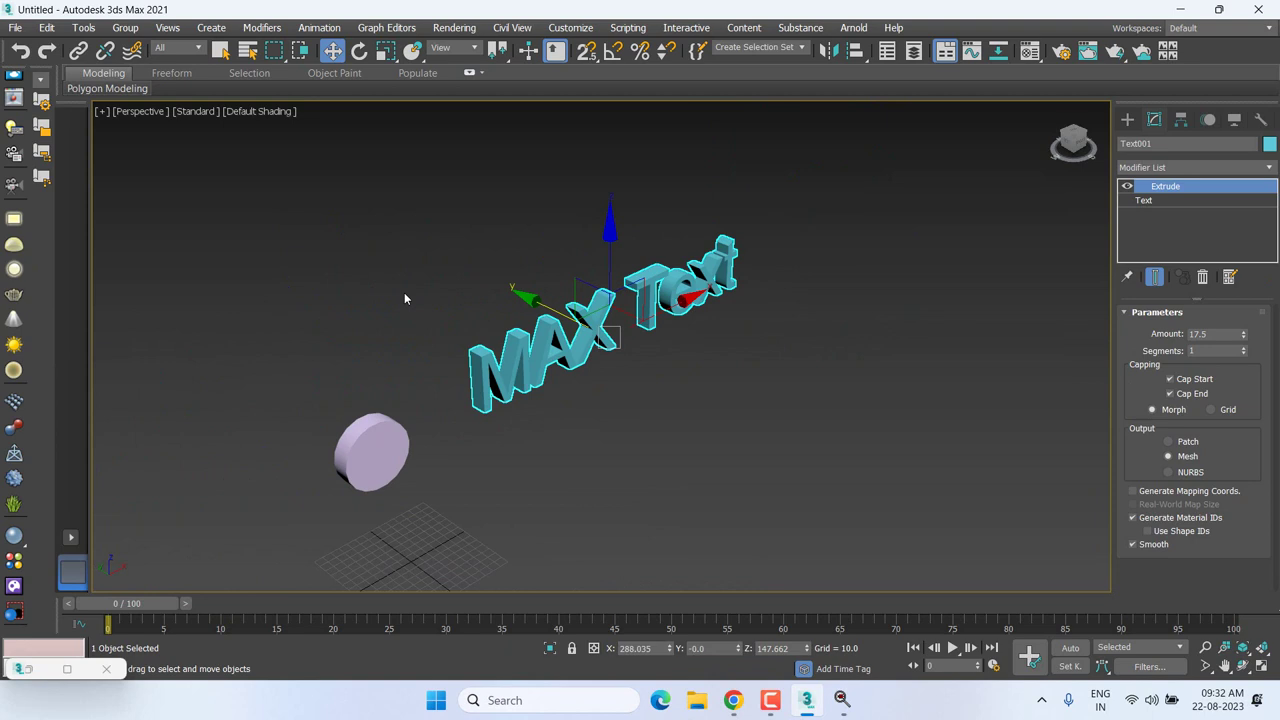
{"action": "left_click", "coordinate": [552, 452]}
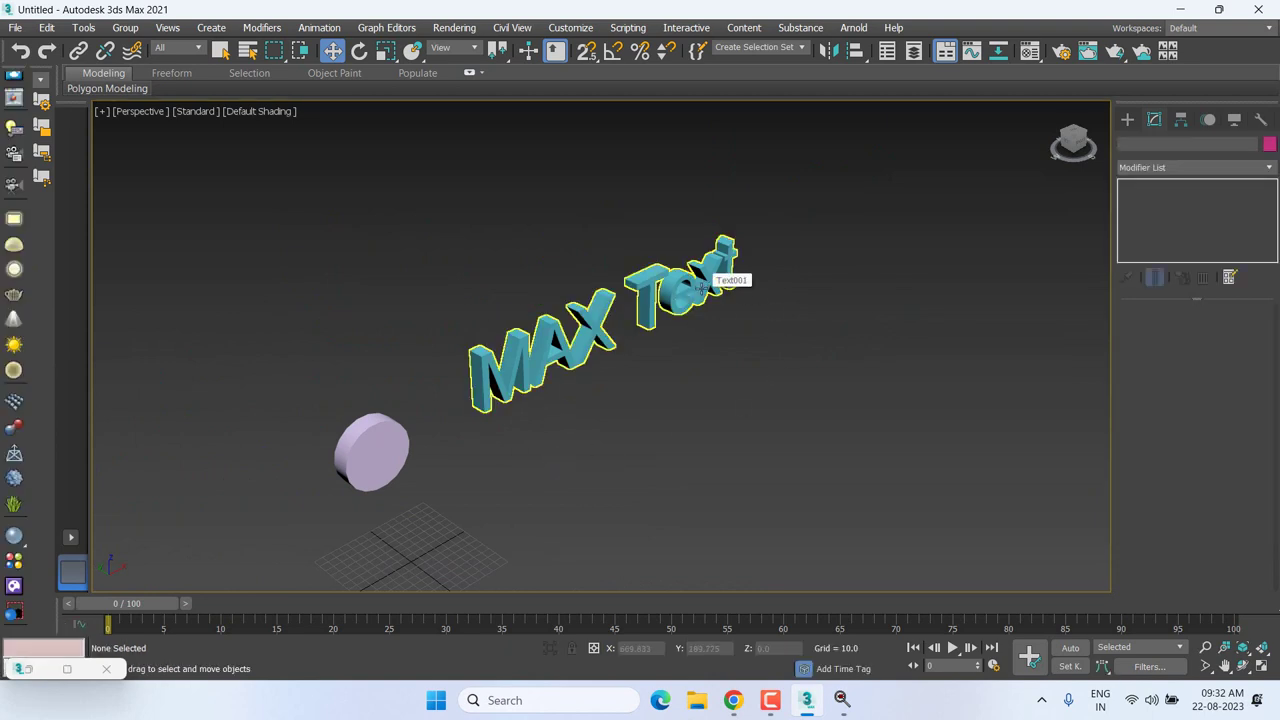
Draw a Standard Primitives box over the middle of the MAX Text lettering in Front view.
{"action": "key", "text": "f"}
{"action": "left_click", "coordinate": [1127, 119]}
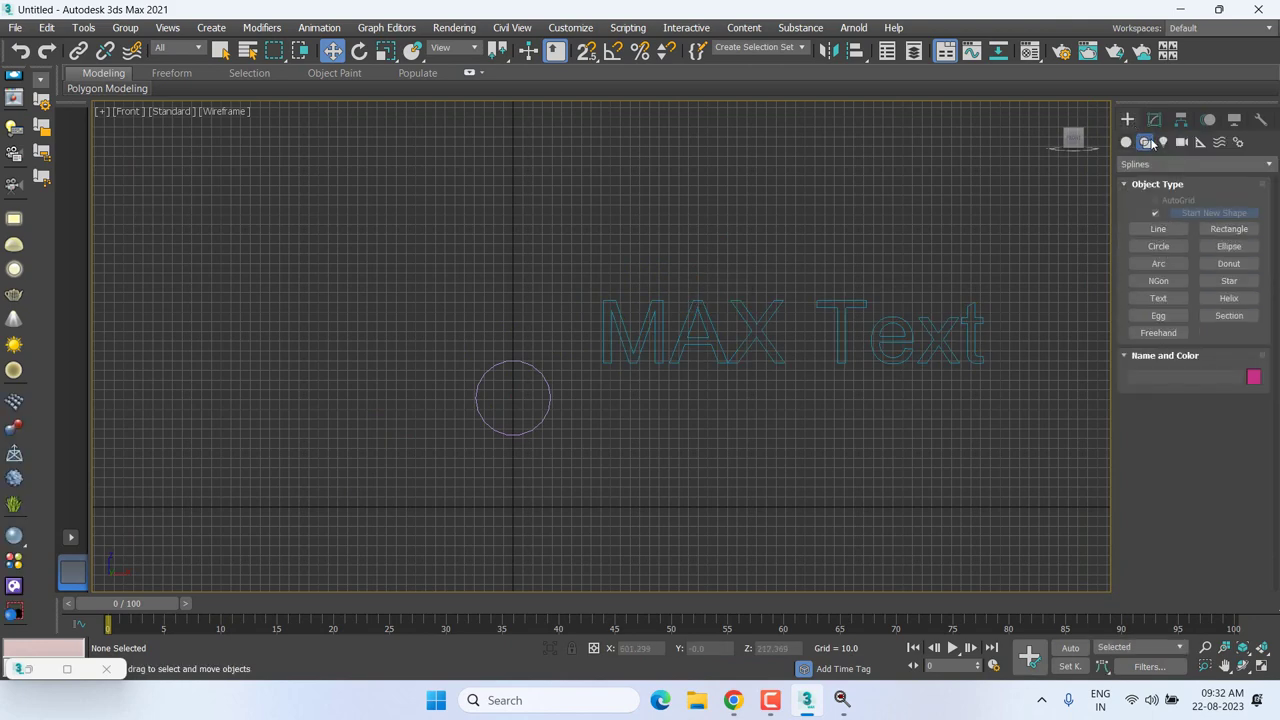
{"action": "left_click", "coordinate": [1126, 142]}
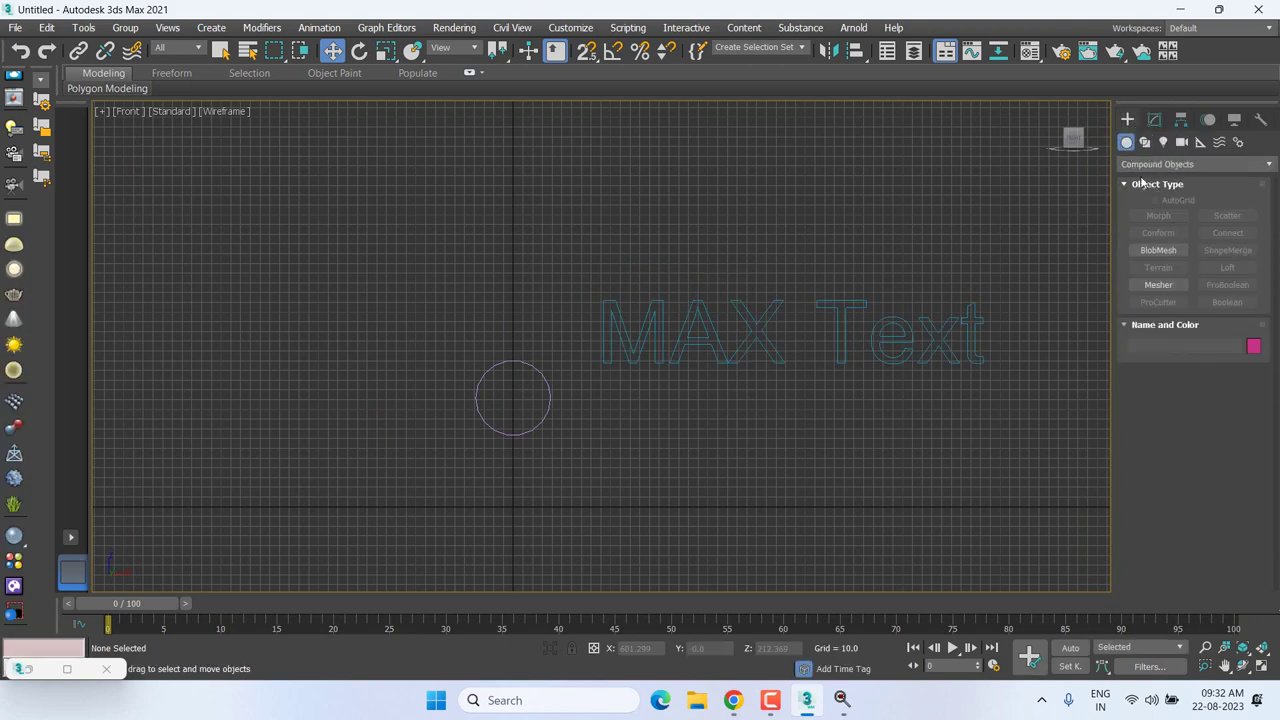
{"action": "left_click", "coordinate": [1145, 164]}
{"action": "left_click", "coordinate": [1140, 181]}
{"action": "left_click", "coordinate": [1159, 216]}
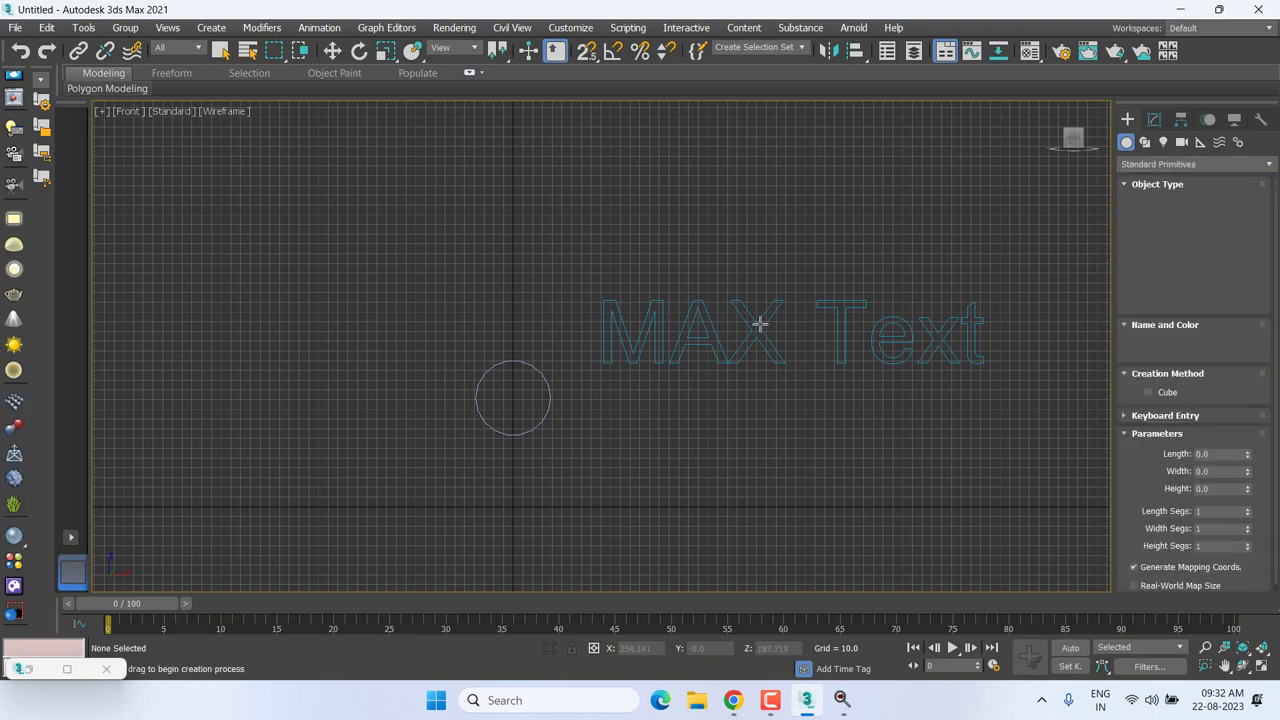
{"action": "mouse_move", "coordinate": [686, 286]}
{"action": "left_mouse_down"}
{"action": "mouse_move", "coordinate": [862, 383]}
{"action": "mouse_move", "coordinate": [917, 388]}
{"action": "left_mouse_up"}
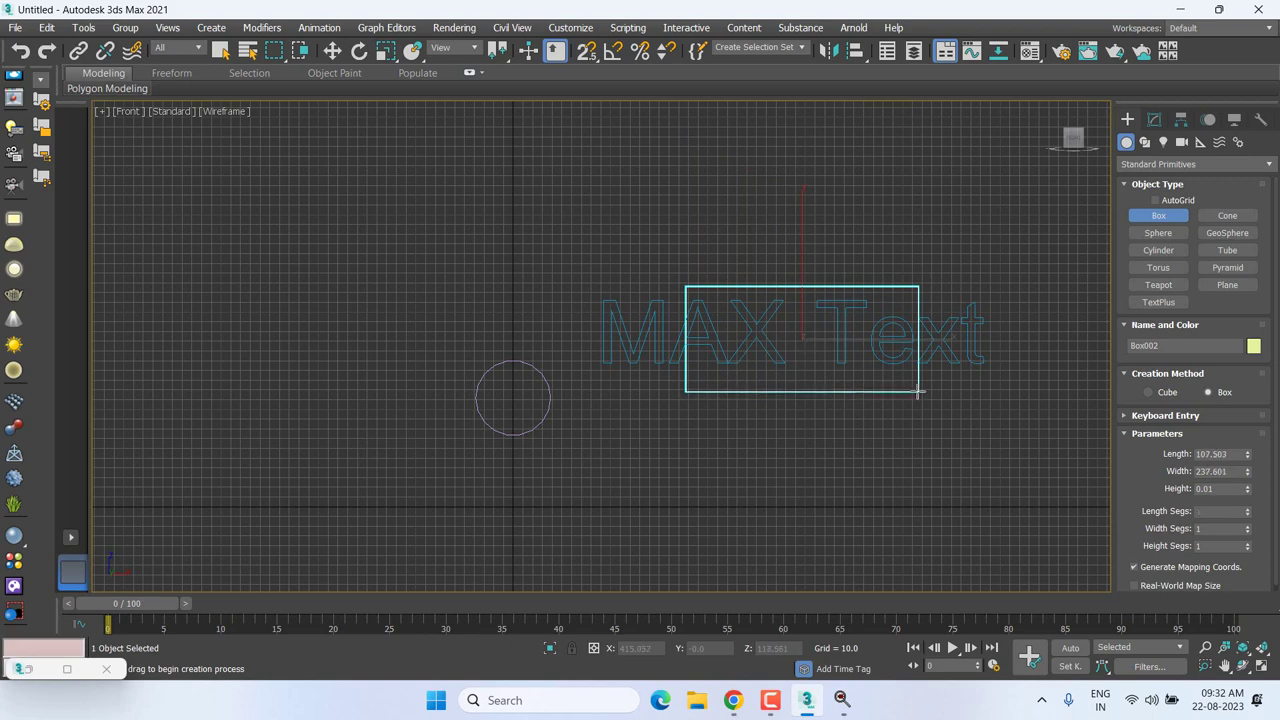
{"action": "right_click", "coordinate": [878, 363]}
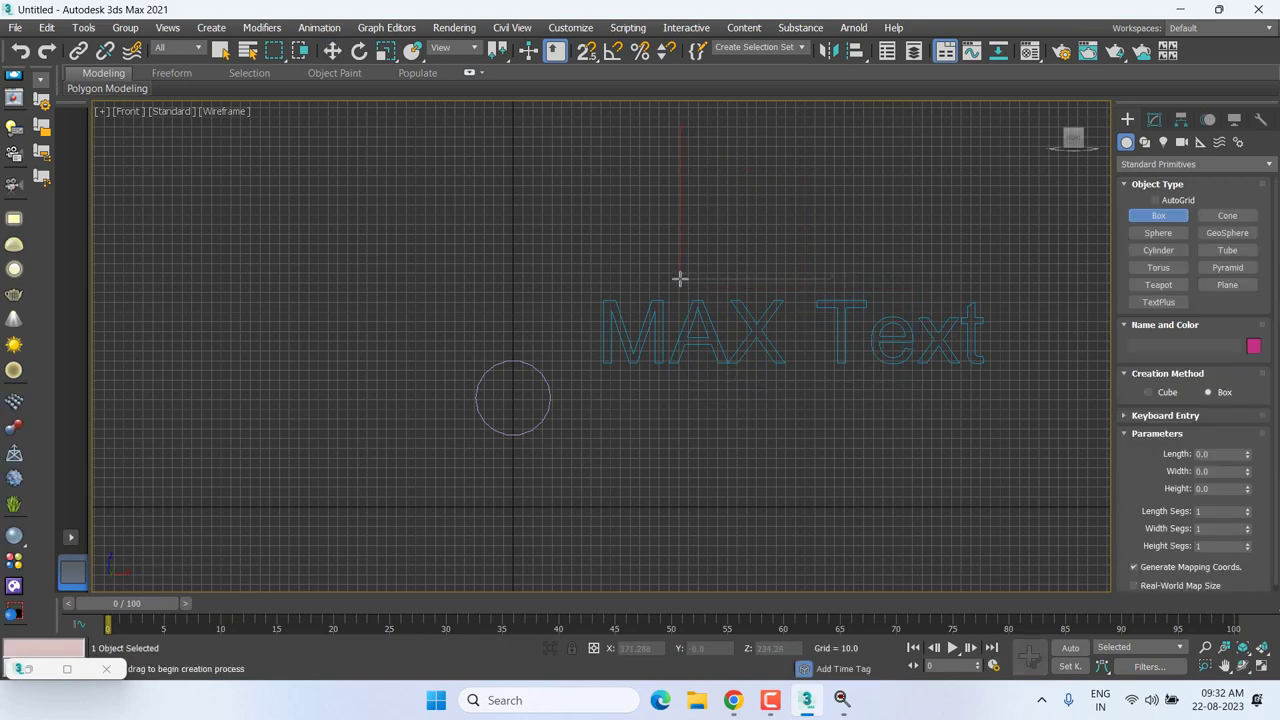
{"action": "left_click_drag", "start_coordinate": [680, 278], "coordinate": [918, 380]}
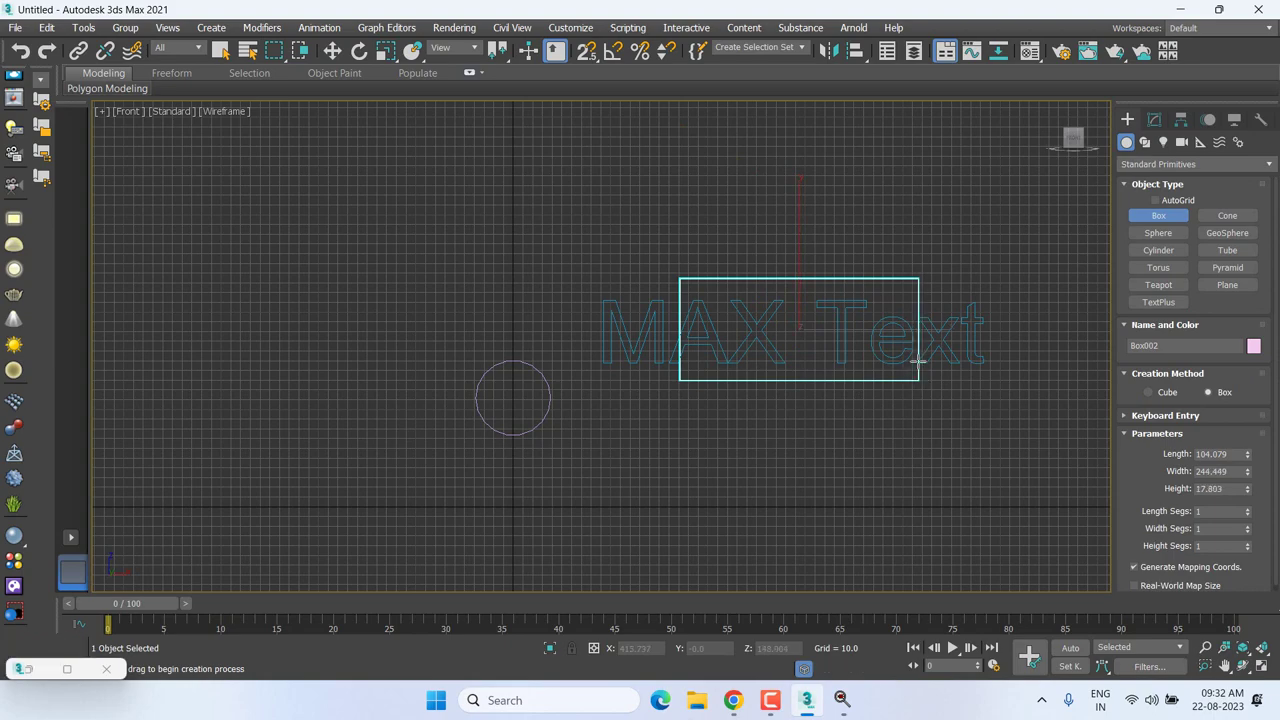
{"action": "key", "text": "w"}
Adjust Box002 to length 136.343 and width 273.782 in the Modify panel.
{"action": "key", "text": "t"}
{"action": "key", "text": "z"}
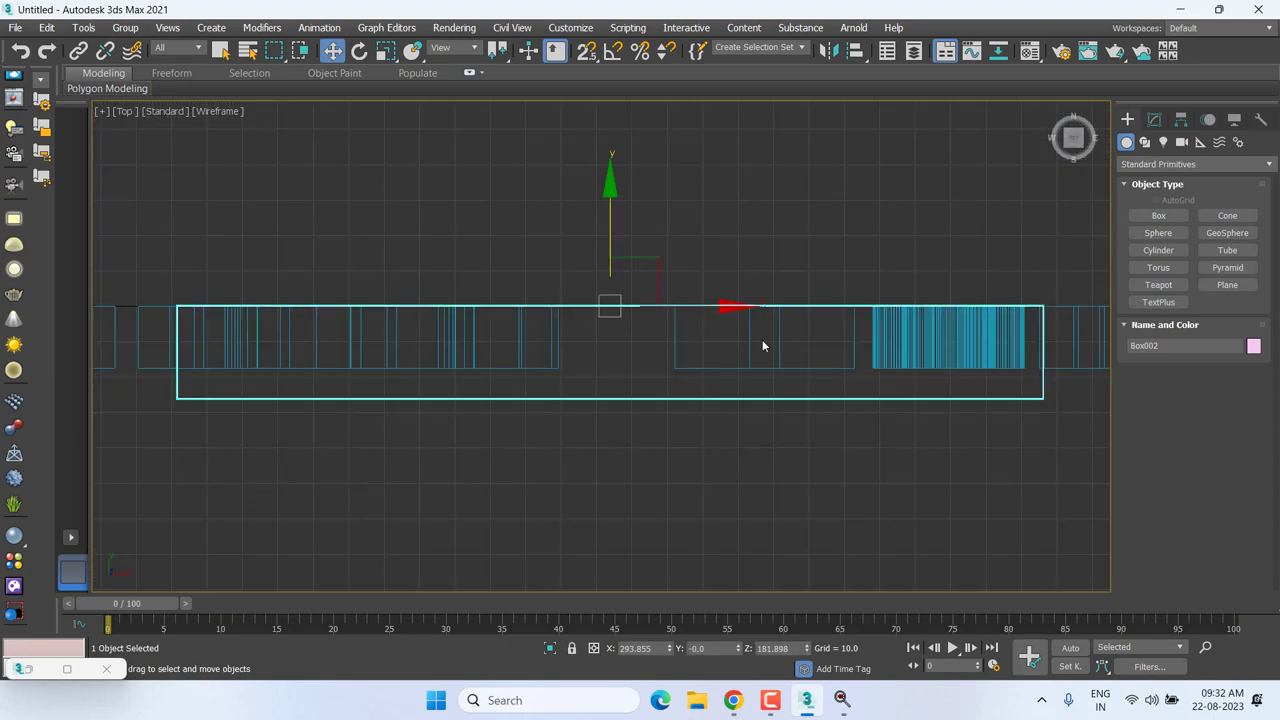
{"action": "scroll", "coordinate": [762, 339], "scroll_direction": "down", "scroll_amount": 3}
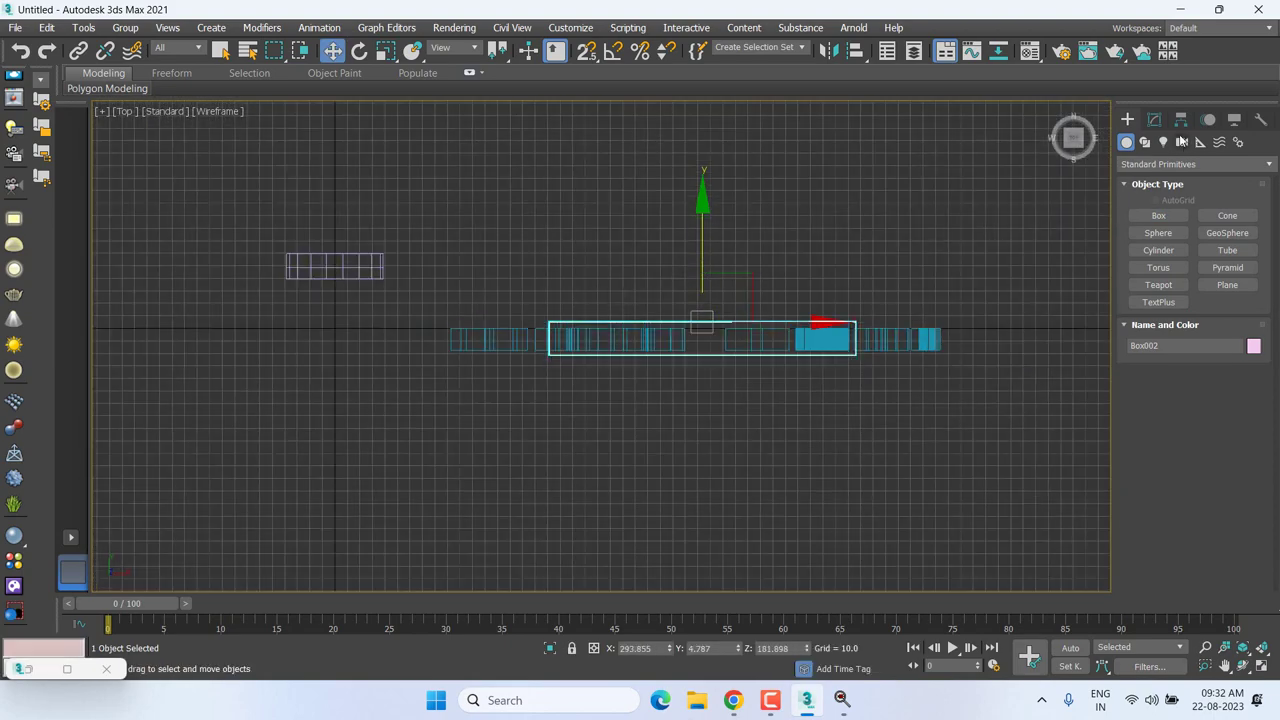
{"action": "left_click", "coordinate": [1154, 119]}
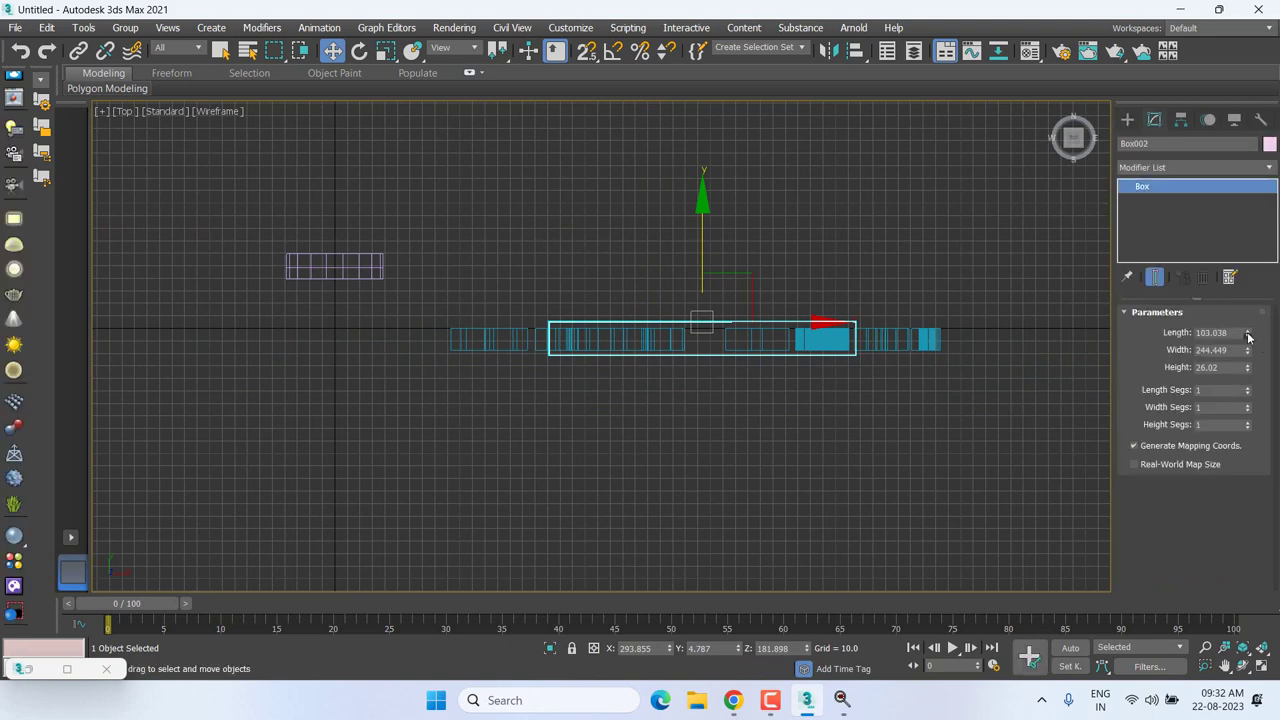
{"action": "mouse_move", "coordinate": [1248, 337]}
{"action": "left_mouse_down"}
{"action": "mouse_move", "coordinate": [1248, 320]}
{"action": "mouse_move", "coordinate": [1247, 372]}
{"action": "mouse_move", "coordinate": [1247, 335]}
{"action": "left_mouse_up"}
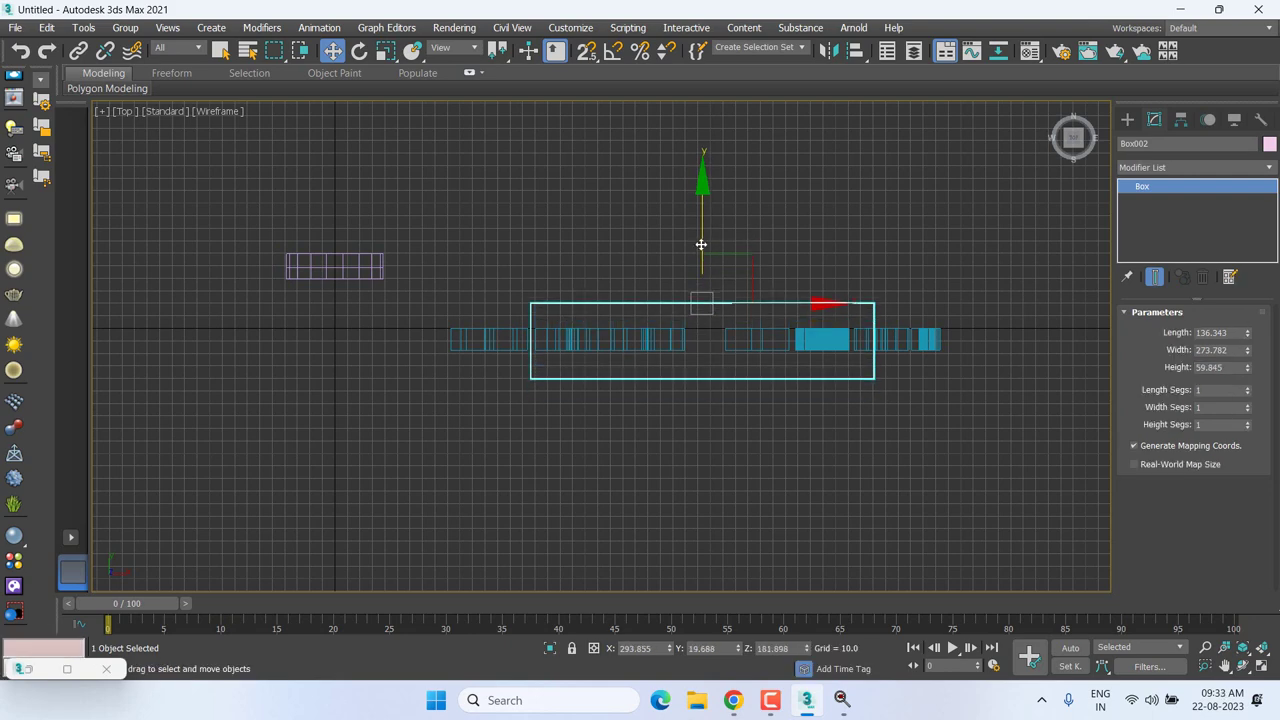
Select Text001 and make it a Boolean compound object with Box002 as operand.
{"action": "key", "text": "p"}
{"action": "left_click", "coordinate": [484, 372]}
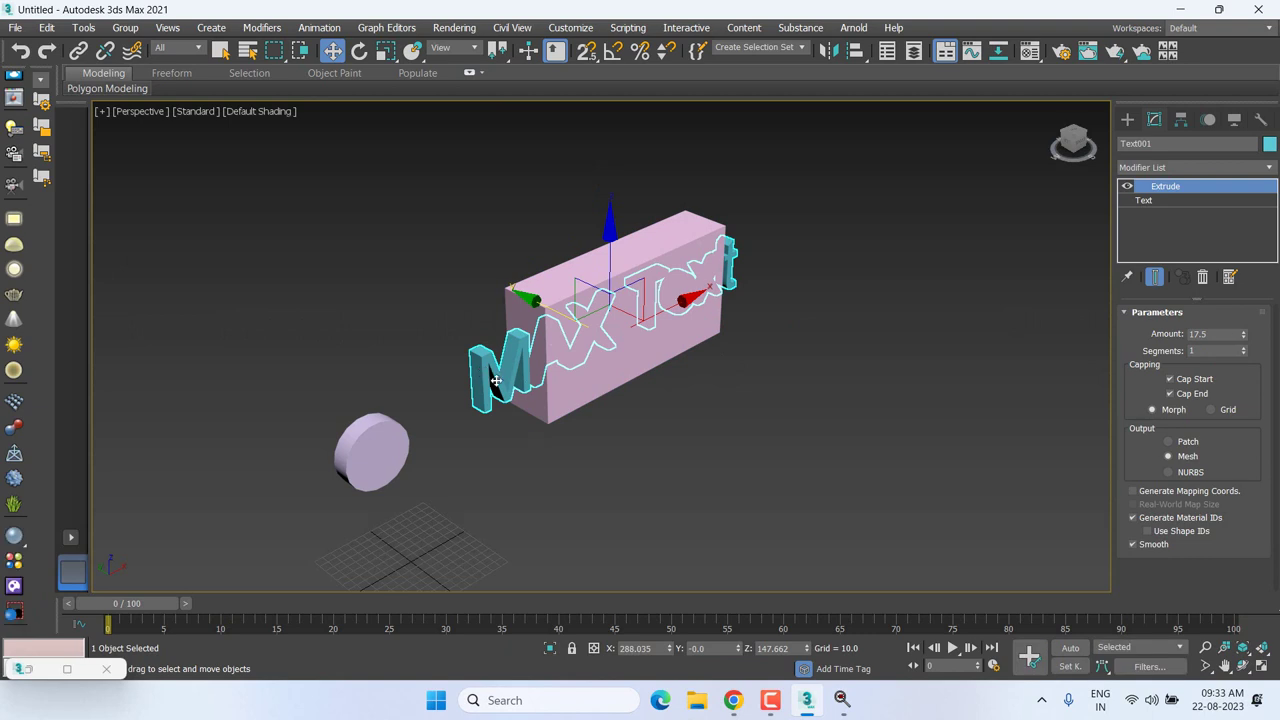
{"action": "key", "text": "z"}
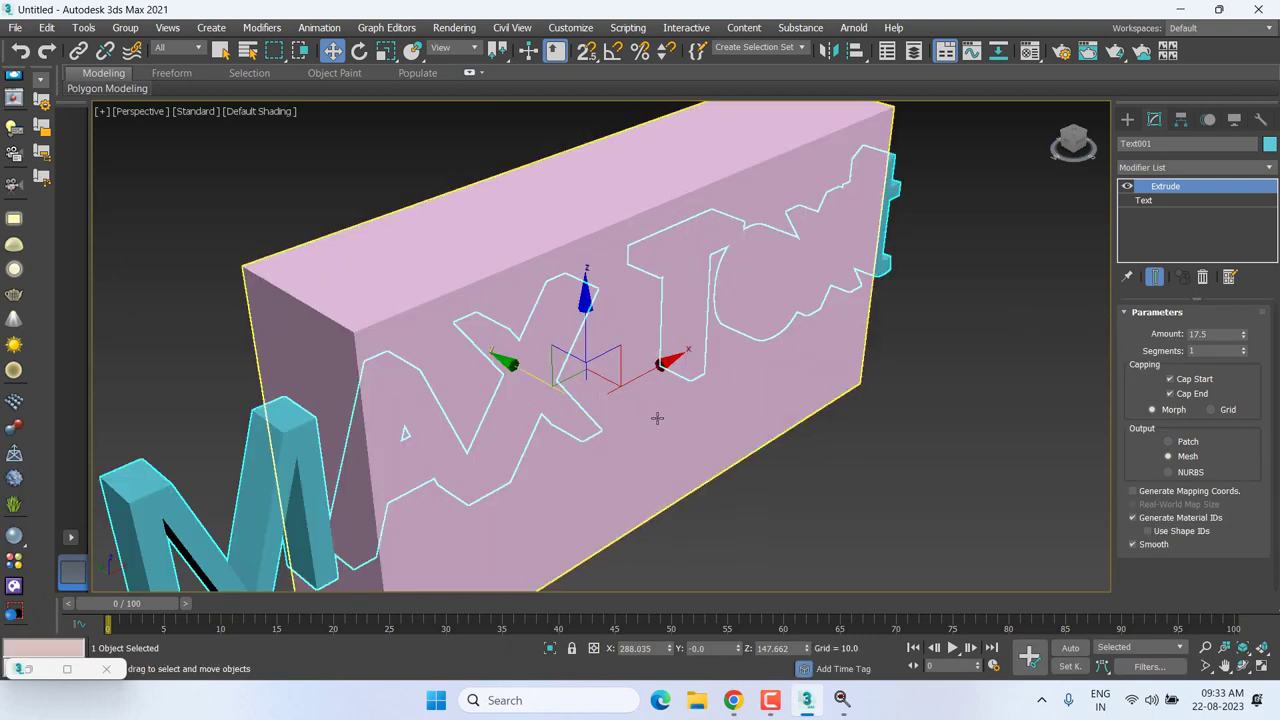
{"action": "scroll", "coordinate": [657, 418], "scroll_direction": "down", "scroll_amount": 5}
{"action": "scroll", "coordinate": [657, 418], "scroll_direction": "down", "scroll_amount": 2}
{"action": "left_click", "coordinate": [1127, 119]}
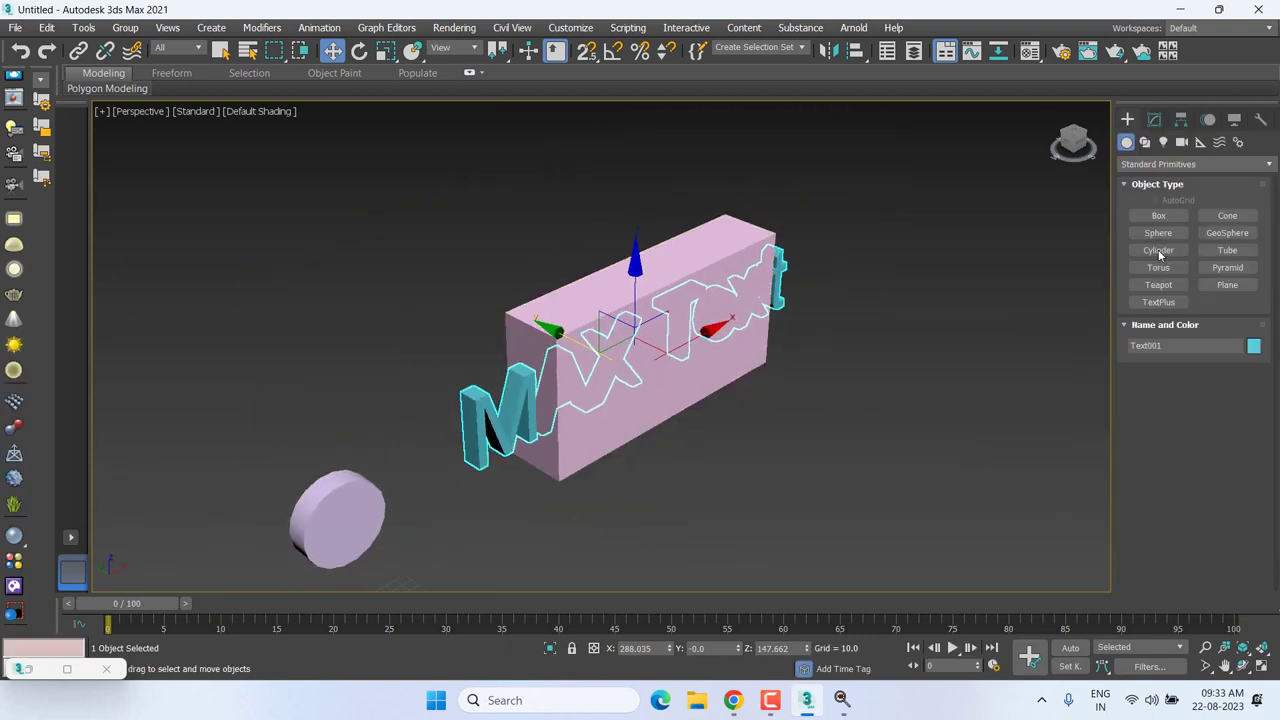
{"action": "left_click", "coordinate": [1152, 164]}
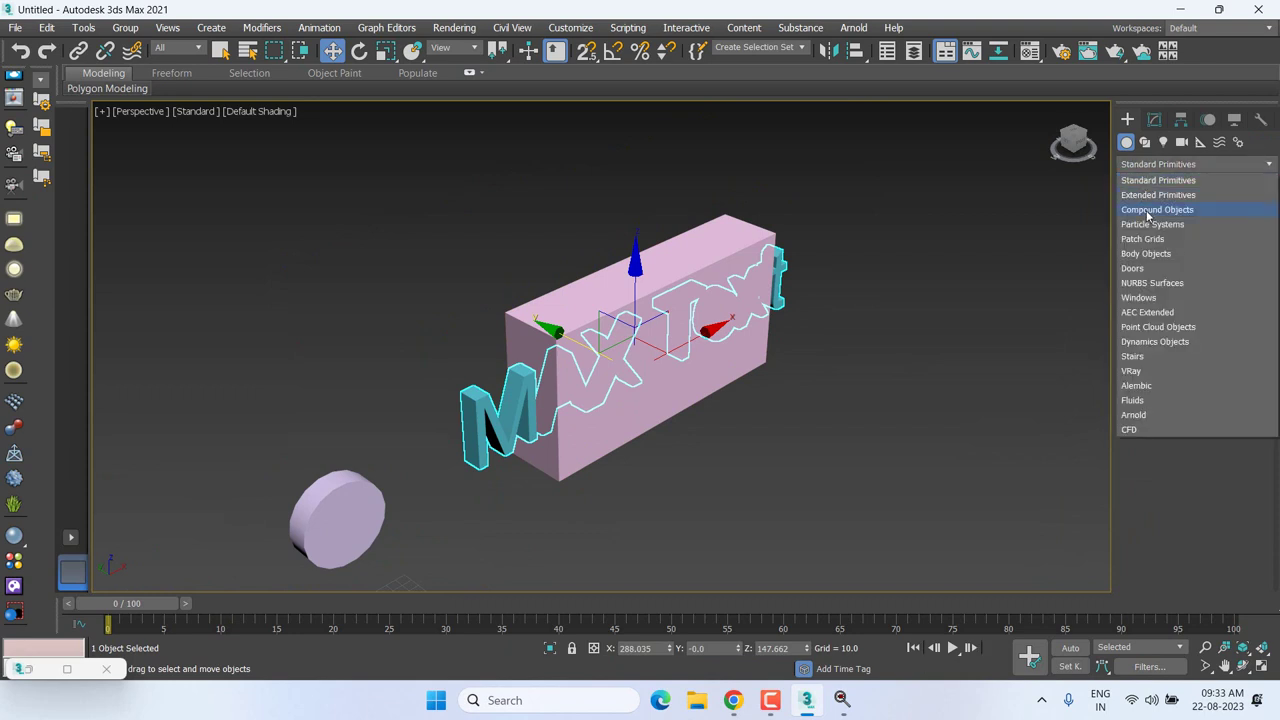
{"action": "left_click", "coordinate": [1147, 210]}
{"action": "left_click", "coordinate": [1227, 302]}
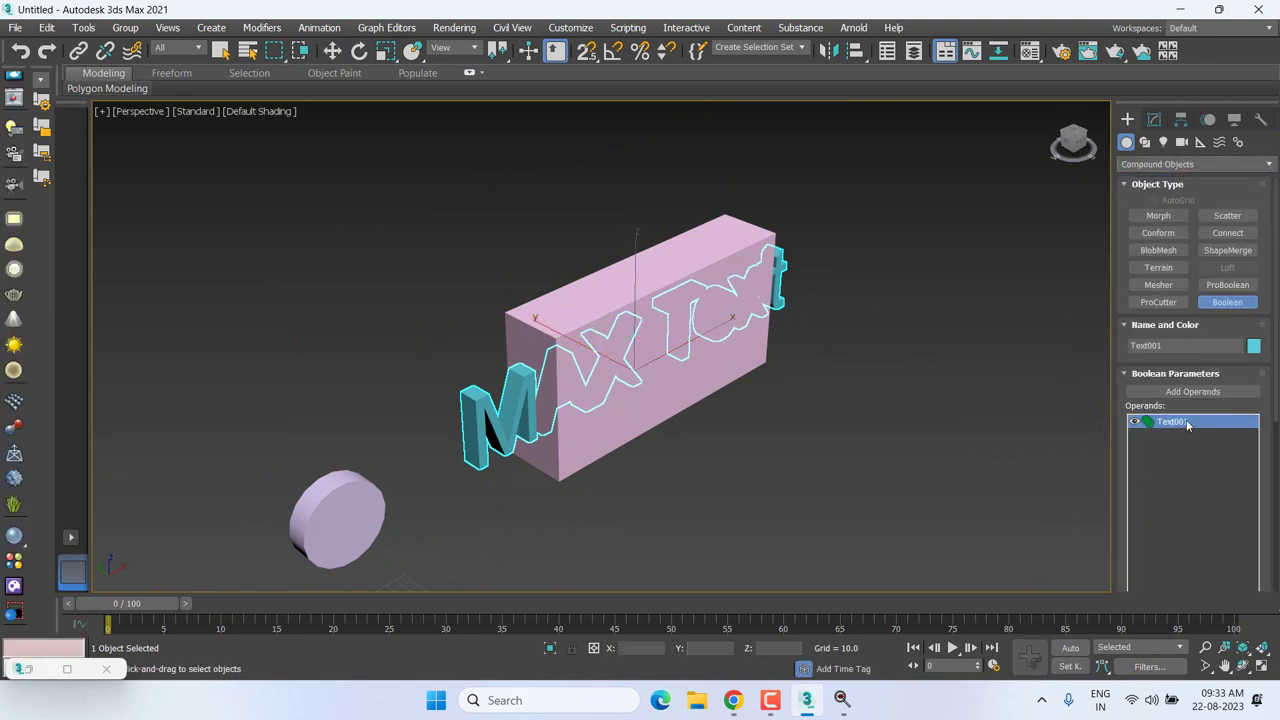
{"action": "left_click", "coordinate": [1193, 391]}
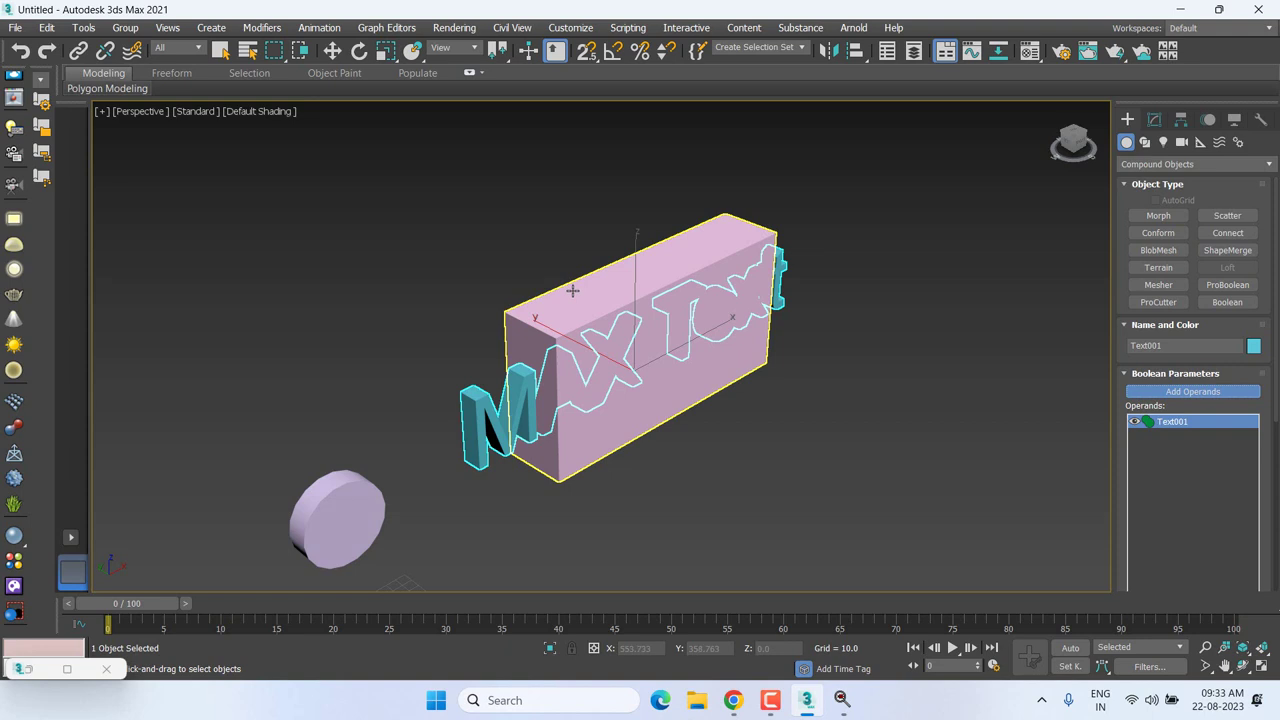
{"action": "left_click", "coordinate": [572, 290]}
{"action": "key", "text": "w"}
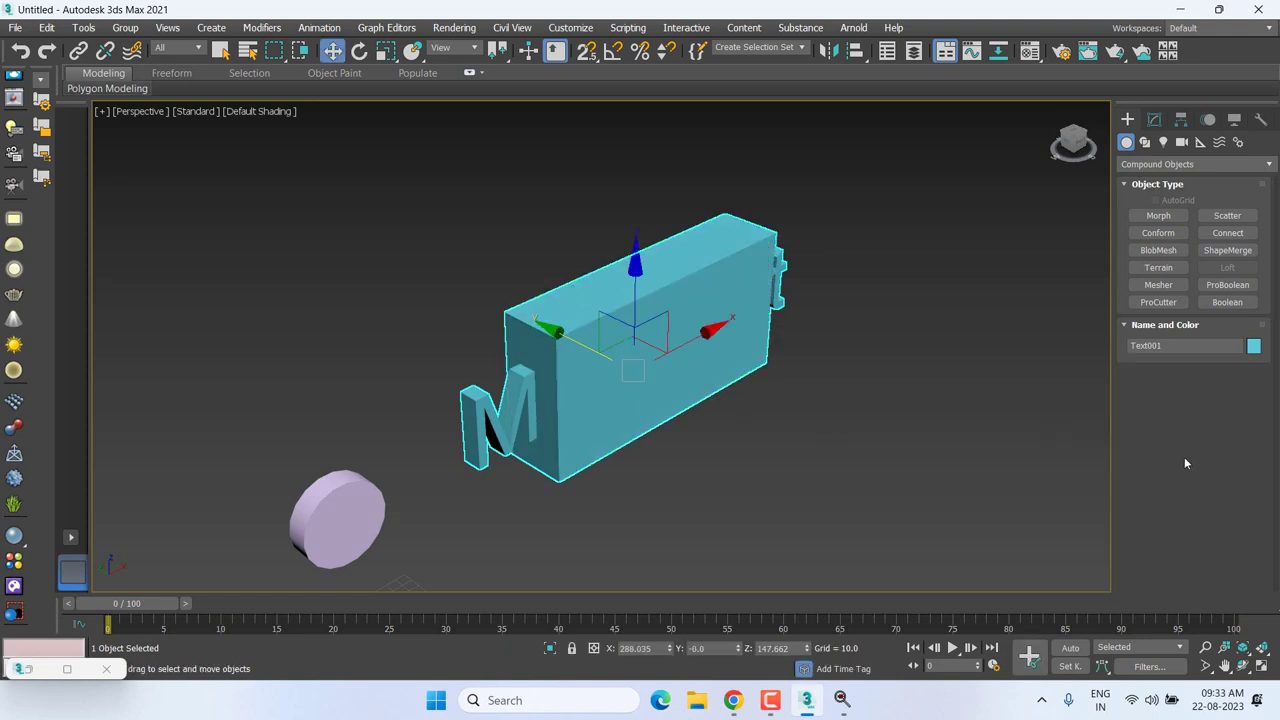
Set the Boolean operation to Subtract, leaving only the outer letters.
{"action": "left_click", "coordinate": [1154, 119]}
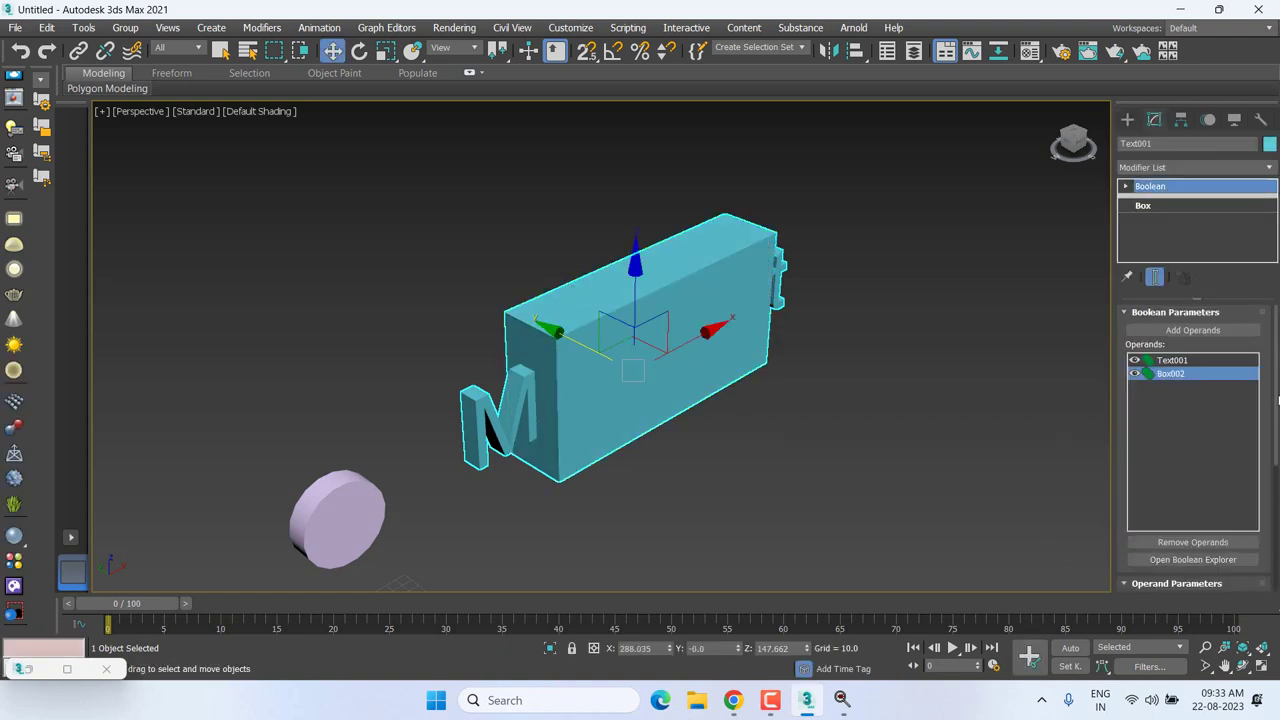
{"action": "scroll", "coordinate": [1278, 394], "scroll_direction": "down", "scroll_amount": 4}
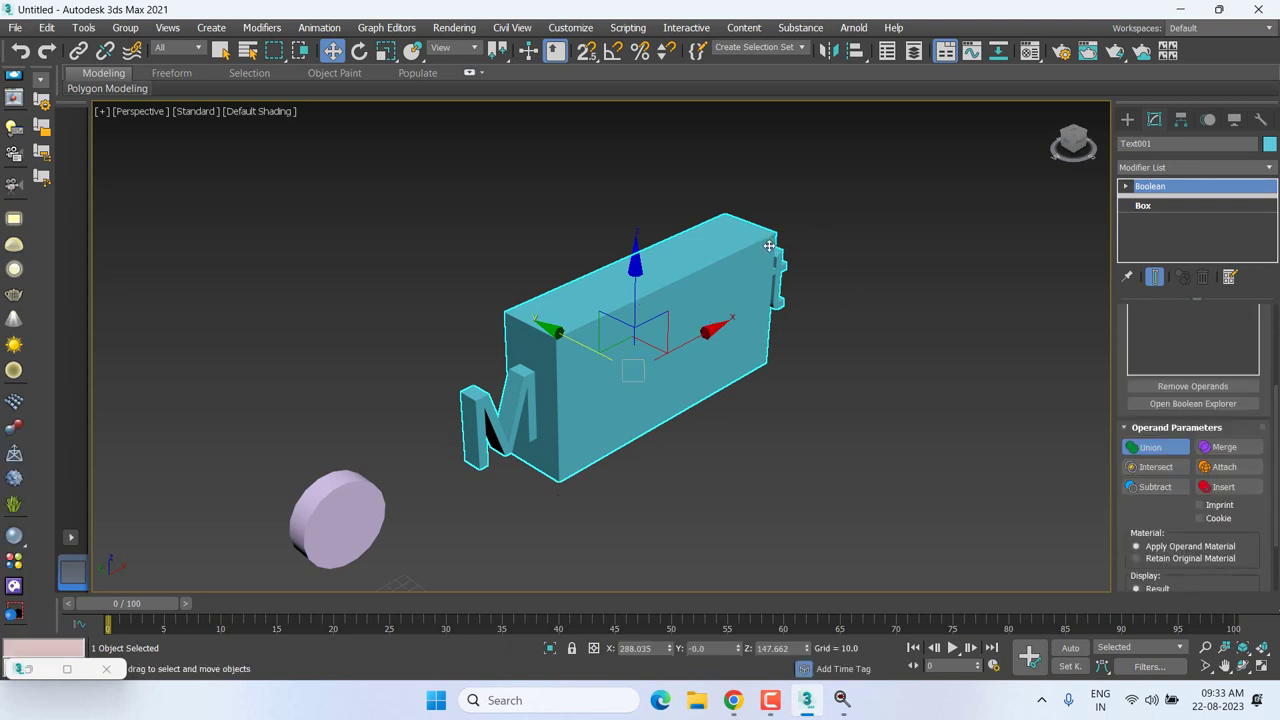
{"action": "left_click", "coordinate": [1160, 487]}
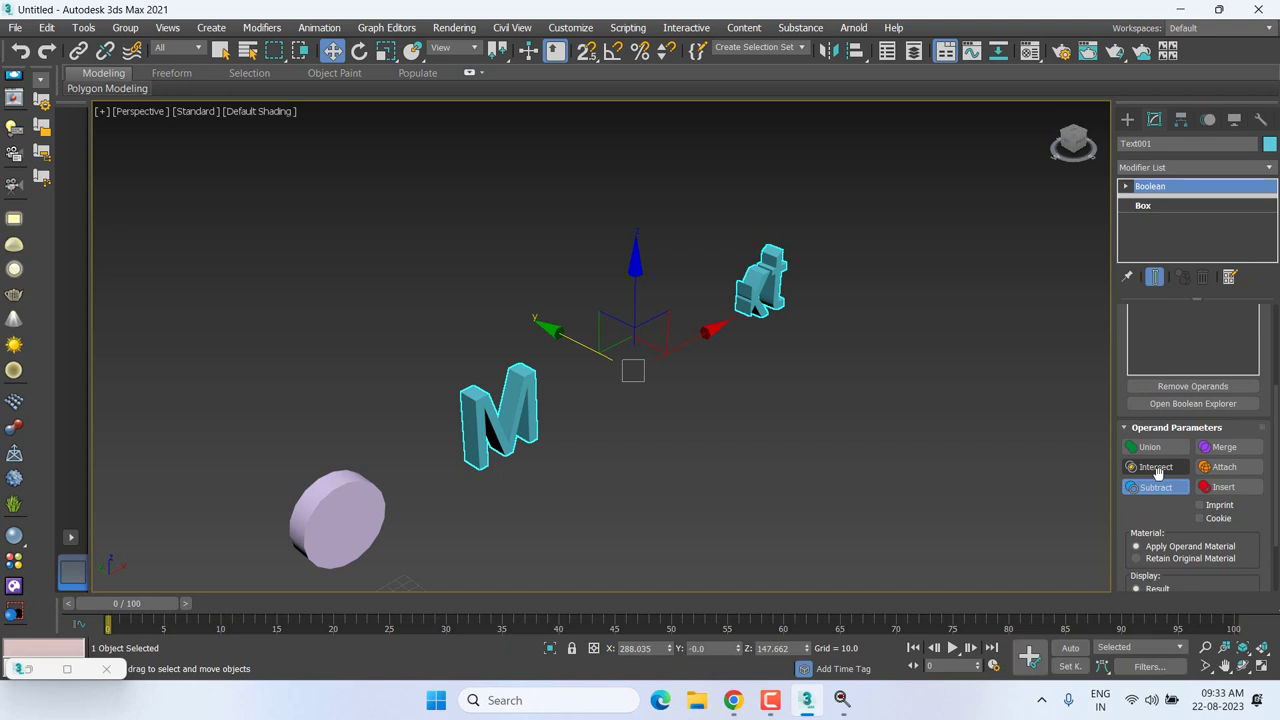
Switch Text001's Boolean to Intersect, keeping only the 'AX Te' letters.
{"action": "left_click", "coordinate": [1157, 469]}
{"action": "left_click", "coordinate": [1158, 474]}
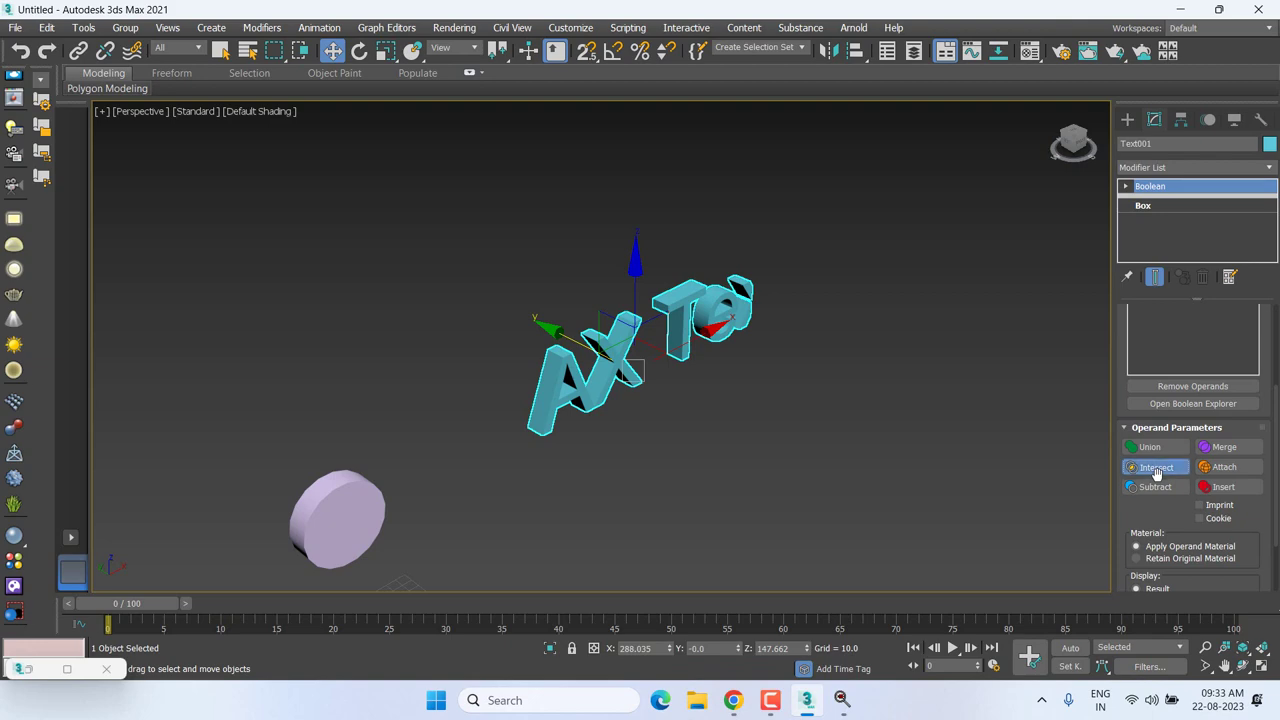
{"action": "scroll", "coordinate": [808, 484], "scroll_direction": "up", "scroll_amount": 1}
{"action": "scroll", "coordinate": [750, 457], "scroll_direction": "up", "scroll_amount": 4}
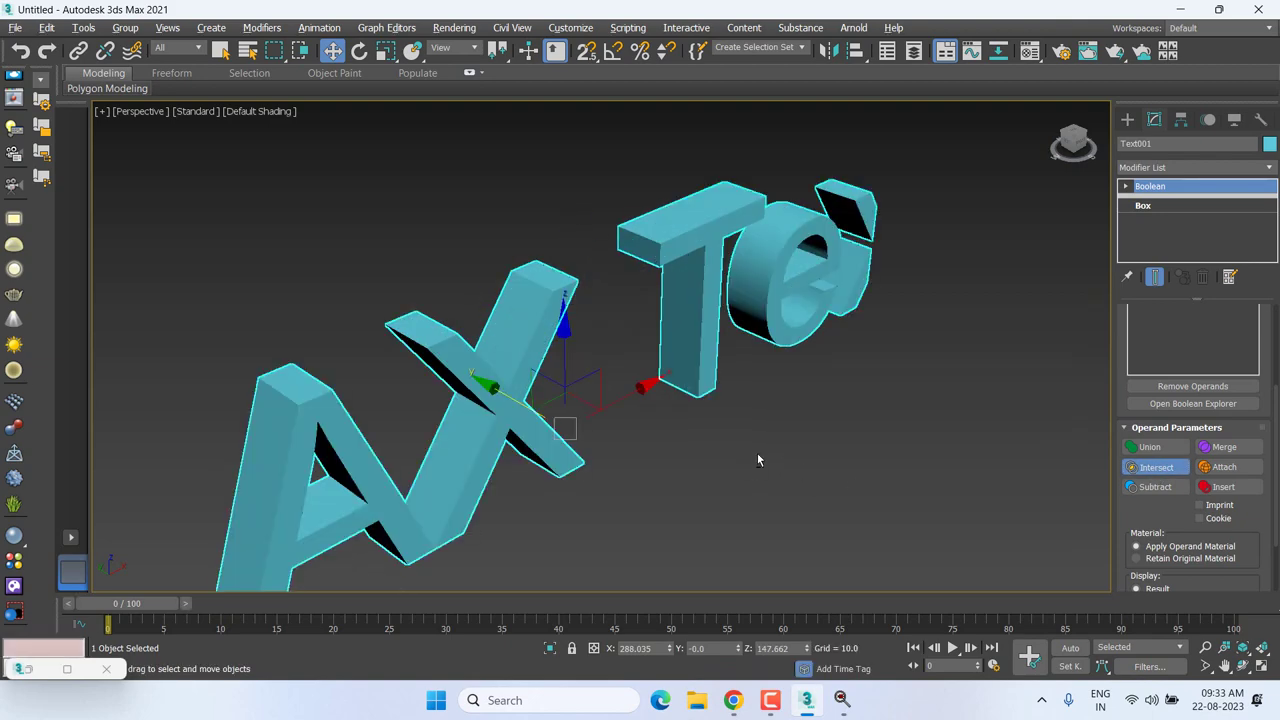
{"action": "scroll", "coordinate": [757, 453], "scroll_direction": "up", "scroll_amount": 3}
{"action": "scroll", "coordinate": [681, 438], "scroll_direction": "down", "scroll_amount": 1}
{"action": "scroll", "coordinate": [684, 434], "scroll_direction": "down", "scroll_amount": 2}
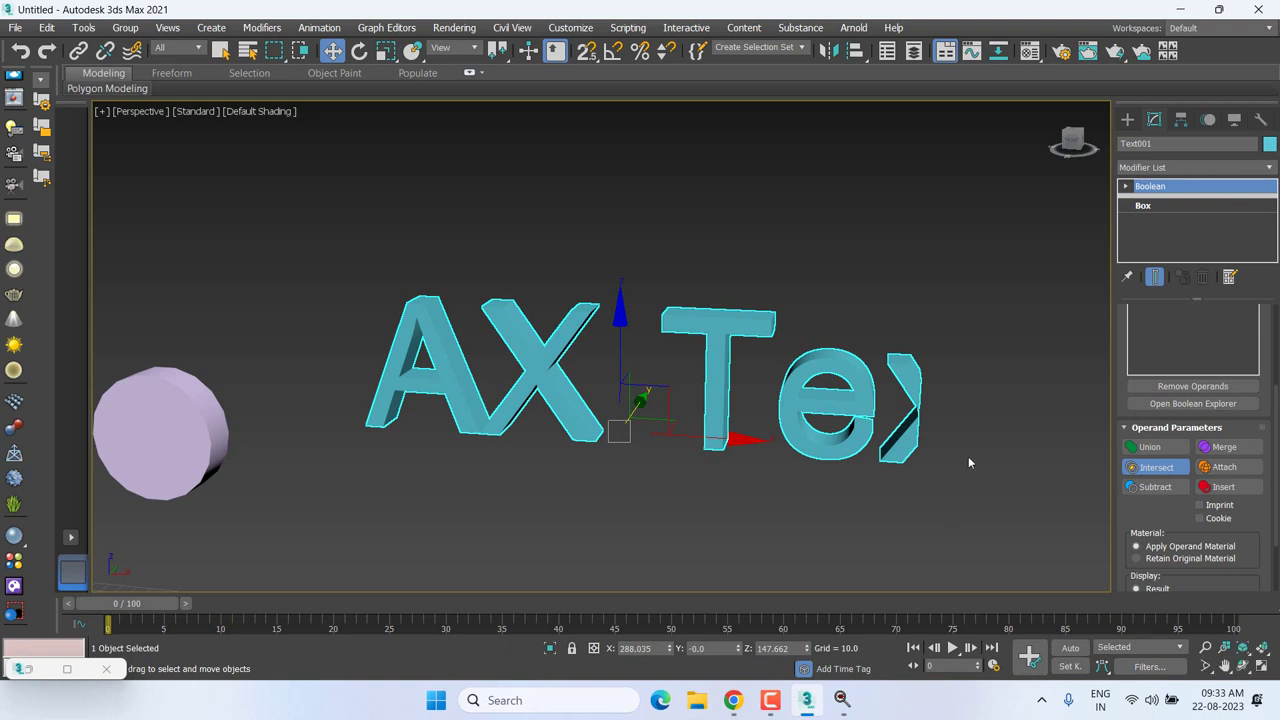
{"action": "scroll", "coordinate": [937, 416], "scroll_direction": "down", "scroll_amount": 2}
Add the cylinder to the selection alongside the lettering.
{"action": "middle_click_drag", "start_coordinate": [935, 416], "coordinate": [875, 391]}
{"action": "scroll", "coordinate": [875, 391], "scroll_direction": "down", "scroll_amount": 2}
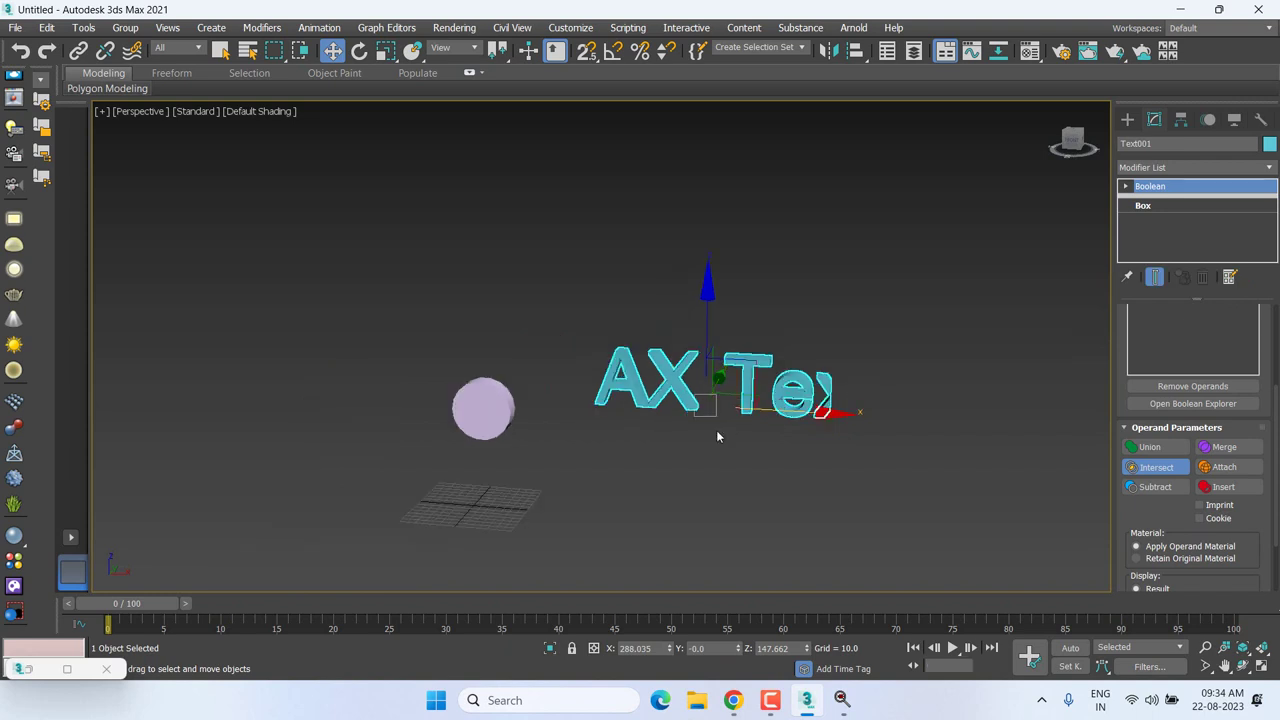
{"action": "scroll", "coordinate": [716, 430], "scroll_direction": "down", "scroll_amount": 4}
{"action": "left_click", "coordinate": [616, 416], "text": "ctrl"}
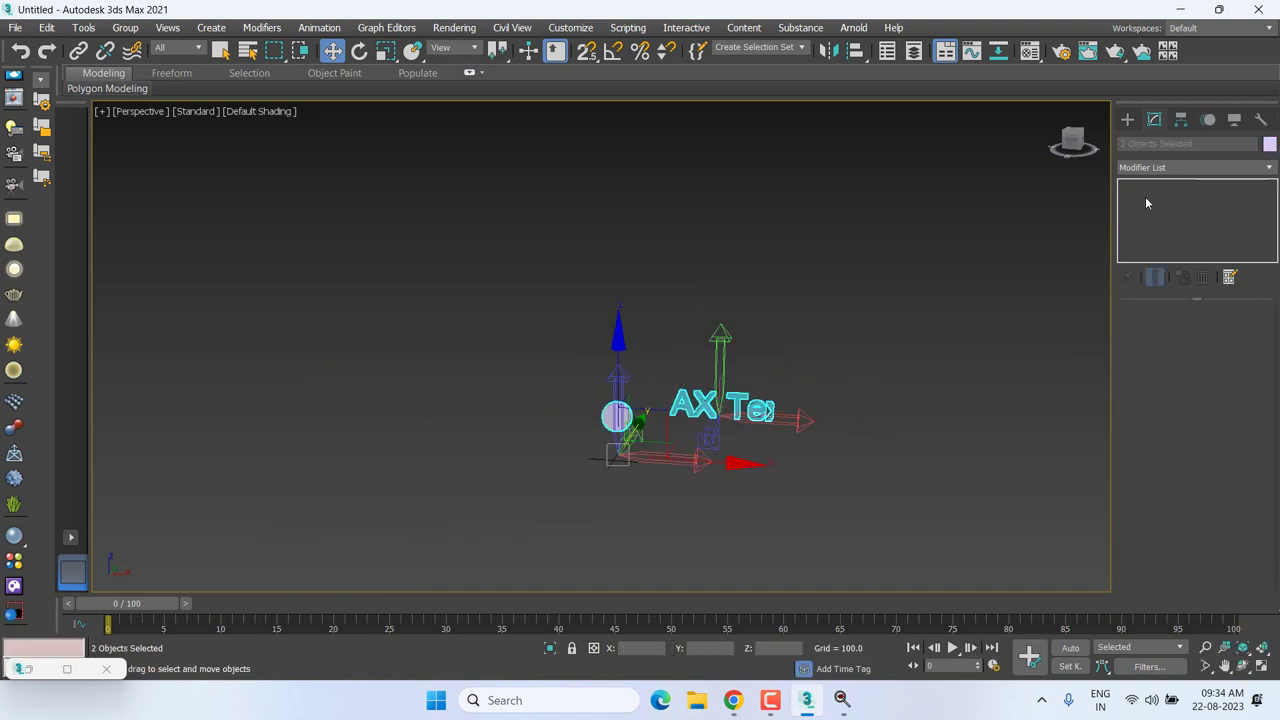
Delete the selected cut lettering and cylinder from the scene.
{"action": "left_click", "coordinate": [1180, 120]}
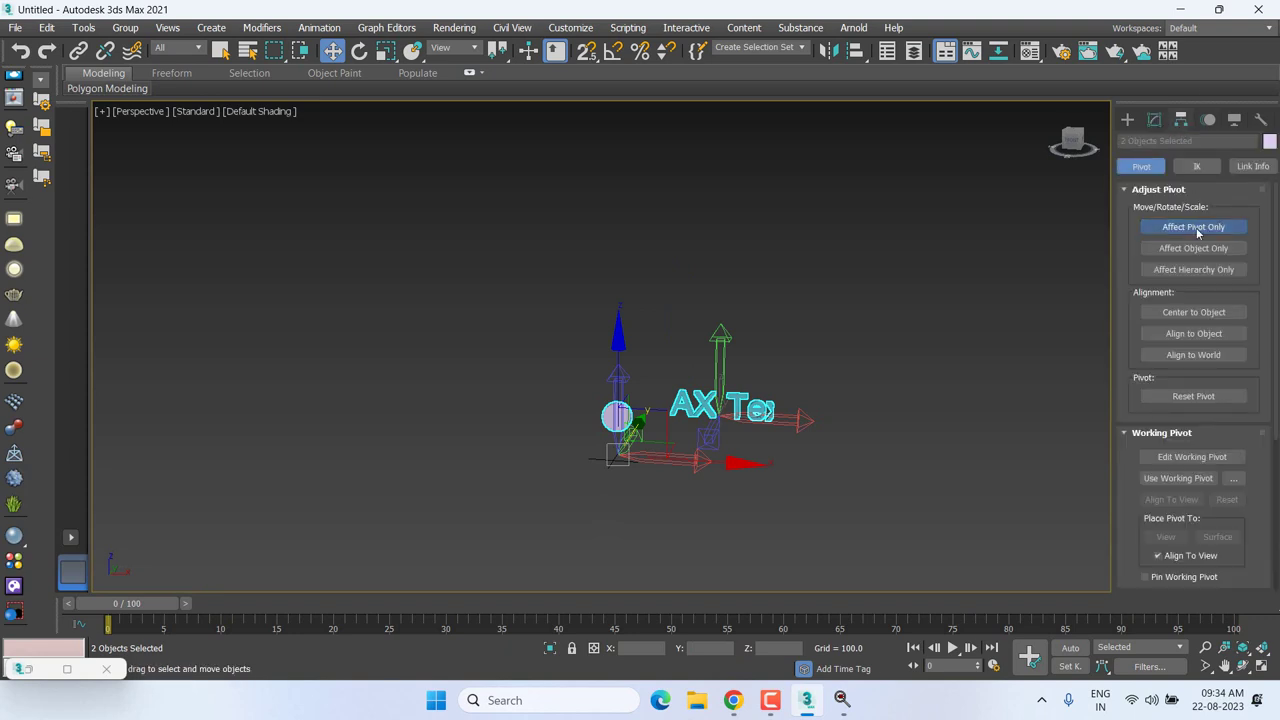
{"action": "left_click", "coordinate": [1193, 229]}
{"action": "left_click", "coordinate": [1127, 120]}
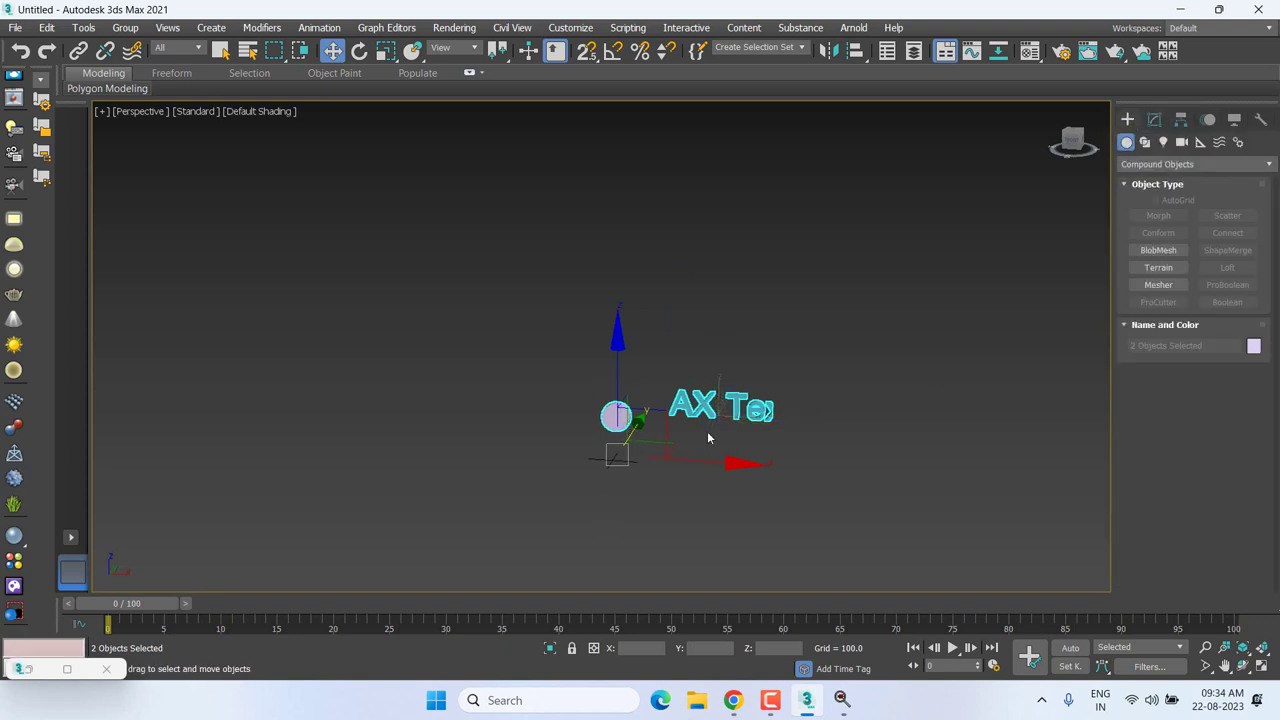
{"action": "key", "text": "Delete"}
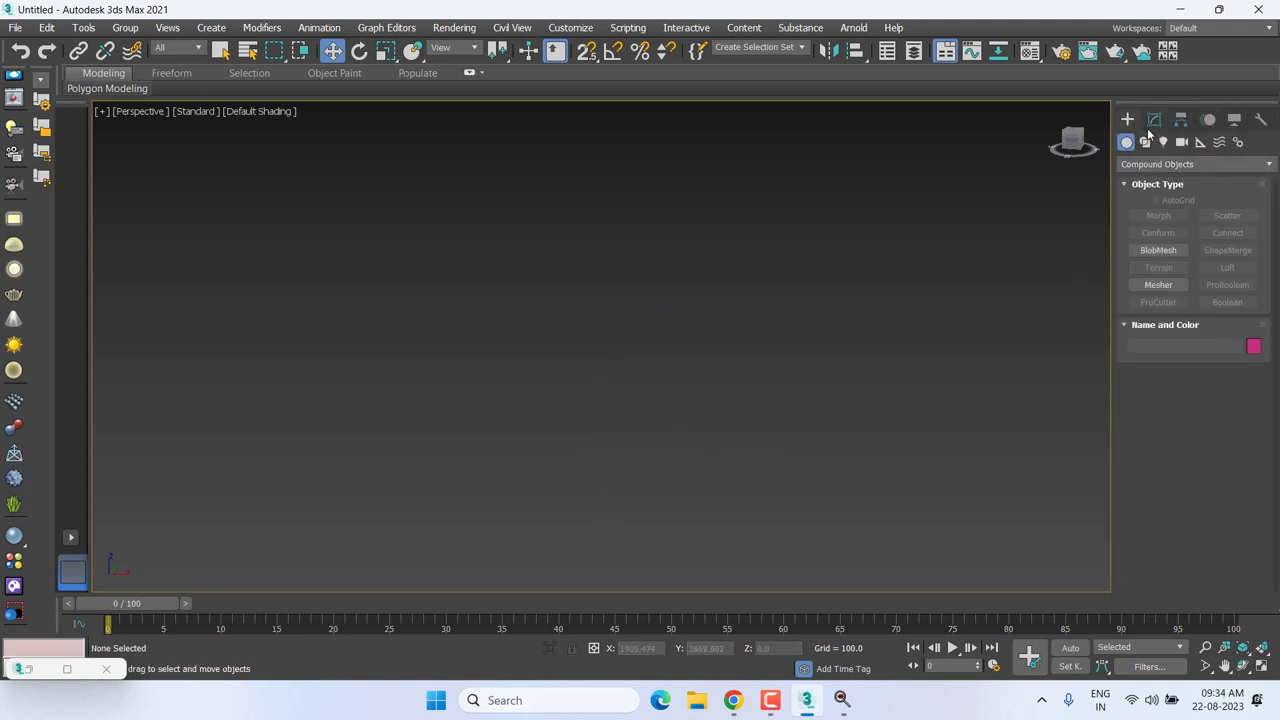
Check the modifier list and the Create category list in the now-empty scene.
{"action": "left_click", "coordinate": [1154, 120]}
{"action": "left_click", "coordinate": [1145, 168]}
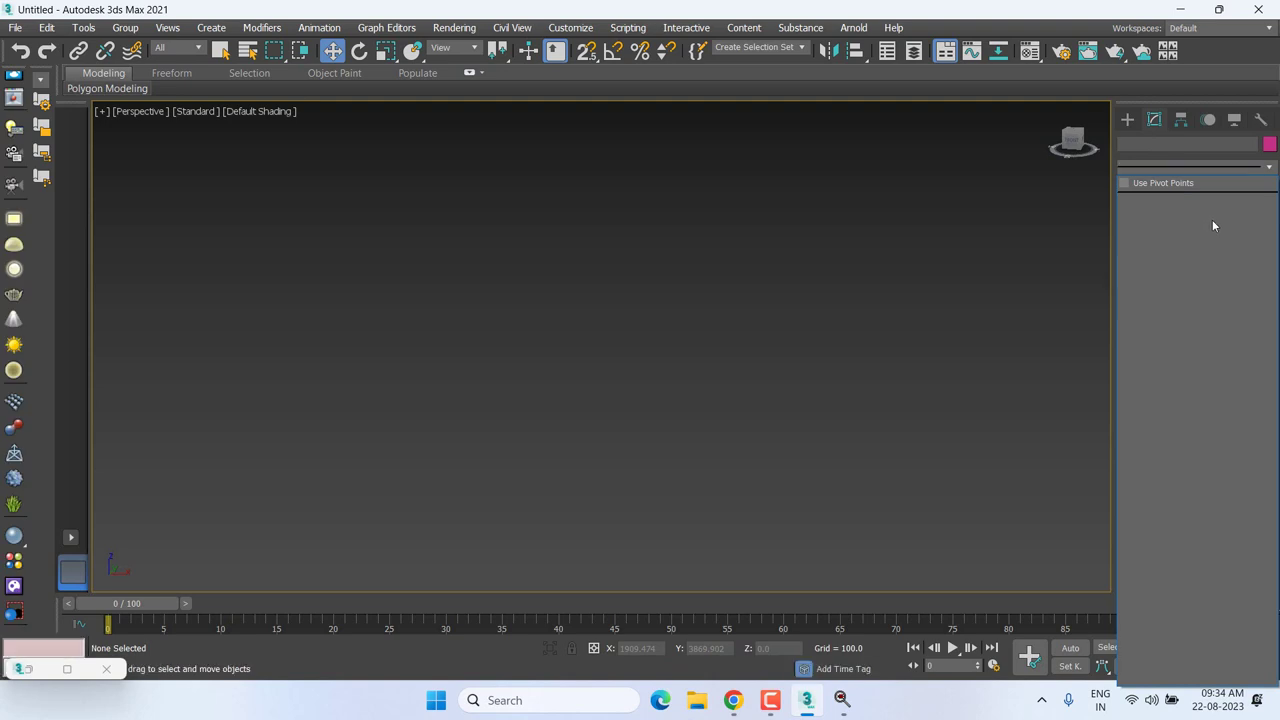
{"action": "left_click", "coordinate": [1127, 119]}
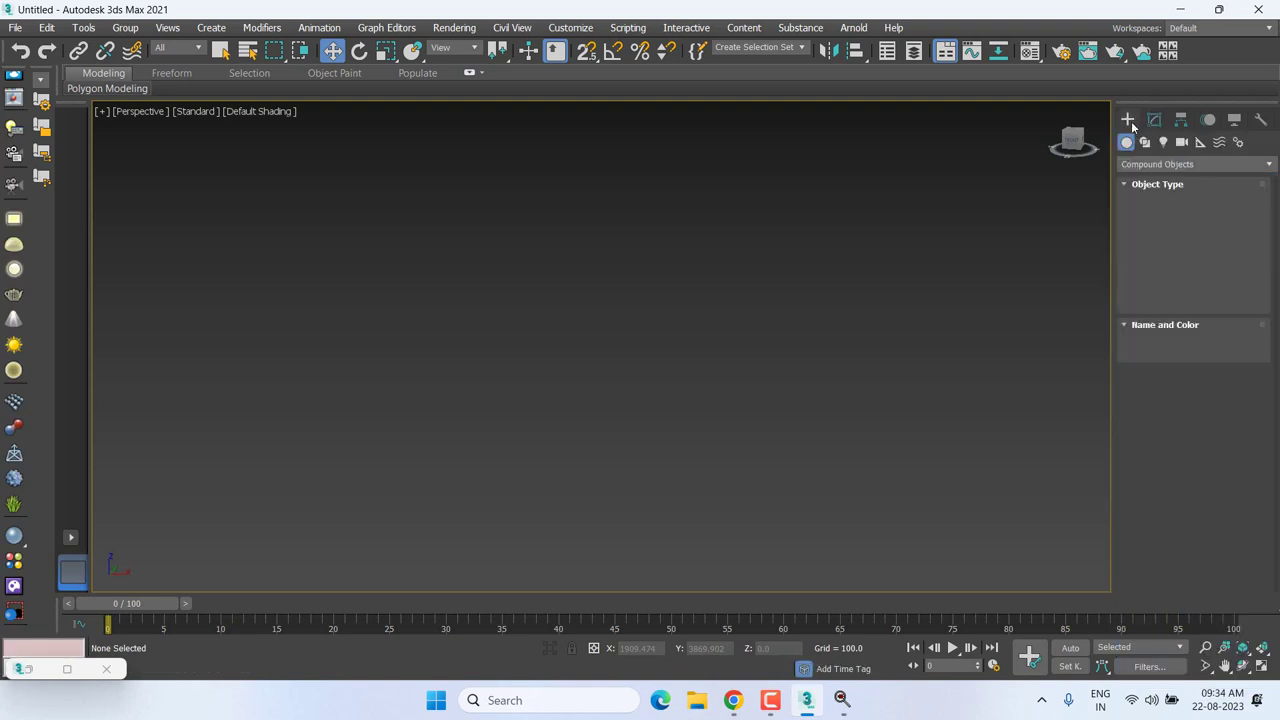
{"action": "left_click", "coordinate": [1148, 166]}
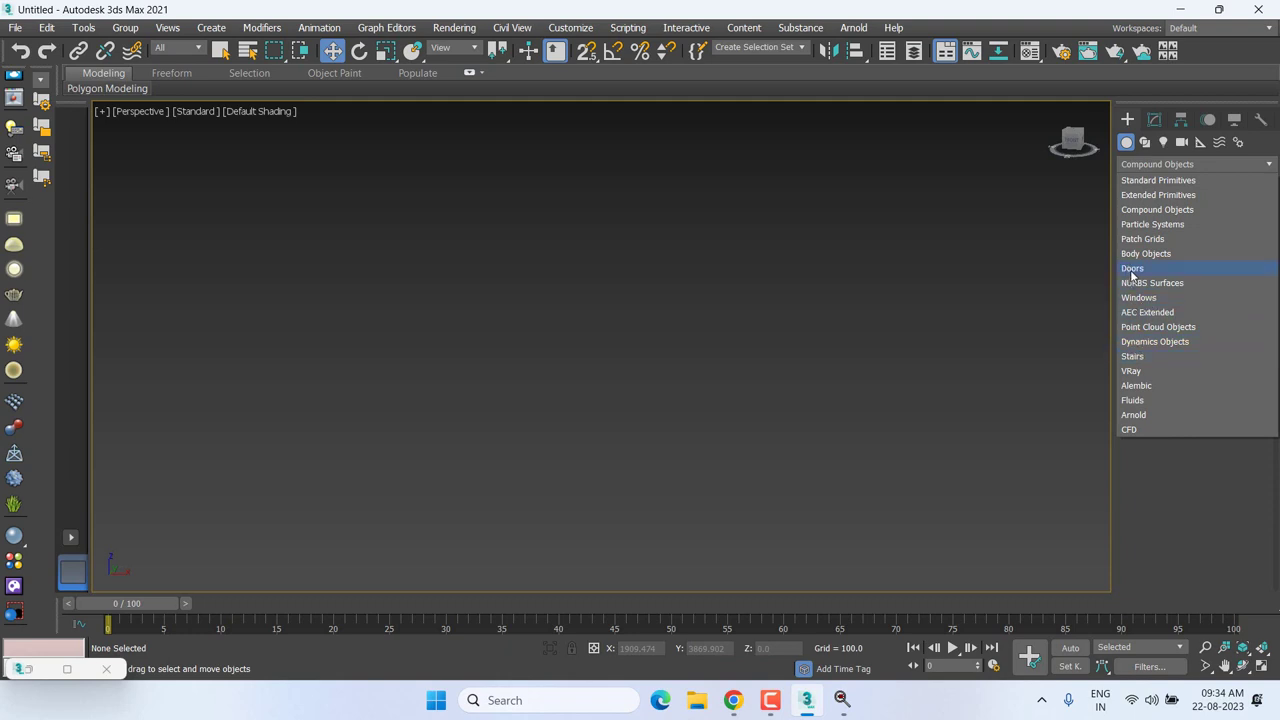
{"action": "left_click", "coordinate": [668, 426]}
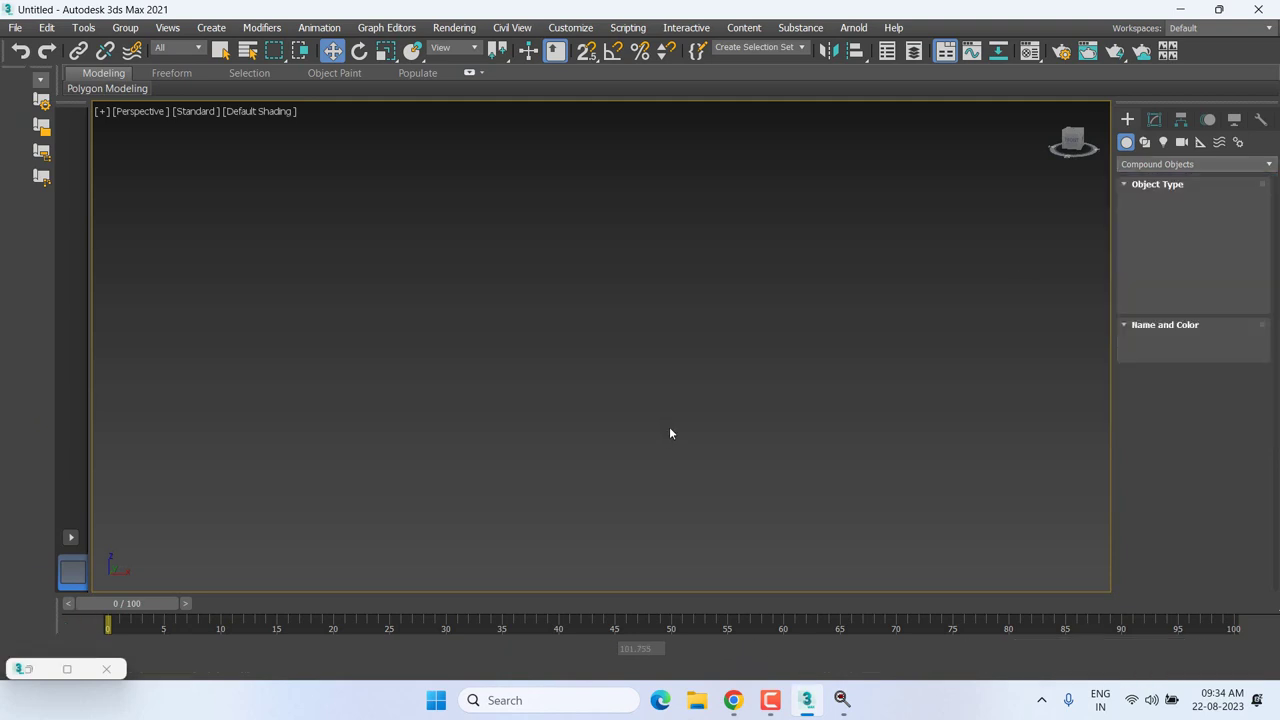